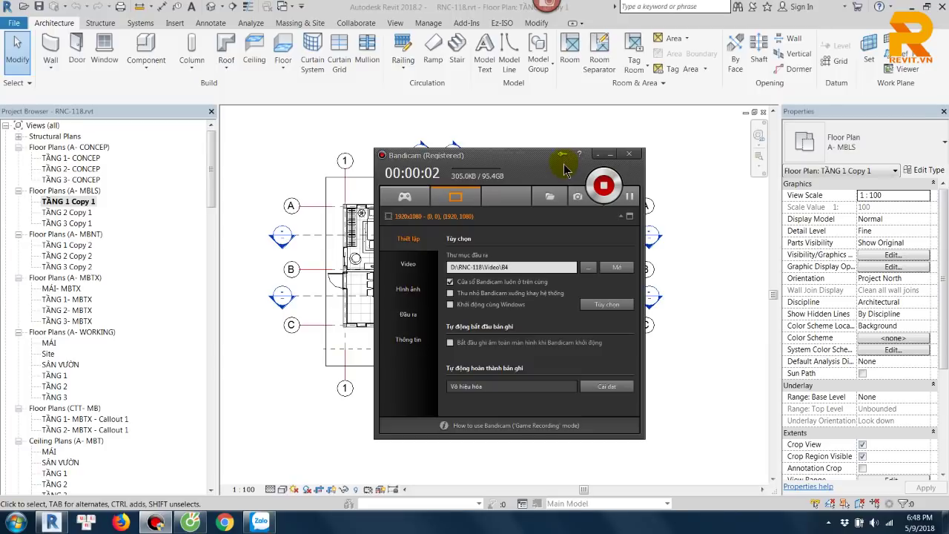
Step: Open the TẦNG 1- MBTX floor plan from the Project Browser
left_click(607, 157)
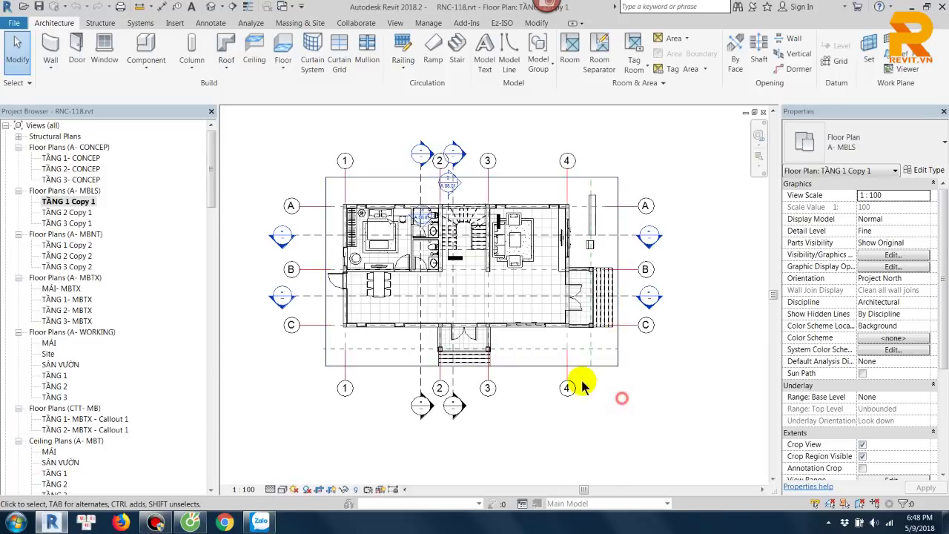
key("z")
key("f")
left_click_drag(212, 182, 212, 195)
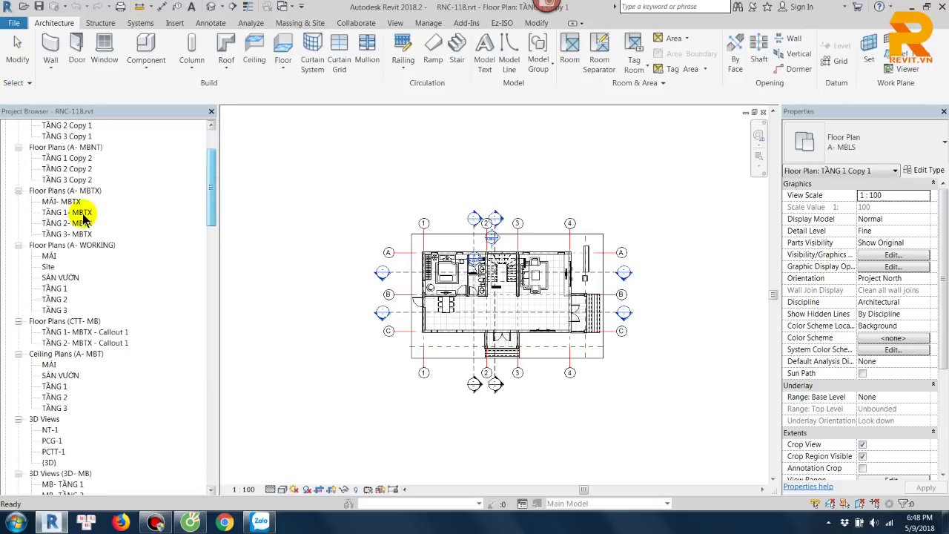
double_click(74, 212)
Step: Delete the loose wall standing east of grid 4
scroll(576, 271, "up", 2)
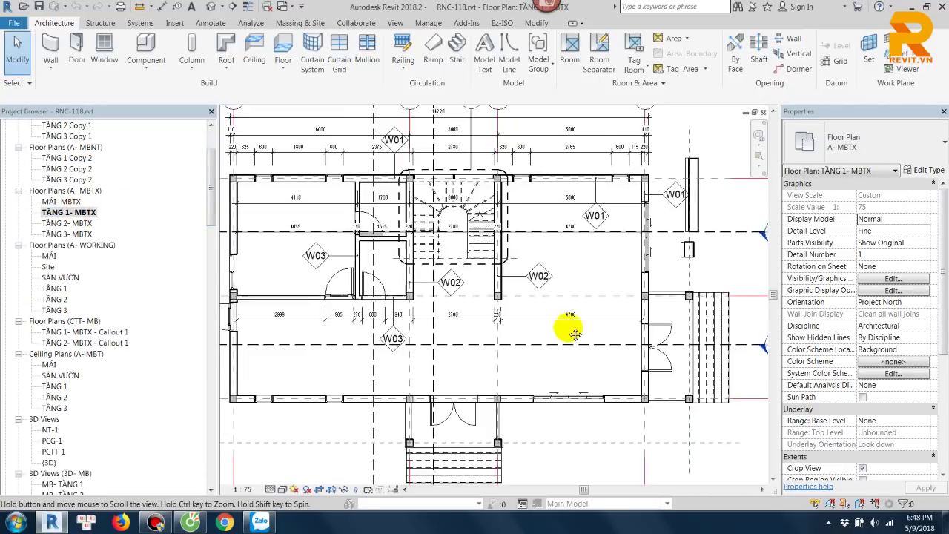
scroll(567, 269, "up", 2)
scroll(570, 319, "up", 2)
scroll(578, 317, "down", 2)
scroll(610, 227, "down", 1)
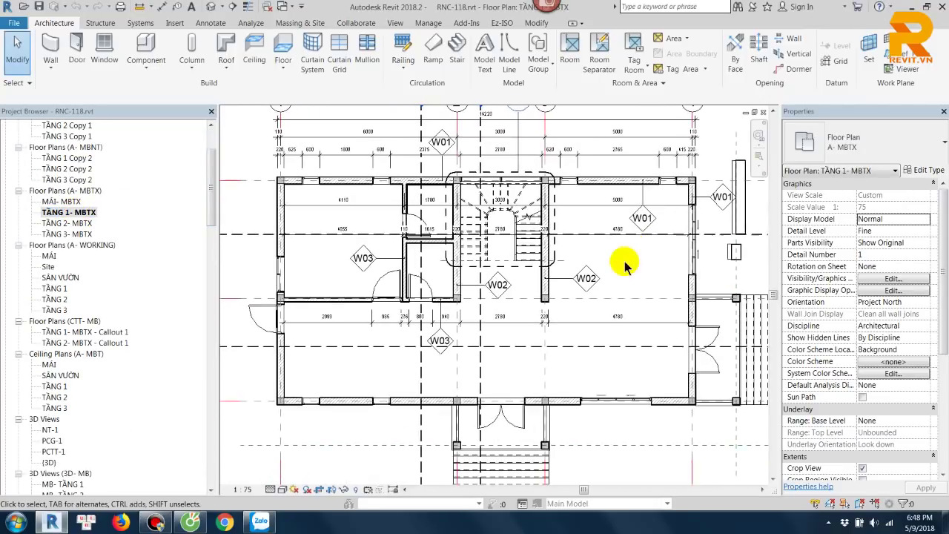
scroll(576, 314, "down", 1)
scroll(578, 373, "down", 1)
scroll(588, 361, "down", 1)
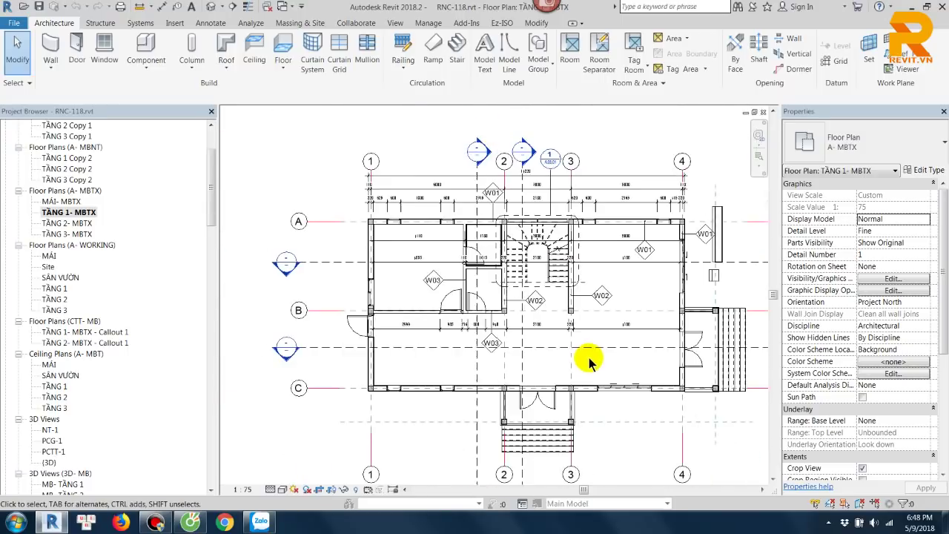
scroll(589, 360, "down", 1)
scroll(401, 209, "up", 1)
scroll(412, 230, "up", 1)
scroll(400, 263, "down", 2)
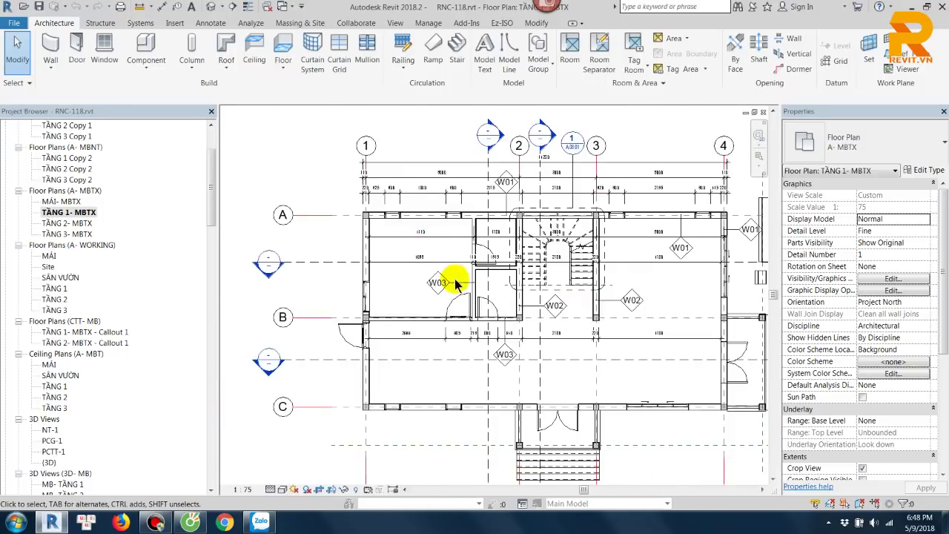
scroll(615, 281, "up", 1)
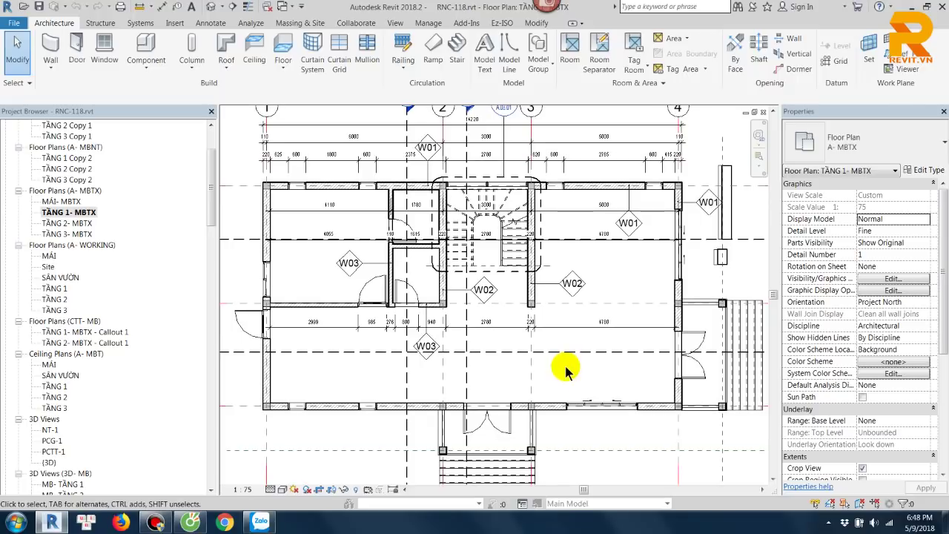
scroll(565, 371, "down", 1)
scroll(637, 274, "up", 2)
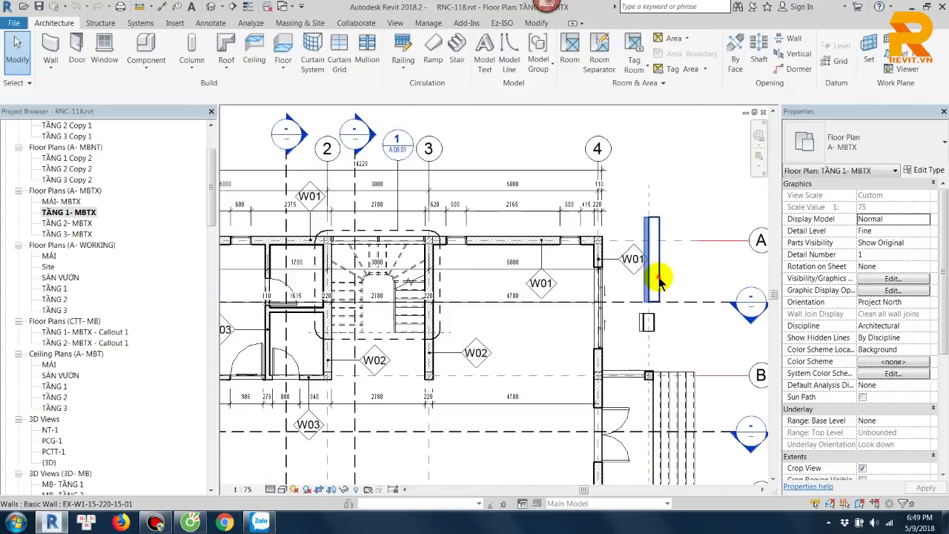
left_click(657, 276)
key("Delete")
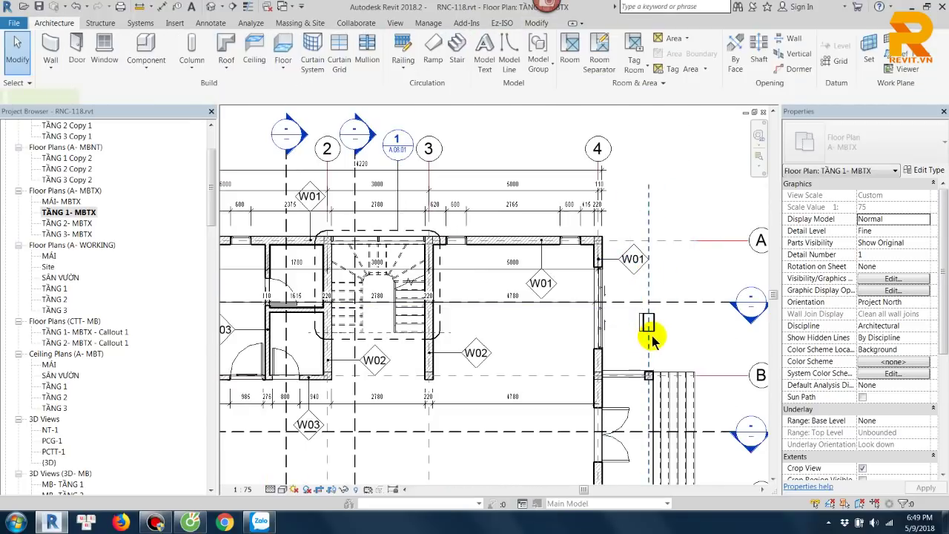
Step: Select the W01 wall tag in the upper-right room
scroll(650, 329, "up", 2)
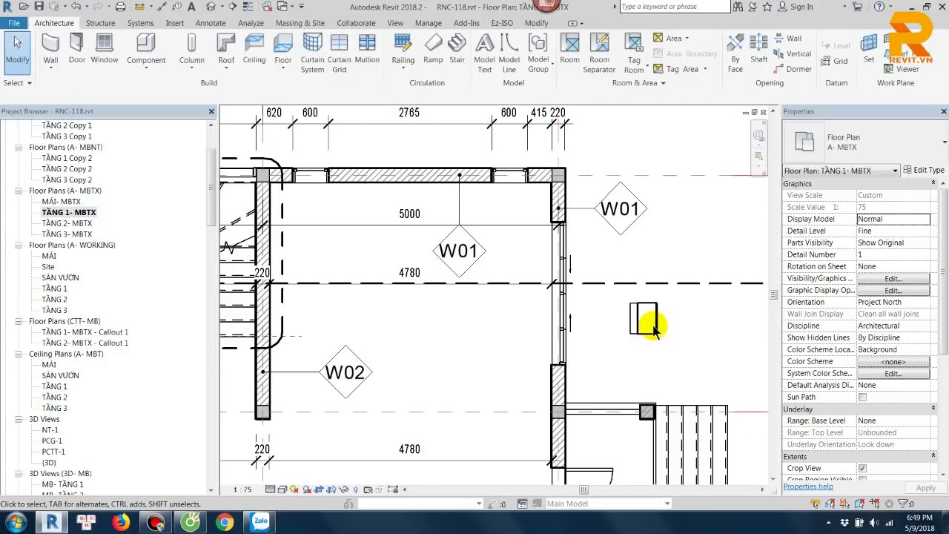
scroll(629, 266, "down", 1)
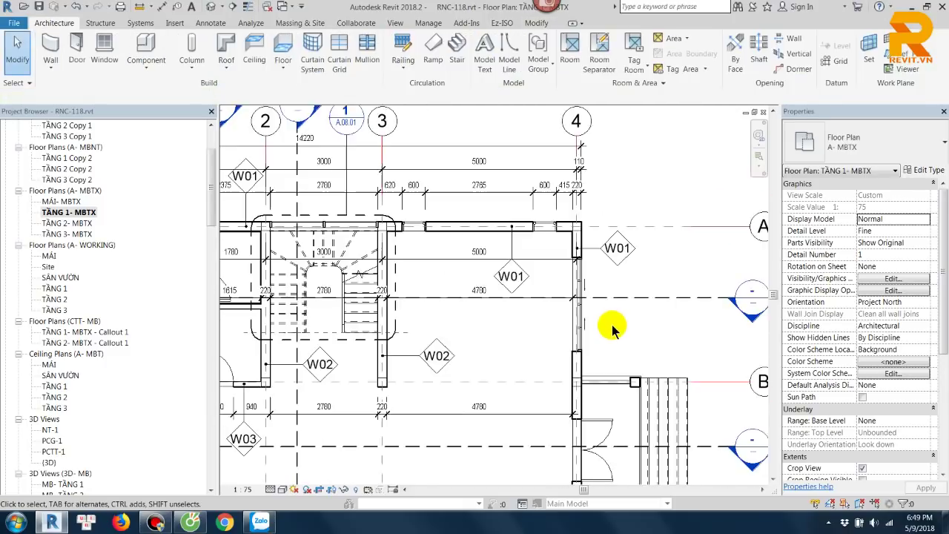
scroll(620, 245, "down", 1)
scroll(576, 237, "down", 1)
scroll(573, 240, "up", 3)
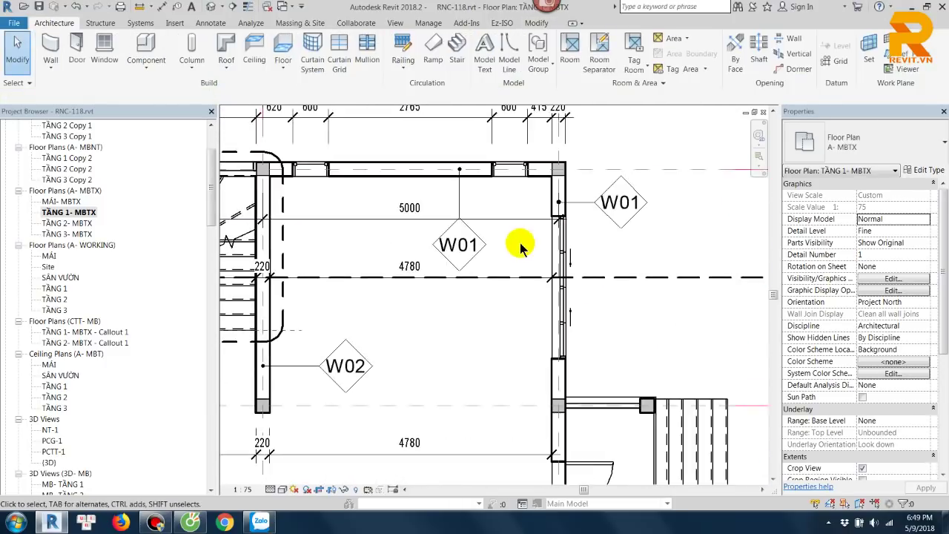
middle_click_drag(519, 252, 546, 295)
left_click(530, 289)
scroll(530, 289, "up", 1)
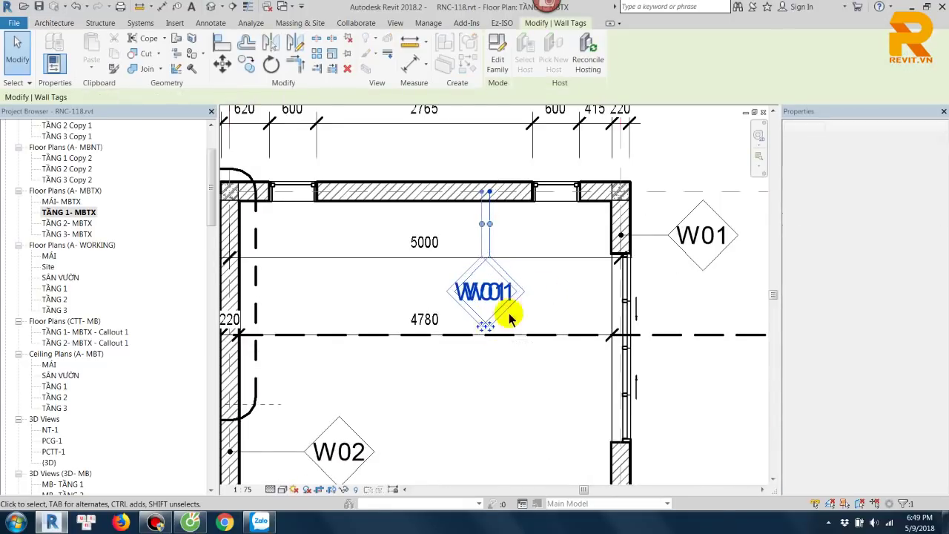
scroll(519, 304, "down", 1)
scroll(545, 289, "down", 1)
middle_click_drag(532, 298, 538, 262)
key("Escape")
scroll(519, 259, "up", 1)
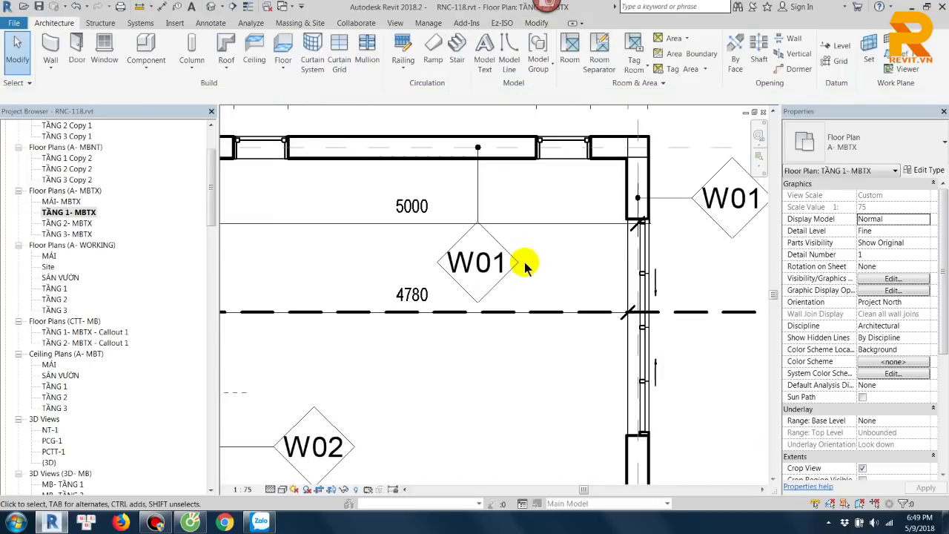
scroll(519, 260, "up", 1)
scroll(471, 226, "down", 2)
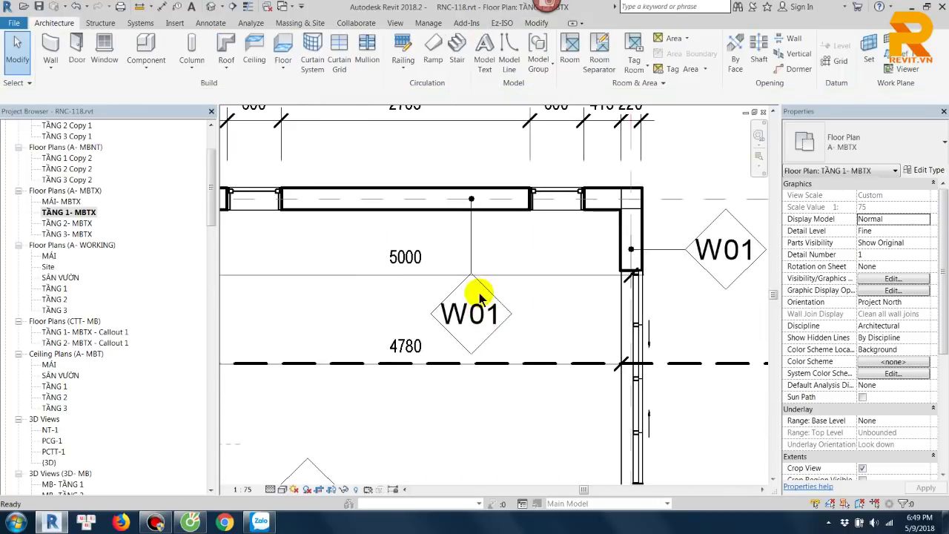
left_click(487, 254)
scroll(498, 267, "up", 2)
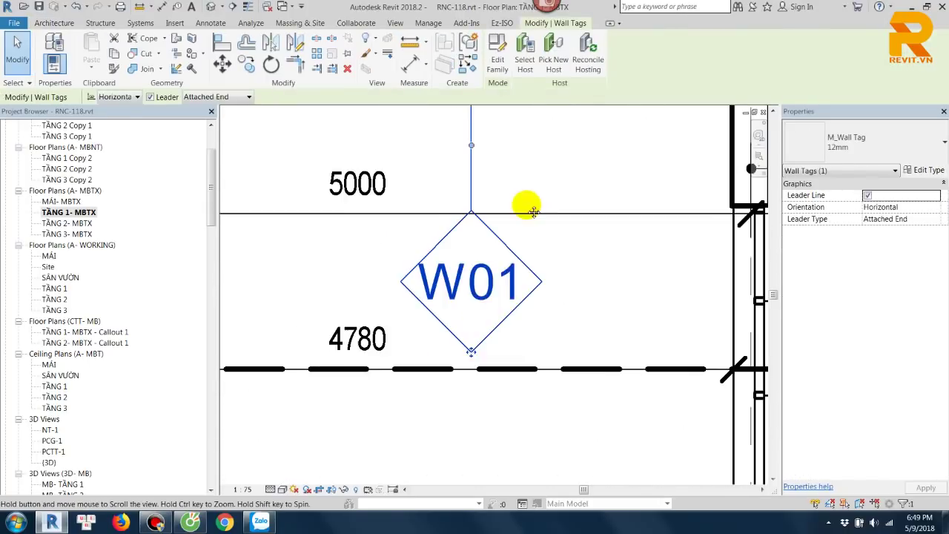
Step: Edit the wall tag family and review the 1t label's 3mm type properties
double_click(501, 237)
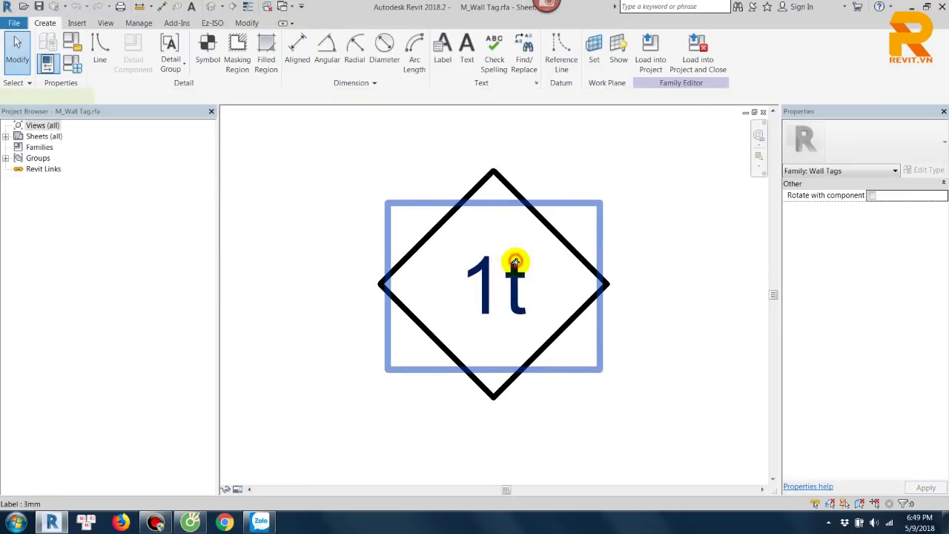
left_click(515, 261)
left_click(935, 142)
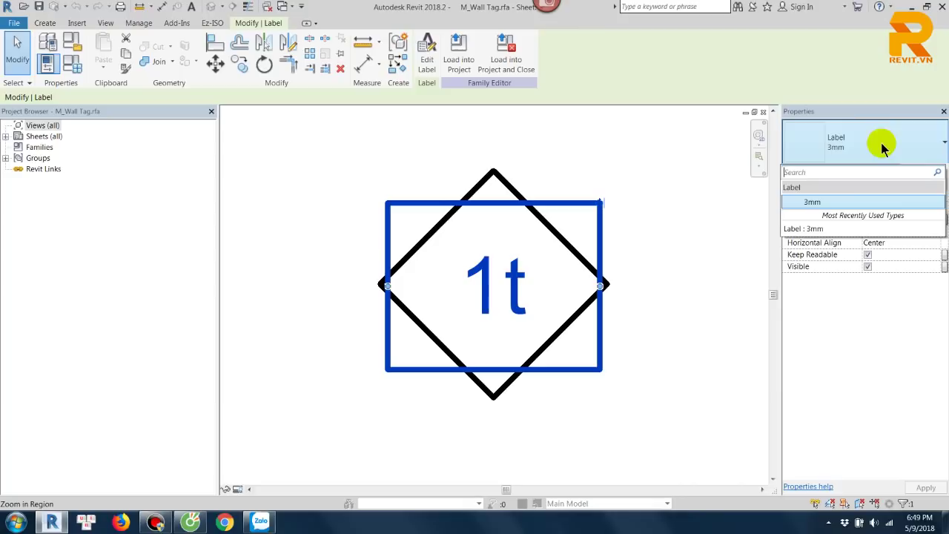
left_click(821, 202)
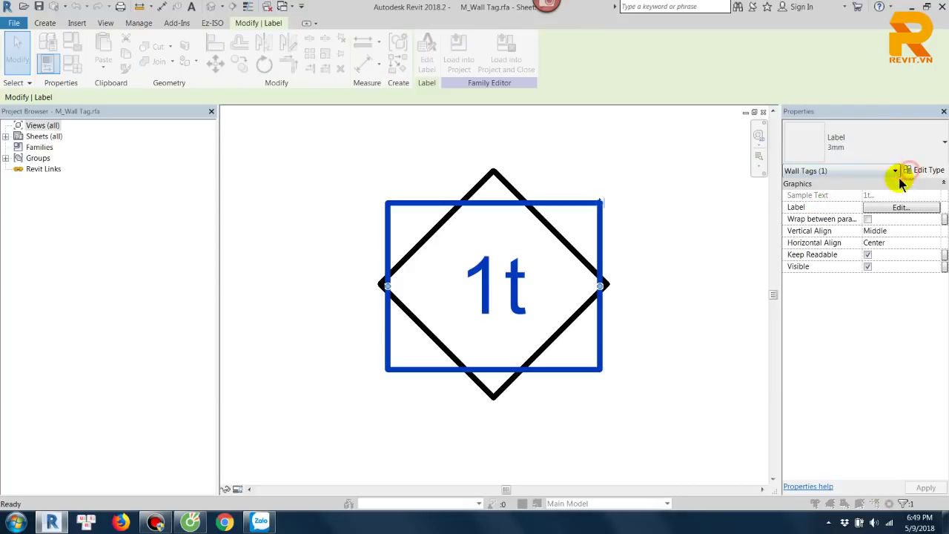
left_click(907, 170)
type("0.8")
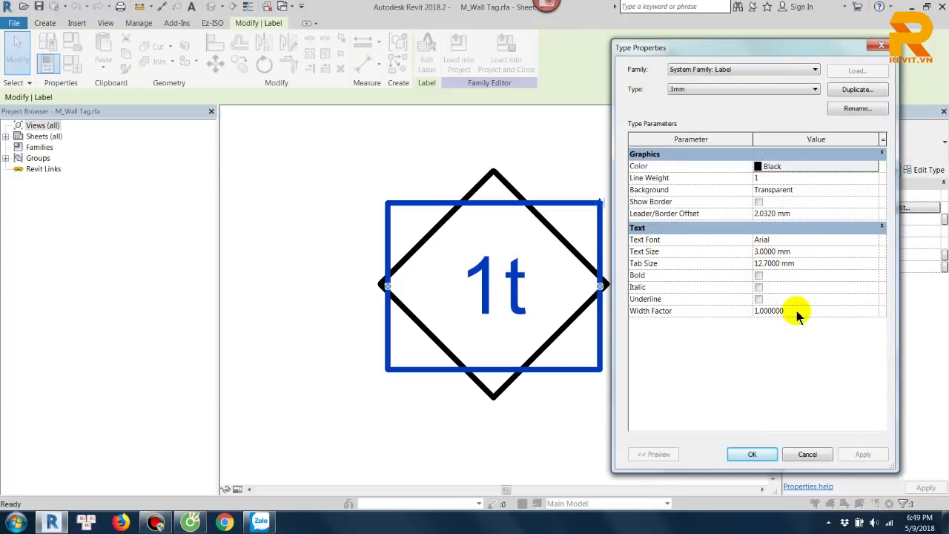
left_click(764, 454)
Step: Load the edited M_Wall Tag family into the project, overwriting the existing version
left_click(645, 262)
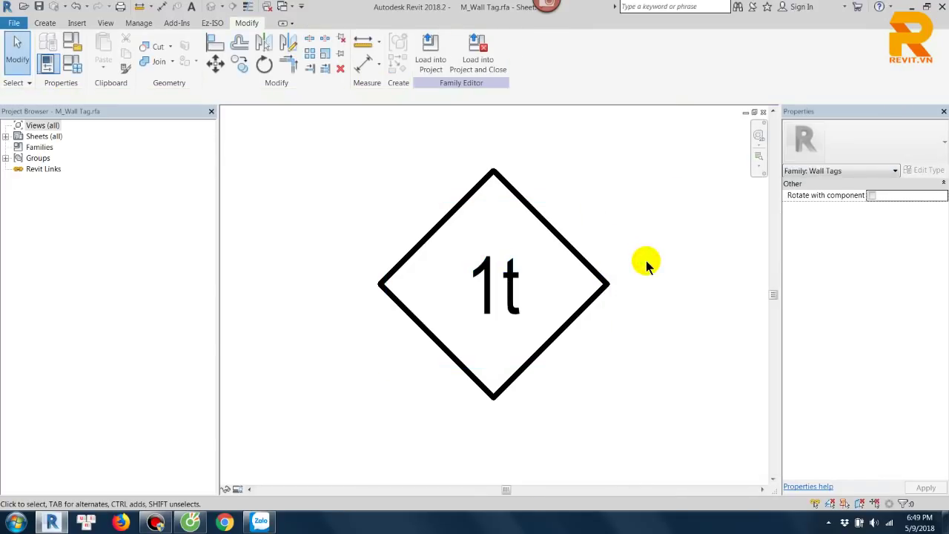
left_click(430, 52)
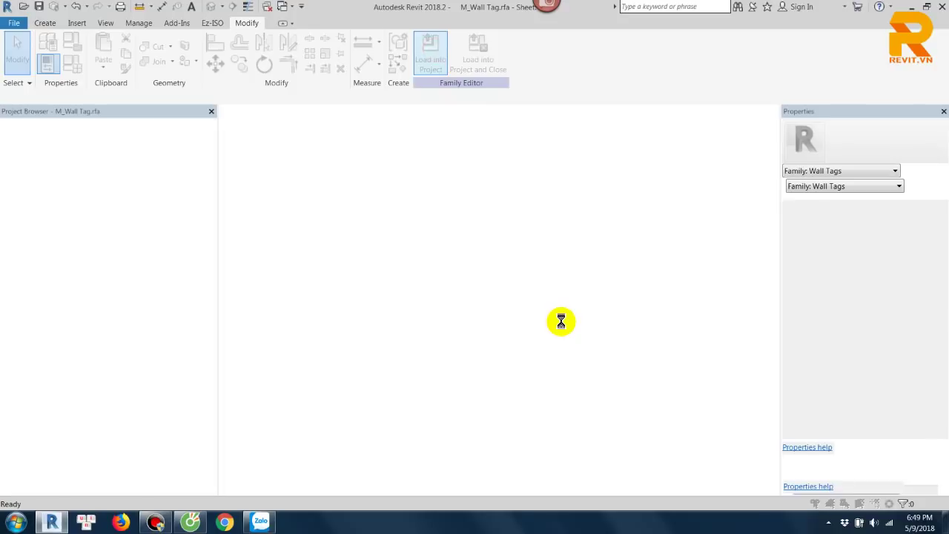
left_click(502, 225)
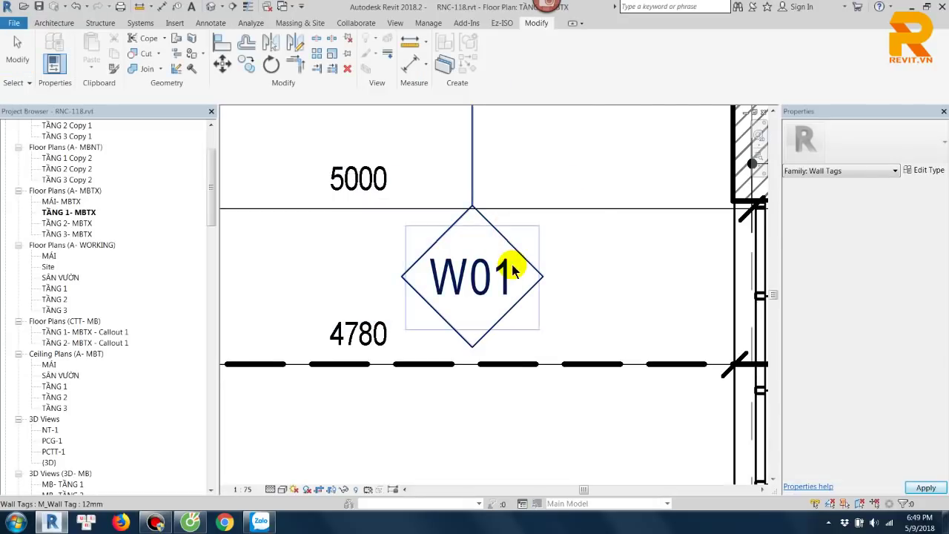
left_click(565, 272)
left_click(526, 261)
scroll(530, 261, "up", 2)
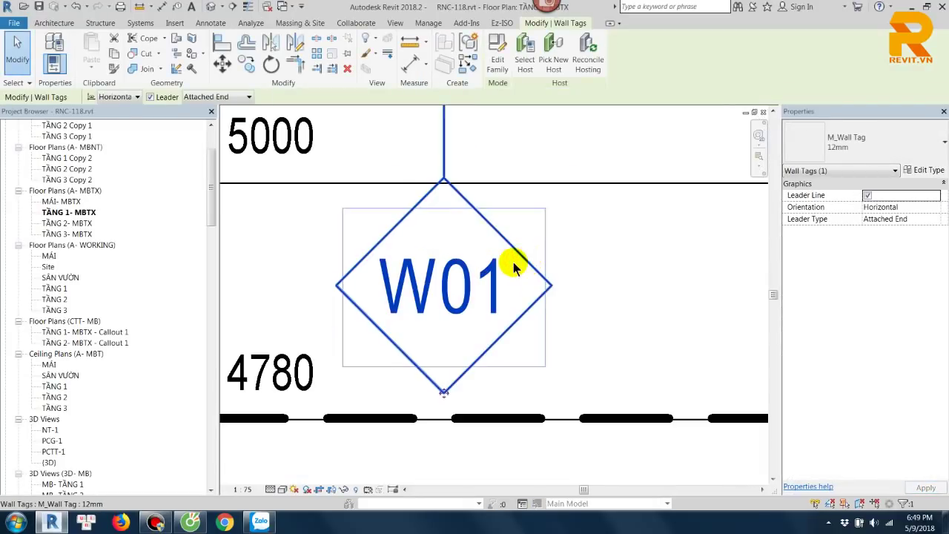
scroll(519, 274, "up", 1)
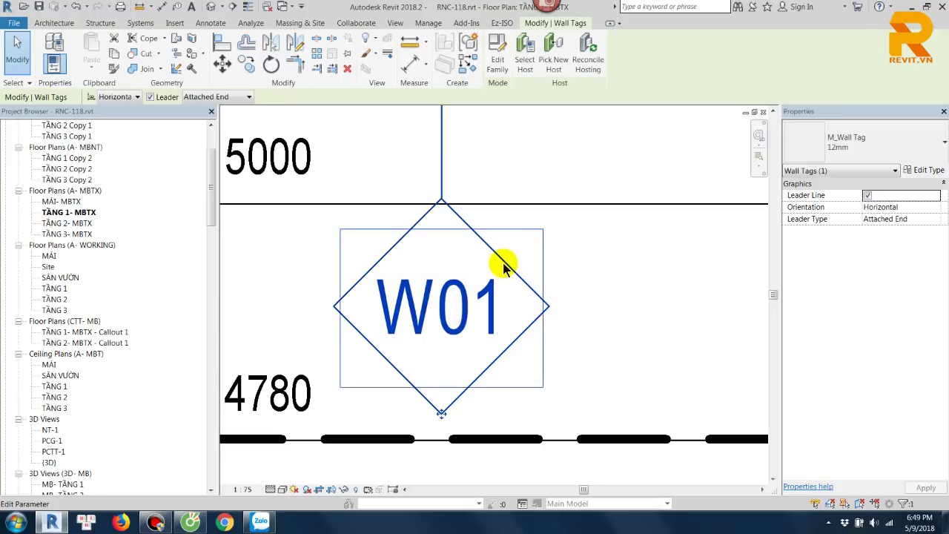
left_click(919, 174)
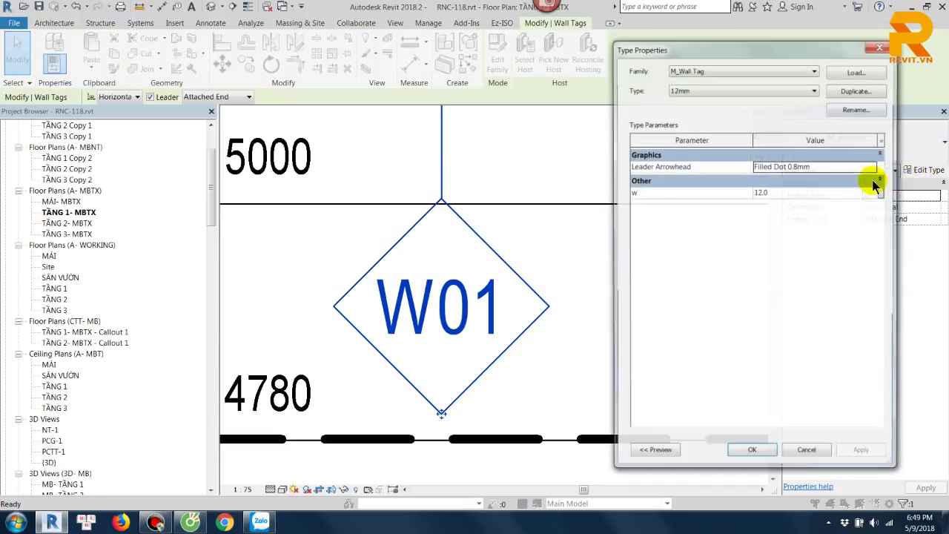
left_click(752, 454)
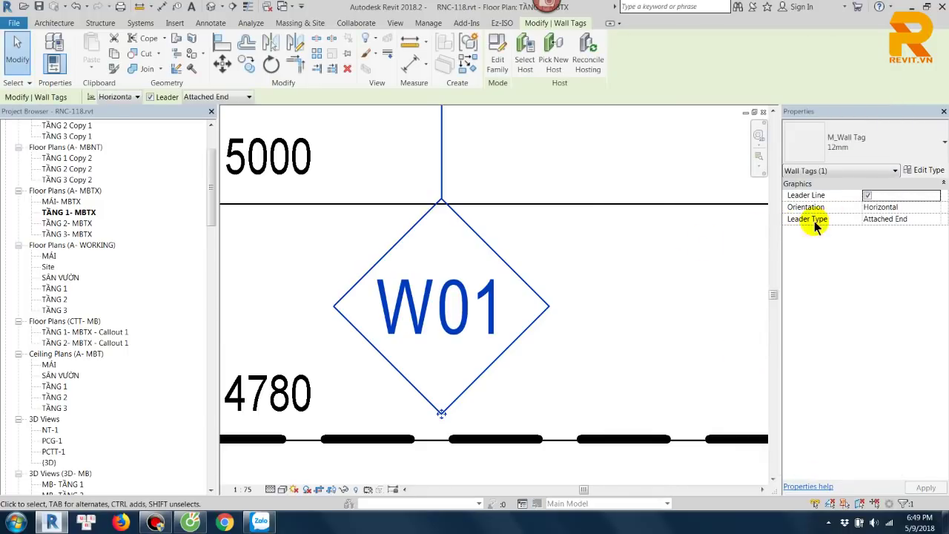
scroll(553, 259, "down", 2)
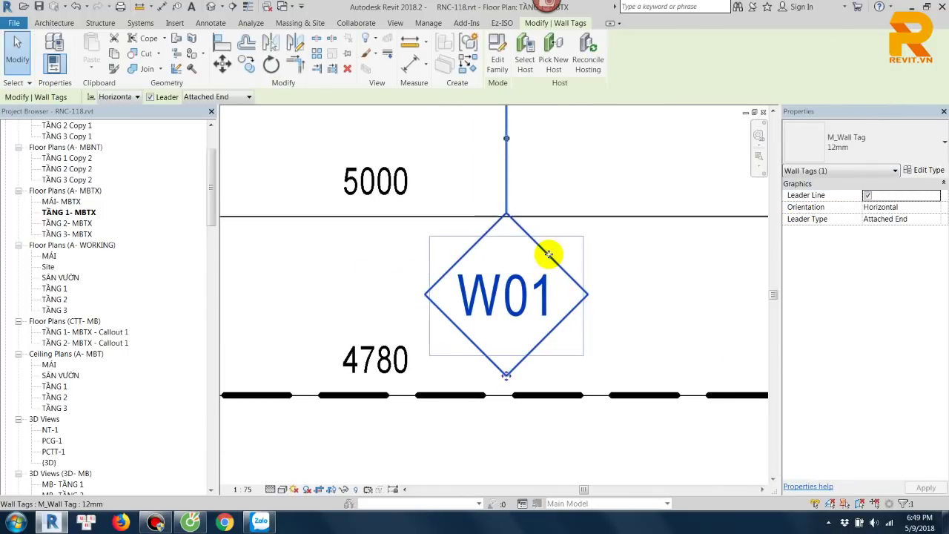
scroll(548, 274, "down", 2)
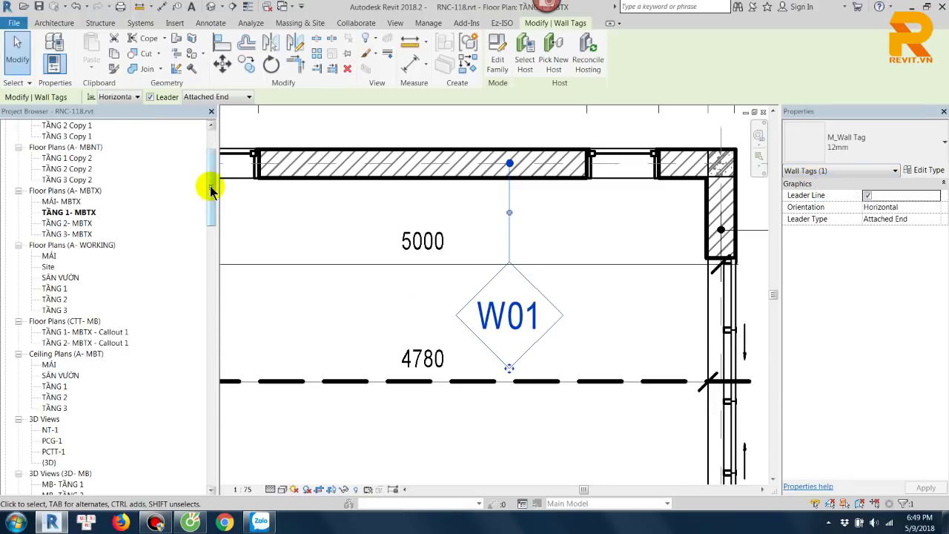
Step: Expand Annotation Symbols > M_Wall Tag to list its 8mm and 12mm types
left_click_drag(211, 190, 211, 364)
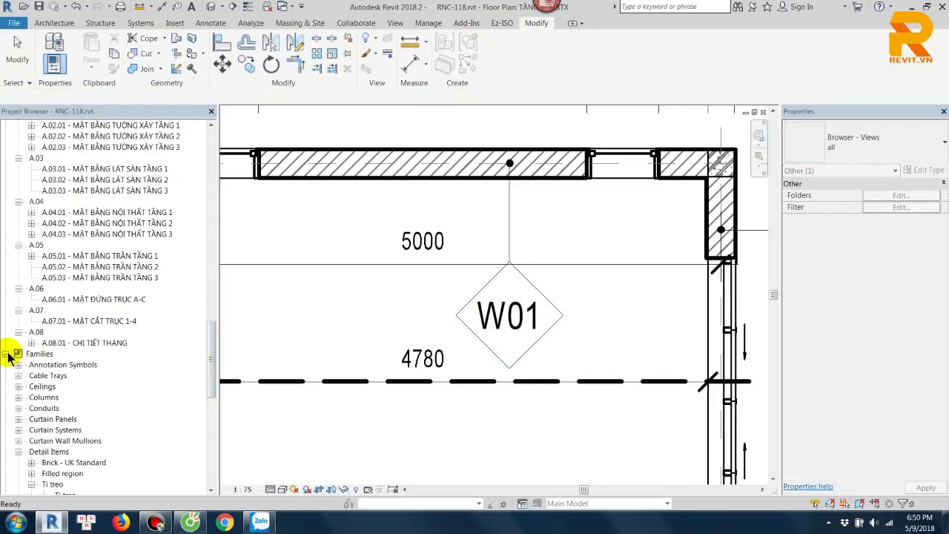
left_click(18, 365)
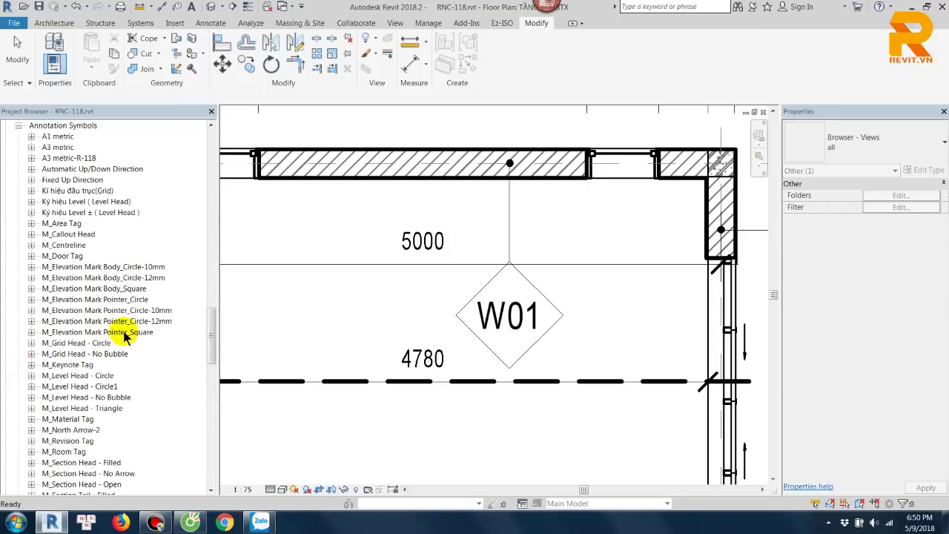
scroll(125, 335, "down", 4)
scroll(124, 335, "down", 2)
scroll(124, 335, "down", 1)
scroll(125, 335, "down", 1)
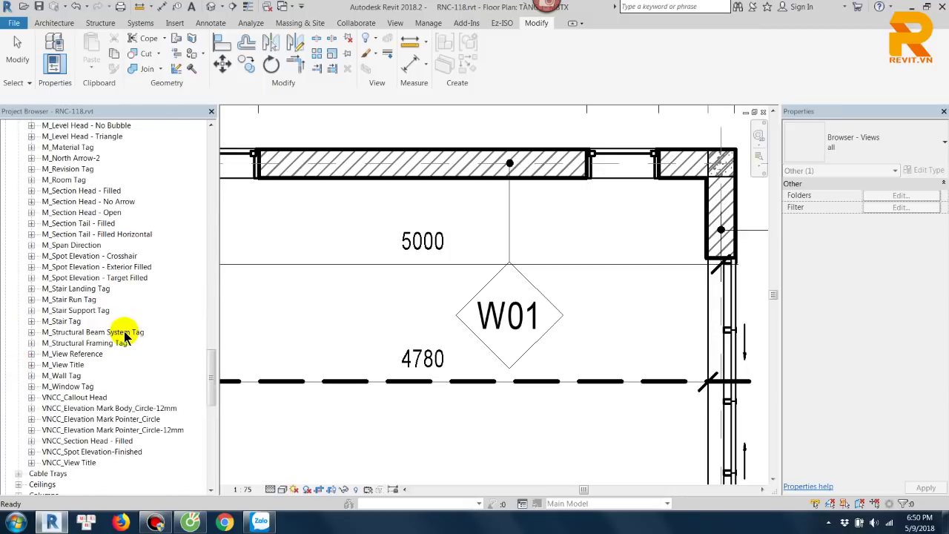
left_click(32, 375)
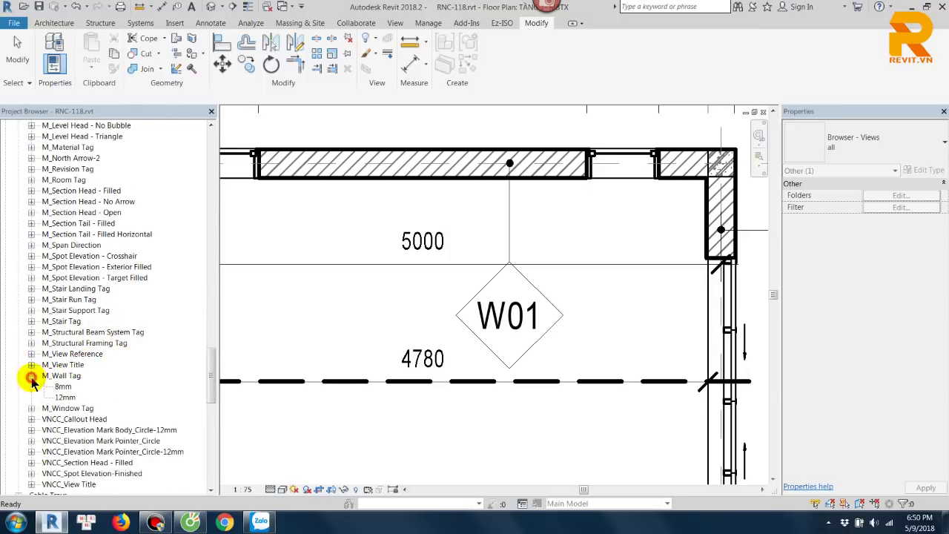
left_click(64, 386)
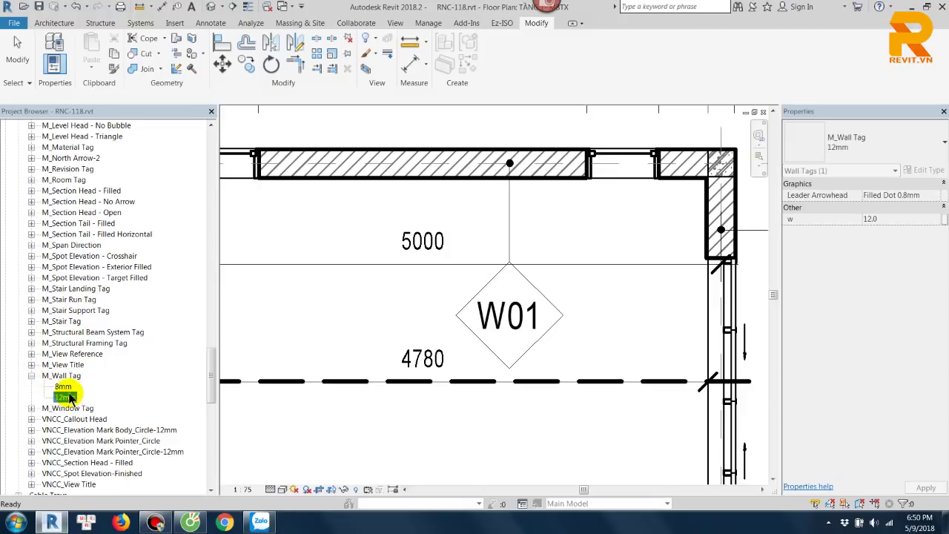
Step: Select the W01 wall tag in the plan
left_click(543, 295)
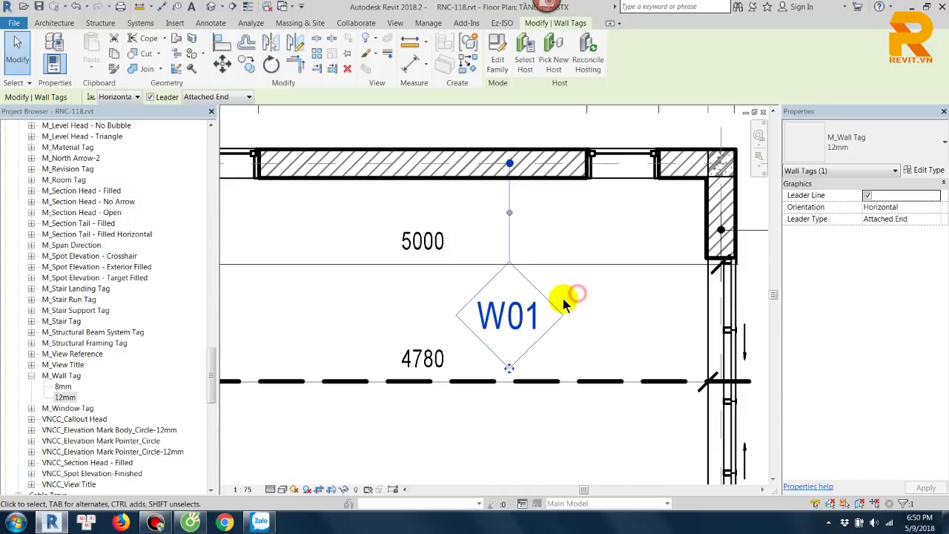
key("Escape")
left_click(555, 313)
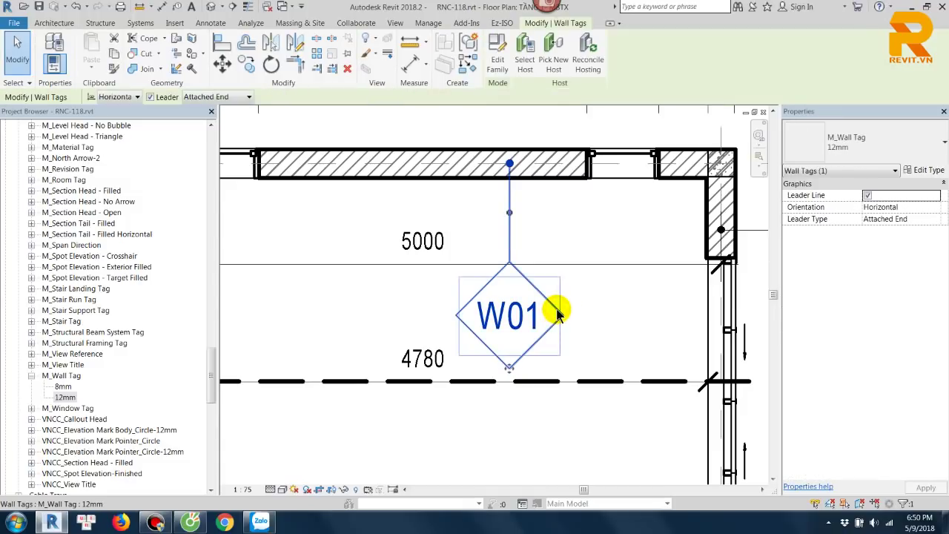
Step: Switch the W01 tag to the 8mm type and back to 12mm
left_click(917, 157)
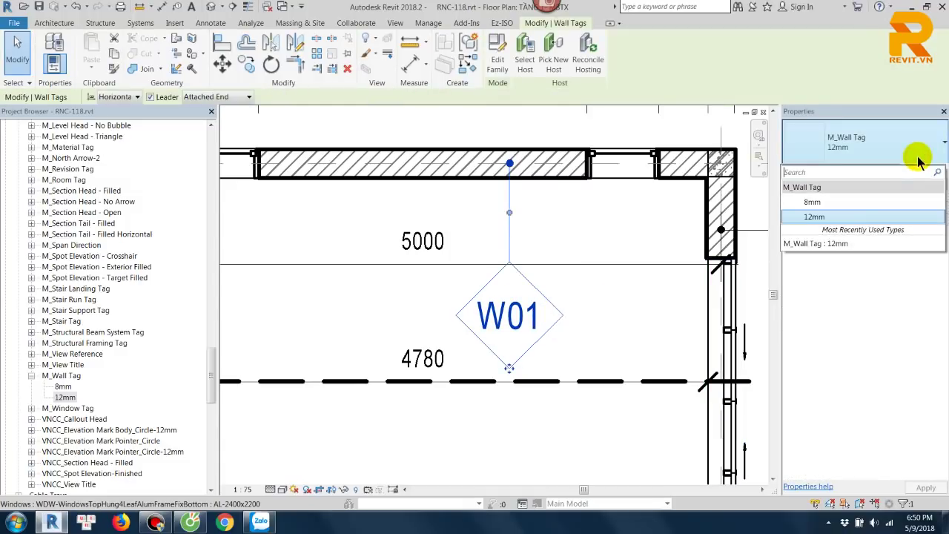
left_click(819, 206)
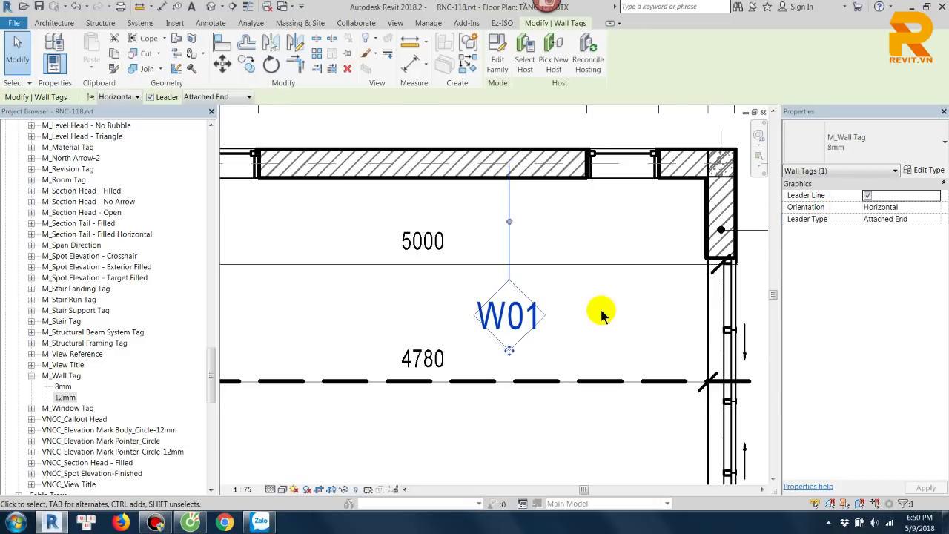
left_click(873, 141)
left_click(836, 216)
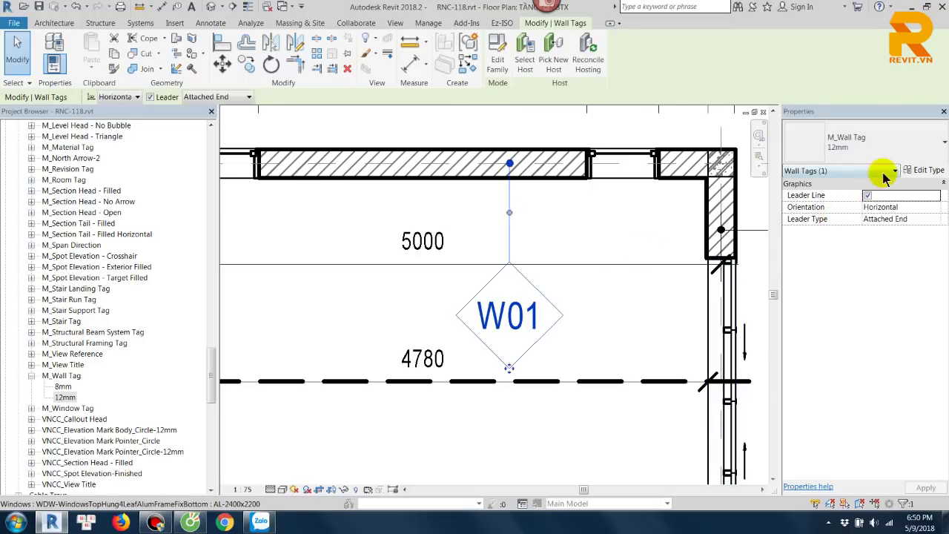
Step: Duplicate the 12mm tag type as '10mm' with w set to 10
left_click(926, 175)
left_click(856, 90)
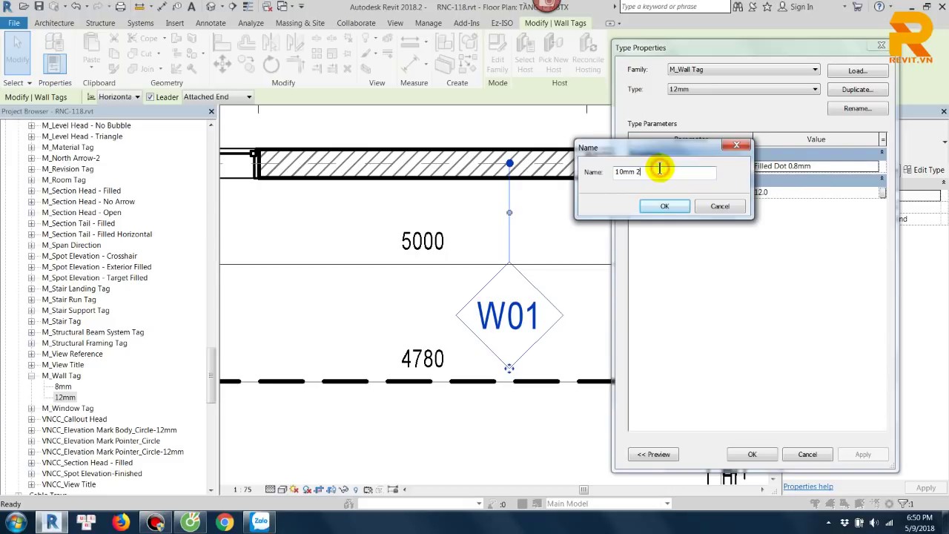
left_click(665, 206)
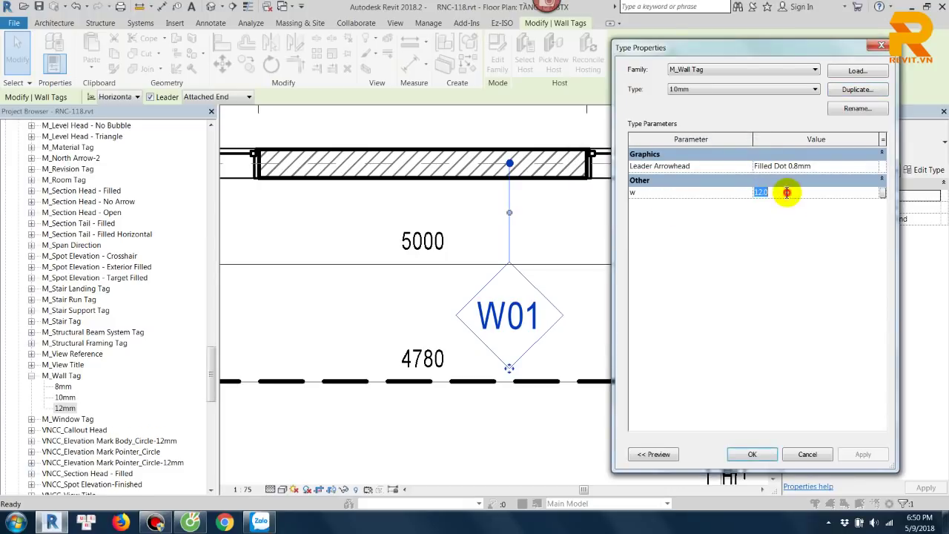
left_click(755, 452)
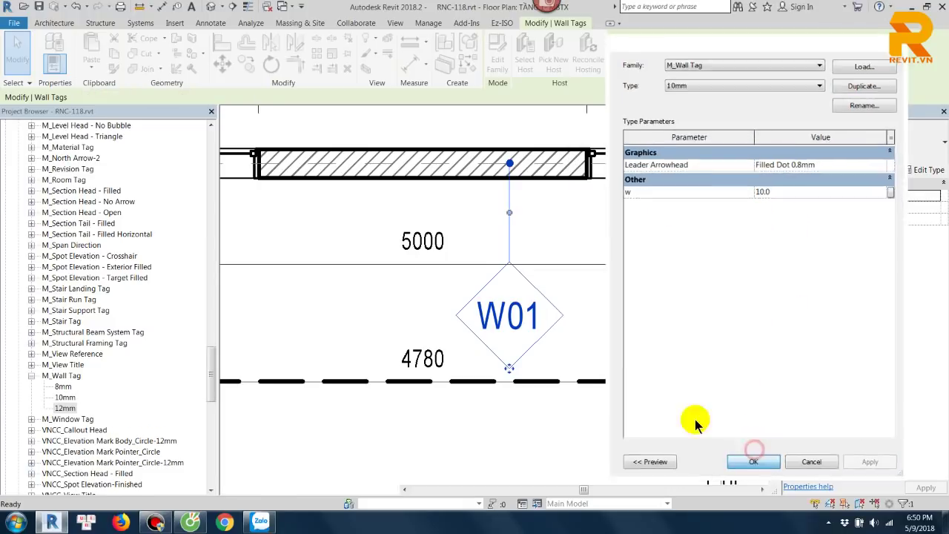
left_click(627, 290)
scroll(627, 290, "down", 2)
scroll(580, 306, "down", 1)
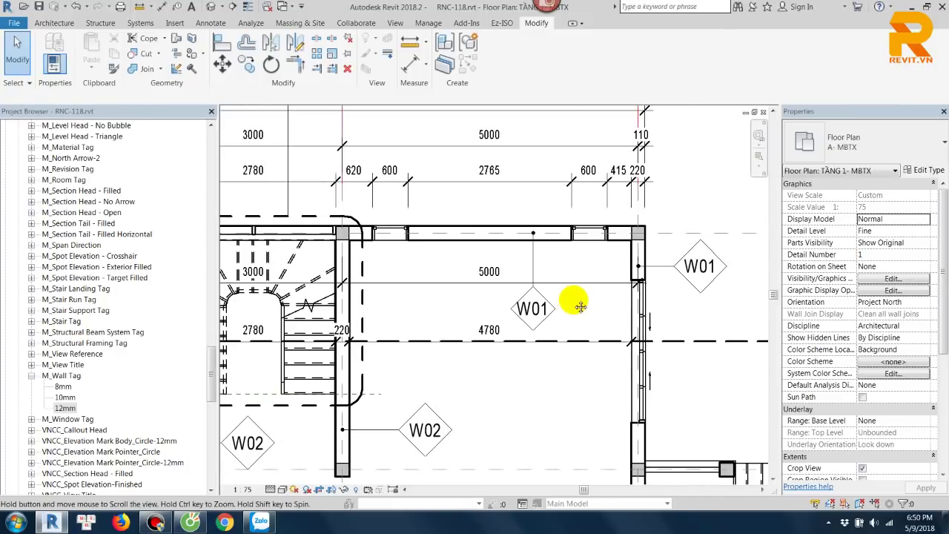
Step: Switch the selected wall tags to the M_Wall Tag : 10mm type
left_click(674, 271)
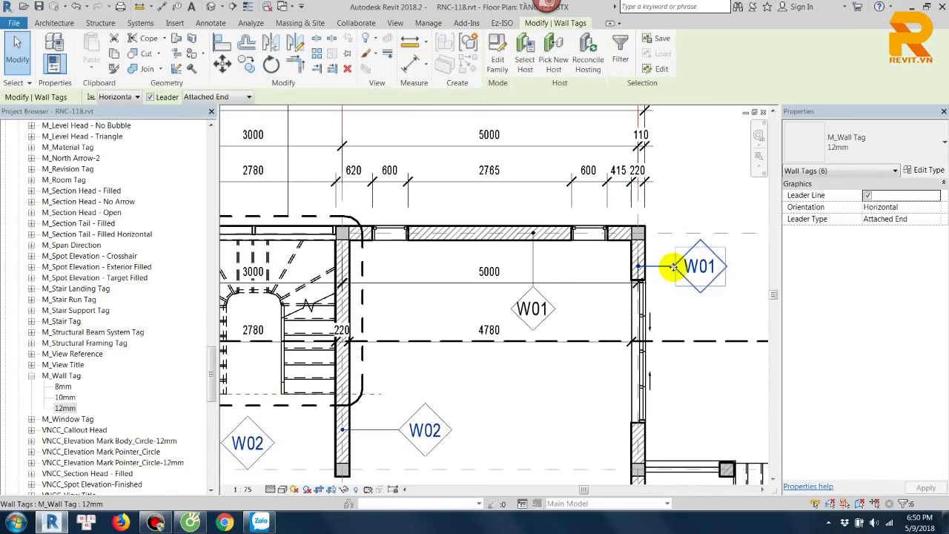
scroll(673, 268, "down", 2)
scroll(673, 269, "down", 1)
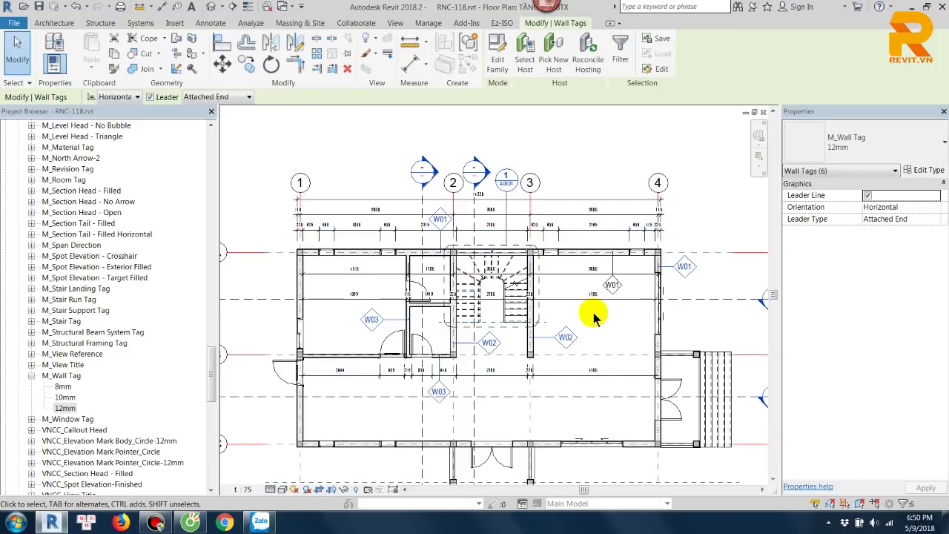
left_click(903, 145)
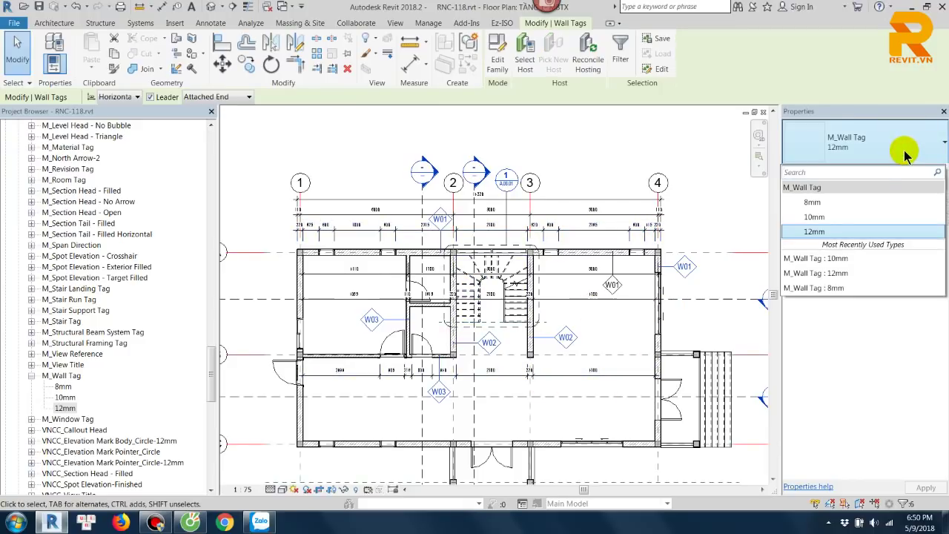
left_click(815, 217)
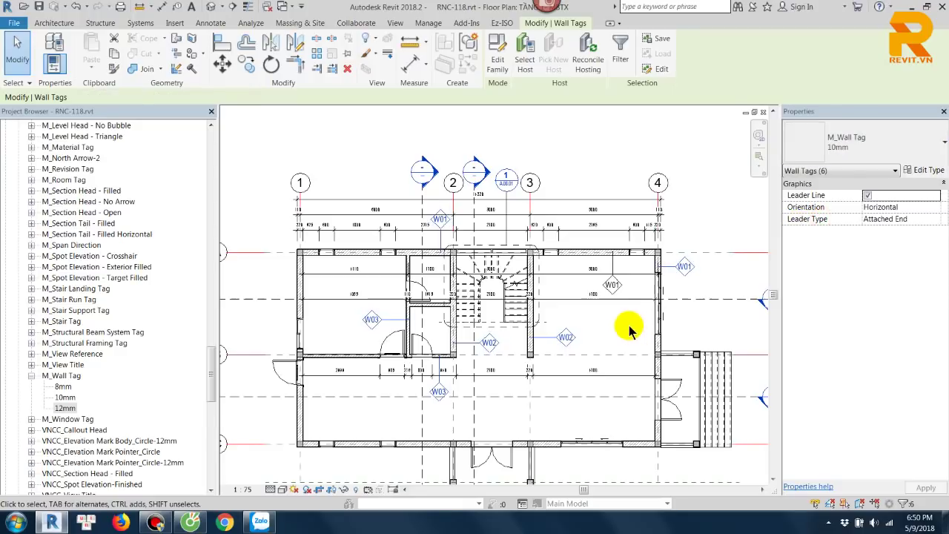
left_click(623, 322)
scroll(644, 297, "up", 3)
scroll(686, 265, "up", 2)
Step: Move the middle W01 tag to a new position
scroll(669, 267, "down", 3)
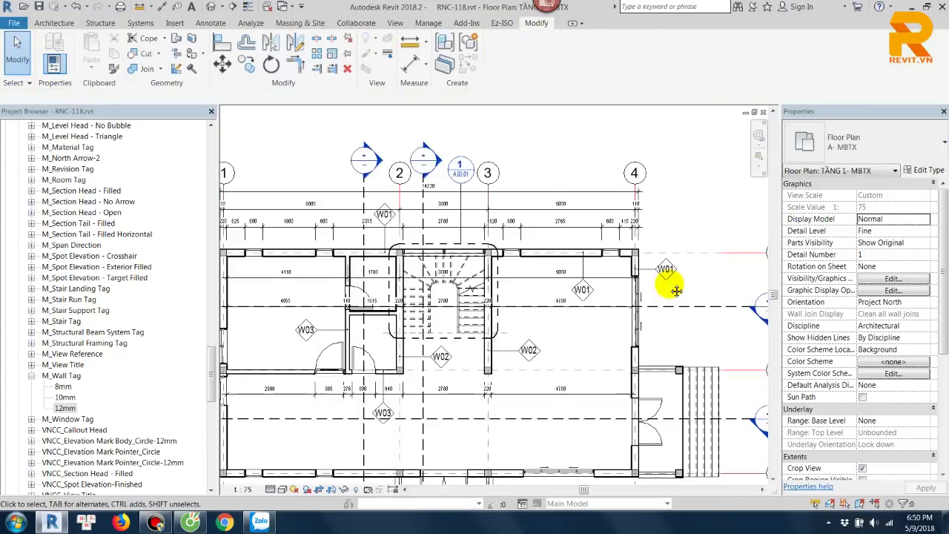
scroll(662, 273, "up", 3)
scroll(662, 273, "up", 2)
scroll(475, 281, "down", 1)
left_click(466, 312)
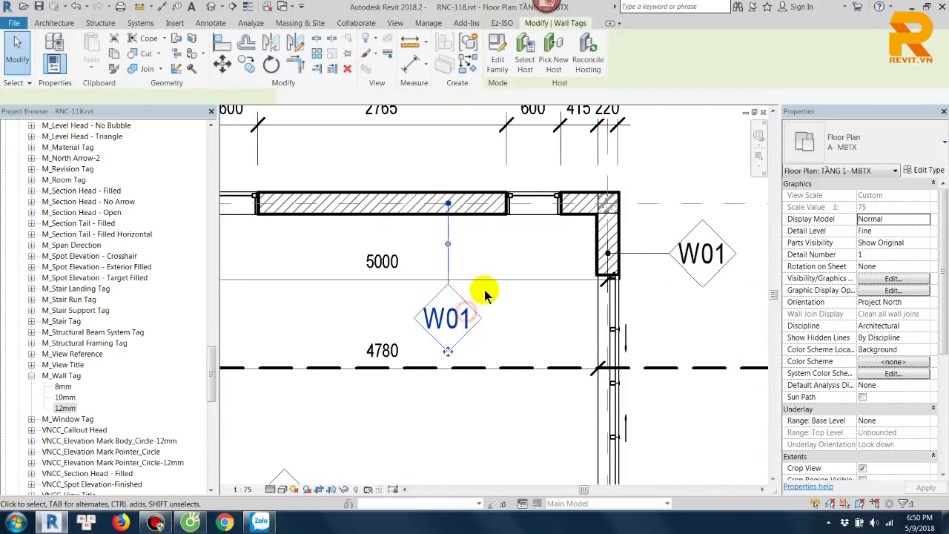
scroll(468, 358, "up", 2)
left_click_drag(467, 370, 471, 366)
scroll(469, 326, "up", 2)
key("Escape")
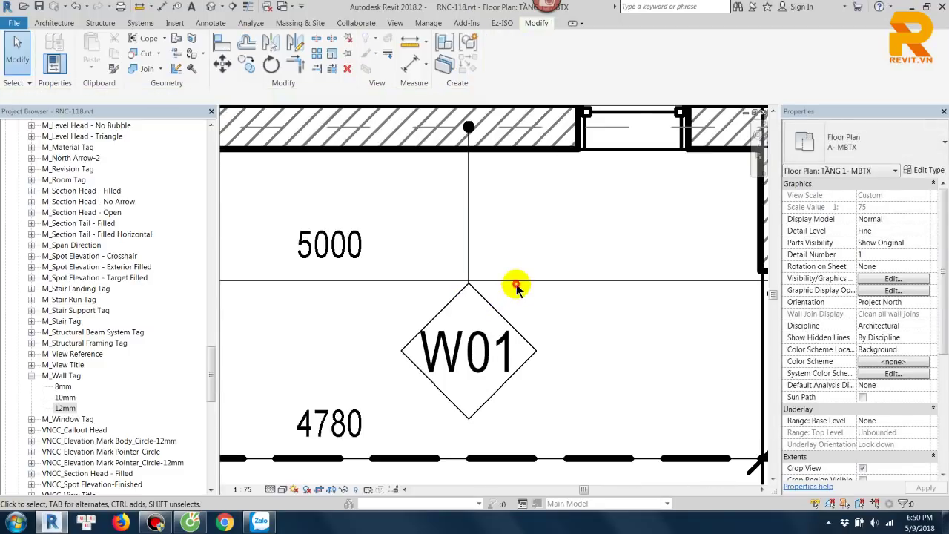
Step: Drag the 5000 dimension line downward
left_click_drag(522, 280, 568, 387)
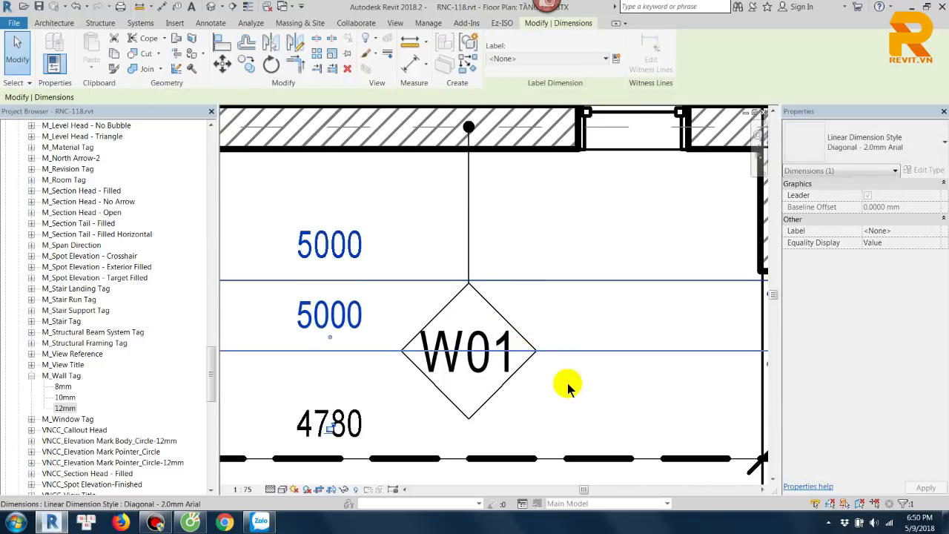
key("Escape")
scroll(576, 290, "down", 2)
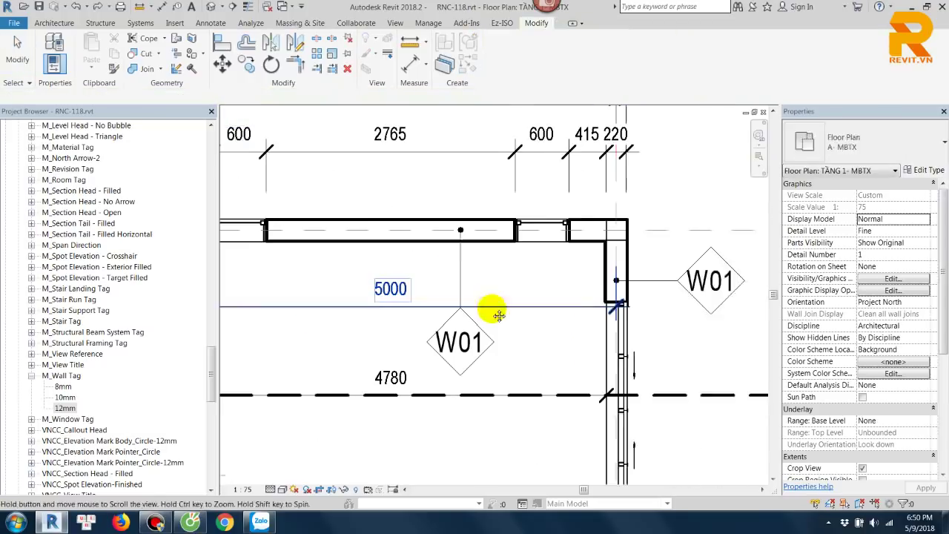
left_click(638, 282)
mouse_move(671, 304)
middle_mouse_down()
mouse_move(584, 320)
mouse_move(688, 237)
middle_mouse_up()
scroll(578, 312, "down", 2)
key("Escape")
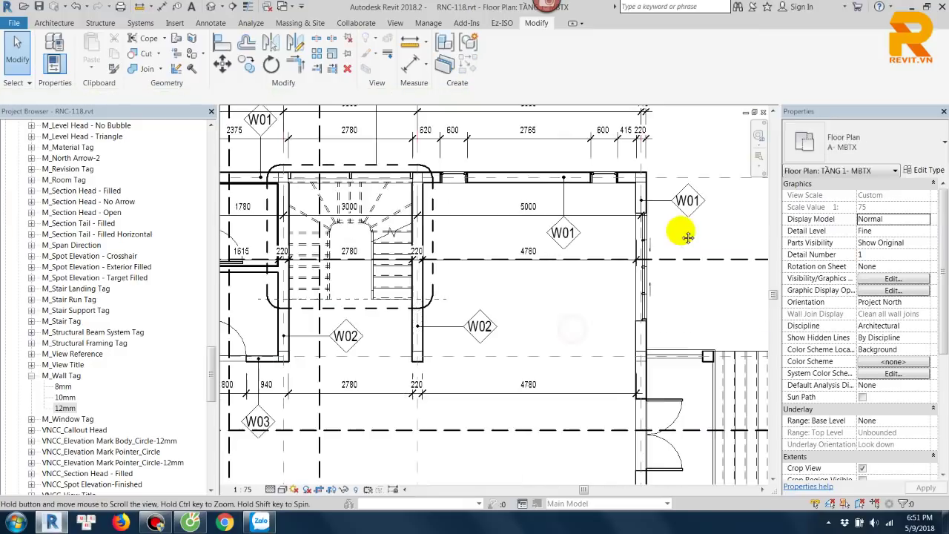
scroll(573, 229, "up", 2)
scroll(392, 255, "up", 1)
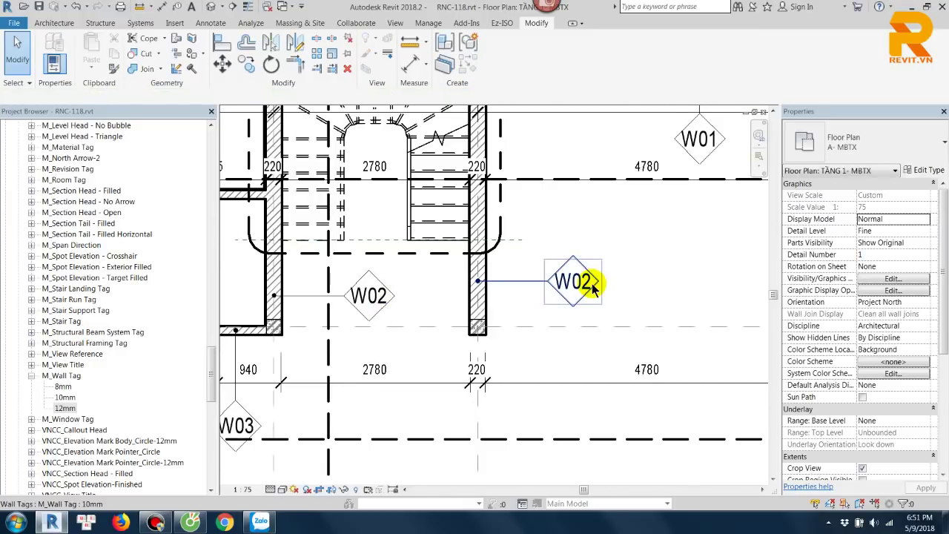
Step: Move the left W02 tag upward closer to its wall
left_click_drag(369, 325, 369, 304)
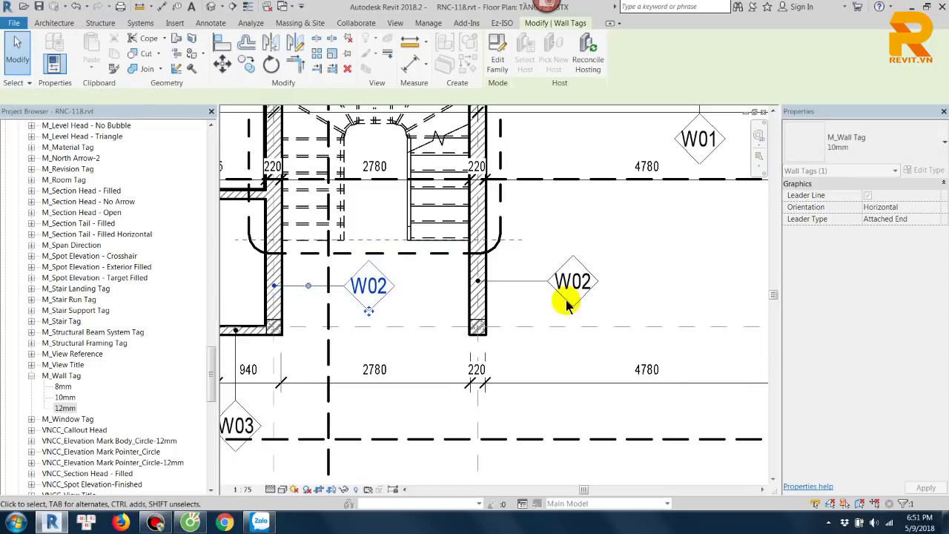
left_click(573, 304)
left_click(601, 241)
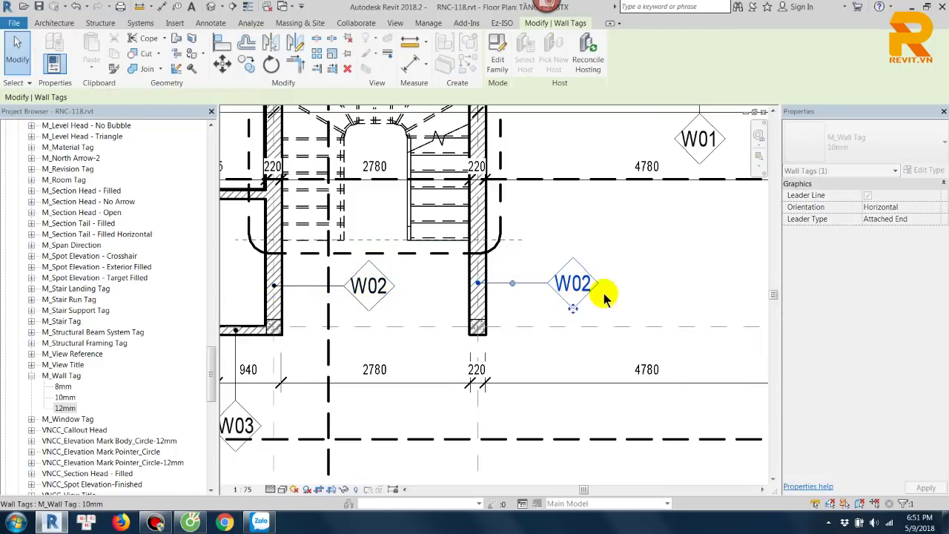
scroll(593, 274, "down", 2)
scroll(519, 297, "down", 1)
scroll(445, 334, "down", 2)
Step: Place a new W03 wall tag with TG and drag it to a clearer spot
scroll(415, 355, "up", 1)
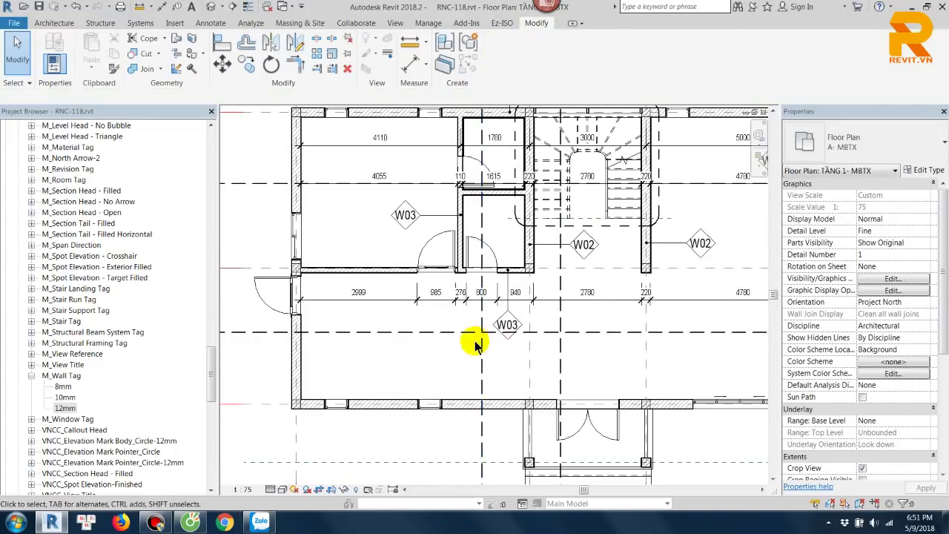
scroll(416, 355, "up", 1)
key("t")
key("g")
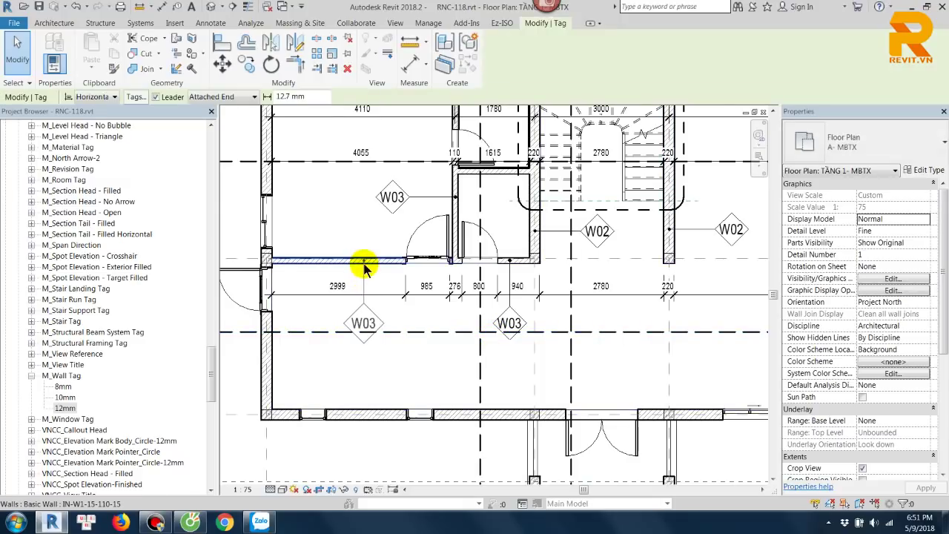
left_click(364, 265)
scroll(364, 322, "up", 2)
key("Escape")
key("Escape")
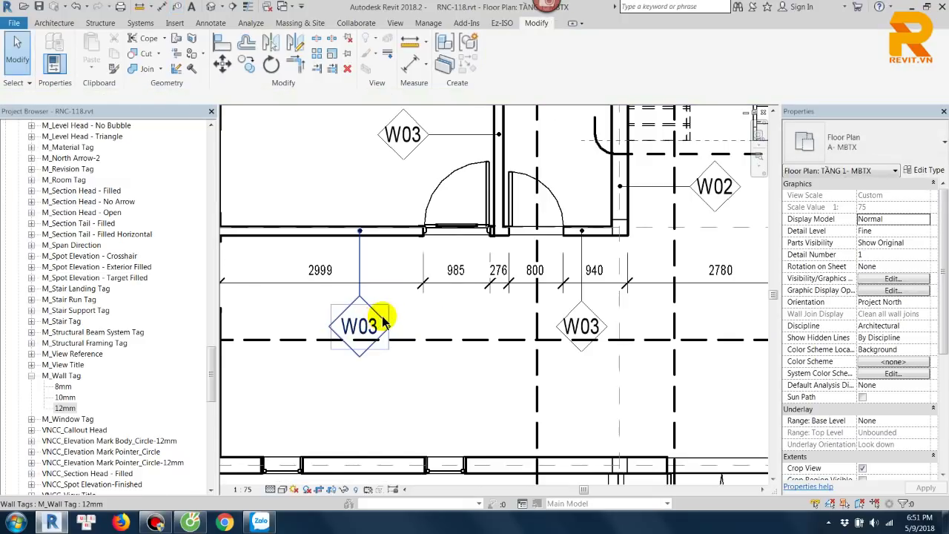
left_click(363, 354)
mouse_move(364, 358)
left_mouse_down()
mouse_move(368, 345)
mouse_move(349, 392)
mouse_move(304, 324)
mouse_move(281, 343)
left_mouse_up()
key("Escape")
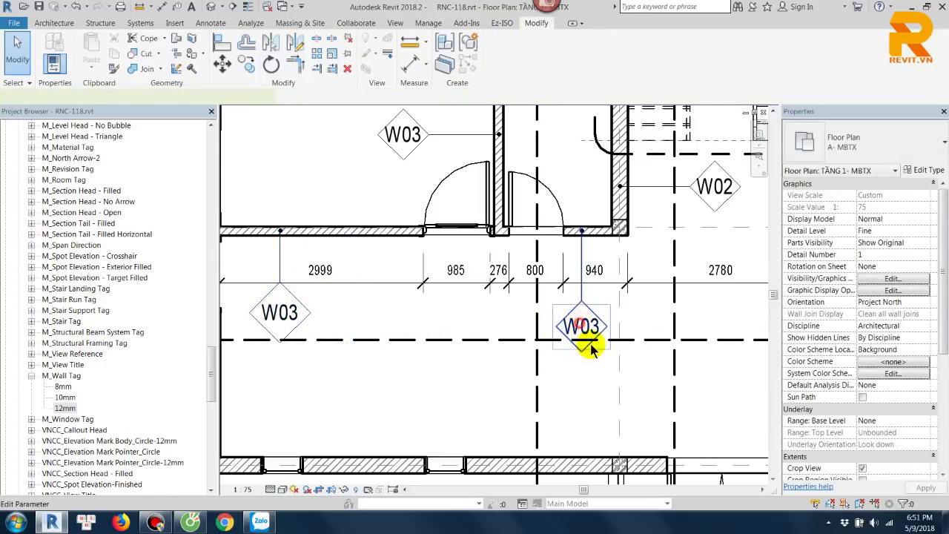
Step: Nudge the W03 tag under the 940 dimension slightly upward
left_click(591, 350)
left_click_drag(580, 349, 576, 341)
key("Escape")
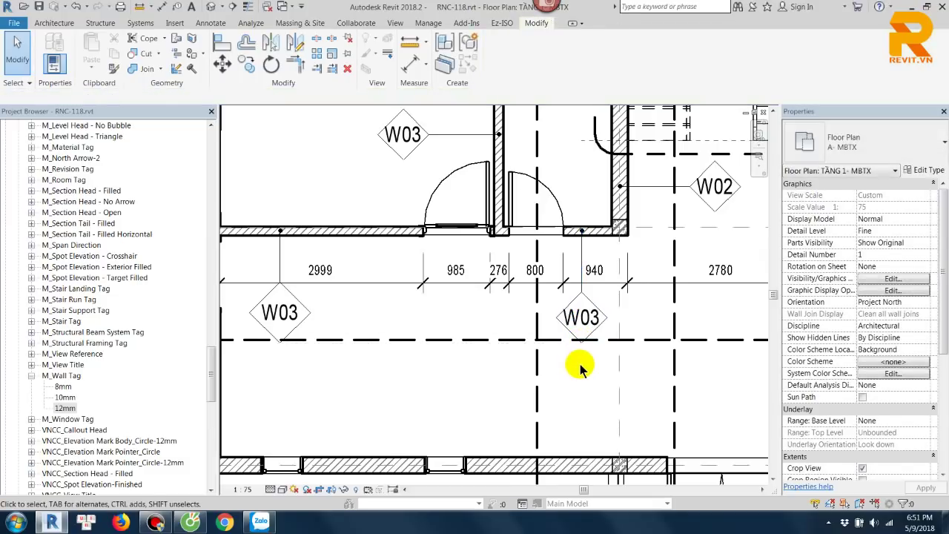
Step: Use Match Type (MA) to give the left W03 tag the right tag's size
key("m")
key("a")
left_click(582, 317)
left_click(304, 315)
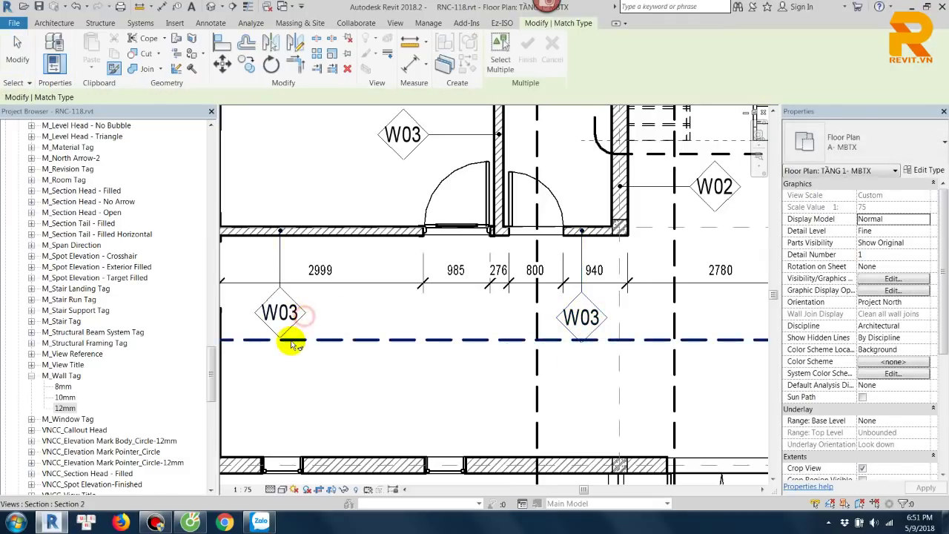
key("Escape")
left_click(582, 341)
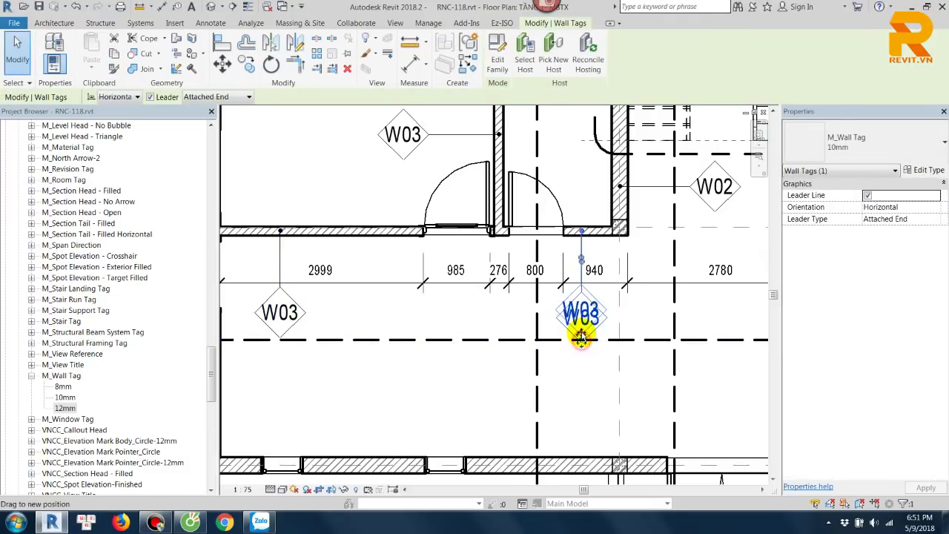
key("Escape")
Step: Move the upper W03 tag beside the small room, clear of the door
scroll(415, 332, "down", 1)
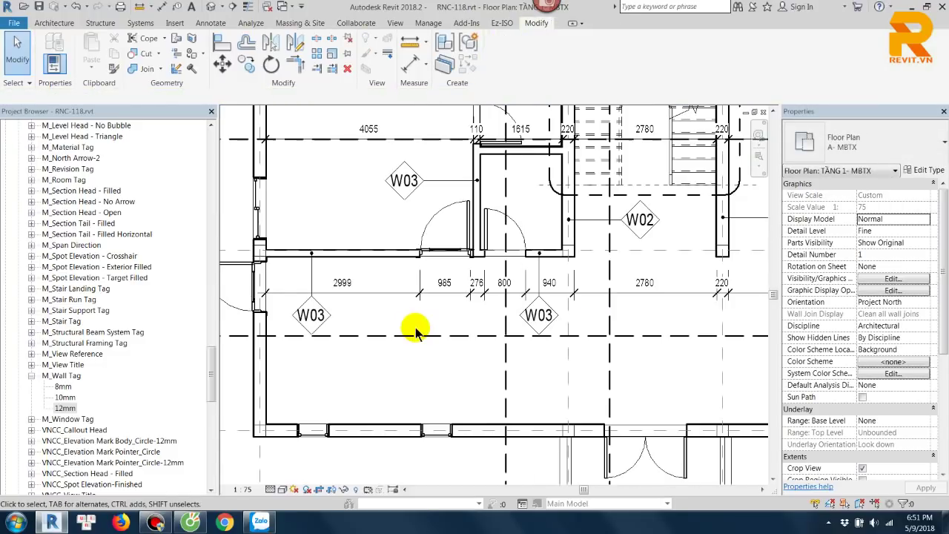
scroll(415, 329, "down", 2)
scroll(407, 296, "up", 1)
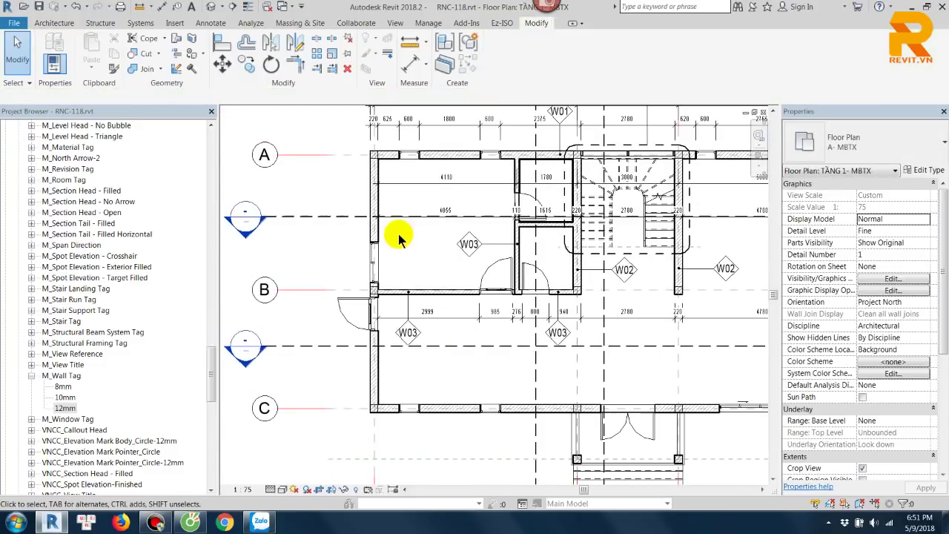
scroll(402, 248, "up", 1)
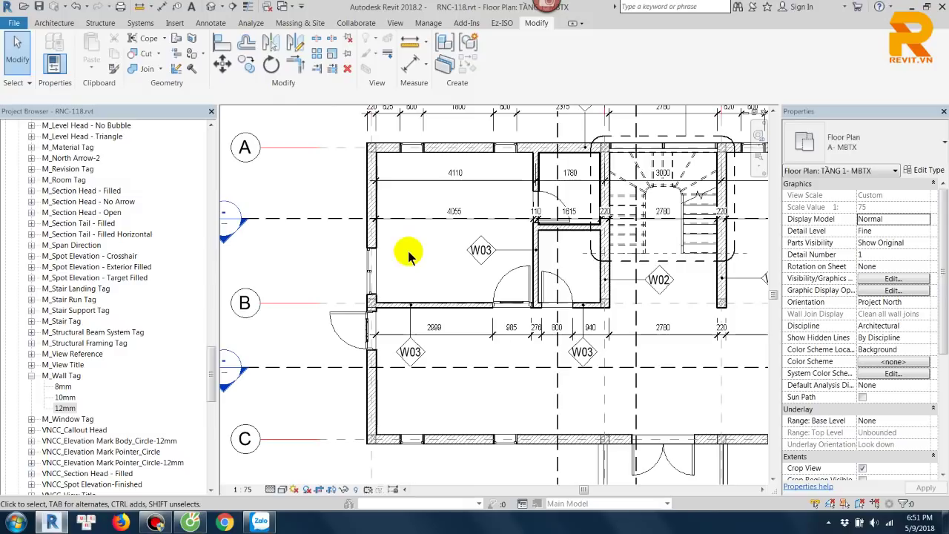
scroll(437, 257, "down", 1)
scroll(530, 250, "up", 2)
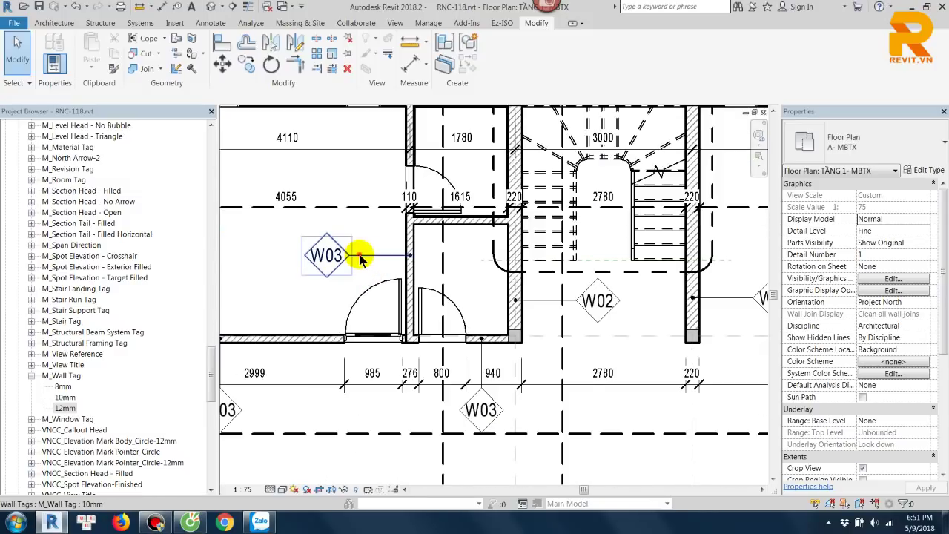
left_click_drag(361, 258, 343, 269)
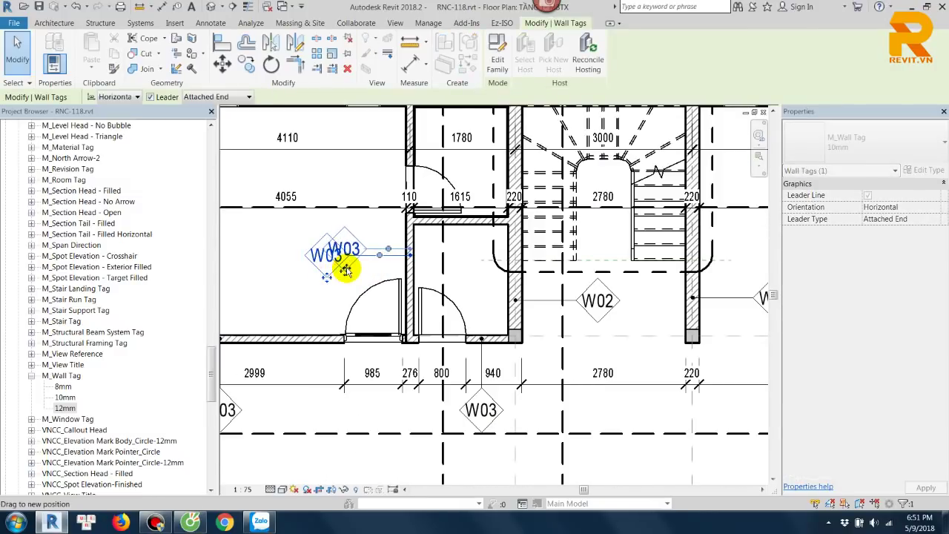
key("Escape")
Step: Pan and zoom the plan to review the repositioned W03 tags
middle_click_drag(577, 305, 551, 304)
scroll(573, 308, "down", 1)
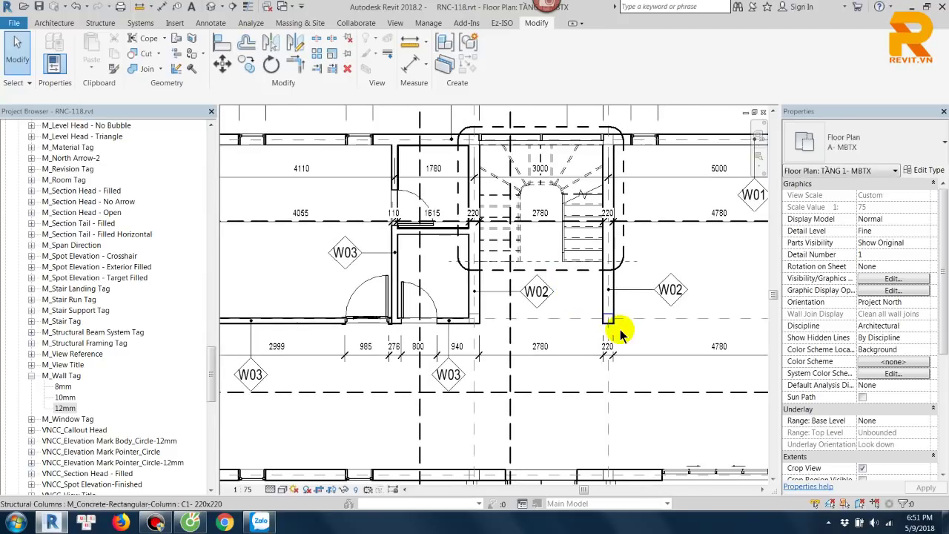
scroll(582, 254, "down", 1)
scroll(608, 314, "down", 1)
middle_click_drag(608, 313, 597, 376)
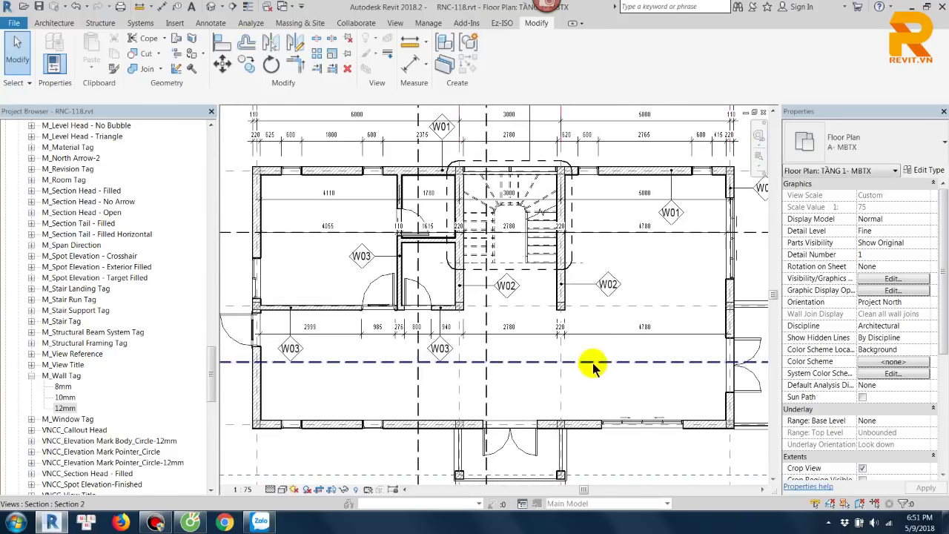
scroll(576, 264, "up", 1)
scroll(469, 232, "up", 1)
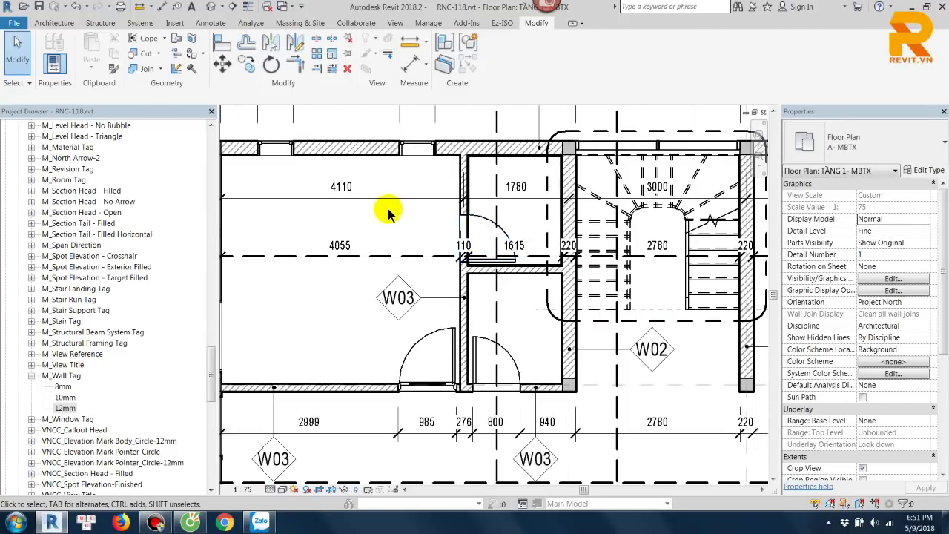
scroll(408, 215, "down", 2)
scroll(419, 246, "up", 1)
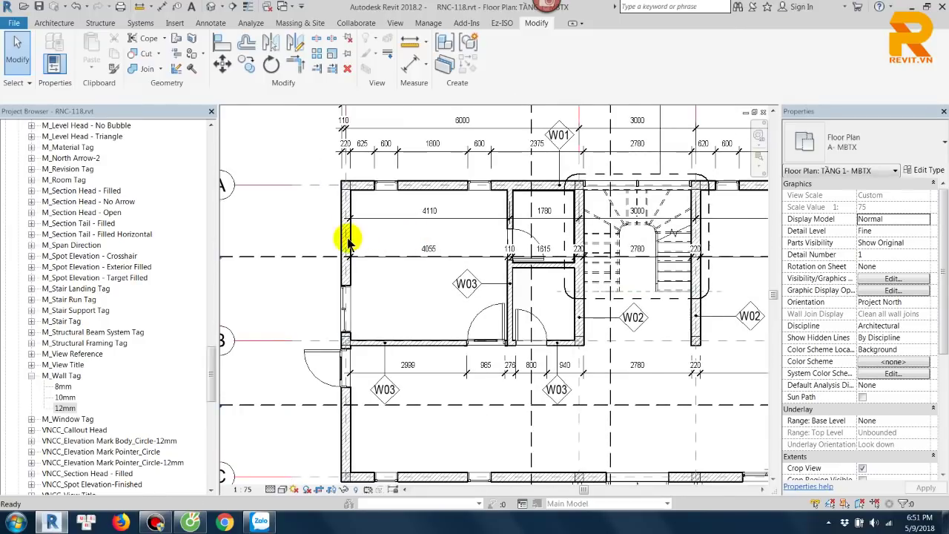
scroll(392, 226, "down", 1)
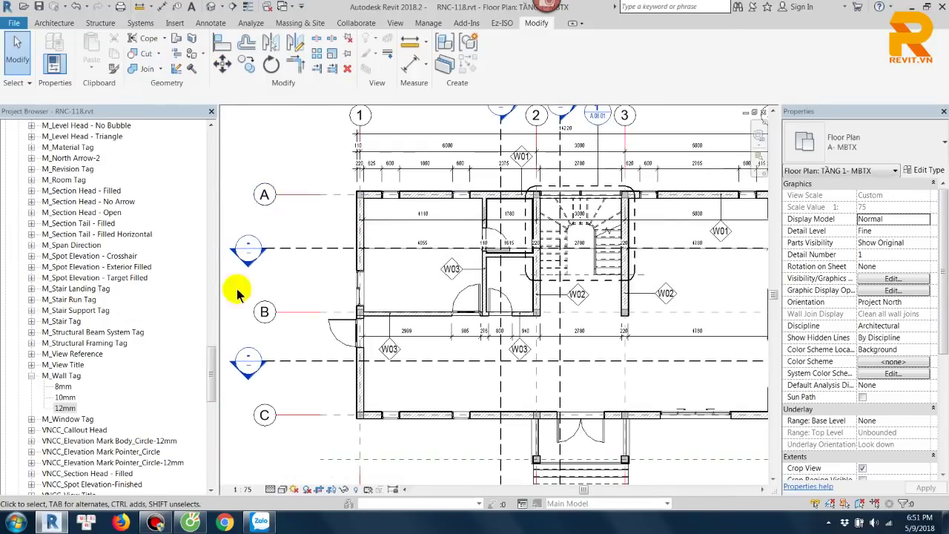
Step: Set up the Aligned dimension tool to pick Entire Walls at Faces of core, with auto-dimension references unchecked
left_click(210, 24)
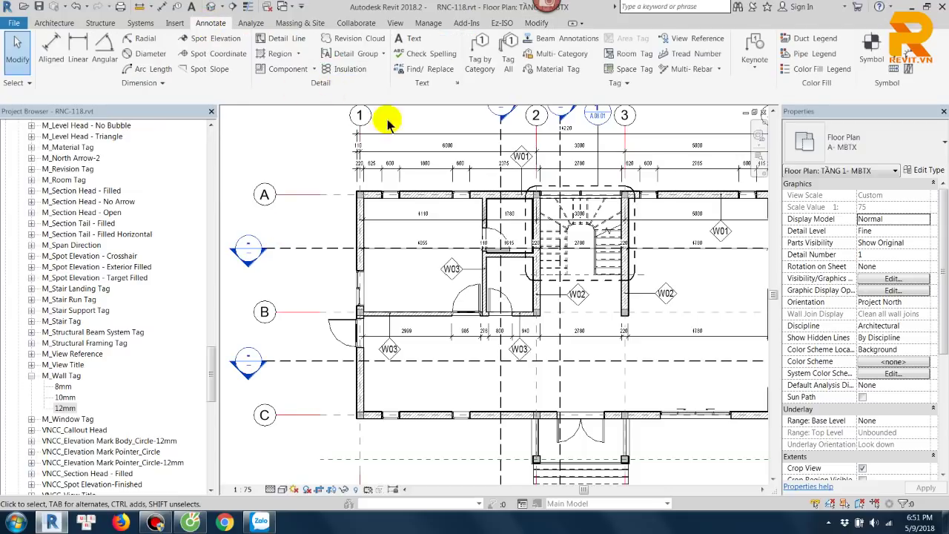
left_click(51, 49)
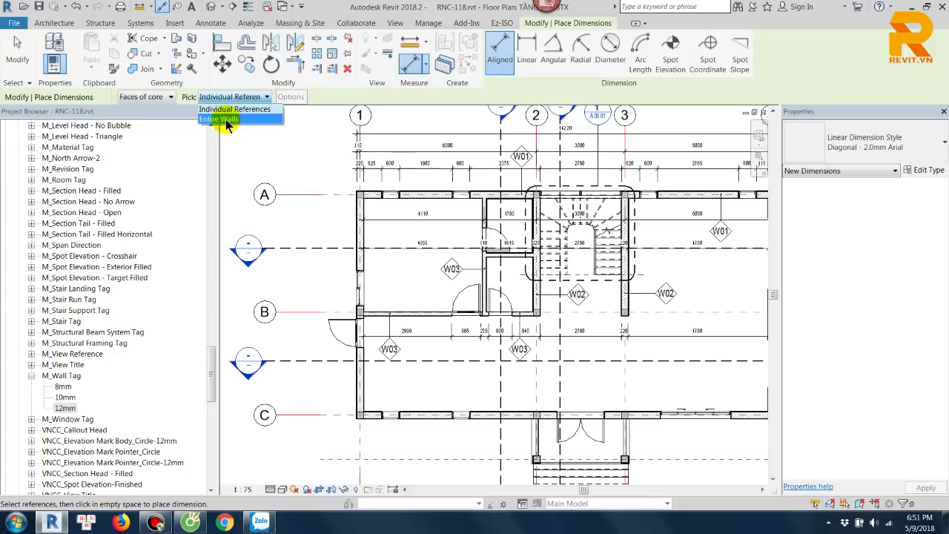
left_click(226, 120)
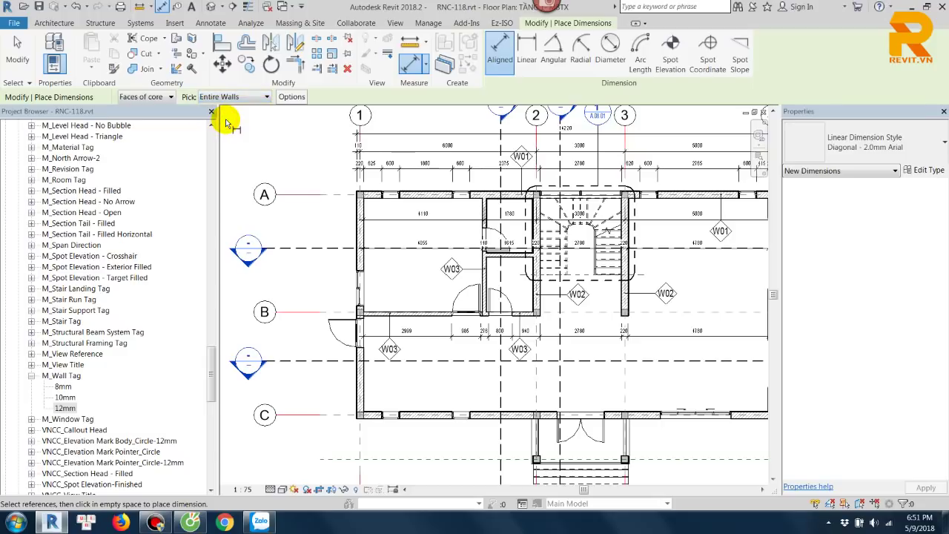
left_click(297, 97)
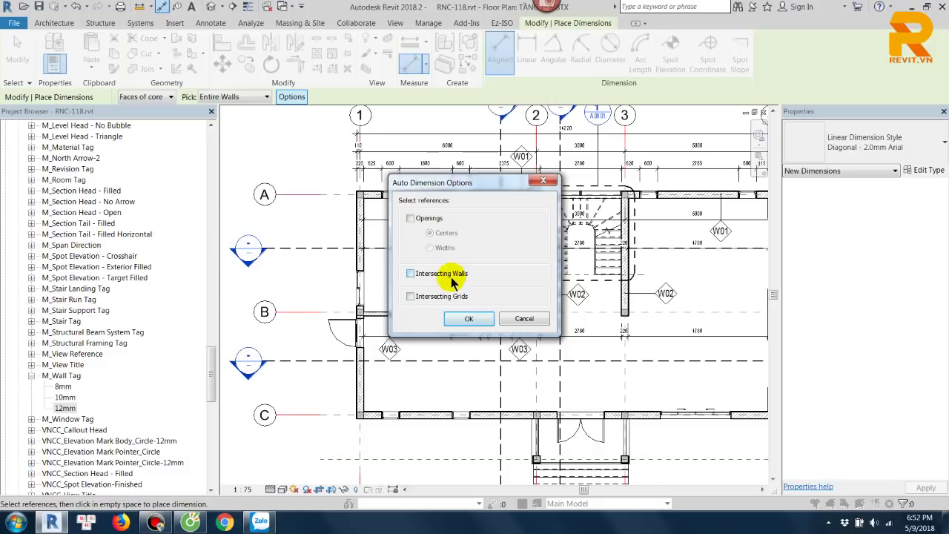
left_click(469, 318)
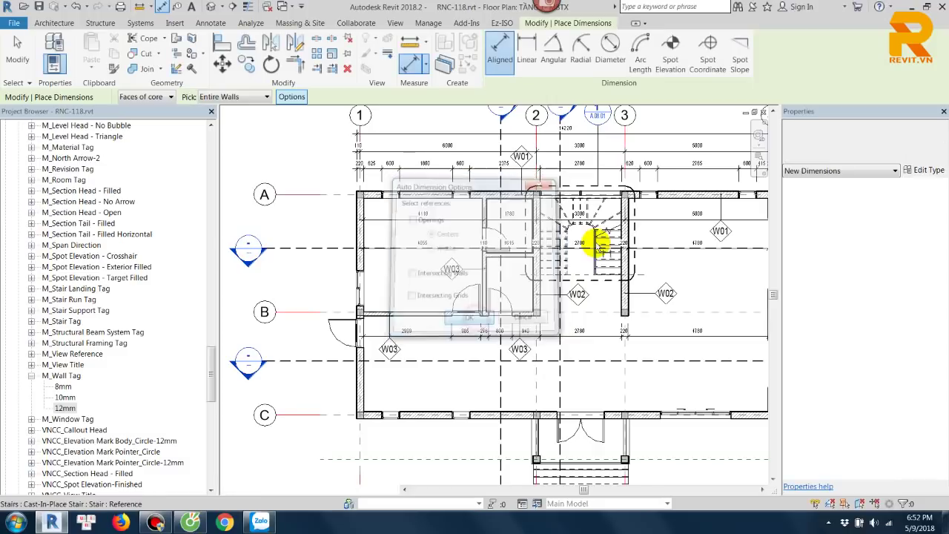
Step: Dimension the west wall with an overall 7720 string, then a grid-split chain reading 110, 4000, 3500, 110
left_click(361, 234)
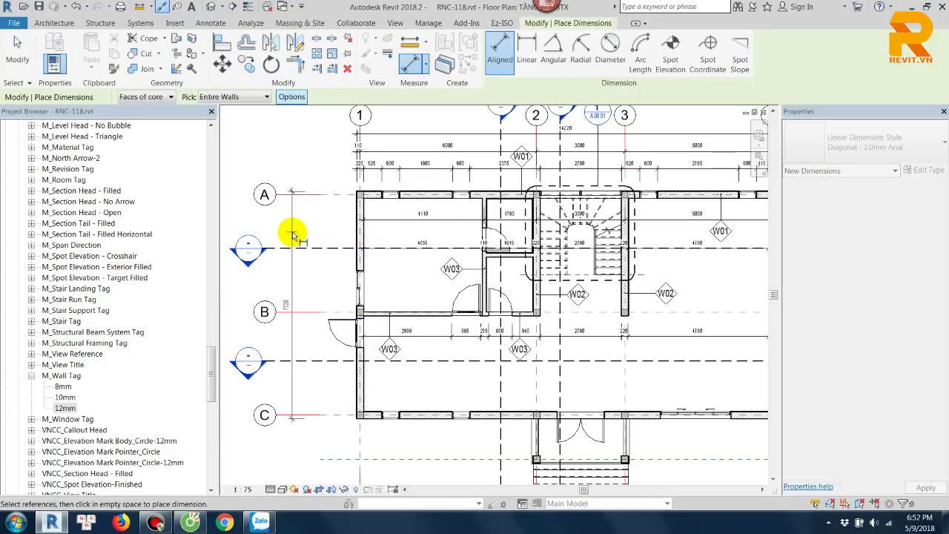
left_click(293, 233)
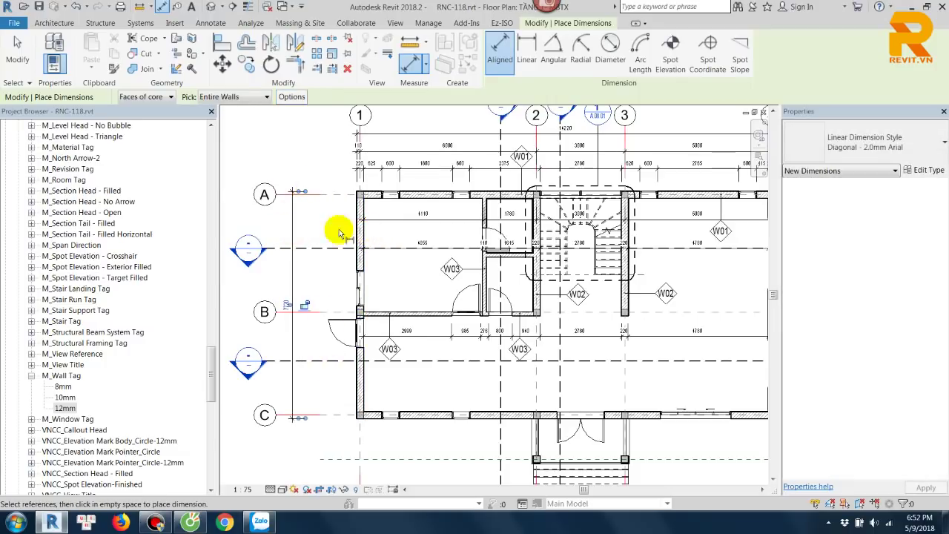
left_click(291, 97)
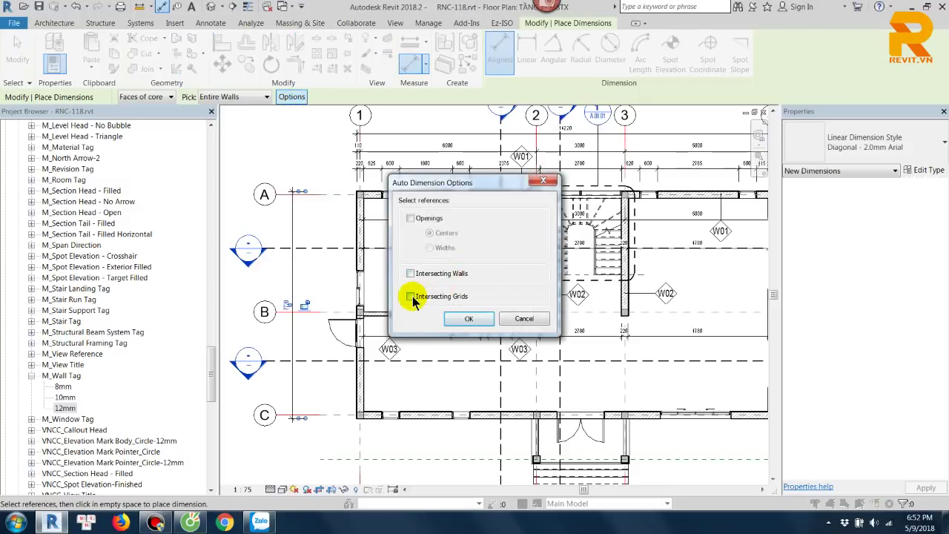
left_click(467, 319)
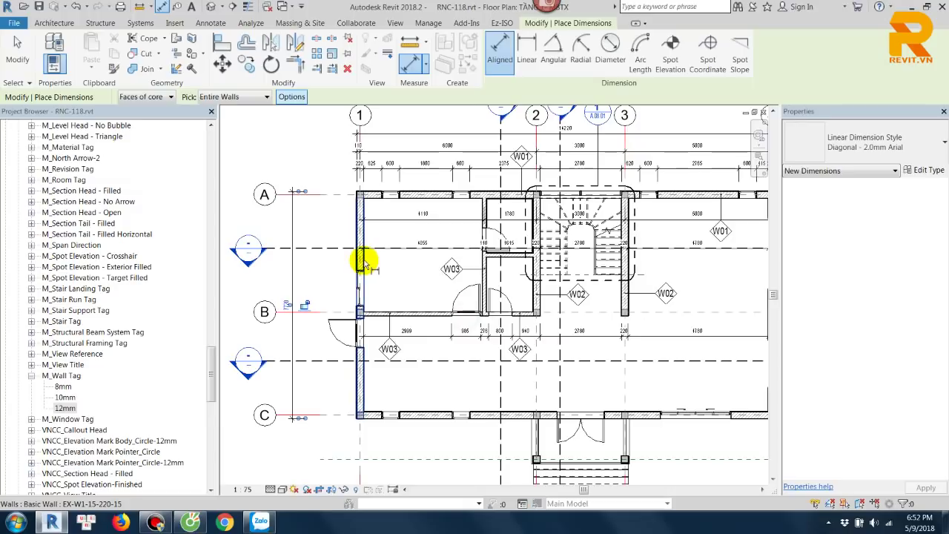
left_click(361, 263)
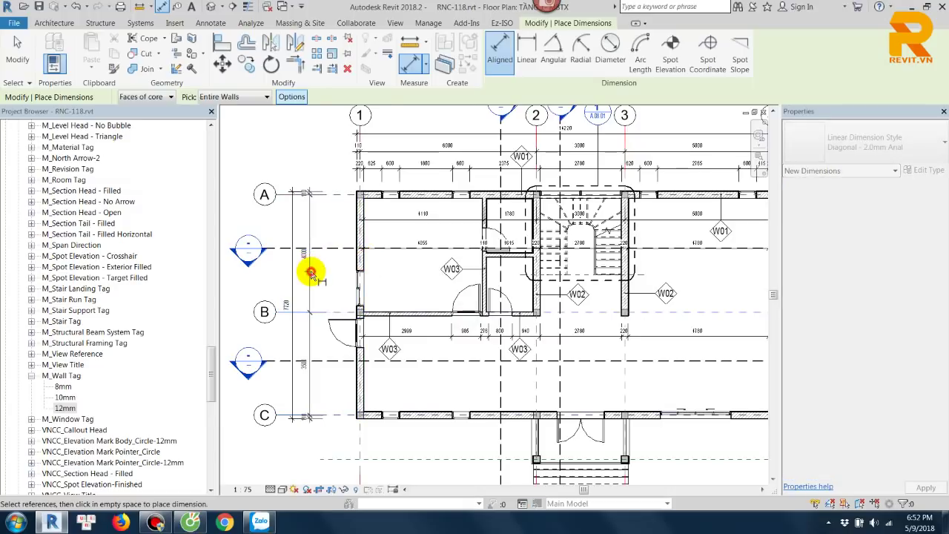
left_click(311, 274)
scroll(316, 148, "up", 2)
scroll(320, 201, "up", 3)
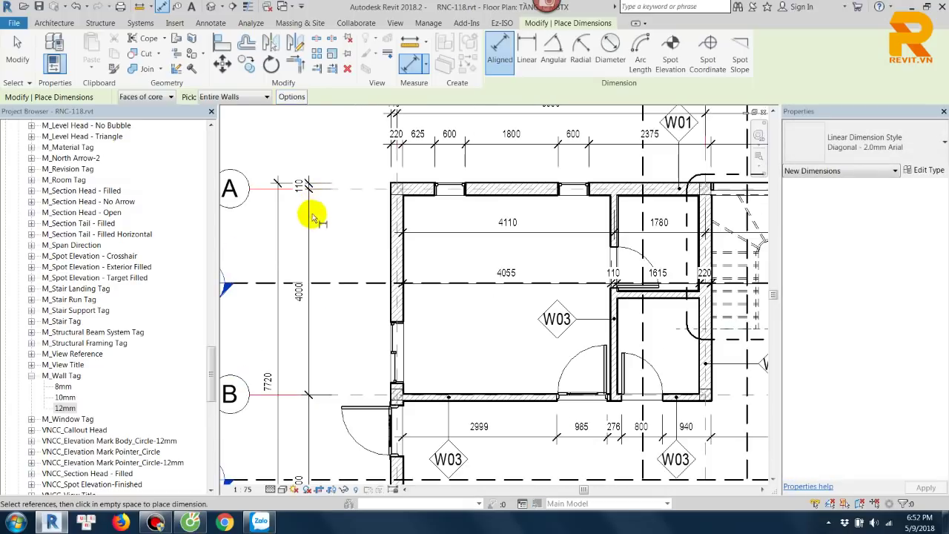
scroll(313, 217, "down", 2)
scroll(314, 273, "down", 1)
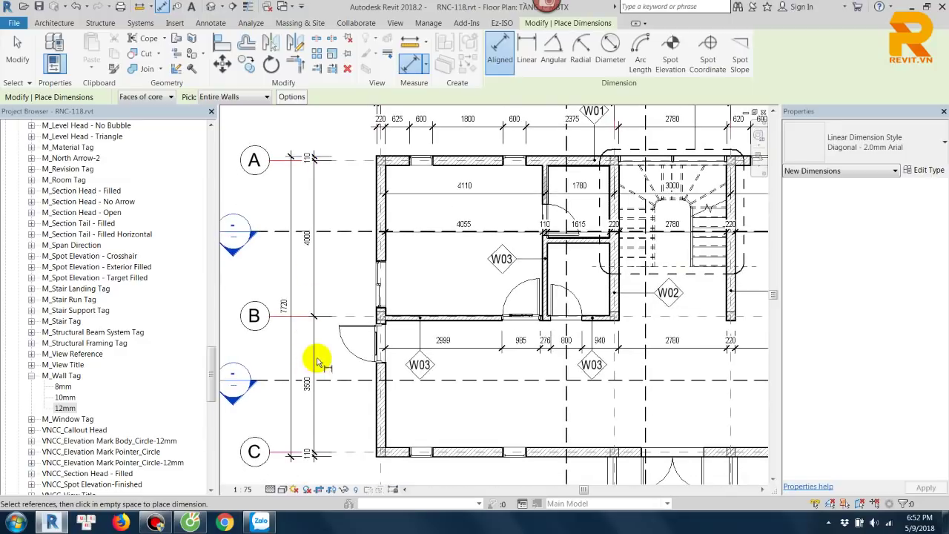
Step: Add a west-wall dimension string measuring opening widths, including 2880, 1270 and 2415
left_click(247, 99)
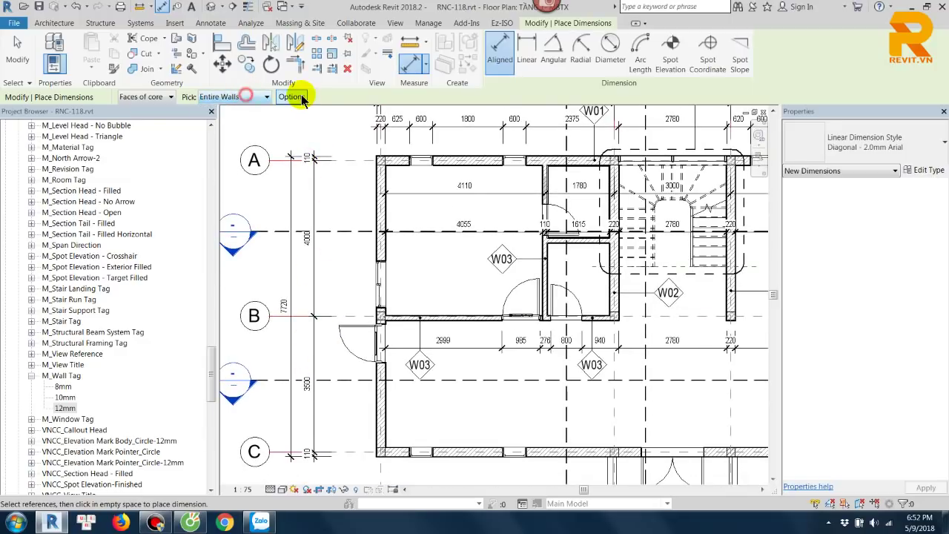
left_click(292, 96)
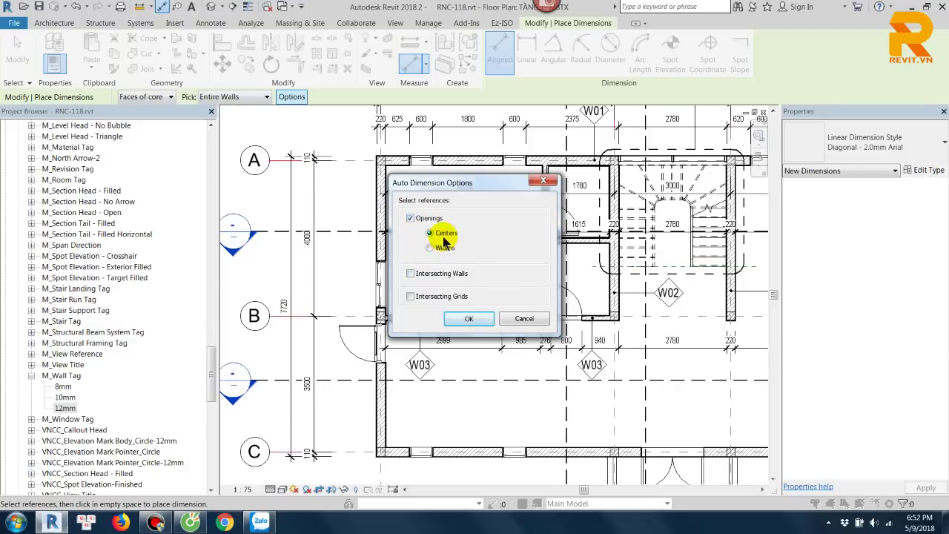
left_click(467, 317)
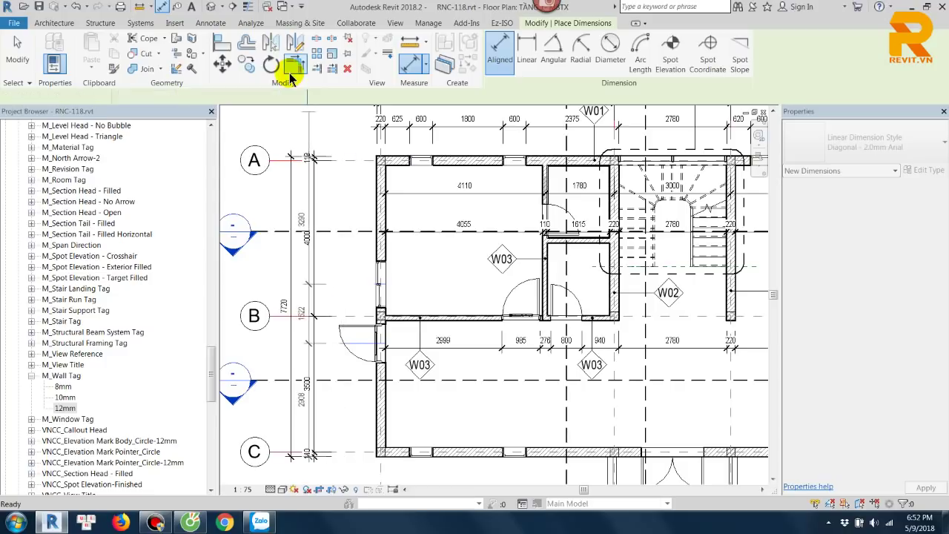
left_click(293, 97)
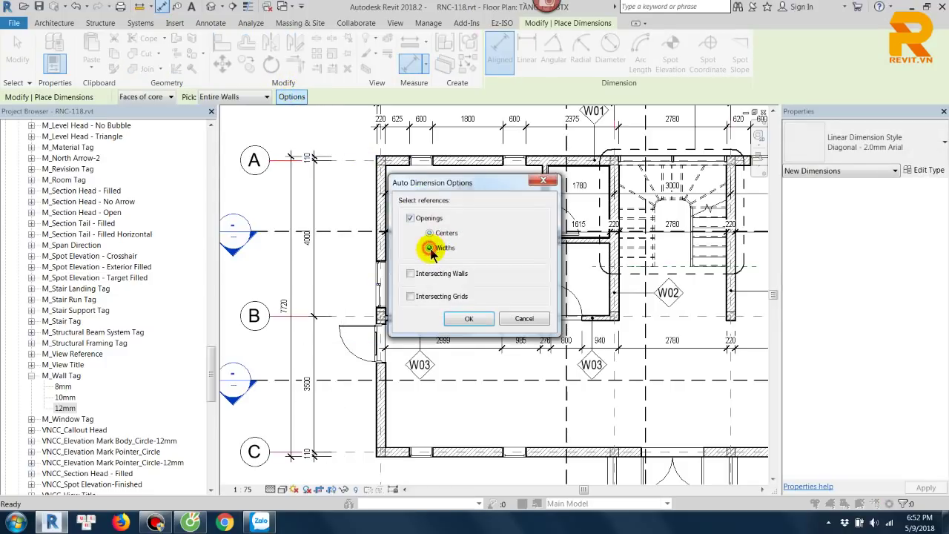
left_click(468, 319)
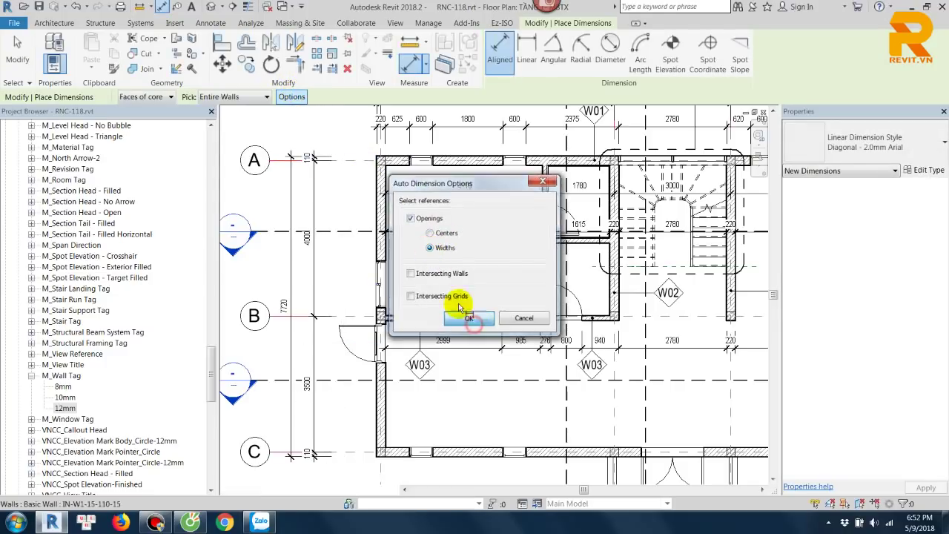
left_click(337, 249)
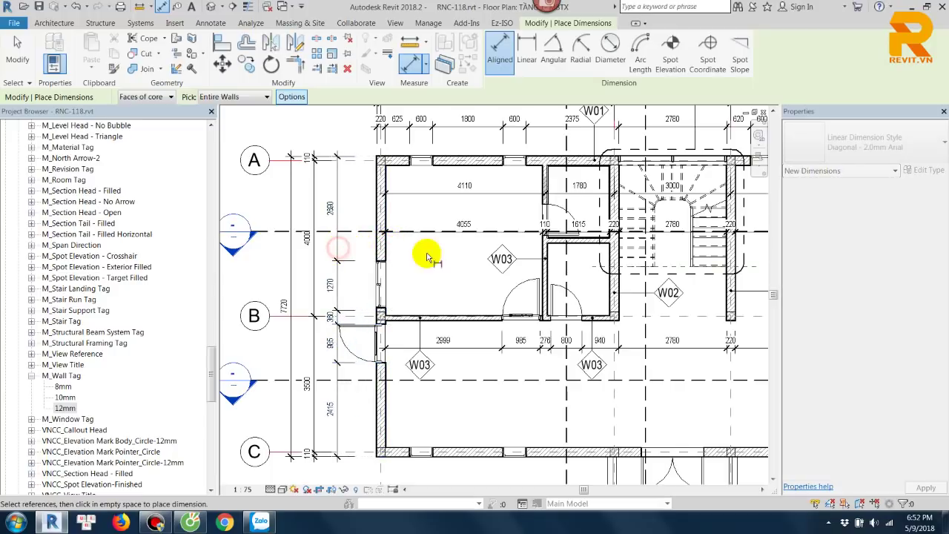
scroll(428, 257, "down", 2)
middle_click_drag(526, 255, 345, 117)
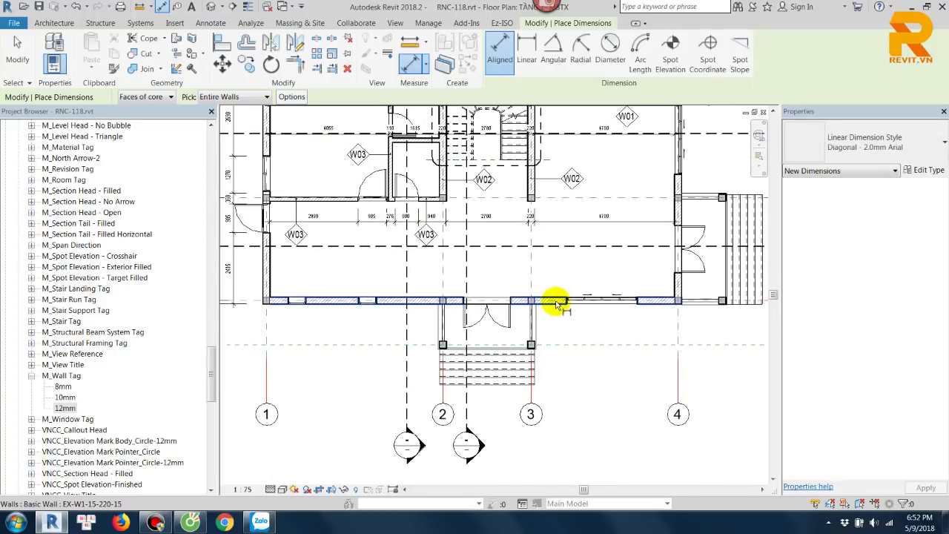
Step: Place opening-width dimensions along the bottom wall and the east wall (910, 2400, 1250, 1600, 1860)
left_click(556, 302)
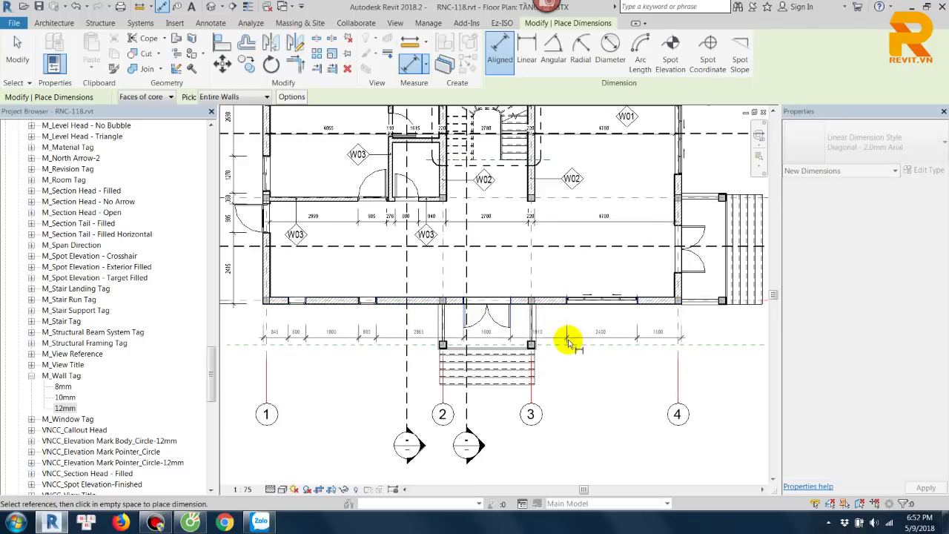
left_click(568, 334)
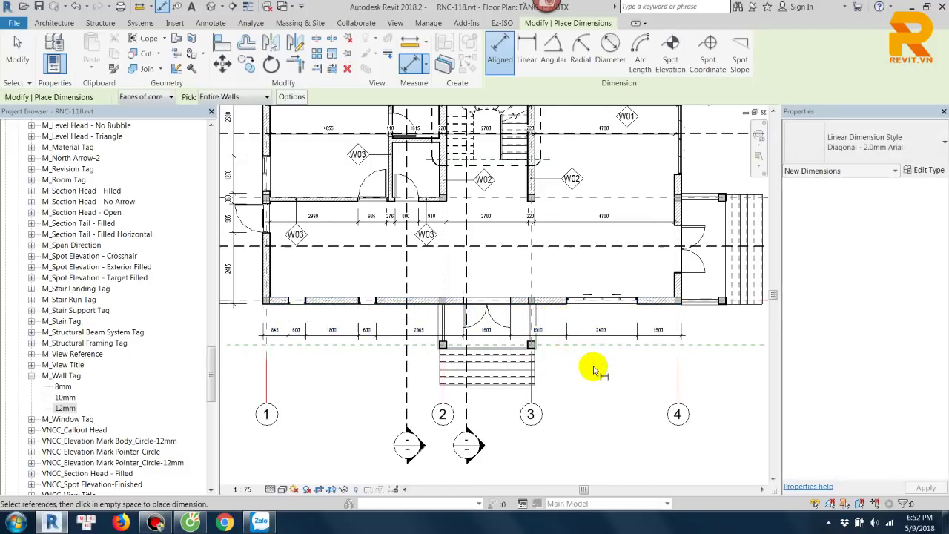
left_click(291, 97)
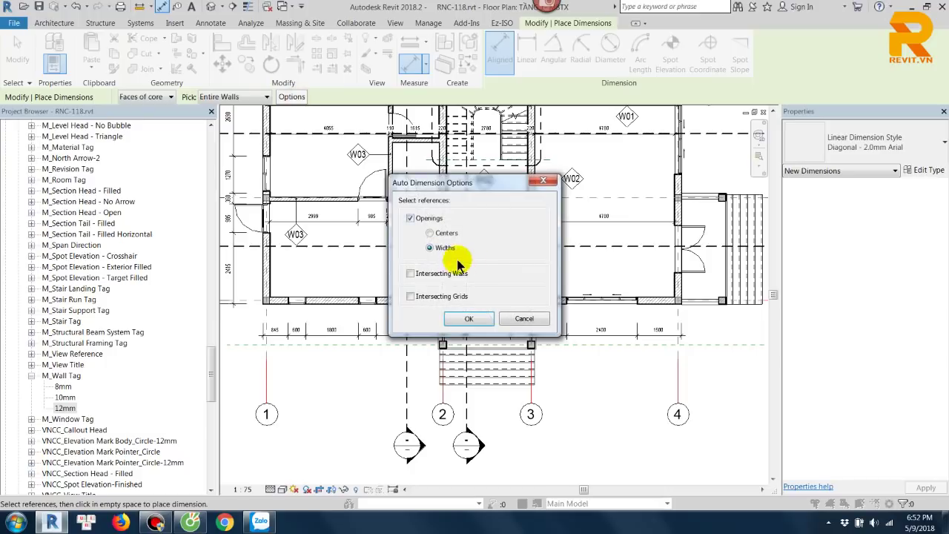
left_click(524, 319)
scroll(563, 263, "down", 2)
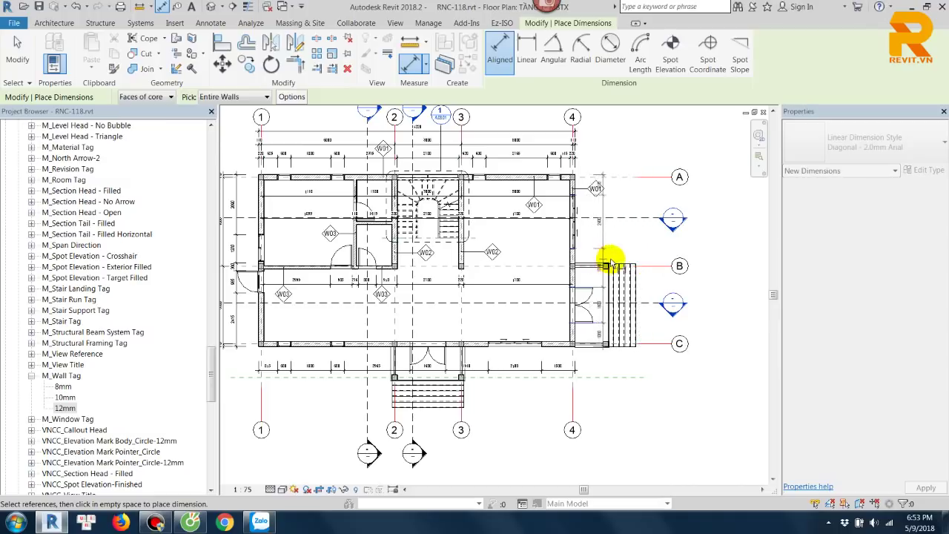
left_click(626, 263)
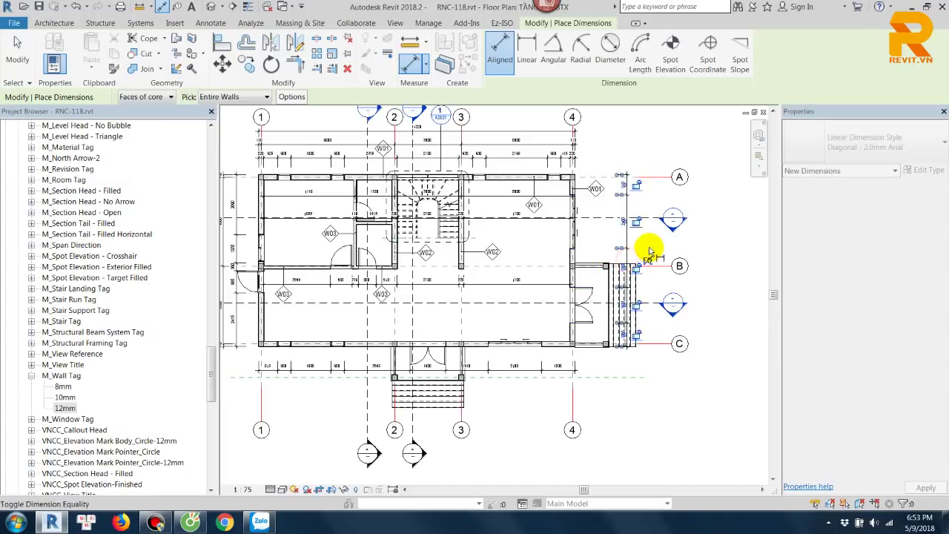
scroll(630, 244, "up", 2)
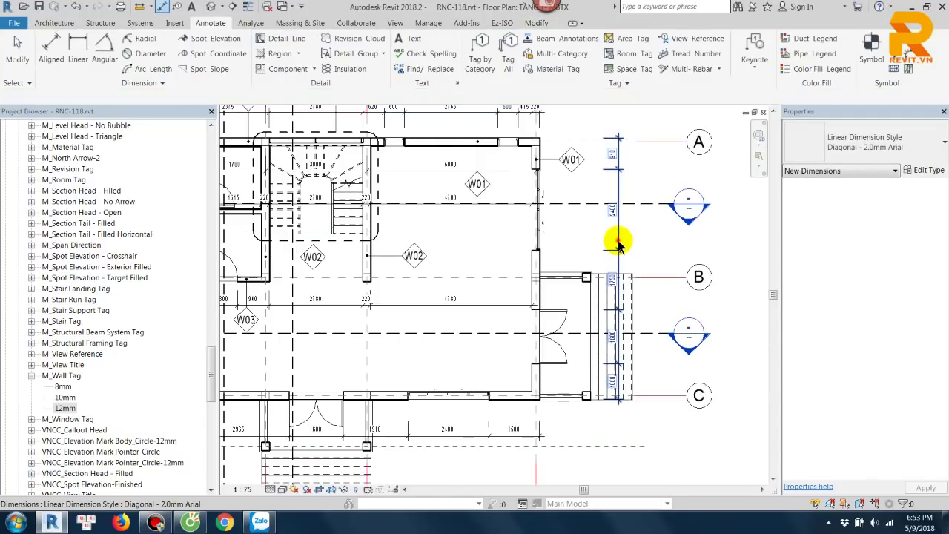
key("Escape")
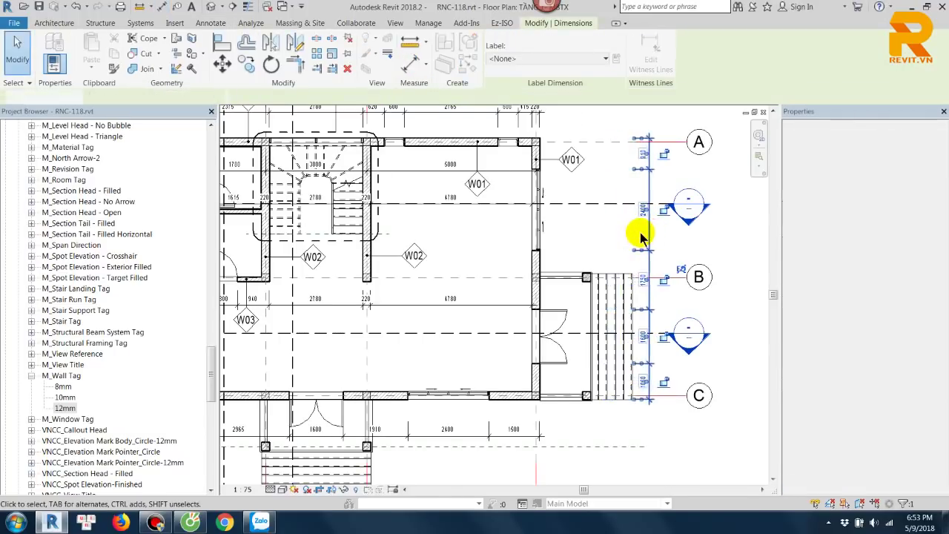
key("Escape")
Step: Move the east-wall dimension line closer to the wall and drag the W01 tag down beside it
scroll(673, 264, "down", 2)
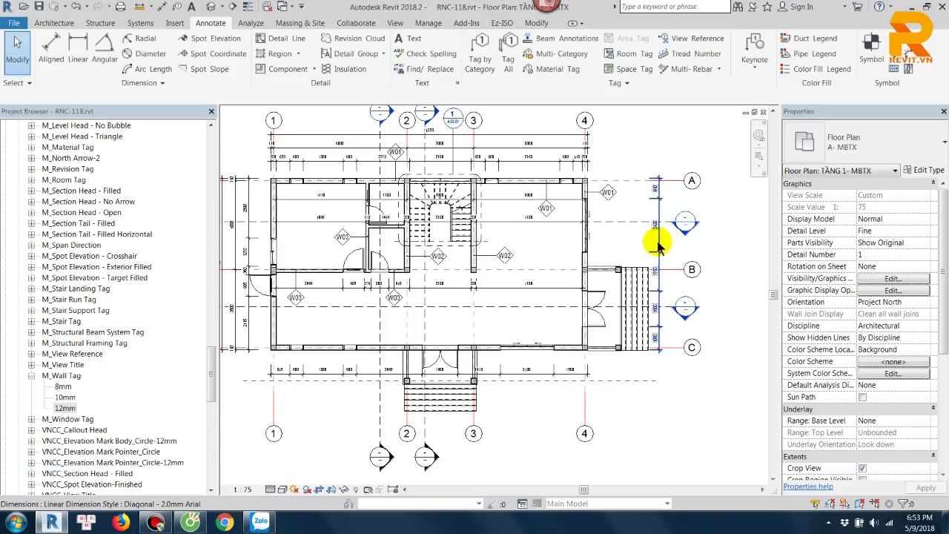
left_click(660, 238)
scroll(660, 238, "up", 2)
left_click_drag(620, 239, 588, 244)
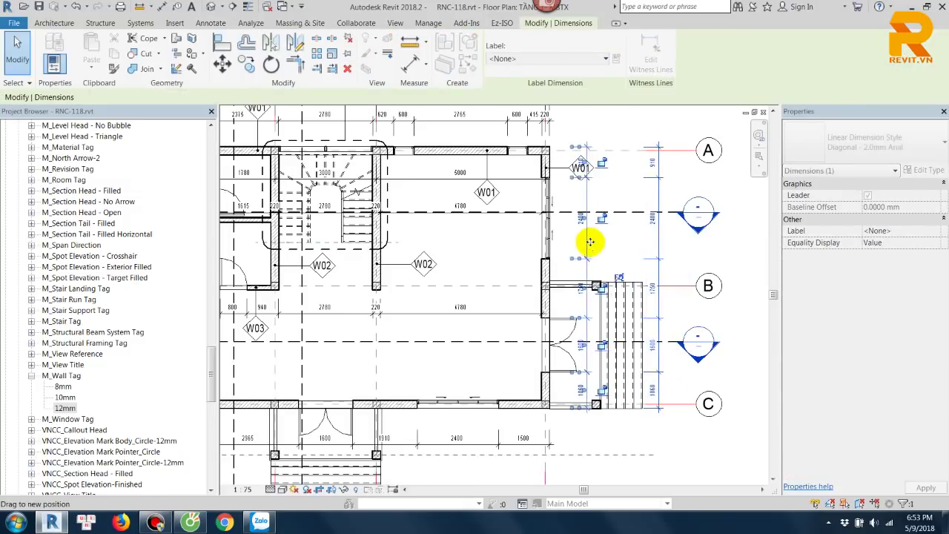
key("Escape")
left_click_drag(576, 170, 573, 205)
key("Escape")
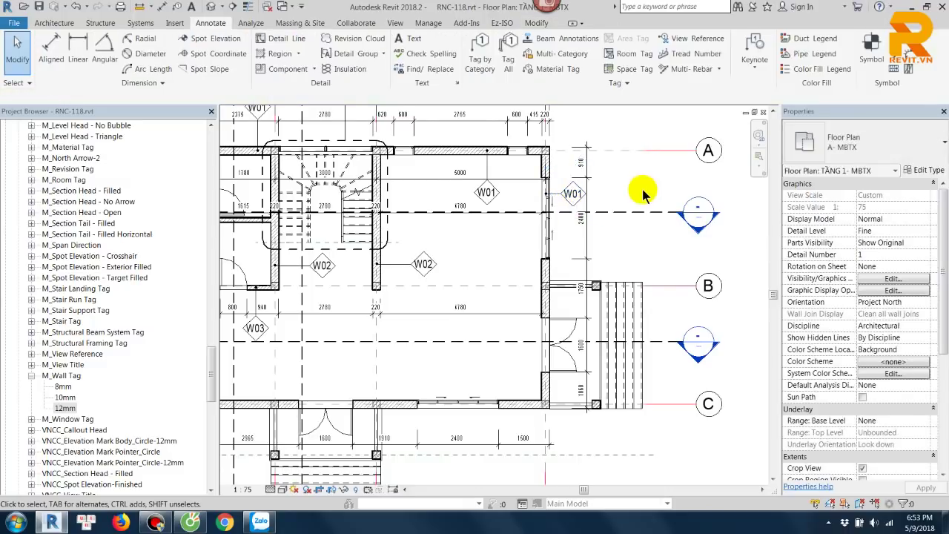
scroll(635, 189, "down", 2)
scroll(635, 187, "down", 1)
scroll(547, 275, "down", 1)
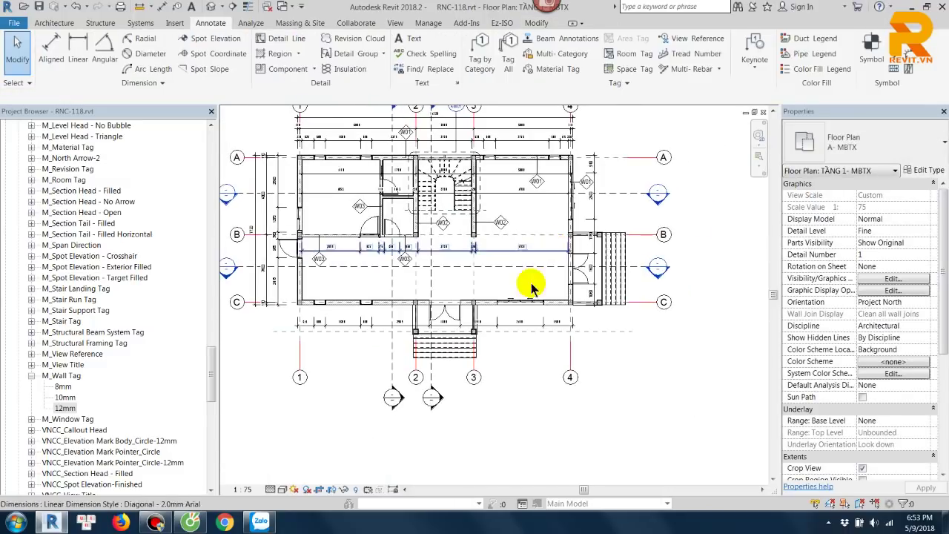
Step: With DI and Intersecting Grids enabled, place an openings-and-grids 1–4 dimension string below the south wall
key("d")
key("i")
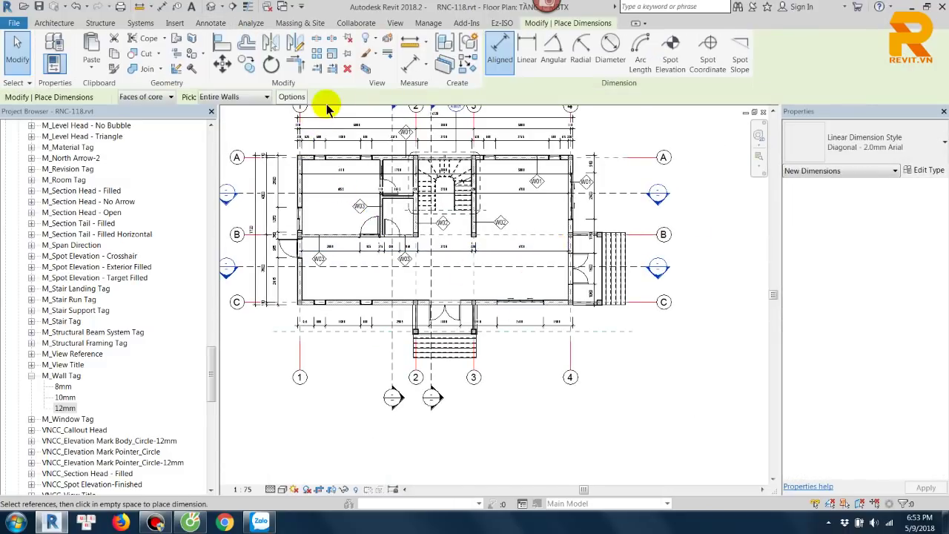
left_click(293, 97)
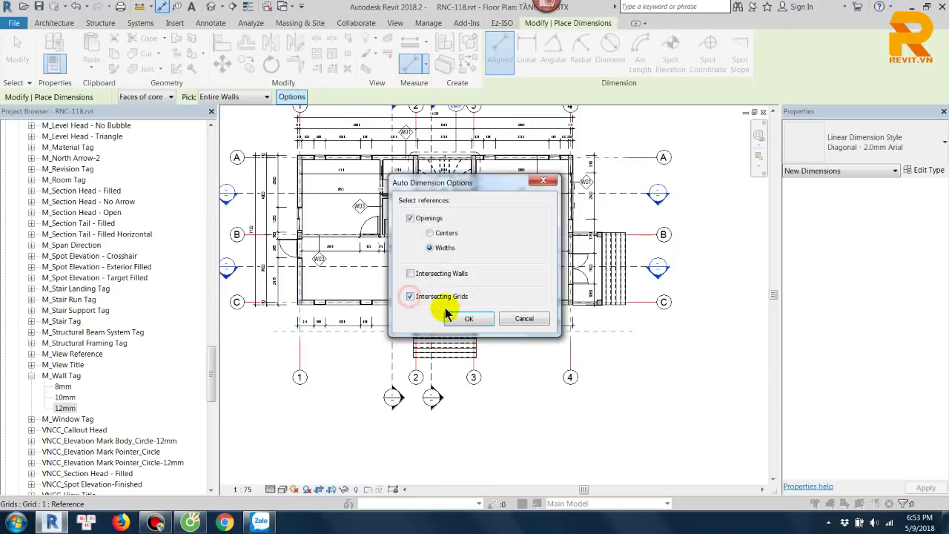
left_click(469, 318)
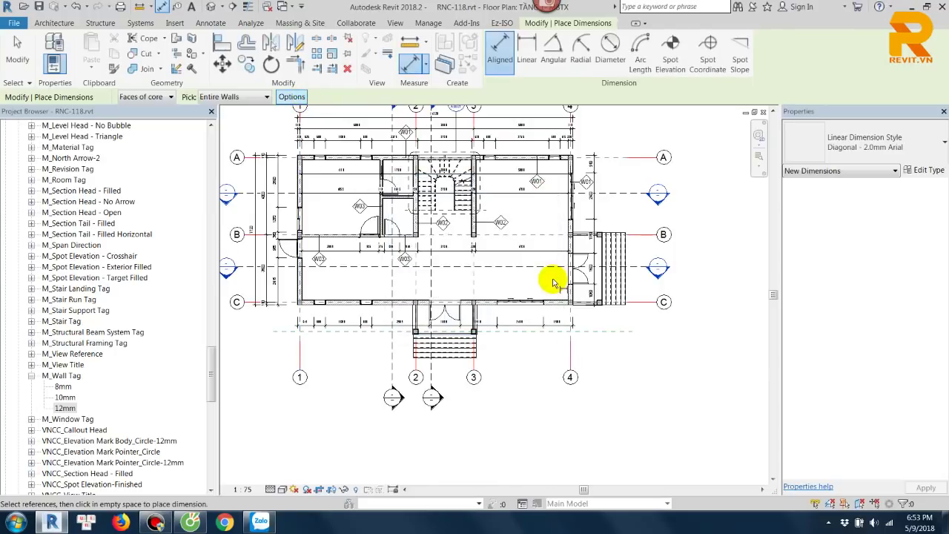
left_click(550, 304)
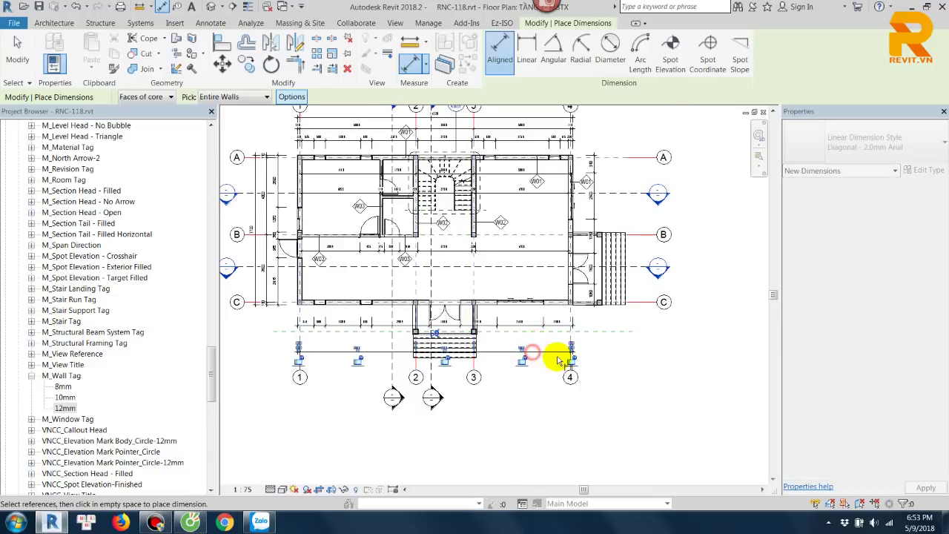
scroll(567, 275, "up", 3)
middle_click_drag(567, 264, 557, 361)
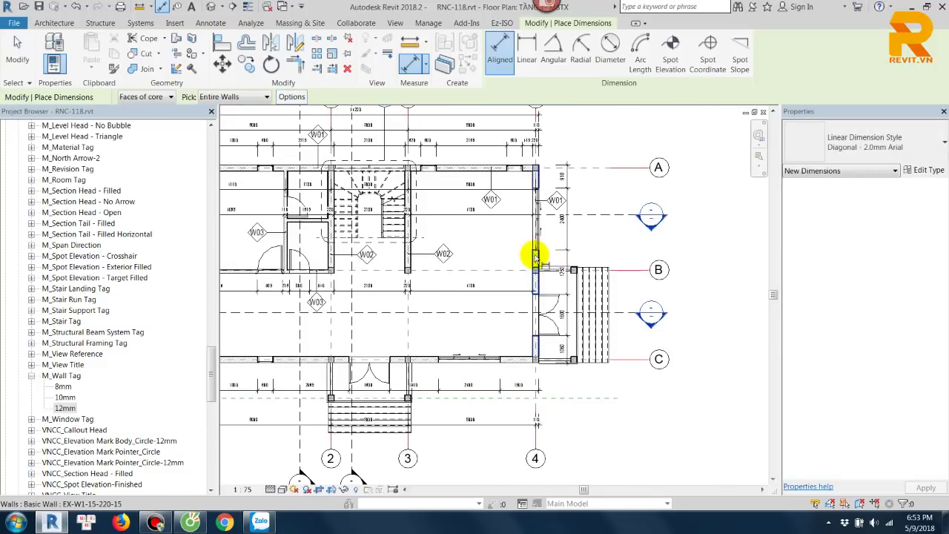
left_click(622, 254)
scroll(648, 244, "down", 1)
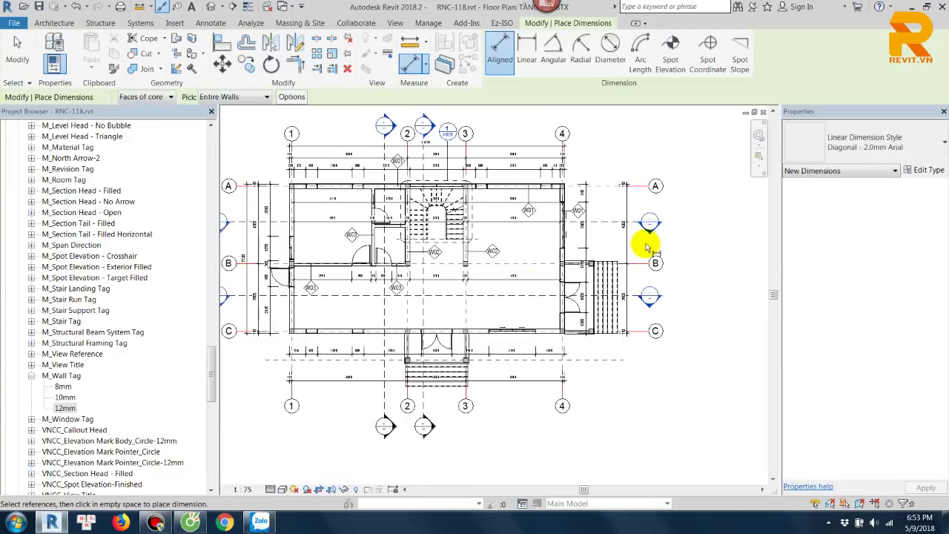
scroll(646, 241, "down", 1)
Step: Add a grid-only vertical dimension east of the plan, from the grid C wall, reading 110 and 4000
left_click(292, 99)
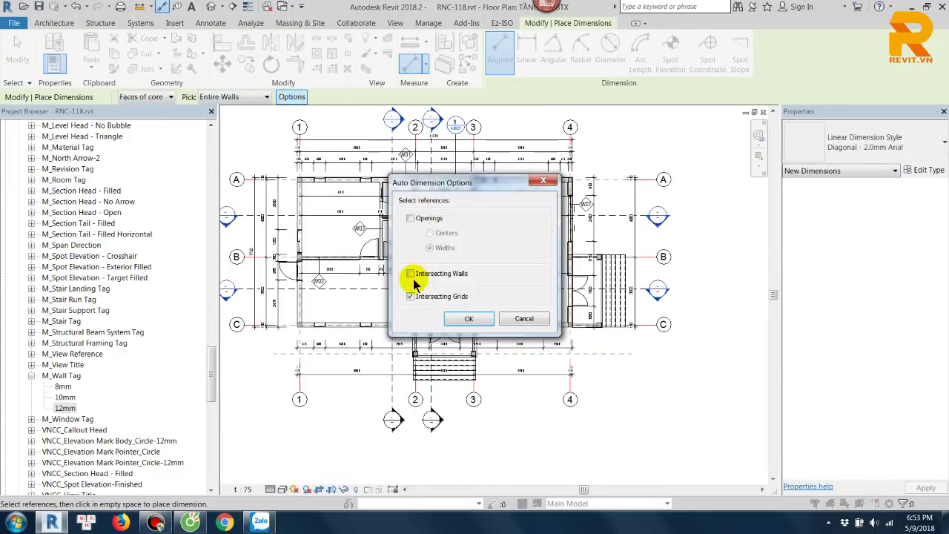
left_click(470, 319)
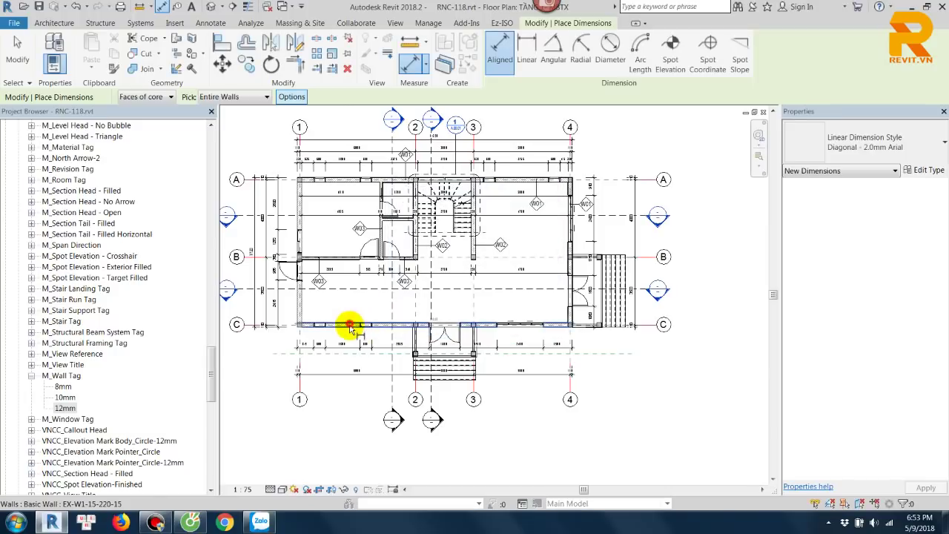
left_click(350, 328)
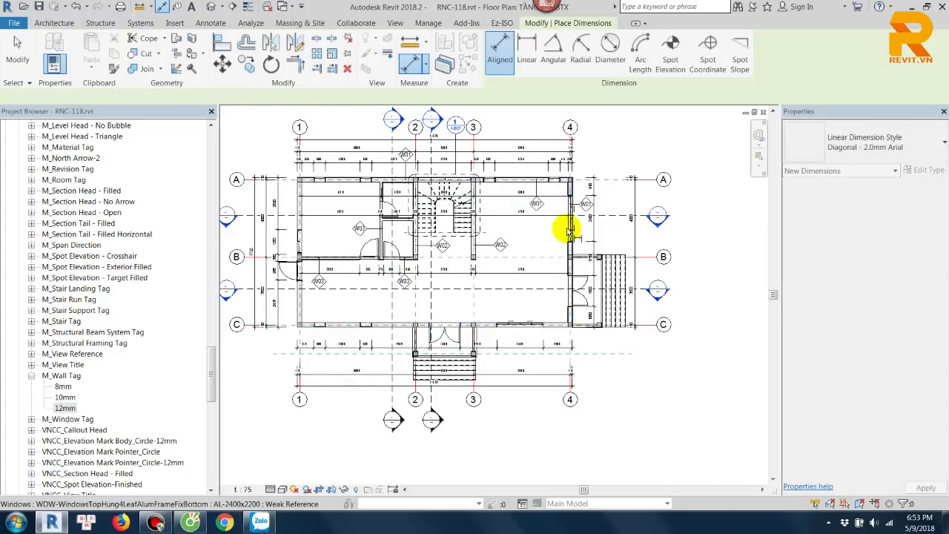
left_click(571, 248)
left_click(646, 246)
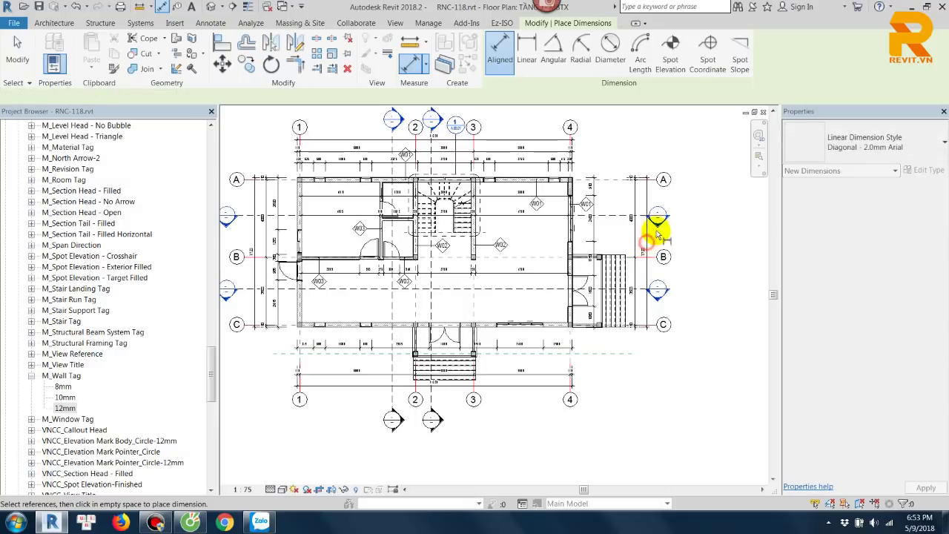
key("Escape")
key("Escape")
scroll(650, 201, "up", 3)
scroll(650, 201, "up", 3)
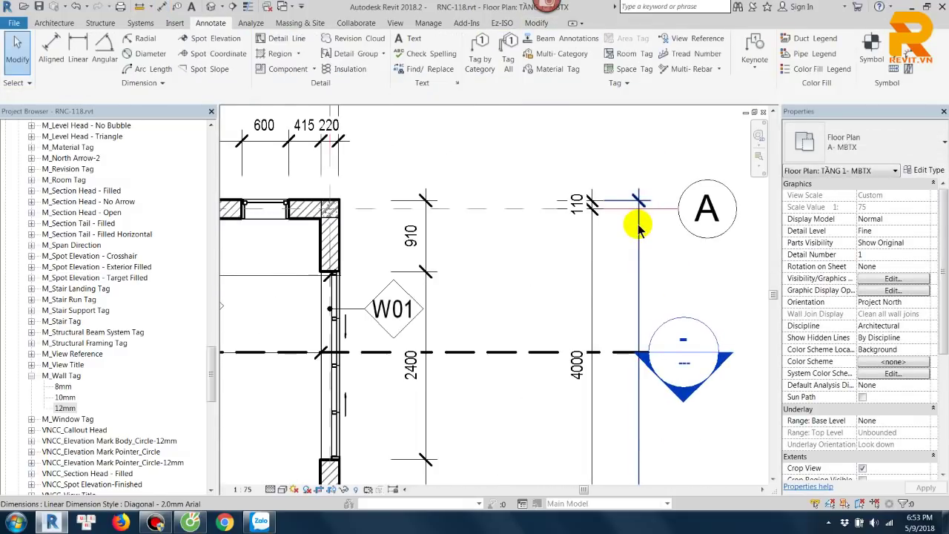
scroll(637, 223, "down", 3)
scroll(637, 215, "down", 2)
middle_click_drag(665, 218, 679, 229)
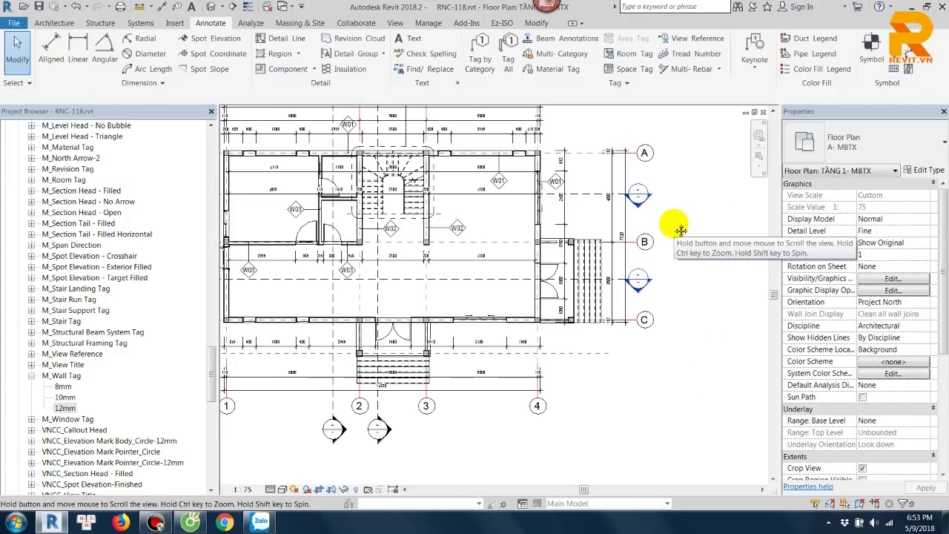
scroll(412, 237, "up", 2)
middle_click_drag(413, 237, 568, 220)
scroll(593, 280, "up", 1)
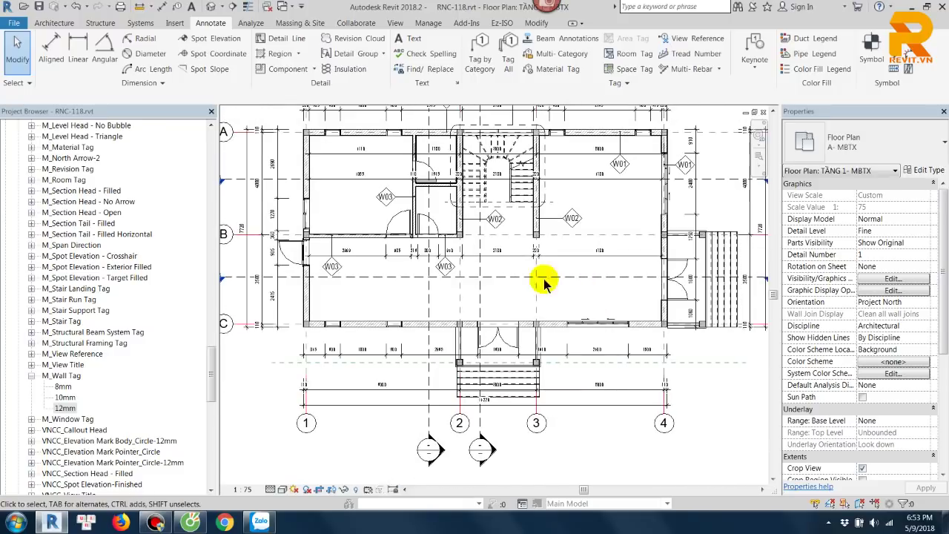
scroll(435, 229, "up", 2)
scroll(509, 250, "up", 2)
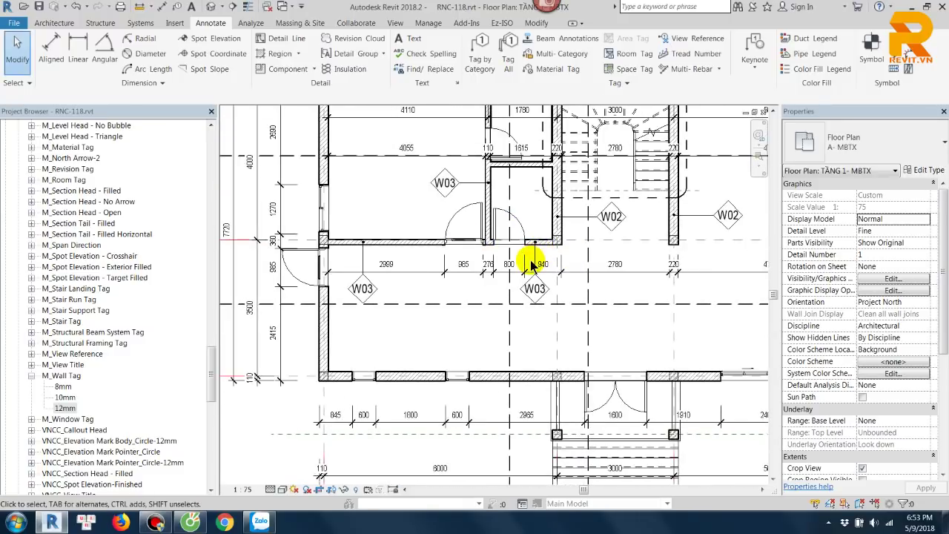
Step: Dimension the north wall above the grid bubbles: 4055, 110, 1615, 220, 2780, 4780
key("d")
key("i")
left_click(292, 96)
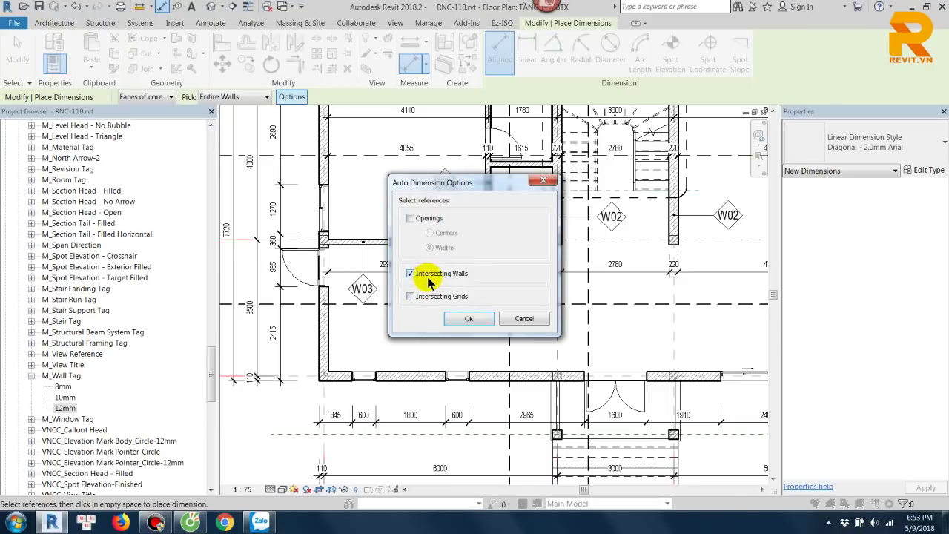
left_click(469, 318)
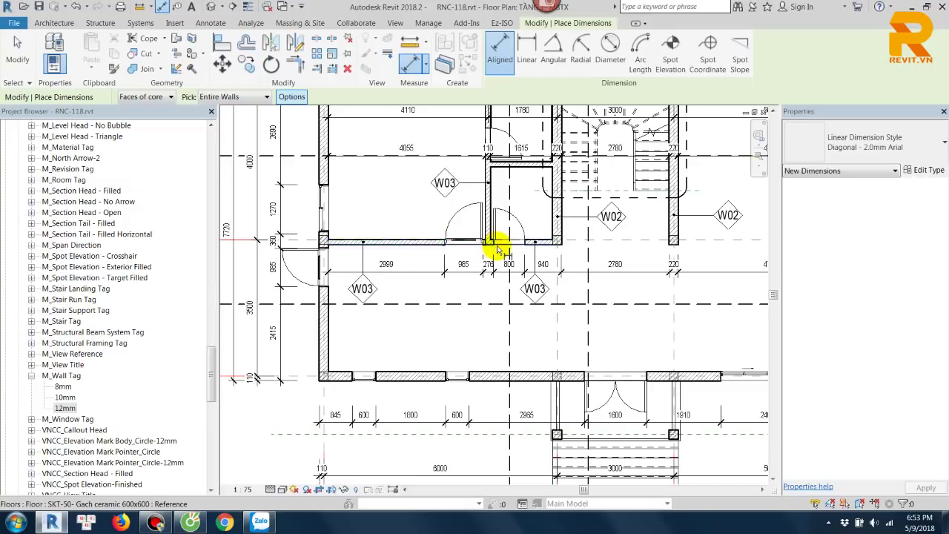
scroll(487, 240, "down", 2)
scroll(479, 247, "down", 1)
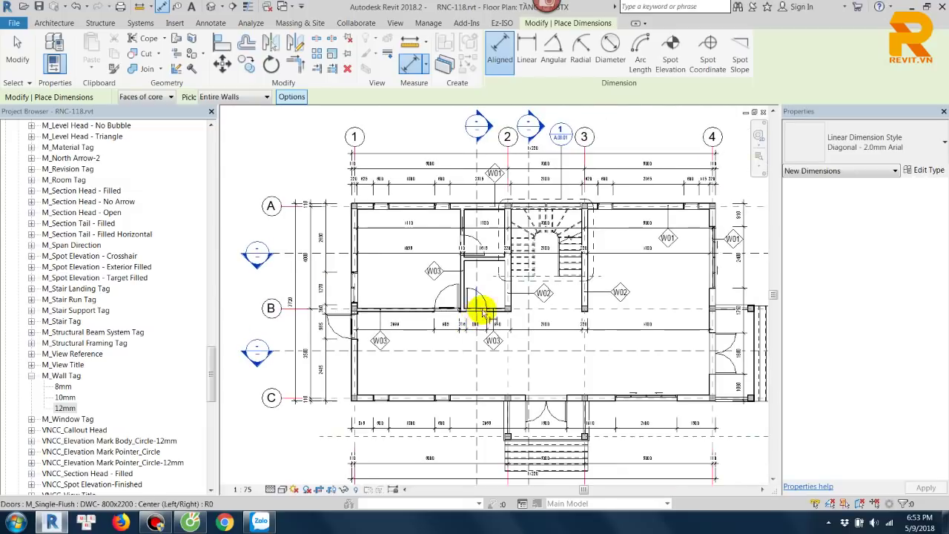
left_click(622, 212)
middle_click_drag(627, 152, 614, 218)
scroll(599, 178, "up", 2)
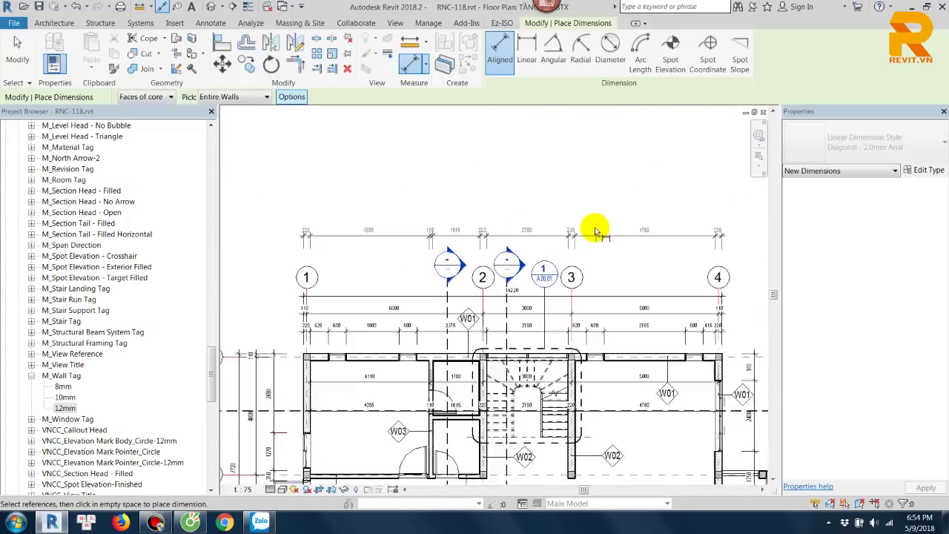
left_click(595, 231)
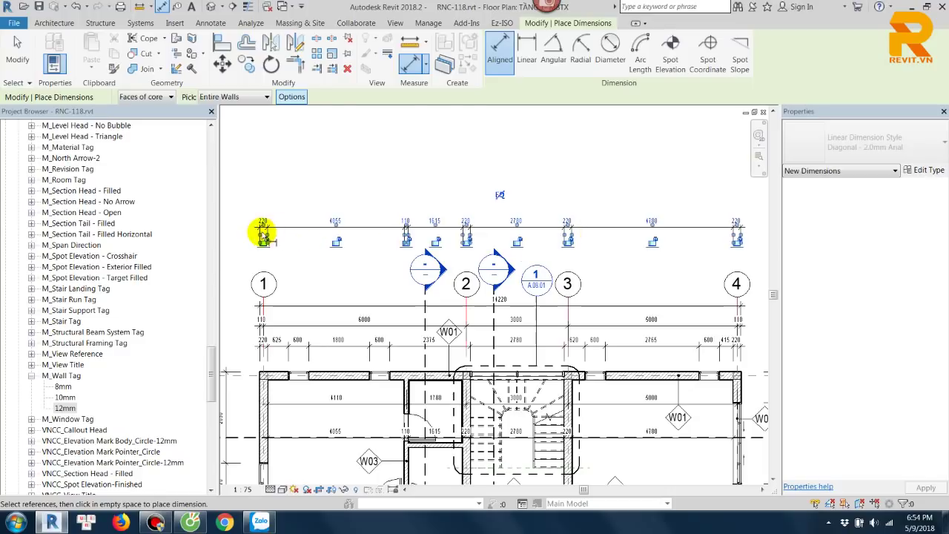
scroll(412, 232, "up", 2)
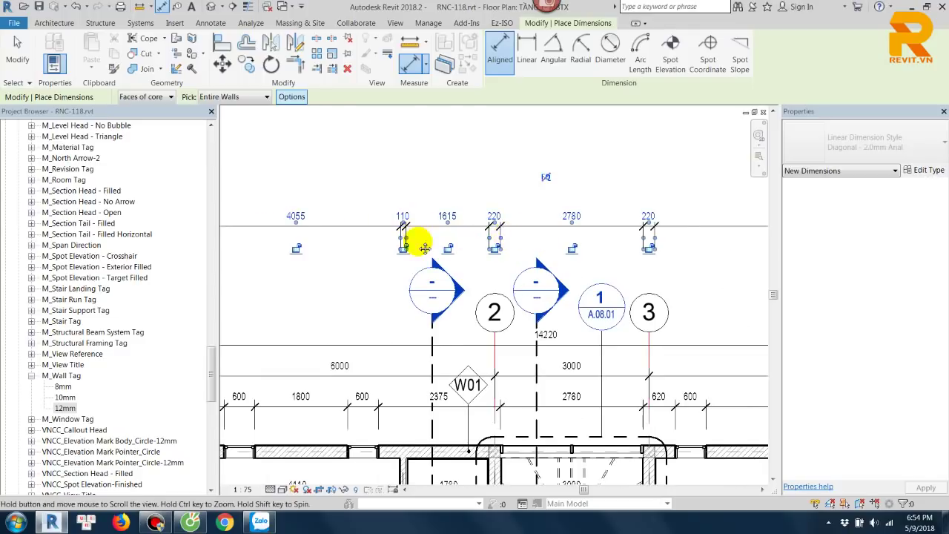
scroll(540, 228, "down", 2)
middle_click_drag(518, 256, 438, 256)
scroll(642, 246, "up", 1)
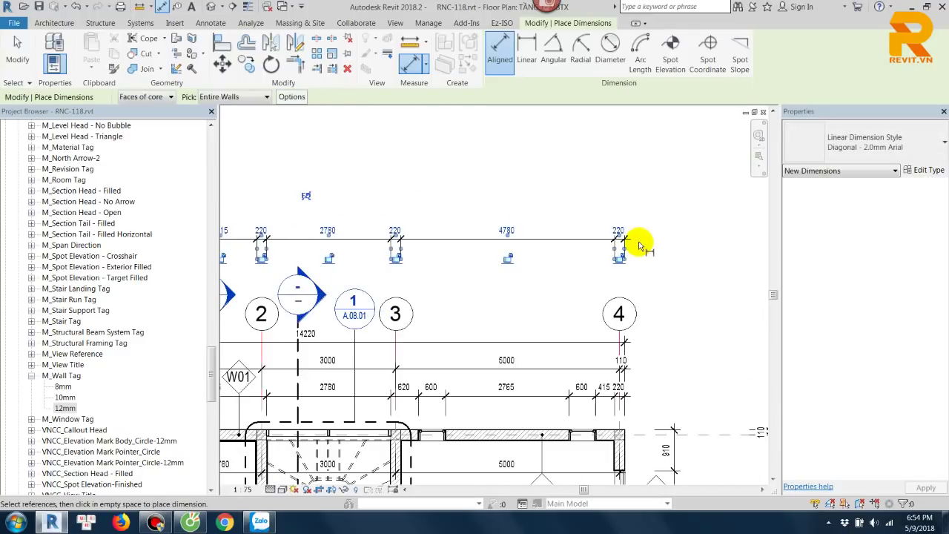
left_click(599, 248)
key("Escape")
scroll(568, 248, "down", 2)
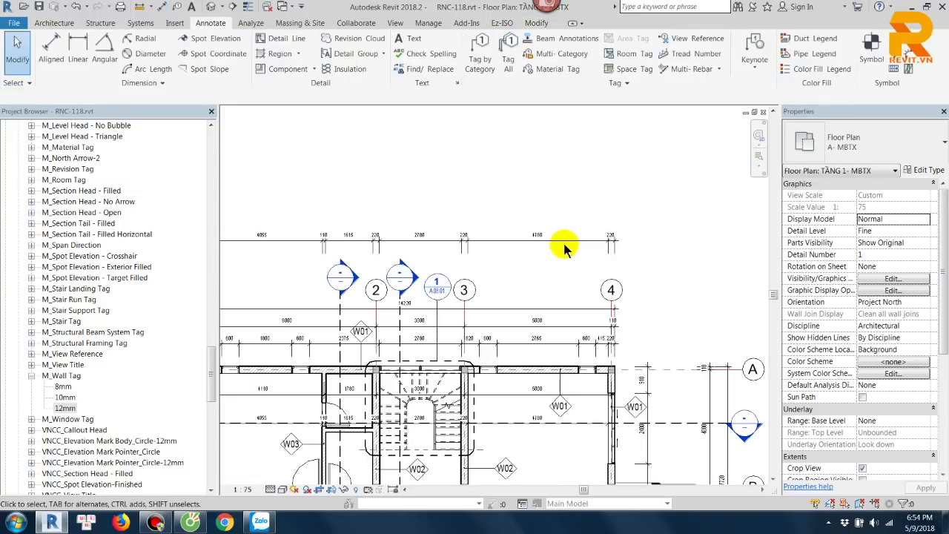
left_click(568, 242)
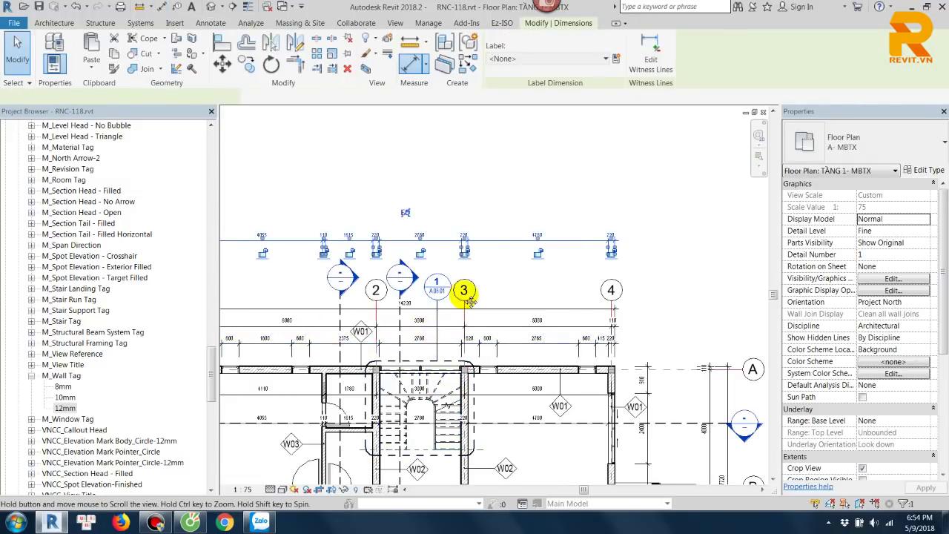
scroll(411, 259, "down", 1)
scroll(382, 389, "down", 1)
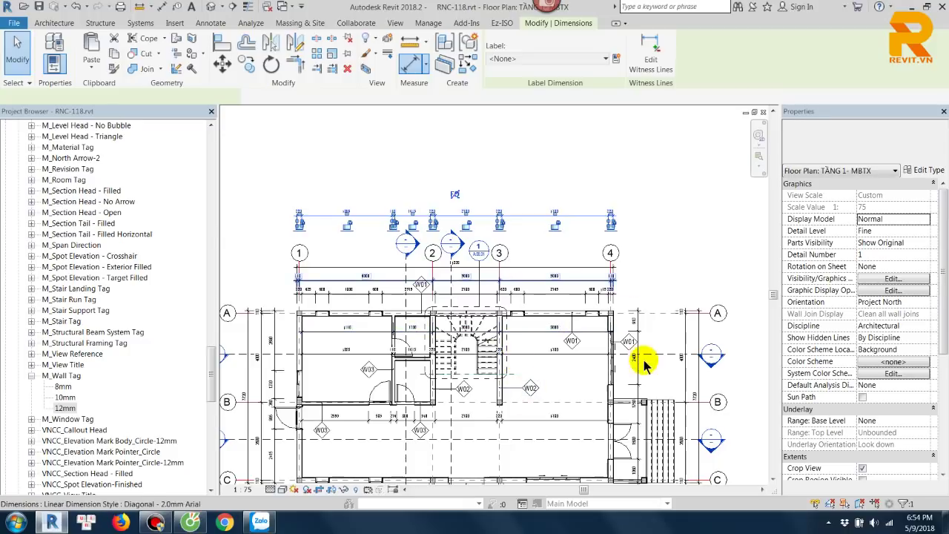
left_click(566, 198)
scroll(524, 226, "up", 1)
left_click(503, 225)
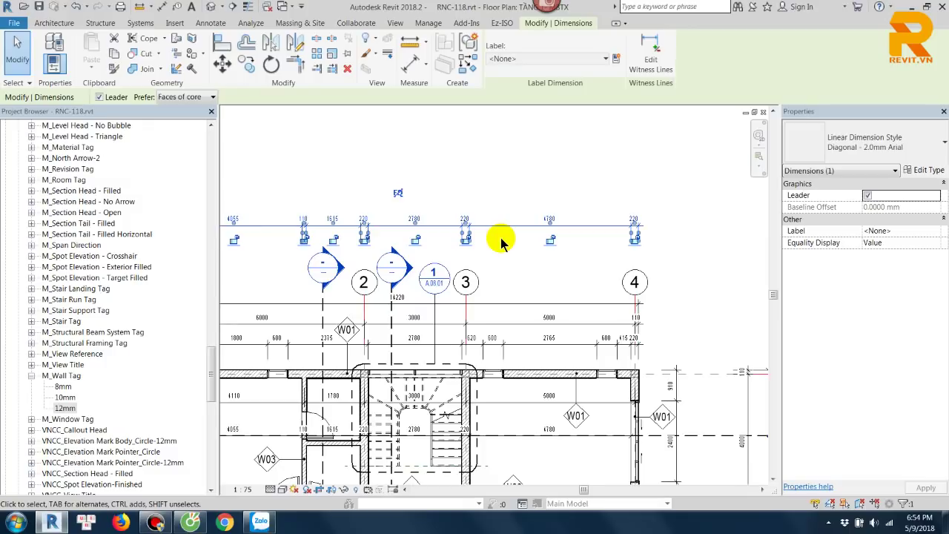
left_click(488, 246)
left_click(507, 235)
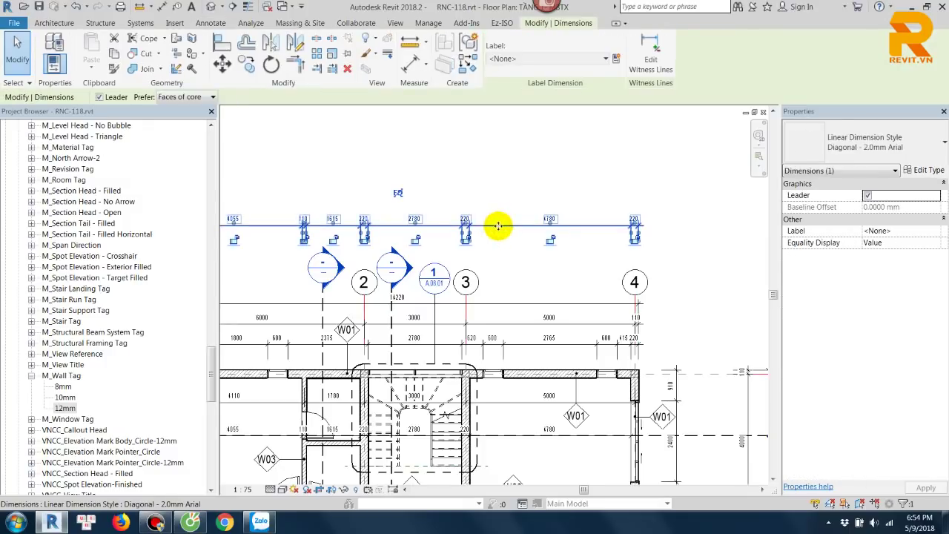
scroll(507, 236, "down", 1)
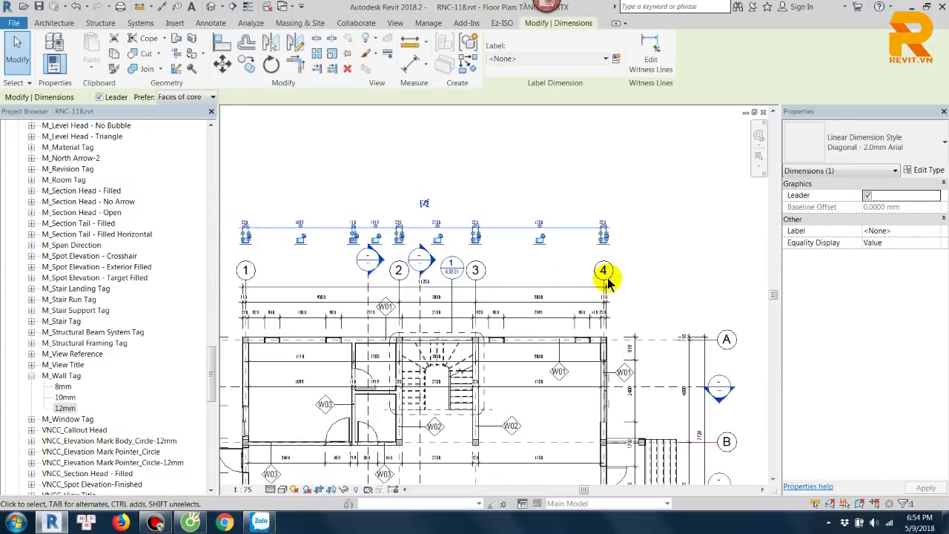
left_click(348, 193)
scroll(402, 201, "up", 2)
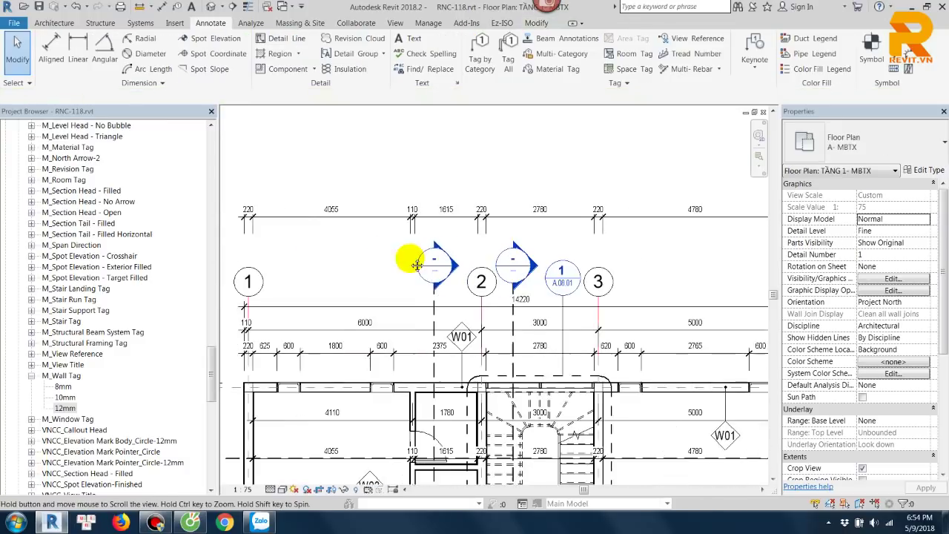
scroll(297, 401, "up", 2)
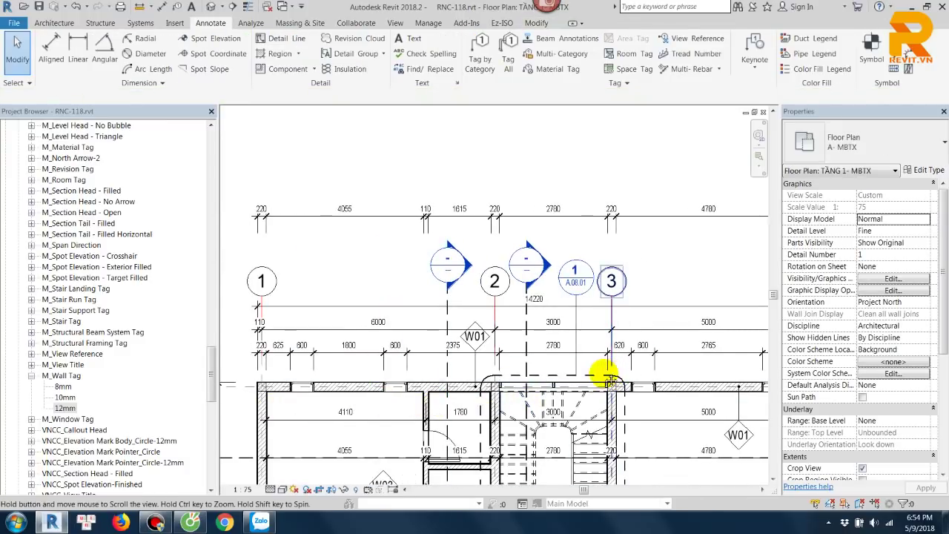
mouse_move(608, 423)
middle_mouse_down()
mouse_move(547, 434)
mouse_move(497, 379)
mouse_move(498, 320)
middle_mouse_up()
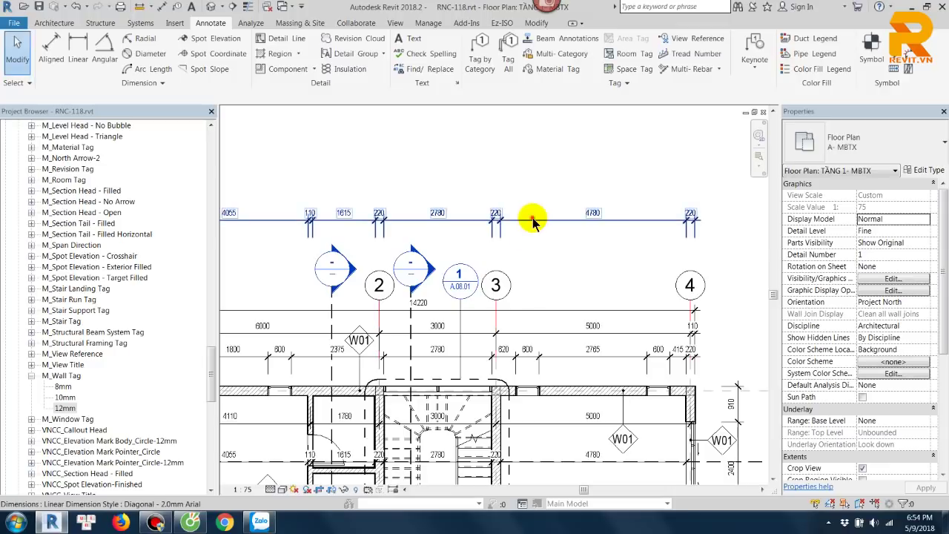
left_click(531, 158)
key("Escape")
scroll(542, 240, "down", 2)
middle_click_drag(542, 240, 568, 198)
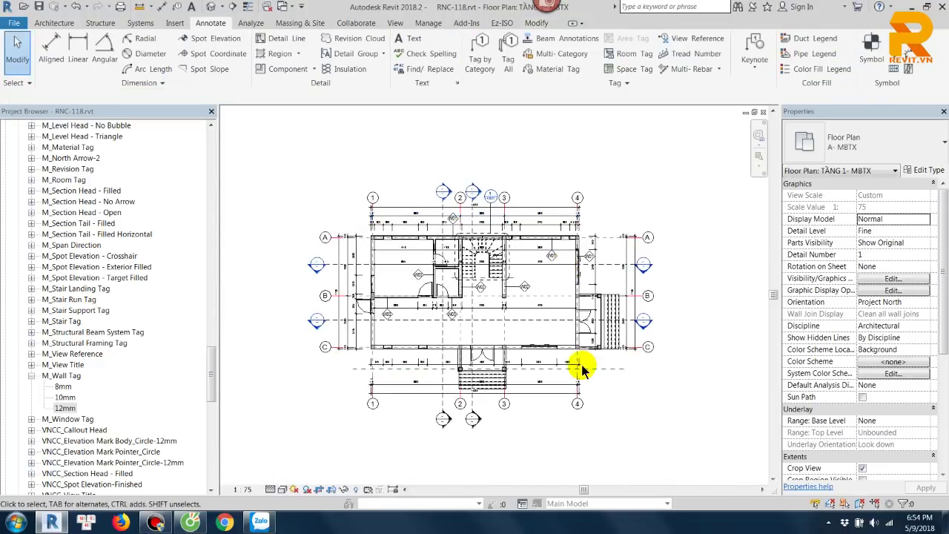
middle_click_drag(575, 364, 504, 258)
left_click_drag(212, 375, 212, 308)
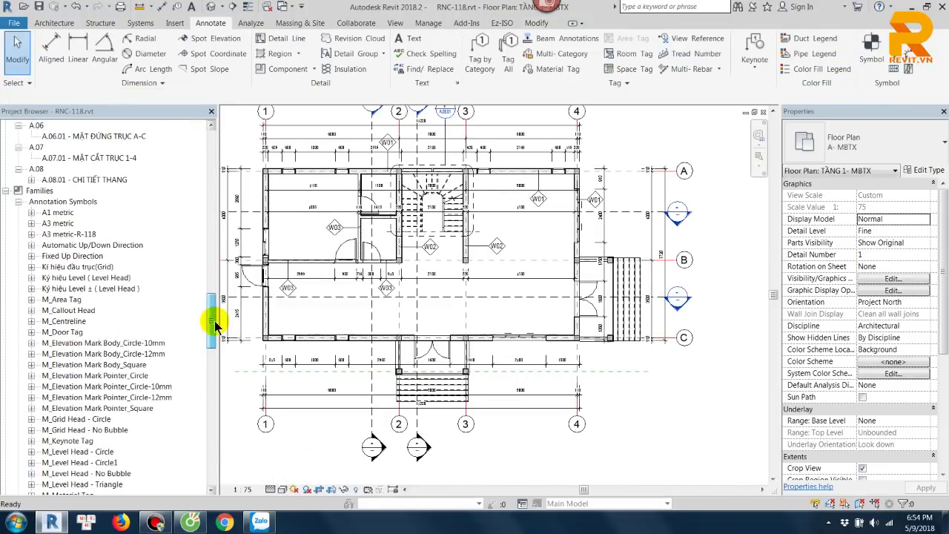
Step: Collapse the Annotation Symbols group in the Project Browser and open sheet A.02.01
left_click(18, 223)
left_click_drag(212, 400, 211, 323)
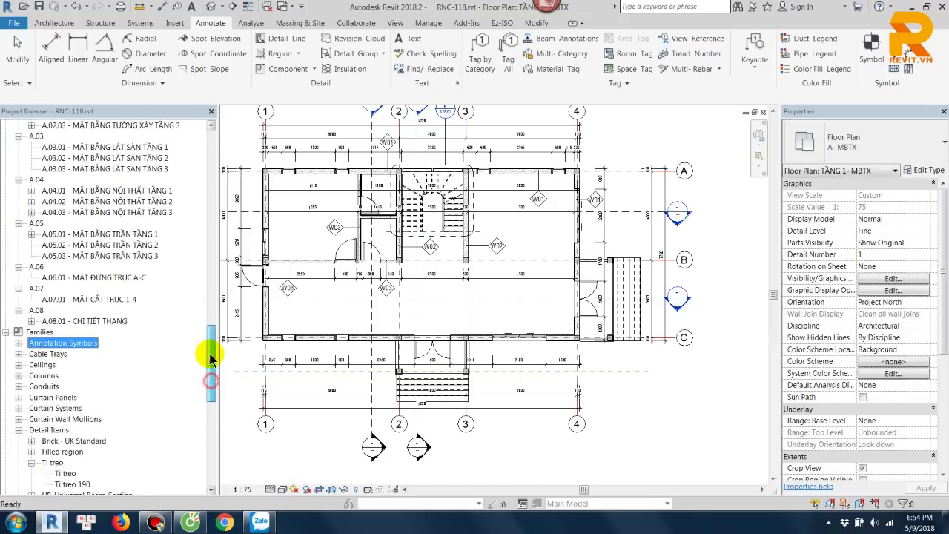
double_click(148, 279)
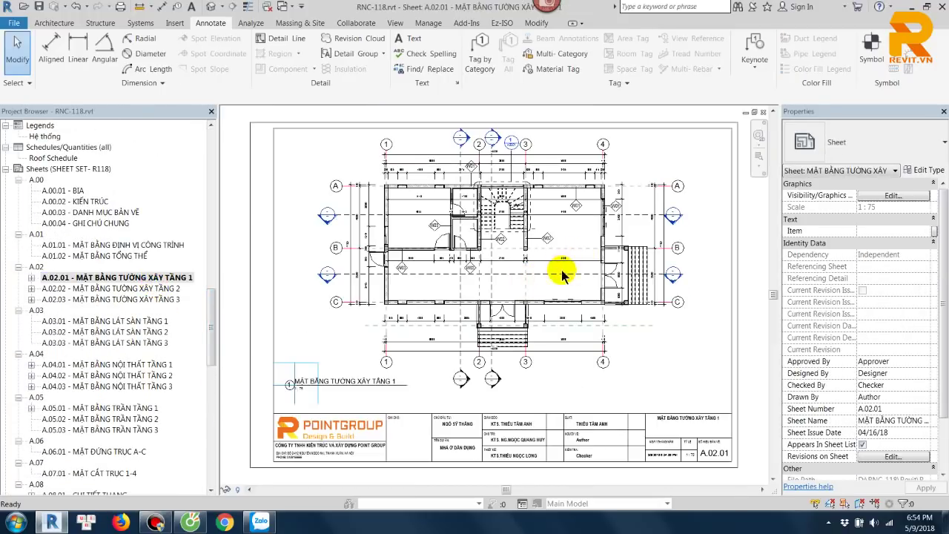
scroll(564, 281, "up", 2)
scroll(561, 282, "up", 2)
scroll(561, 282, "up", 2)
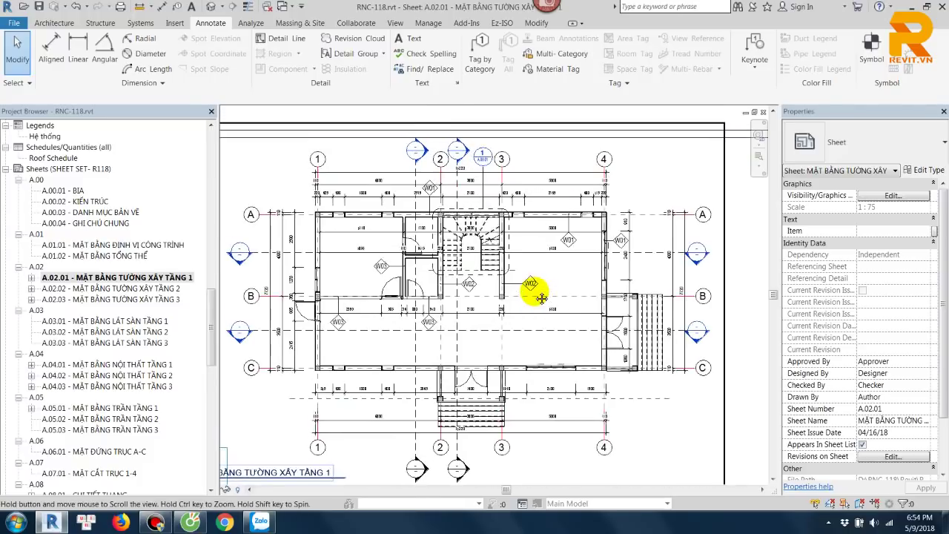
scroll(536, 292, "up", 3)
Step: Activate the sheet's floor plan viewport and select the west-wall 1270/360/985 opening dimension
double_click(564, 286)
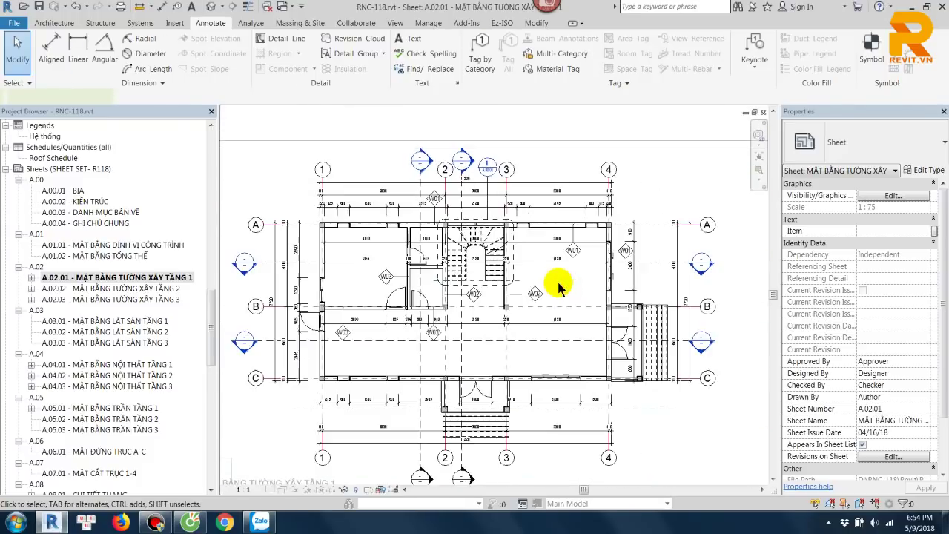
scroll(503, 289, "up", 3)
middle_click_drag(521, 290, 604, 297)
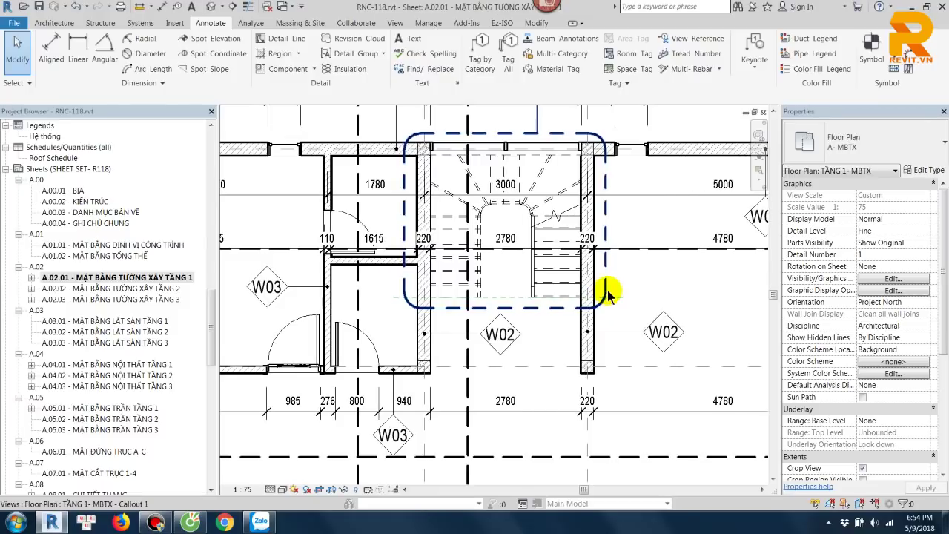
scroll(558, 286, "down", 2)
scroll(560, 285, "up", 2)
scroll(539, 292, "down", 2)
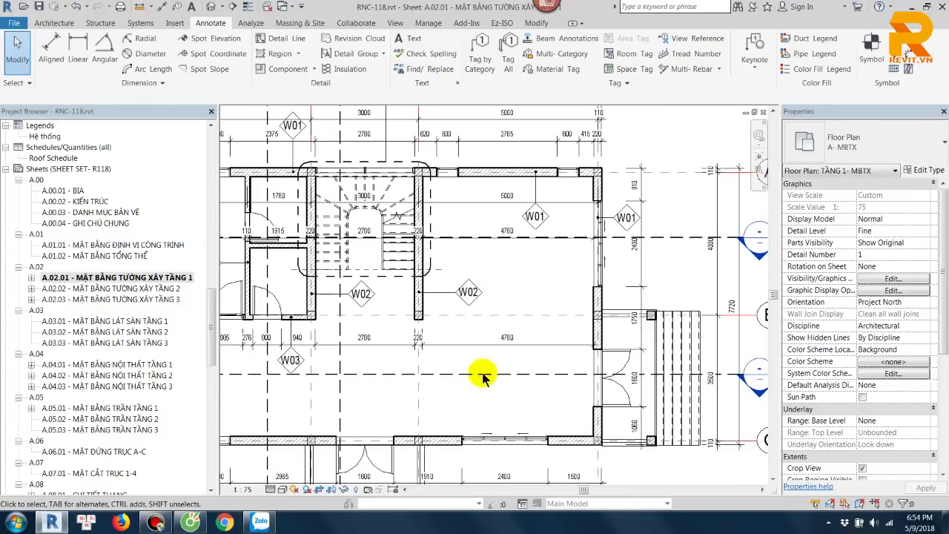
middle_click_drag(490, 293, 568, 244)
scroll(314, 259, "up", 2)
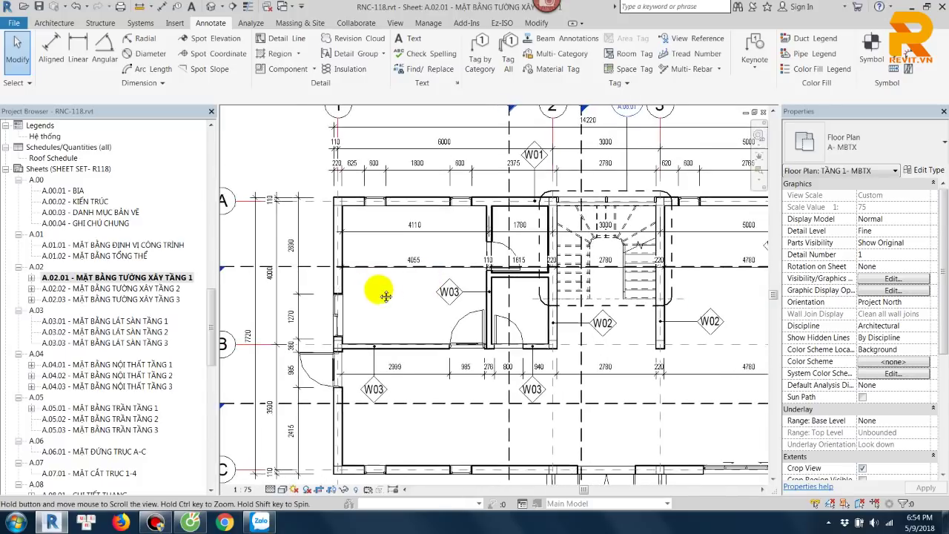
scroll(348, 308, "up", 3)
scroll(315, 324, "up", 1)
left_click(334, 284)
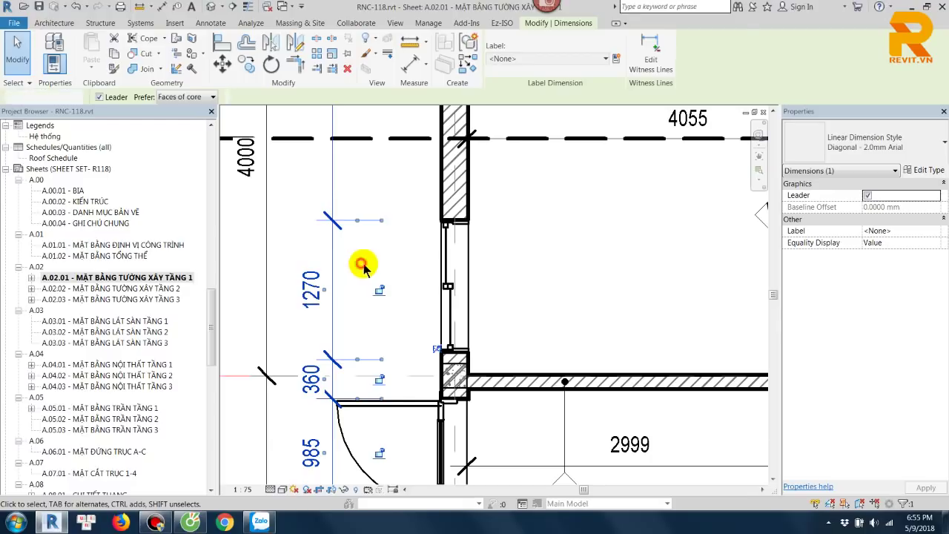
left_click(355, 270)
left_click(333, 275)
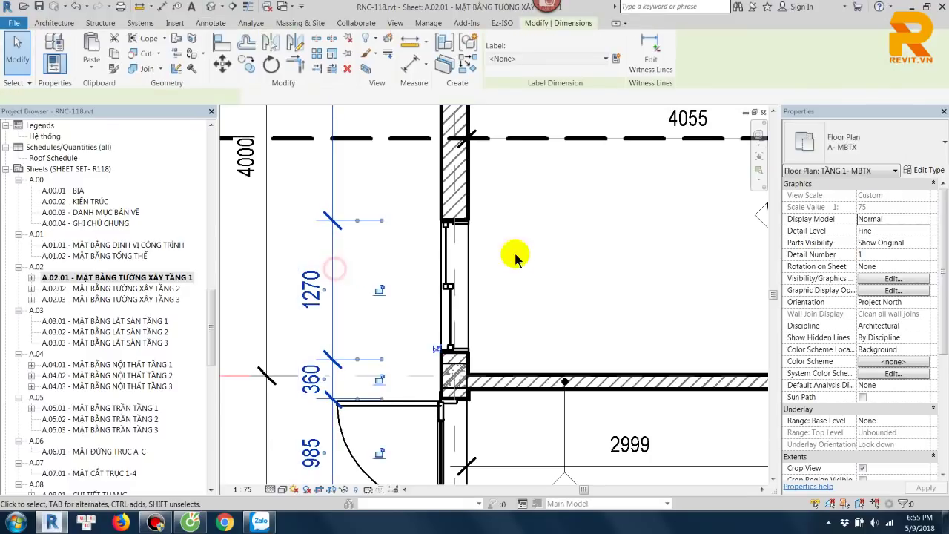
Step: Turn on Show Opening Height for the Diagonal - 2.0mm Arial type, adding 1400 and 2200 beneath widths
left_click(928, 171)
left_click_drag(881, 193, 879, 352)
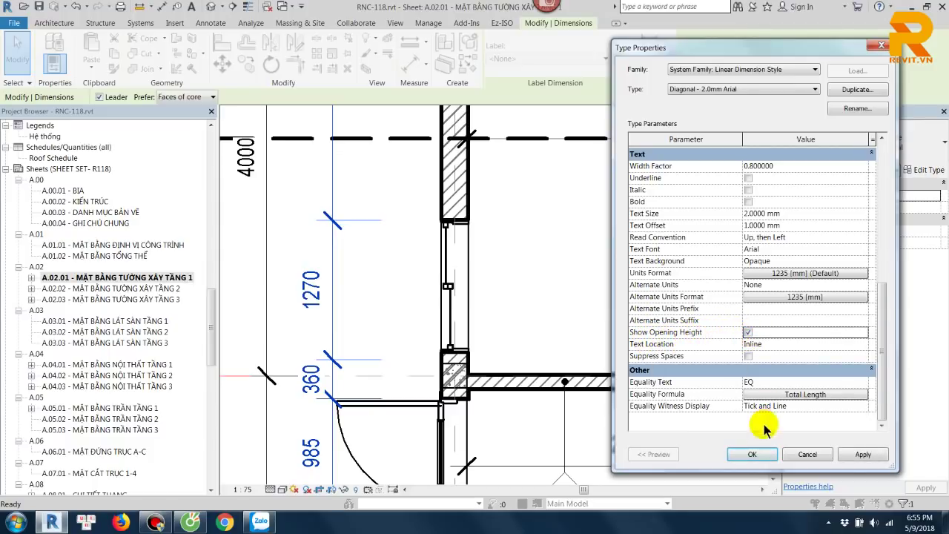
left_click(752, 455)
scroll(433, 289, "down", 1)
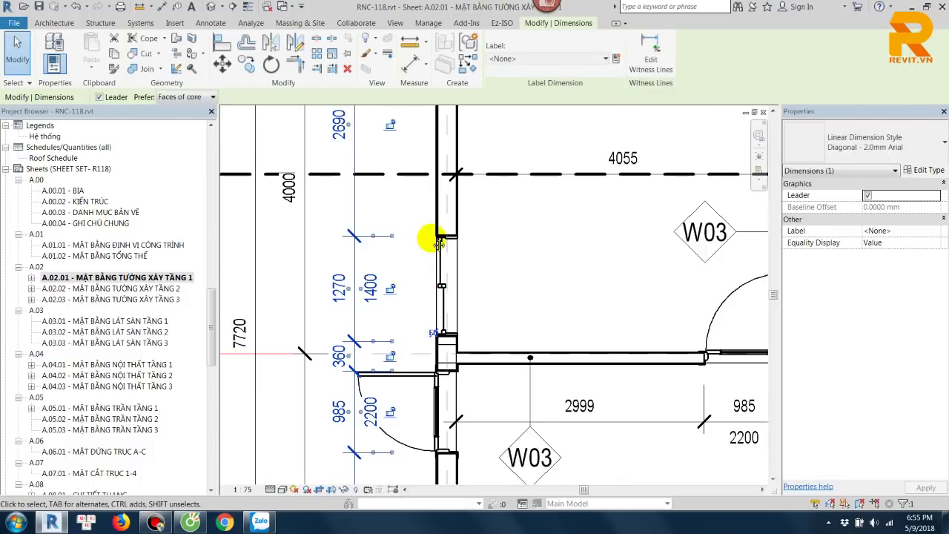
scroll(416, 261, "down", 1)
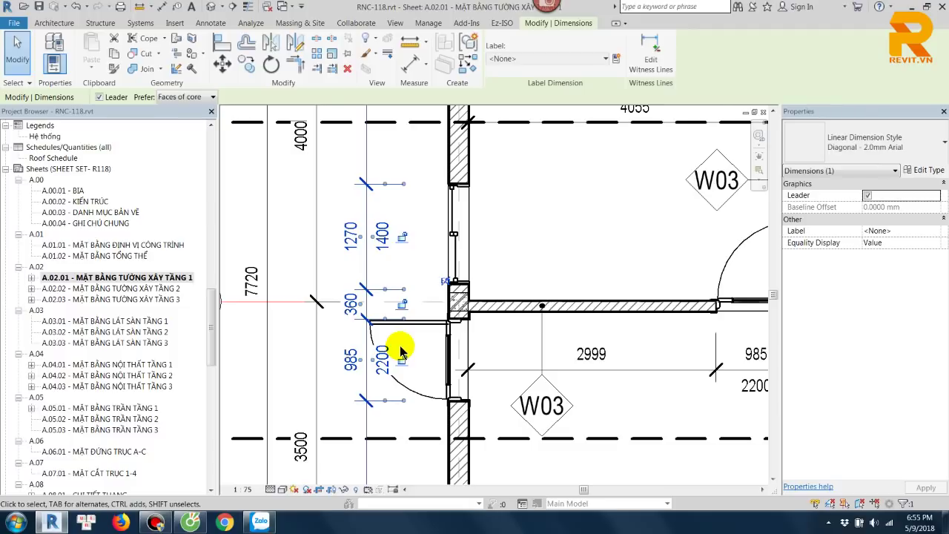
scroll(530, 256, "down", 1)
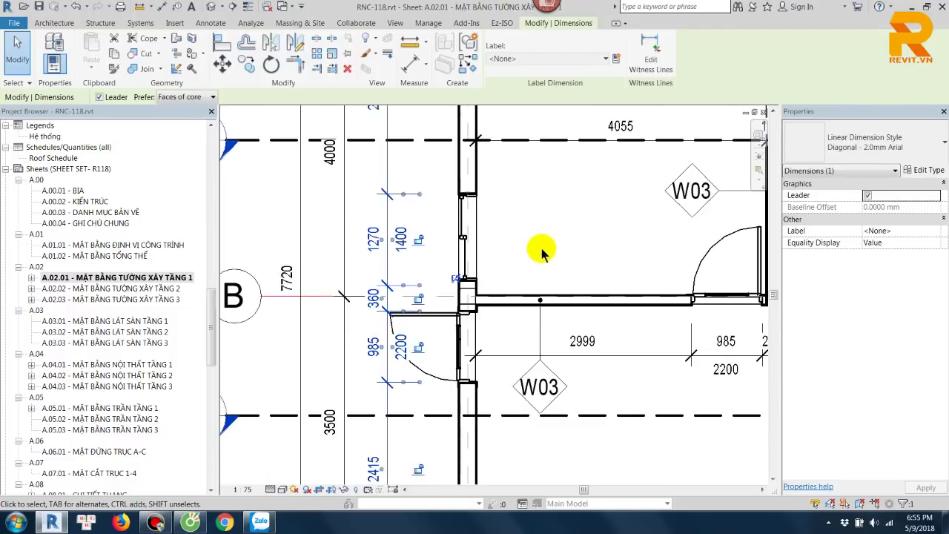
scroll(553, 251, "down", 1)
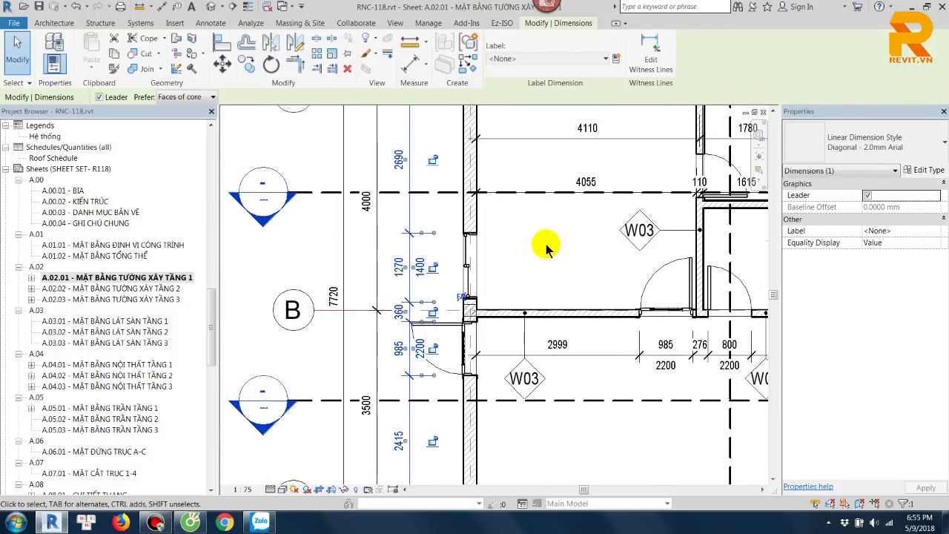
Step: Clear the selection and select the W02 wall tag on the floor plan
key("Escape")
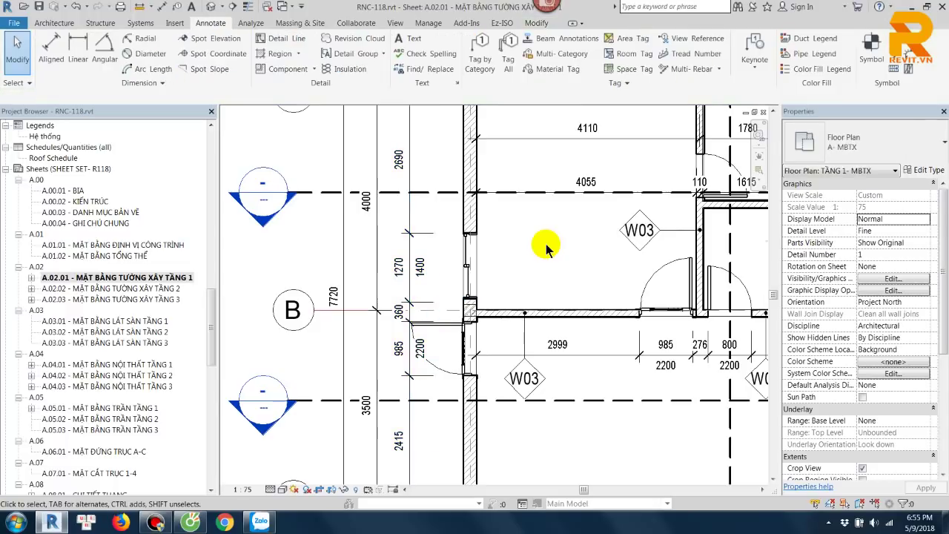
scroll(545, 248, "down", 2)
mouse_move(545, 248)
middle_mouse_down()
mouse_move(483, 290)
mouse_move(510, 265)
middle_mouse_up()
scroll(470, 289, "up", 1)
scroll(470, 289, "down", 2)
scroll(547, 256, "down", 2)
scroll(510, 273, "up", 5)
scroll(510, 273, "up", 2)
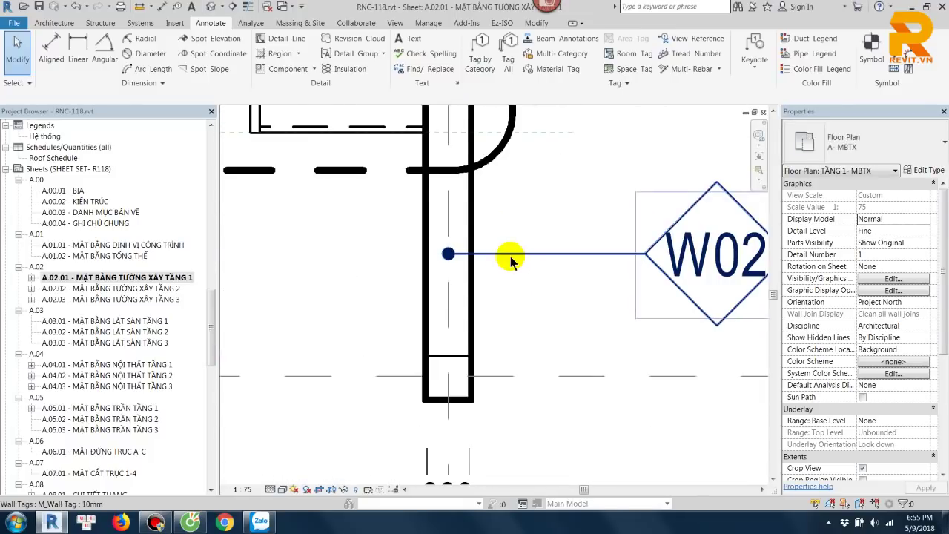
left_click(477, 258)
Step: Set the M_Wall Tag 10mm type's Leader Arrowhead to Filled Dot 0.8mm
left_click(917, 177)
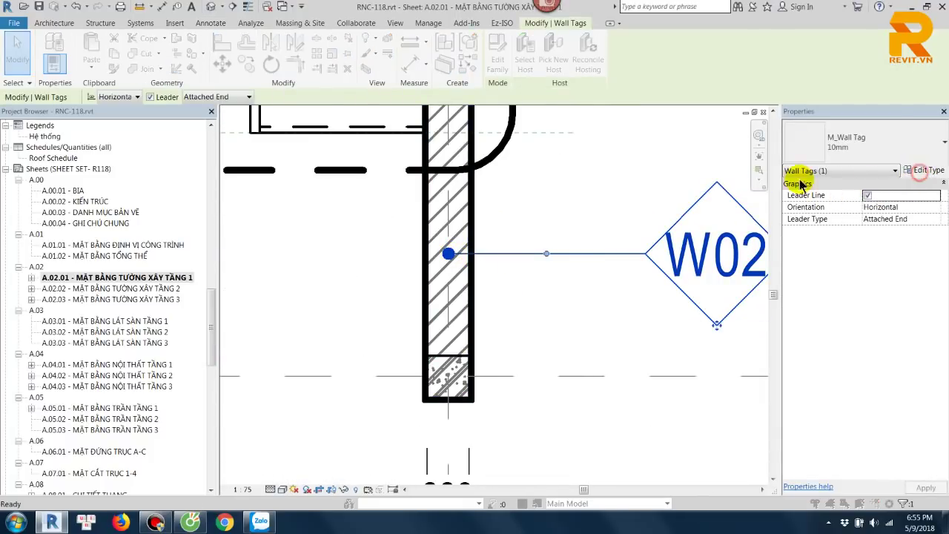
left_click(873, 166)
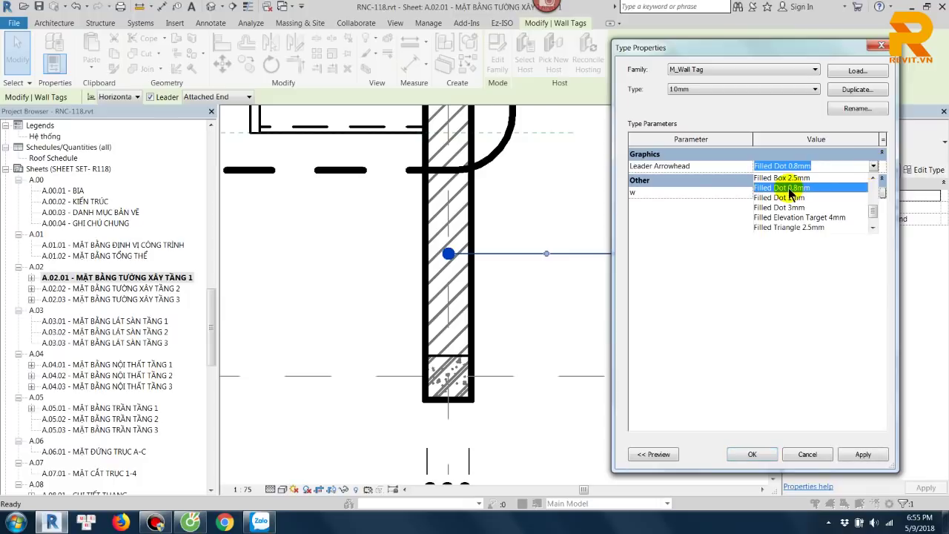
left_click(793, 189)
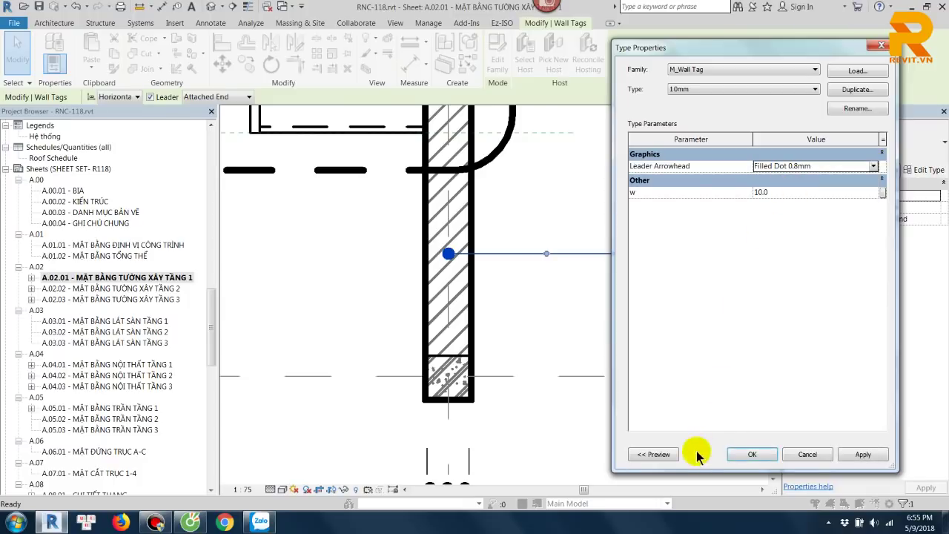
left_click(752, 453)
left_click(630, 289)
scroll(494, 258, "down", 2)
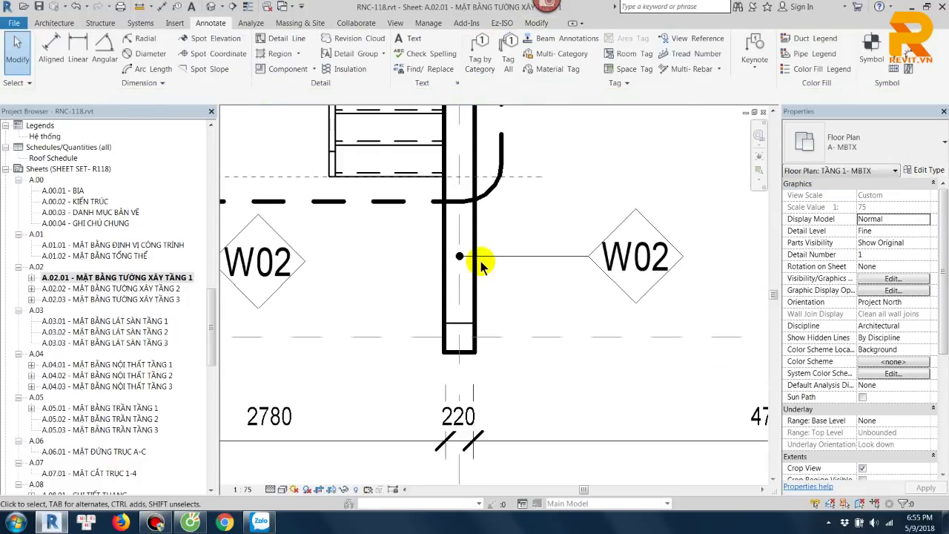
scroll(511, 252, "down", 2)
scroll(534, 223, "down", 2)
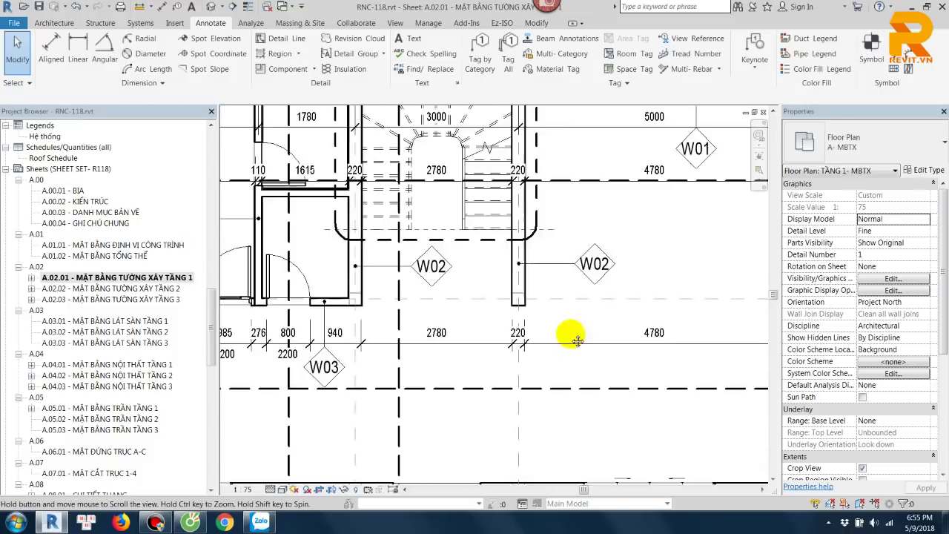
scroll(568, 275, "down", 1)
scroll(572, 264, "up", 5)
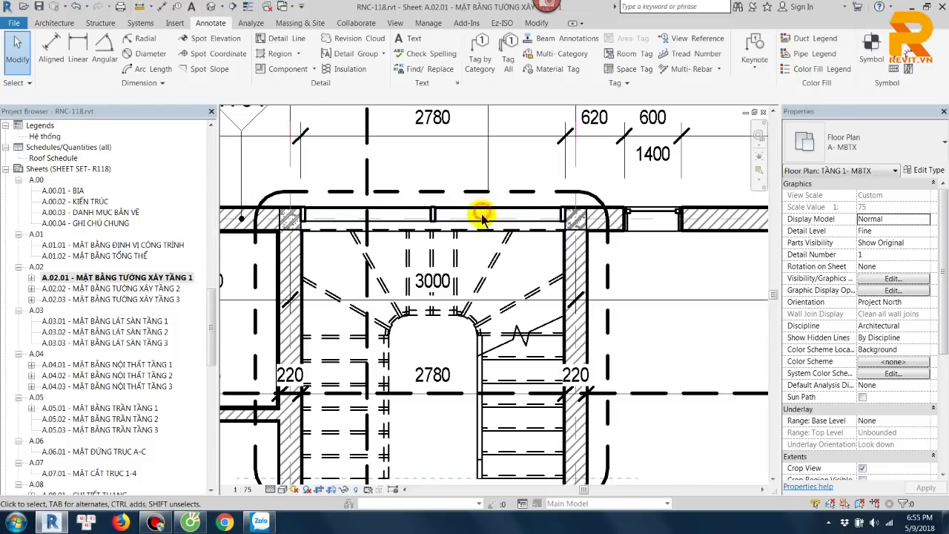
left_click(481, 216)
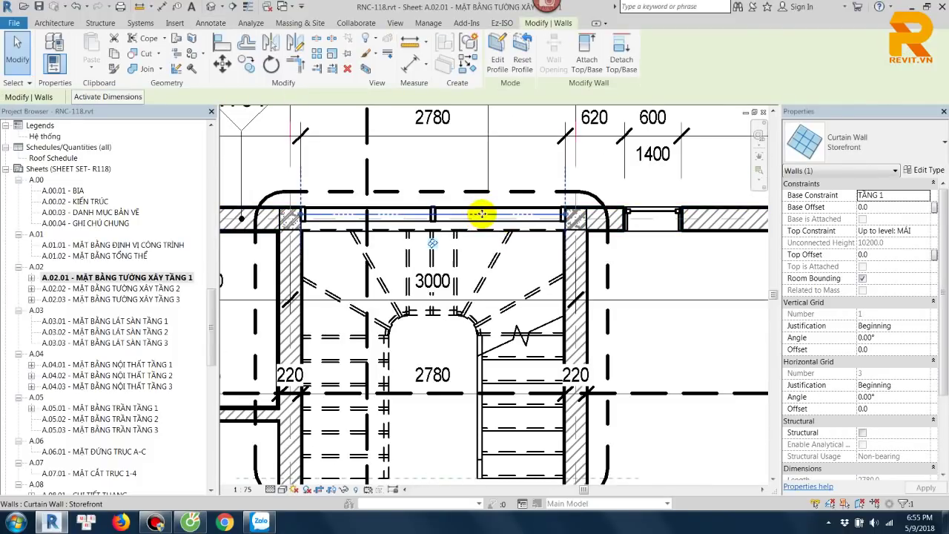
key("Escape")
middle_click_drag(489, 212, 494, 223)
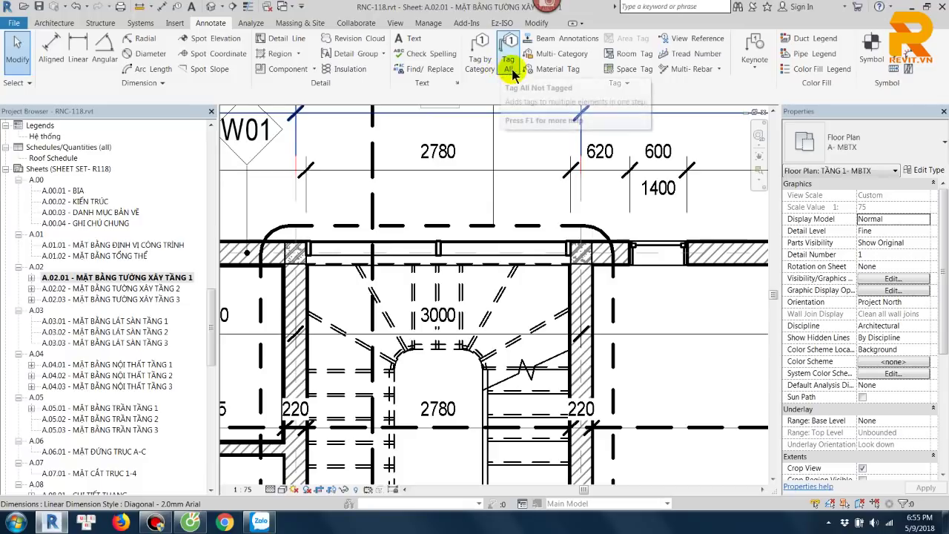
left_click(480, 60)
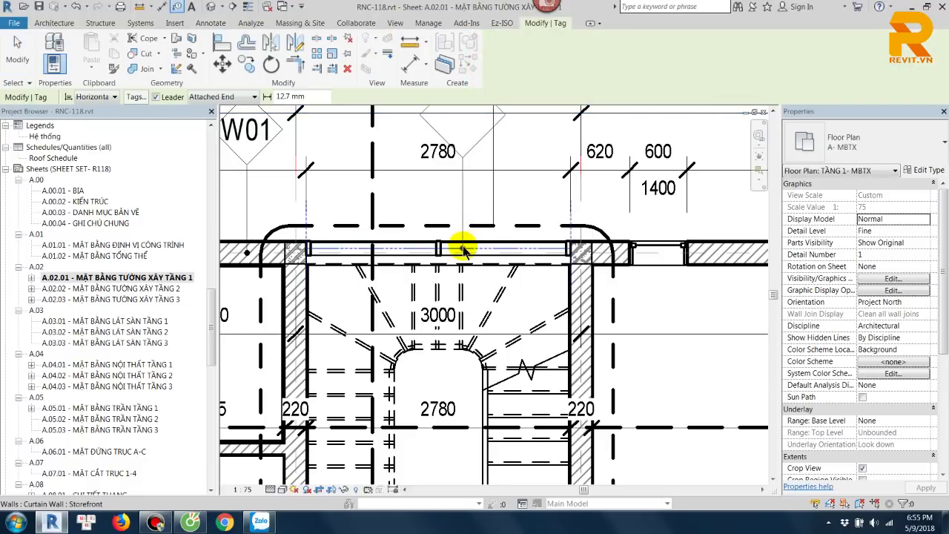
scroll(462, 260, "down", 1)
scroll(467, 289, "down", 1)
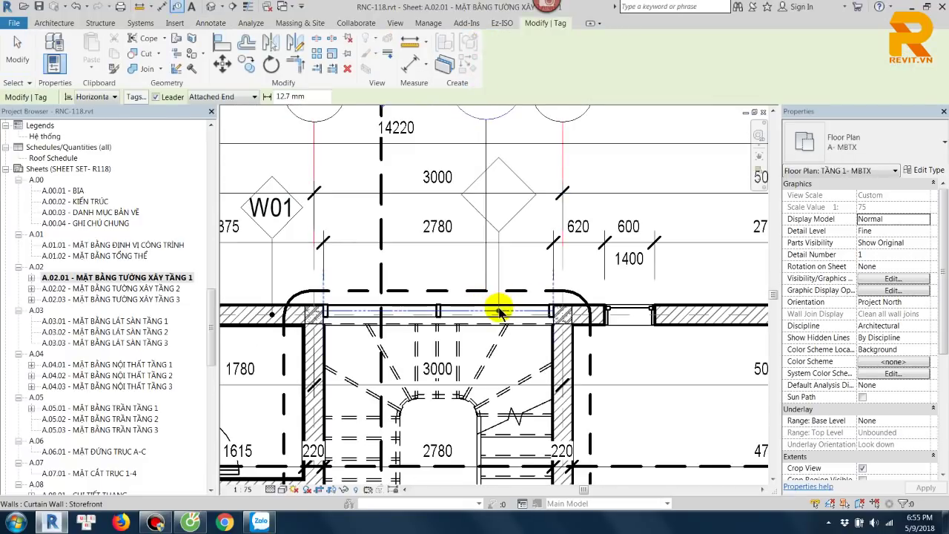
left_click(499, 312)
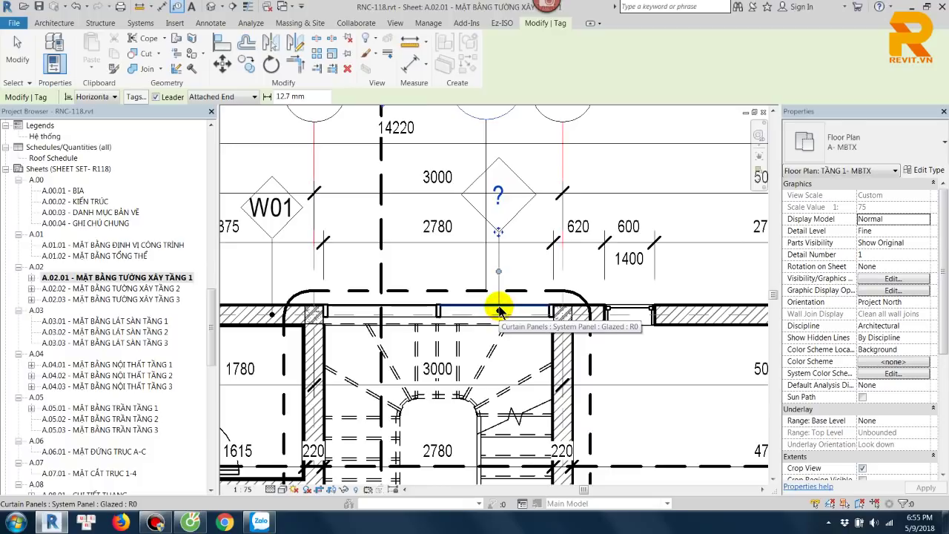
key("Escape")
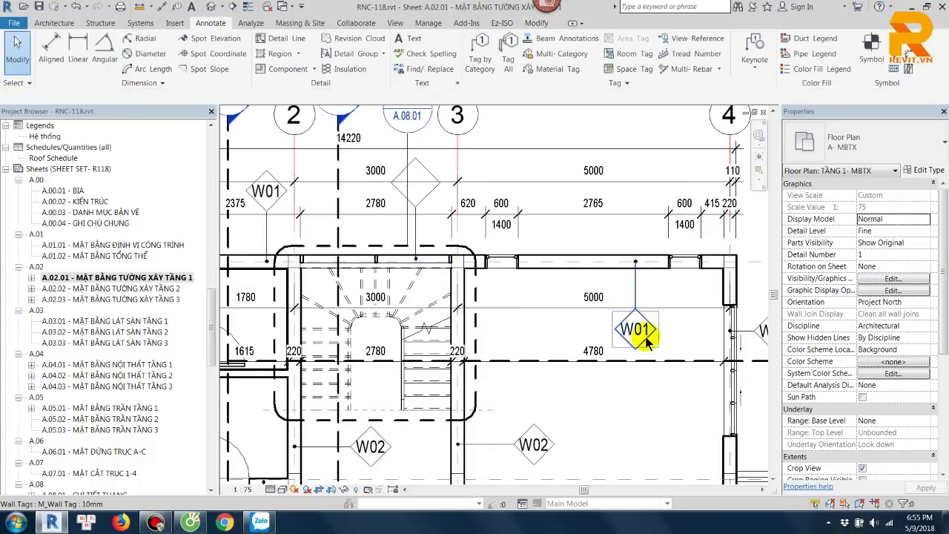
left_click(636, 329)
scroll(645, 328, "up", 3)
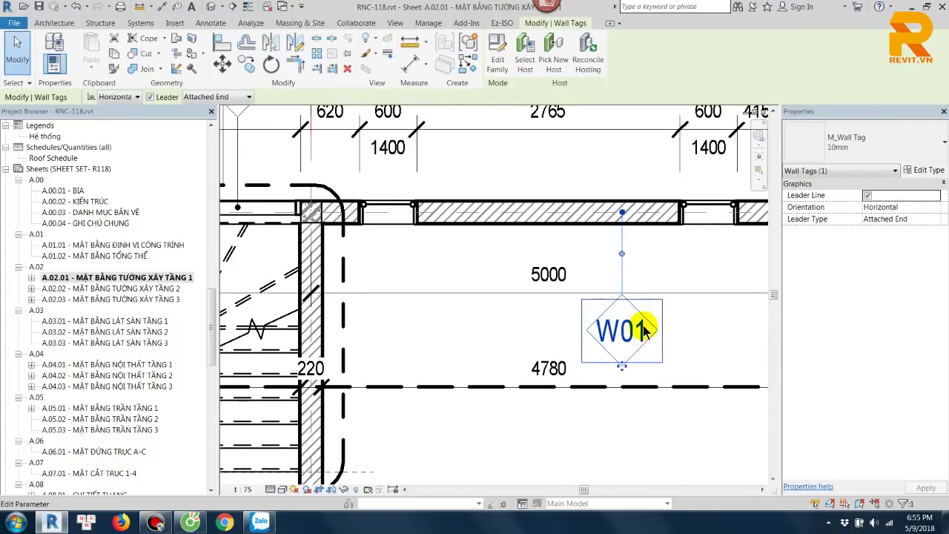
key("Escape")
Step: Check that the north wall's type EX-W1-15-220-15 carries Type Mark W01
left_click(603, 224)
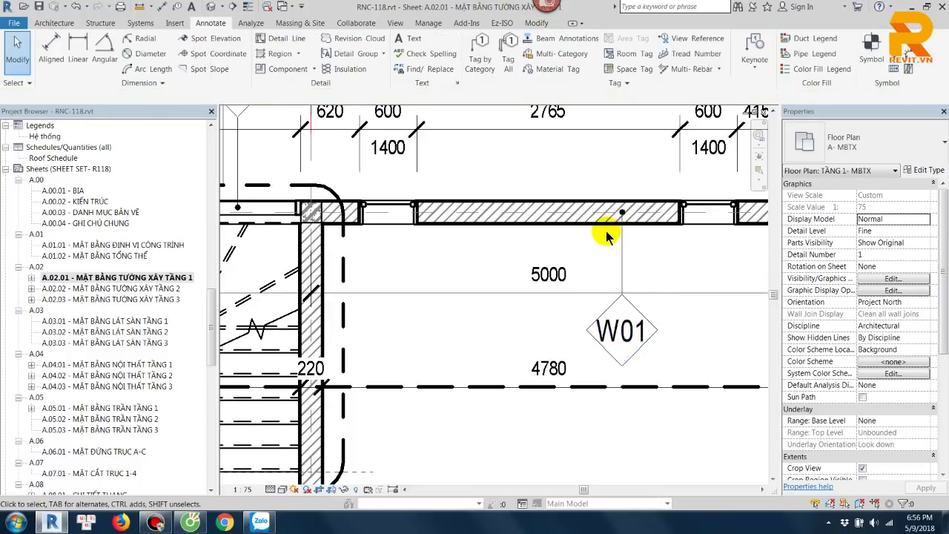
left_click(926, 169)
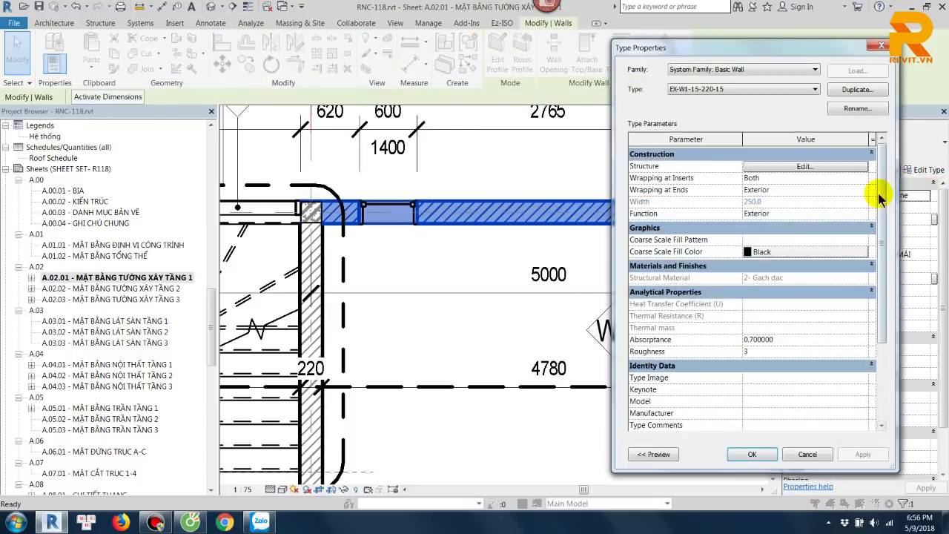
left_click_drag(790, 57, 835, 55)
left_click_drag(931, 272, 928, 356)
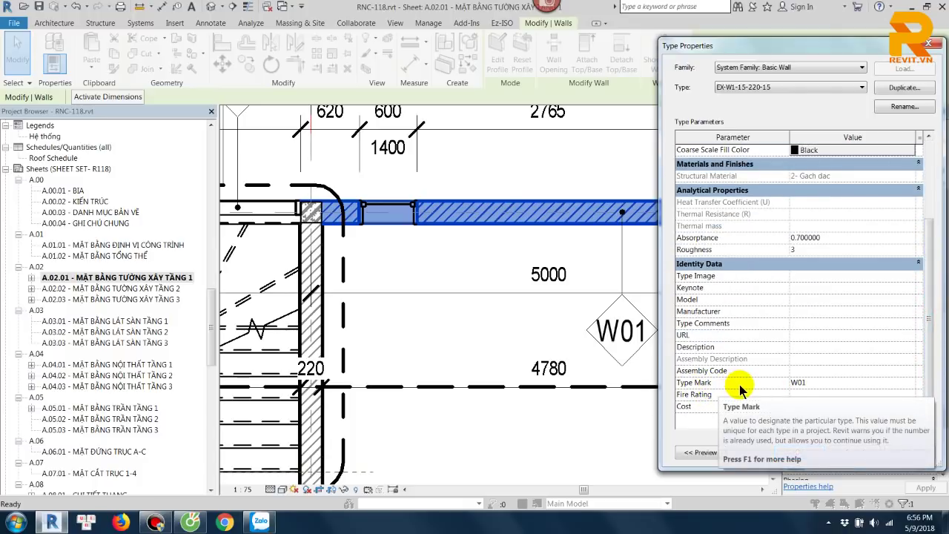
left_click(797, 454)
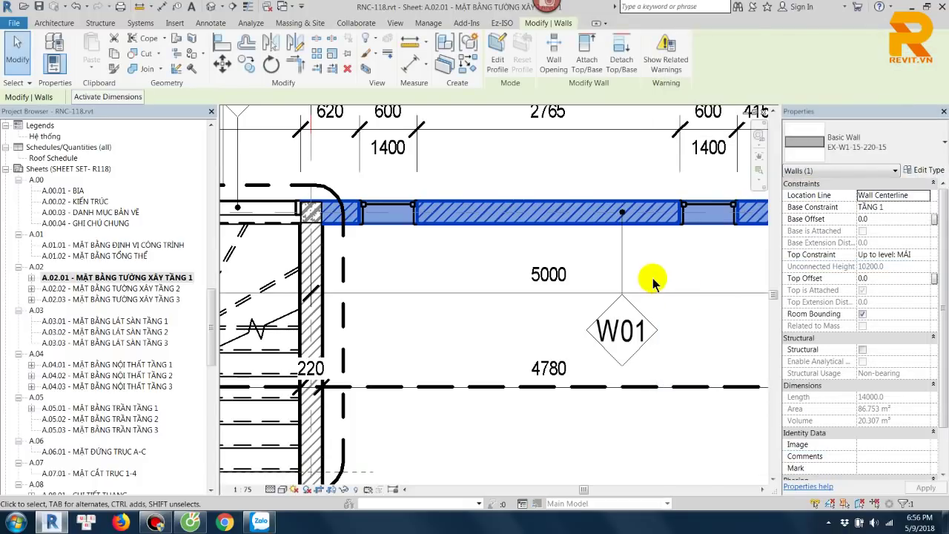
Step: Review the wall type properties again, then pan out to show grids 2 to 4 and the stair
middle_click_drag(652, 278, 533, 295)
left_click(924, 170)
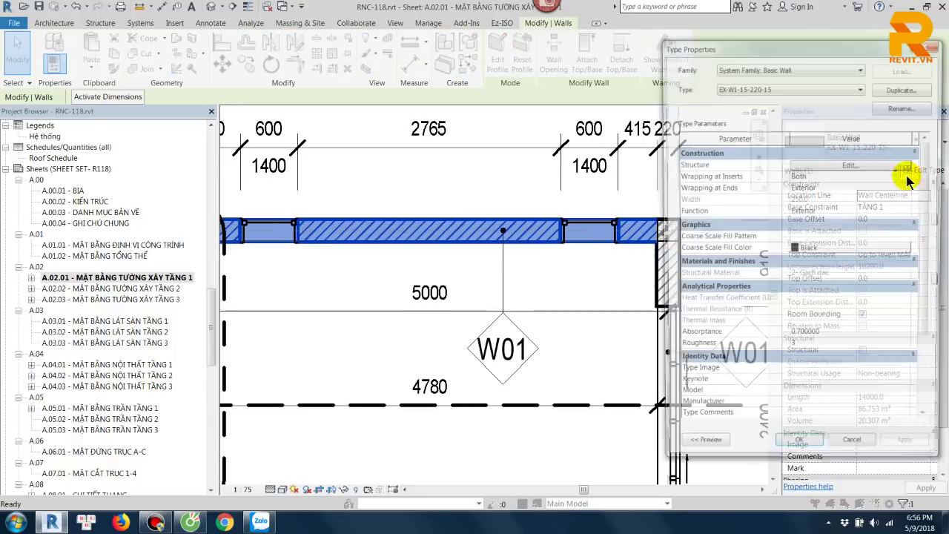
scroll(933, 274, "down", 3)
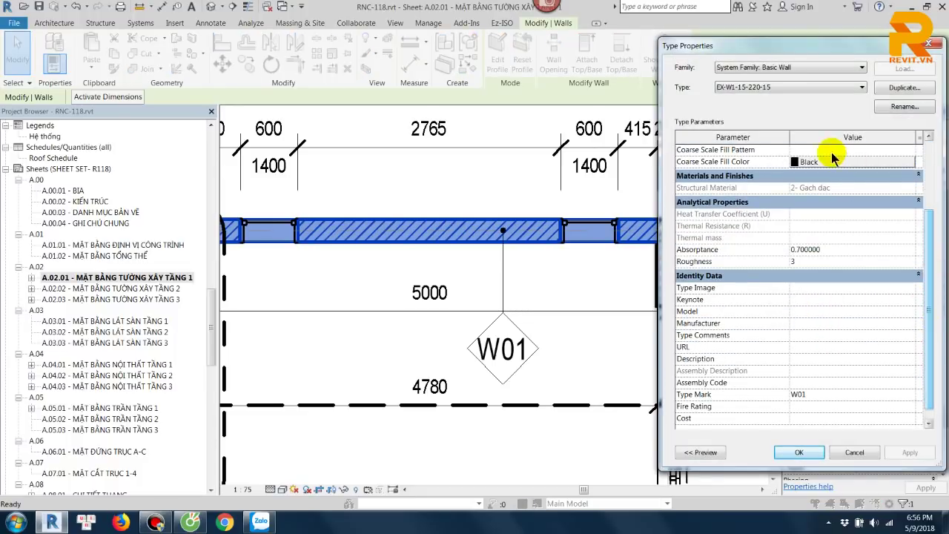
left_click(797, 452)
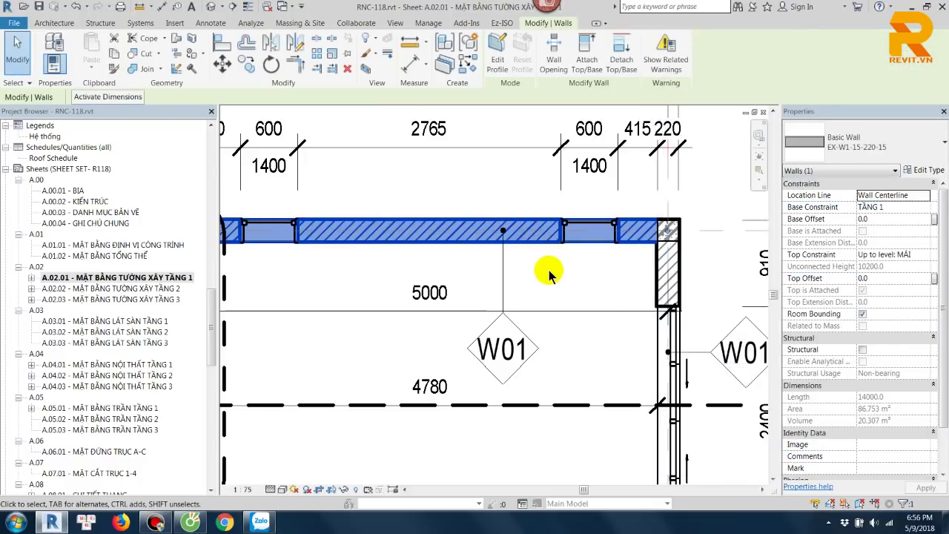
scroll(549, 274, "down", 2)
middle_click_drag(551, 271, 554, 306)
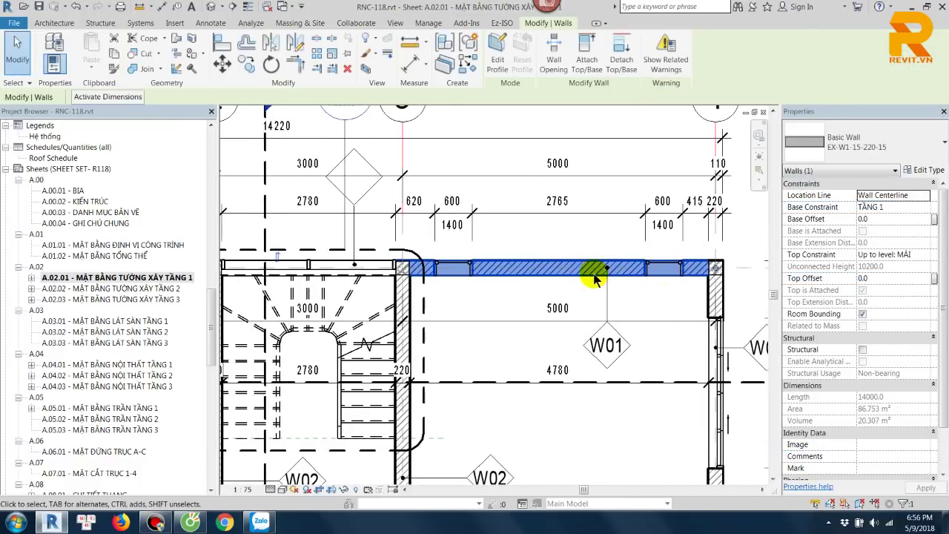
Step: Tag the curtain wall above the stair with TG and give the wall Mark VK1
key("t")
key("g")
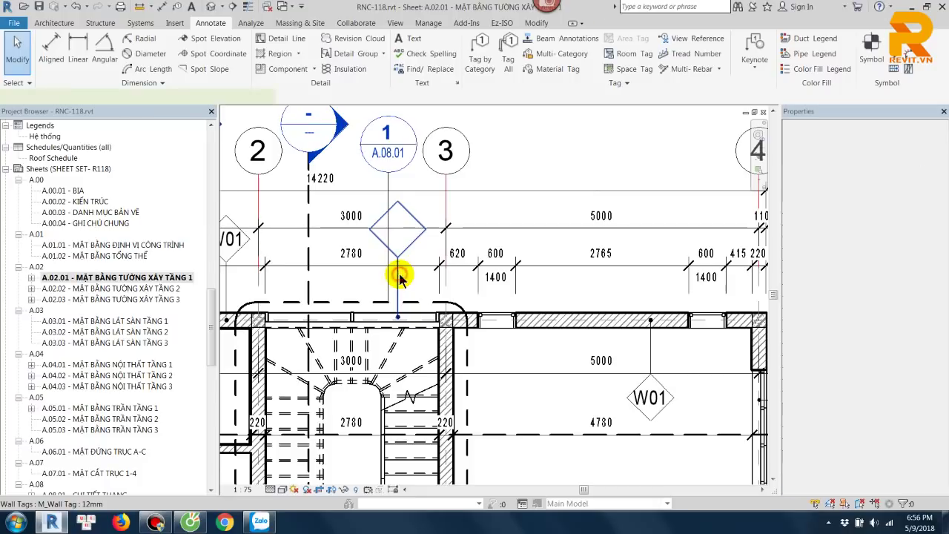
left_click(401, 272)
key("Escape")
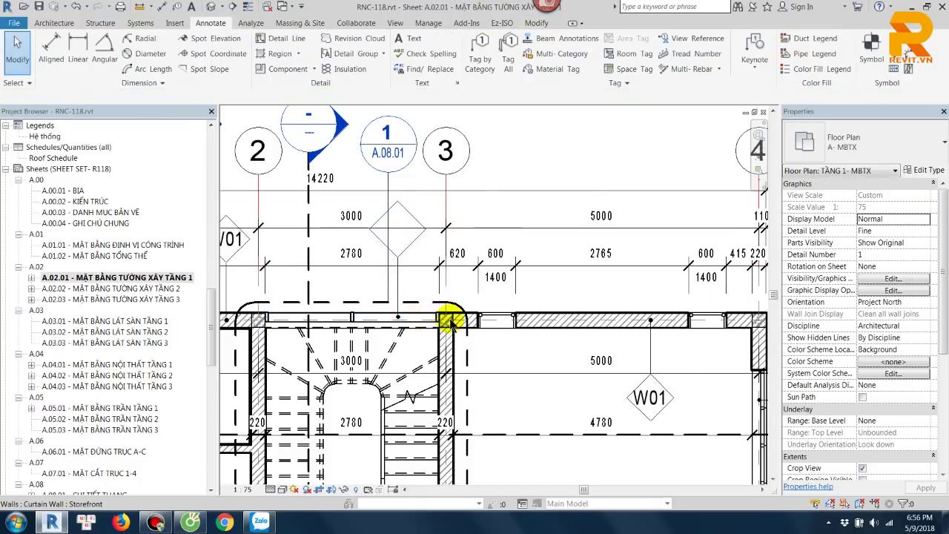
left_click(417, 324)
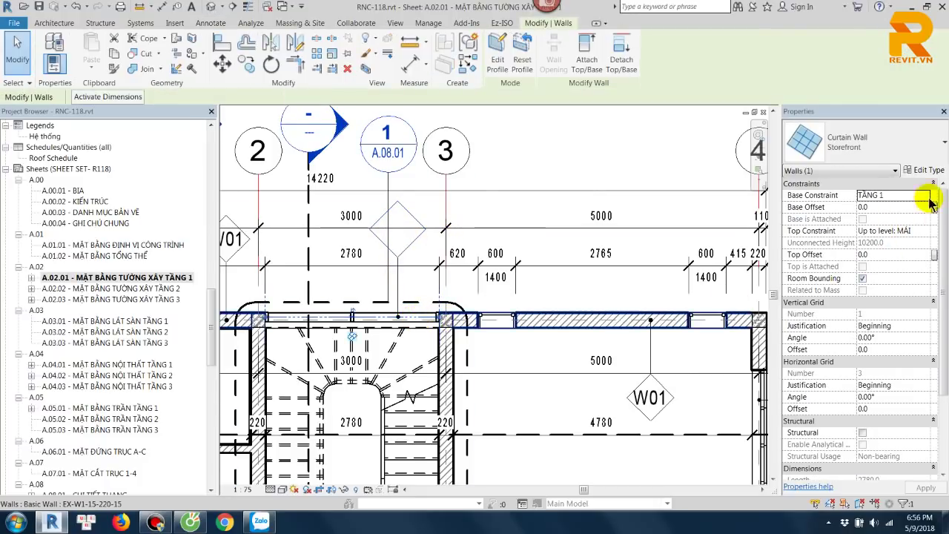
left_click_drag(941, 215, 940, 335)
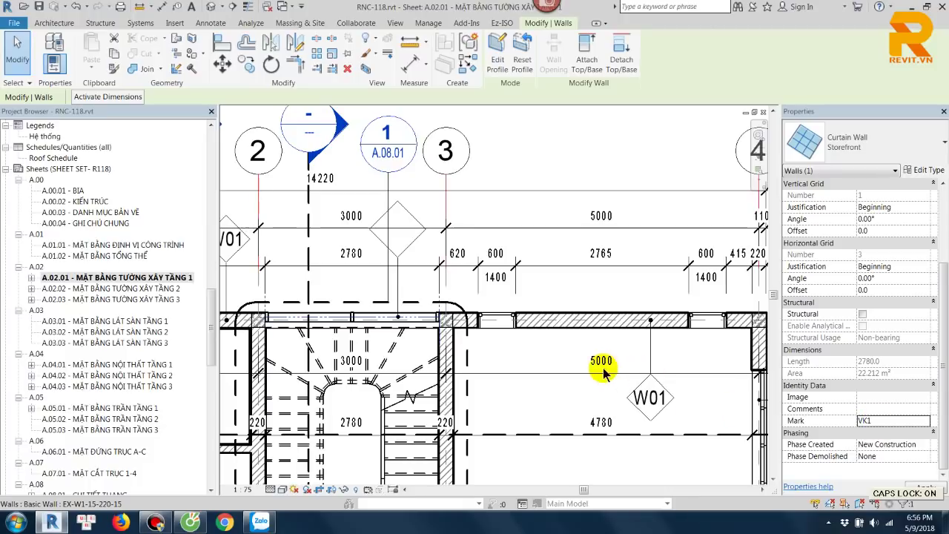
left_click(575, 393)
Step: Switch the '?' tag to the M_Wall Tag 10mm type and review its type properties
left_click(412, 245)
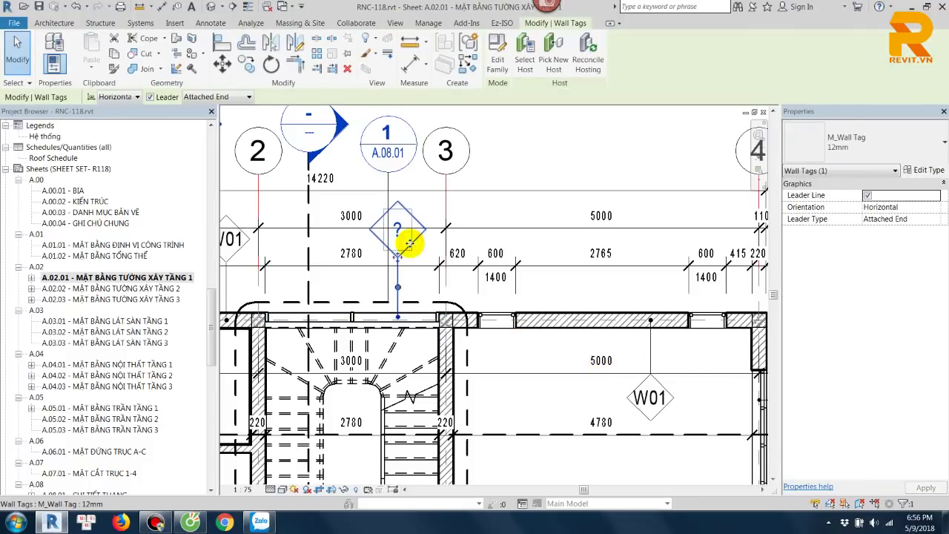
left_click(872, 153)
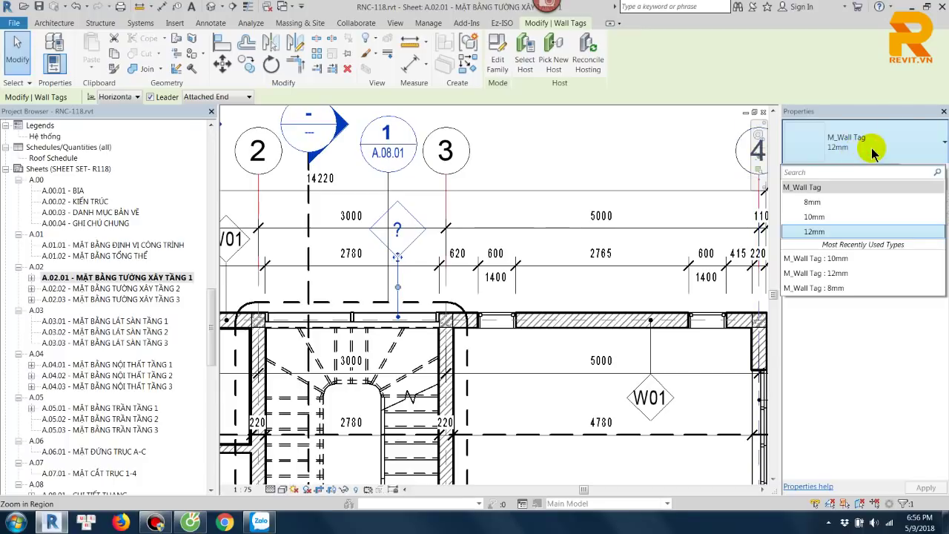
left_click(828, 216)
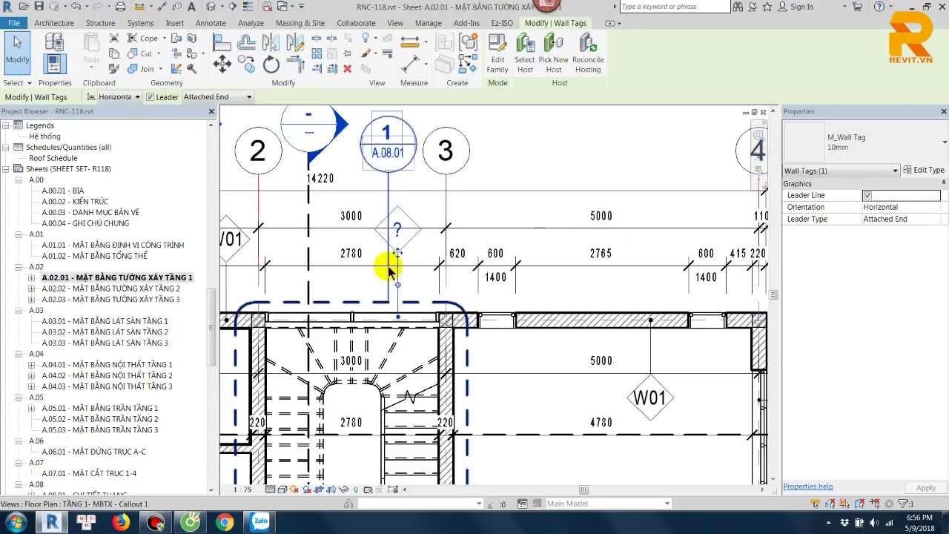
left_click(923, 173)
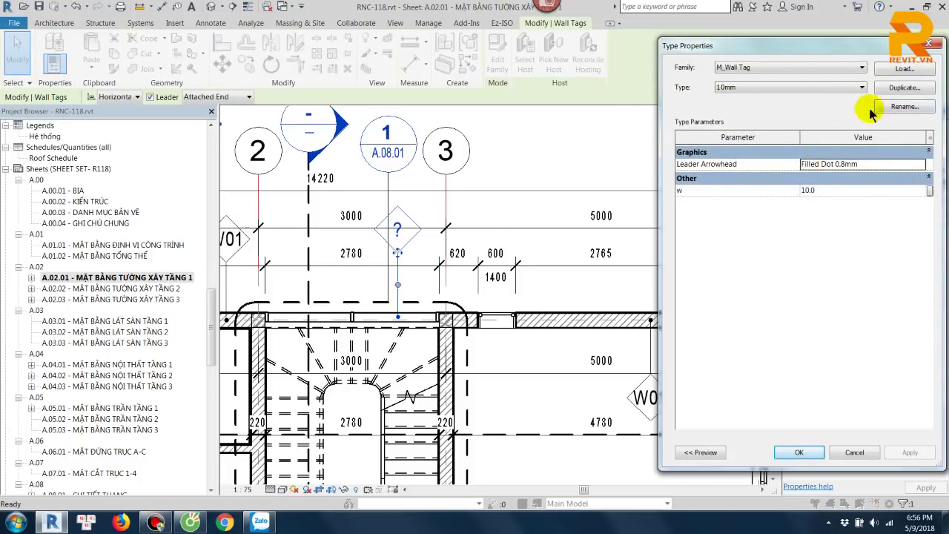
left_click(935, 44)
left_click(391, 275)
left_click(398, 275)
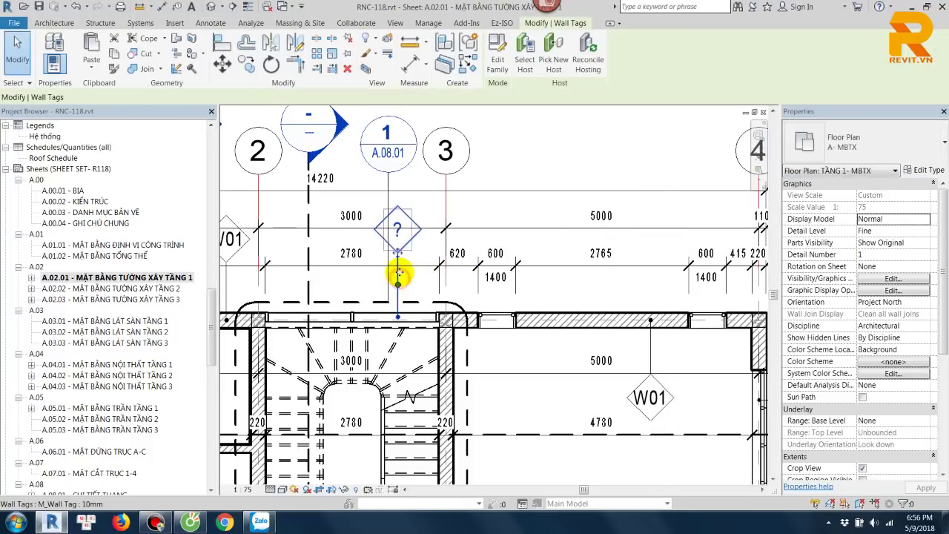
Step: In the wall tag family, change the label's parameter from Type Mark to Mark
double_click(398, 275)
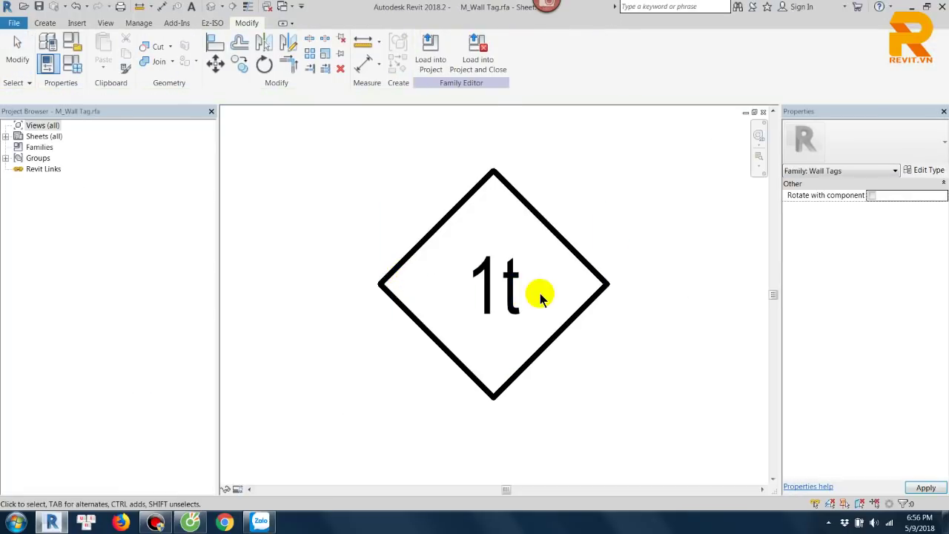
left_click(498, 292)
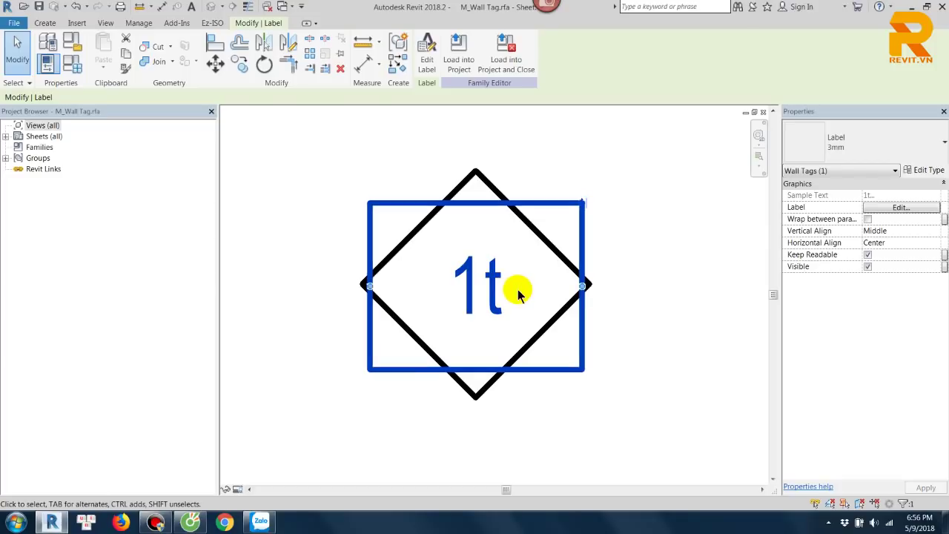
left_click(902, 207)
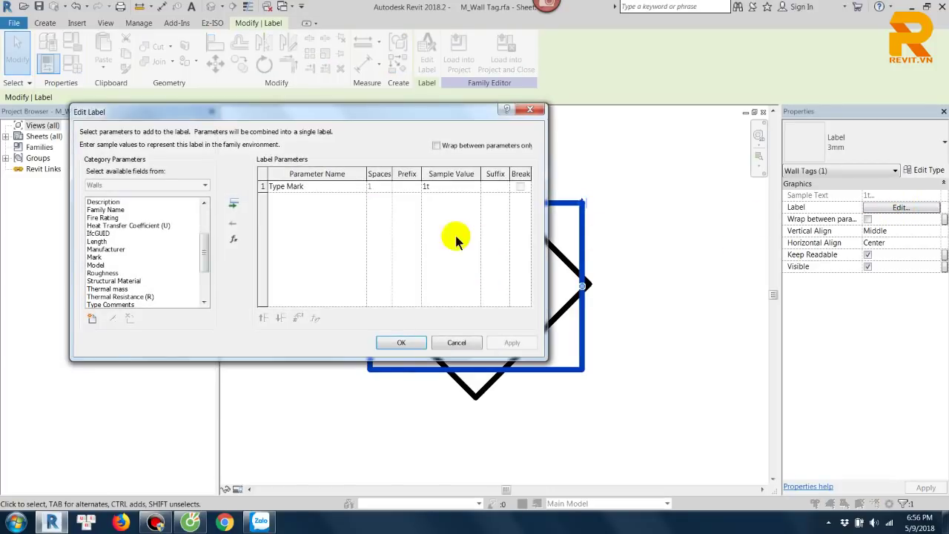
left_click(264, 187)
left_click(238, 225)
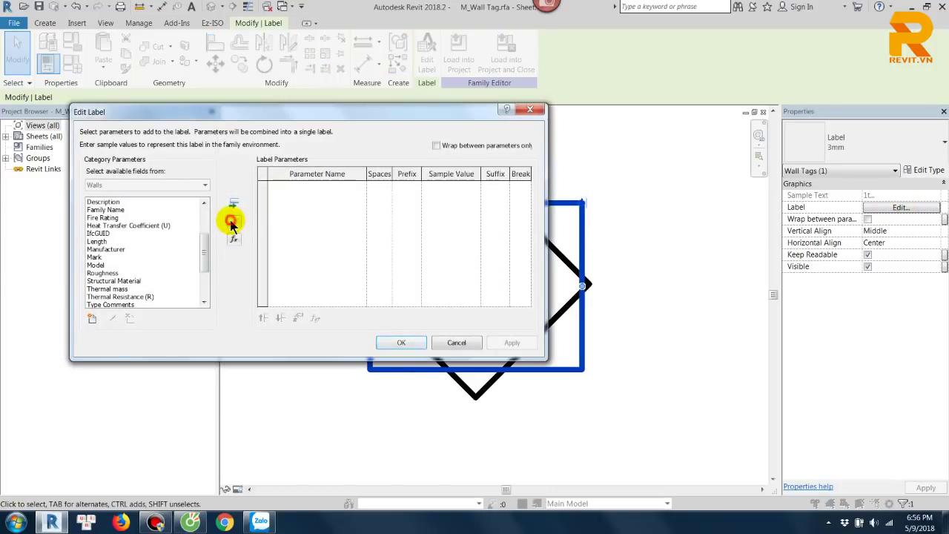
left_click(128, 283)
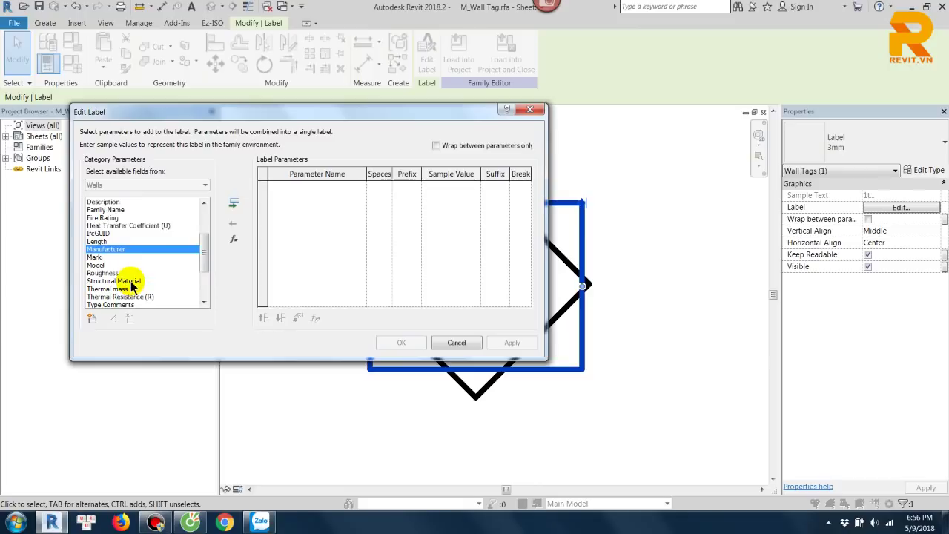
left_click(95, 256)
left_click(230, 203)
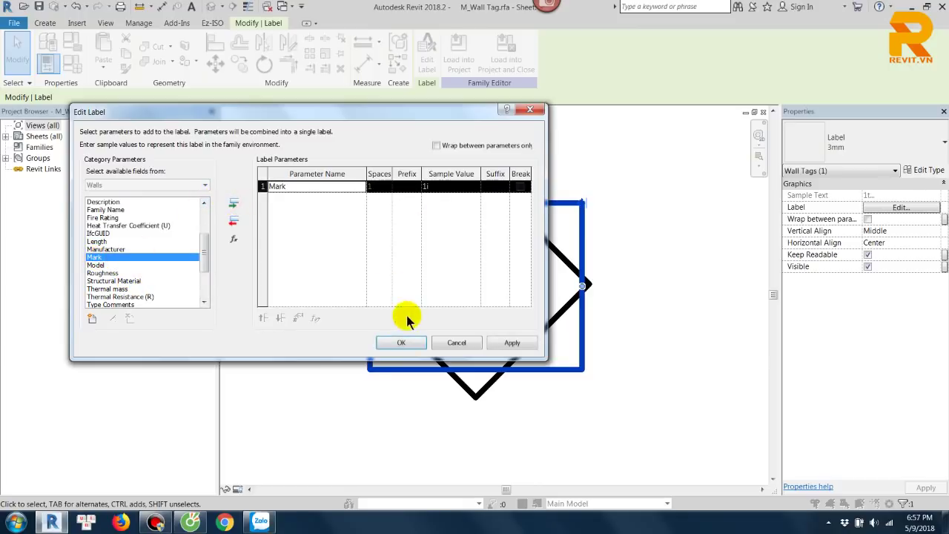
left_click(401, 342)
Step: Save the family as a file, browsing to the RNC-118 folder on LAMKA (D:)
scroll(682, 330, "down", 2)
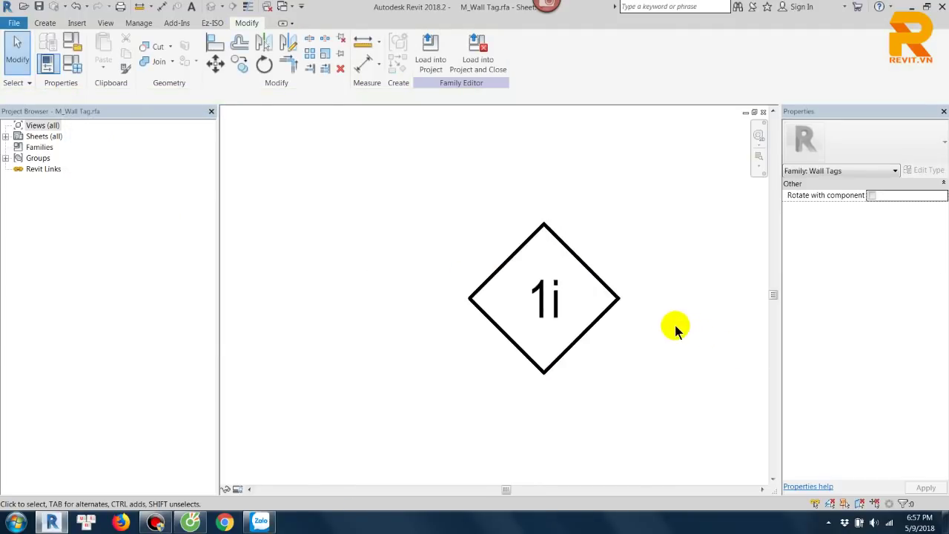
left_click(14, 25)
mouse_move(43, 178)
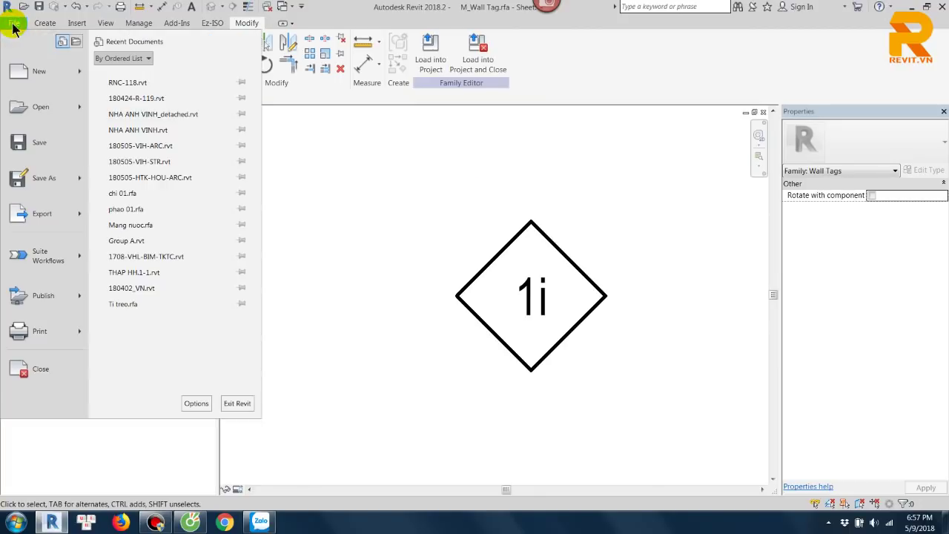
left_click(151, 129)
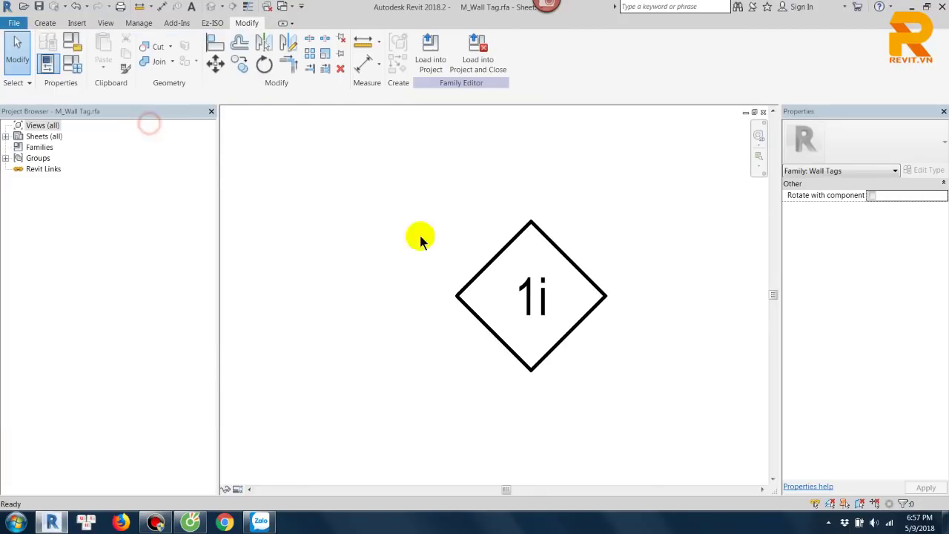
left_click(224, 232)
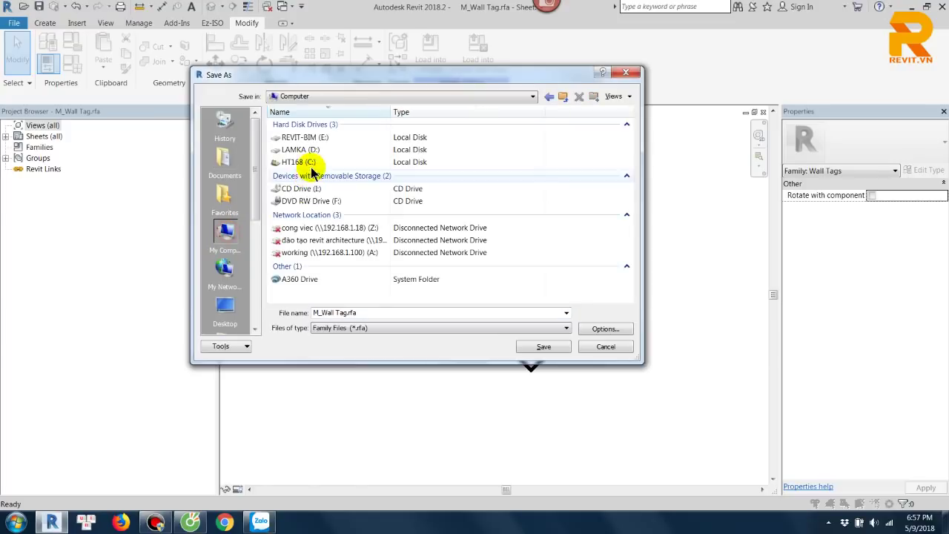
double_click(308, 146)
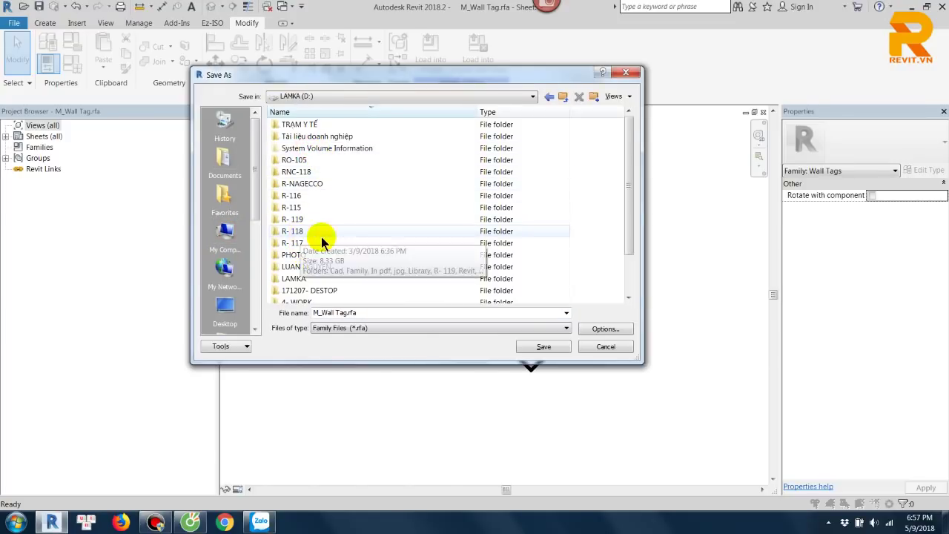
left_click(296, 278)
scroll(298, 276, "down", 2)
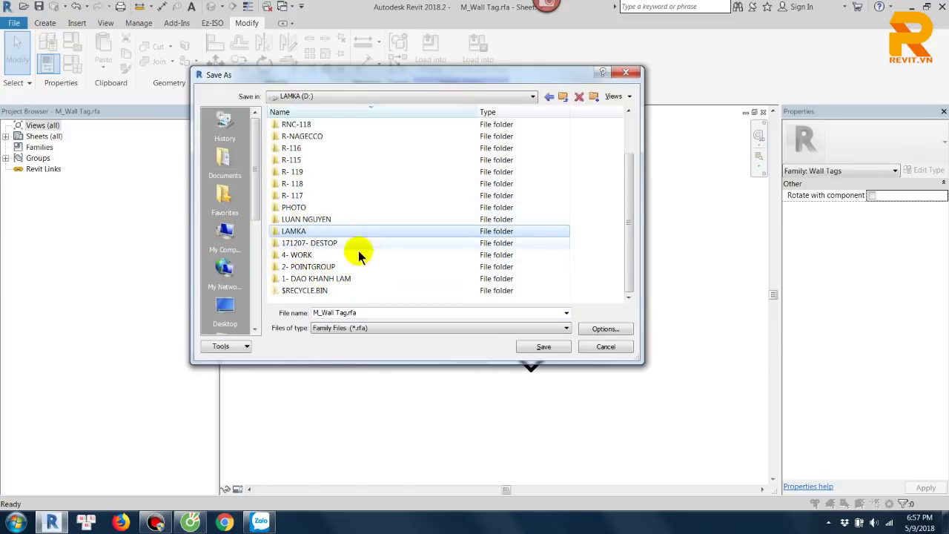
scroll(301, 185, "up", 2)
left_click(305, 173)
double_click(305, 173)
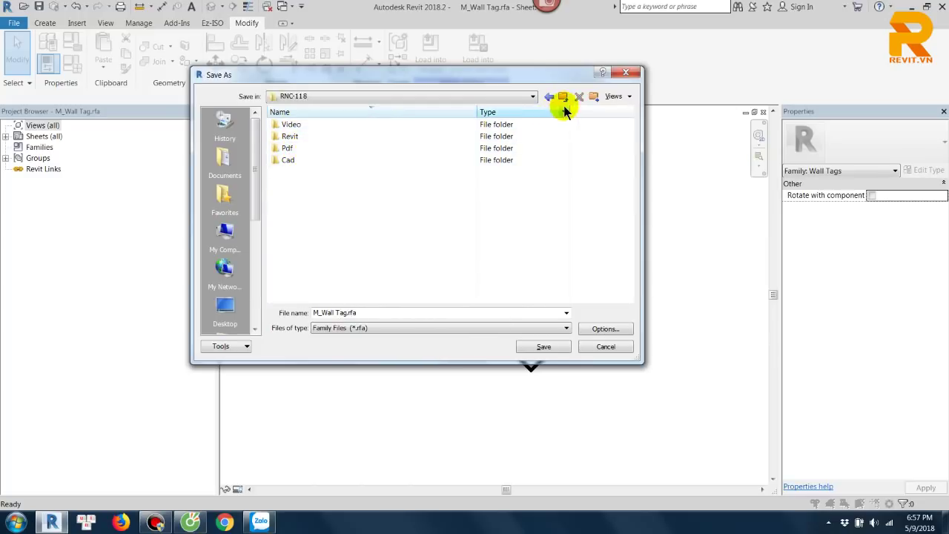
double_click(298, 135)
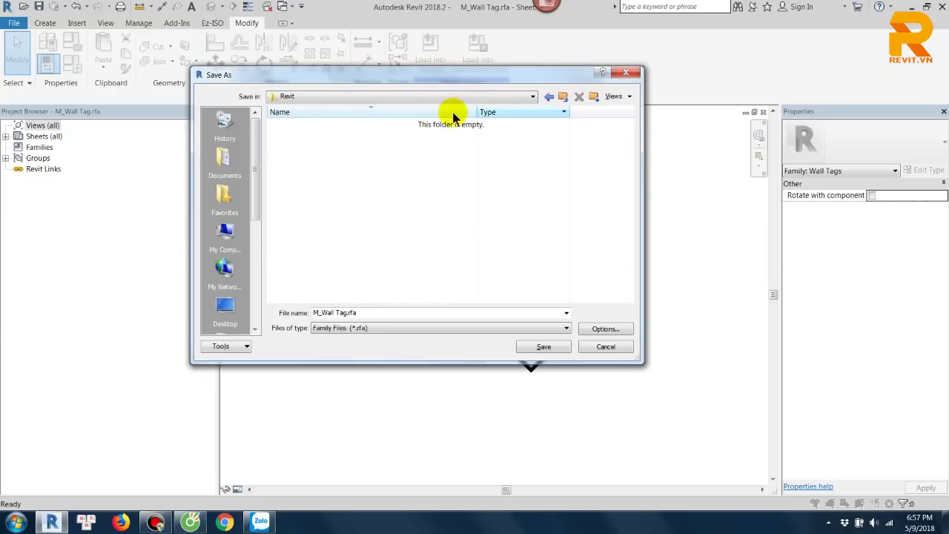
Step: Create a new Family folder in RNC-118 and save M_Wall Tag.rfa into it
left_click(563, 96)
left_click(593, 96)
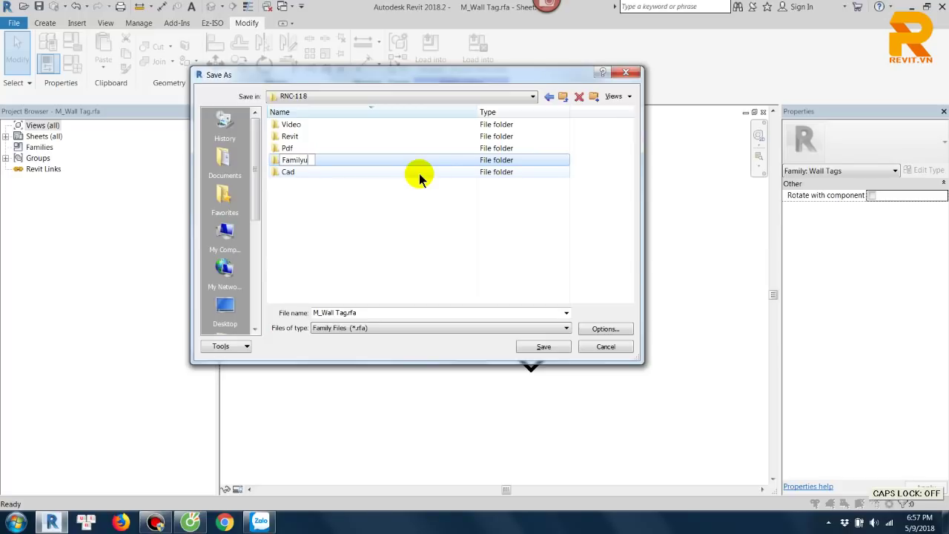
left_click(366, 218)
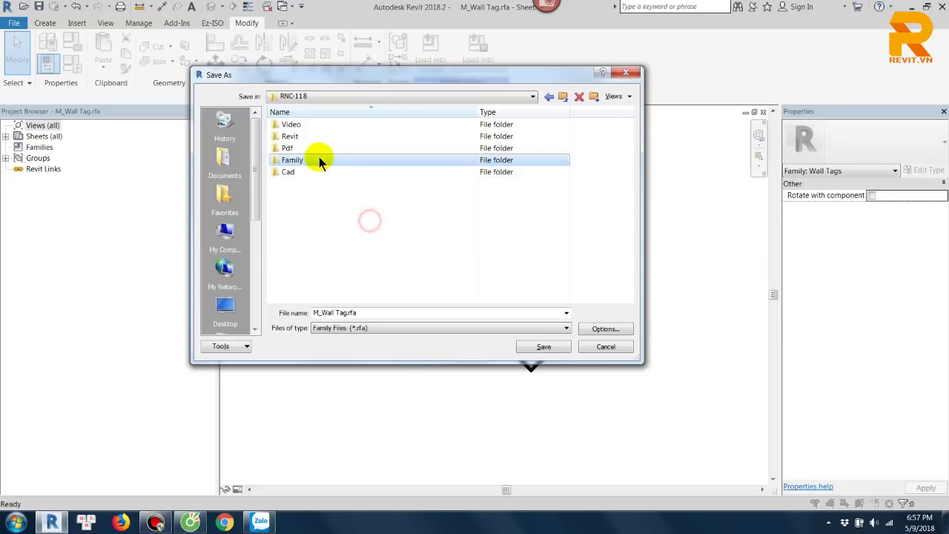
double_click(317, 157)
left_click(545, 349)
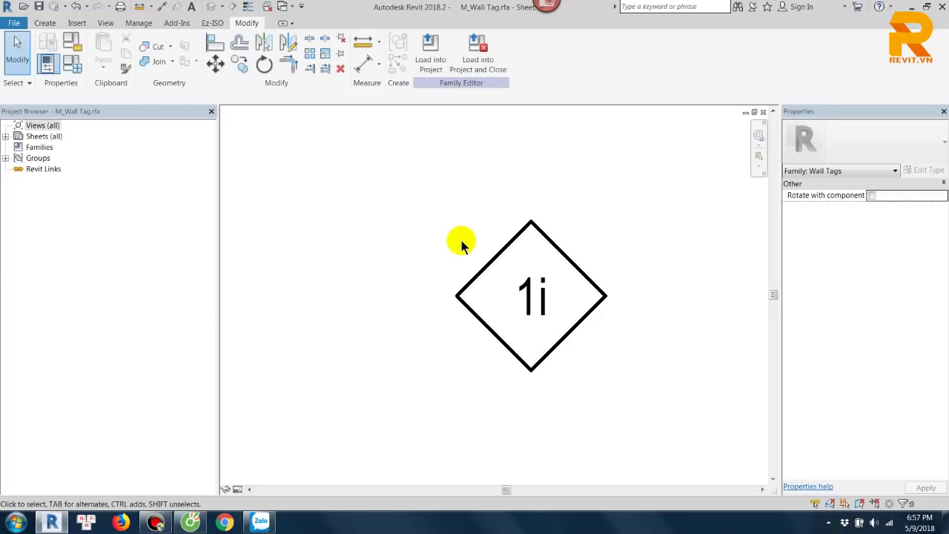
scroll(463, 245, "down", 1)
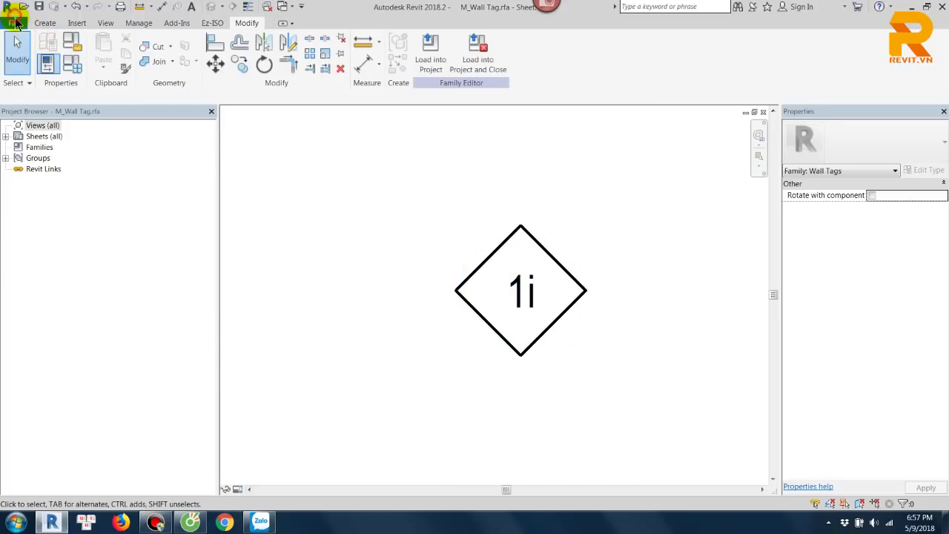
Step: Save the family as M_Wall Tag-VK.rfa and load it into the RNC-118 project
left_click(15, 23)
mouse_move(44, 178)
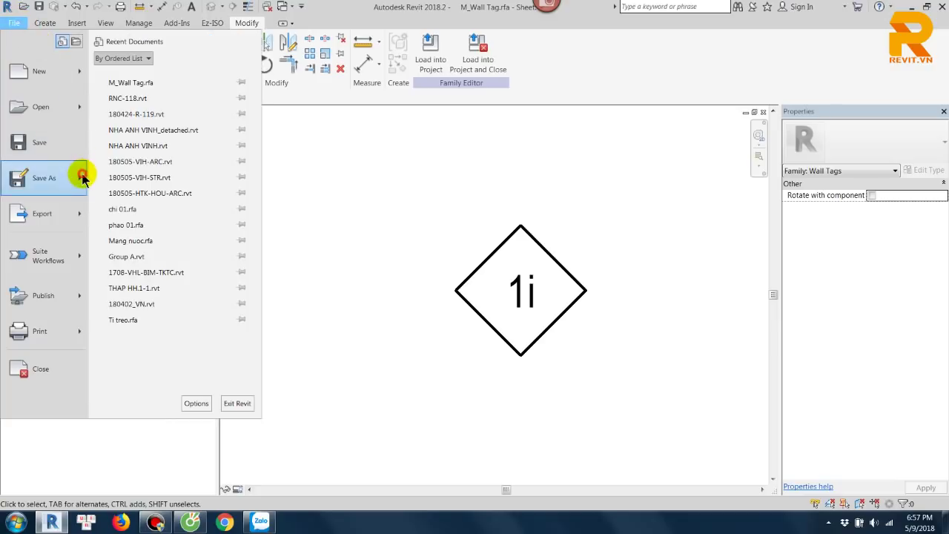
left_click(146, 135)
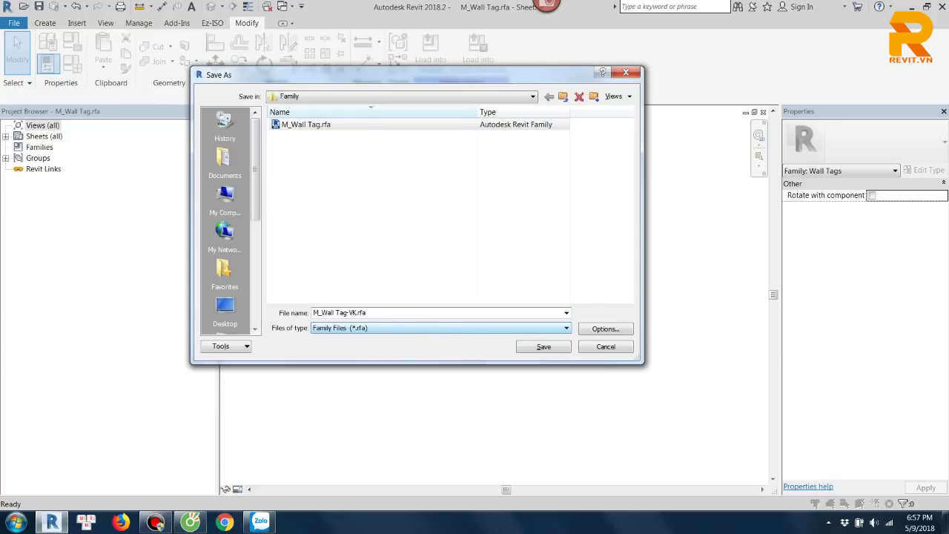
left_click(541, 349)
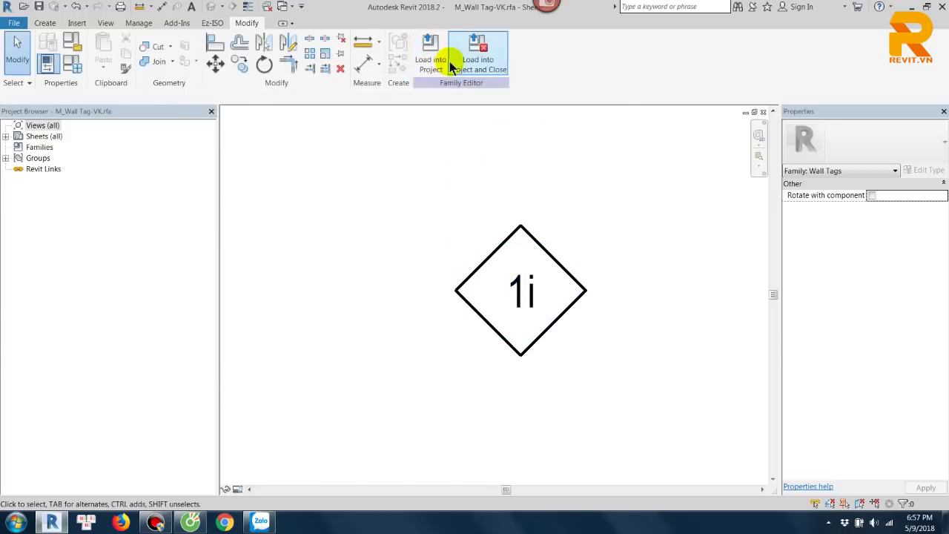
left_click(450, 68)
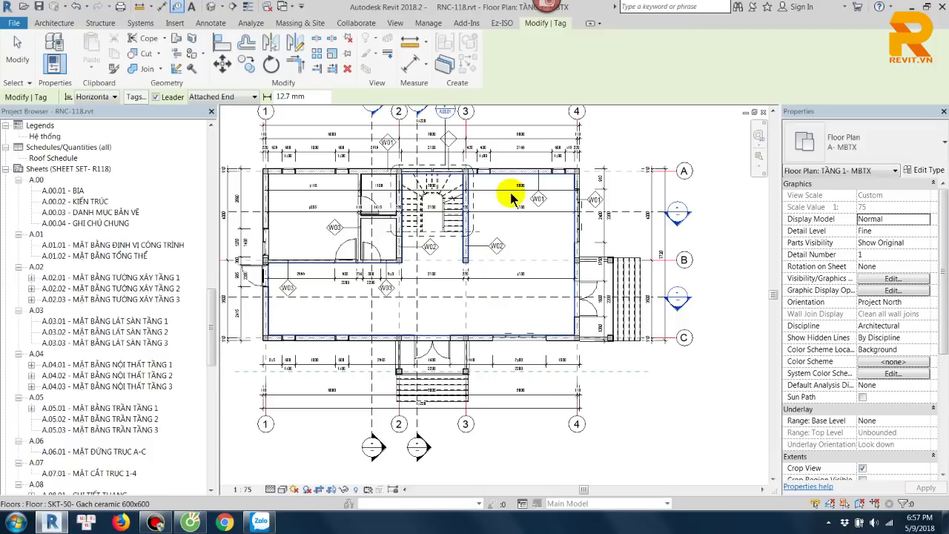
Step: Close the reopened tag family without saving, then list the curtain-wall tag's types, including M_Wall Tag-VK 8mm and 12mm
scroll(459, 157, "up", 2)
scroll(449, 222, "up", 2)
left_click(450, 245)
key("Escape")
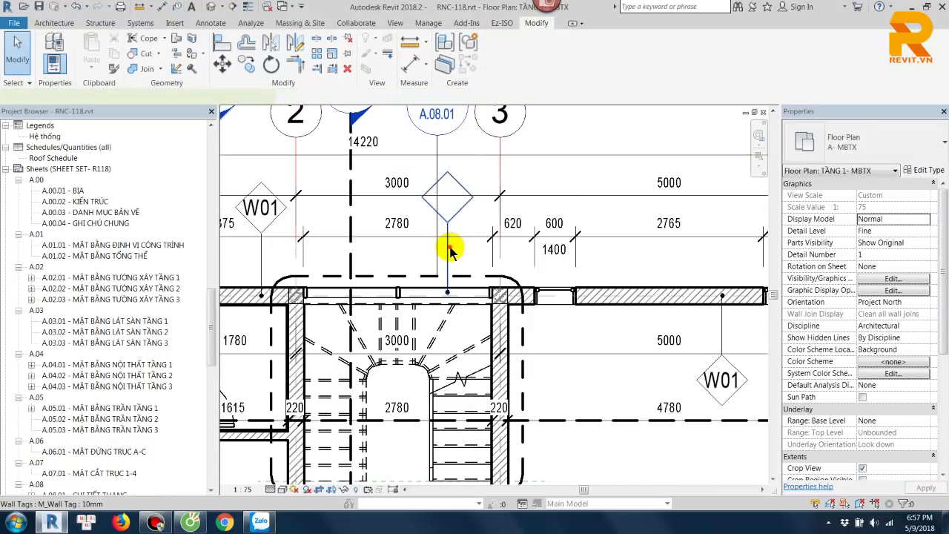
double_click(461, 226)
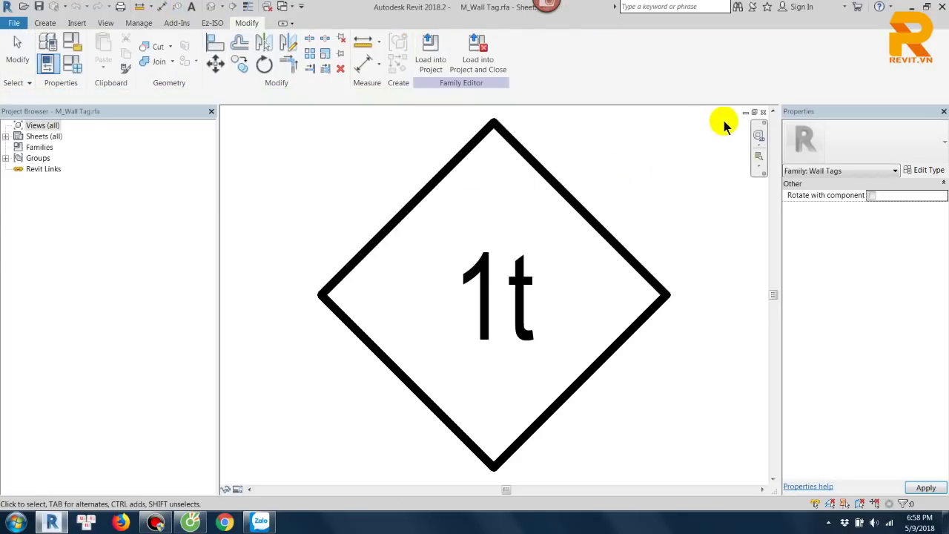
left_click(761, 115)
left_click(515, 269)
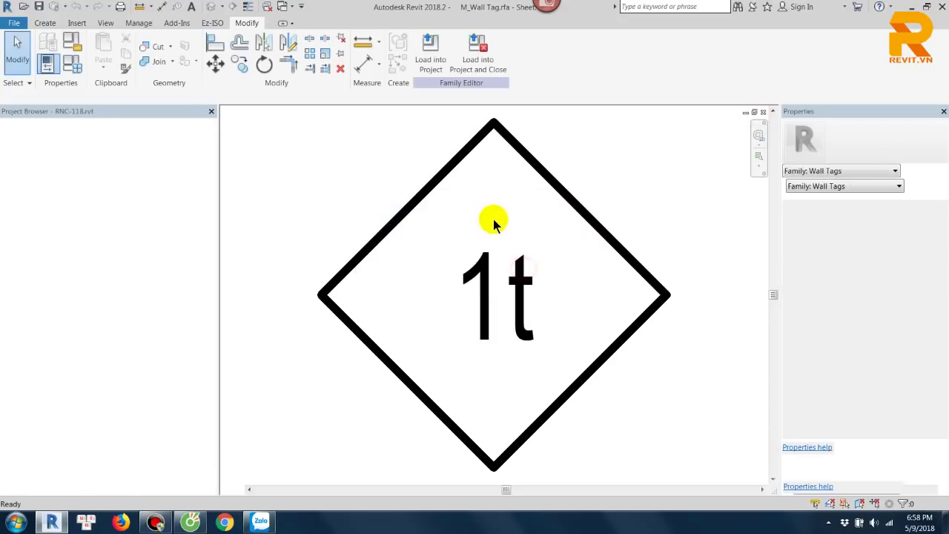
left_click(449, 256)
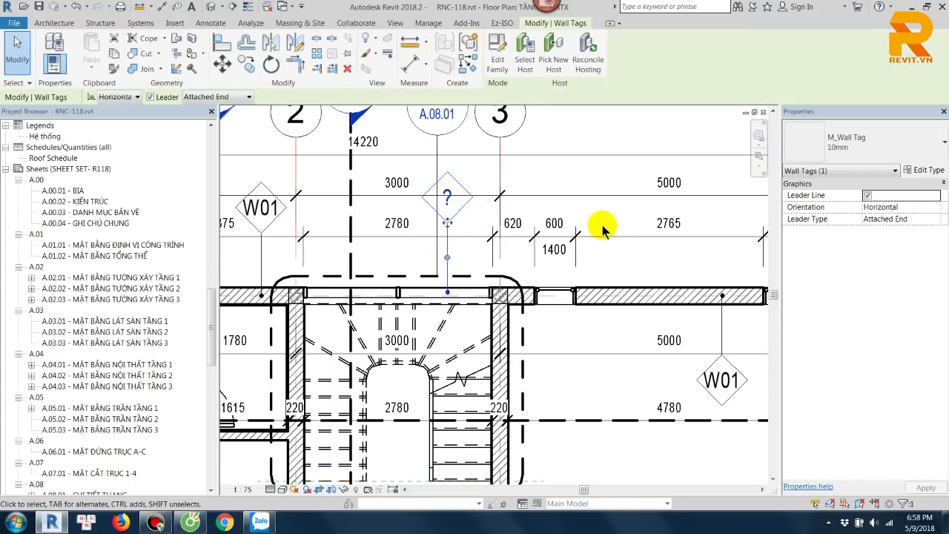
left_click(861, 156)
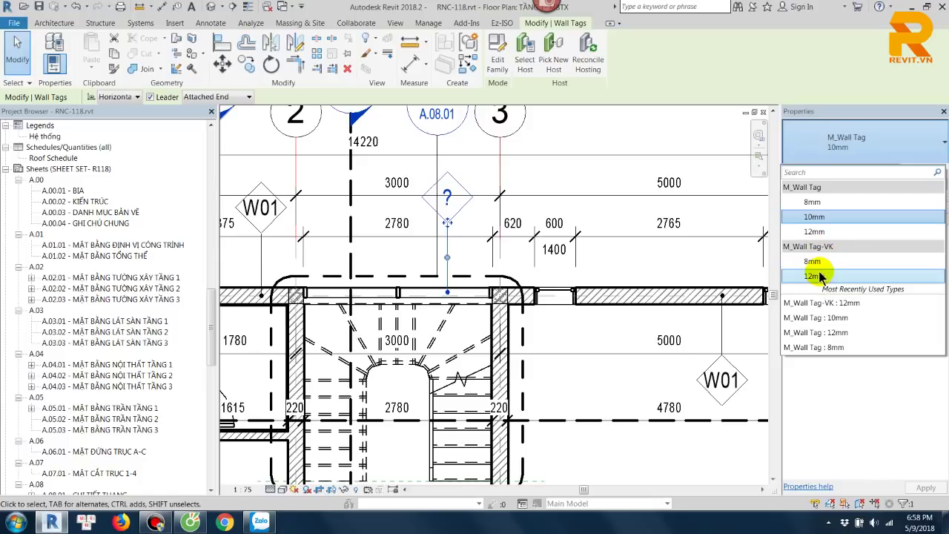
Step: Switch the tag to M_Wall Tag-VK 8mm and duplicate that type as 10mm with width 10
left_click(820, 267)
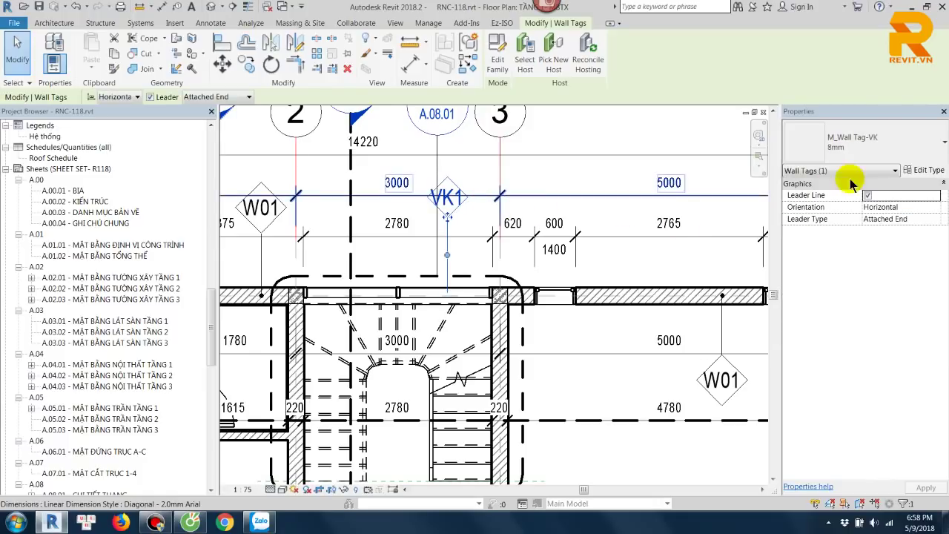
left_click(919, 170)
left_click(908, 89)
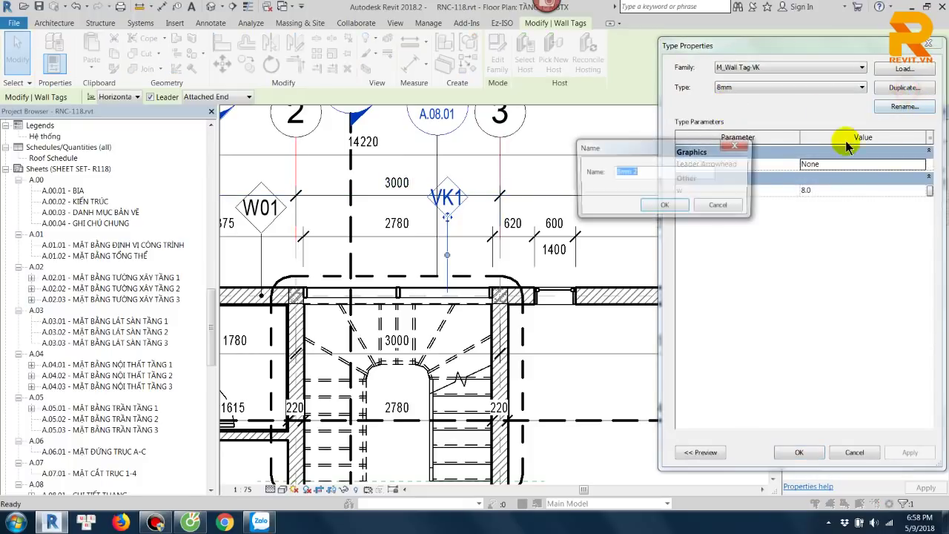
left_click_drag(636, 173, 590, 175)
type("10")
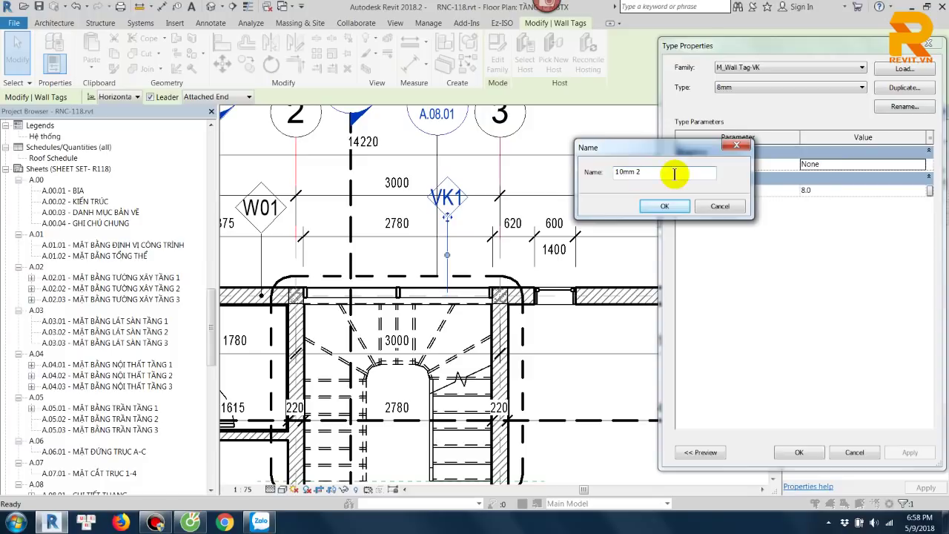
left_click(671, 204)
type("10")
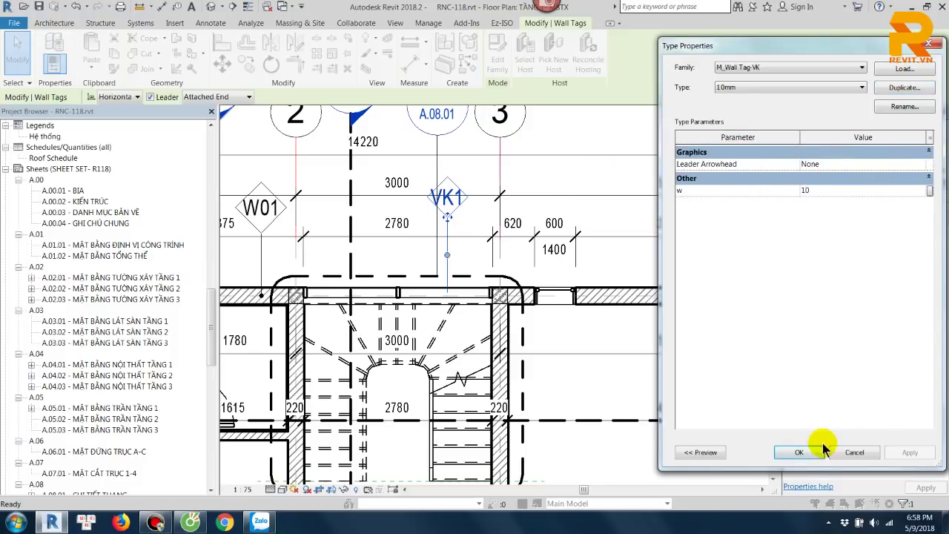
left_click(801, 451)
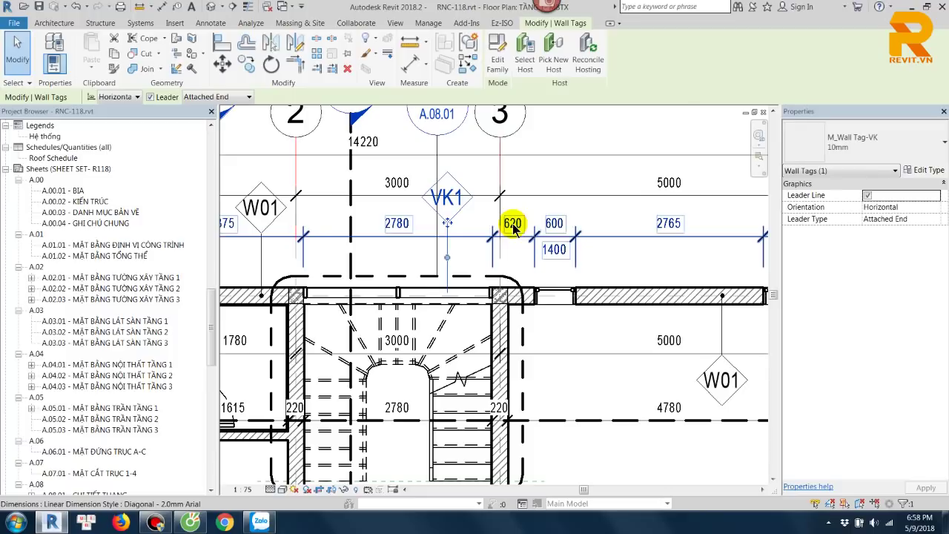
Step: Set the VK1 tag back to the M_Wall Tag-VK 8mm type and review the type list
left_click(925, 172)
left_click(762, 74)
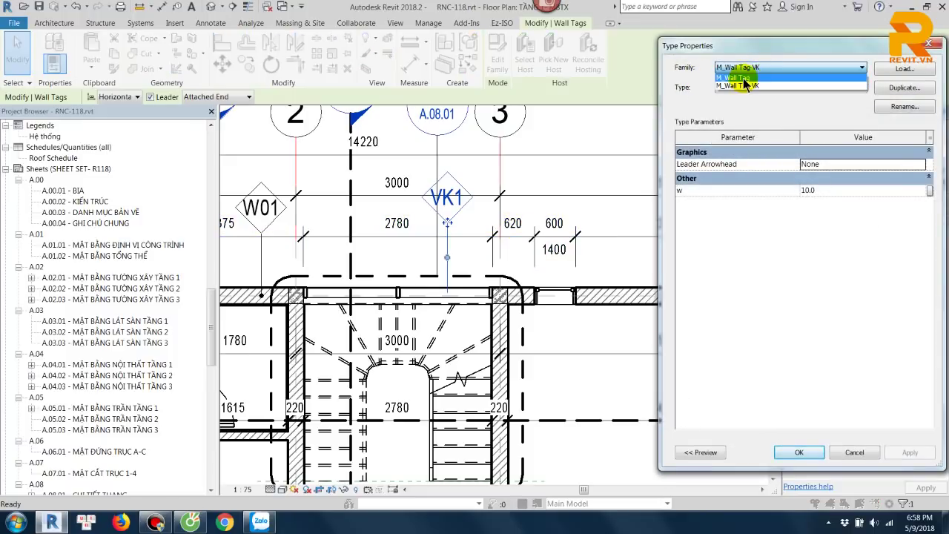
left_click(744, 85)
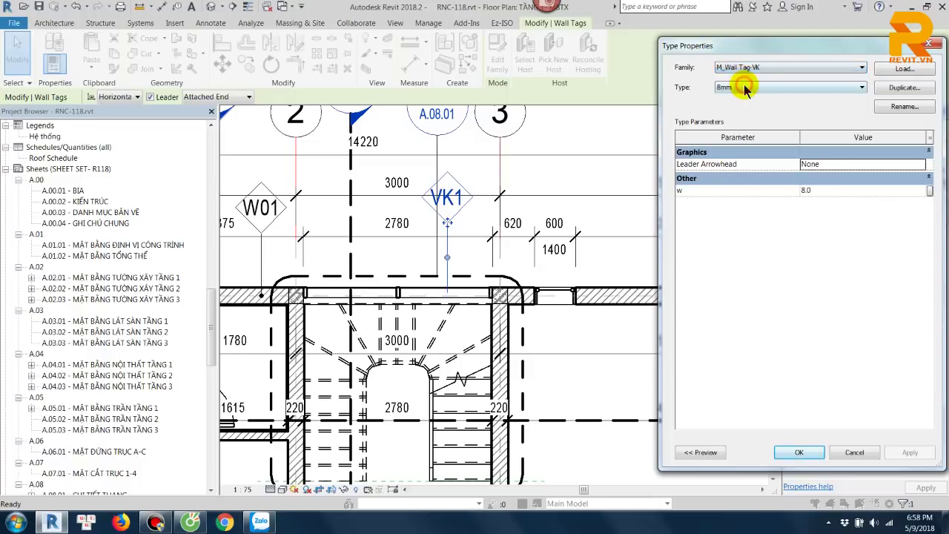
left_click(742, 88)
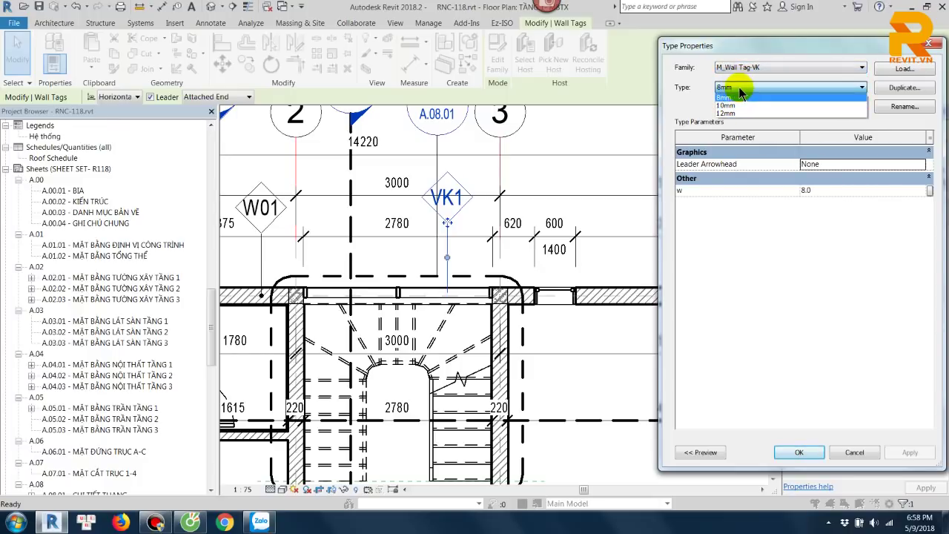
left_click(739, 87)
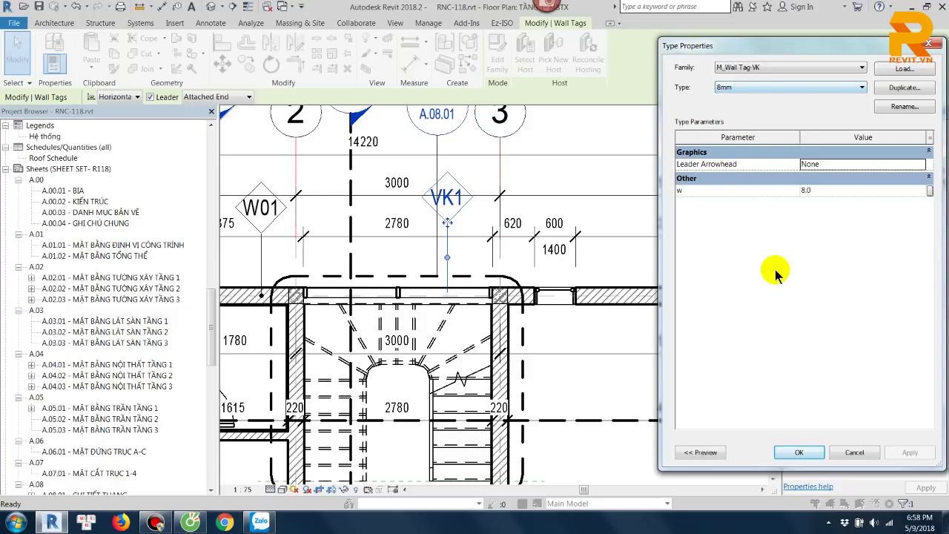
left_click(798, 452)
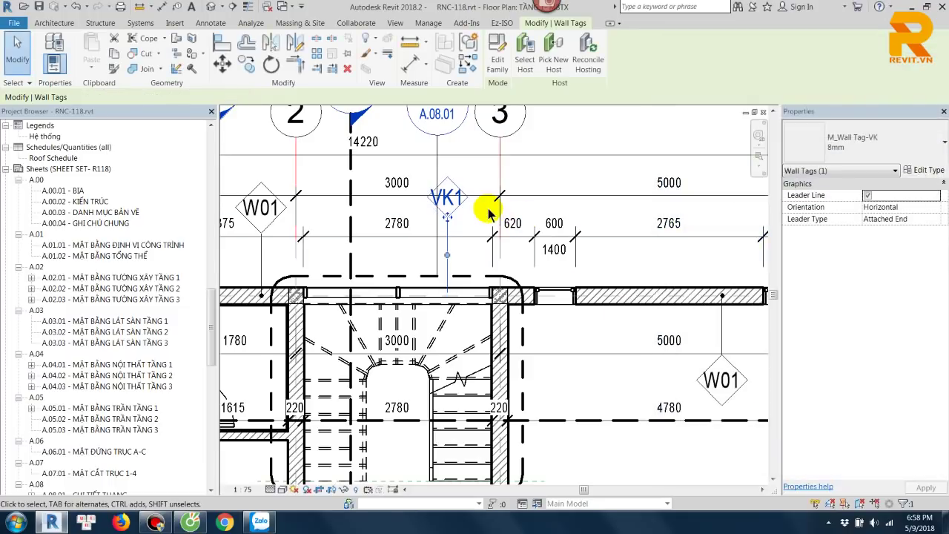
left_click(786, 147)
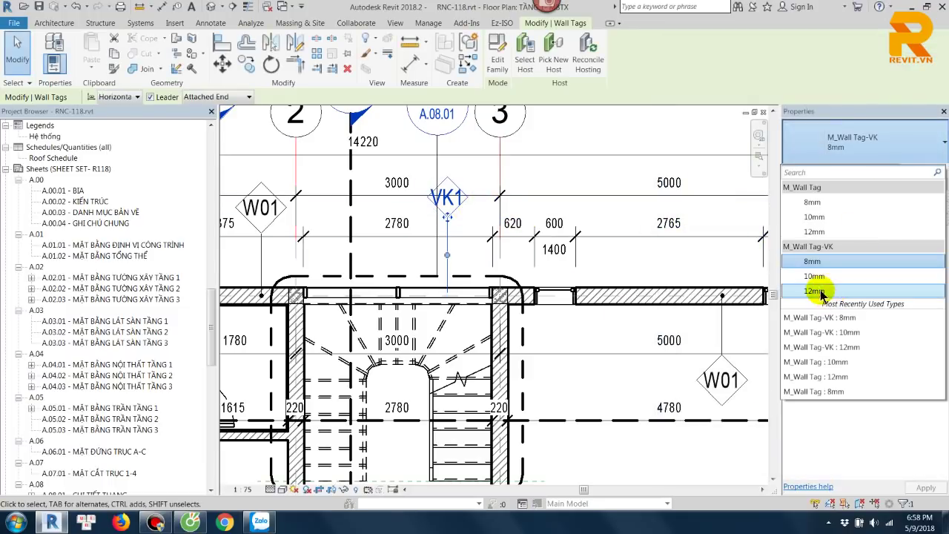
Step: Switch the VK1 tag to a larger M_Wall Tag-VK type and clear the selection
left_click(804, 281)
left_click(582, 166)
scroll(474, 204, "down", 3)
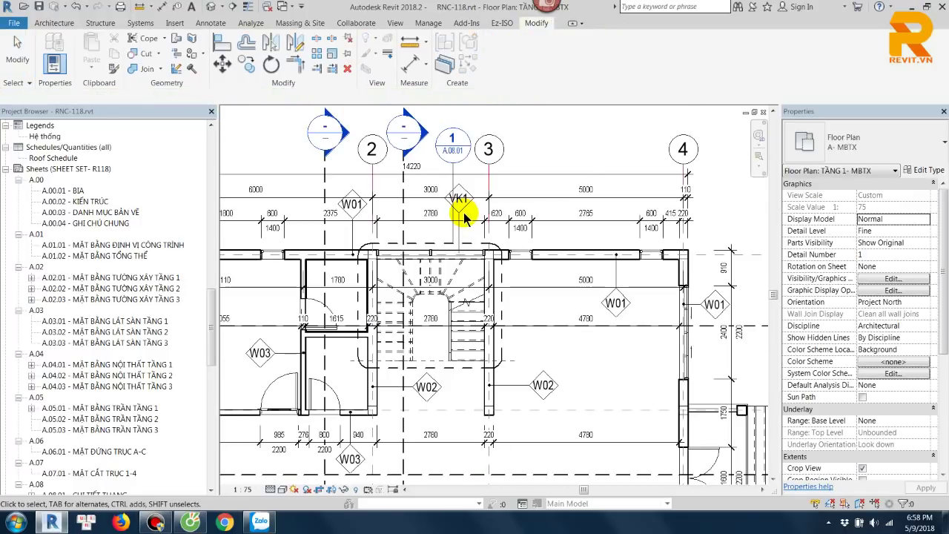
scroll(704, 319, "up", 2)
scroll(483, 275, "down", 1)
scroll(475, 307, "up", 2)
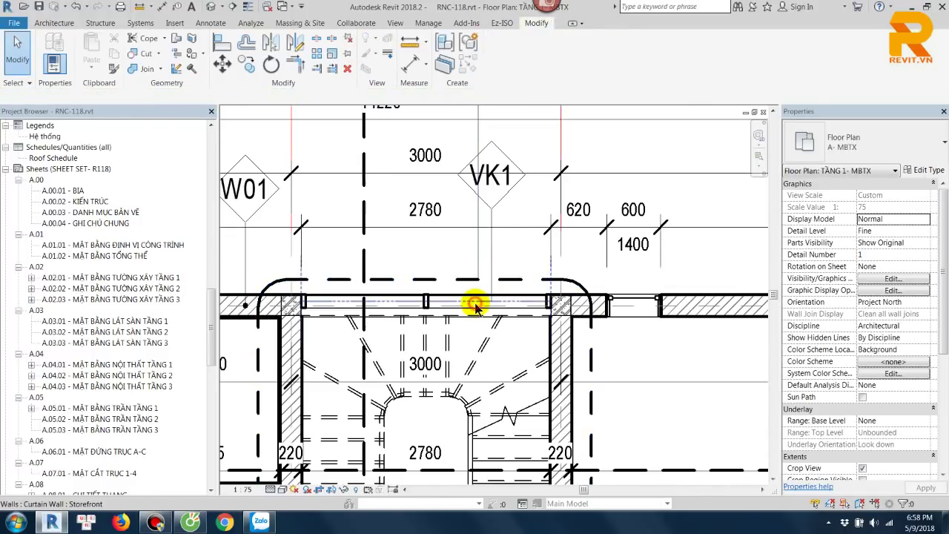
Step: Draw a similar 920 mm Storefront curtain wall into the north wall right of VK1
left_click(475, 307)
middle_click_drag(475, 306, 354, 314)
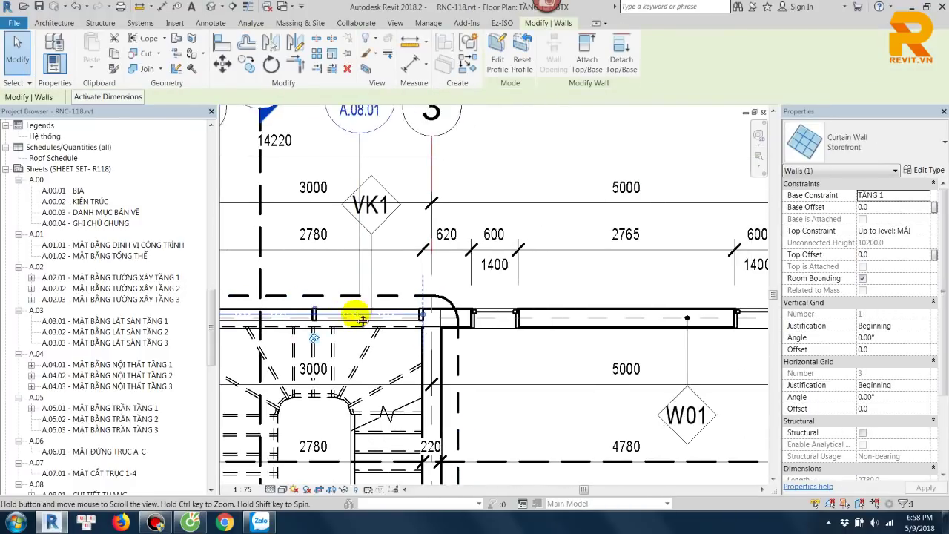
left_click(469, 67)
left_click(552, 318)
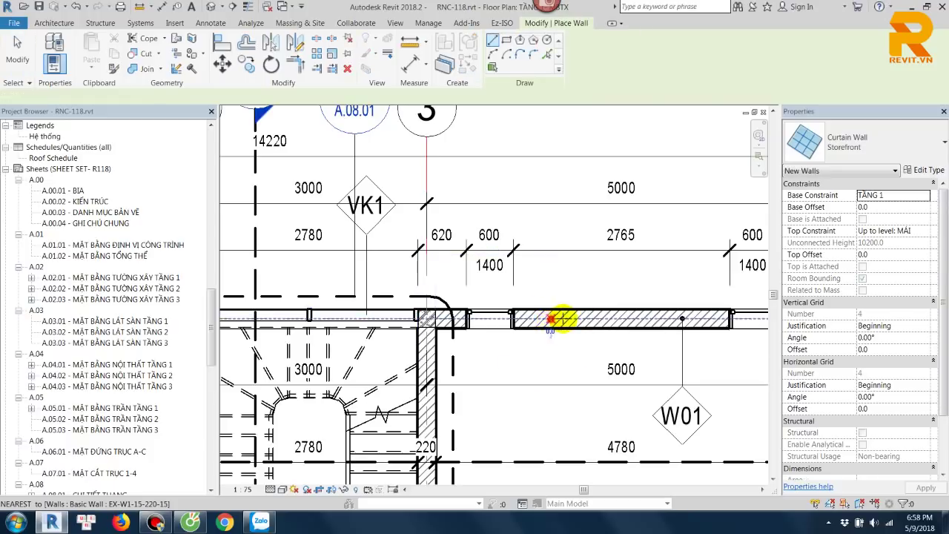
left_click(622, 317)
key("Escape")
key("Escape")
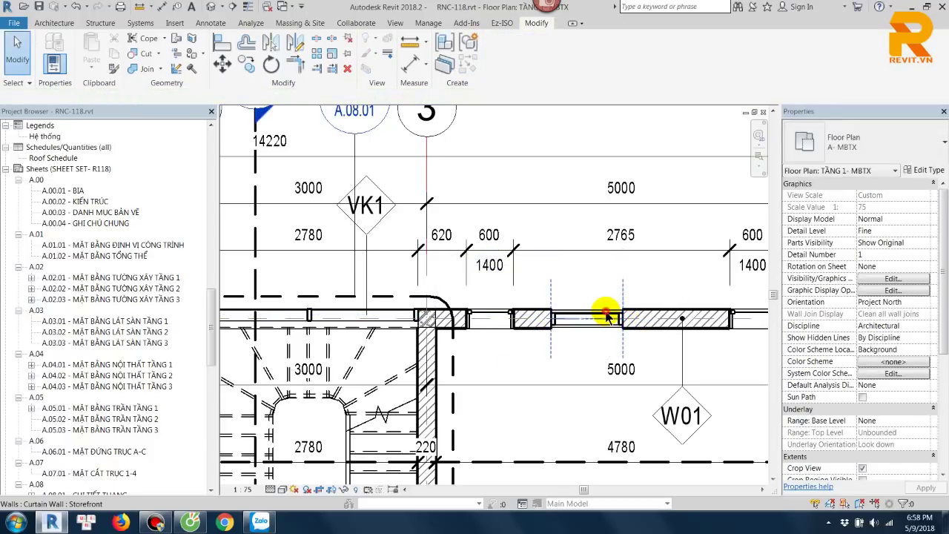
left_click(912, 153)
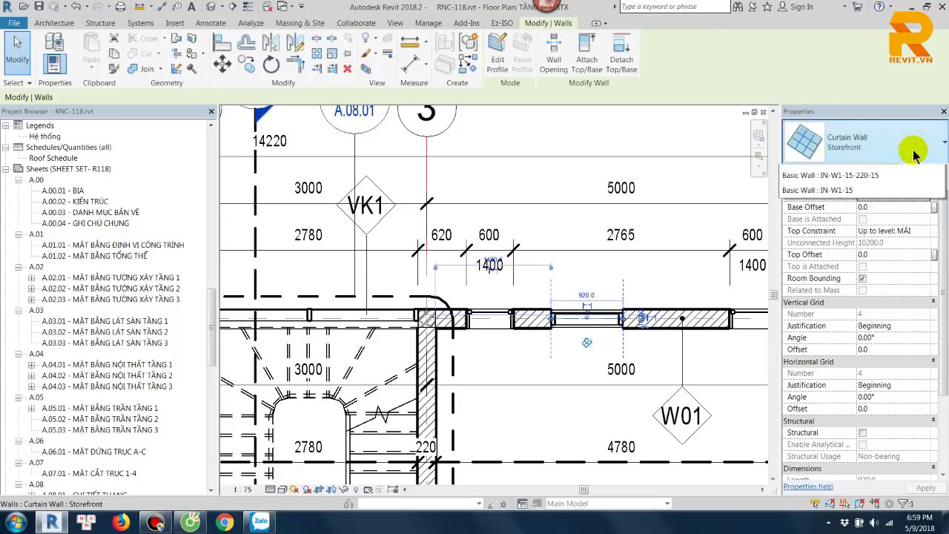
left_click(822, 338)
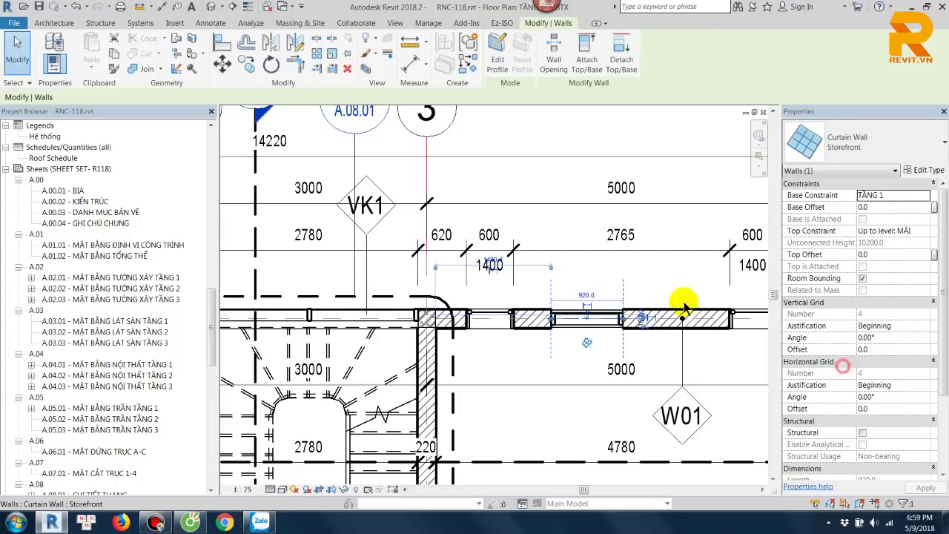
left_click(646, 289)
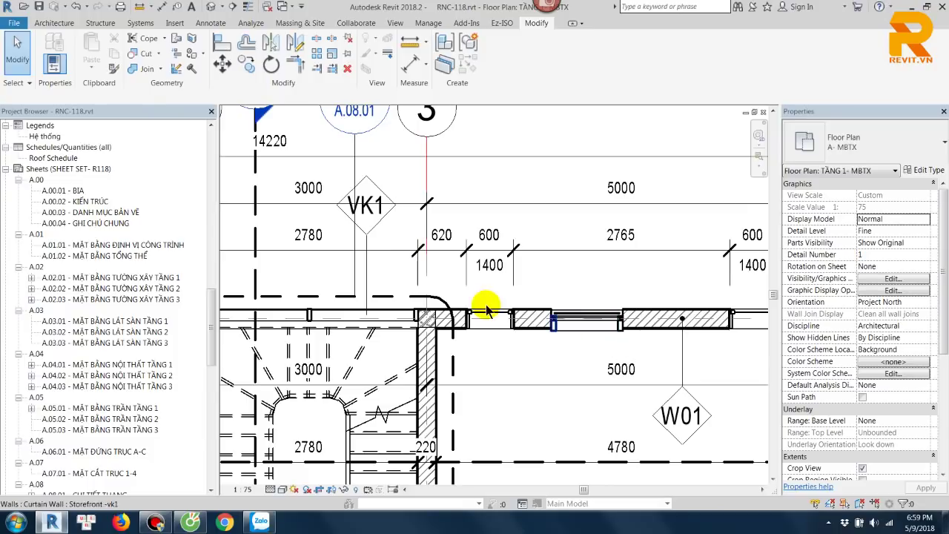
Step: Tag the new curtain wall with TG and set its Mark to VK2
key("t")
key("g")
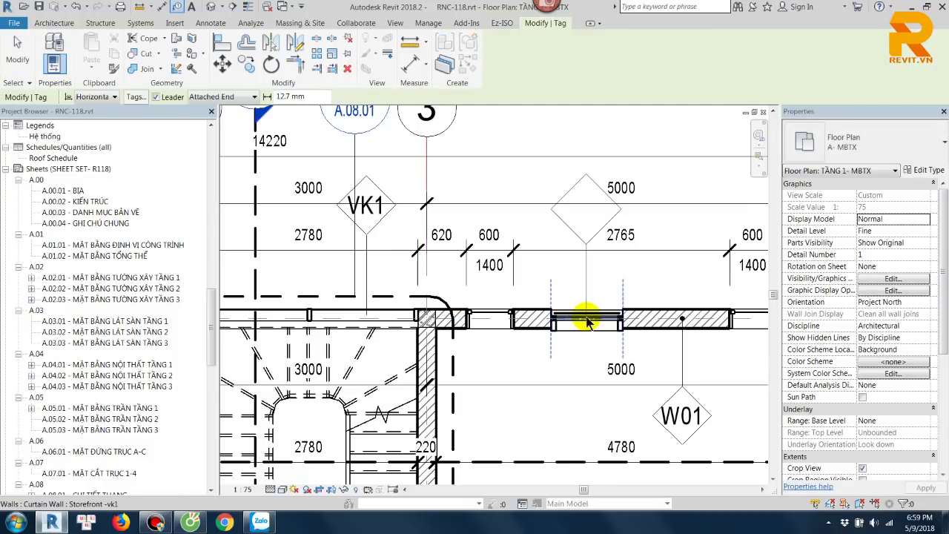
key("Escape")
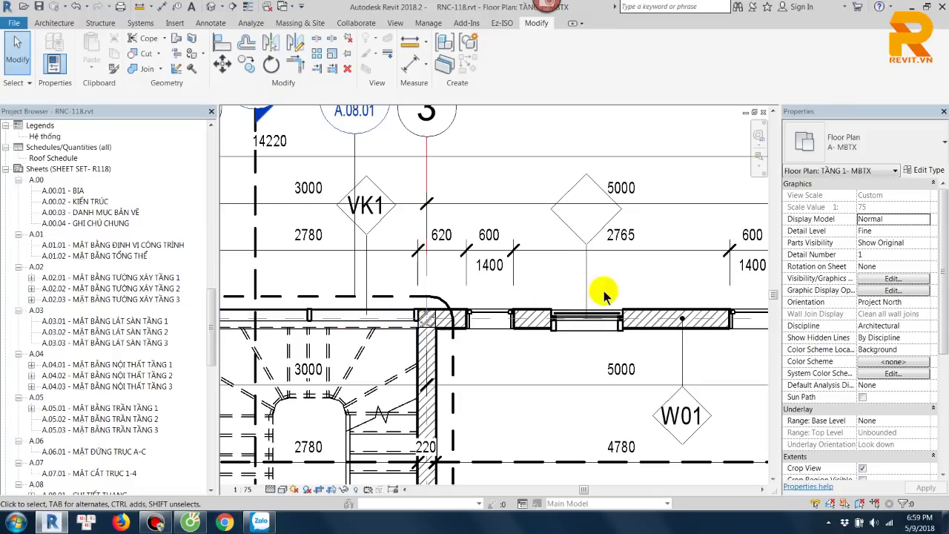
left_click(600, 321)
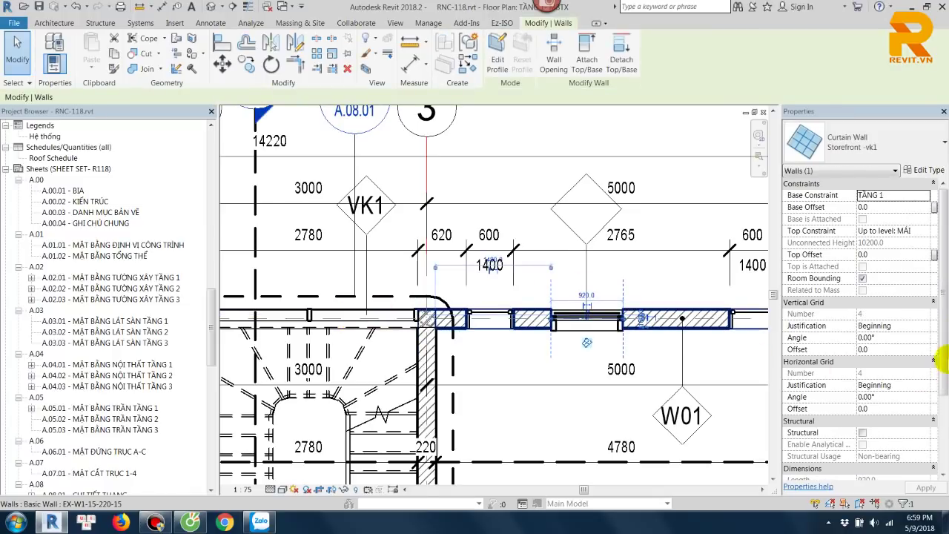
scroll(911, 408, "down", 3)
scroll(911, 407, "down", 3)
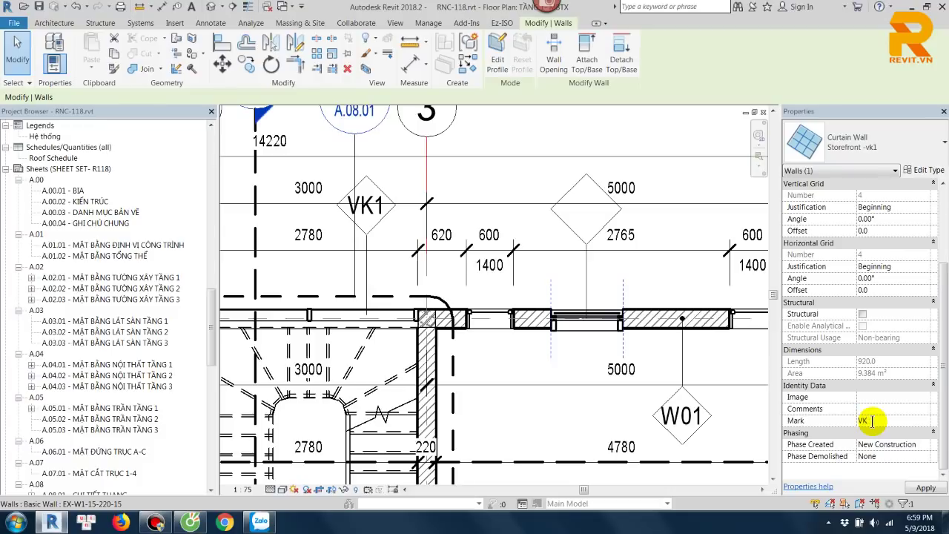
key("Escape")
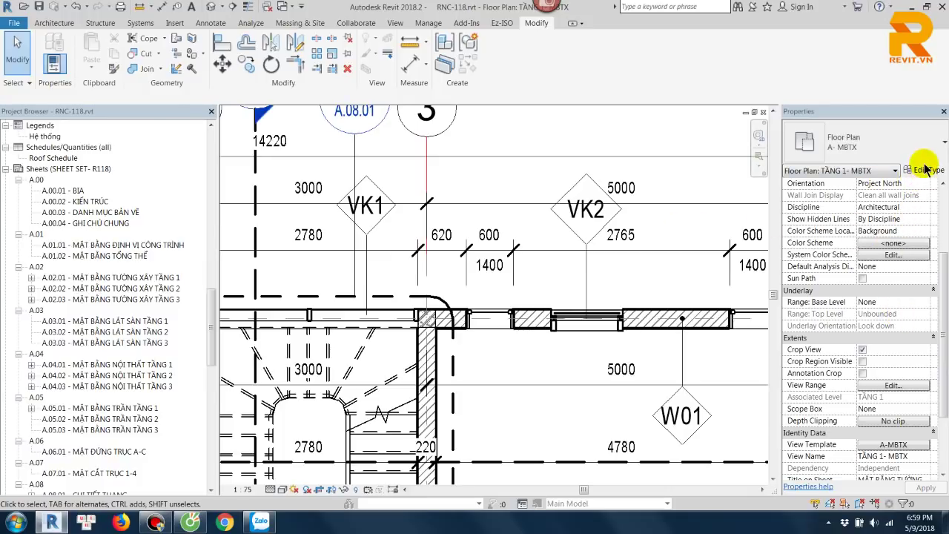
Step: Check the VK2 tag's type and select the basic wall hosting both curtain walls
left_click(585, 270)
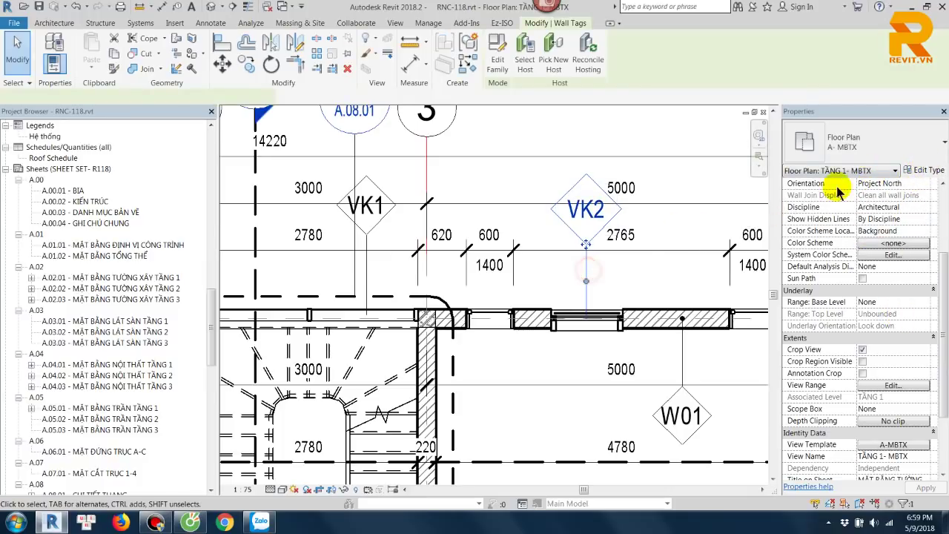
left_click(890, 195)
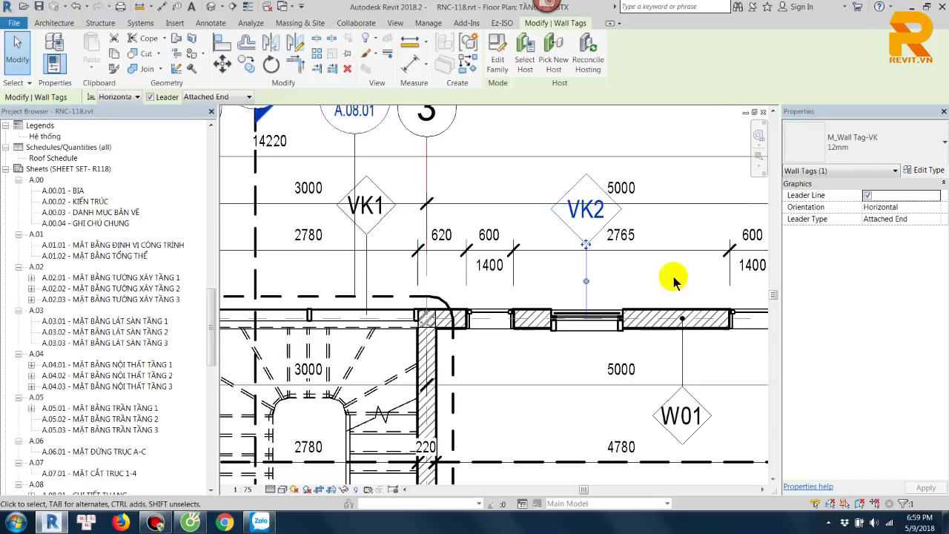
left_click(647, 296)
left_click(653, 314)
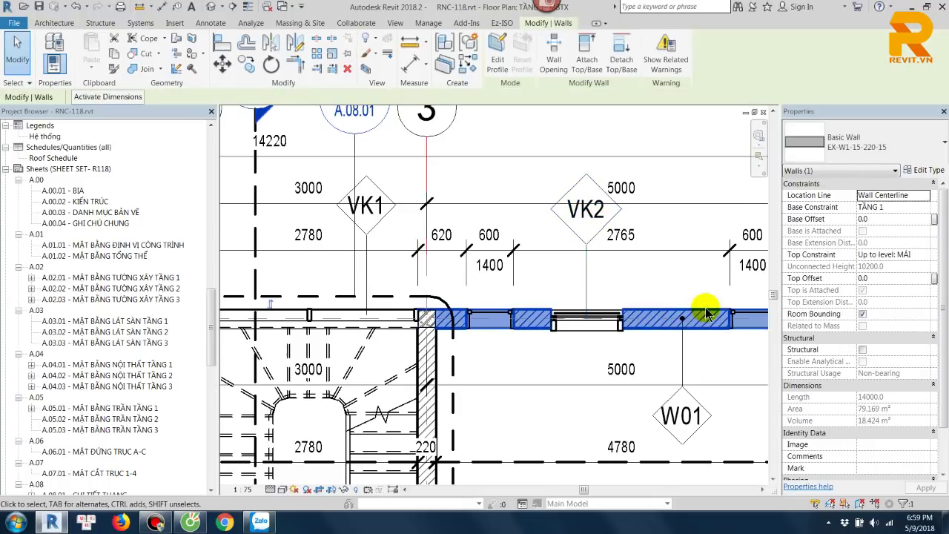
scroll(940, 201, "down", 2)
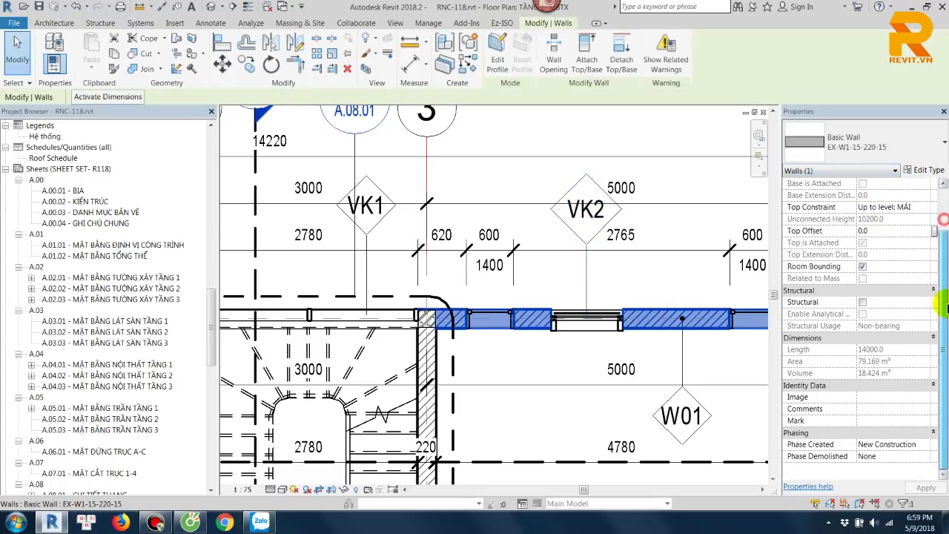
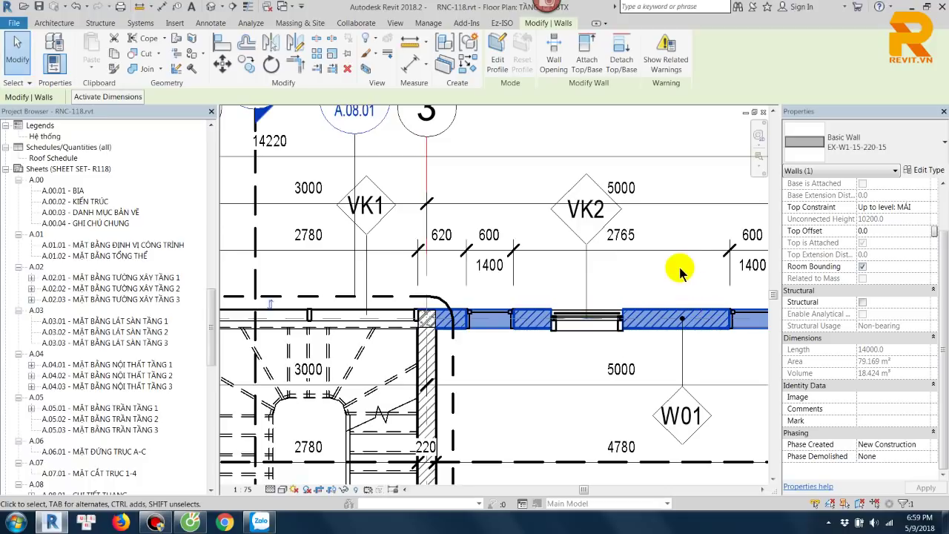
Step: Review the storefront wall's type properties, editing its Type Mark field before closing
left_click(344, 315)
left_click(923, 169)
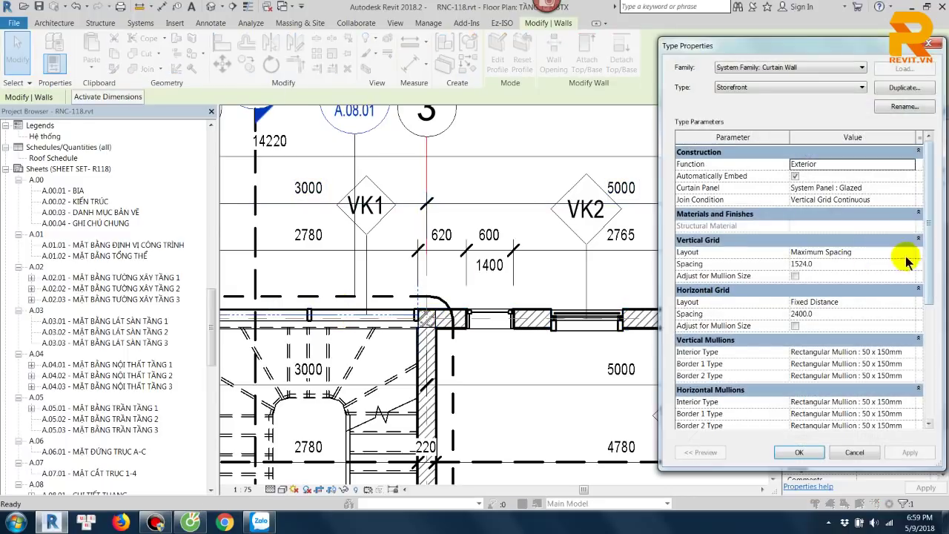
left_click_drag(931, 266, 932, 378)
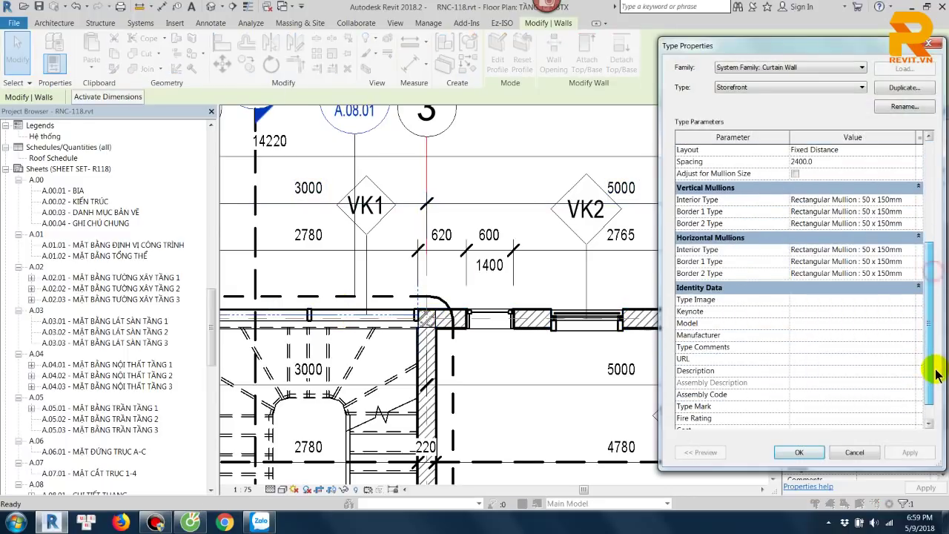
left_click(806, 409)
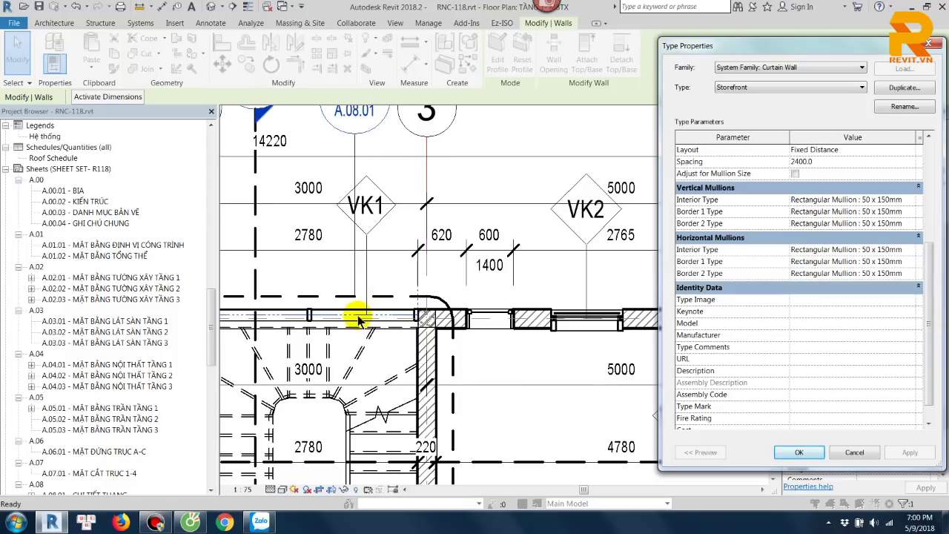
left_click(798, 452)
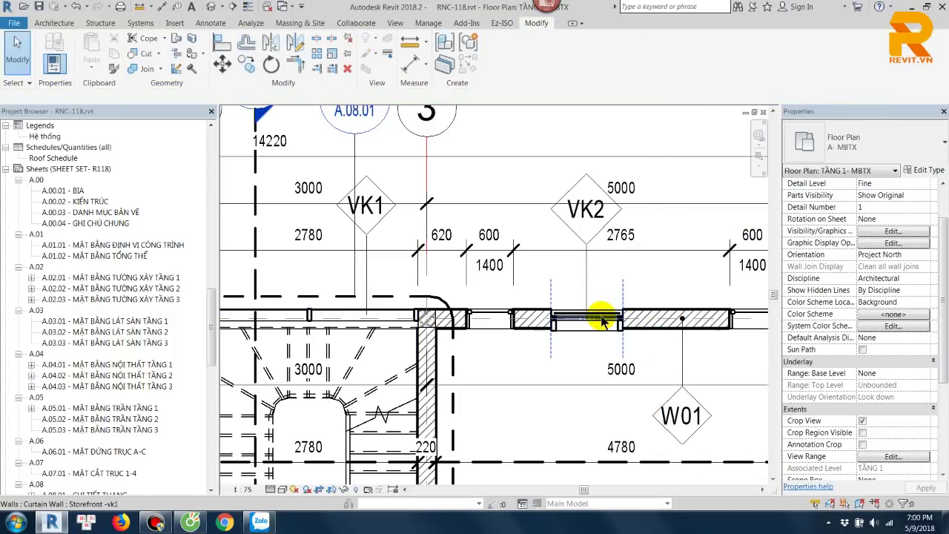
Step: Delete the old storefront segment and draw a new 1180-long one with Create Similar (CS)
left_click(603, 317)
key("Delete")
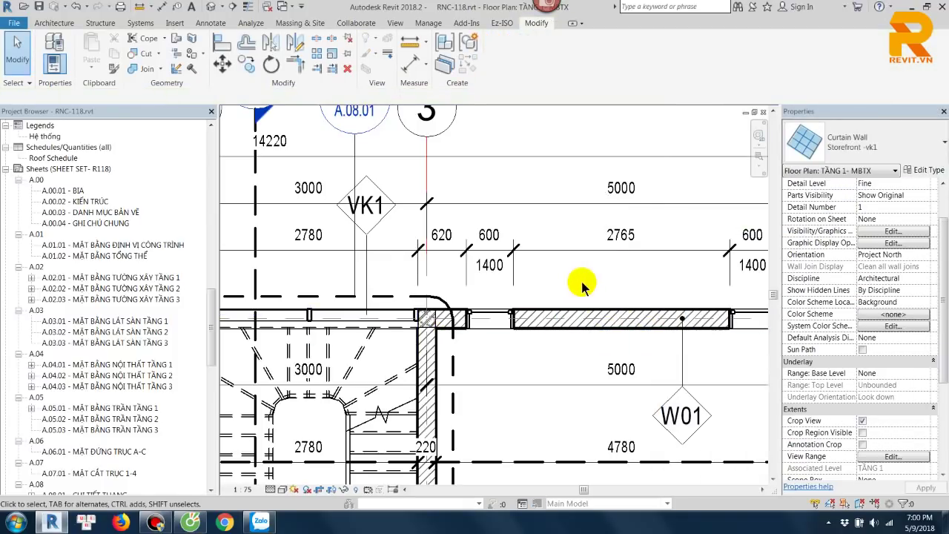
mouse_move(364, 320)
middle_mouse_down()
mouse_move(524, 325)
mouse_move(395, 324)
middle_mouse_up()
left_click(395, 321)
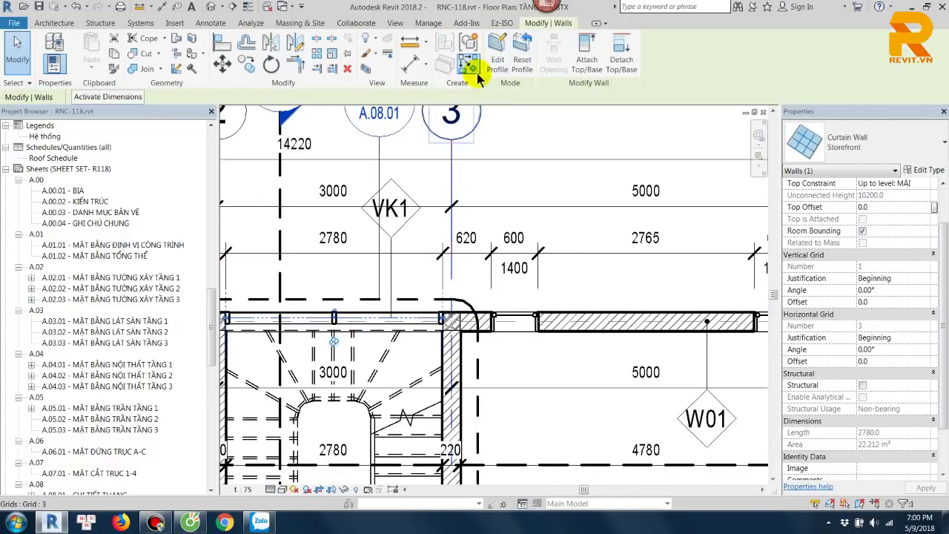
key("c")
key("s")
left_click(574, 319)
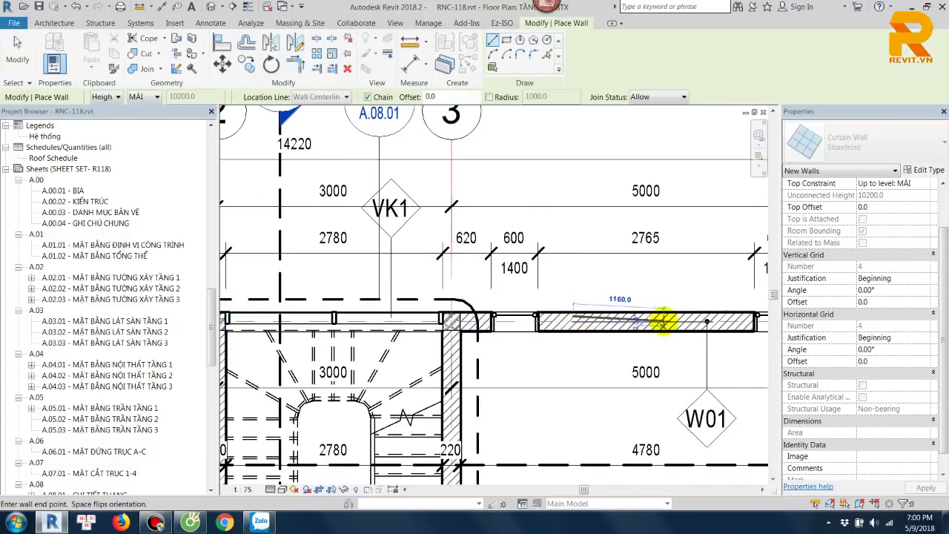
left_click(664, 319)
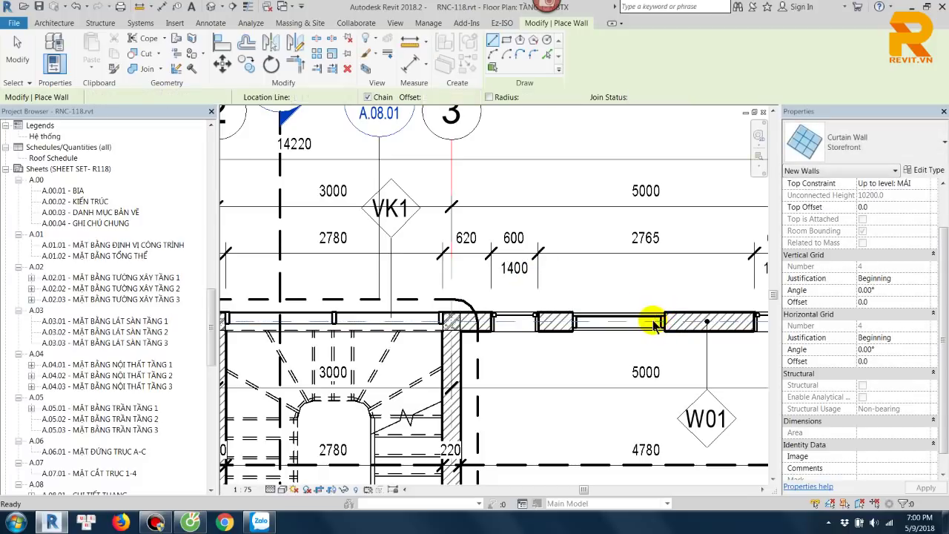
key("Escape")
key("Escape")
Step: Check the new storefront segment's length against the neighbouring wall segment
left_click(634, 326)
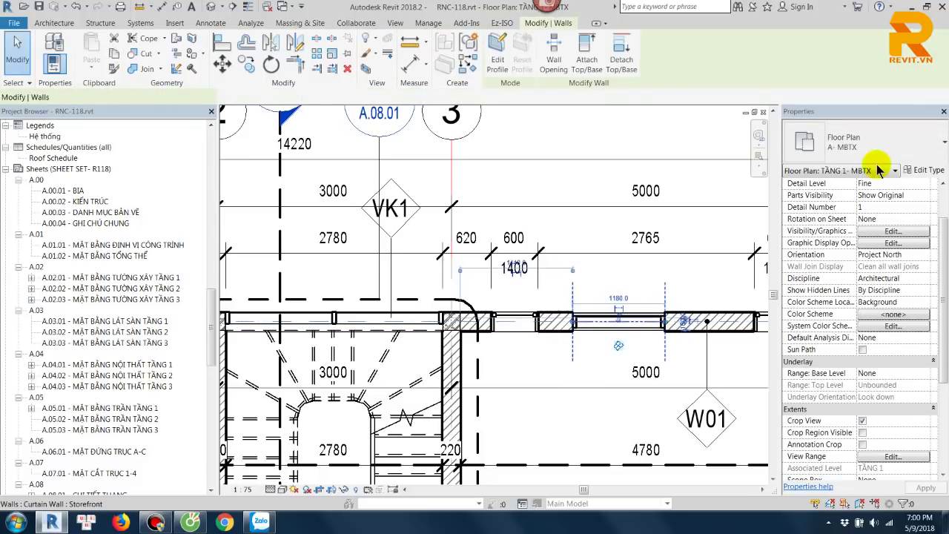
left_click(403, 314)
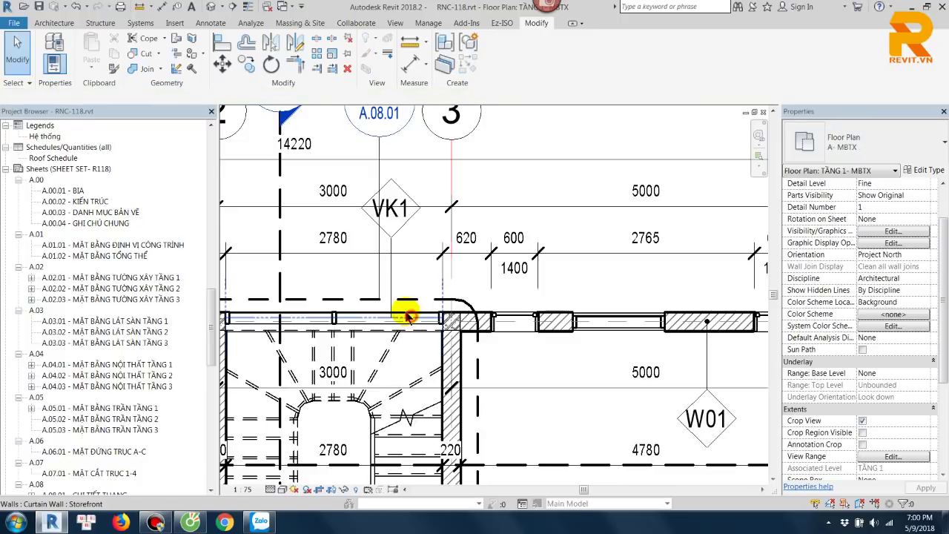
key("Escape")
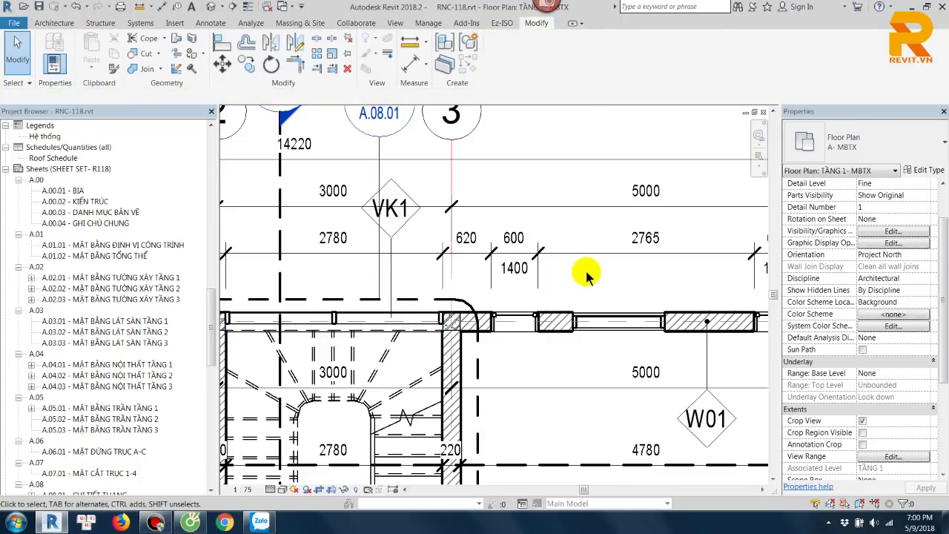
Step: Tag the new storefront segment with TG and change the tag label to VK2
key("t")
key("g")
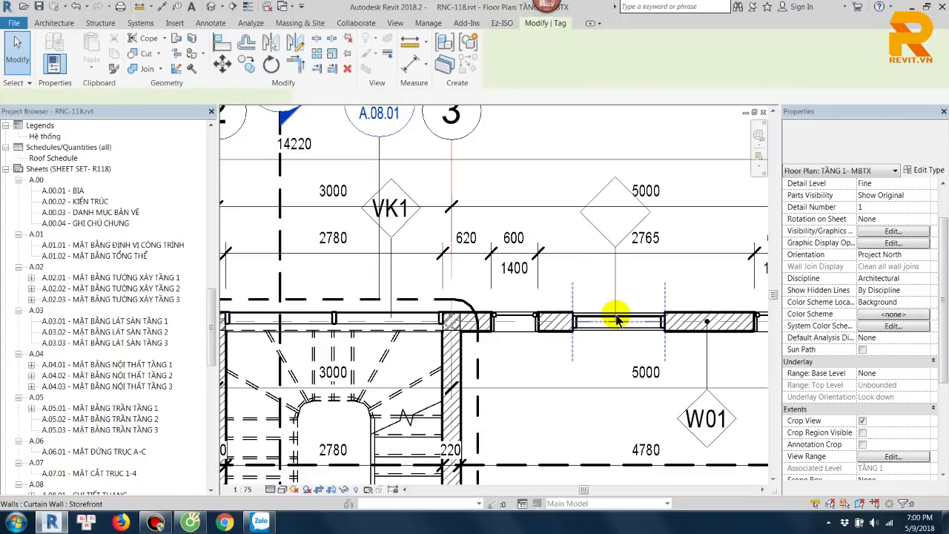
left_click(619, 245)
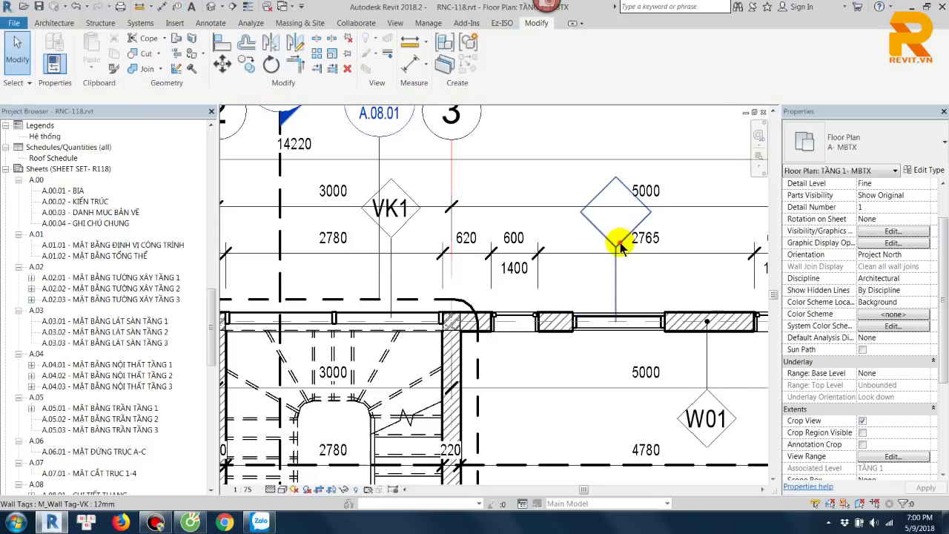
left_click(615, 214)
left_click(615, 214)
type("vk2")
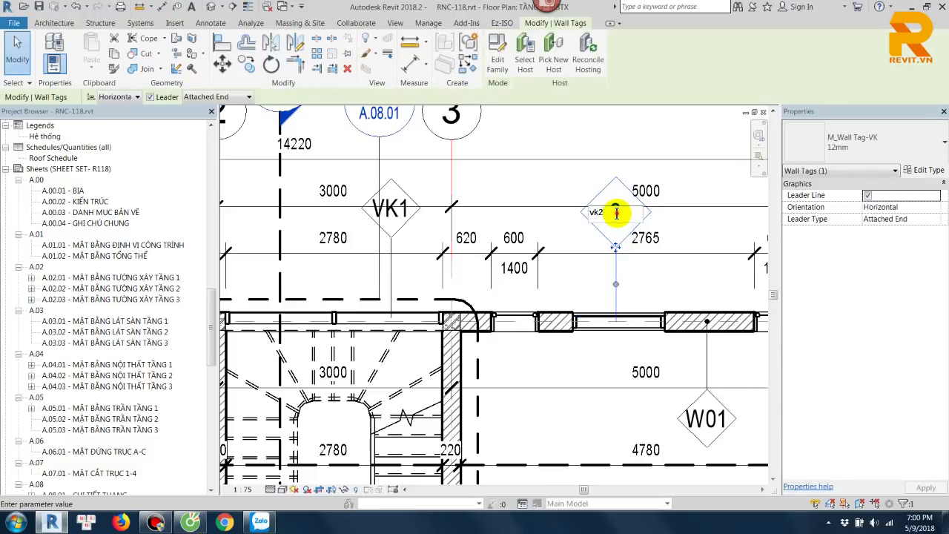
left_click_drag(616, 213, 535, 222)
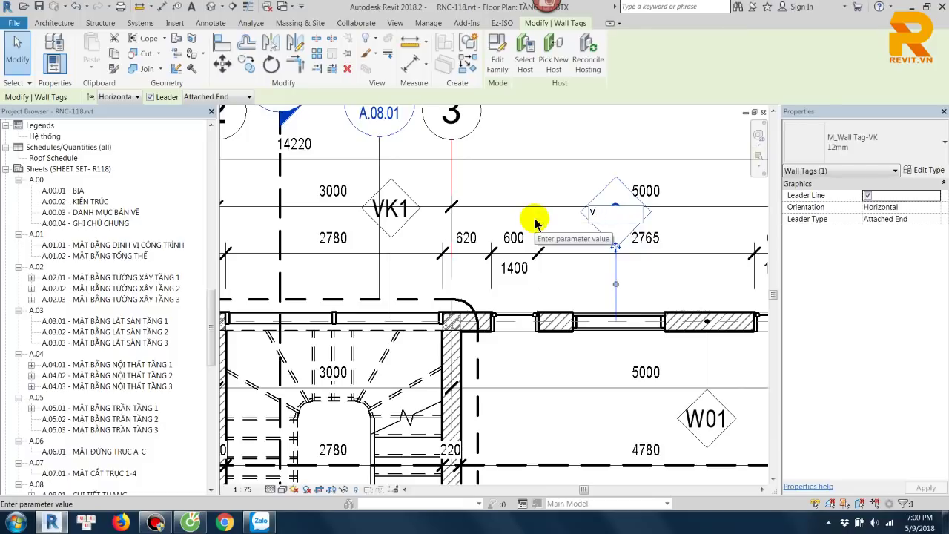
type("VK2")
left_click(641, 281)
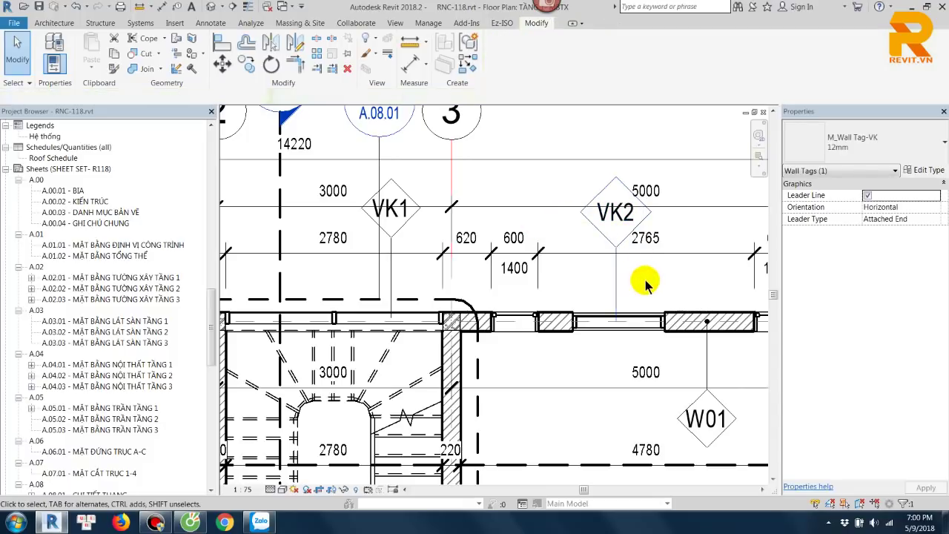
Step: Select the VK2-tagged storefront wall and its neighbour to verify the tagging
left_click(622, 319)
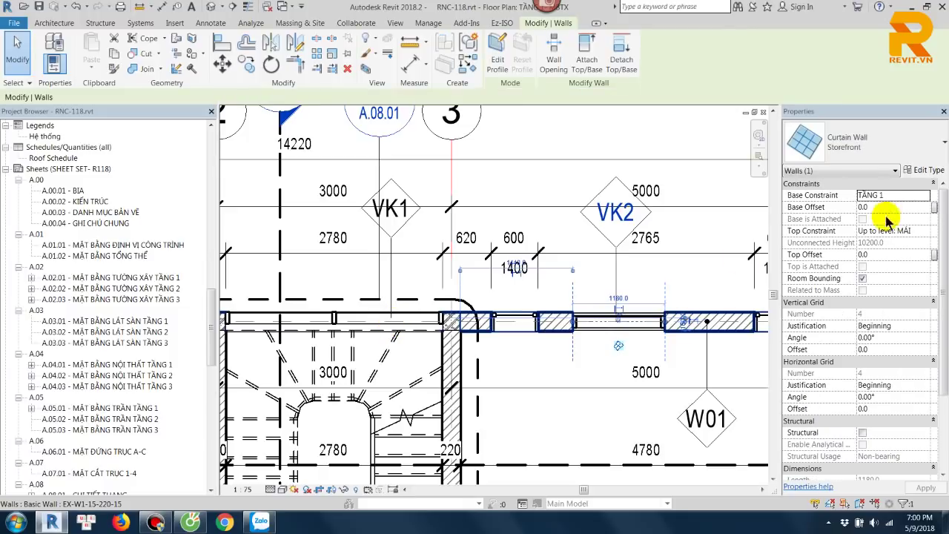
left_click(370, 318)
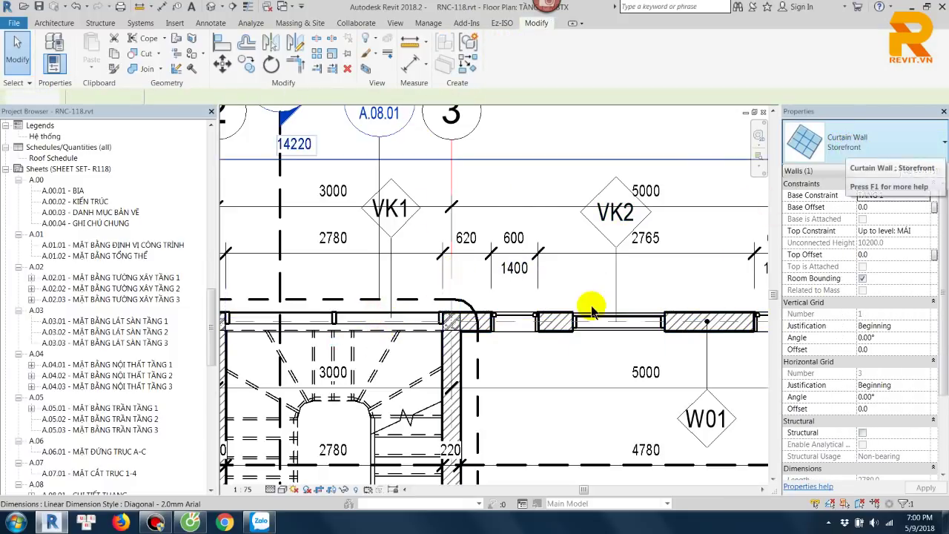
left_click(601, 307)
left_click(639, 320)
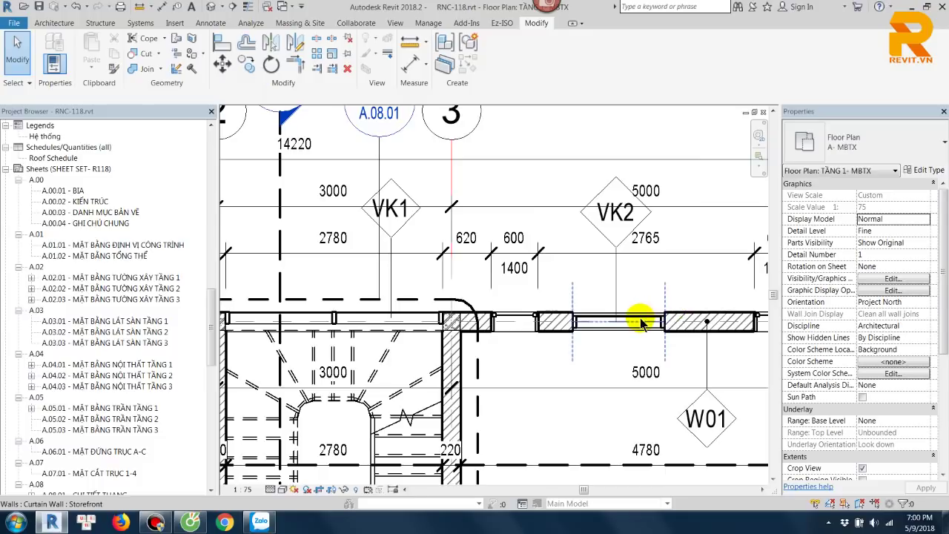
Step: Enter VK as the Type Mark under Identity Data in the Storefront type properties
left_click(924, 170)
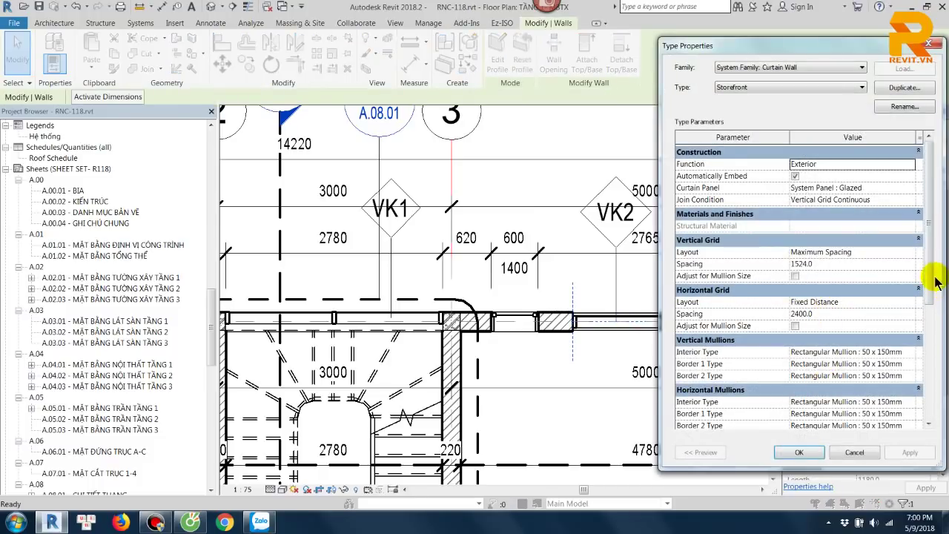
key("Escape")
left_click_drag(936, 270, 935, 348)
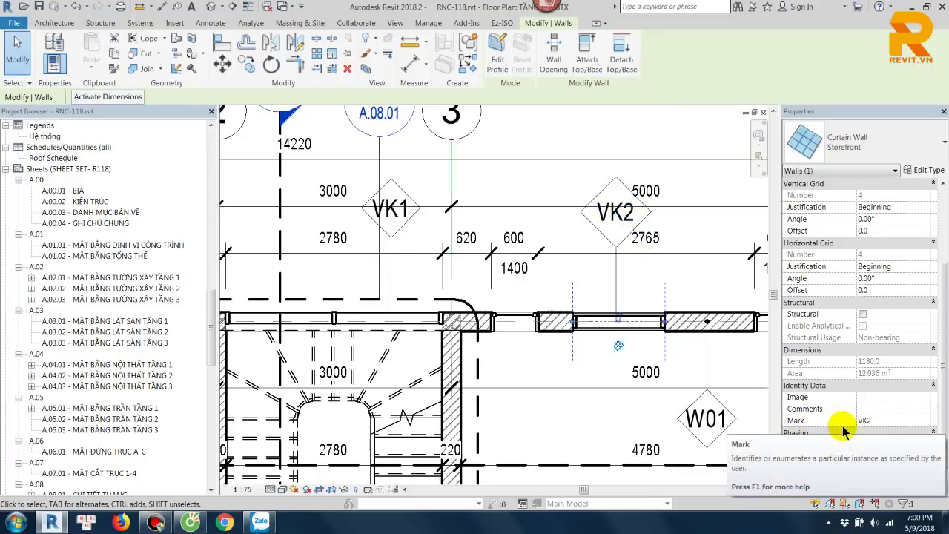
left_click(923, 170)
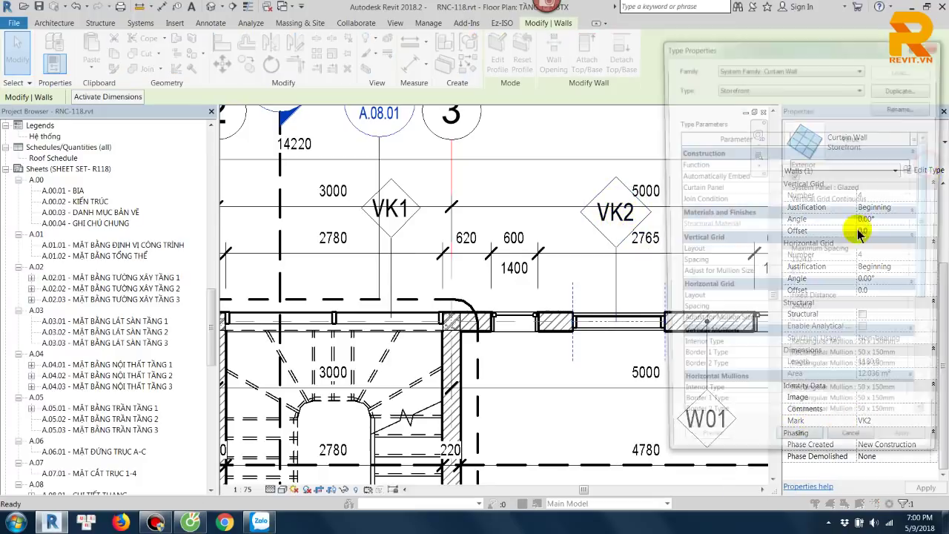
left_click_drag(930, 253, 926, 392)
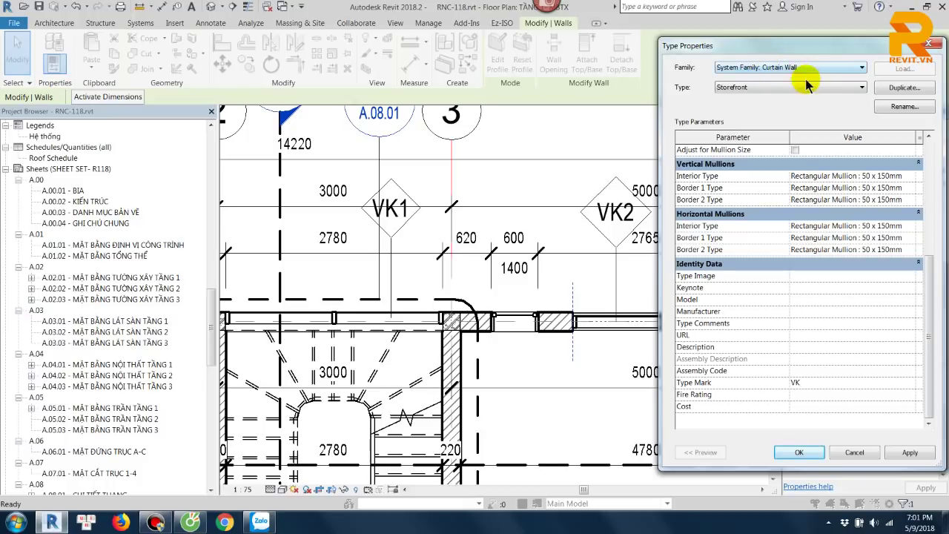
left_click(859, 452)
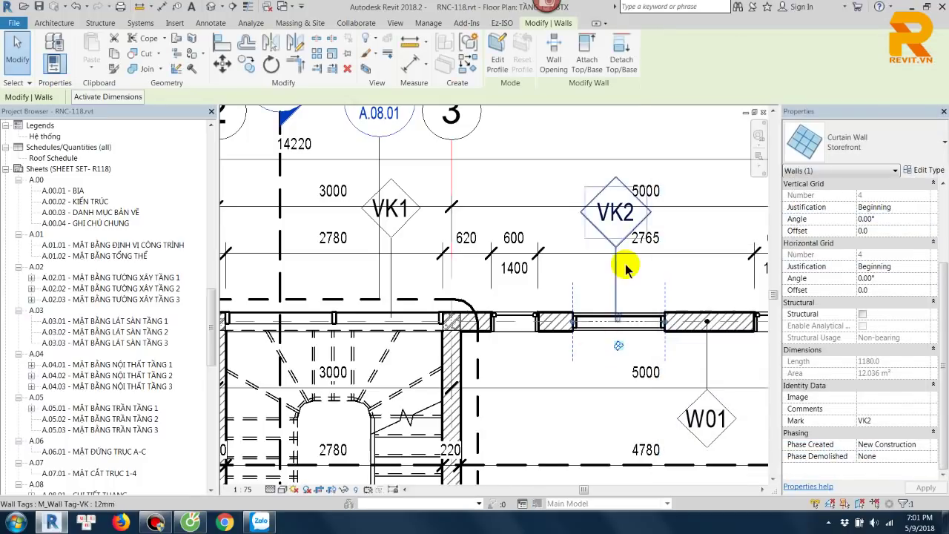
Step: Delete the VK2 wall tag from the storefront segment
scroll(610, 260, "down", 1)
scroll(586, 281, "down", 1)
left_click(585, 232)
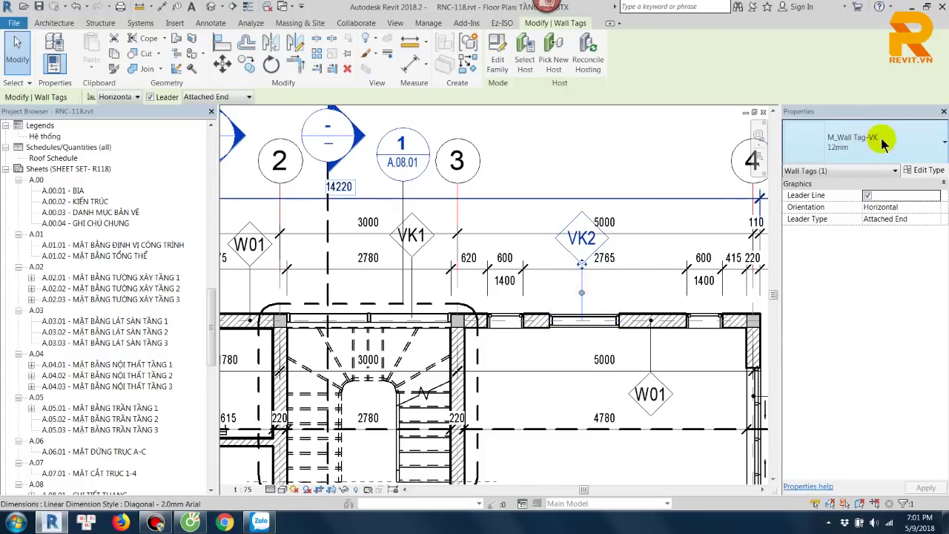
key("Delete")
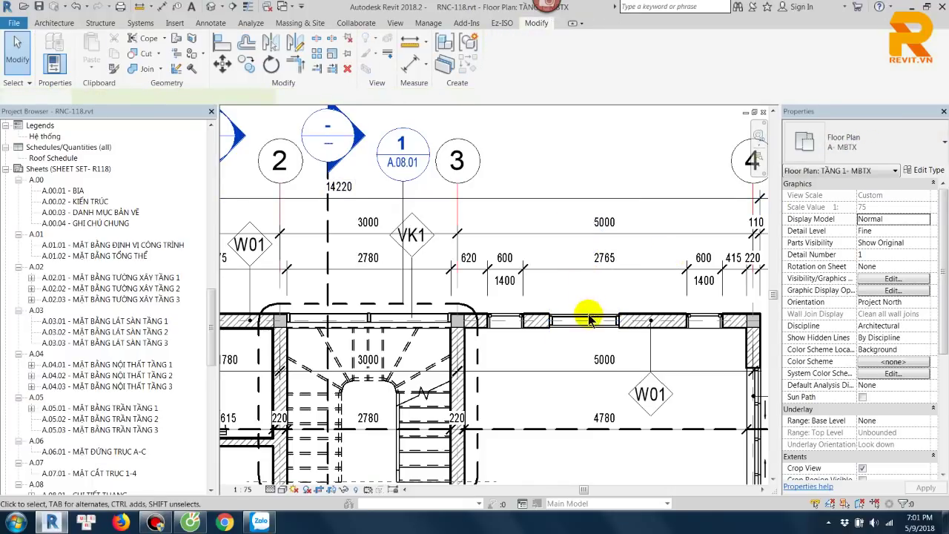
left_click(583, 318)
key("Escape")
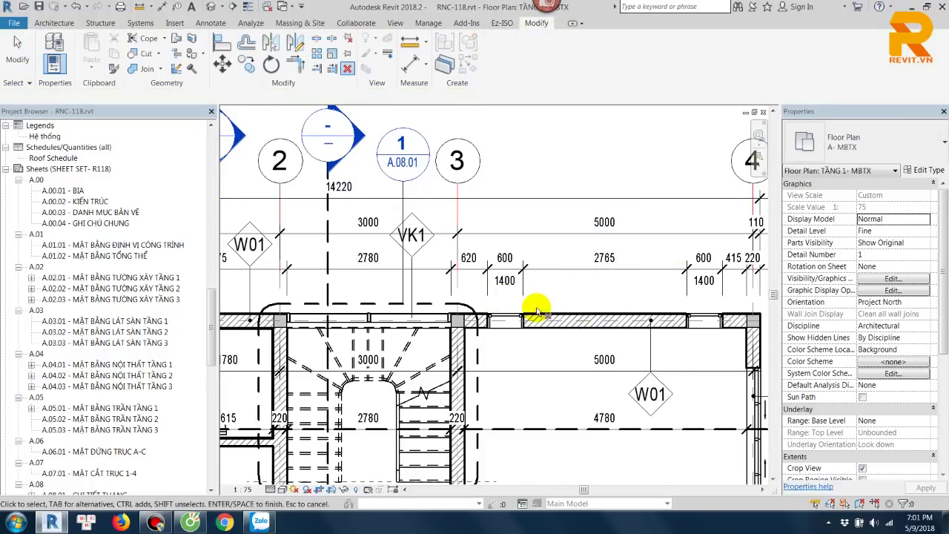
Step: Slide the VK1 tag up along its leader above the dimension lines
scroll(415, 288, "up", 1)
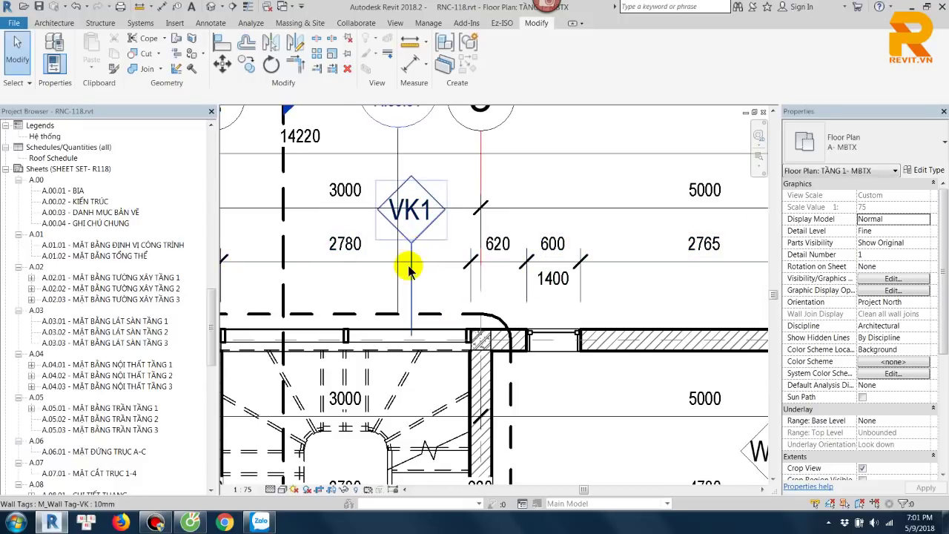
left_click_drag(415, 250, 430, 212)
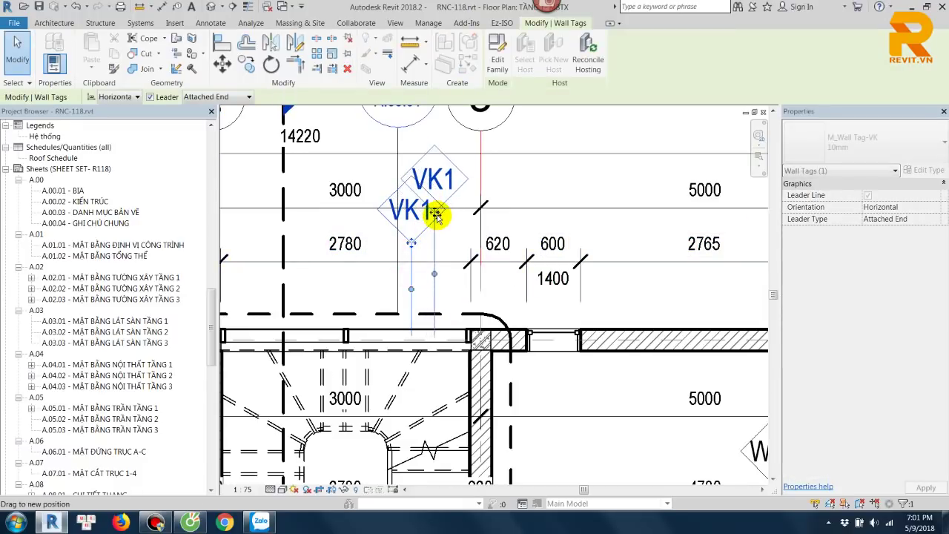
scroll(435, 250, "down", 3)
mouse_move(440, 247)
middle_mouse_down()
mouse_move(444, 278)
mouse_move(496, 277)
middle_mouse_up()
scroll(445, 280, "down", 1)
mouse_move(496, 277)
left_mouse_down()
mouse_move(504, 290)
mouse_move(505, 165)
left_mouse_up()
scroll(504, 297, "up", 2)
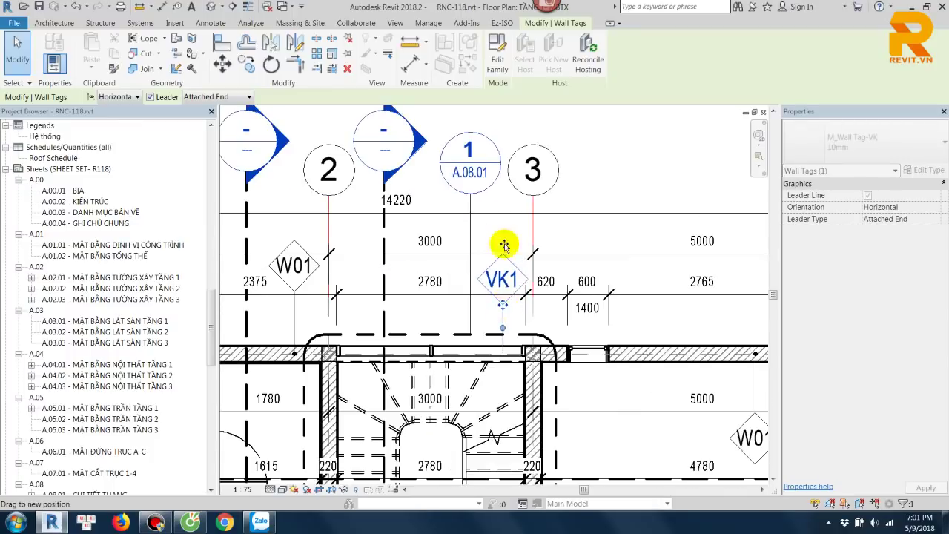
scroll(512, 186, "down", 2)
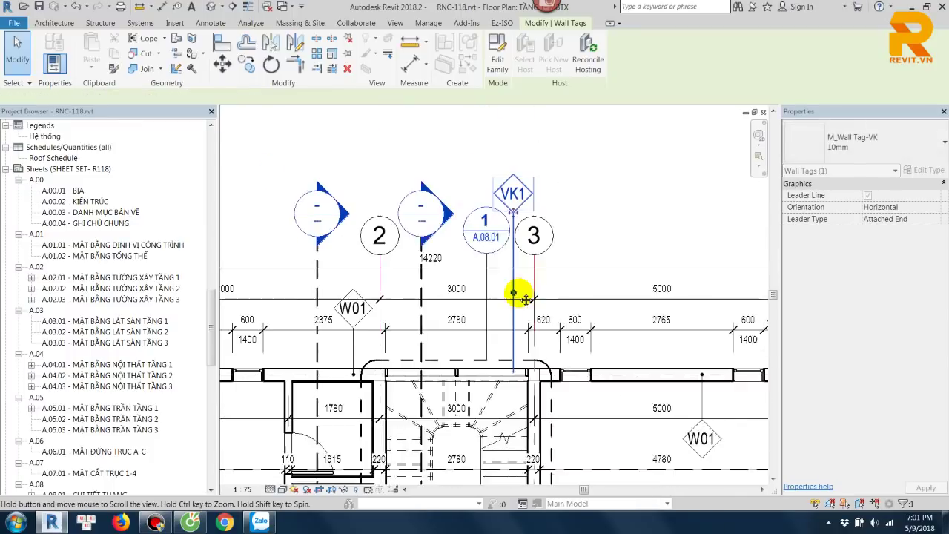
middle_click_drag(524, 237, 531, 262)
Step: Move the W01 tag near grid 2 up above the dimension lines
left_click(360, 348)
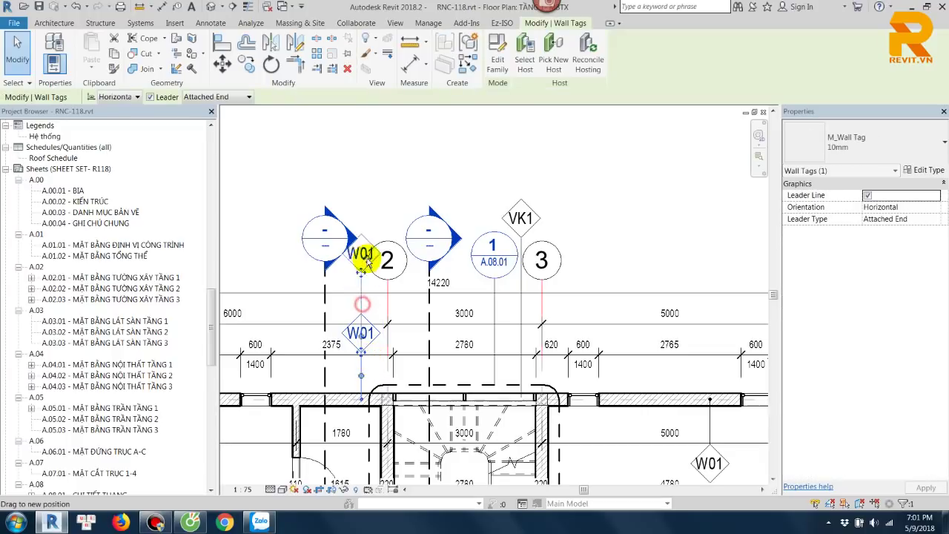
left_click_drag(363, 358, 365, 221)
left_click(487, 220)
scroll(599, 250, "down", 2)
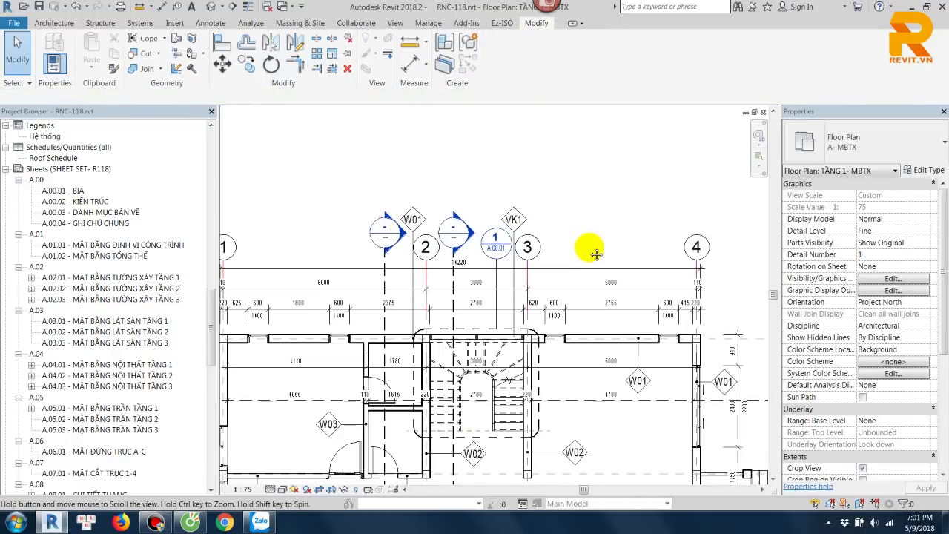
scroll(631, 254, "down", 1)
scroll(485, 286, "up", 3)
scroll(476, 286, "down", 2)
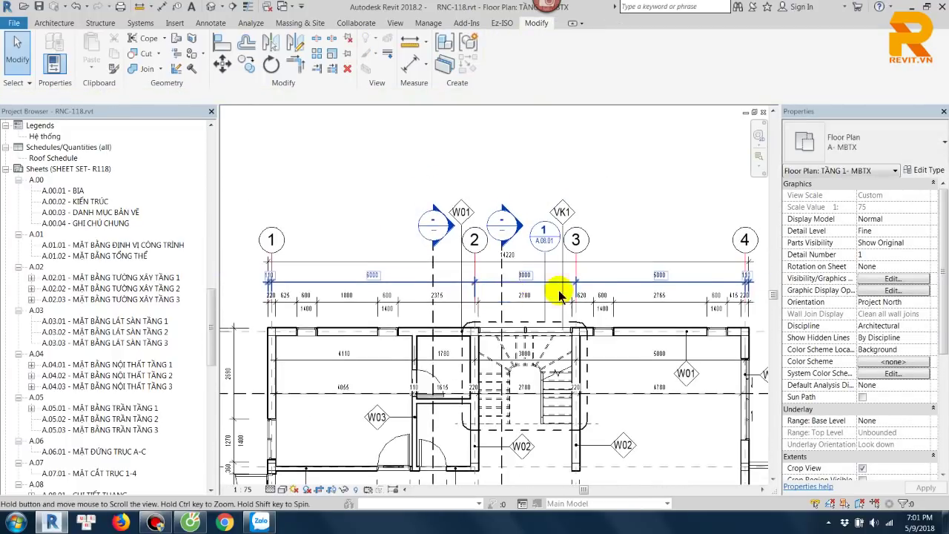
scroll(598, 272, "up", 3)
Step: Move the W01 tag on the upper wall up above the dimension lines
middle_click_drag(555, 215, 495, 292)
scroll(493, 282, "down", 2)
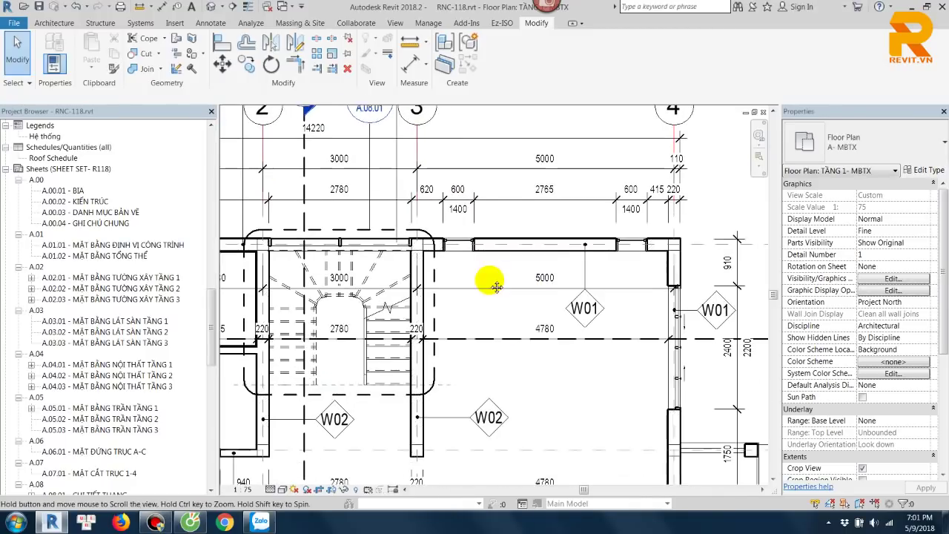
scroll(491, 343, "up", 2)
left_click(572, 362)
left_click_drag(569, 370, 565, 250)
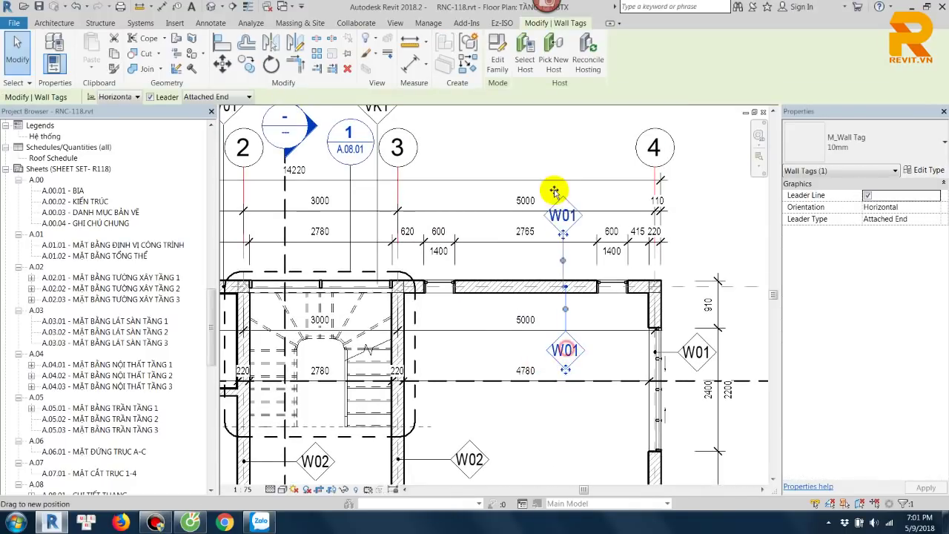
middle_click_drag(562, 250, 563, 272)
left_click_drag(566, 160, 566, 155)
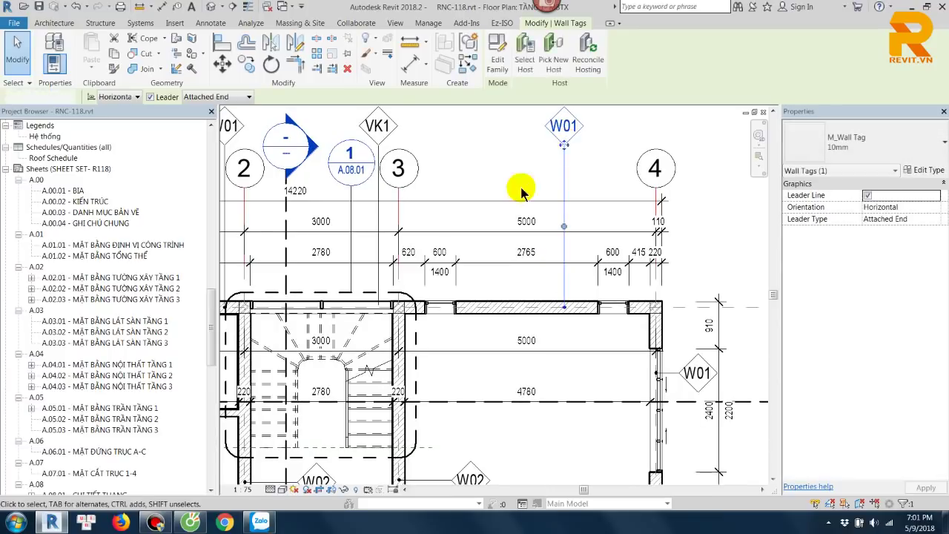
left_click(521, 131)
scroll(451, 275, "up", 2)
scroll(492, 383, "up", 2)
scroll(497, 299, "up", 1)
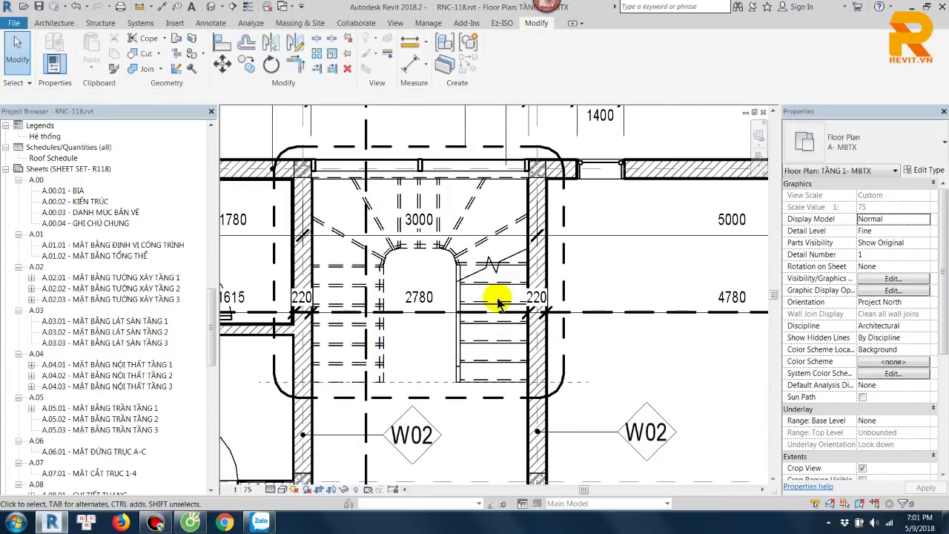
scroll(940, 435, "down", 5)
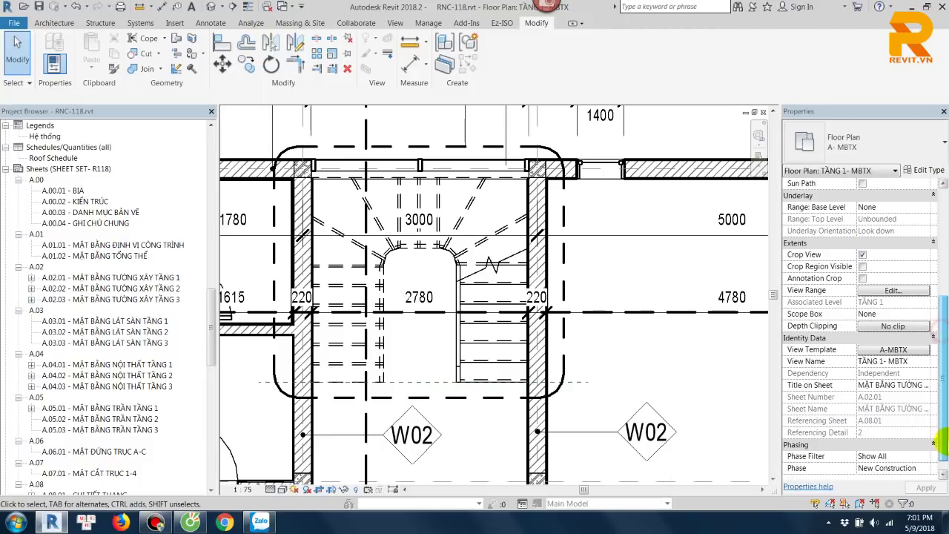
Step: Hide the stair riser lines in the A-MBTX template's Stairs visibility settings
left_click(894, 337)
left_click(653, 203)
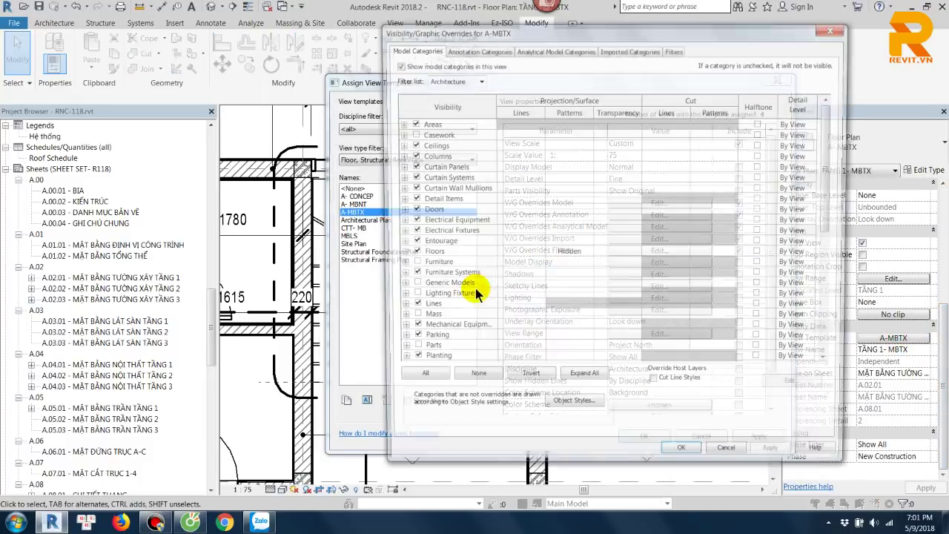
left_click(454, 286)
scroll(453, 296, "down", 3)
left_click(437, 339)
scroll(430, 326, "down", 2)
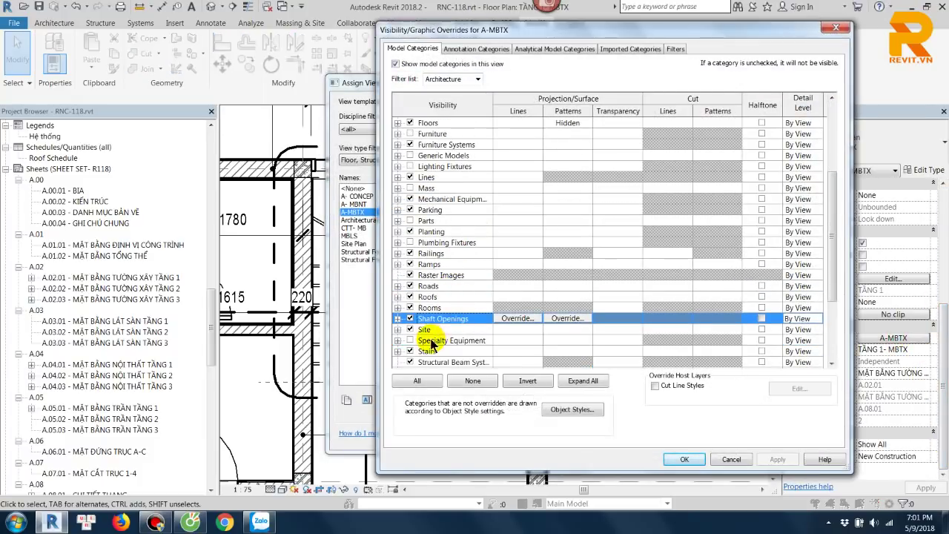
left_click(398, 329)
scroll(469, 294, "down", 3)
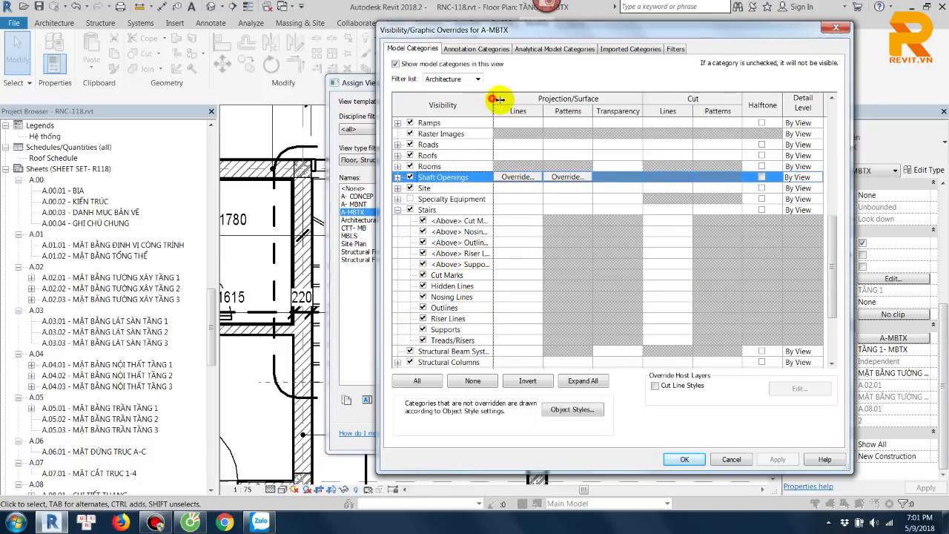
left_click_drag(494, 98, 541, 99)
left_click(482, 254)
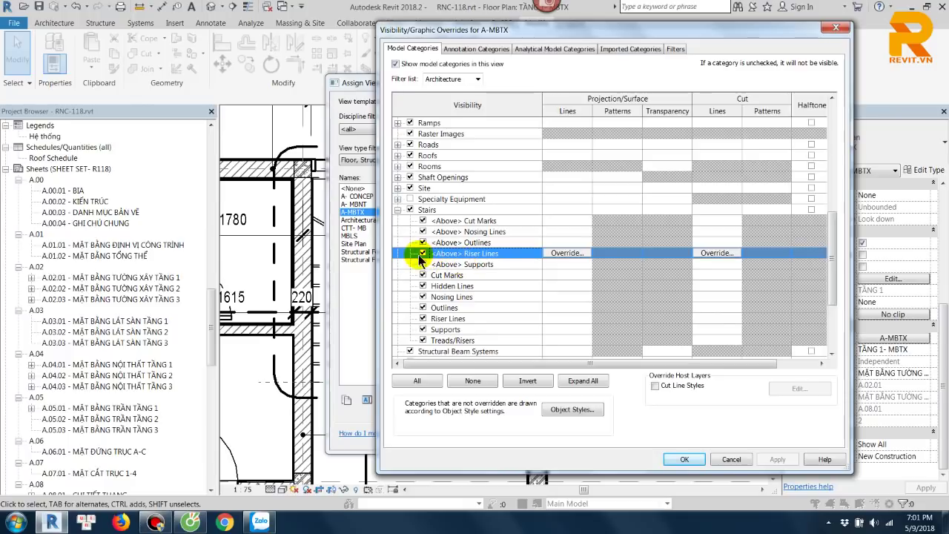
left_click(454, 319)
left_click(684, 459)
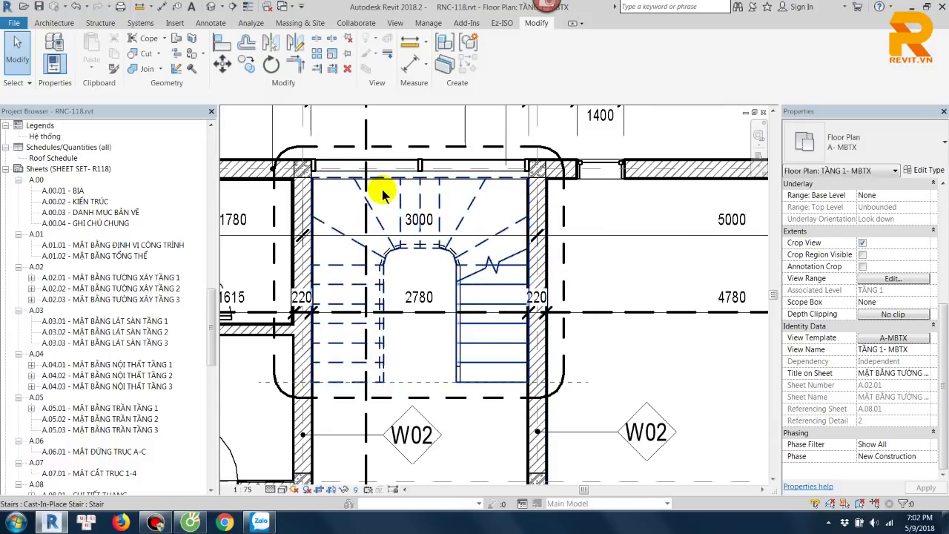
Step: Hide the above-cut stair cut marks, nosings, outlines and supports, then apply A-MBTX
left_click(894, 337)
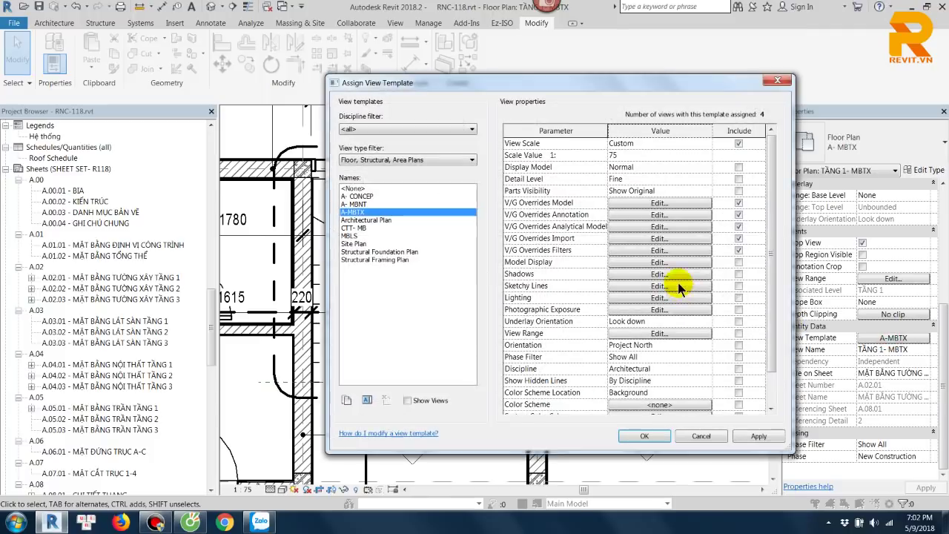
left_click(663, 204)
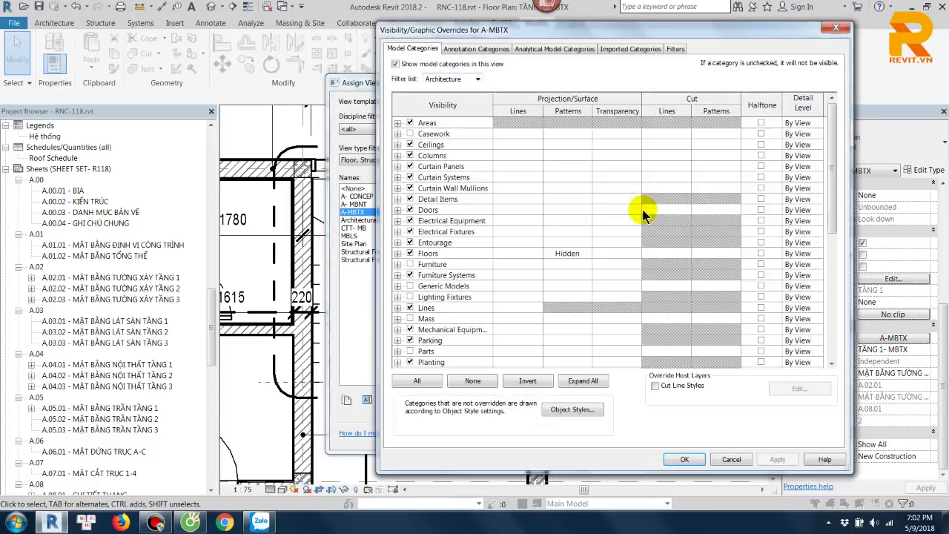
left_click(446, 296)
scroll(446, 298, "down", 3)
left_click(437, 348)
scroll(435, 333, "down", 1)
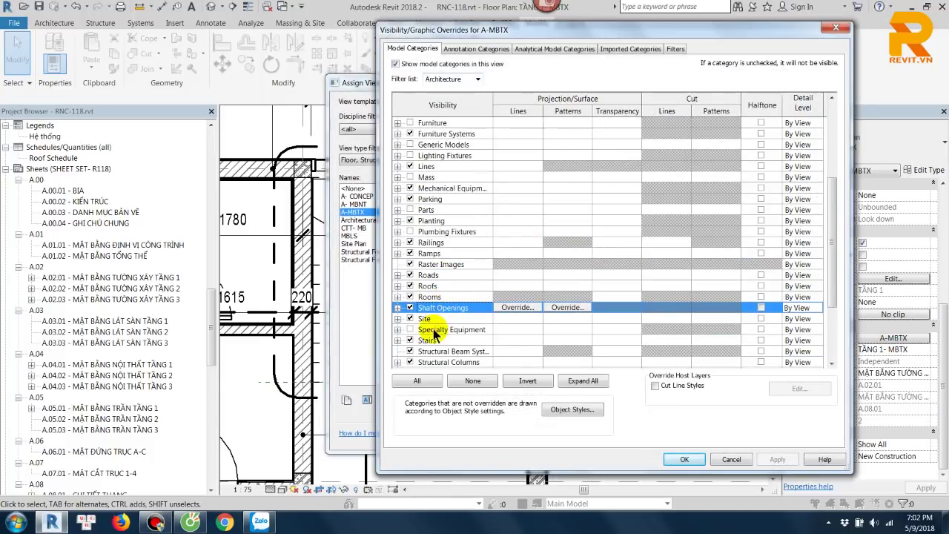
left_click(398, 341)
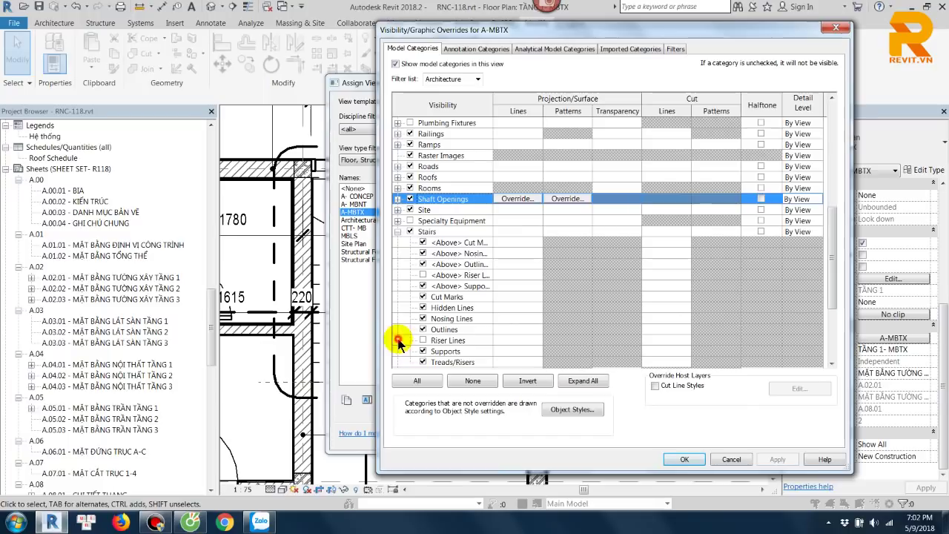
left_click(423, 242)
left_click(422, 253)
left_click(422, 264)
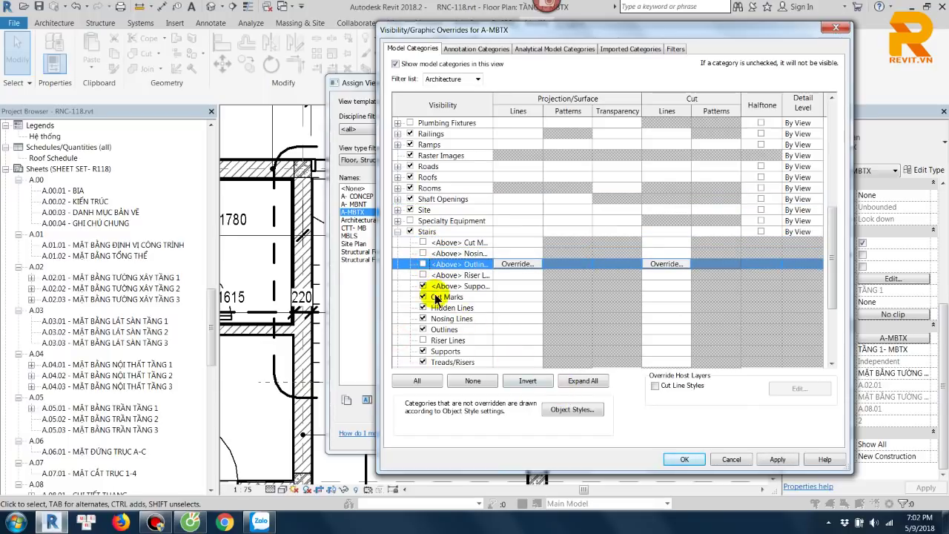
left_click(422, 285)
left_click(683, 454)
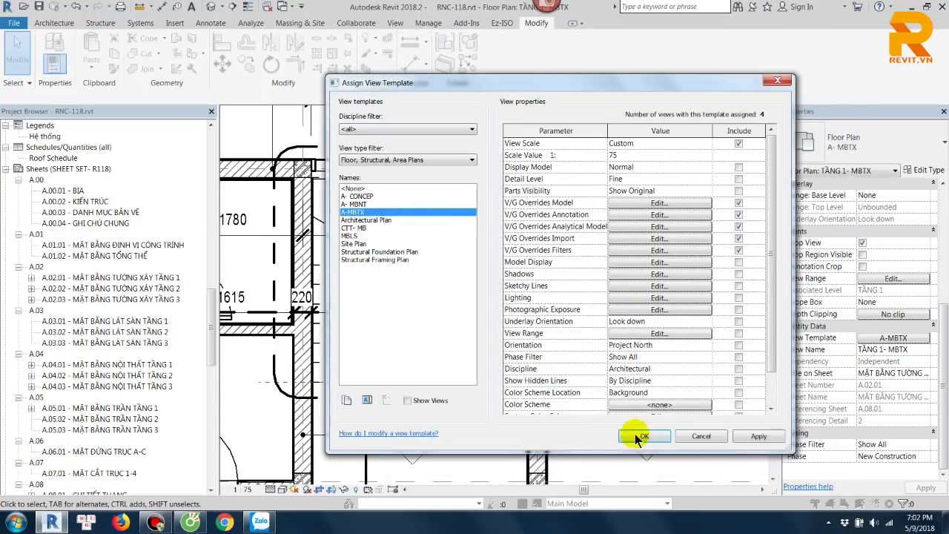
left_click(636, 438)
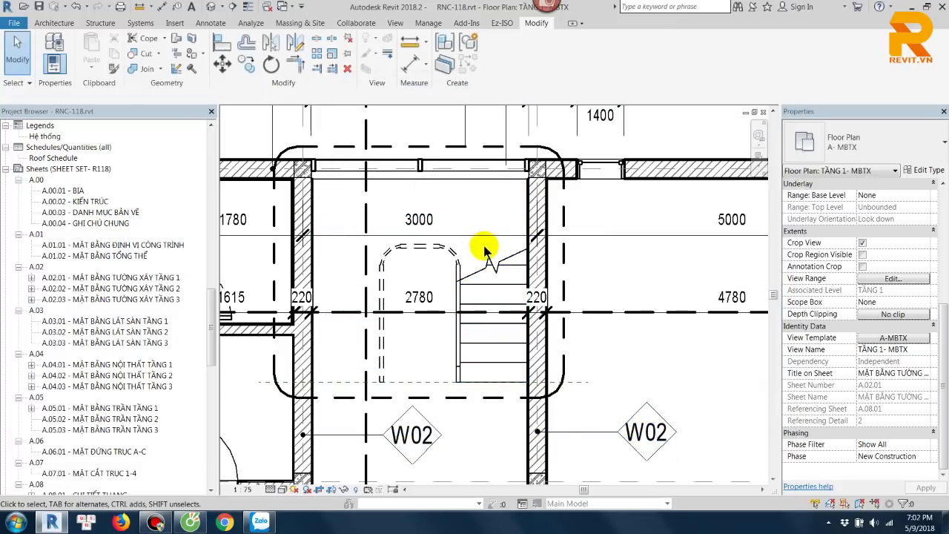
Step: Hide the Railings <Above> Handrail, Railing and Top Rail subcategories and apply the template
left_click(893, 338)
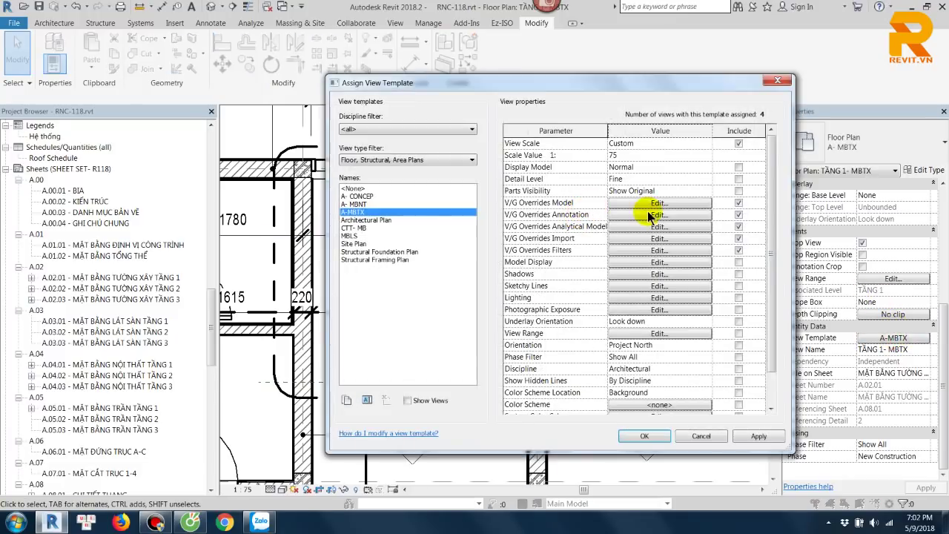
left_click(649, 205)
left_click(466, 266)
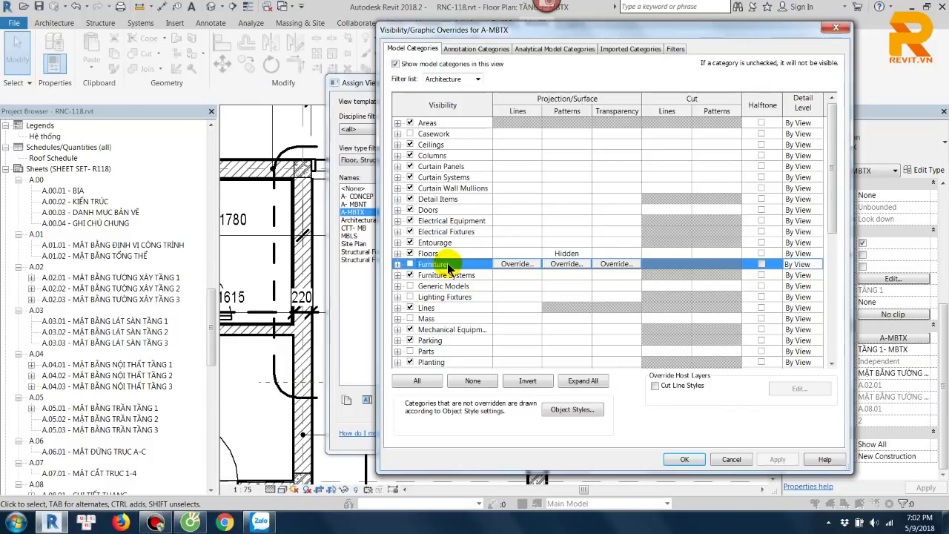
key("r")
left_click(398, 318)
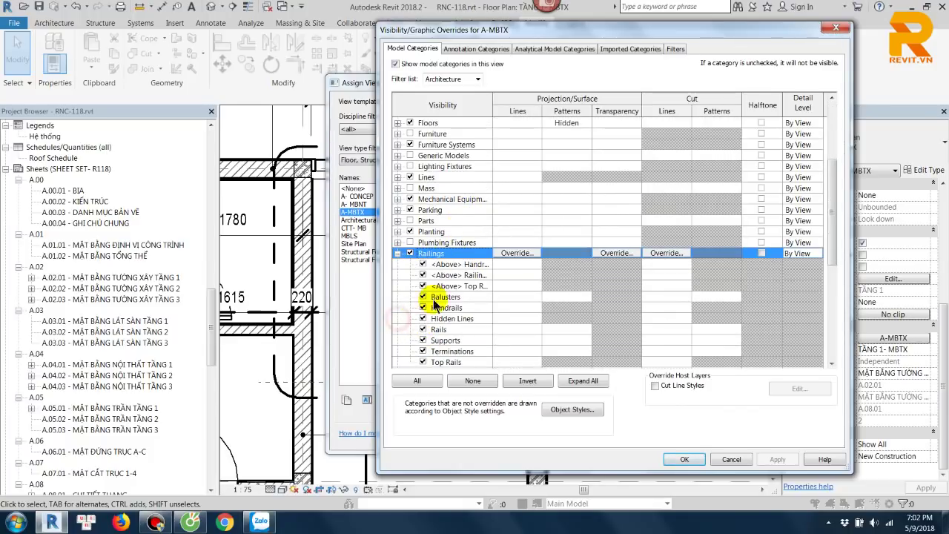
left_click(424, 265)
left_click(423, 275)
left_click(423, 286)
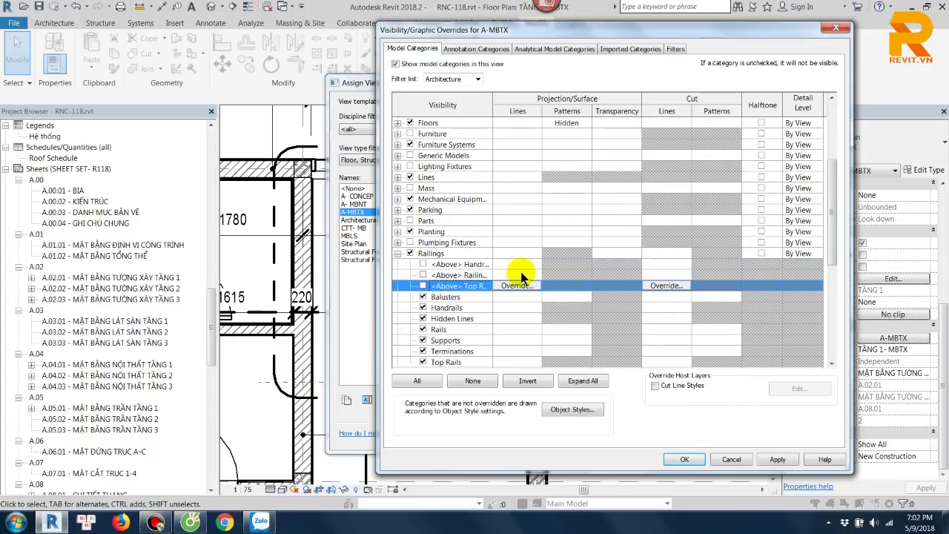
left_click(687, 464)
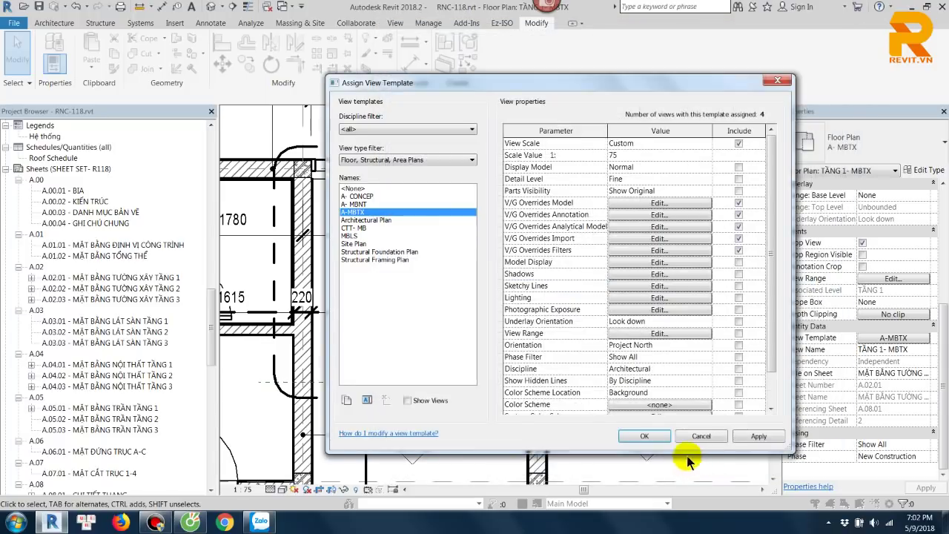
left_click(655, 493)
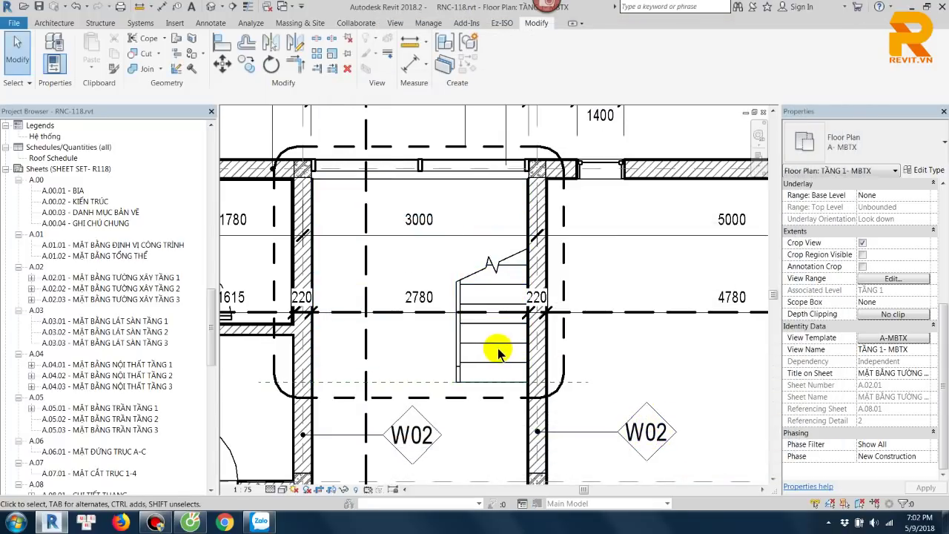
Step: Pan the plan left and reopen the A-MBTX view template settings
scroll(708, 342, "down", 2)
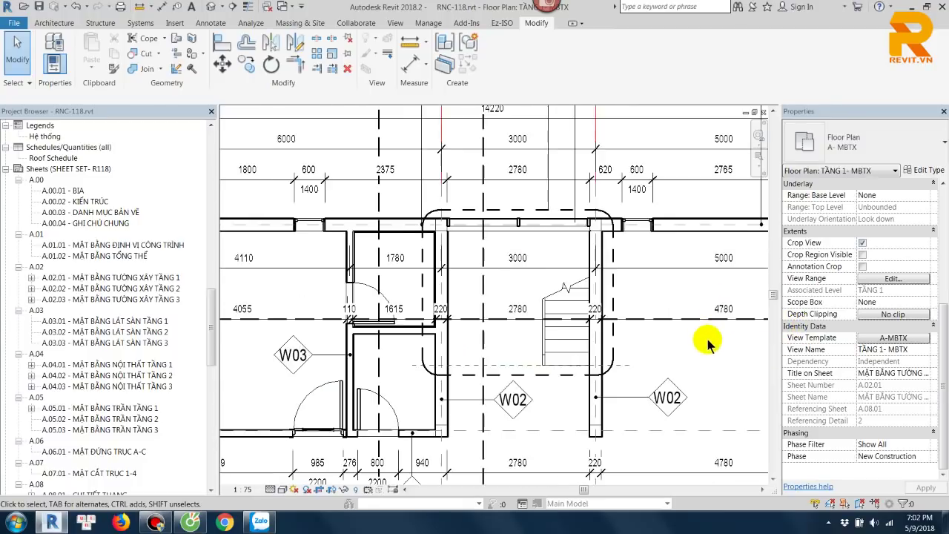
middle_click_drag(708, 342, 676, 343)
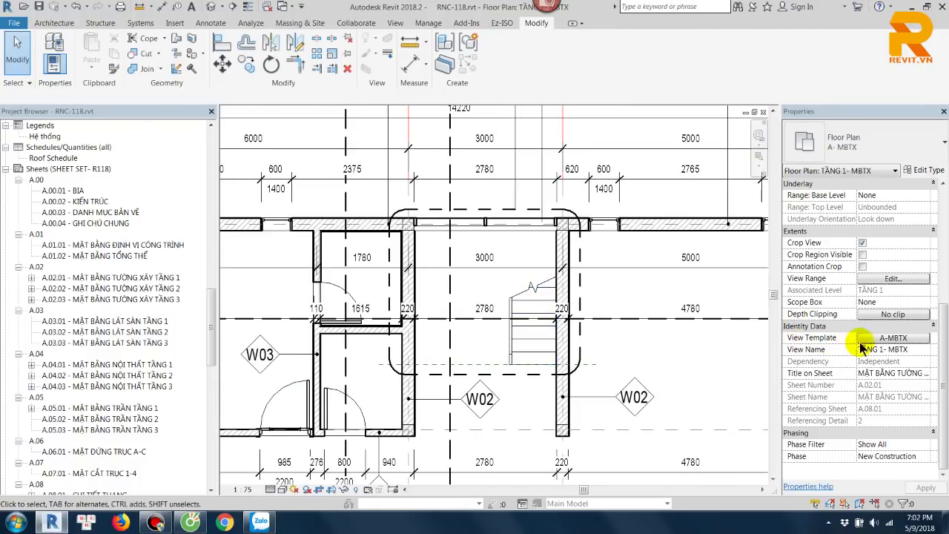
left_click(894, 340)
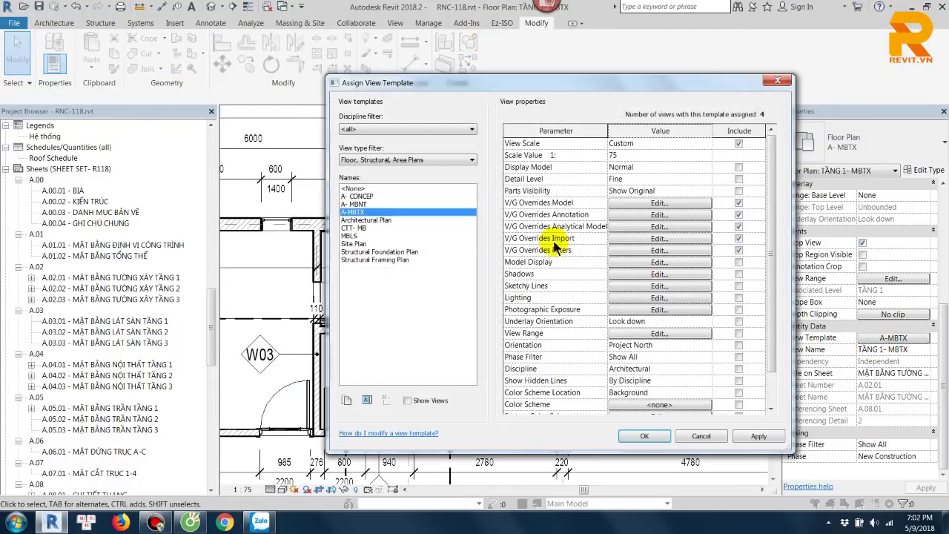
Step: Turn the above-cut stair cut marks, nosings, outlines and supports back on
left_click(658, 208)
scroll(435, 312, "down", 3)
left_click(434, 296)
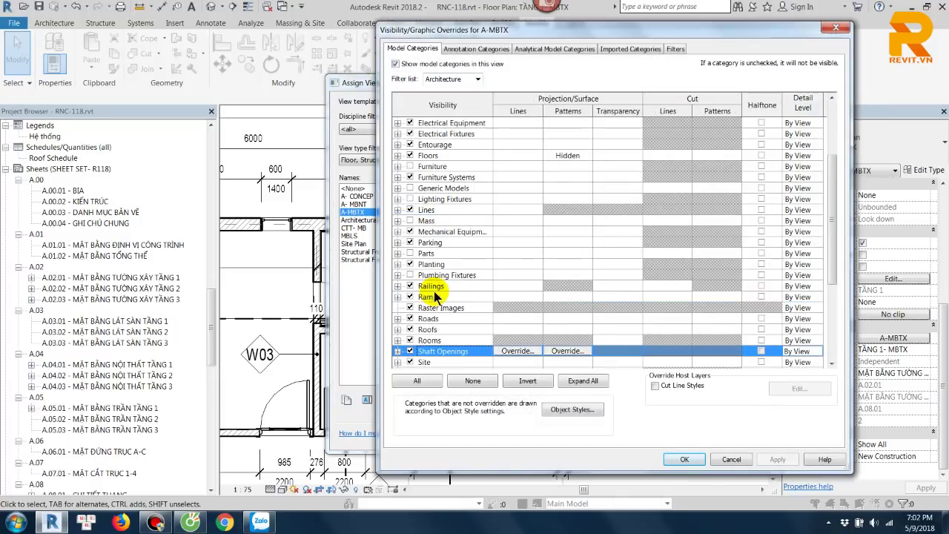
scroll(441, 299, "down", 2)
left_click(398, 329)
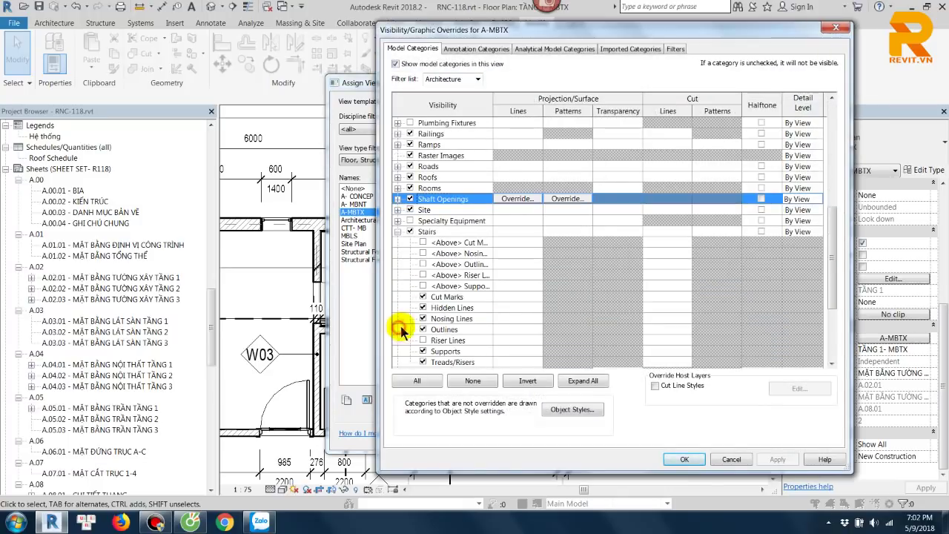
left_click(423, 242)
left_click(423, 253)
left_click(422, 263)
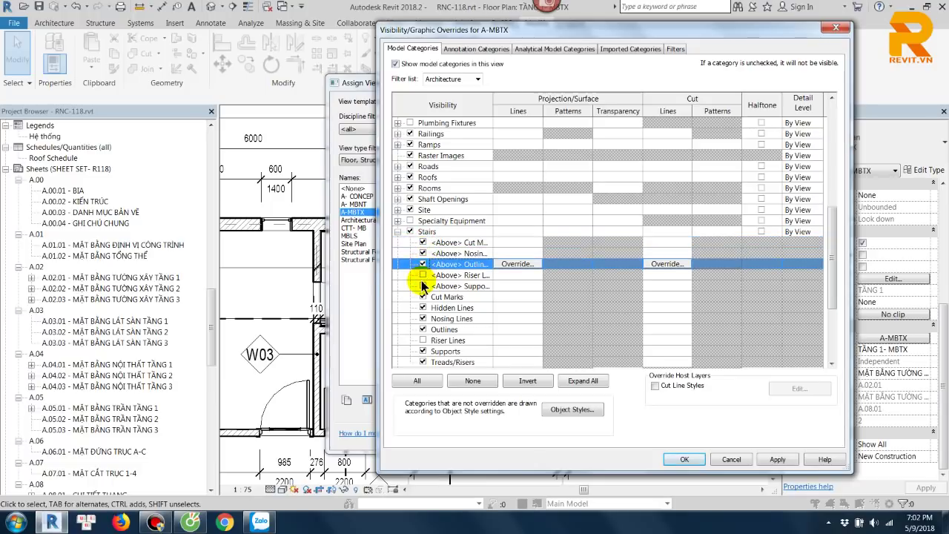
left_click(423, 285)
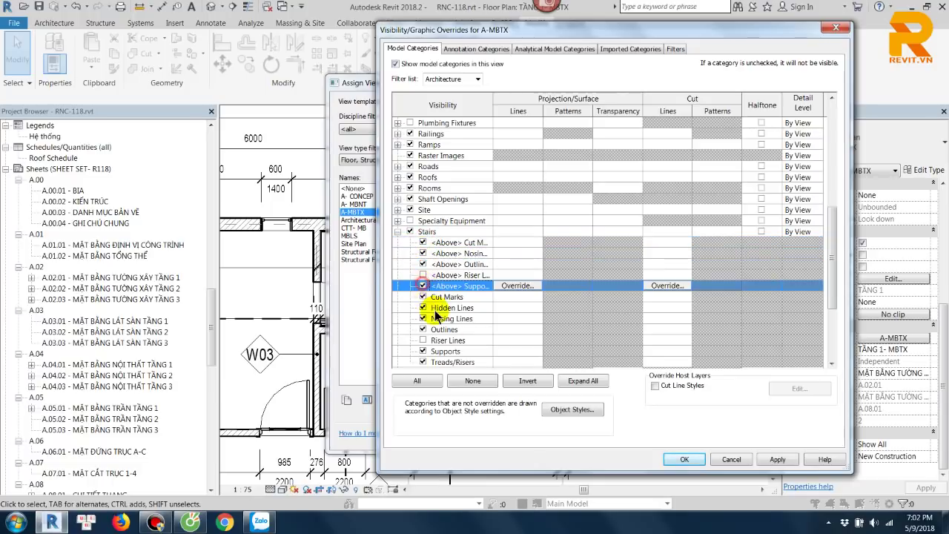
Step: Check the Railings <Above> Handrails, Railings and Top Rails subcategories and apply the template
left_click(487, 340)
key("r")
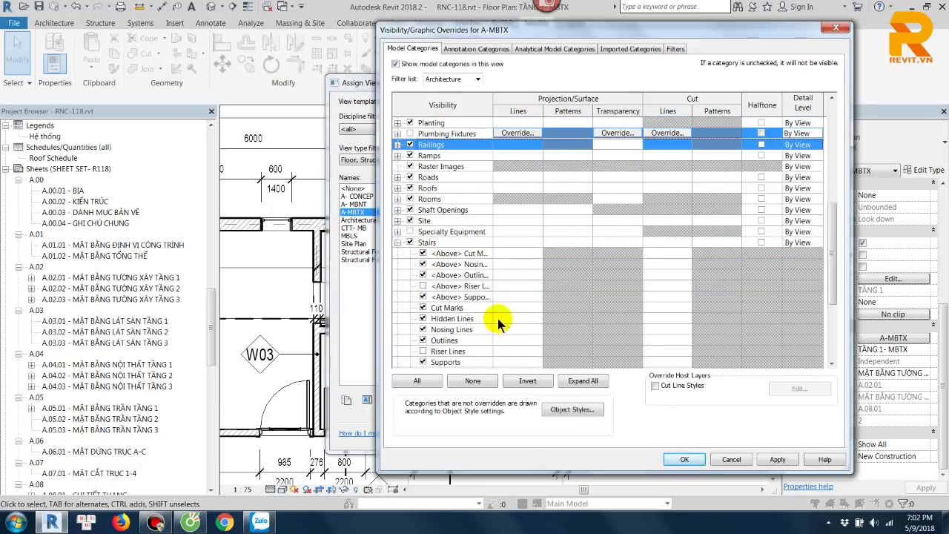
left_click(398, 145)
left_click(423, 155)
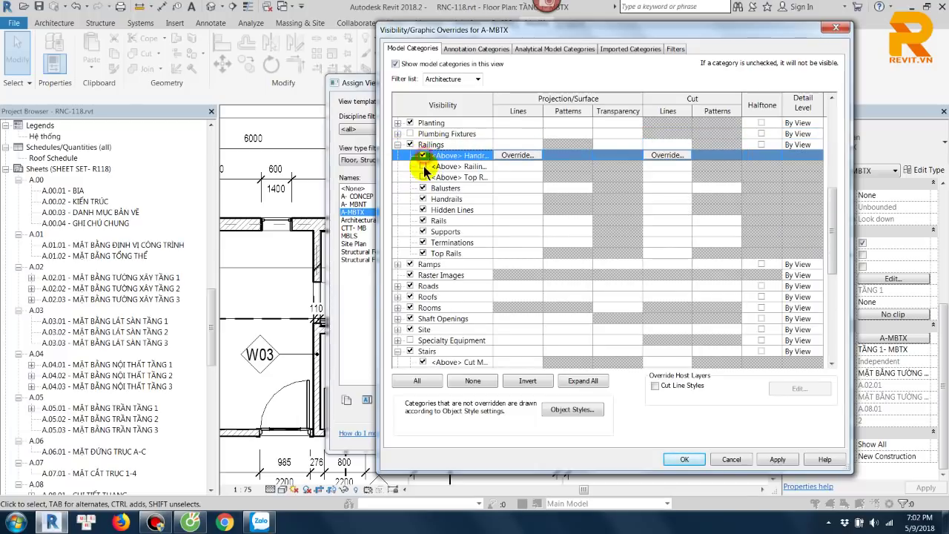
left_click(423, 166)
left_click(423, 177)
left_click(671, 459)
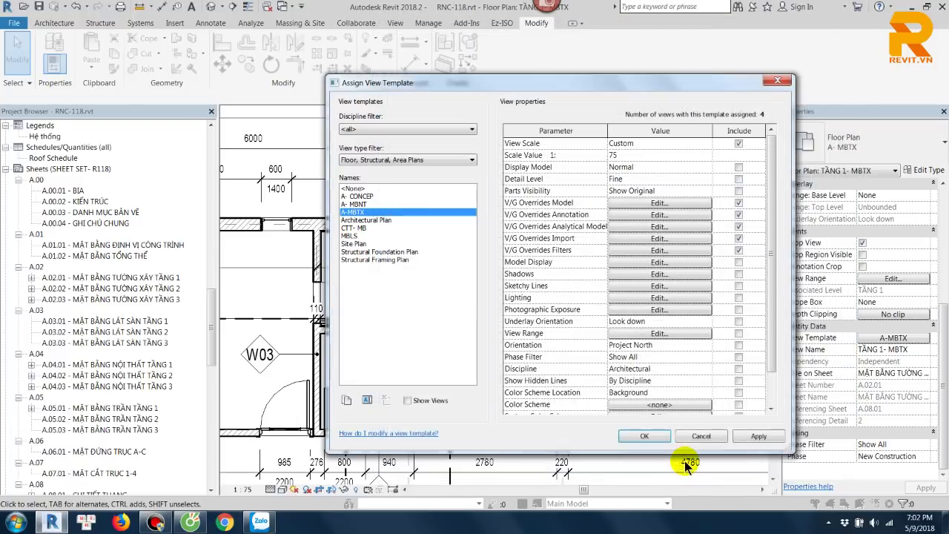
left_click(643, 437)
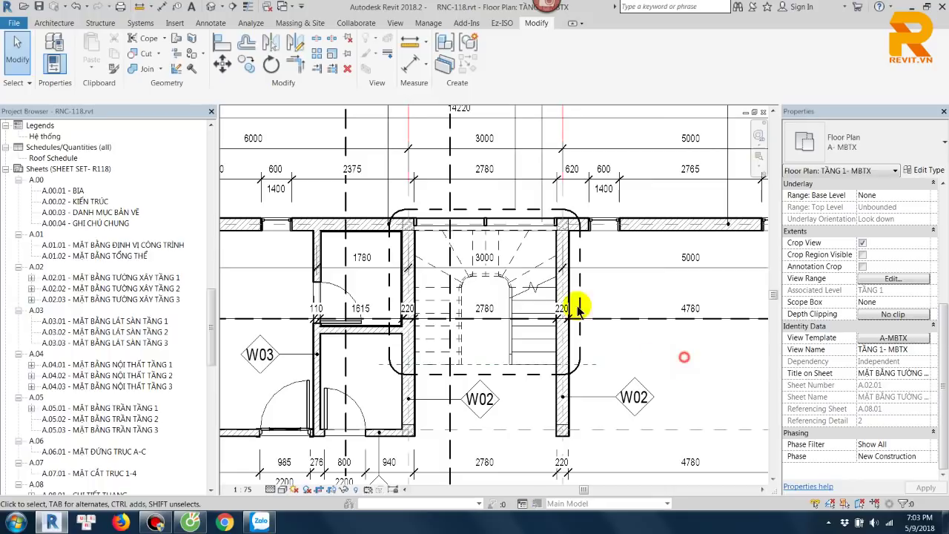
Step: Place a Stair Path annotation on the stair in the floor plan
scroll(579, 306, "up", 2)
scroll(539, 236, "up", 3)
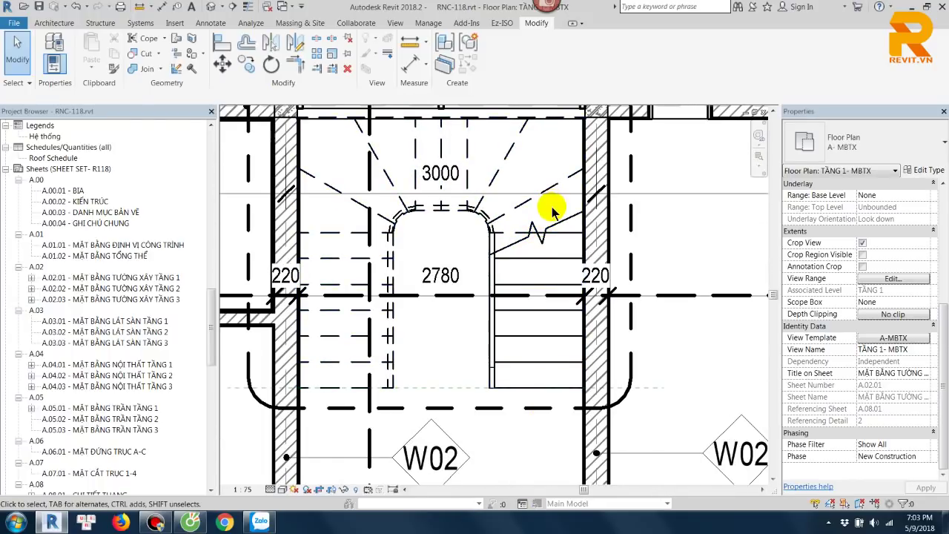
left_click(212, 24)
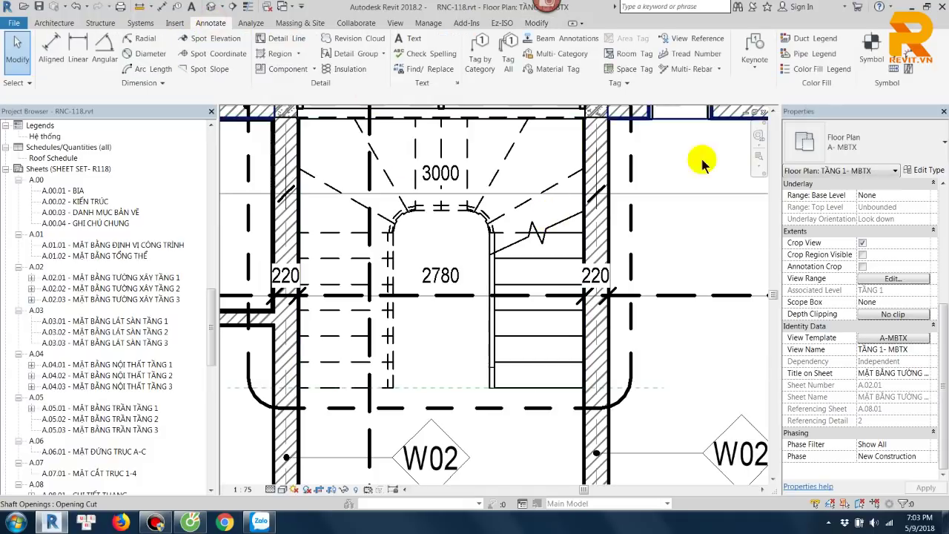
left_click(890, 76)
left_click(538, 258)
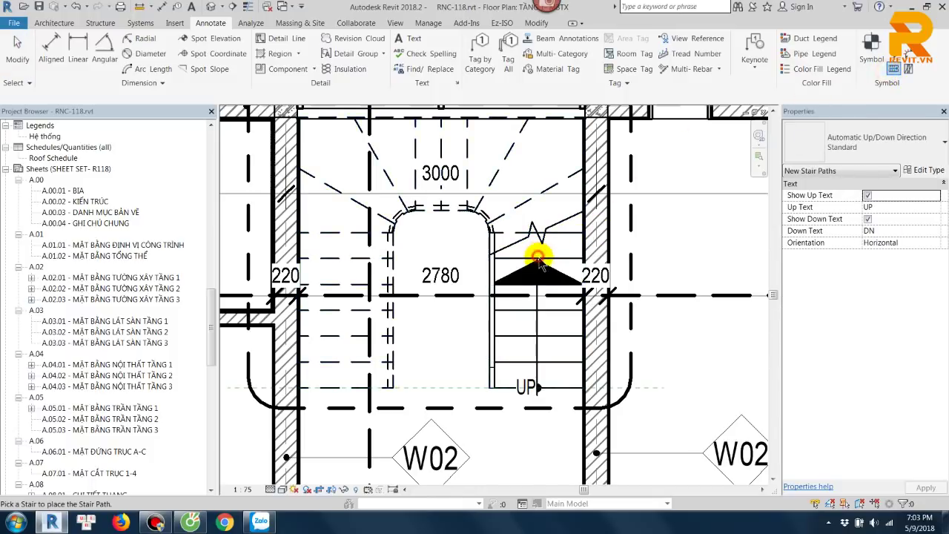
scroll(564, 286, "up", 2)
key("Escape")
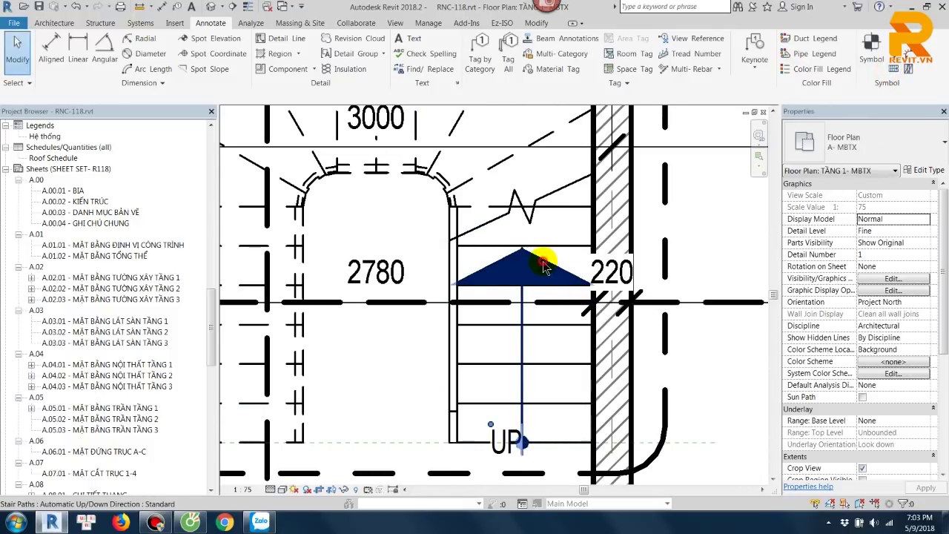
left_click(545, 267)
key("Escape")
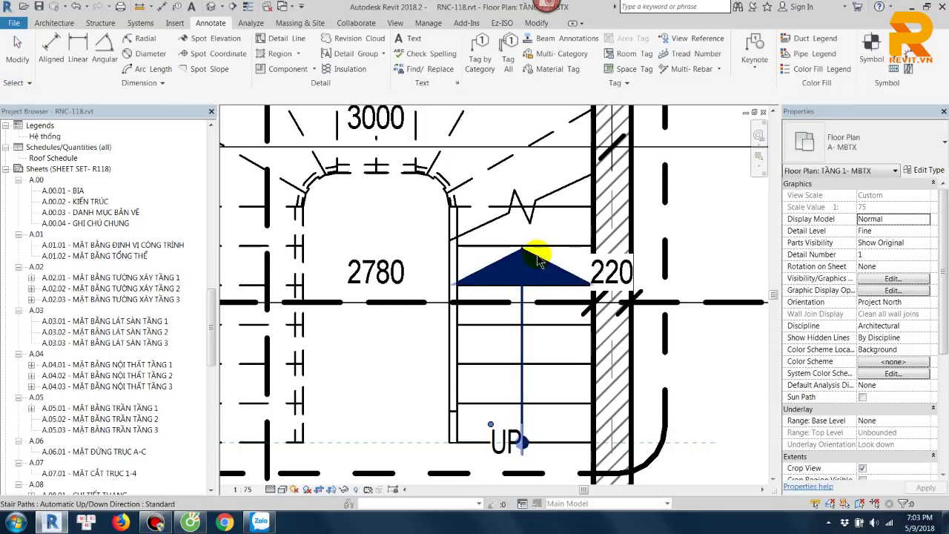
left_click(538, 263)
scroll(604, 249, "down", 2)
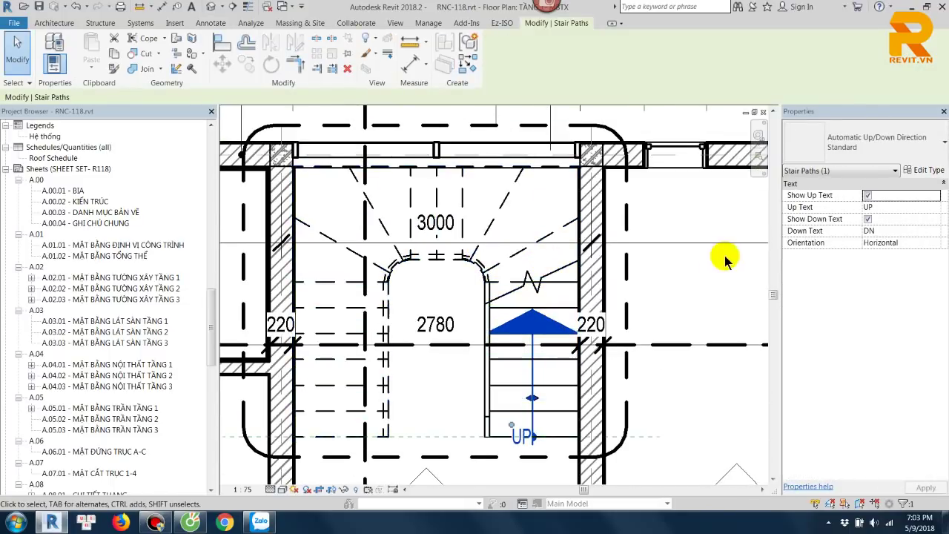
scroll(639, 255, "down", 2)
key("Escape")
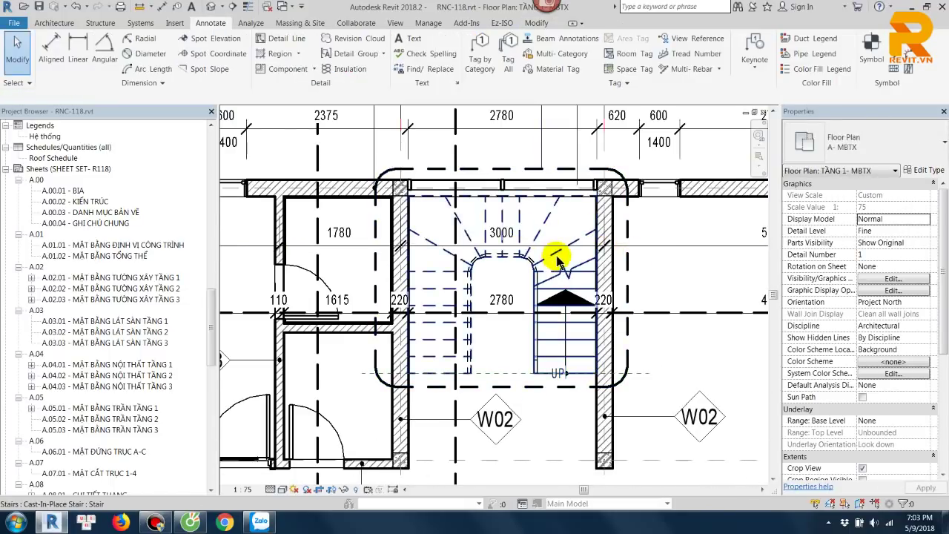
scroll(556, 256, "down", 2)
scroll(593, 289, "up", 2)
Step: Keep Arrow Filled 15 Degree as the stair path type's arrowhead and confirm
left_click(528, 375)
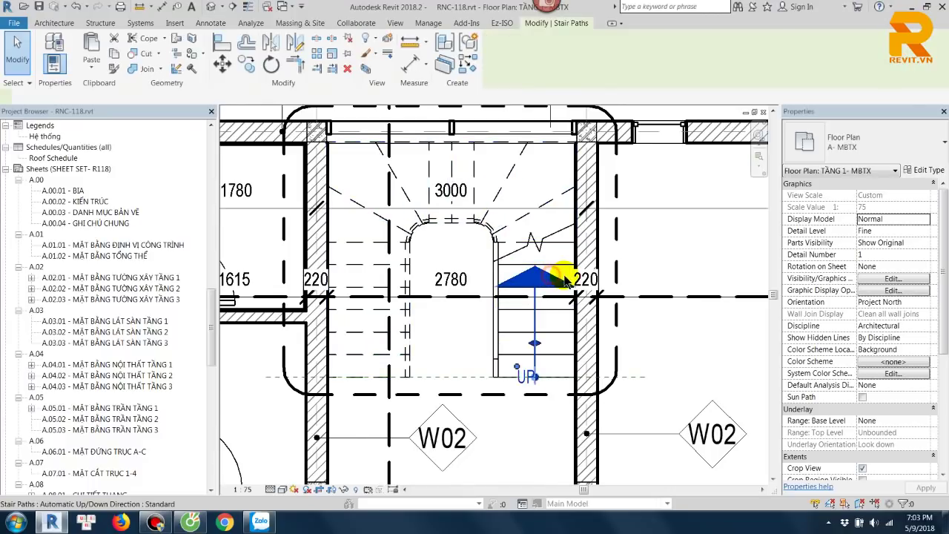
left_click(925, 170)
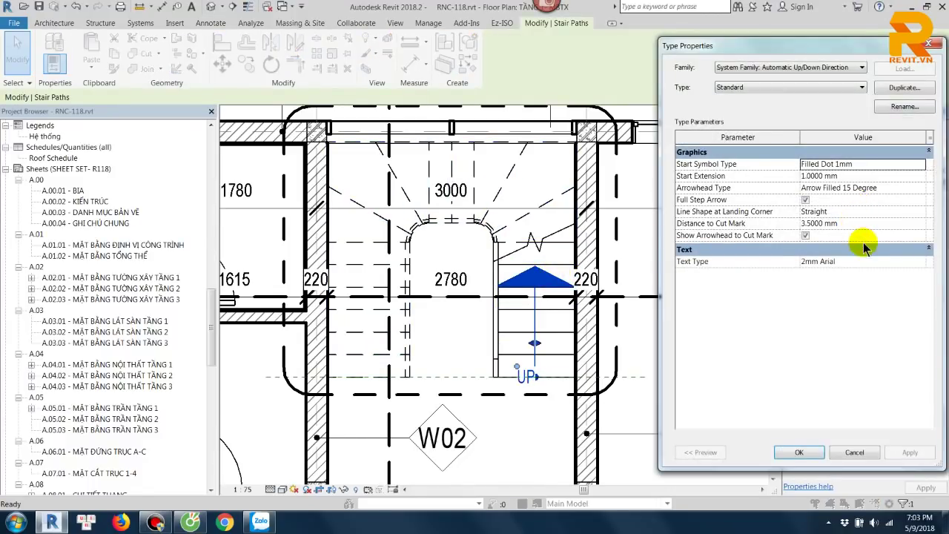
left_click(895, 186)
left_click(917, 189)
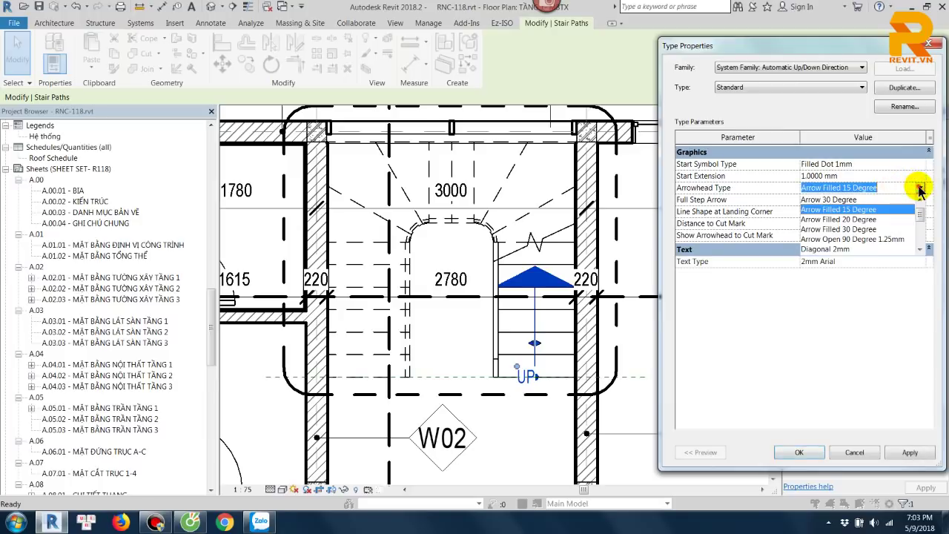
left_click(850, 205)
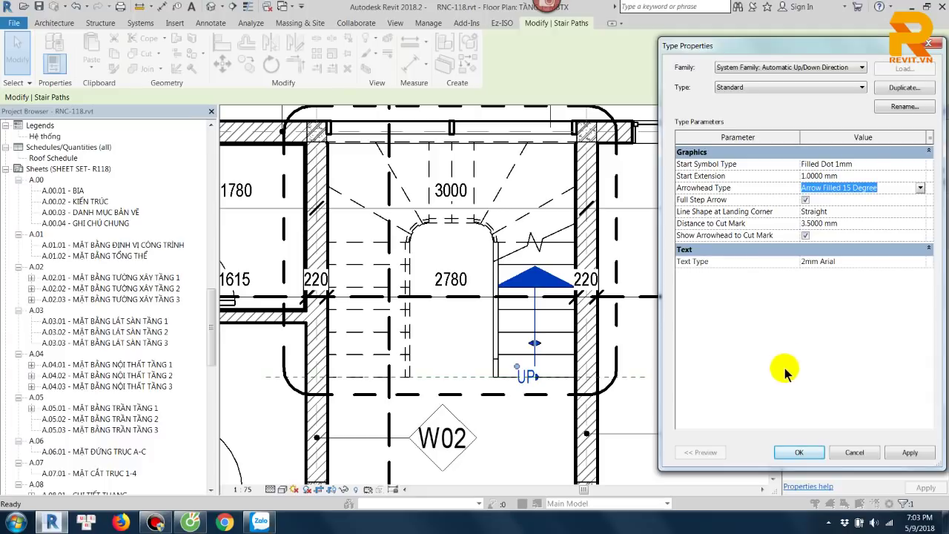
left_click(798, 453)
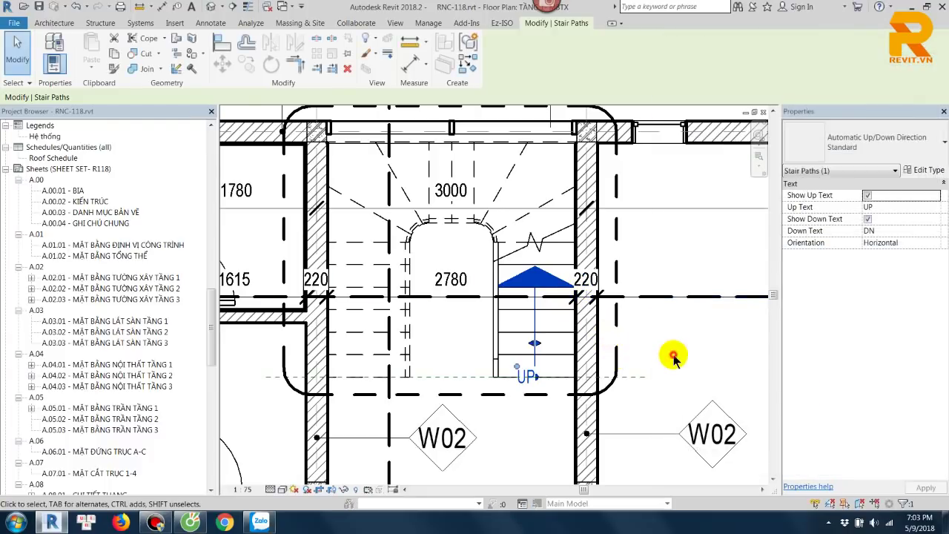
key("Escape")
scroll(664, 330, "down", 2)
scroll(663, 330, "down", 2)
scroll(662, 265, "down", 1)
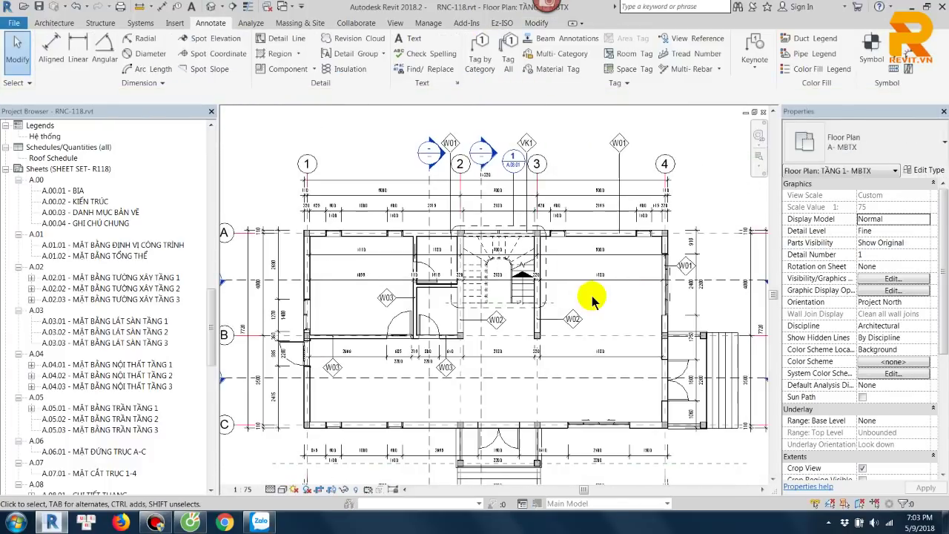
Step: Open sheet A.02.01 and activate its floor plan viewport
scroll(593, 296, "down", 1)
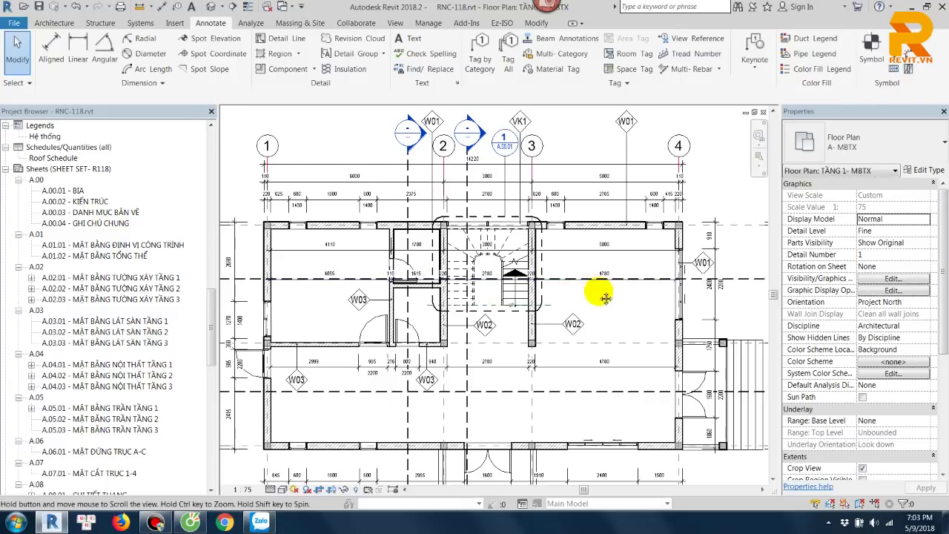
scroll(606, 298, "down", 1)
scroll(621, 259, "down", 1)
scroll(595, 269, "down", 1)
scroll(602, 290, "down", 1)
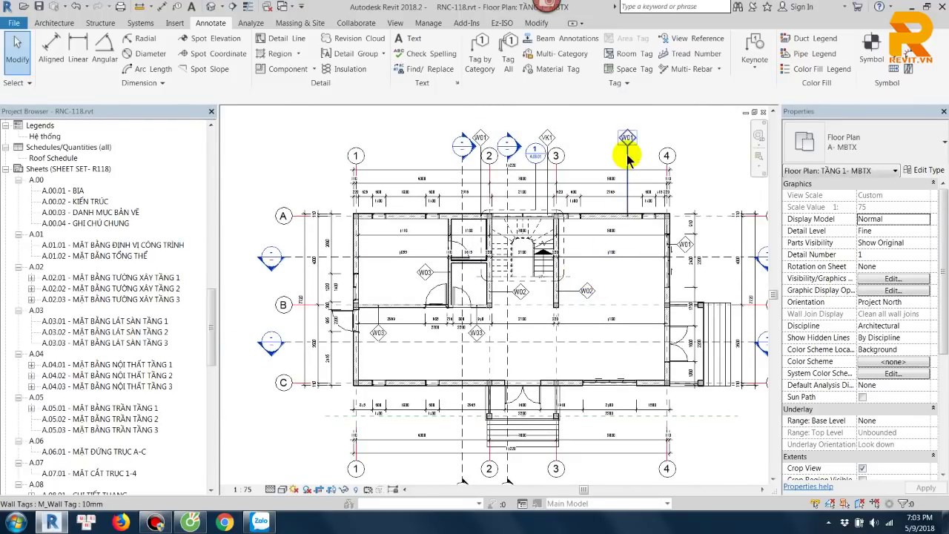
scroll(622, 167, "down", 1)
double_click(168, 280)
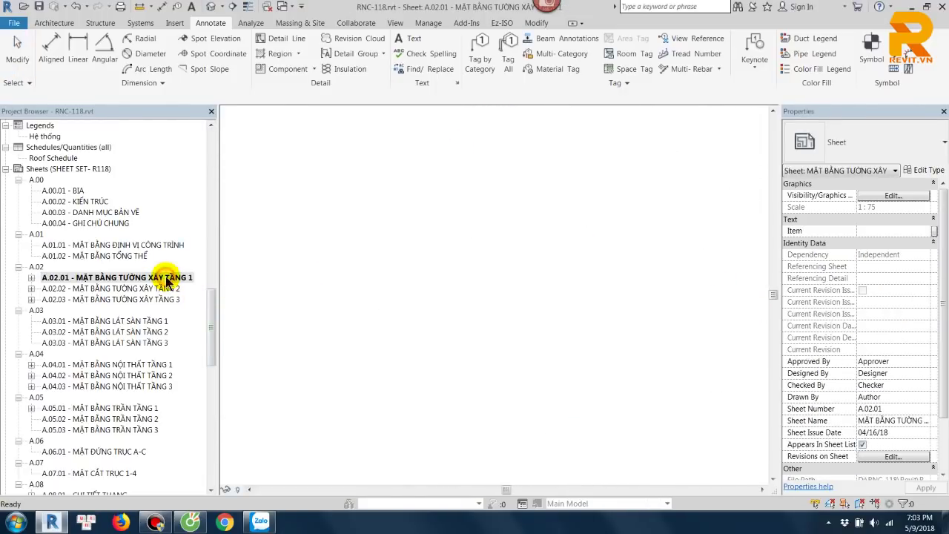
scroll(568, 248, "down", 2)
scroll(593, 286, "down", 2)
scroll(602, 259, "up", 1)
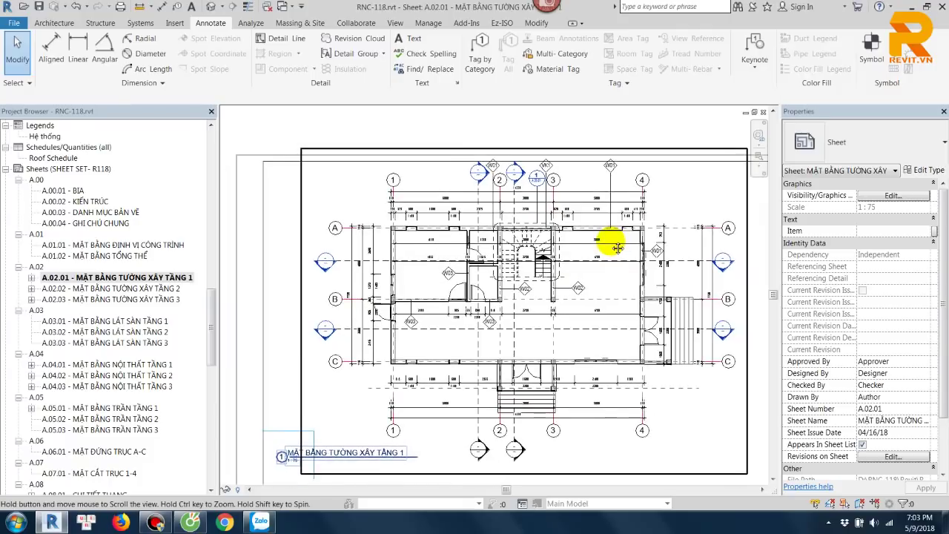
scroll(611, 225, "up", 1)
scroll(607, 200, "up", 2)
scroll(606, 207, "up", 2)
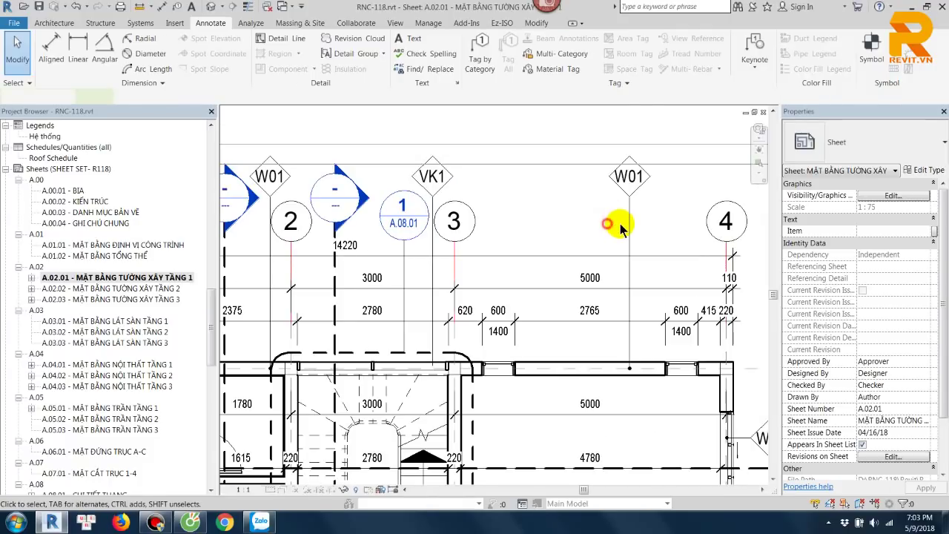
double_click(614, 221)
Step: Drag the W01 wall tag down beside the top wall
left_click(627, 217)
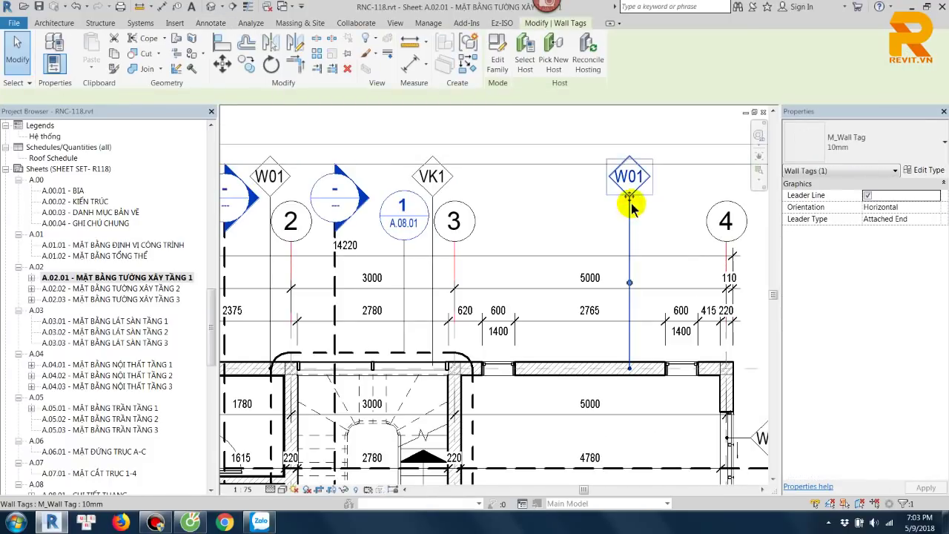
left_click_drag(629, 176, 628, 451)
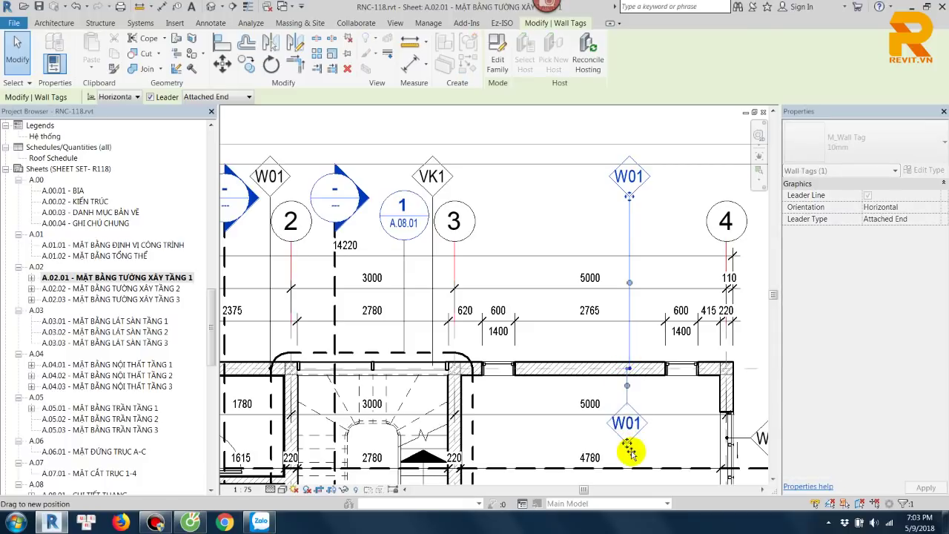
scroll(519, 245, "down", 1)
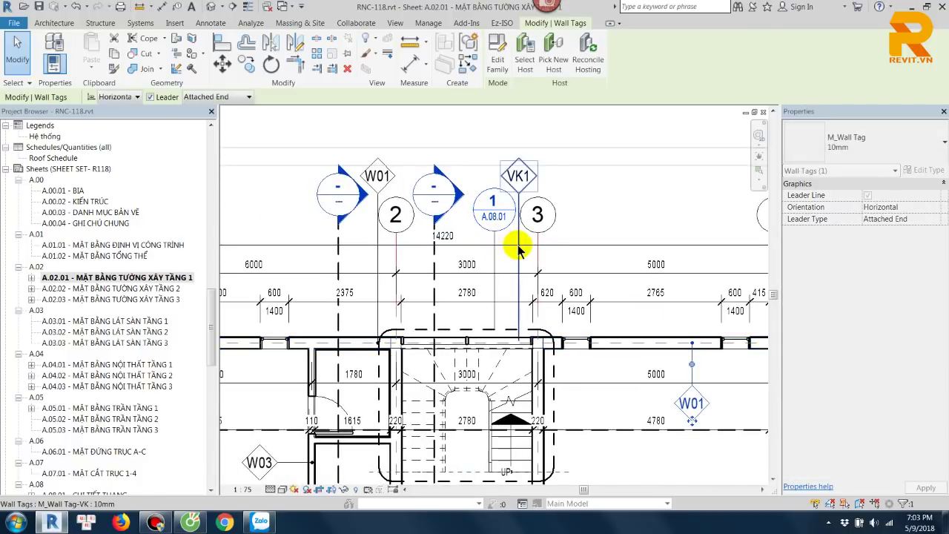
Step: Reposition the VK1 wall tag just above the wall, its leader running down to it
left_click(517, 191)
mouse_move(517, 191)
left_mouse_down()
mouse_move(502, 282)
mouse_move(508, 309)
left_mouse_up()
scroll(508, 309, "up", 2)
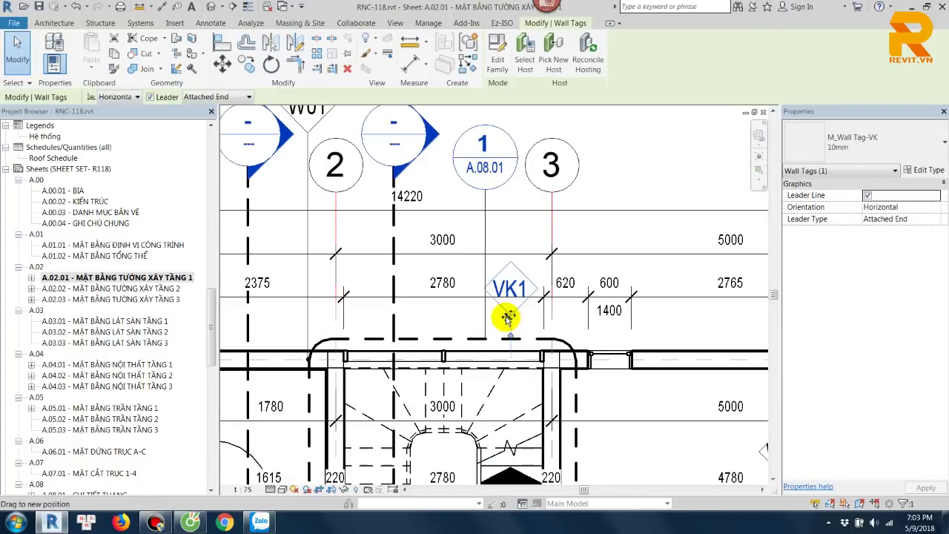
middle_click_drag(508, 373, 510, 284)
left_click_drag(510, 284, 646, 195)
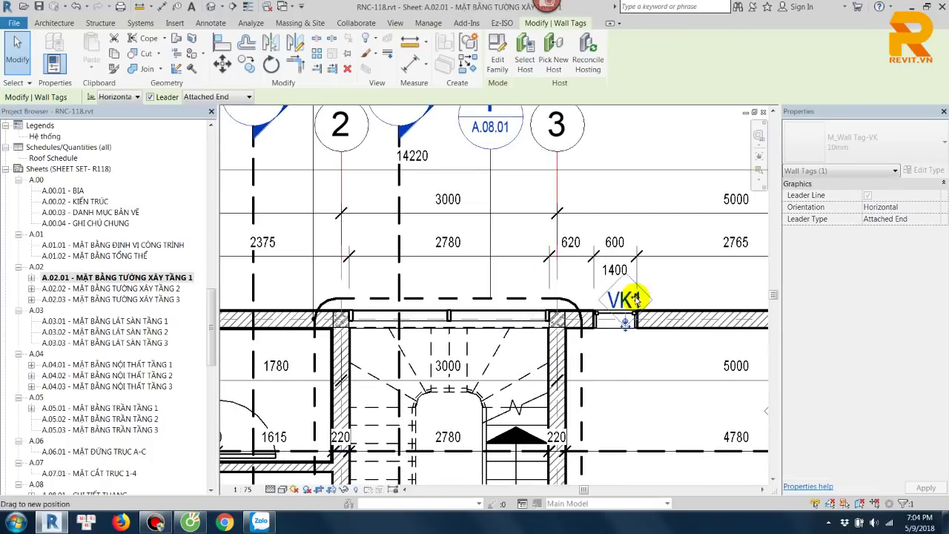
middle_click_drag(647, 195, 568, 314)
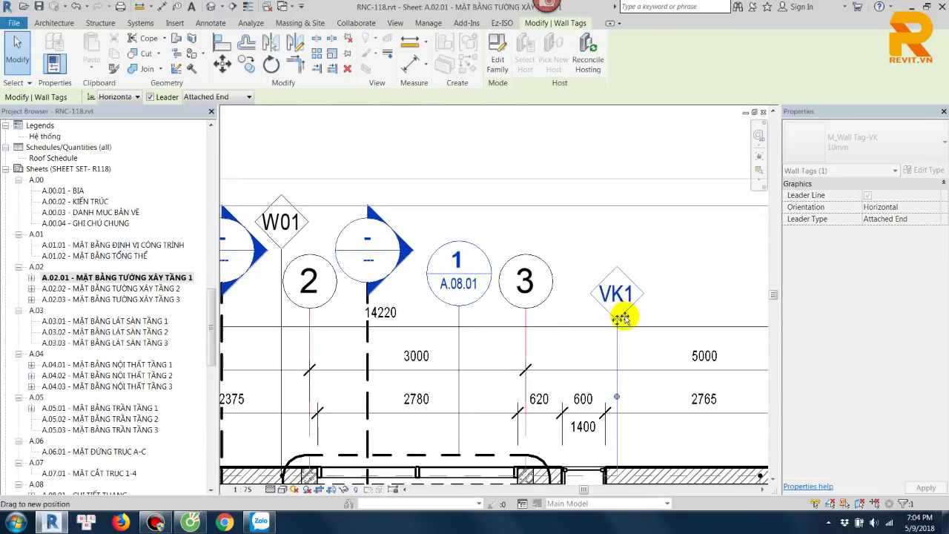
left_click_drag(621, 318, 639, 321)
middle_click_drag(623, 427, 621, 313)
mouse_move(620, 314)
left_mouse_down()
mouse_move(634, 341)
mouse_move(585, 180)
mouse_move(617, 225)
mouse_move(578, 253)
left_mouse_up()
scroll(585, 180, "down", 1)
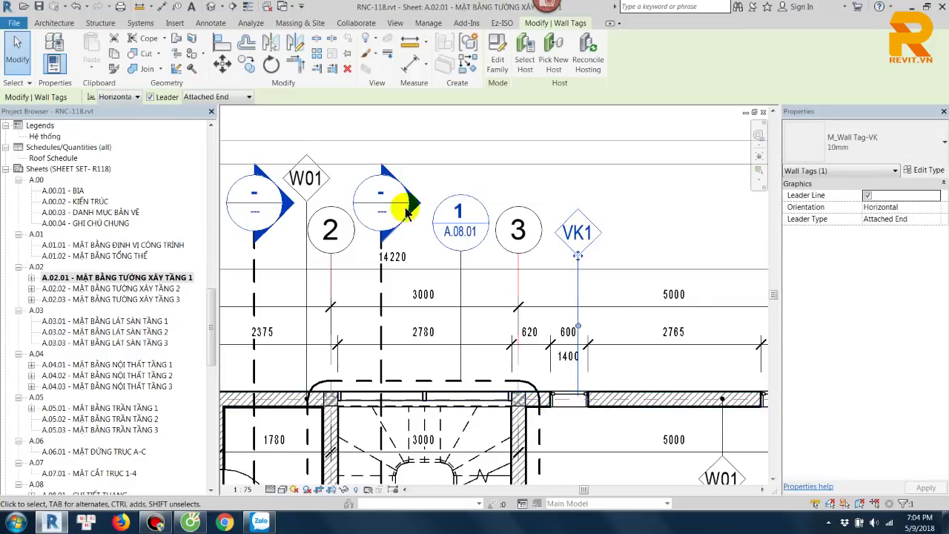
left_click(207, 99)
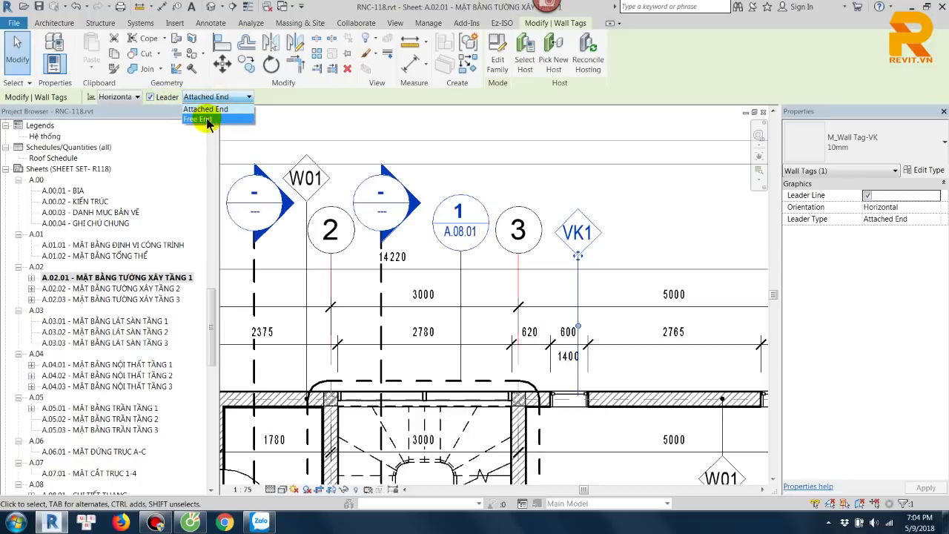
Step: Give the VK1 leader a free end, bend it into an elbow, and set the tag beside the stair
left_click(206, 118)
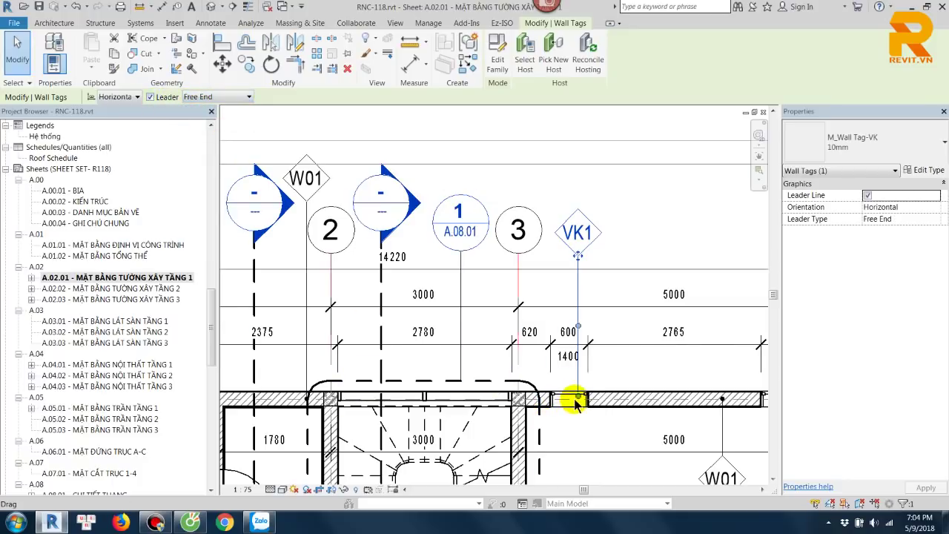
left_click_drag(580, 399, 436, 399)
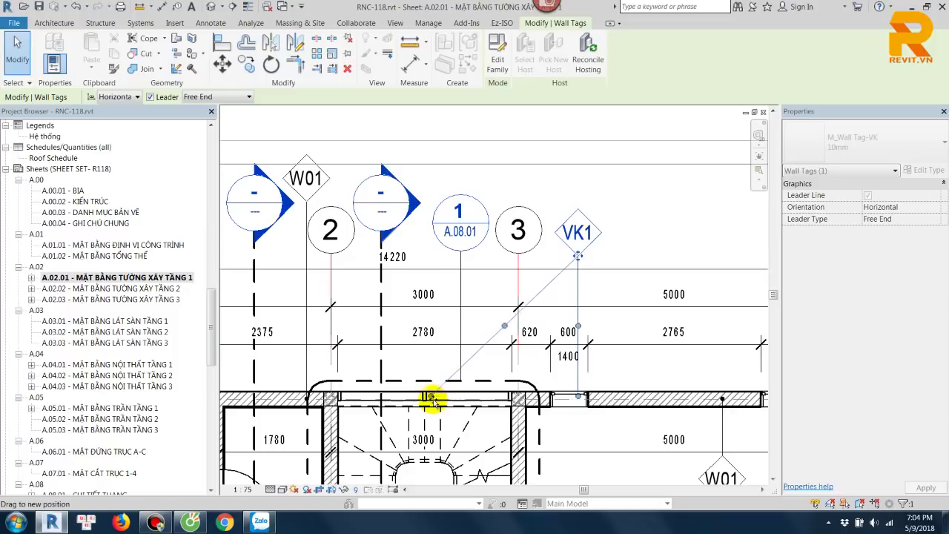
mouse_move(507, 330)
left_mouse_down()
mouse_move(453, 257)
mouse_move(474, 293)
mouse_move(504, 292)
mouse_move(565, 372)
mouse_move(580, 378)
mouse_move(464, 269)
mouse_move(602, 328)
mouse_move(570, 312)
mouse_move(482, 322)
mouse_move(421, 267)
mouse_move(443, 255)
mouse_move(424, 245)
mouse_move(438, 318)
mouse_move(491, 254)
mouse_move(506, 281)
left_mouse_up()
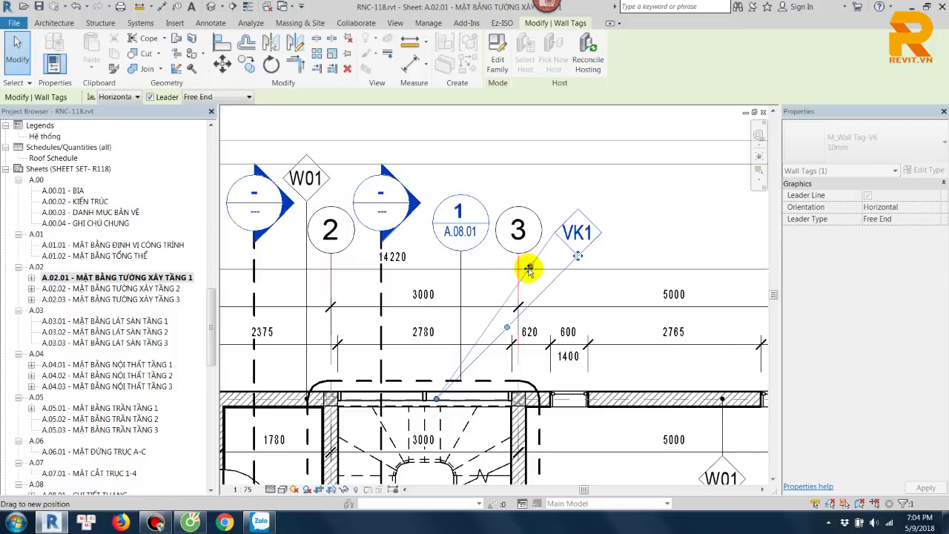
mouse_move(527, 271)
left_mouse_down()
mouse_move(499, 275)
mouse_move(486, 366)
mouse_move(561, 402)
mouse_move(481, 410)
left_mouse_up()
scroll(500, 275, "down", 2)
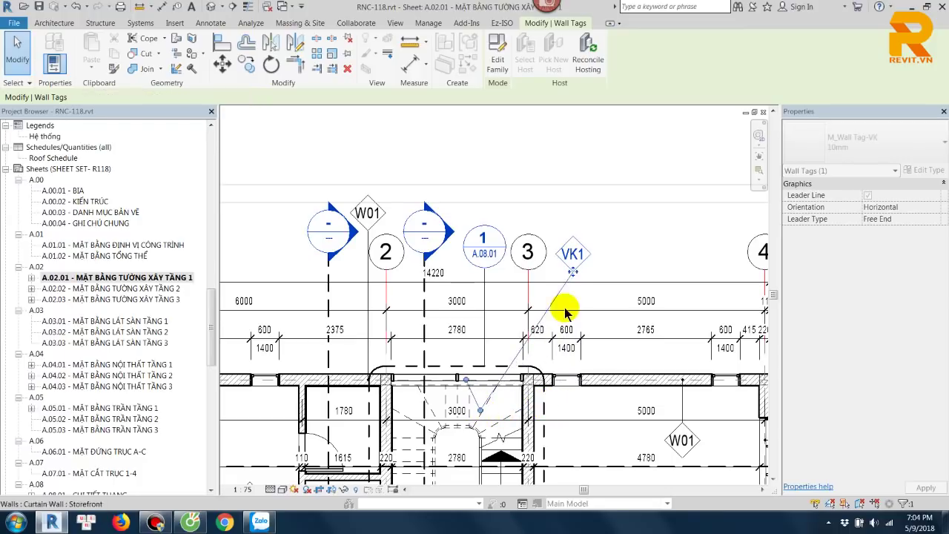
mouse_move(570, 254)
left_mouse_down()
mouse_move(577, 453)
mouse_move(598, 313)
left_mouse_up()
left_click_drag(504, 445, 487, 294)
Step: Set the VK1 wall tag type's Leader Arrowhead to Filled Dot 0.8mm
scroll(536, 250, "up", 3)
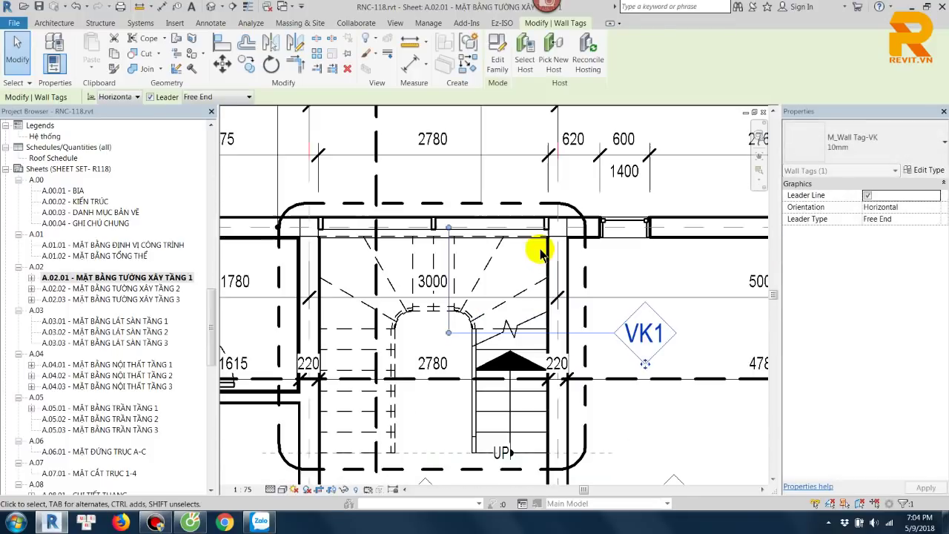
key("Escape")
left_click(612, 339)
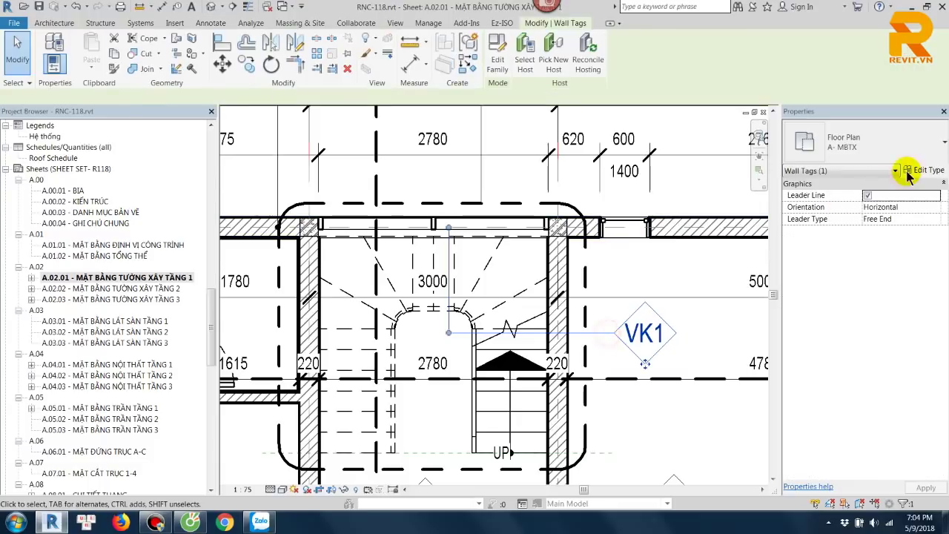
left_click(898, 170)
left_click(920, 164)
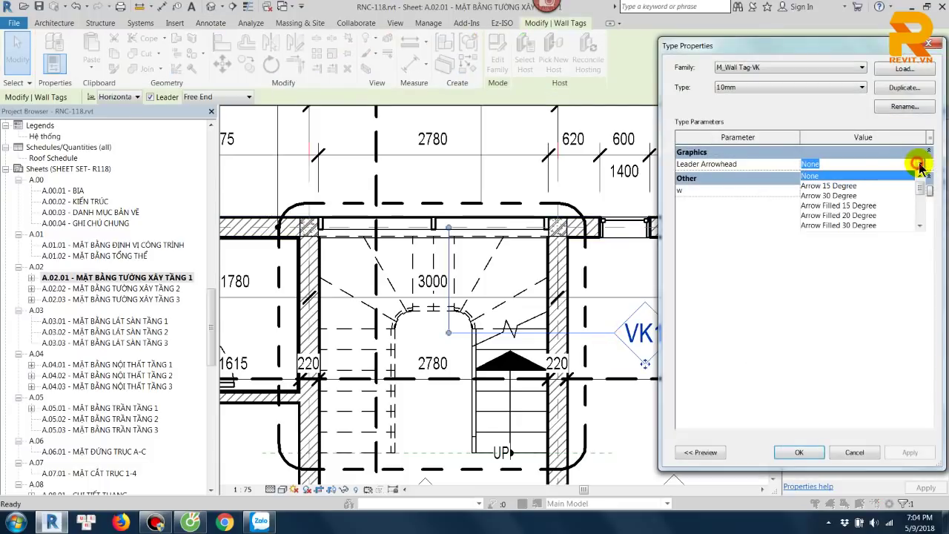
scroll(855, 201, "down", 1)
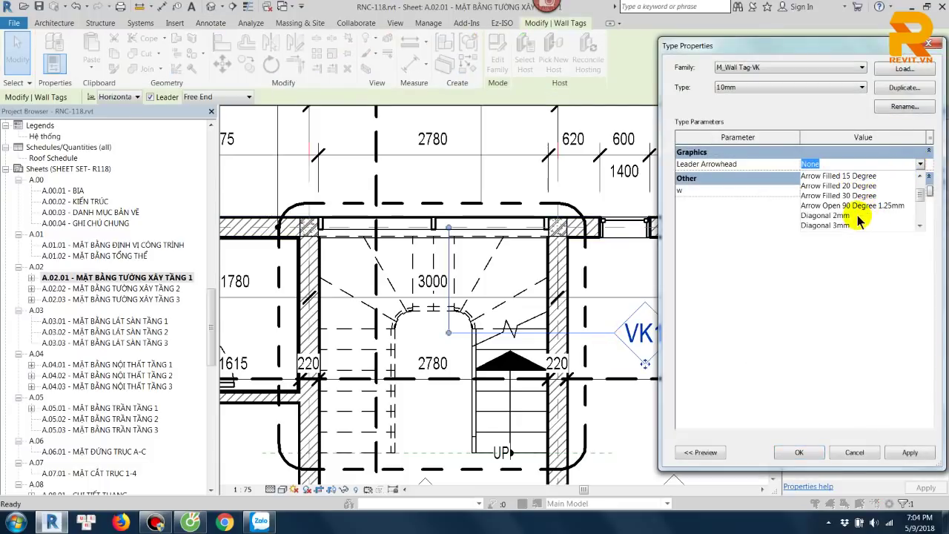
scroll(853, 230, "down", 1)
left_click(853, 223)
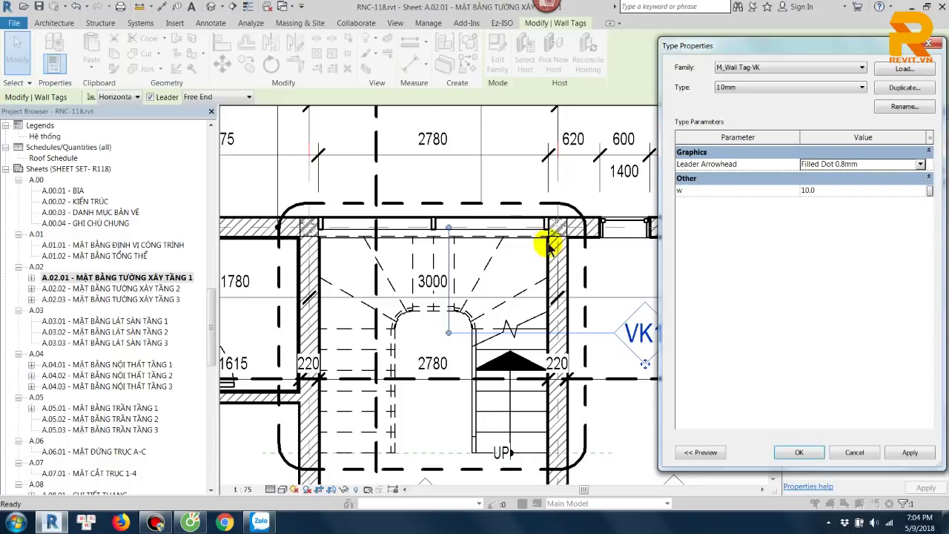
key("Return")
Step: Reapply Filled Dot 0.8mm as the leader arrowhead in the tag's type properties and confirm
left_click(619, 274)
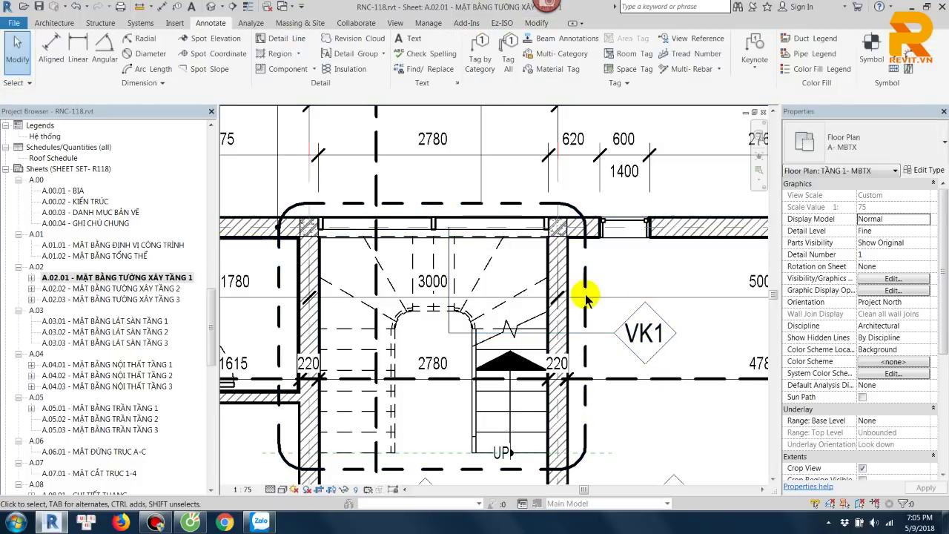
left_click(604, 337)
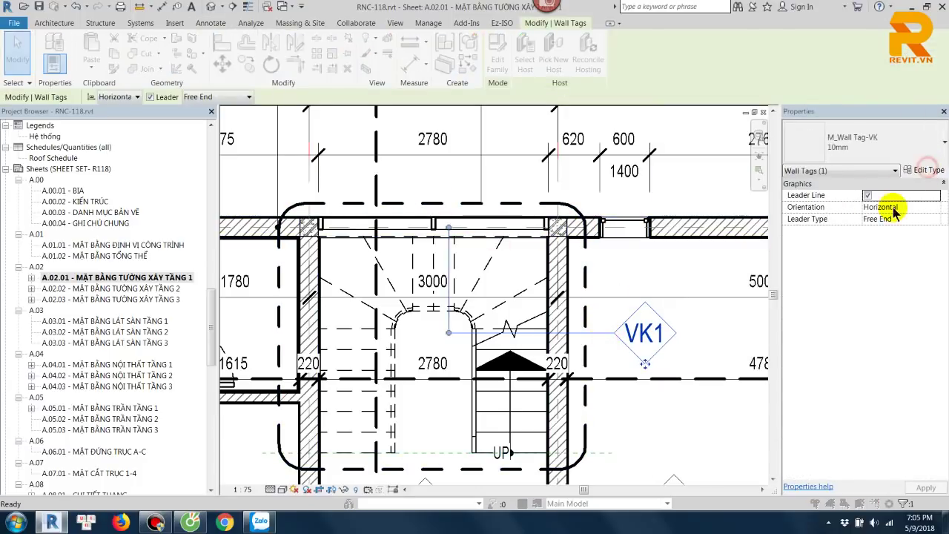
left_click(923, 170)
left_click(923, 164)
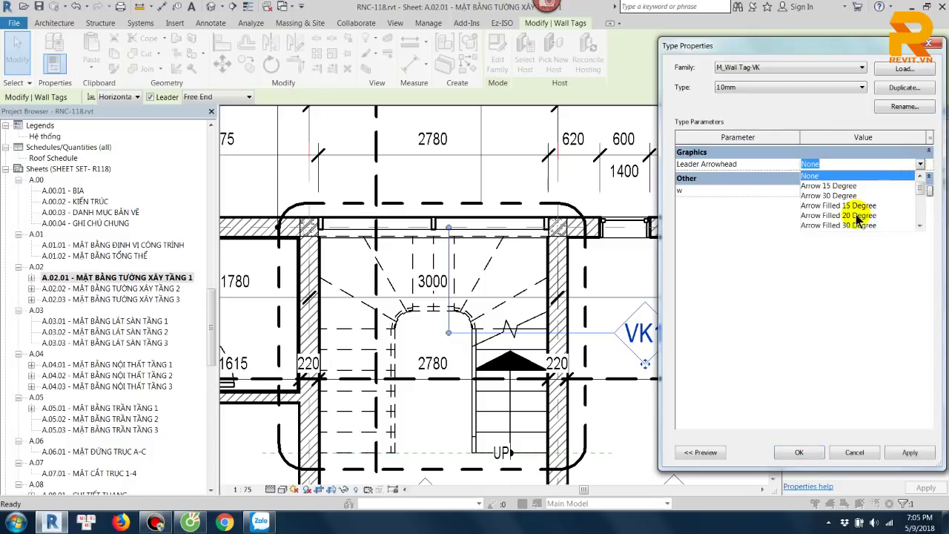
scroll(882, 214, "down", 1)
scroll(874, 219, "down", 2)
left_click(849, 186)
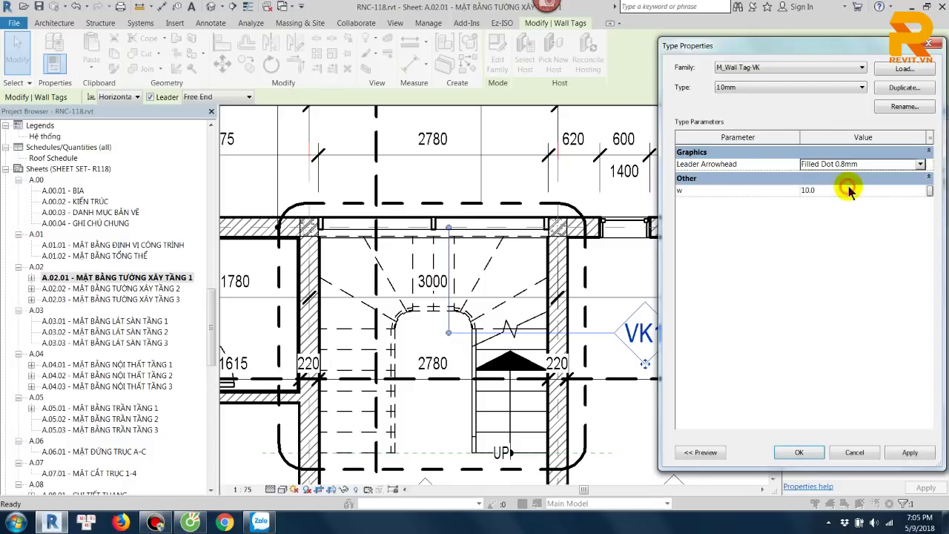
left_click(799, 451)
Step: Select the VK1 tag to verify its leader now ends in a dot
scroll(444, 254, "up", 5)
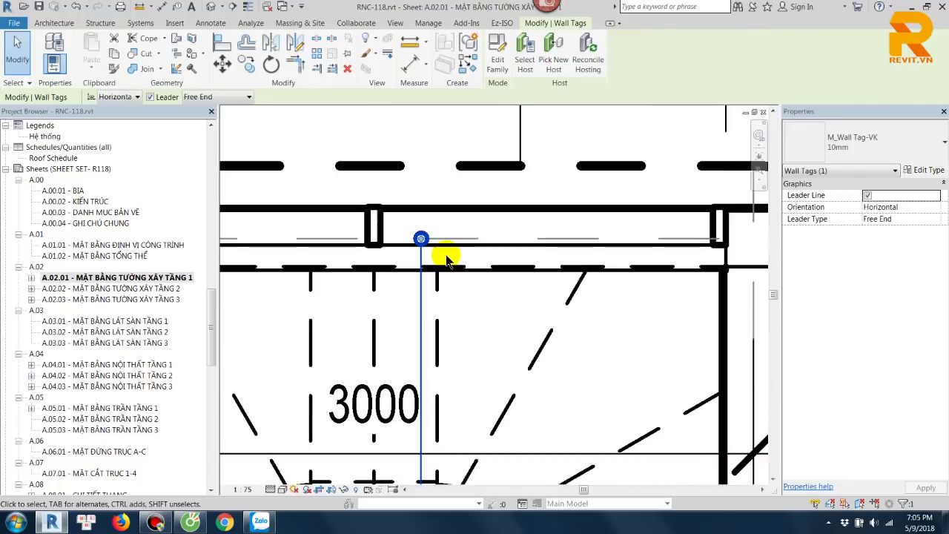
scroll(432, 252, "up", 1)
key("Escape")
scroll(445, 244, "down", 3)
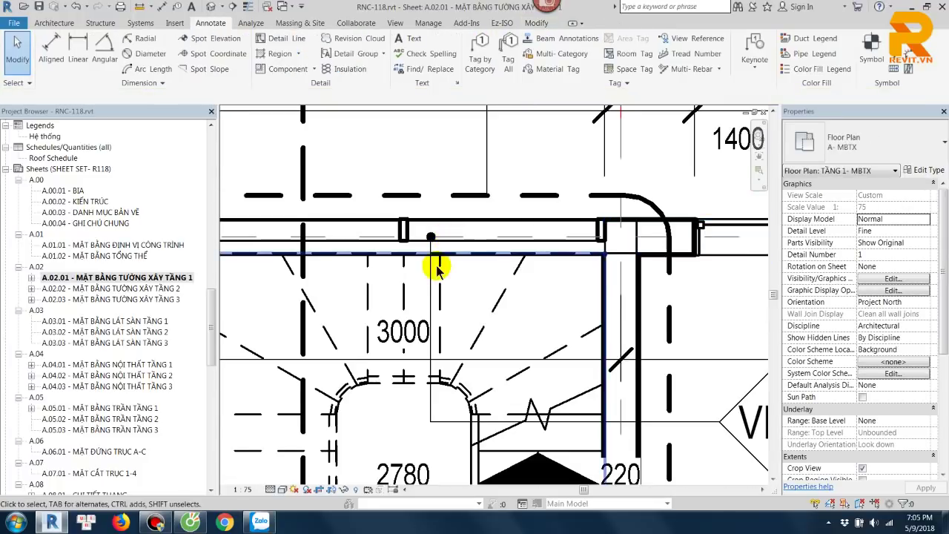
left_click(434, 271)
scroll(490, 242, "down", 2)
scroll(699, 413, "down", 1)
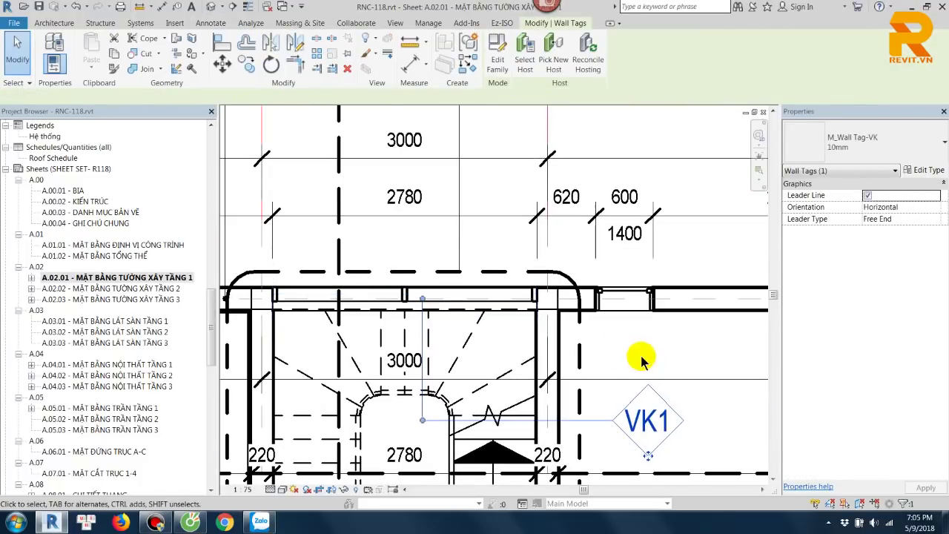
key("Escape")
scroll(625, 361, "down", 2)
scroll(512, 204, "down", 2)
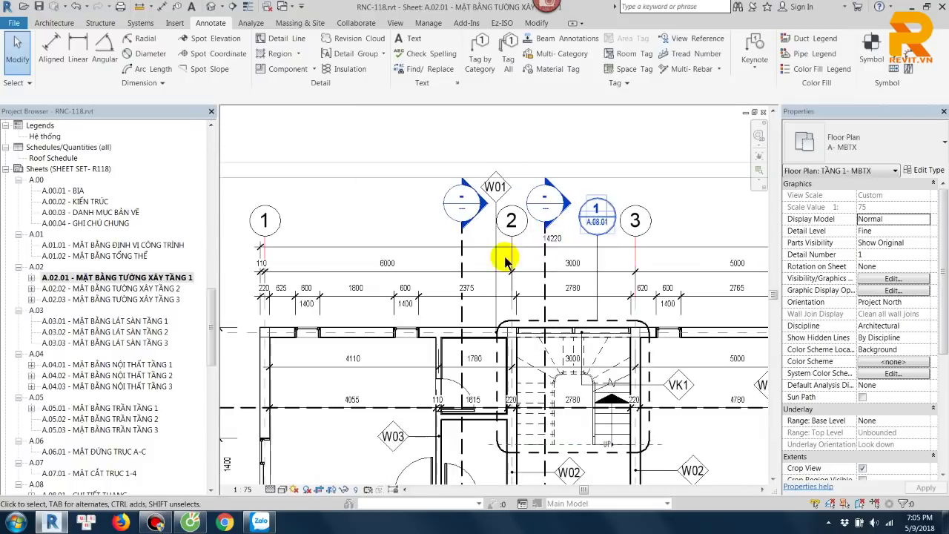
Step: Drag the leftmost W01 tag into the left room between the 4110 and 4055 dimensions
left_click(511, 206)
left_click_drag(512, 206, 383, 252)
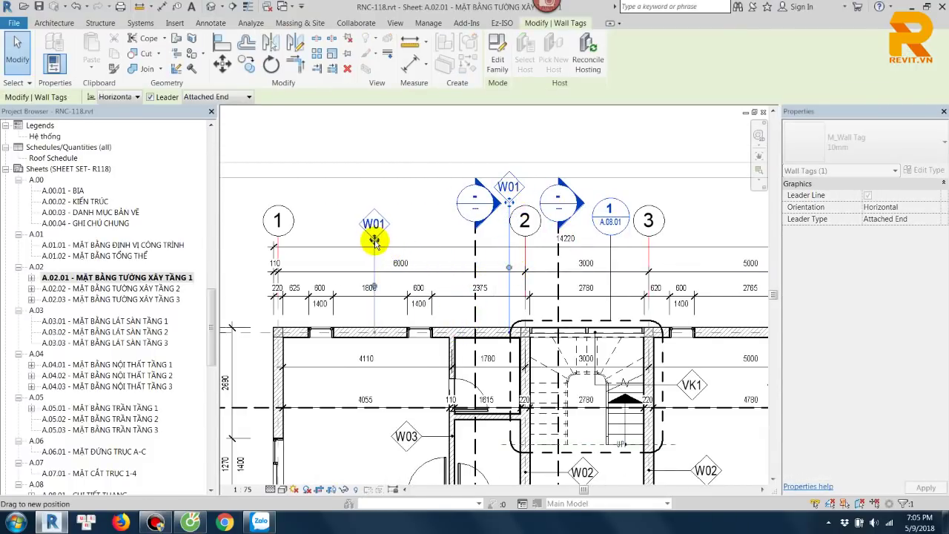
left_click_drag(378, 302, 380, 320)
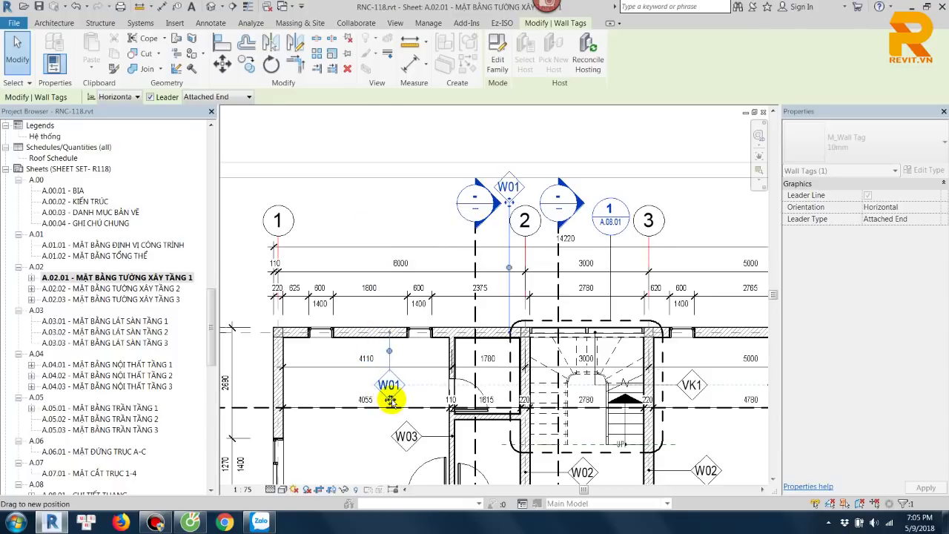
left_click_drag(391, 400, 391, 389)
scroll(466, 195, "down", 3, "ctrl")
scroll(387, 265, "right", 5, "shift")
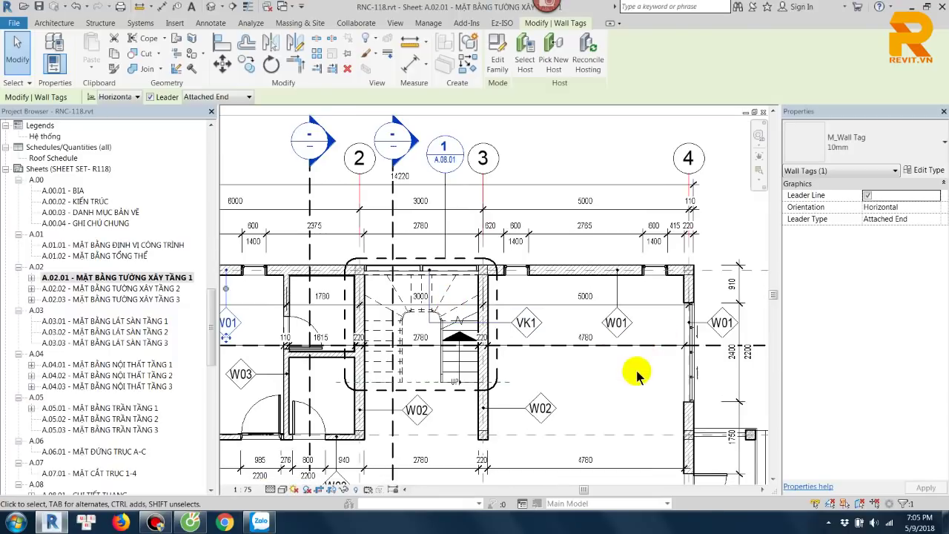
scroll(589, 271, "down", 3)
left_click(599, 290)
scroll(502, 260, "down", 2)
scroll(642, 239, "down", 1)
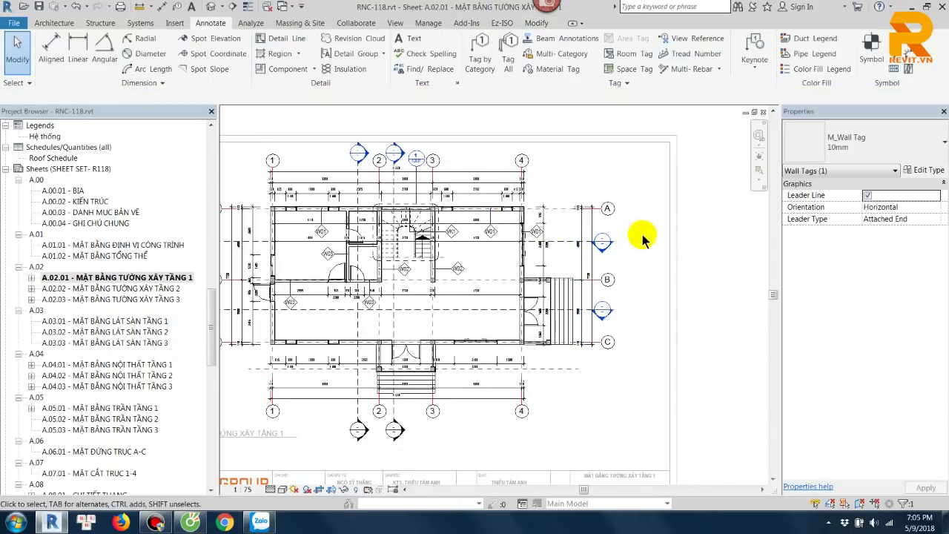
left_click(642, 238)
scroll(663, 227, "down", 2)
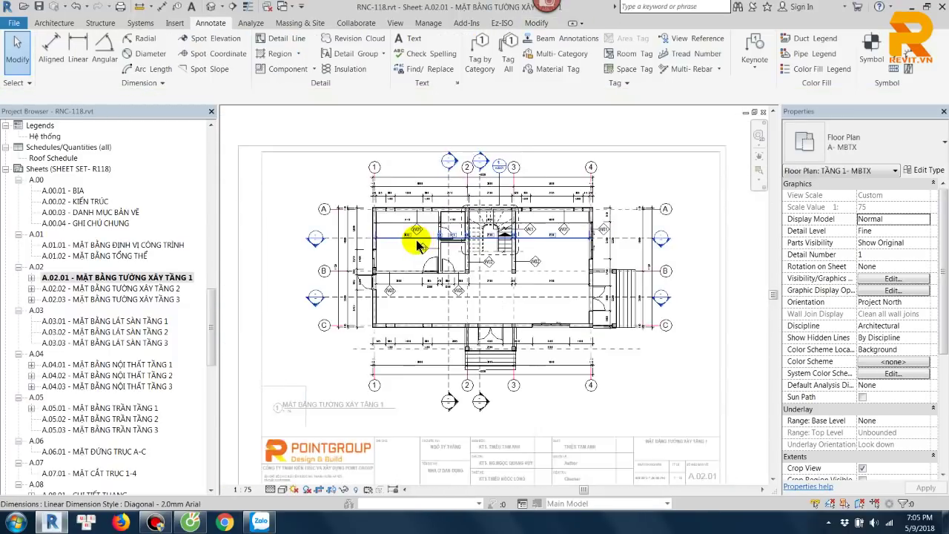
scroll(417, 247, "up", 5)
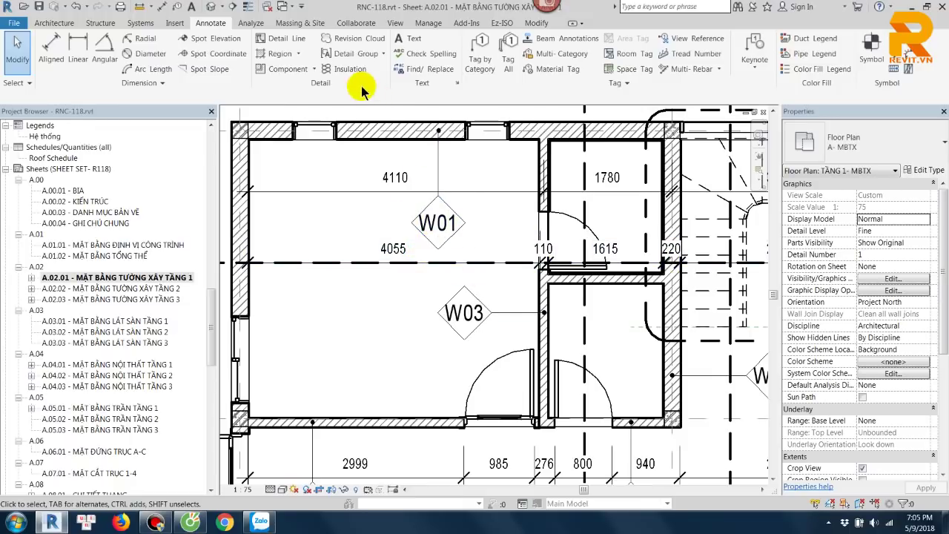
Step: Start the Room tool from the Architecture tab
left_click(56, 22)
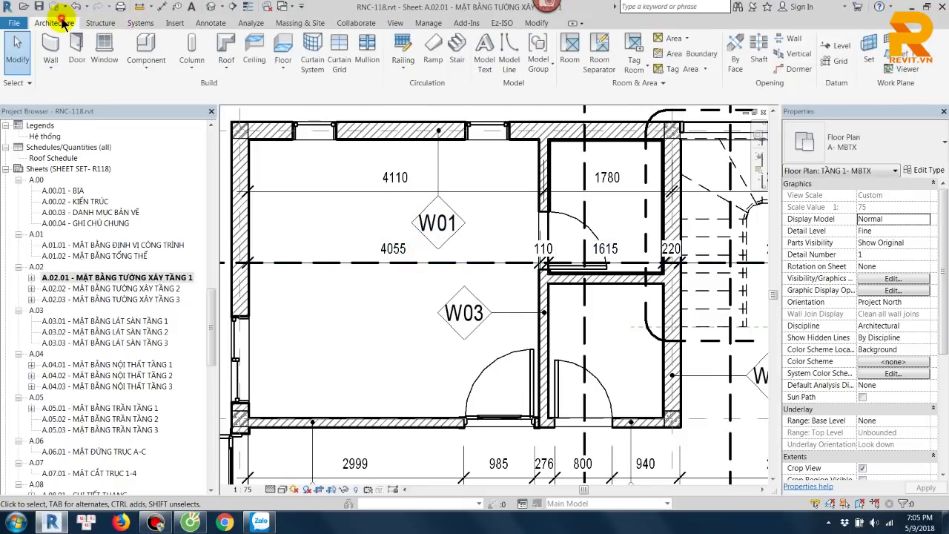
left_click(564, 63)
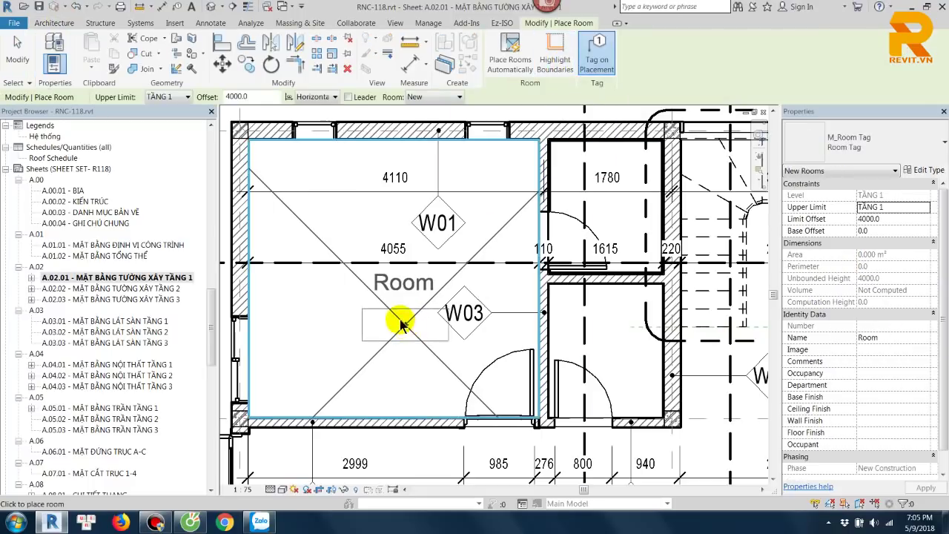
scroll(392, 241, "down", 1)
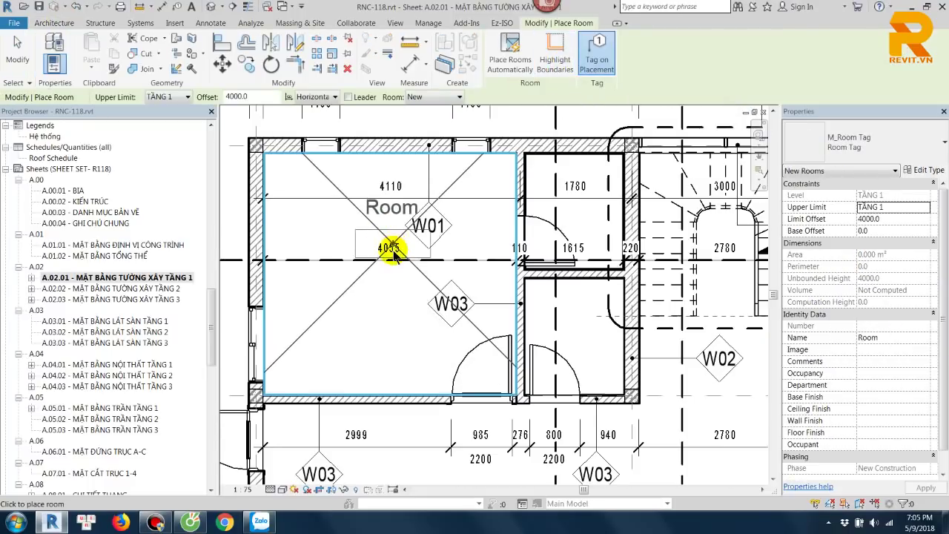
Step: Choose M_Room Tag : Room Tag With Area as the room tag type
left_click(911, 143)
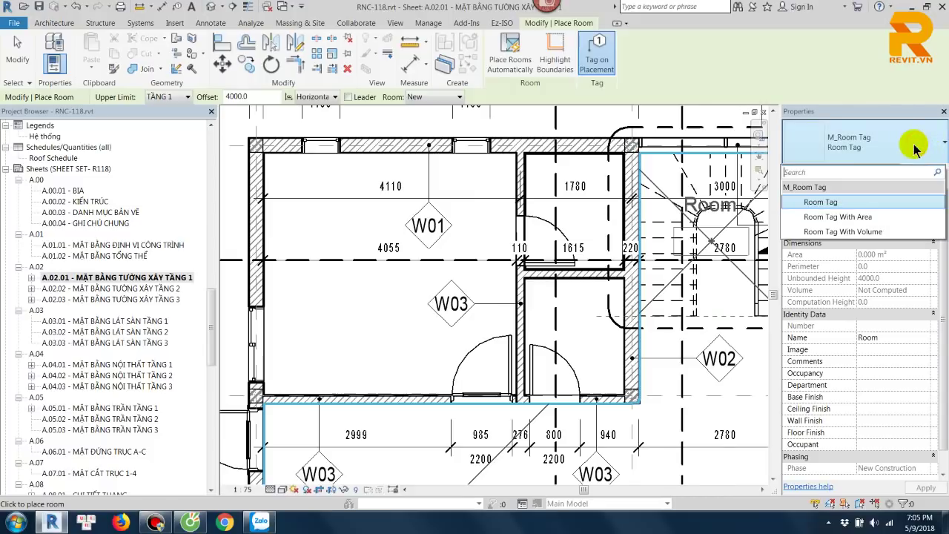
left_click(849, 222)
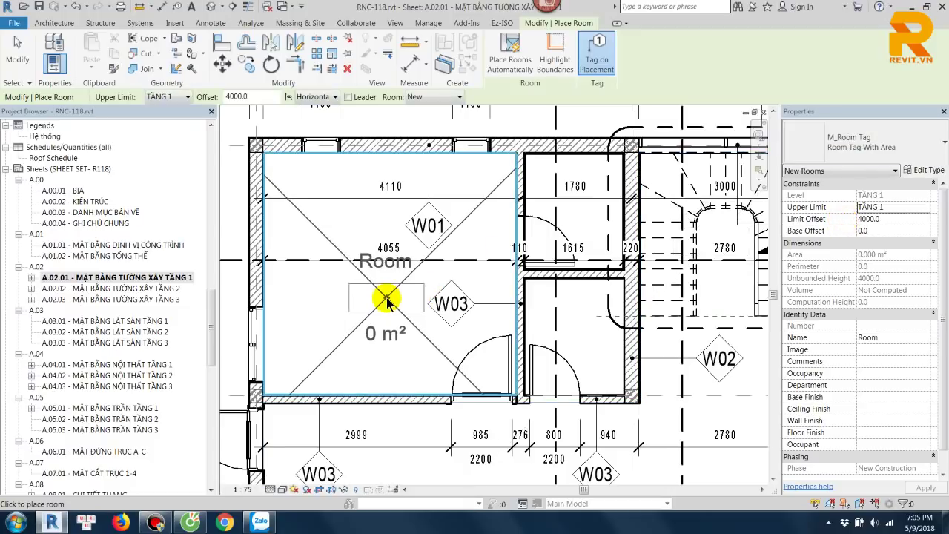
left_click(871, 149)
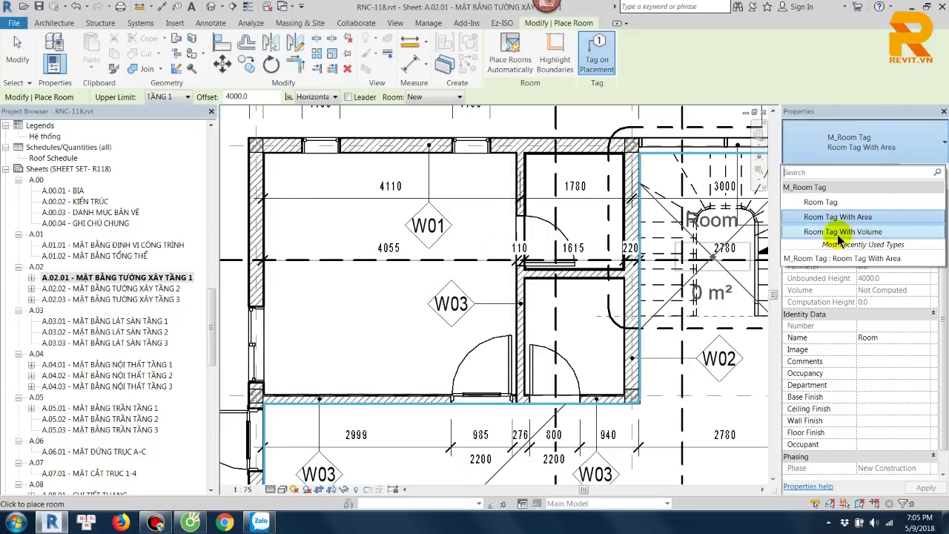
left_click(845, 234)
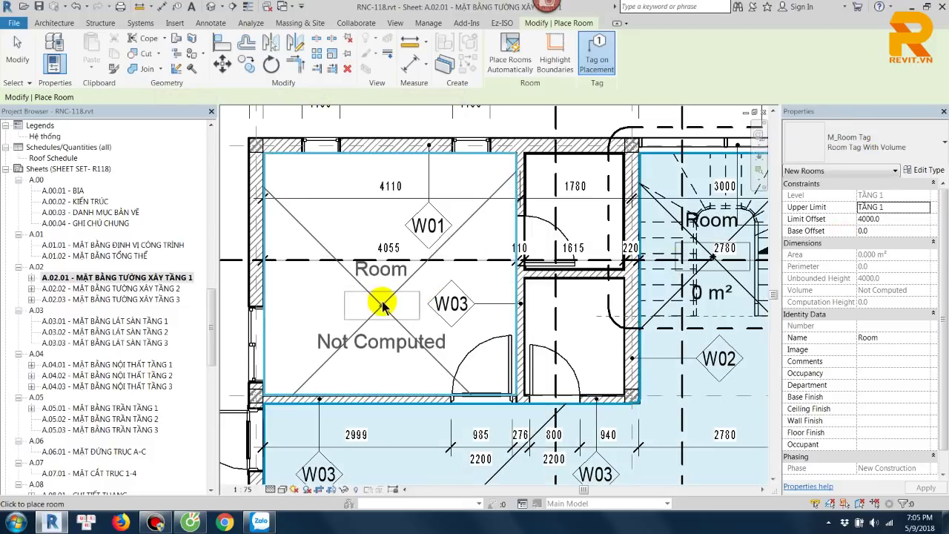
scroll(382, 296, "down", 2)
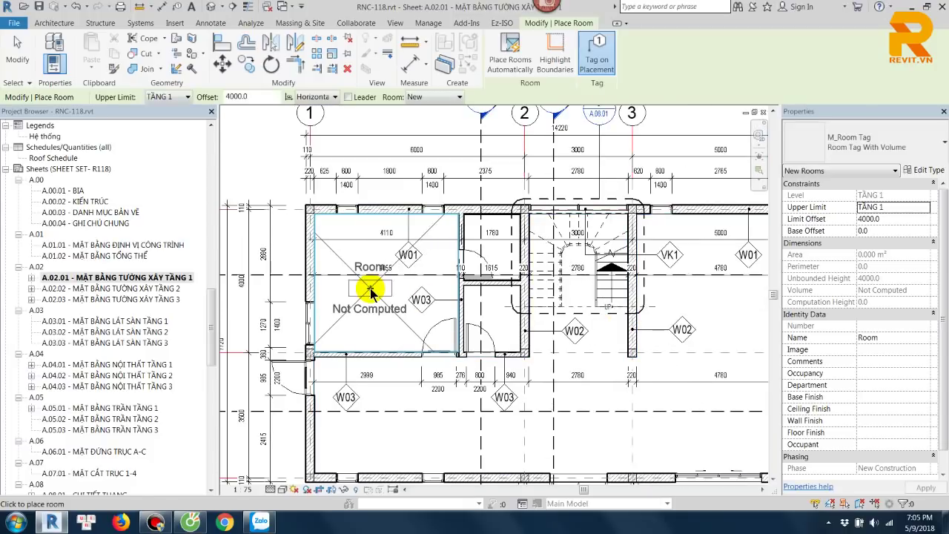
left_click(864, 143)
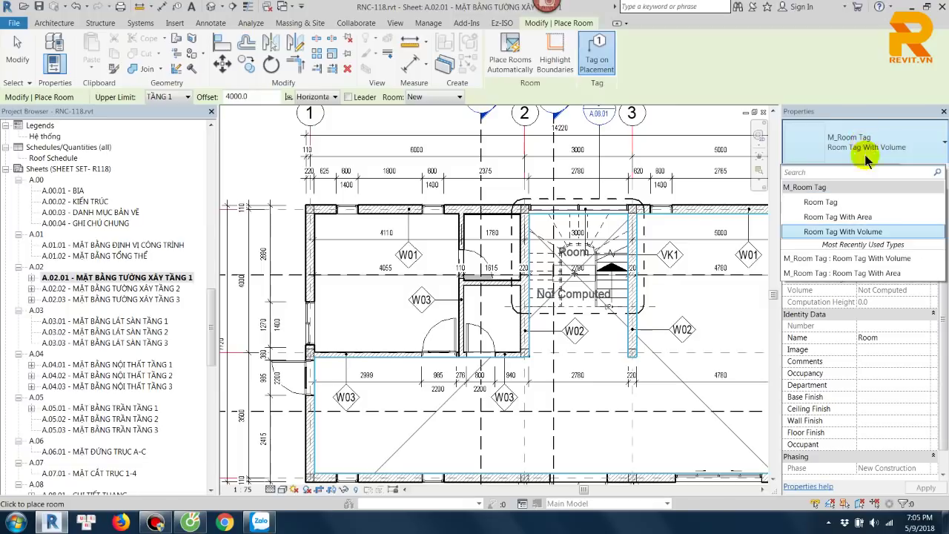
left_click(858, 217)
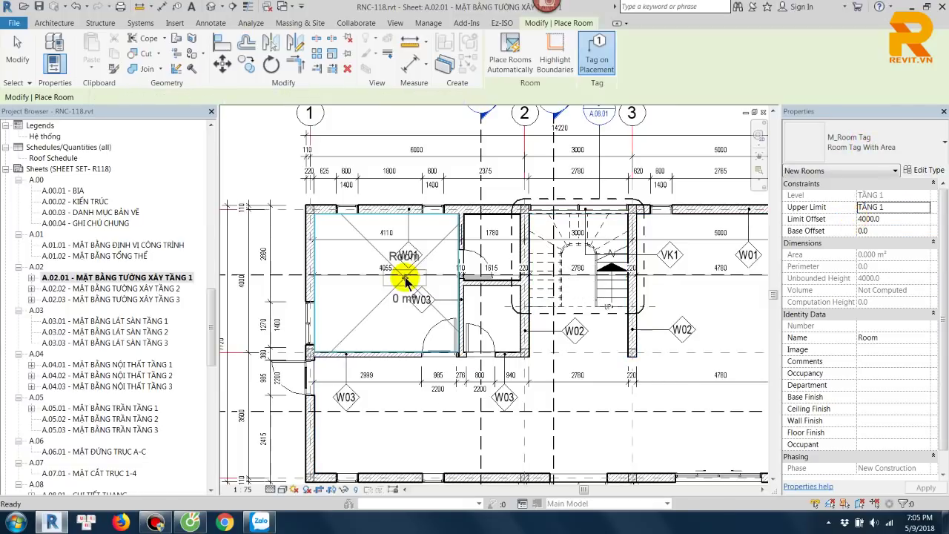
scroll(384, 295, "up", 2)
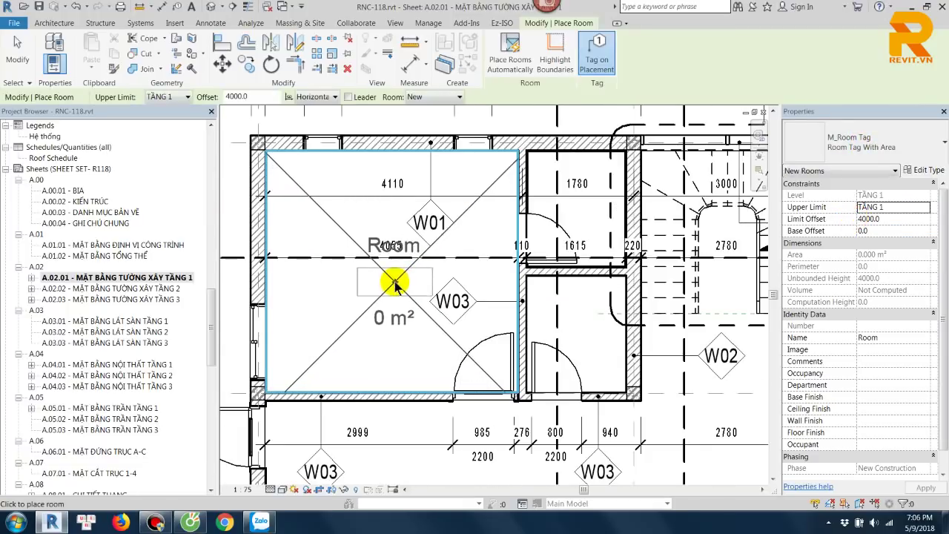
scroll(393, 319, "up", 3)
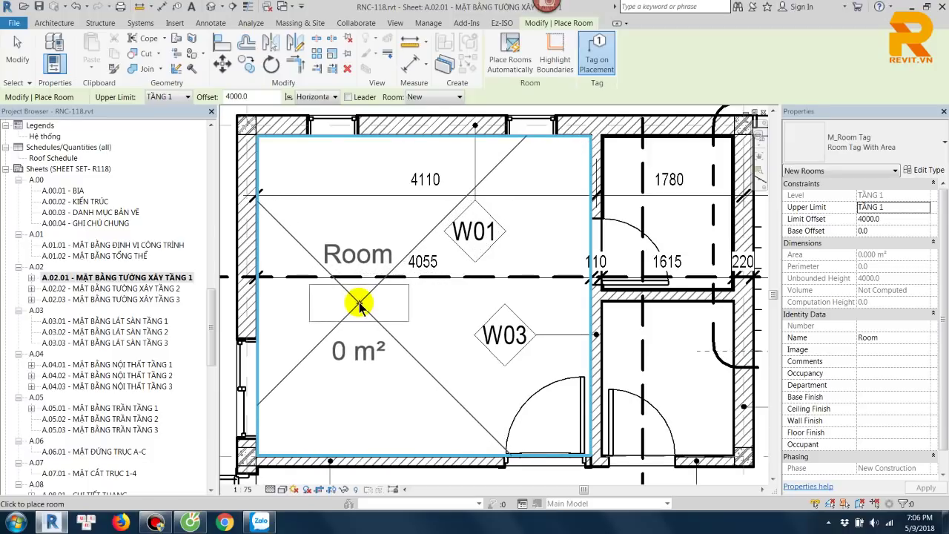
Step: Place a room in the left space and pick PHÒNG NGỦ from the preset room names
left_click(359, 304)
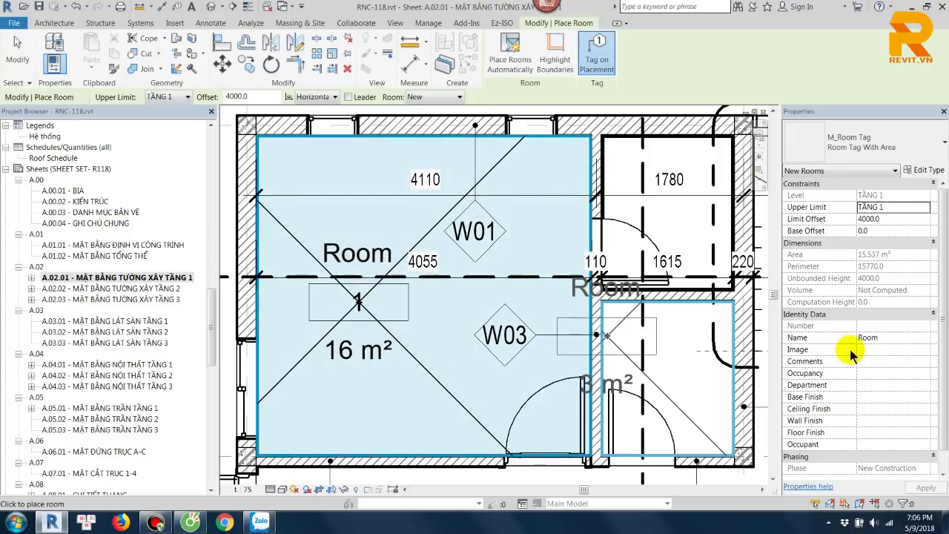
left_click(890, 338)
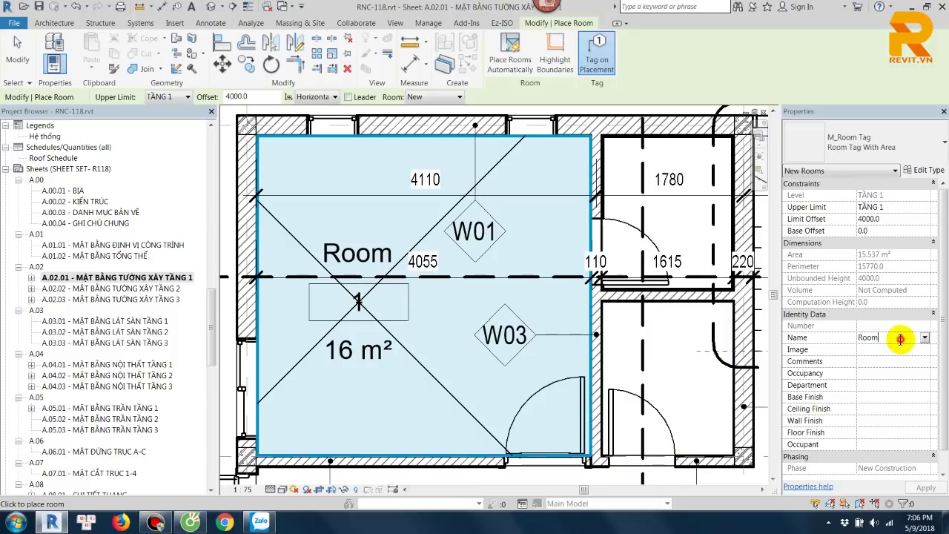
left_click(924, 338)
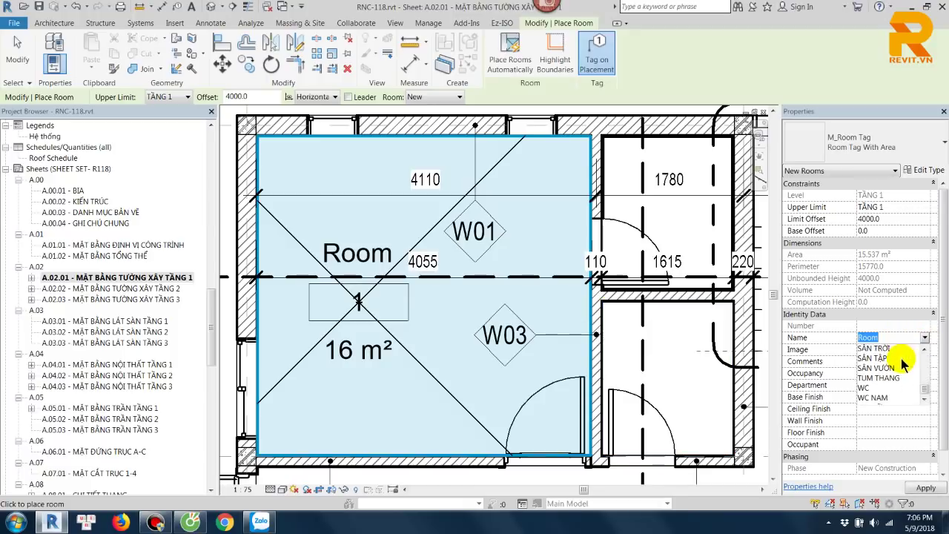
scroll(901, 363, "down", 2)
scroll(905, 386, "up", 5)
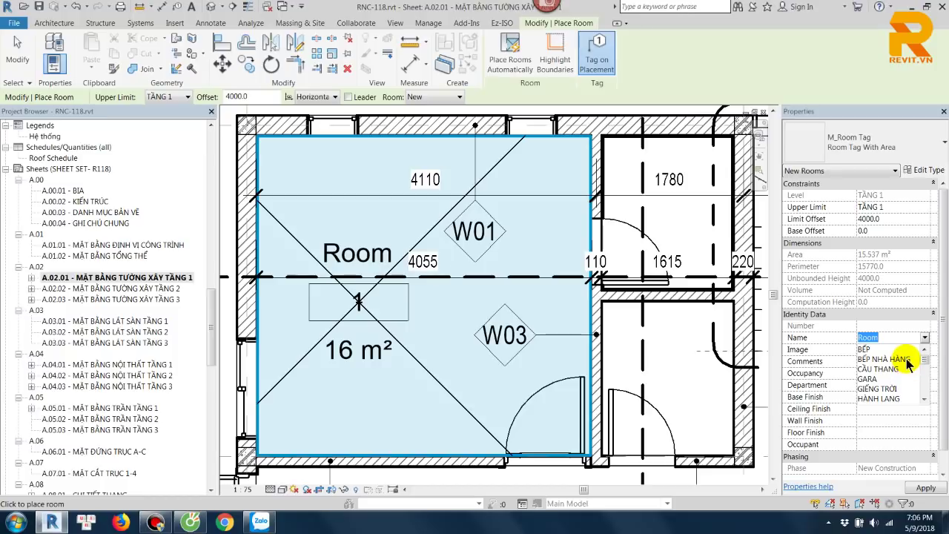
scroll(906, 388, "down", 1)
scroll(906, 382, "down", 2)
scroll(908, 367, "down", 1)
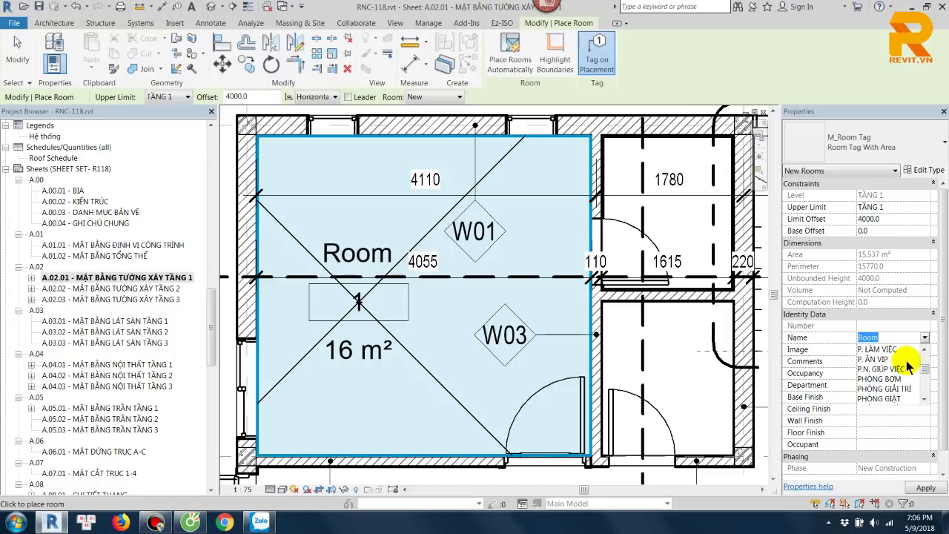
scroll(907, 366, "up", 1)
scroll(907, 365, "up", 2)
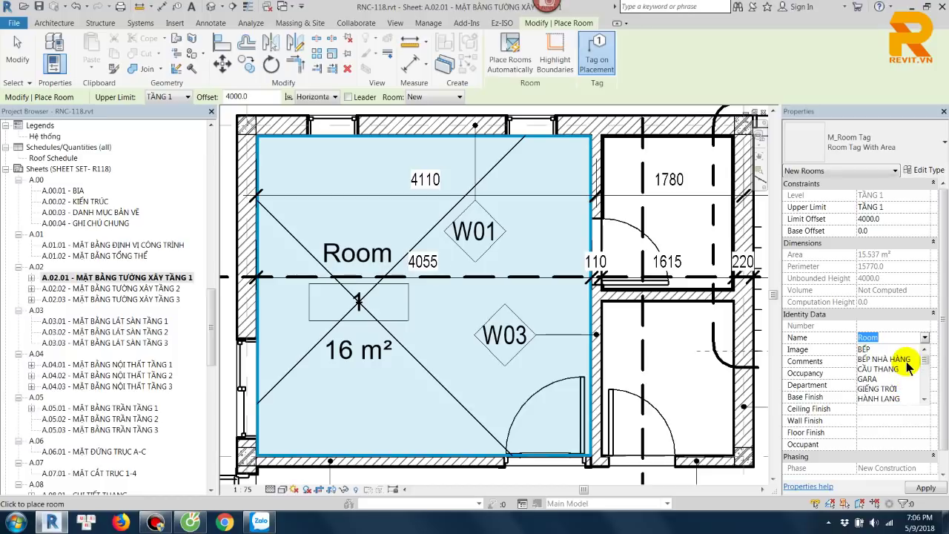
scroll(897, 352, "down", 3)
left_click(917, 391)
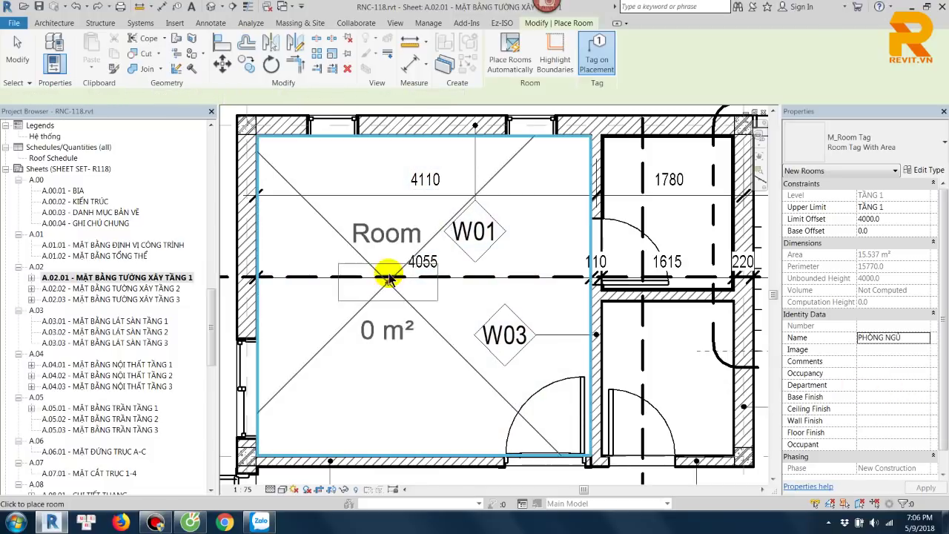
Step: Browse the preset room names list again without choosing a new name
left_click(924, 338)
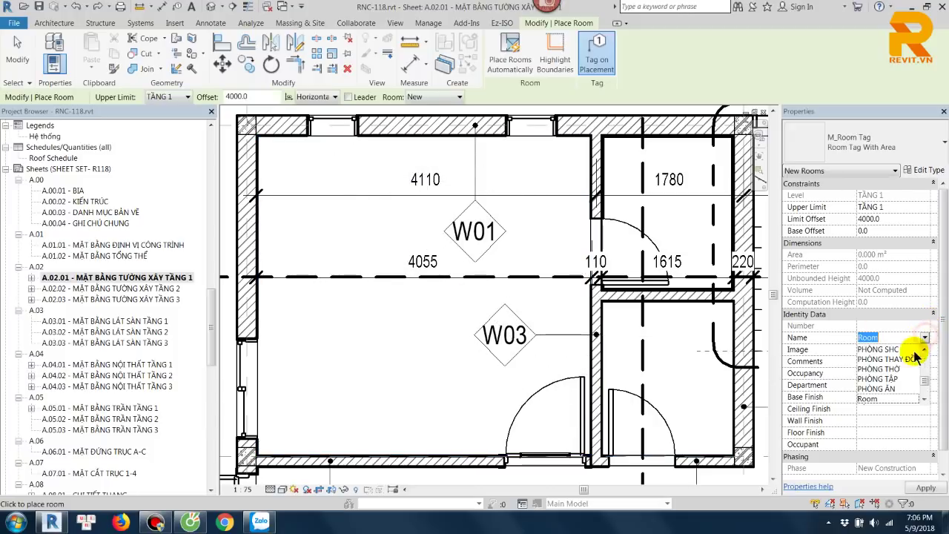
scroll(905, 379, "down", 3)
scroll(906, 384, "up", 1)
scroll(906, 384, "up", 2)
scroll(906, 384, "up", 1)
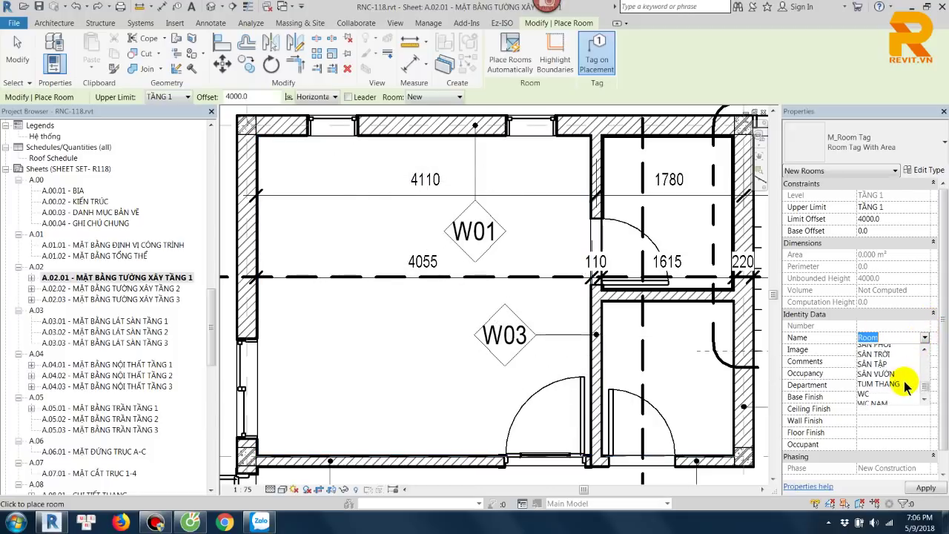
scroll(906, 384, "up", 2)
scroll(906, 385, "up", 2)
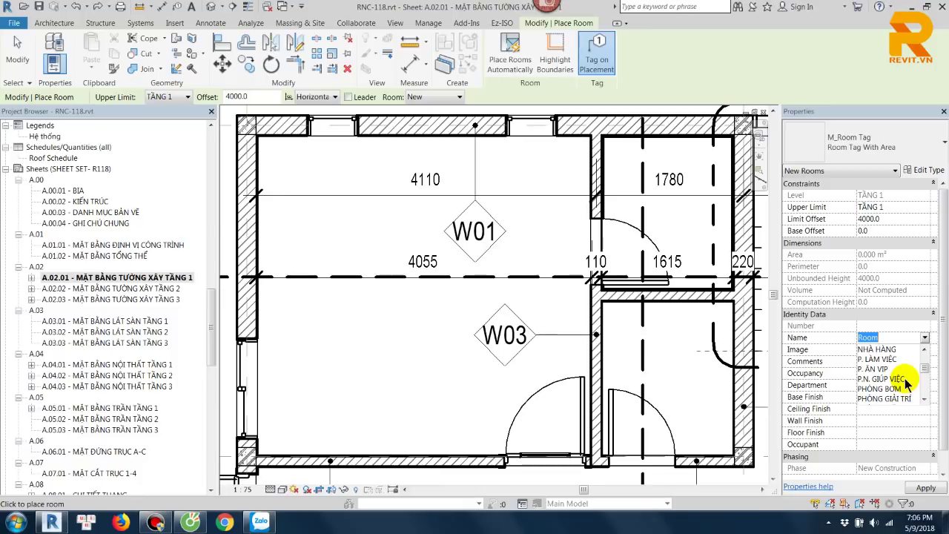
scroll(905, 379, "up", 2)
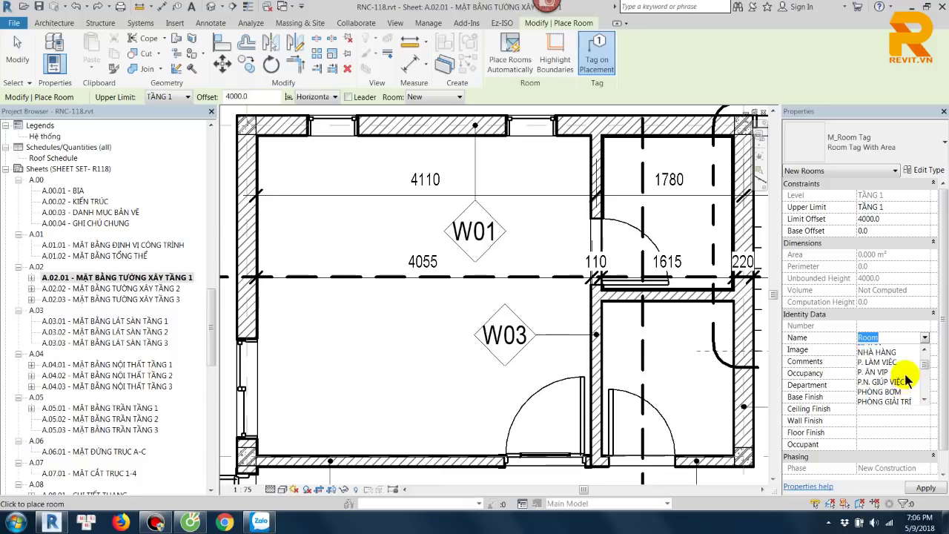
scroll(906, 379, "up", 2)
scroll(905, 378, "down", 2)
scroll(906, 378, "down", 2)
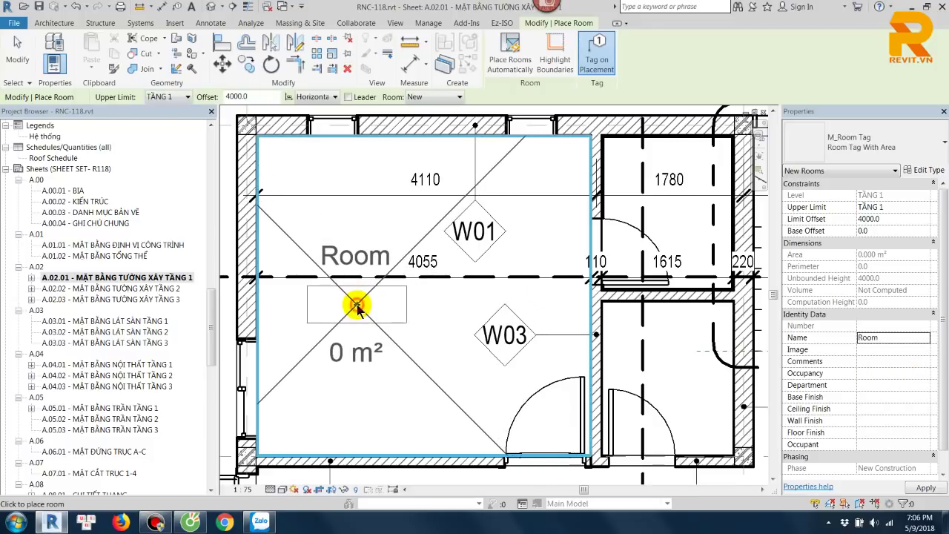
Step: Place the room in the left space and rename its tag to PHÒNG NGỦ
left_click(355, 303)
key("Escape")
key("Escape")
left_click(365, 267)
left_click(371, 258)
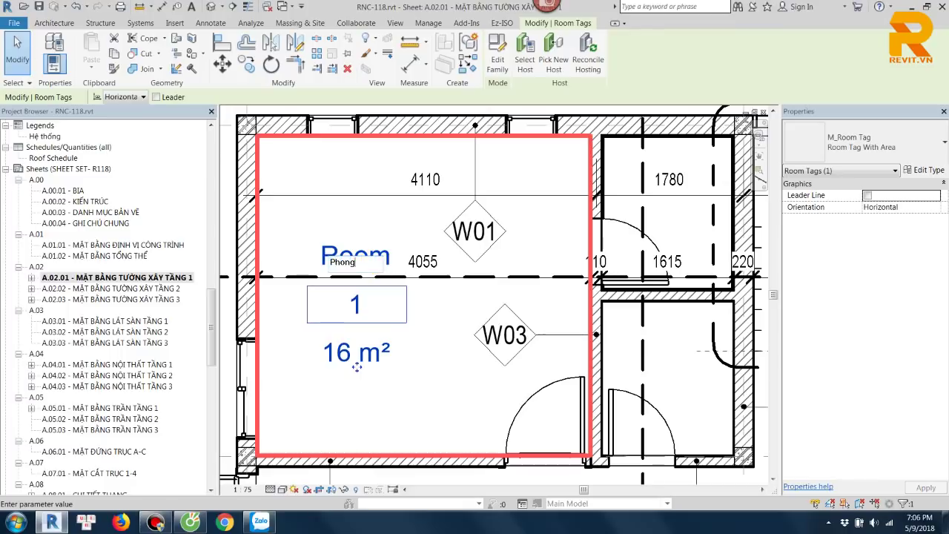
key("BackSpace")
key("Caps_Lock")
left_click(375, 260)
type("HÒNG NGỦ")
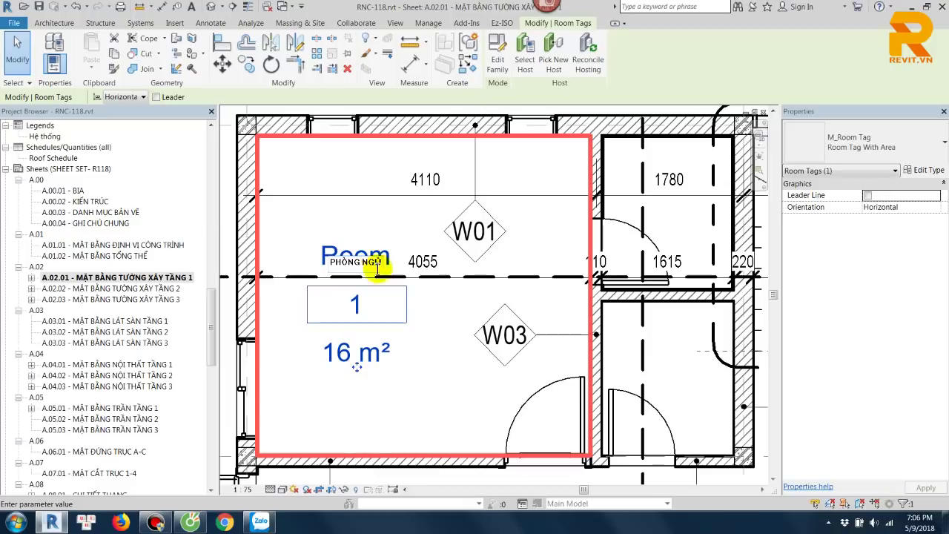
left_click(439, 315)
Step: Check the room and its tag, which shows number 1 and 16 m²
left_click(435, 360)
left_click(395, 293)
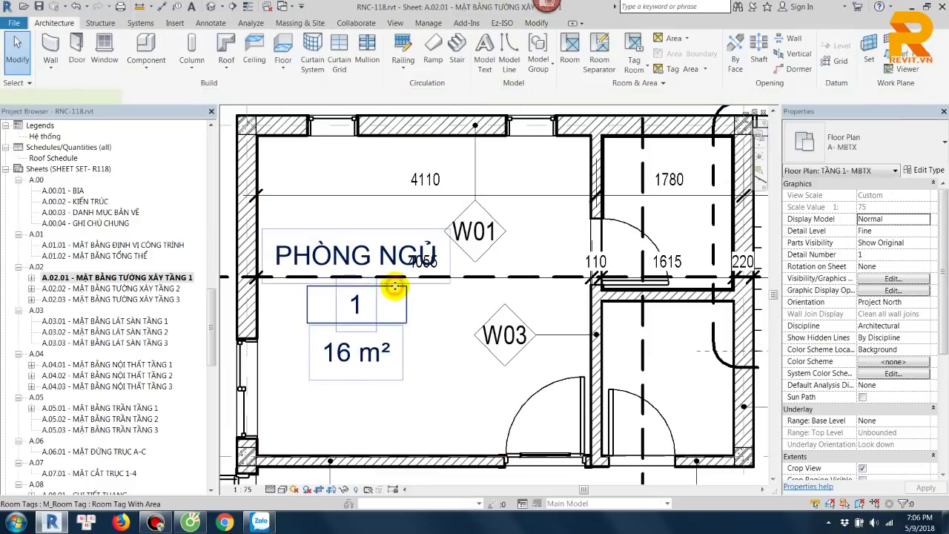
scroll(430, 301, "down", 2)
key("Escape")
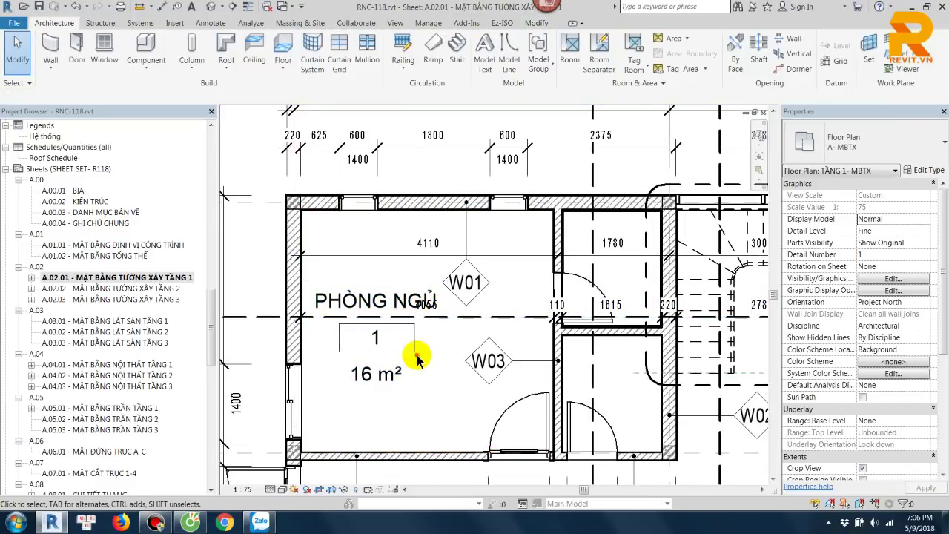
left_click(410, 361)
scroll(407, 363, "up", 2)
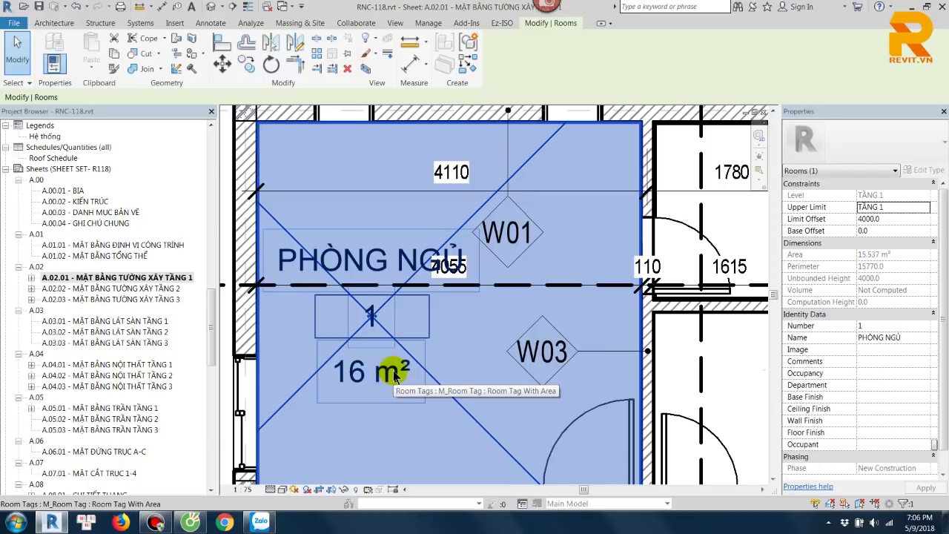
key("Escape")
left_click(403, 300)
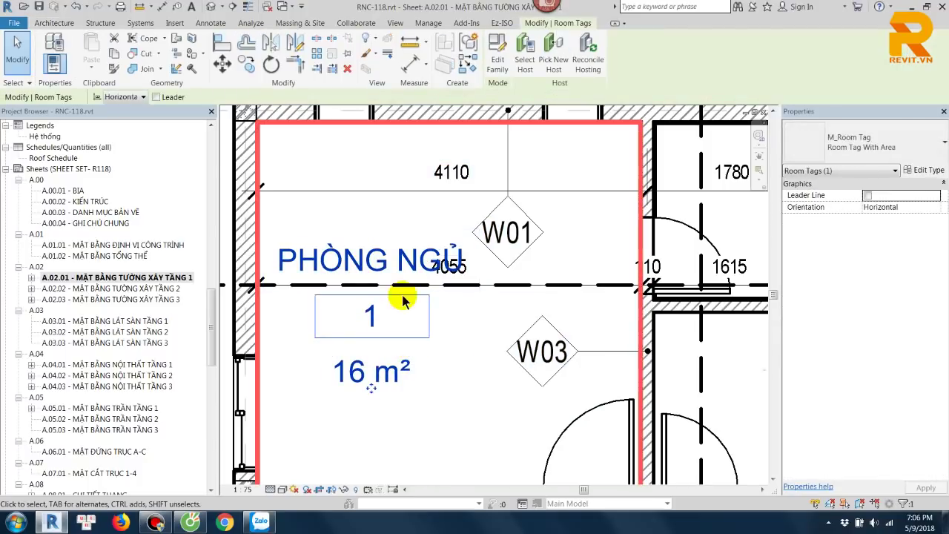
left_click(920, 171)
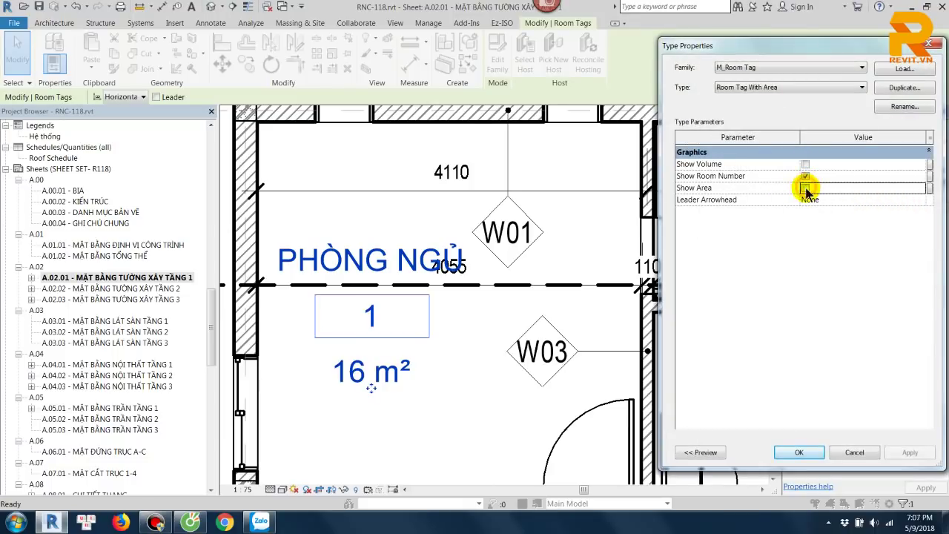
left_click(912, 454)
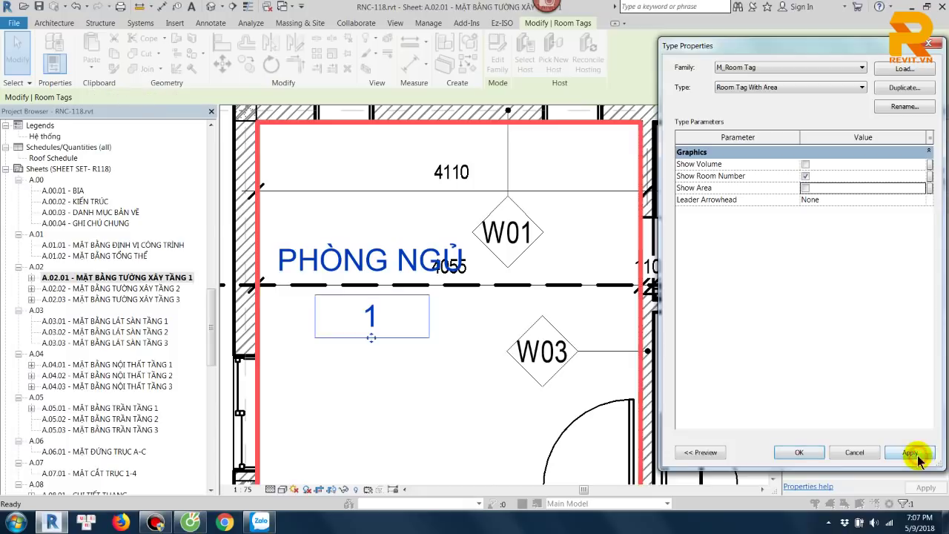
left_click(805, 187)
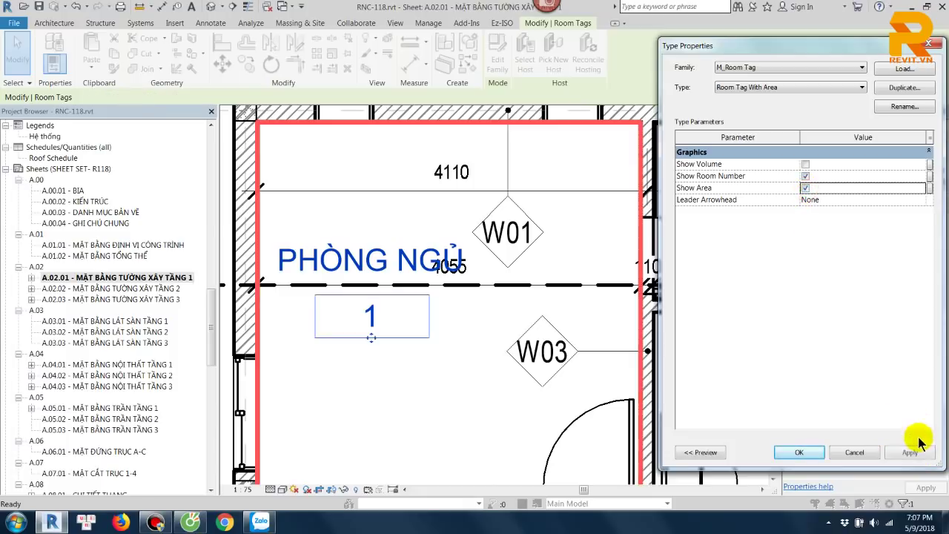
left_click(912, 451)
left_click(805, 164)
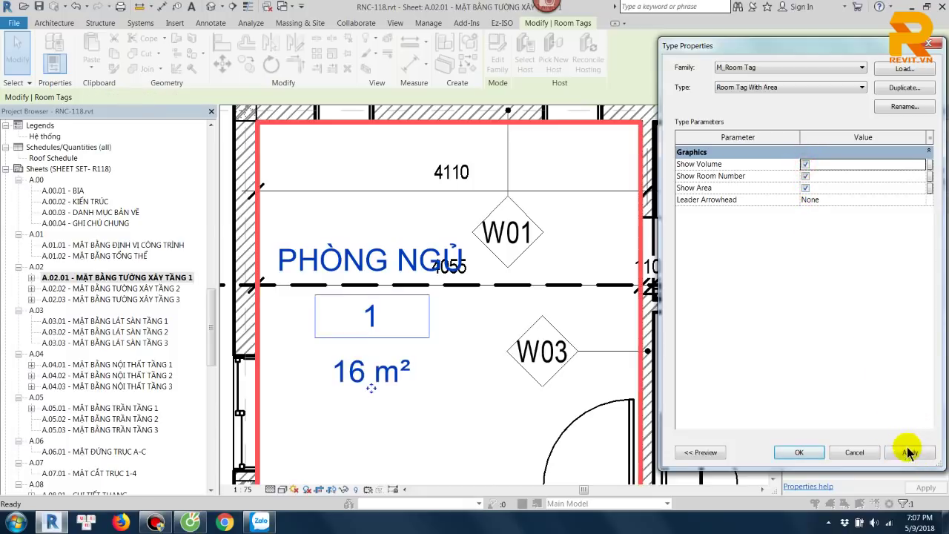
left_click(909, 454)
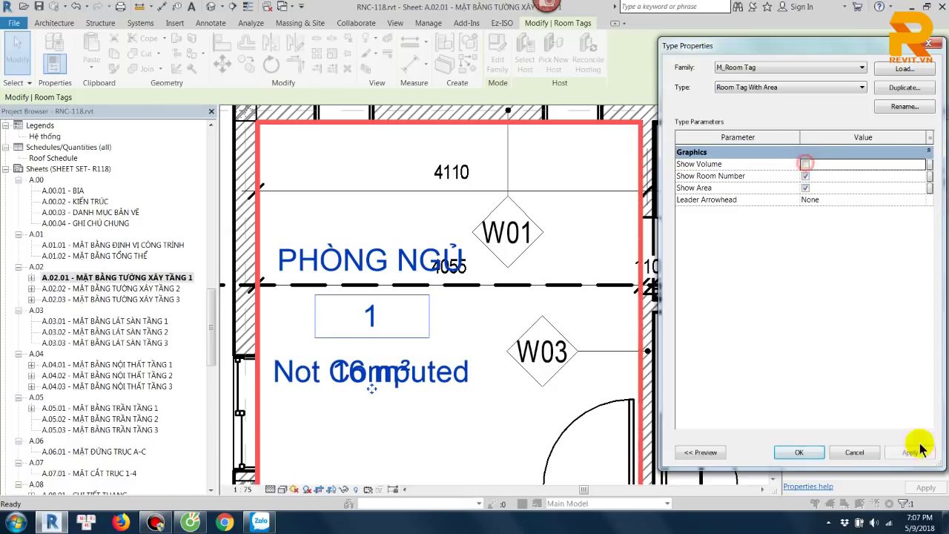
left_click(910, 455)
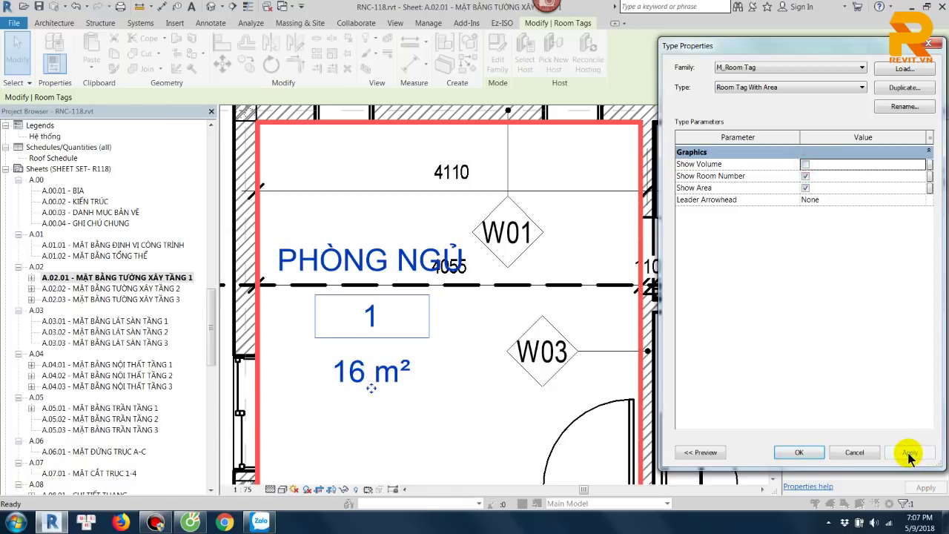
left_click(799, 453)
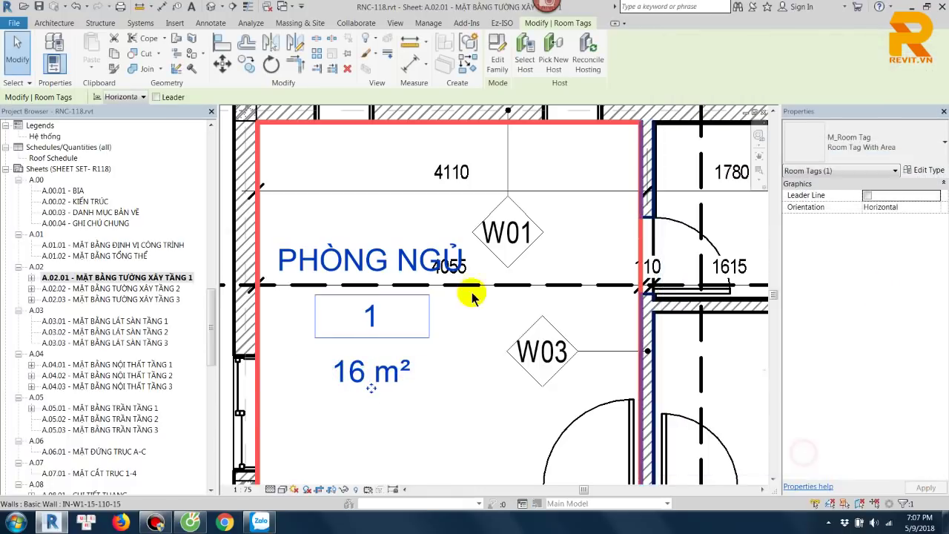
Step: In the M_Room Tag family, tie the Room name label's visibility to a new Show Name type parameter
double_click(422, 299)
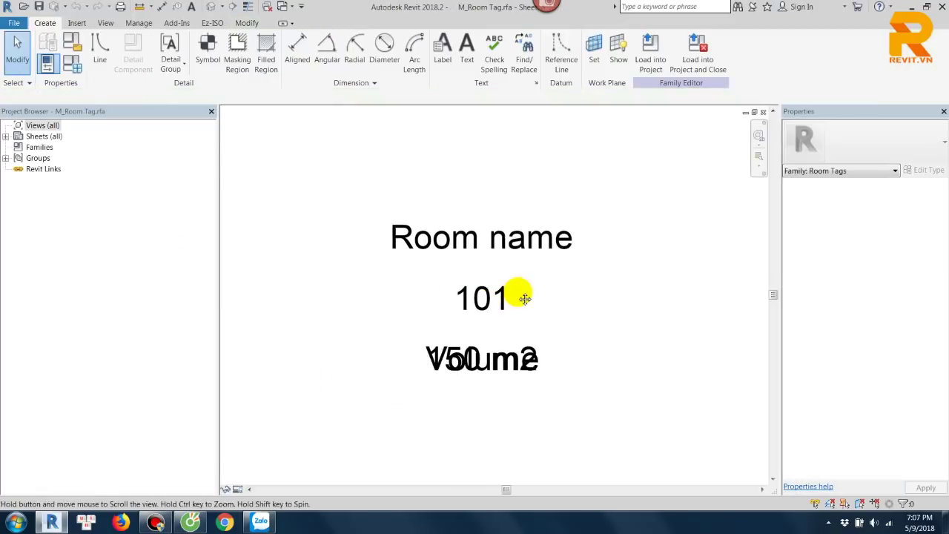
left_click(485, 293)
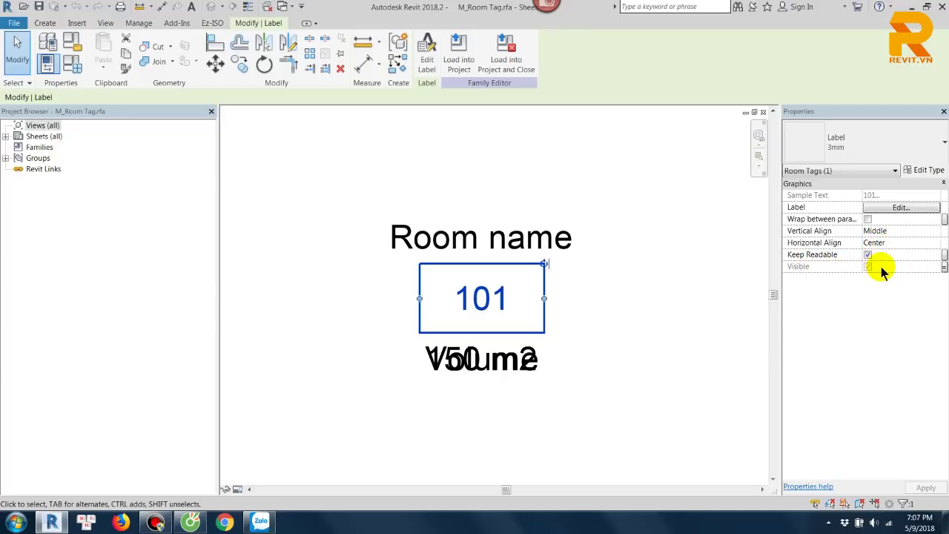
left_click(567, 249)
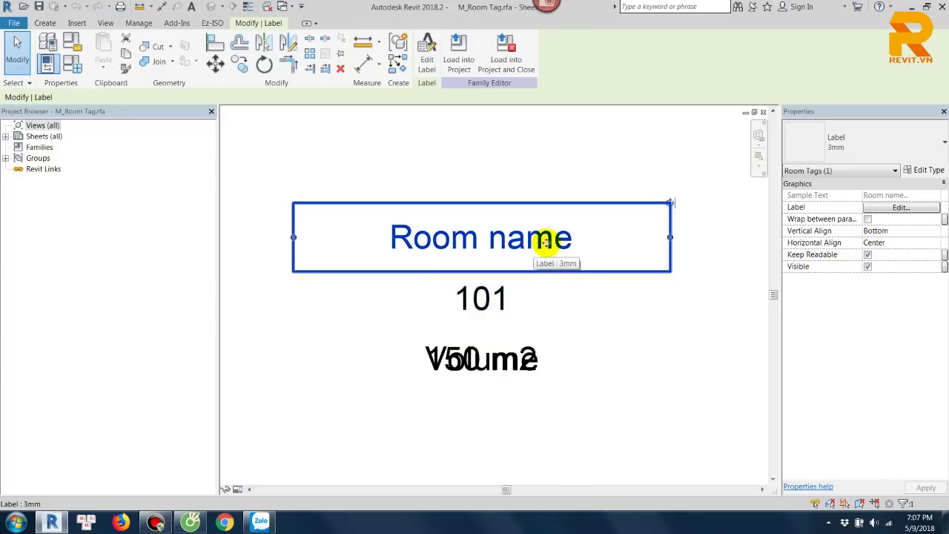
left_click(944, 266)
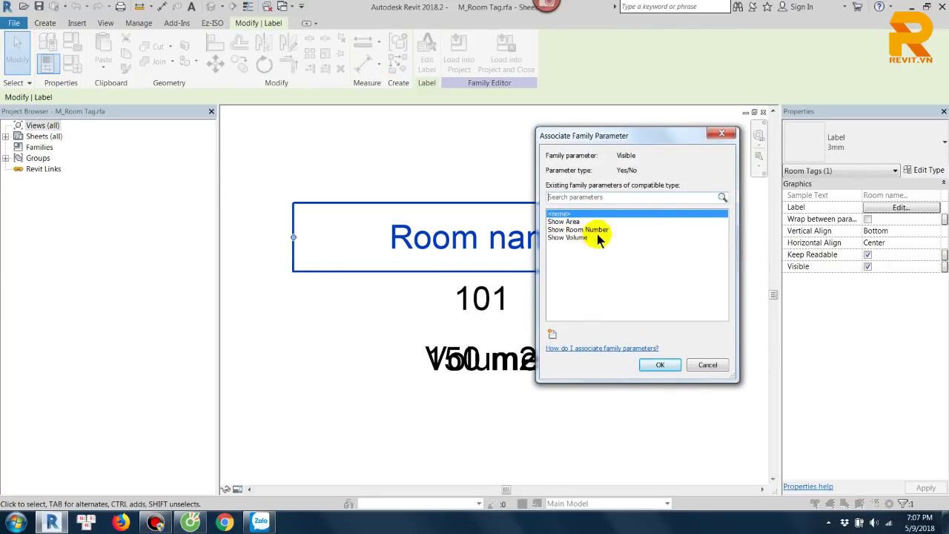
left_click(551, 334)
type("sHO")
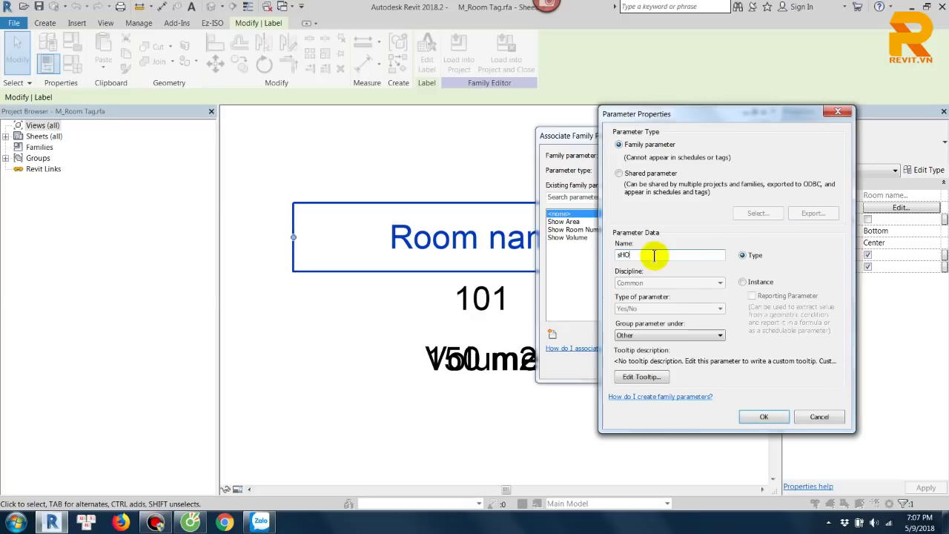
key("BackSpace")
key("BackSpace")
key("BackSpace")
key("Caps_Lock")
type("Show Name")
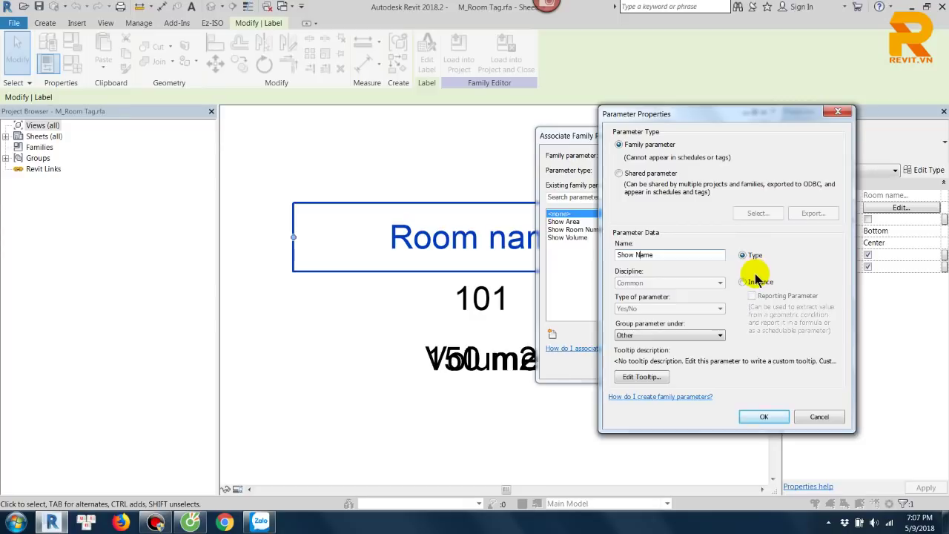
left_click(771, 418)
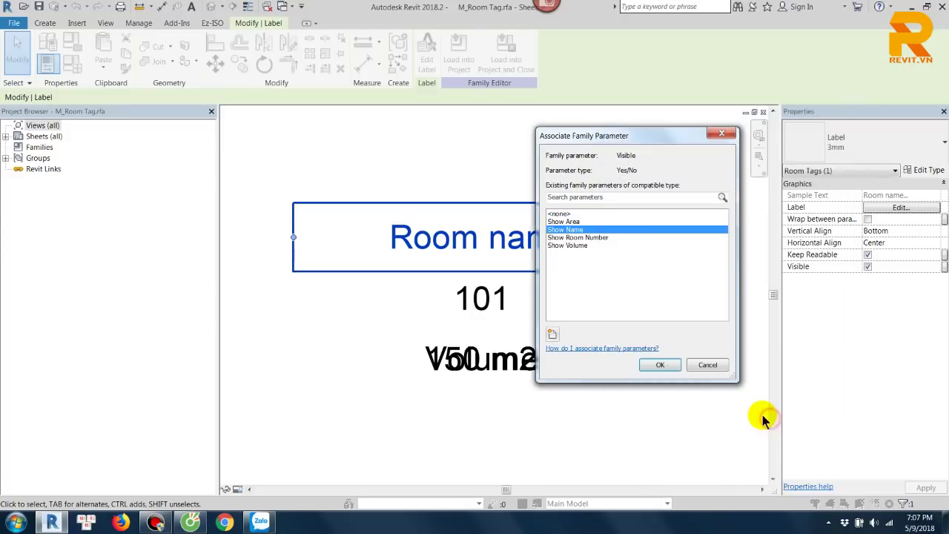
left_click(660, 364)
Step: Give the Room name label type 2.5 mm bold text, width factor 0.8, and rename it 2.5-8mm
left_click(630, 306)
scroll(630, 305, "down", 1)
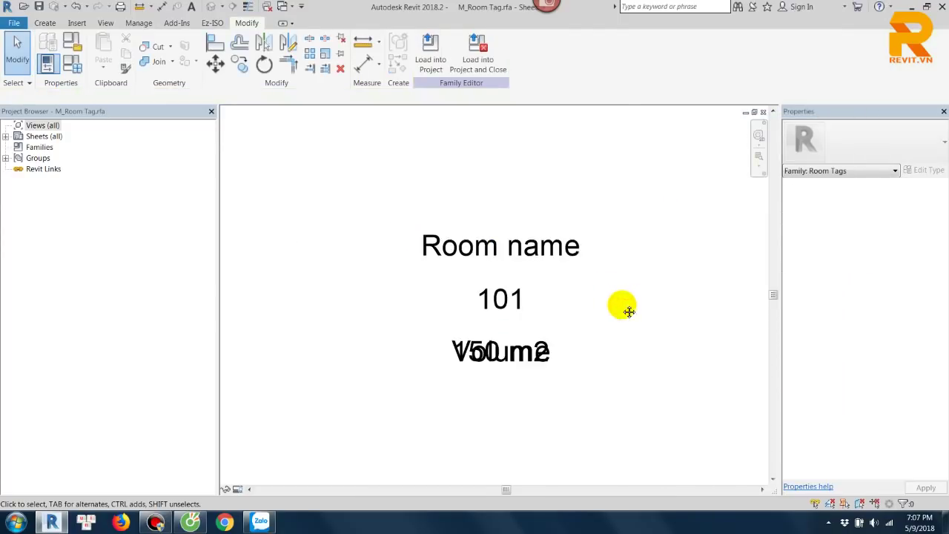
left_click(549, 255)
scroll(612, 280, "down", 2)
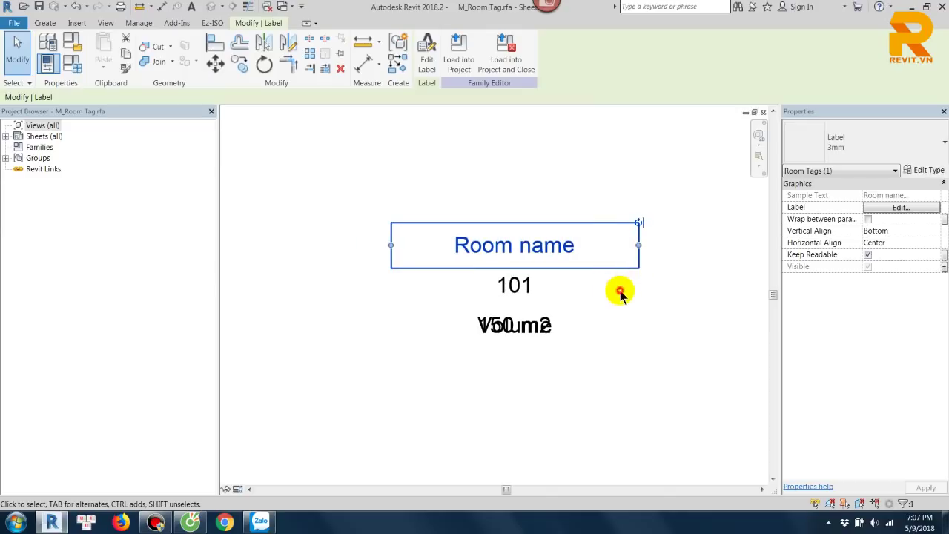
left_click(620, 292)
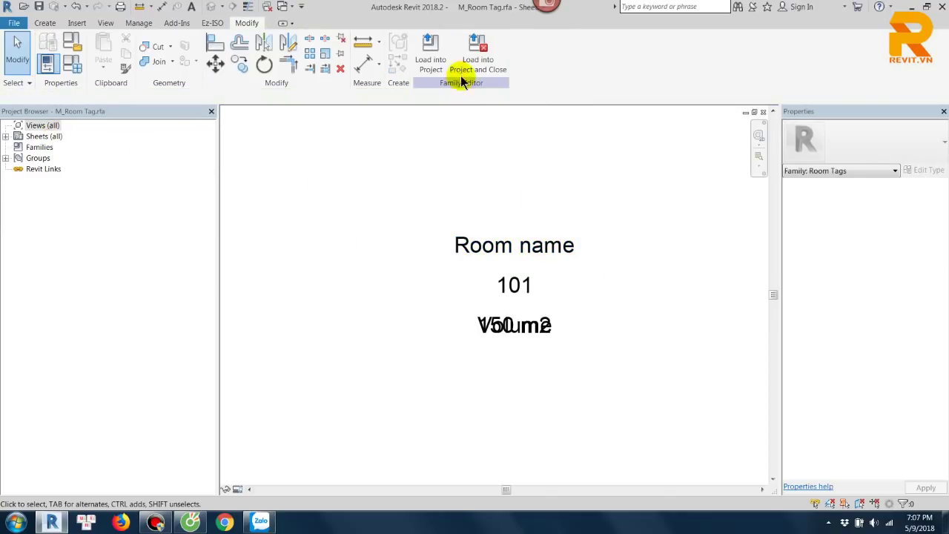
left_click(556, 248)
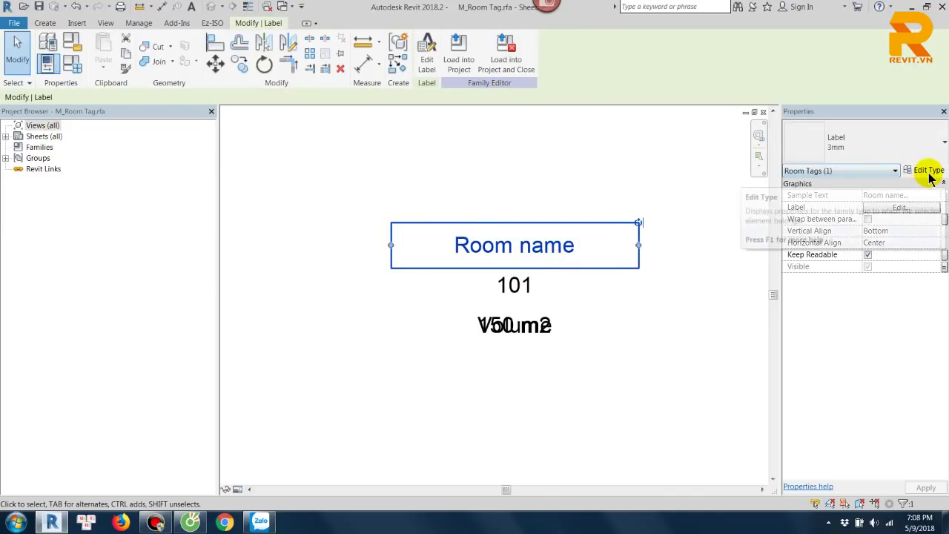
left_click(923, 171)
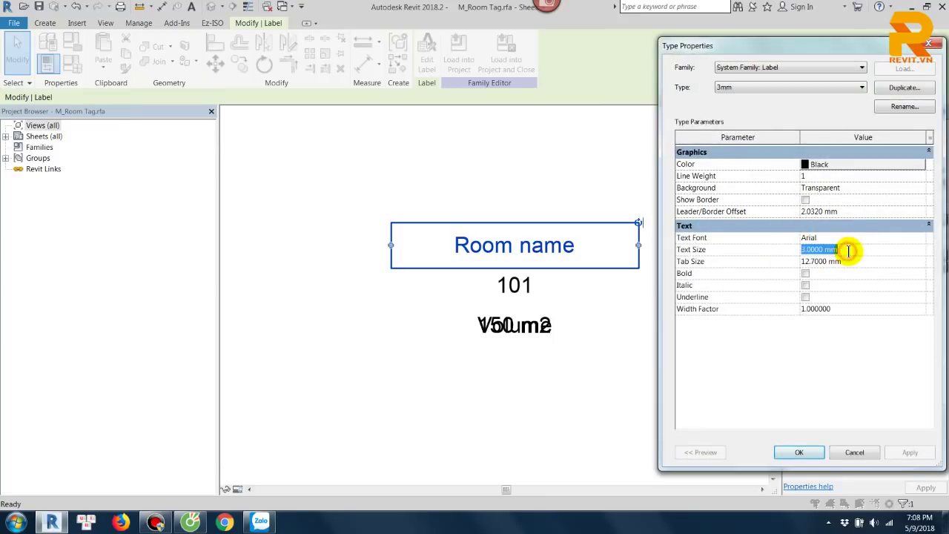
left_click_drag(853, 250, 789, 256)
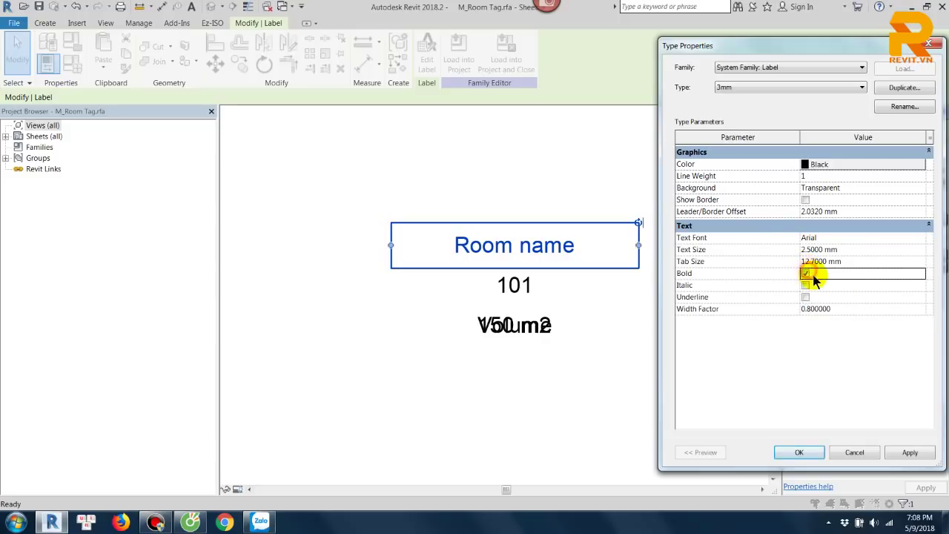
left_click(905, 106)
type("2.5-Bmm")
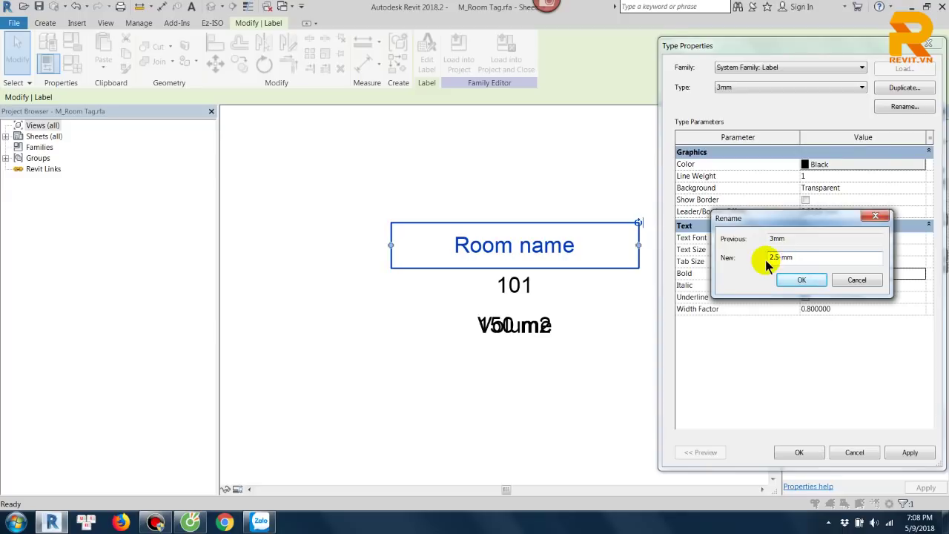
left_click(802, 282)
left_click(799, 454)
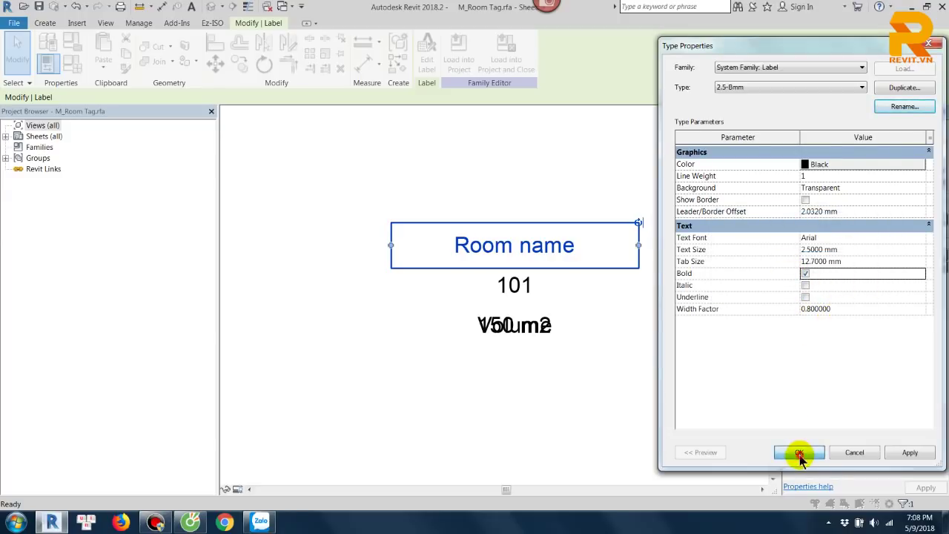
left_click(613, 381)
scroll(534, 320, "up", 2)
Step: Move the 101 number label and 150 m2 area label up beneath Room name
left_click(549, 319)
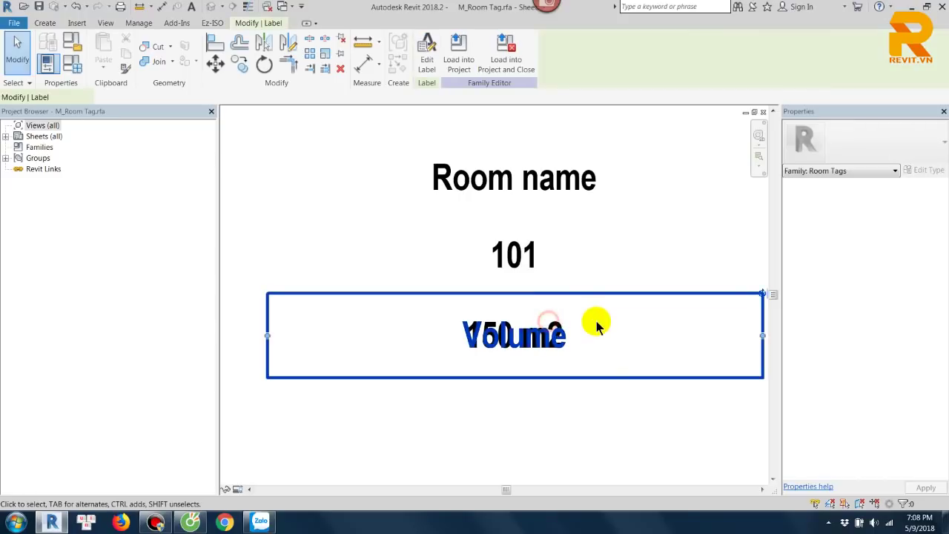
key("Escape")
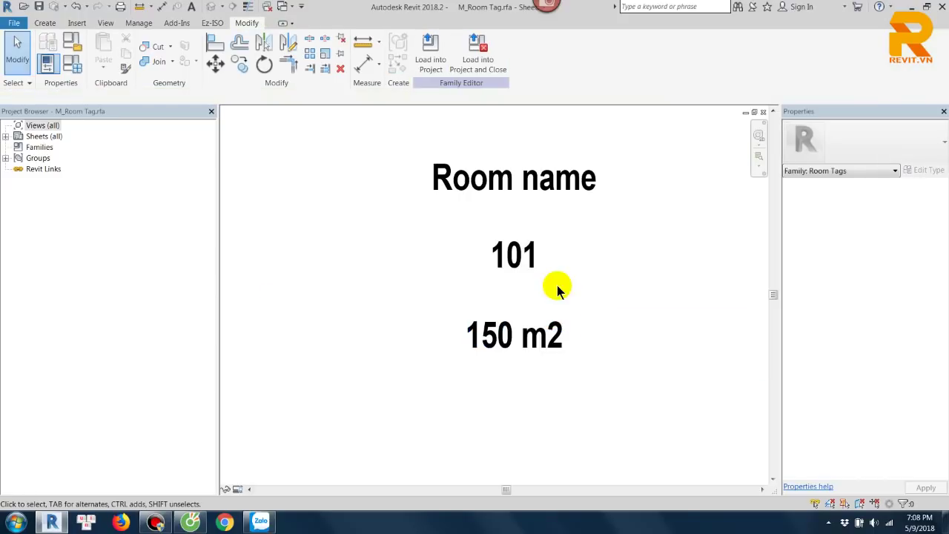
left_click(533, 266)
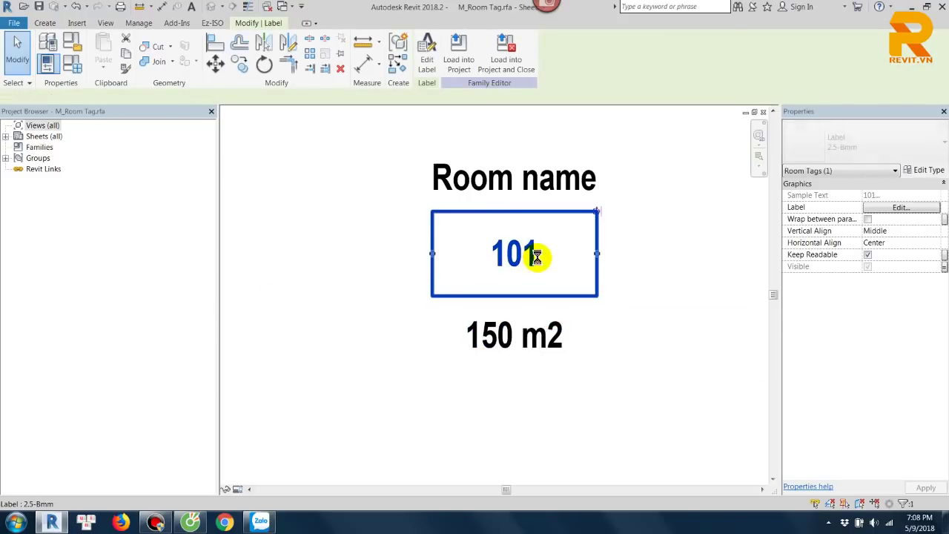
left_click_drag(525, 208, 526, 186)
left_click(525, 294)
left_click_drag(525, 294, 523, 230)
left_click(621, 387)
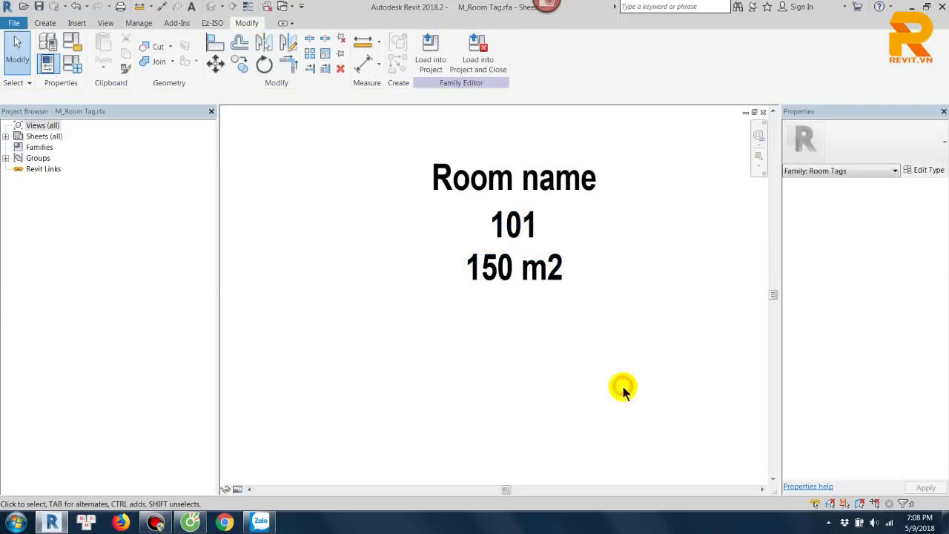
Step: Format the Area label in square meters with the m² symbol and 2 decimal places
left_click(545, 288)
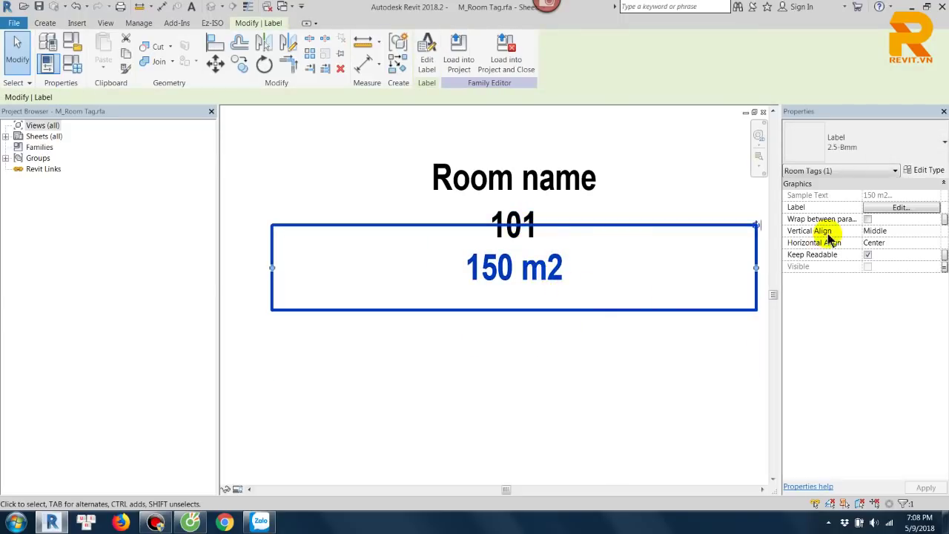
left_click(895, 209)
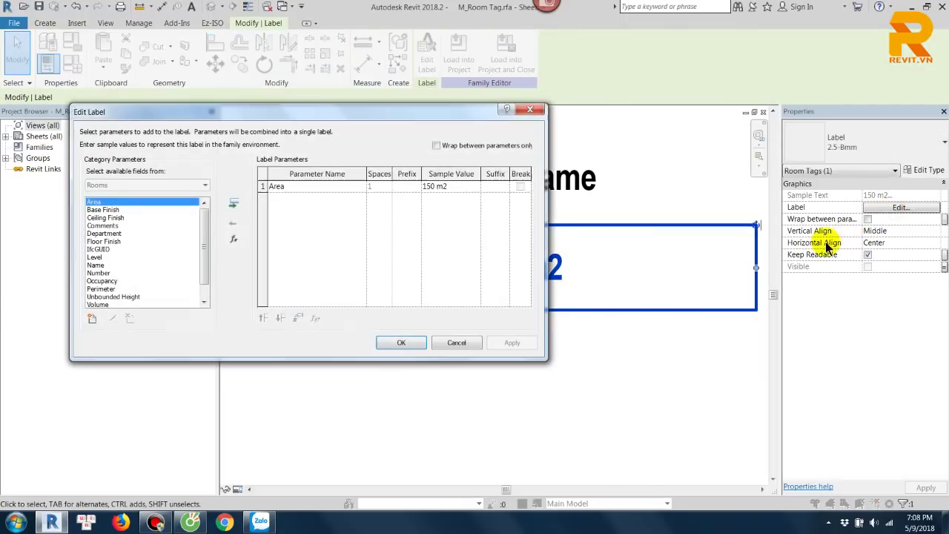
left_click(264, 186)
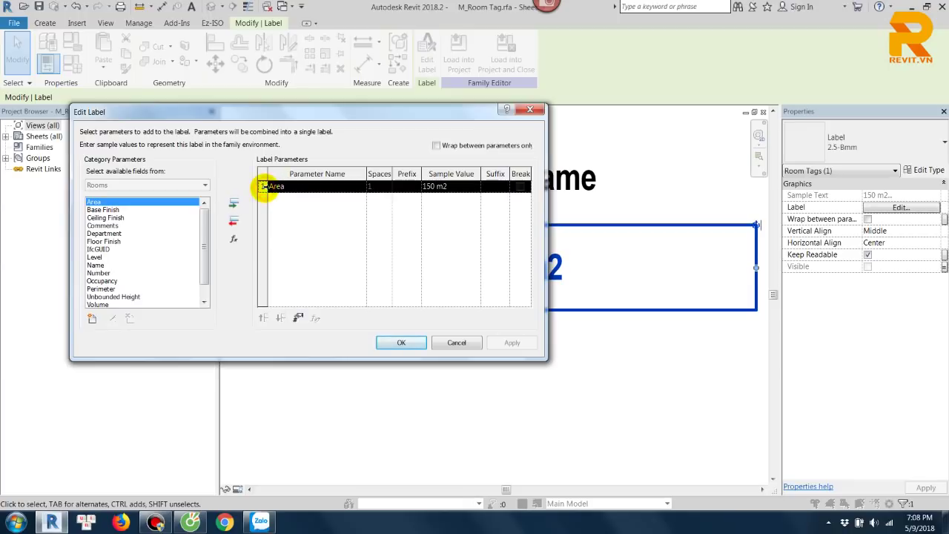
left_click(300, 318)
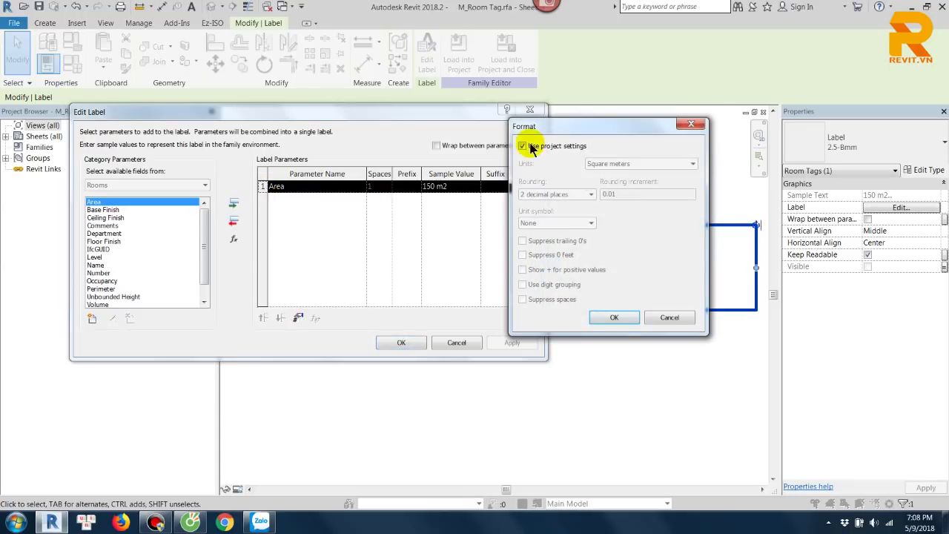
left_click(523, 145)
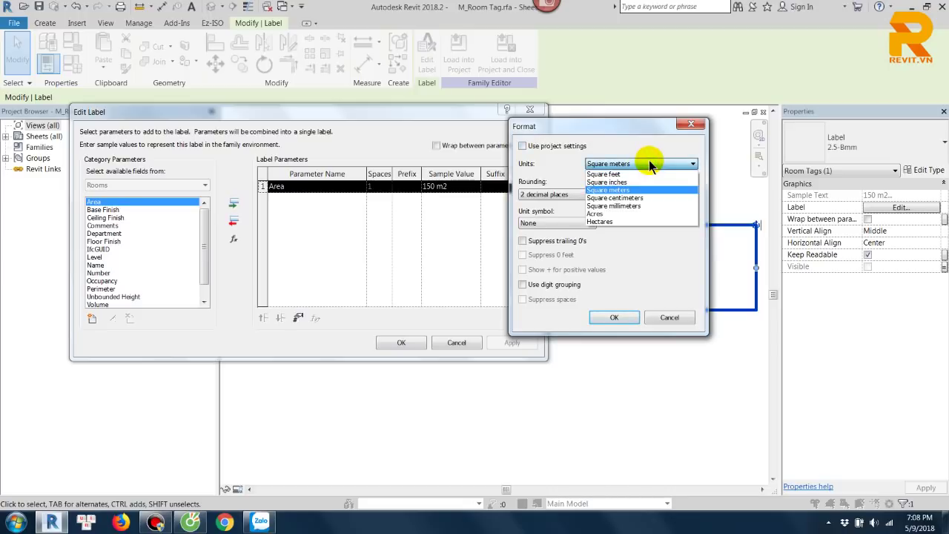
left_click(650, 162)
left_click(649, 163)
left_click(649, 163)
left_click(549, 223)
left_click(561, 244)
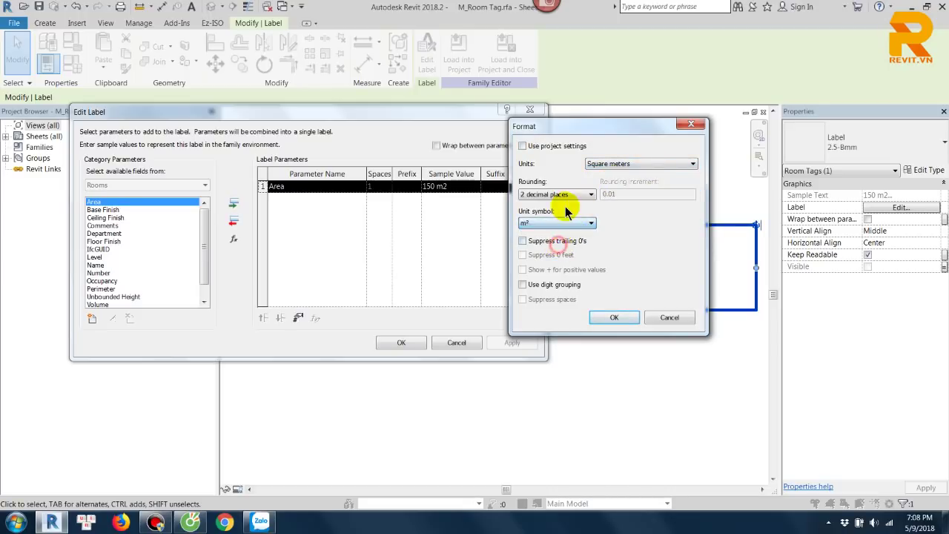
left_click(573, 196)
left_click(584, 195)
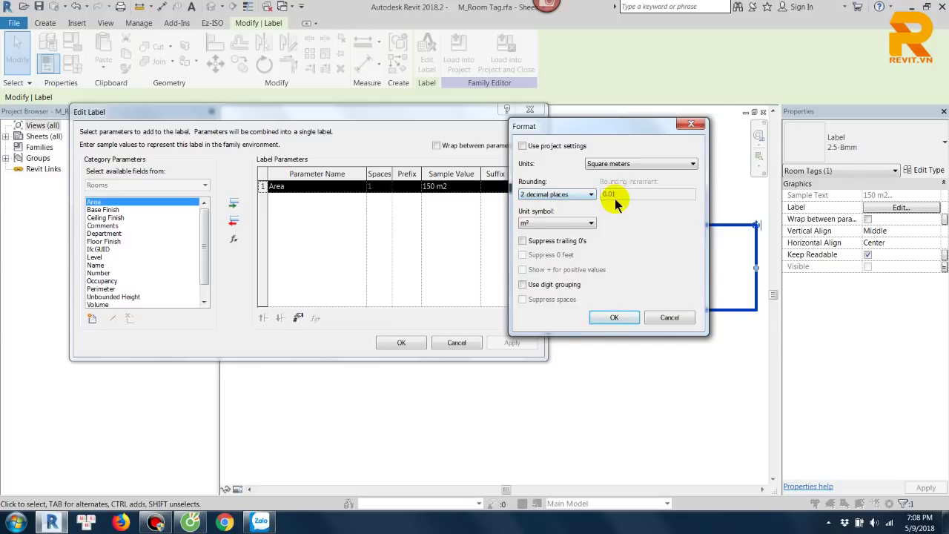
left_click(614, 319)
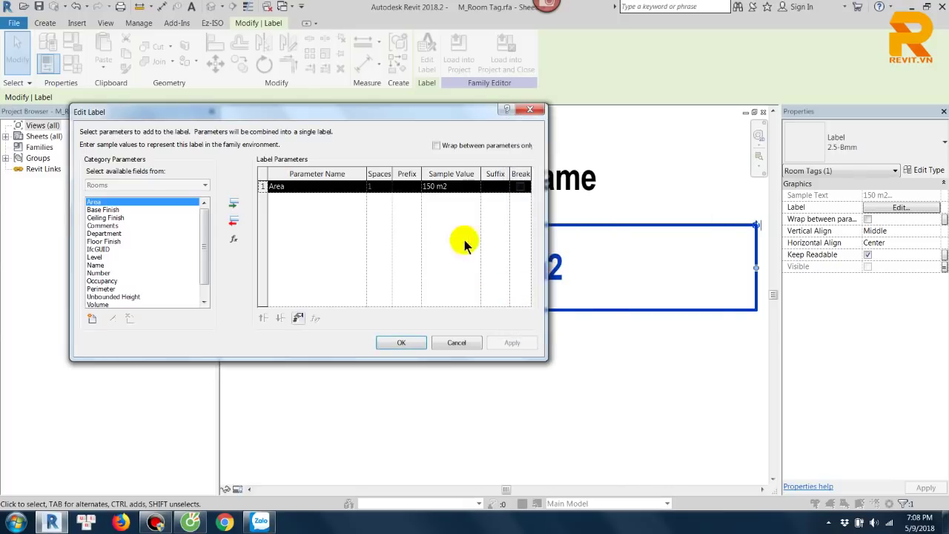
left_click(403, 344)
Step: Load the room tag family into the RNC-118 project, overwriting the existing version
left_click(430, 59)
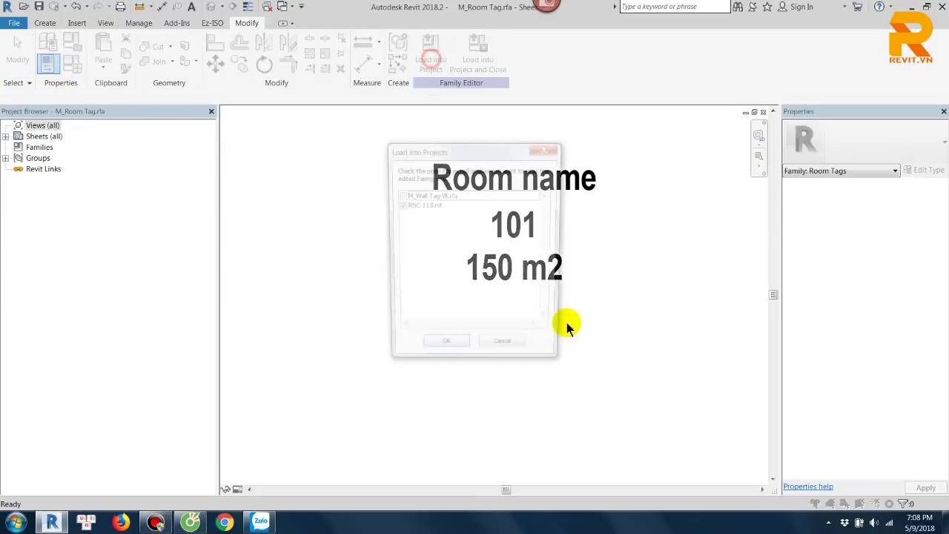
left_click(454, 354)
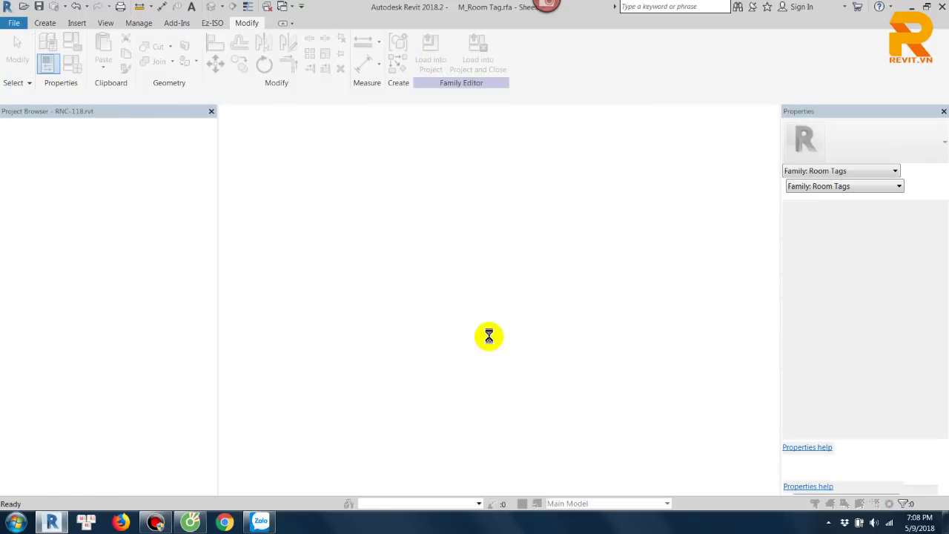
left_click(459, 227)
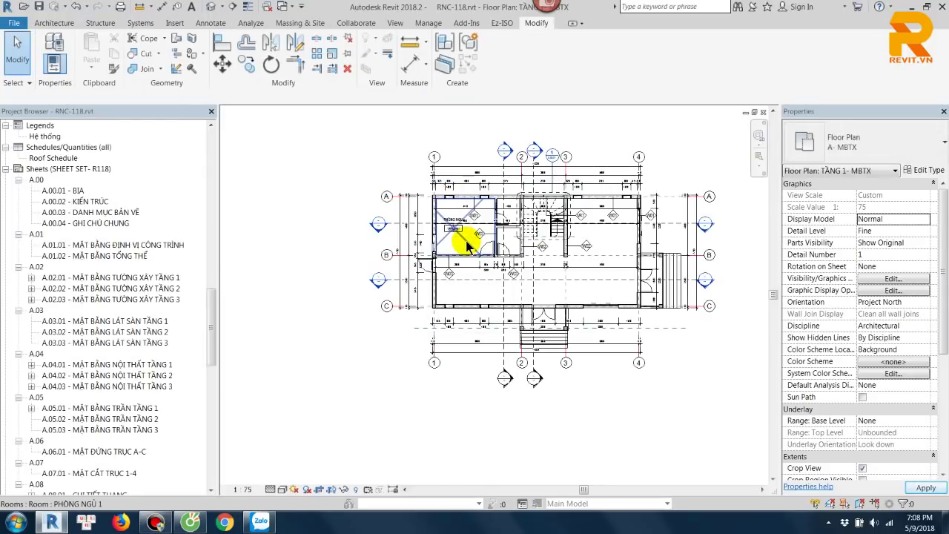
scroll(459, 238, "up", 3)
scroll(458, 248, "up", 3)
left_click(453, 226)
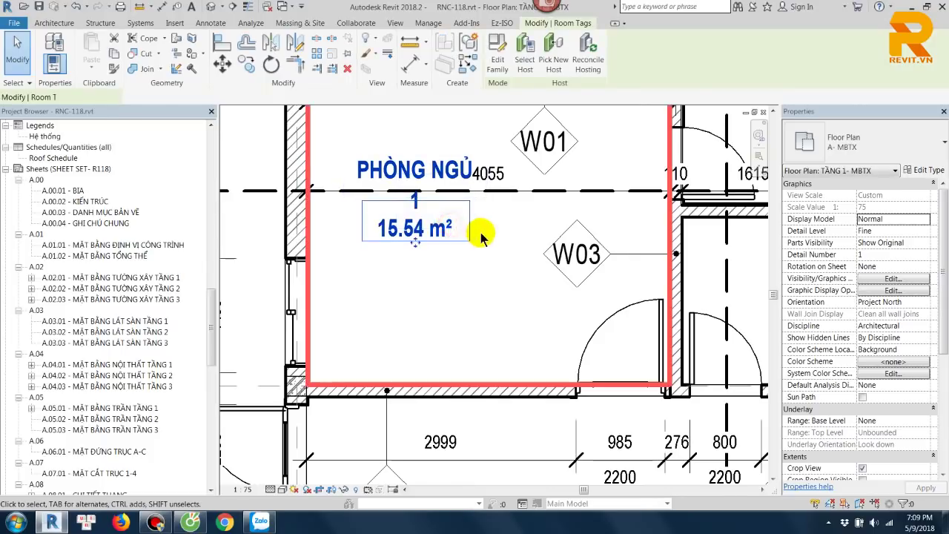
scroll(483, 233, "up", 1)
key("Escape")
Step: Uncheck Show Room Number in the bedroom tag's type properties
left_click(461, 237)
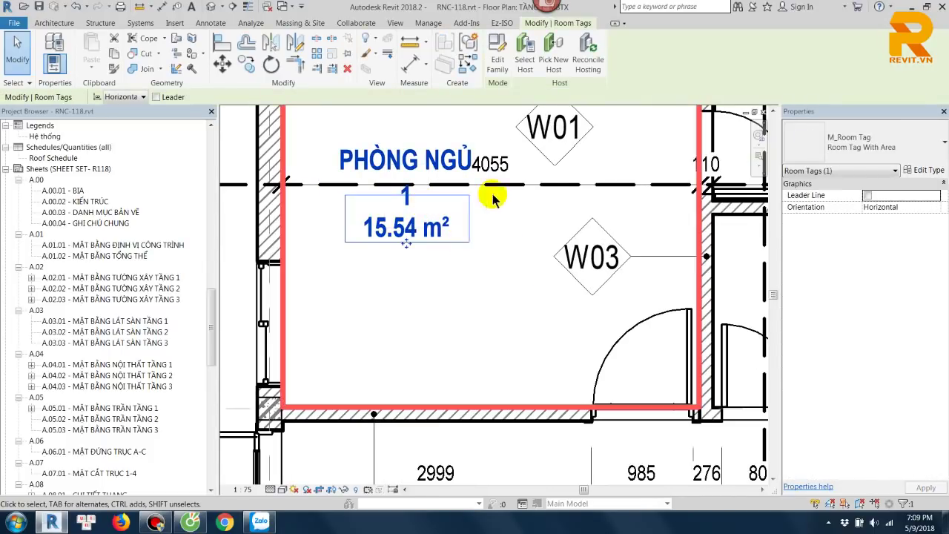
left_click(918, 172)
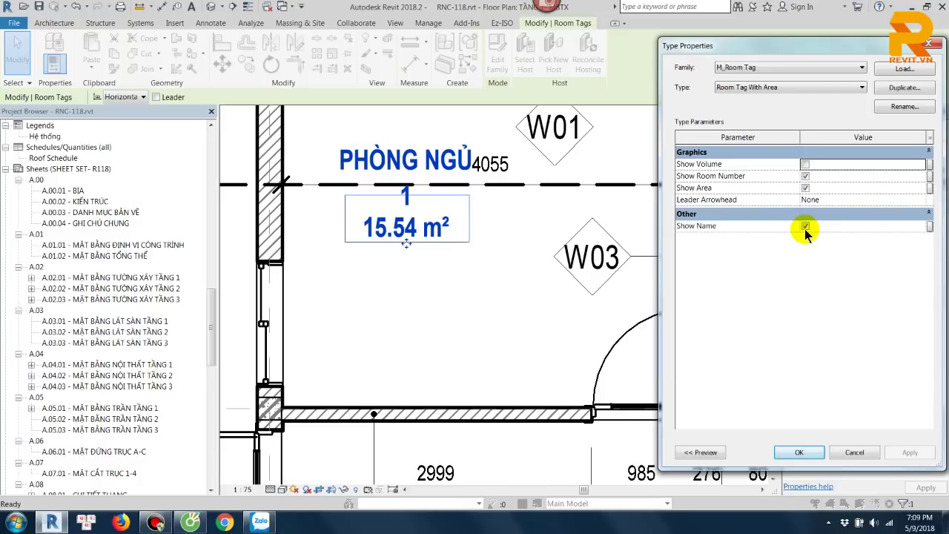
left_click(805, 176)
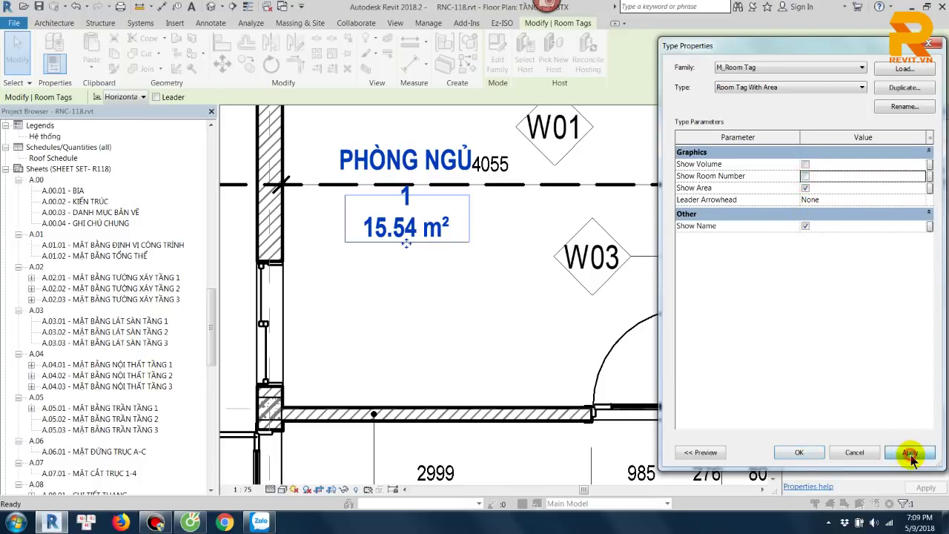
Step: Apply Show Name and Show Room Number on Room Tag With Area so the tag reads PHÒNG NGỦ, 1
left_click(910, 453)
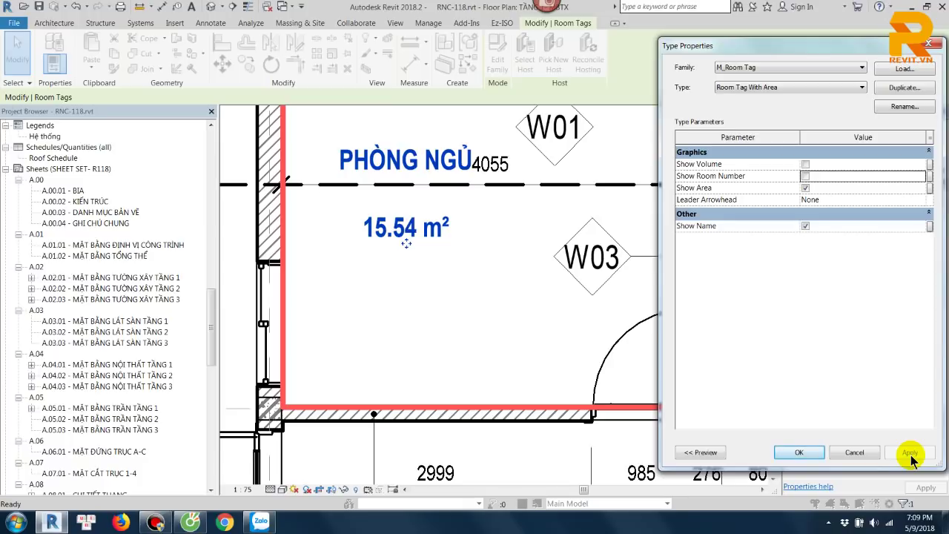
left_click(806, 226)
left_click(907, 452)
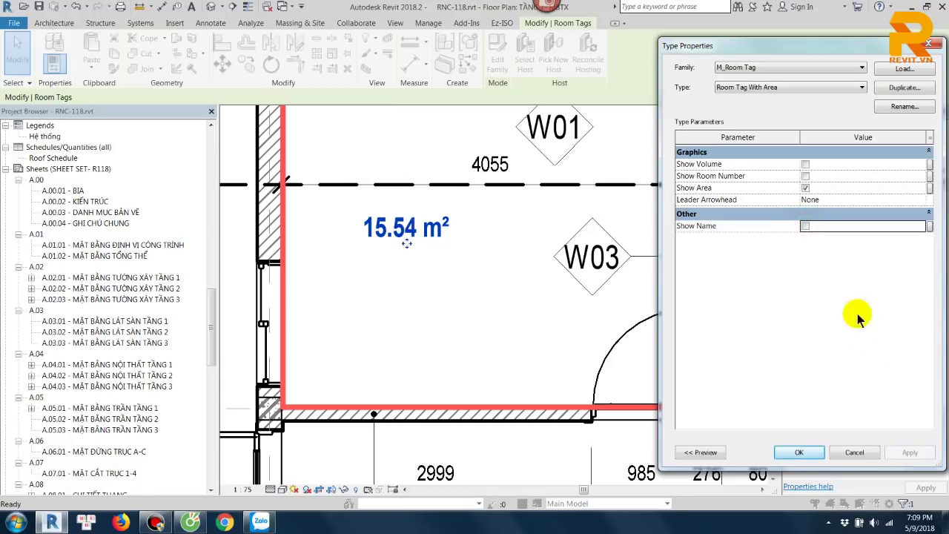
left_click(909, 452)
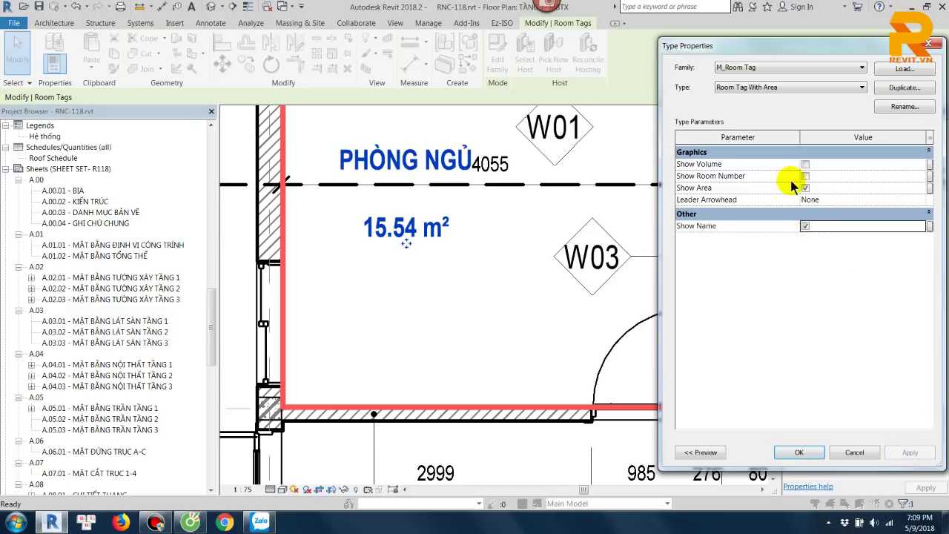
left_click(805, 175)
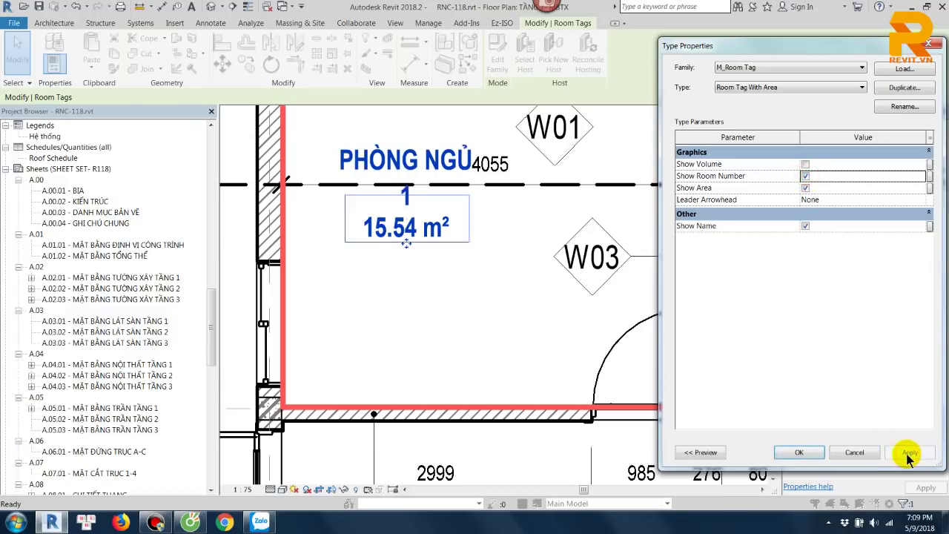
left_click(793, 452)
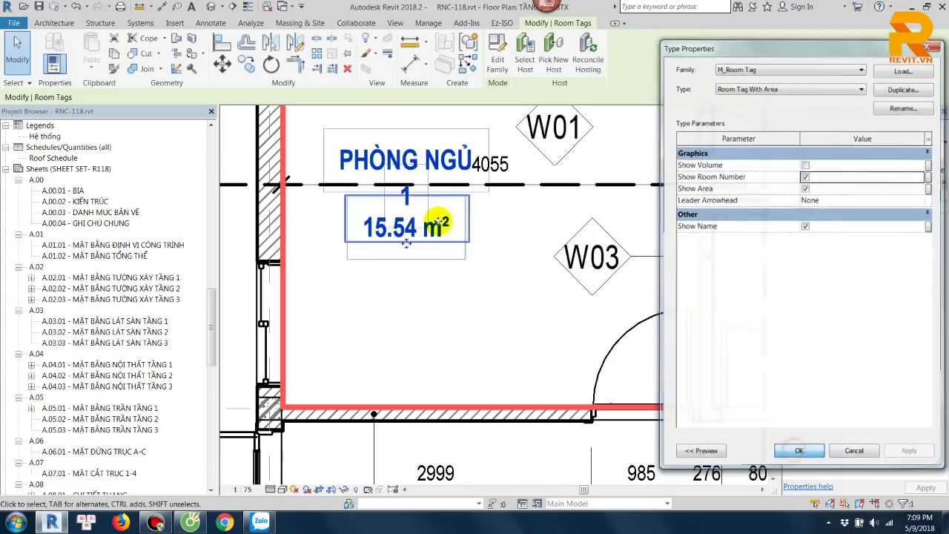
Step: Open the room tag family and turn on annotation categories in Visibility/Graphics
double_click(454, 197)
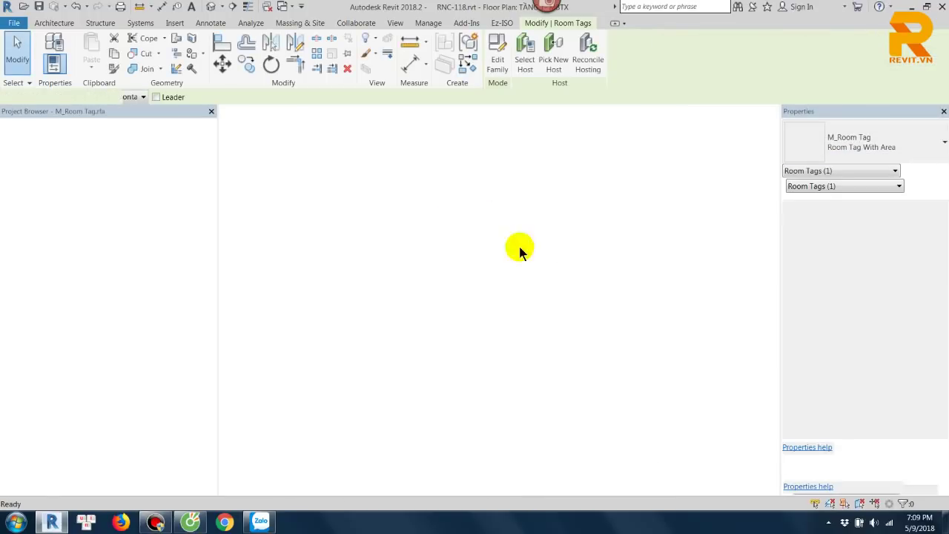
left_click(527, 234)
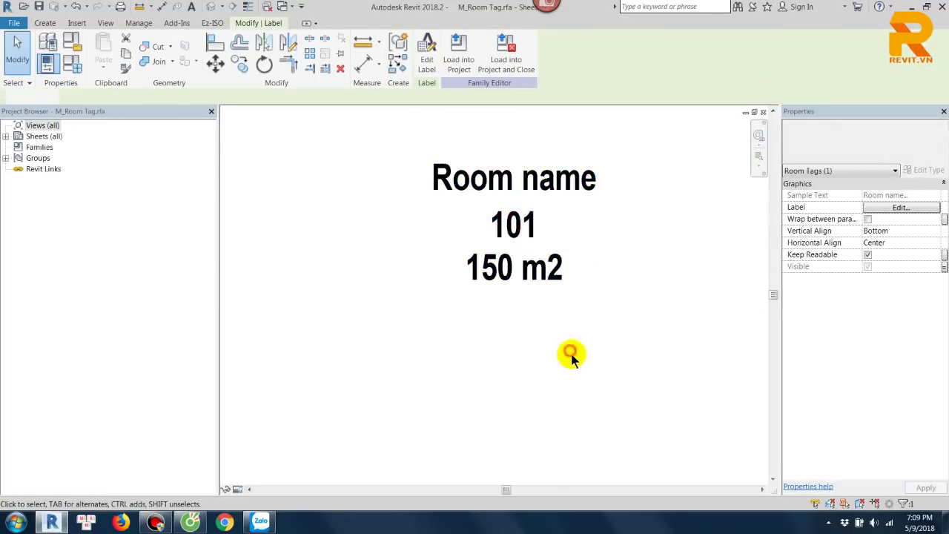
left_click(558, 361)
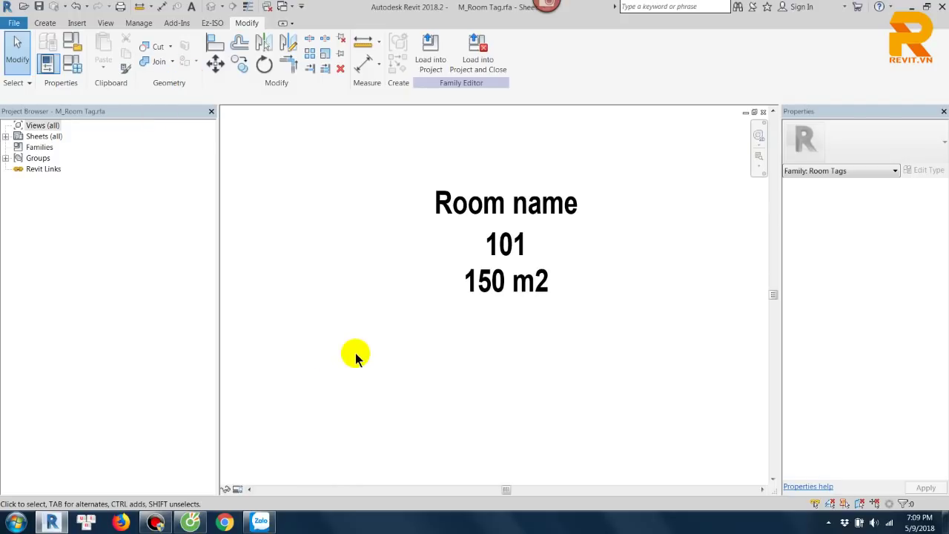
key("v")
key("v")
left_click(462, 50)
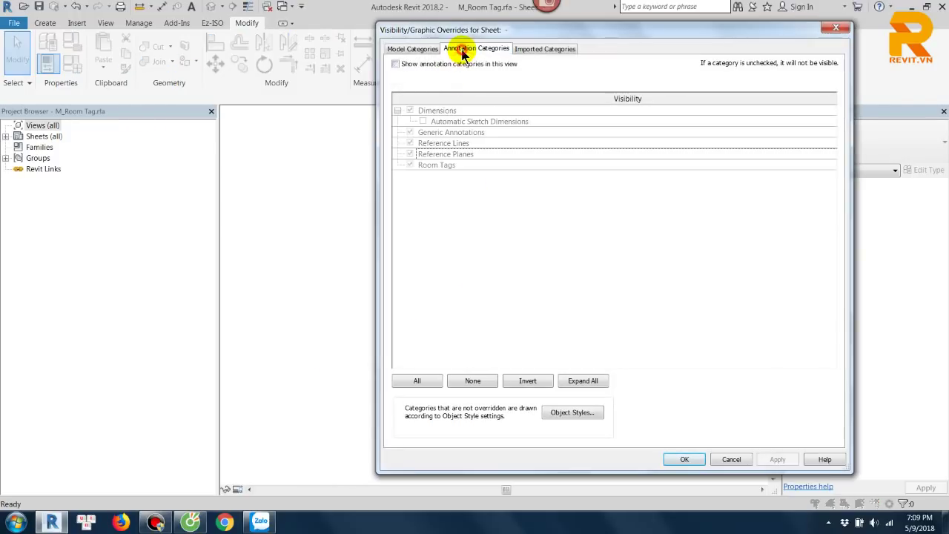
left_click(396, 64)
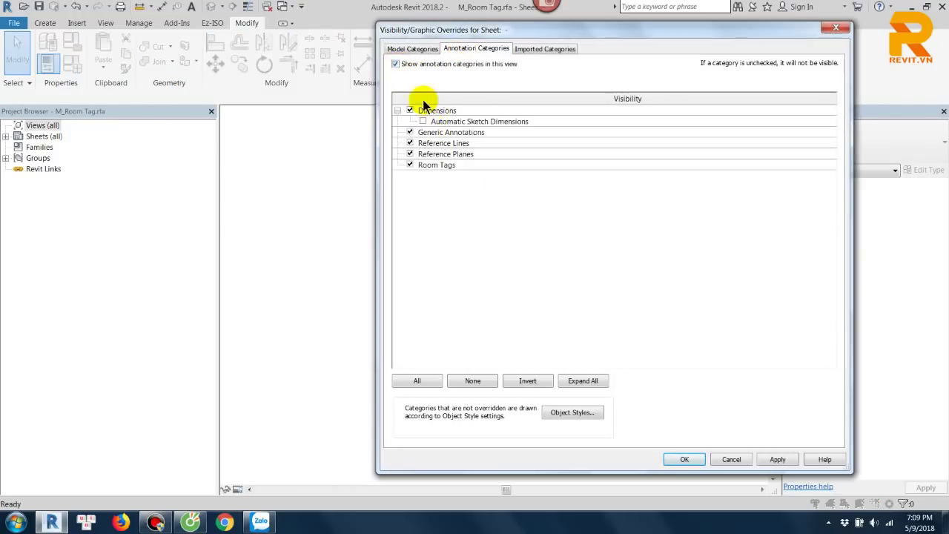
left_click(423, 122)
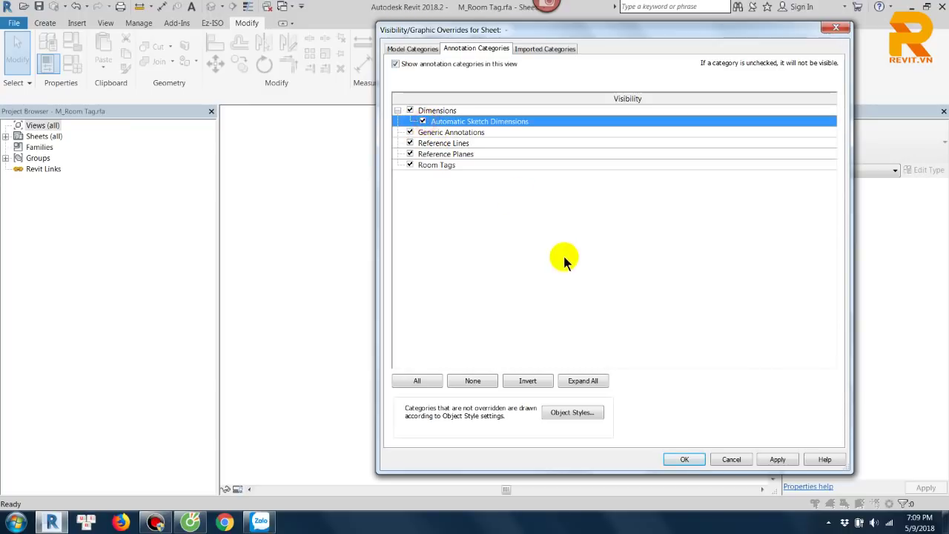
left_click(683, 459)
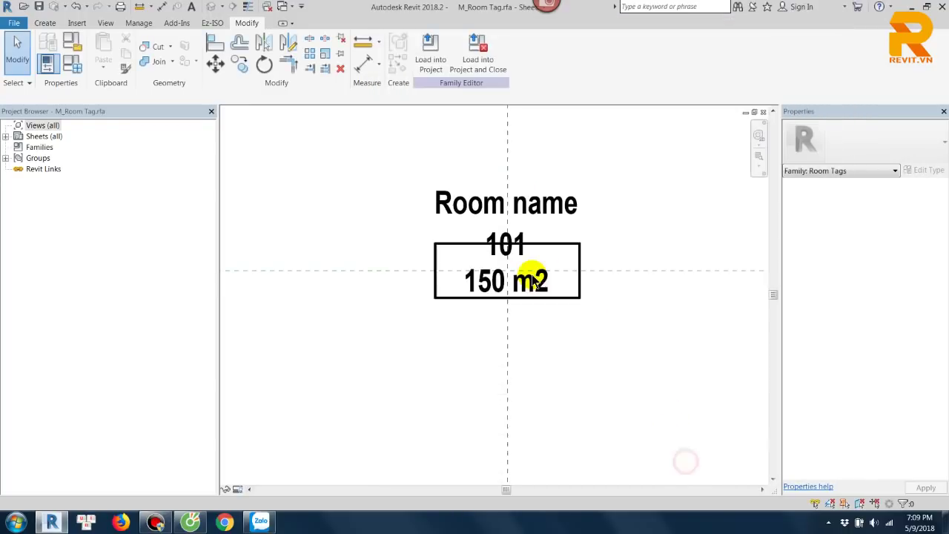
Step: Move the rectangle's lines up so the box frames only the 101 number
scroll(533, 248, "up", 1)
middle_click_drag(539, 249, 540, 269)
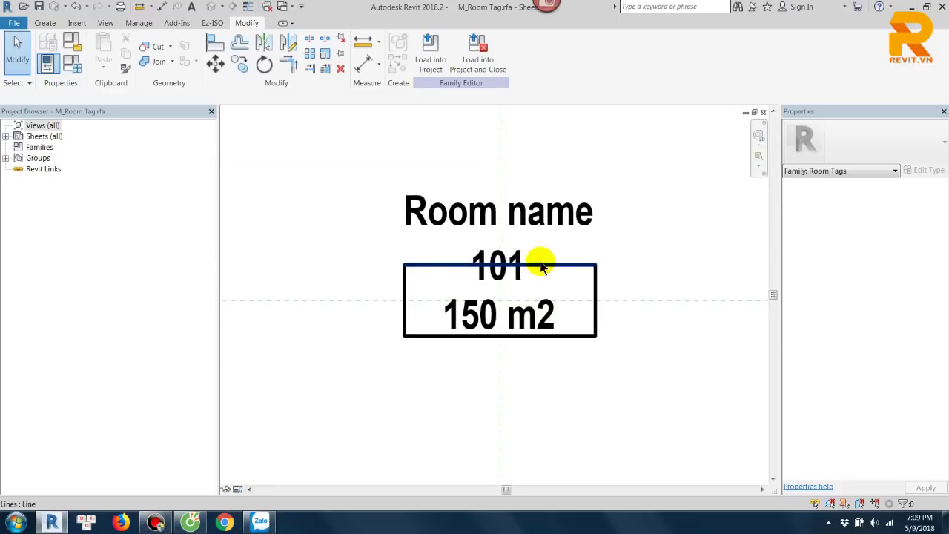
left_click(570, 337)
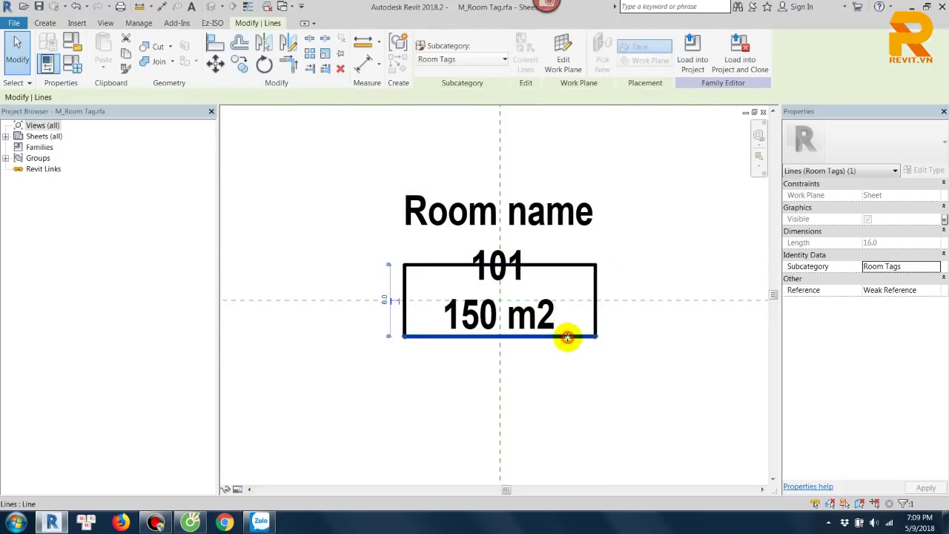
left_click_drag(568, 335, 568, 318)
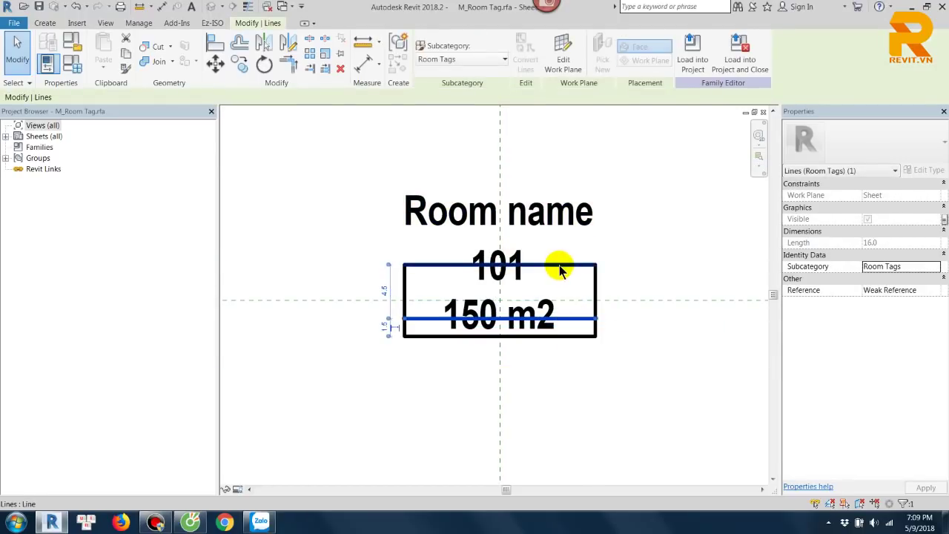
left_click(568, 335)
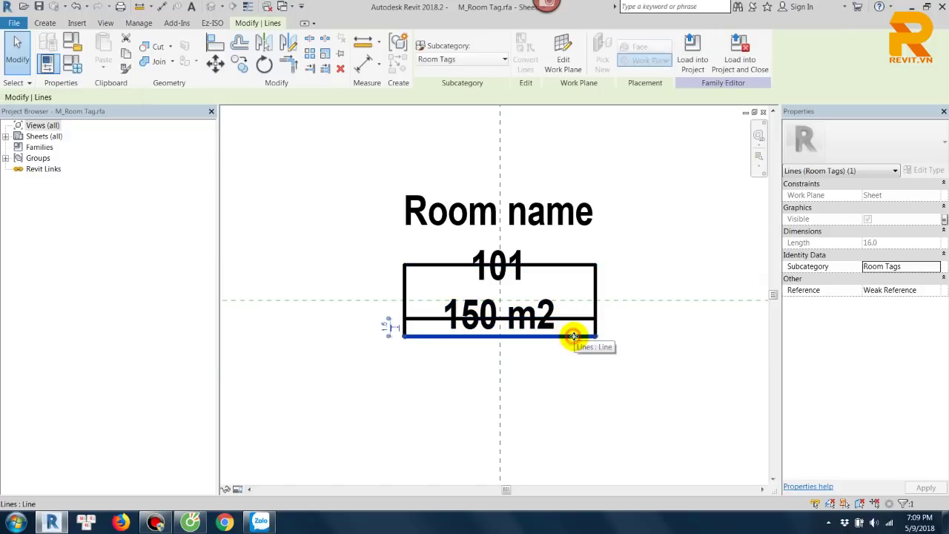
left_click_drag(570, 335, 573, 318)
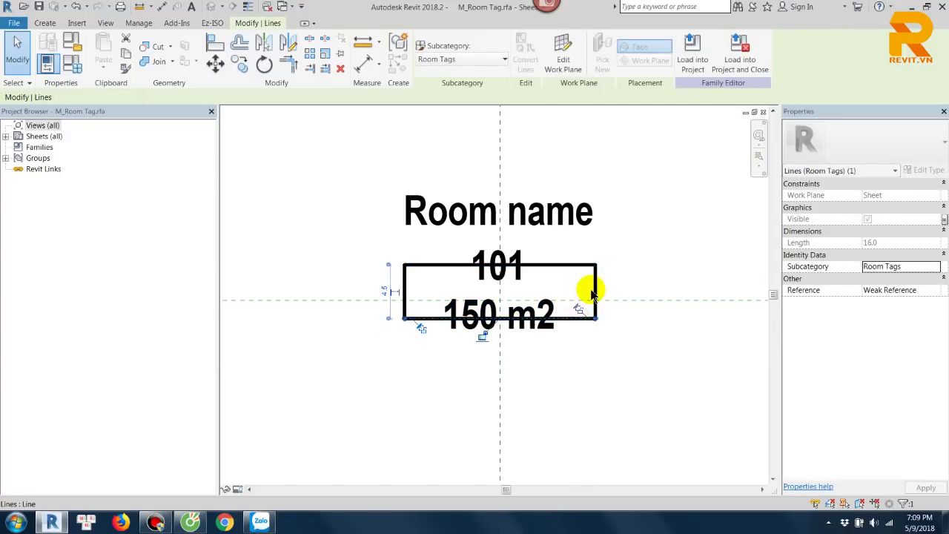
left_click(389, 250)
mouse_move(391, 255)
left_mouse_down()
mouse_move(615, 331)
mouse_move(610, 322)
left_mouse_up()
mouse_move(593, 290)
left_mouse_down()
mouse_move(595, 264)
mouse_move(629, 269)
left_mouse_up()
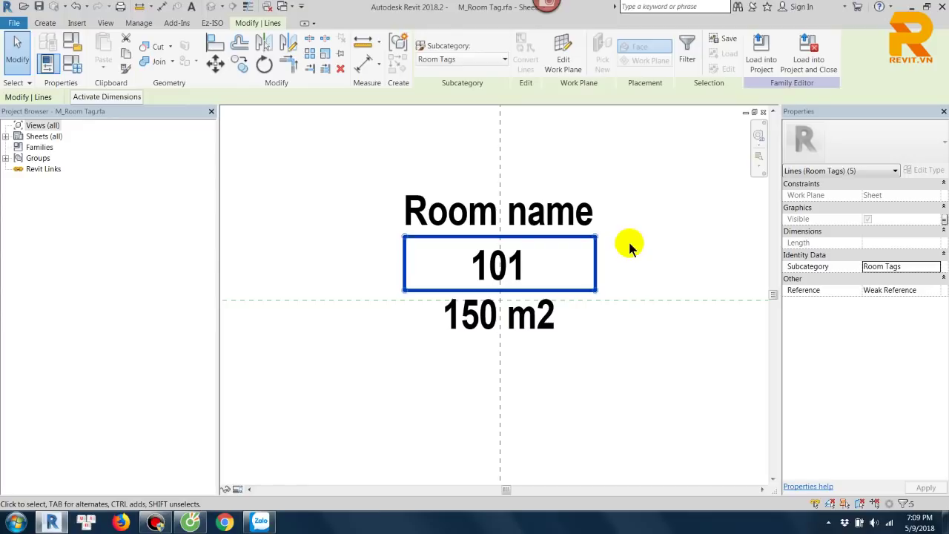
left_click(635, 373)
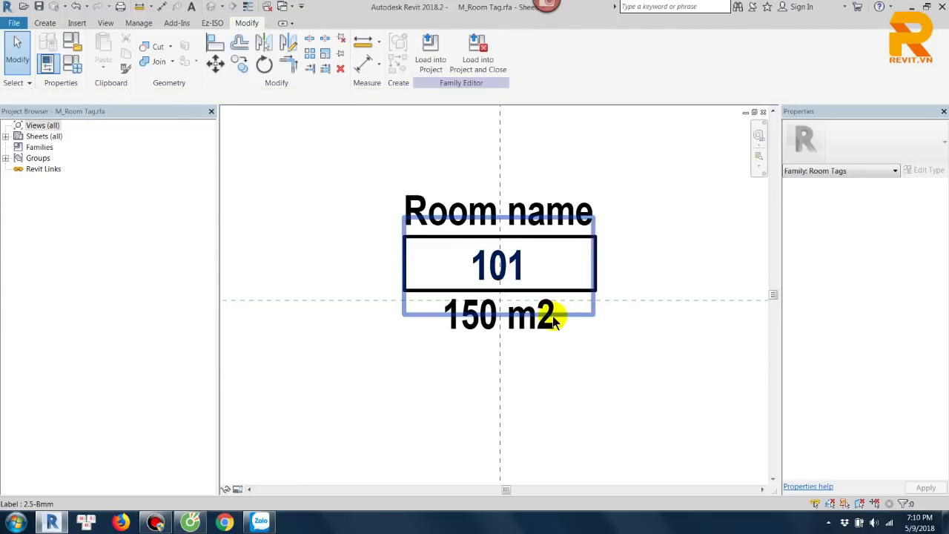
Step: Link the Room name label's visibility to the existing Show Name parameter
left_click(544, 216)
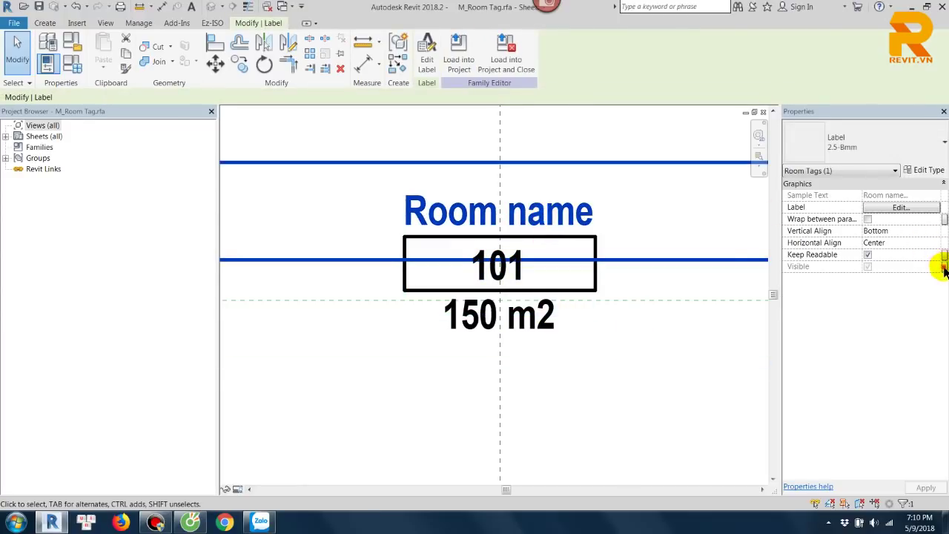
left_click(944, 267)
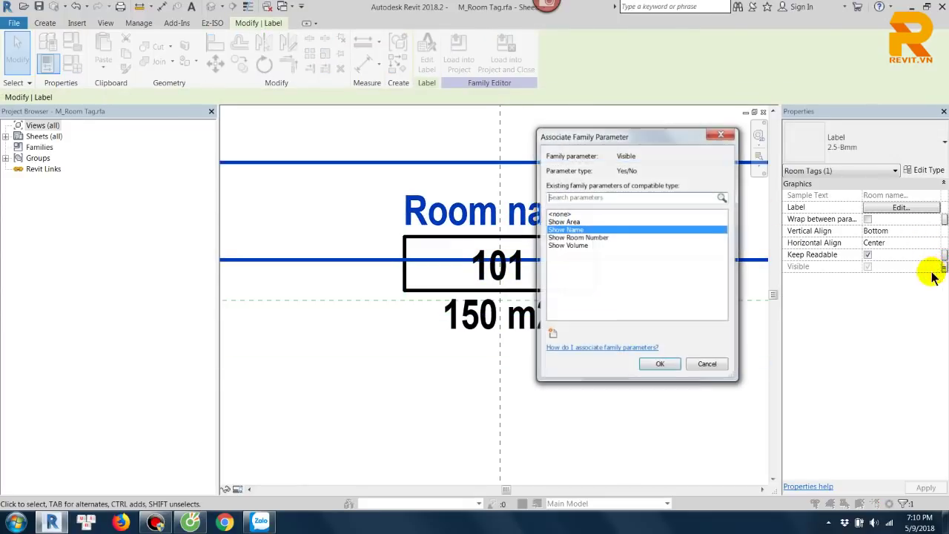
left_click(553, 334)
left_click(694, 337)
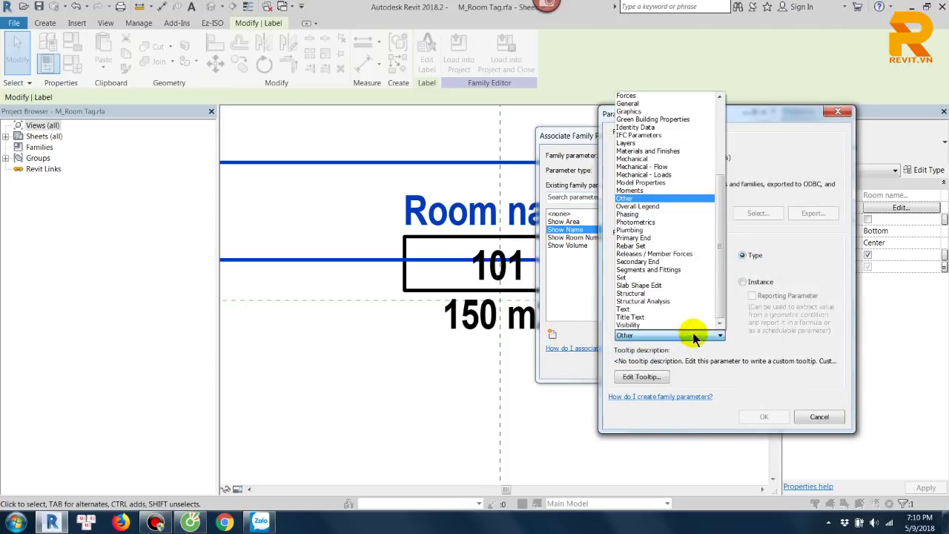
left_click(630, 111)
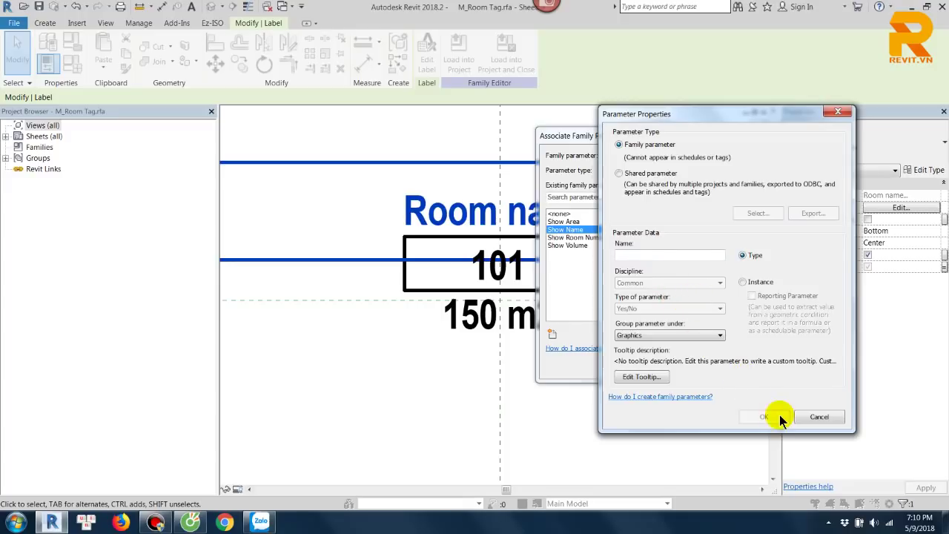
left_click(813, 417)
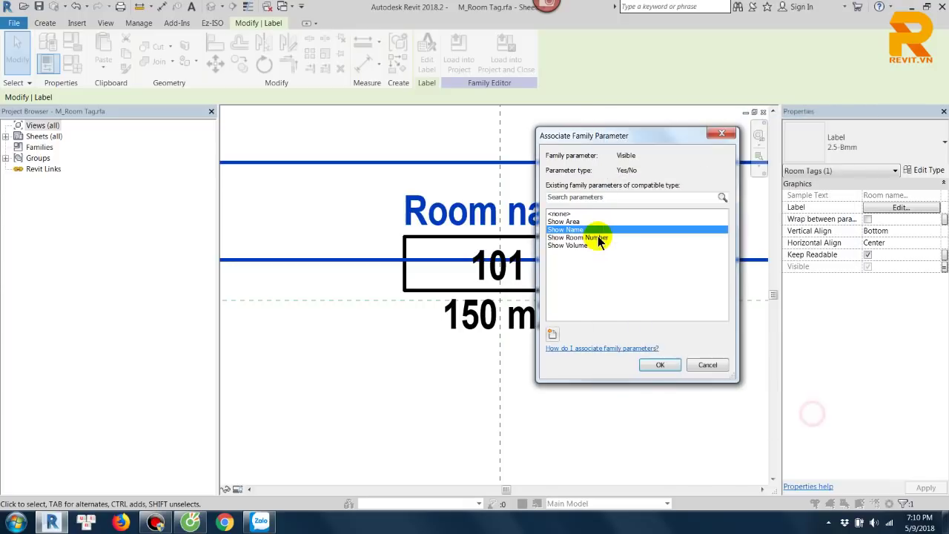
left_click(666, 364)
Step: In Family Types, regroup the Show Name parameter under Graphics
left_click(73, 64)
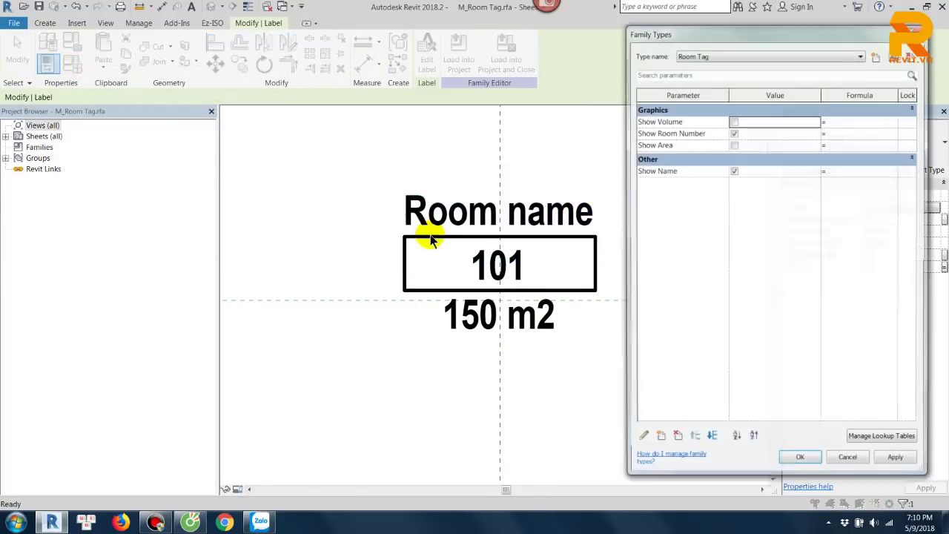
left_click(657, 172)
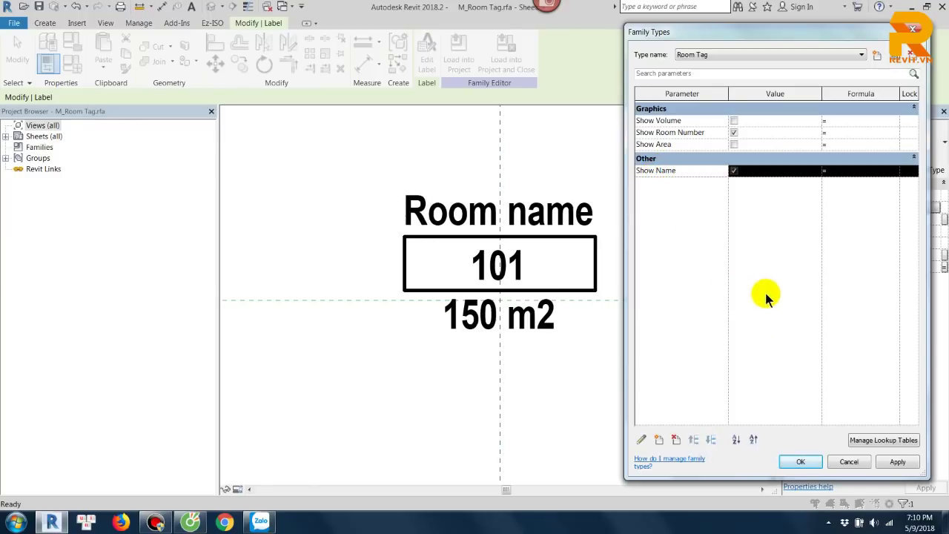
left_click(642, 440)
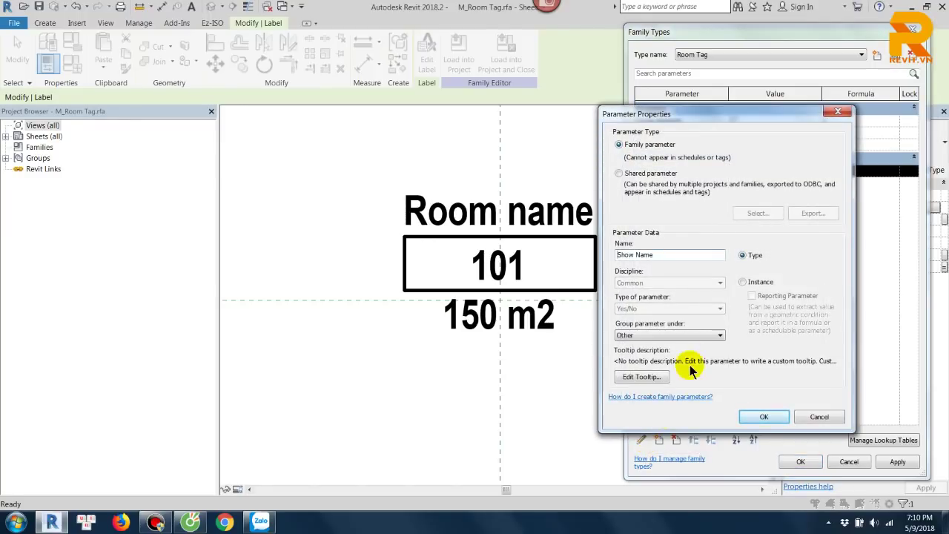
left_click(678, 335)
left_click(630, 112)
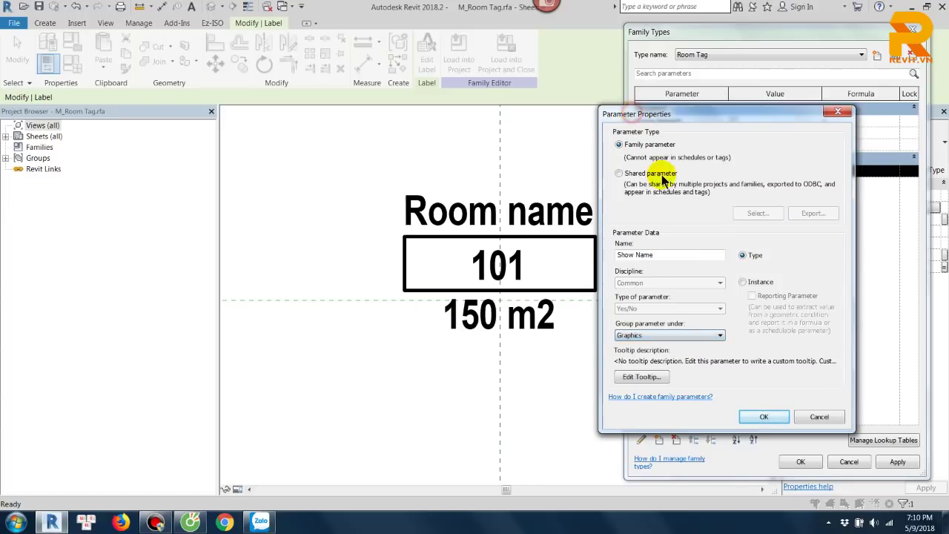
left_click(757, 418)
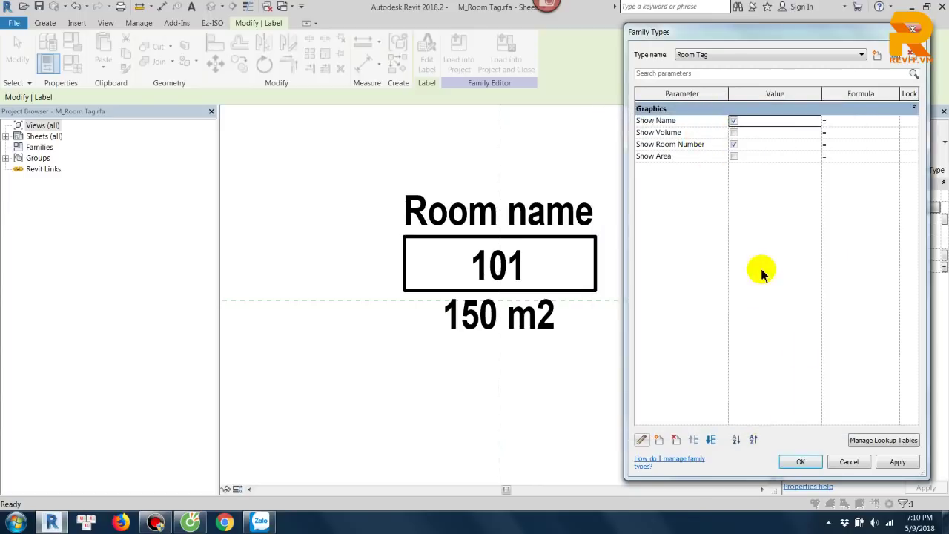
left_click(811, 463)
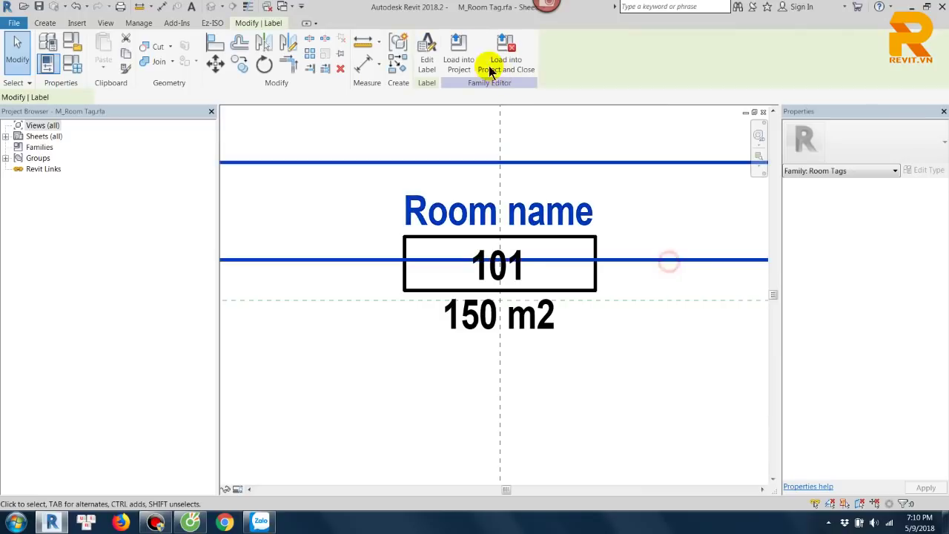
Step: Load the edited room tag family into the project, overwriting the existing room tag
left_click(458, 63)
left_click(444, 353)
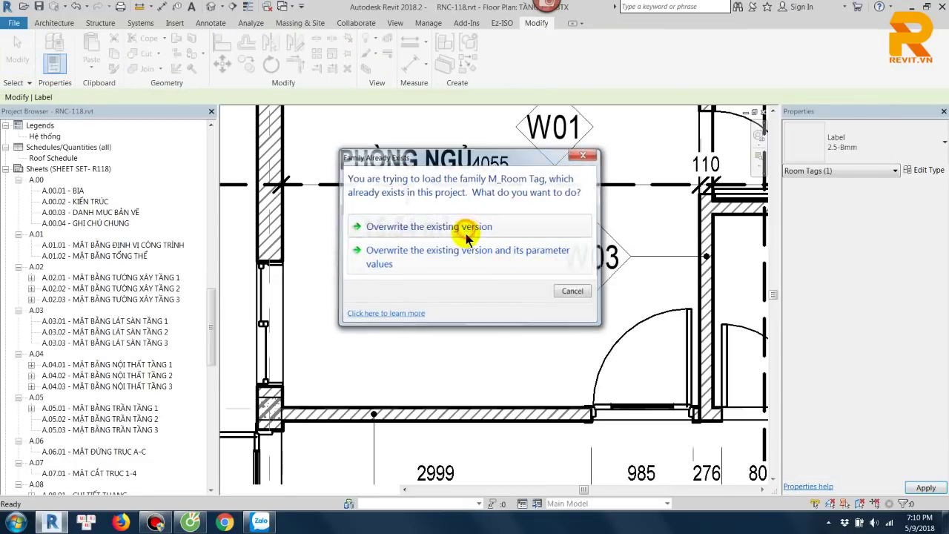
left_click(434, 220)
Step: Move the bedroom tag lower in the room, zoom out and bring up the Architecture tools
left_click_drag(400, 234, 465, 336)
left_click(515, 354)
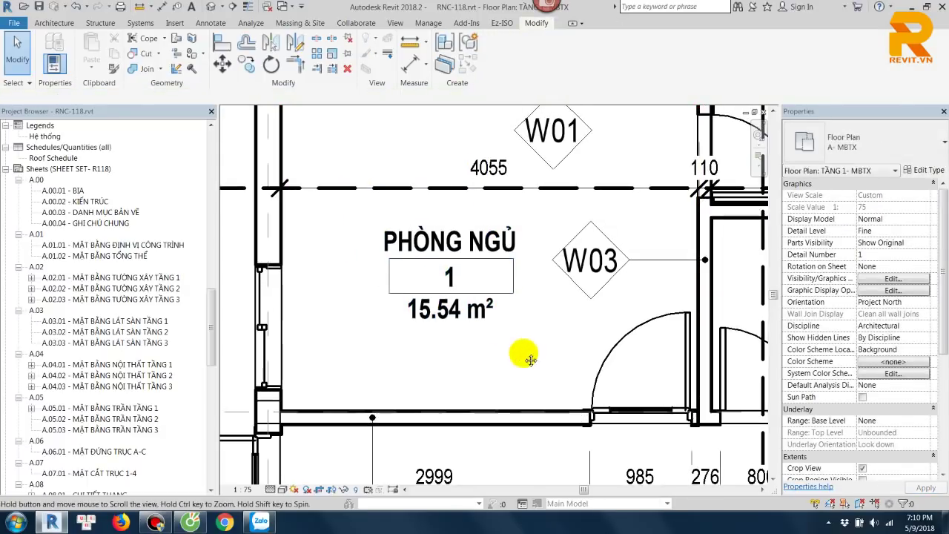
scroll(546, 339, "down", 1)
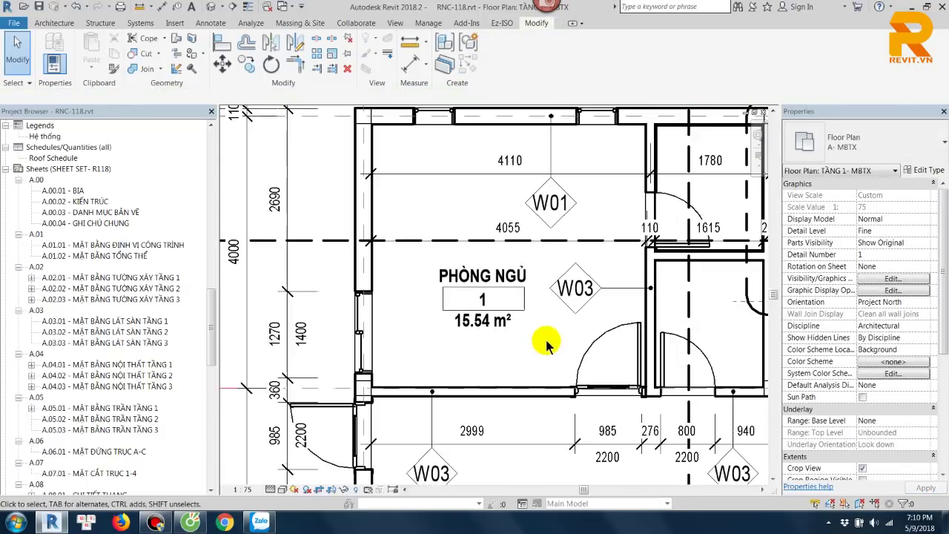
scroll(513, 327, "down", 1)
scroll(492, 259, "down", 1)
scroll(494, 271, "down", 1)
scroll(487, 272, "down", 1)
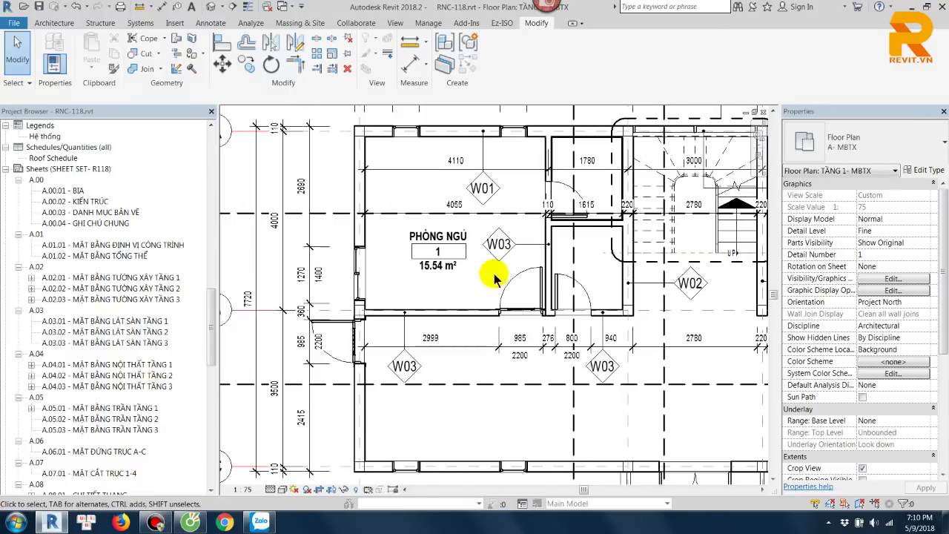
scroll(473, 254, "down", 1)
scroll(475, 296, "up", 1)
scroll(545, 291, "up", 1)
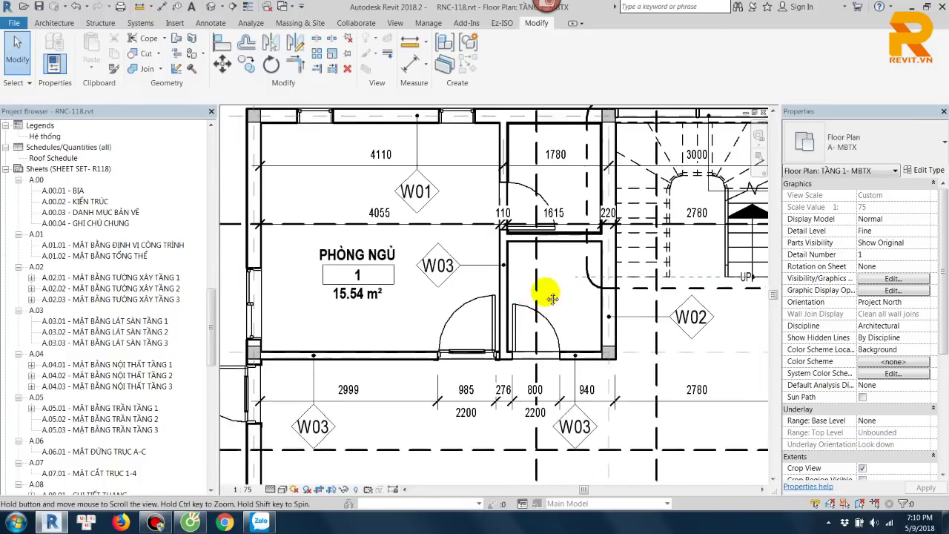
scroll(445, 349, "down", 1)
scroll(441, 359, "down", 1)
scroll(460, 370, "down", 1)
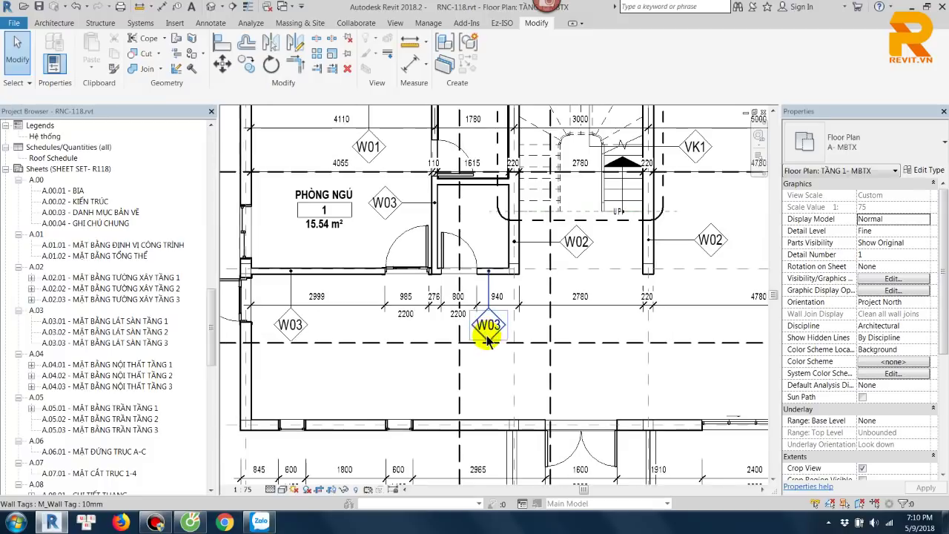
scroll(500, 341, "down", 1)
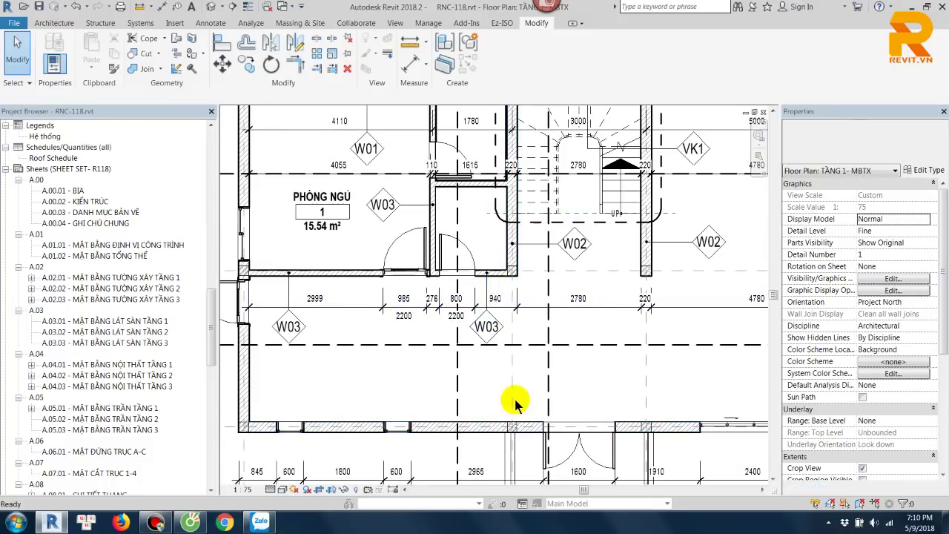
left_click(54, 23)
Step: Draw a room separation line from the wall corner down to the lower wall
left_click(569, 50)
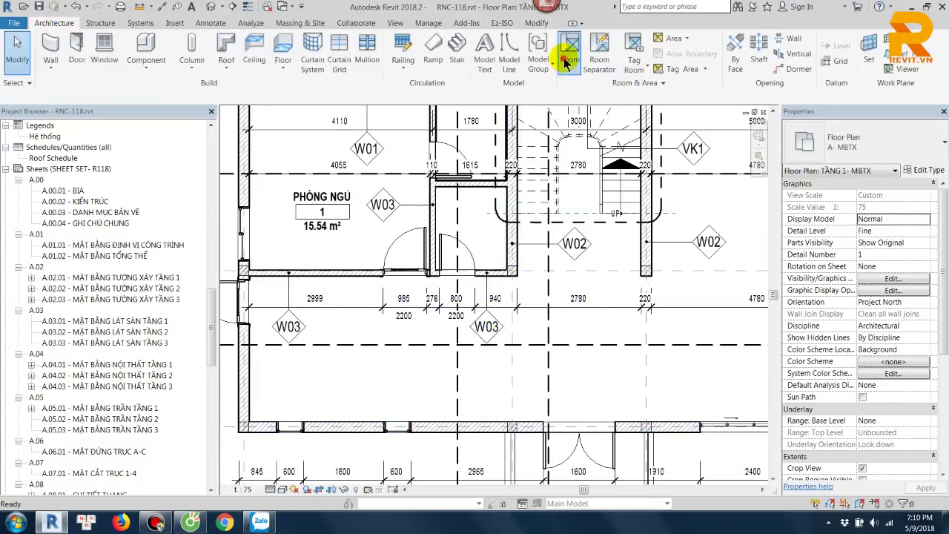
scroll(551, 363, "down", 2)
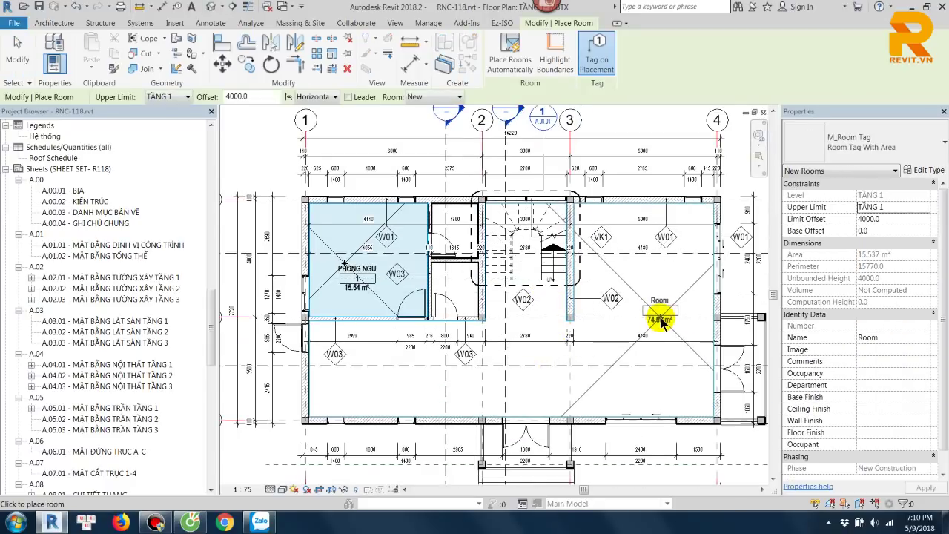
key("Escape")
key("Escape")
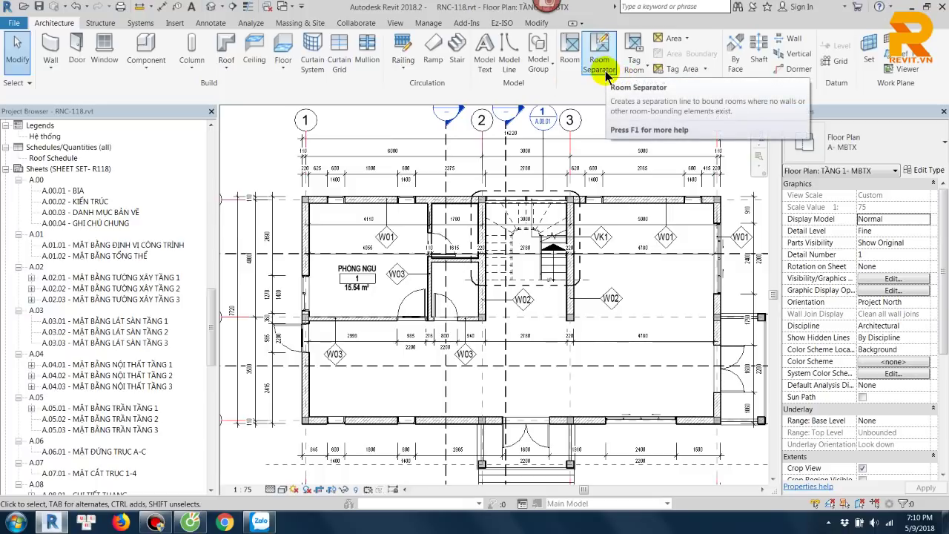
mouse_move(599, 55)
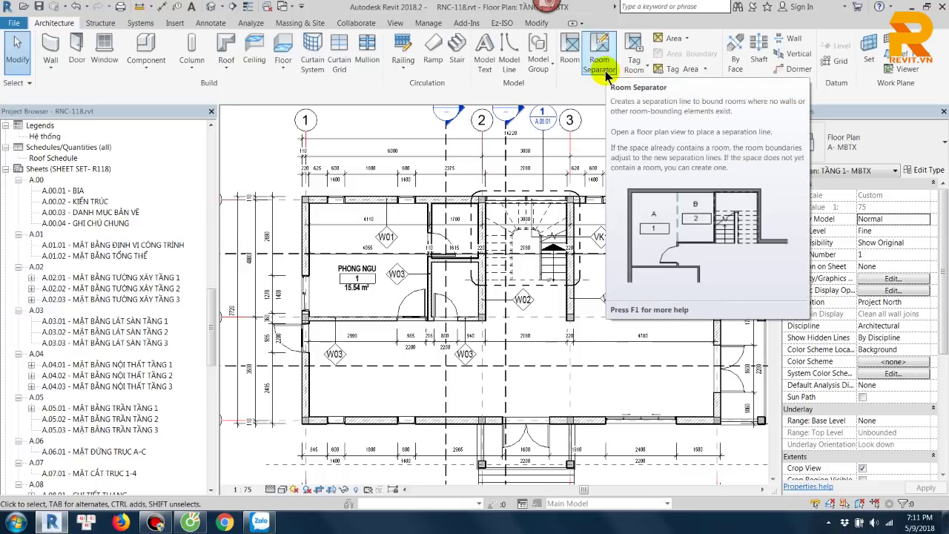
left_click(601, 63)
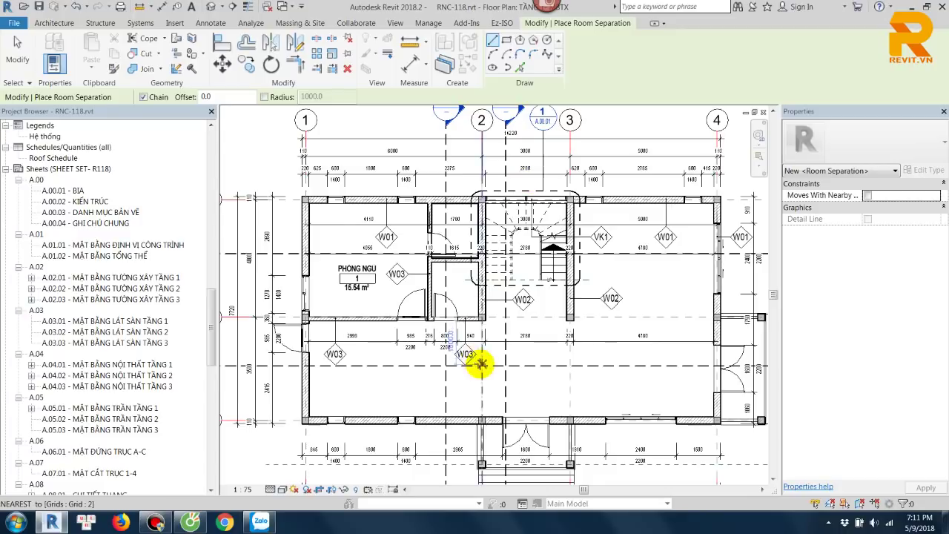
scroll(475, 345, "up", 5)
left_click(503, 241)
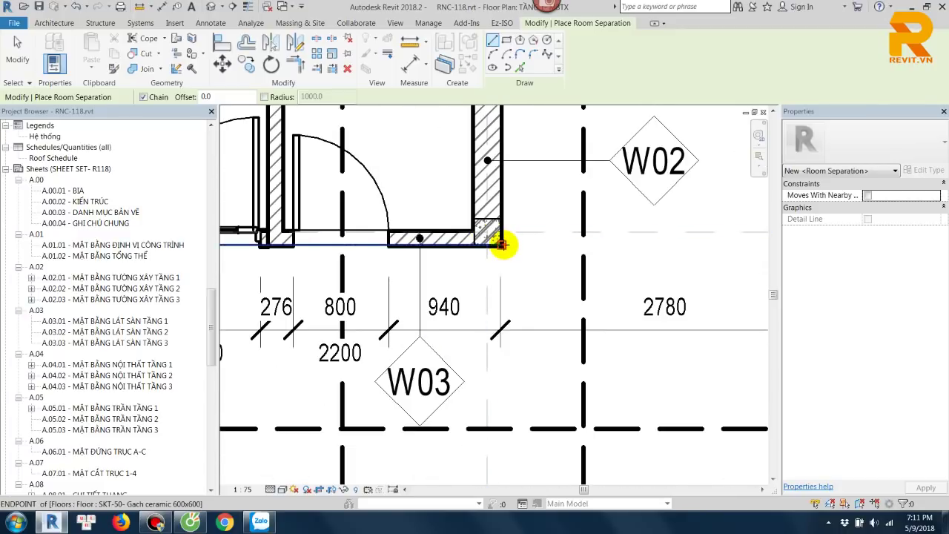
scroll(493, 340, "down", 3)
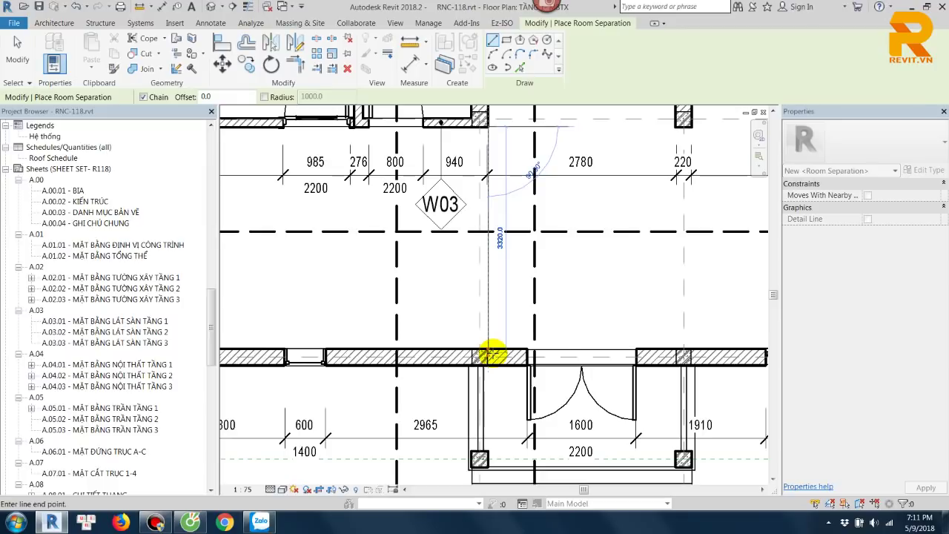
left_click(490, 354)
key("Escape")
key("Escape")
Step: Place room 2 (19.50 m²) in the newly divided area below the bedroom
middle_click_drag(492, 312, 523, 335)
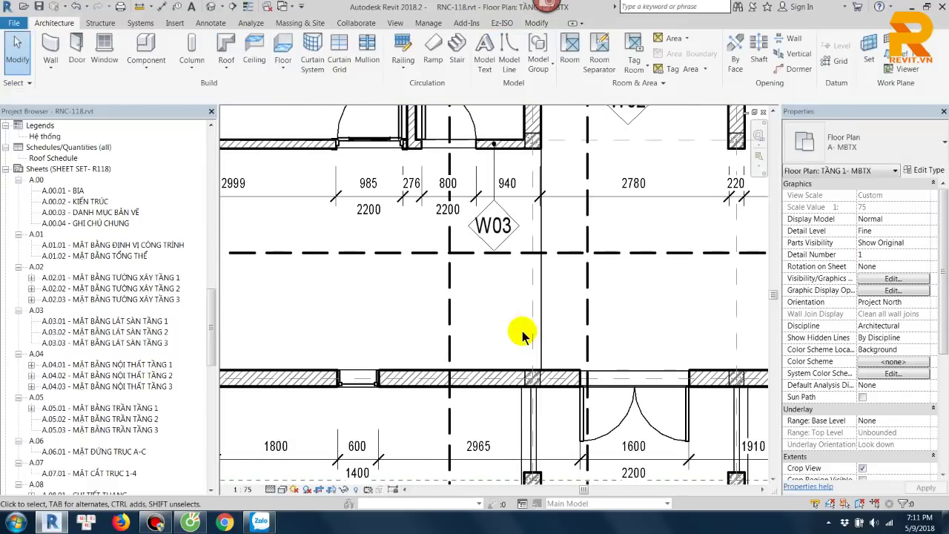
key("r")
key("m")
middle_click_drag(331, 301, 452, 345)
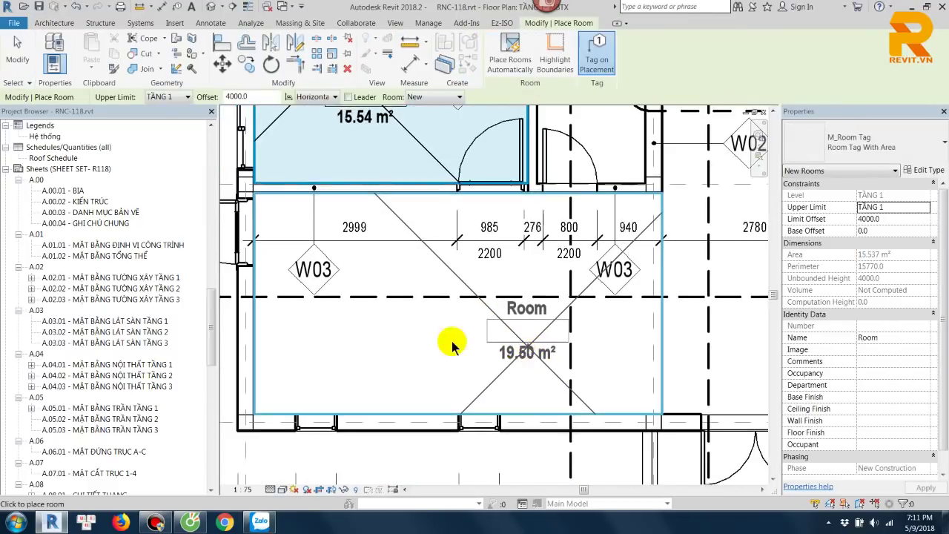
scroll(452, 344, "up", 1)
left_click(441, 330)
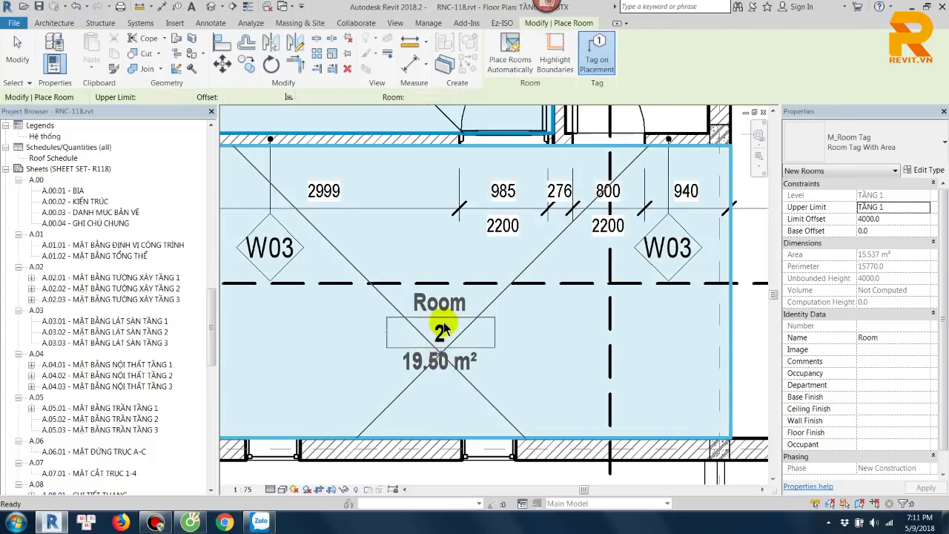
key("Escape")
left_click(463, 305)
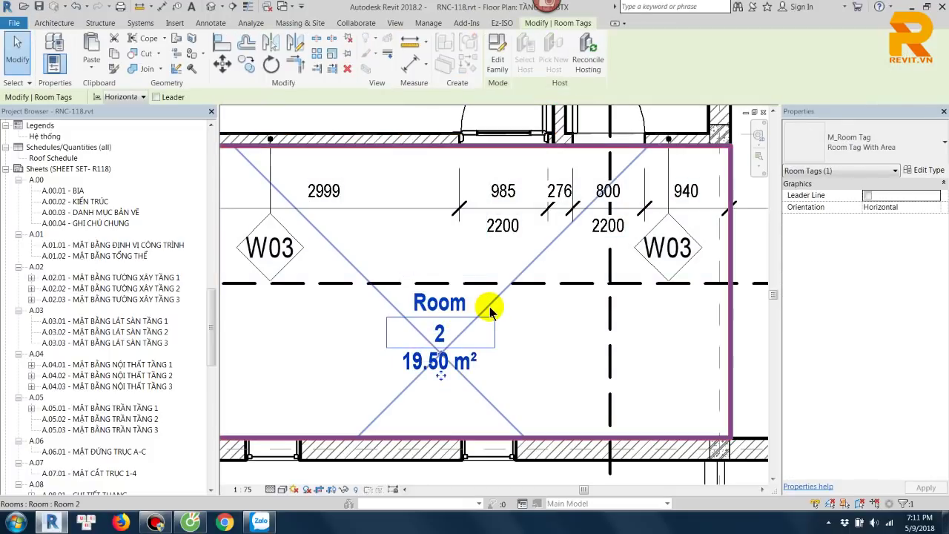
Step: Rename room 2's tag label to BẾP+ ĂN
left_click(459, 303)
type("Bếp")
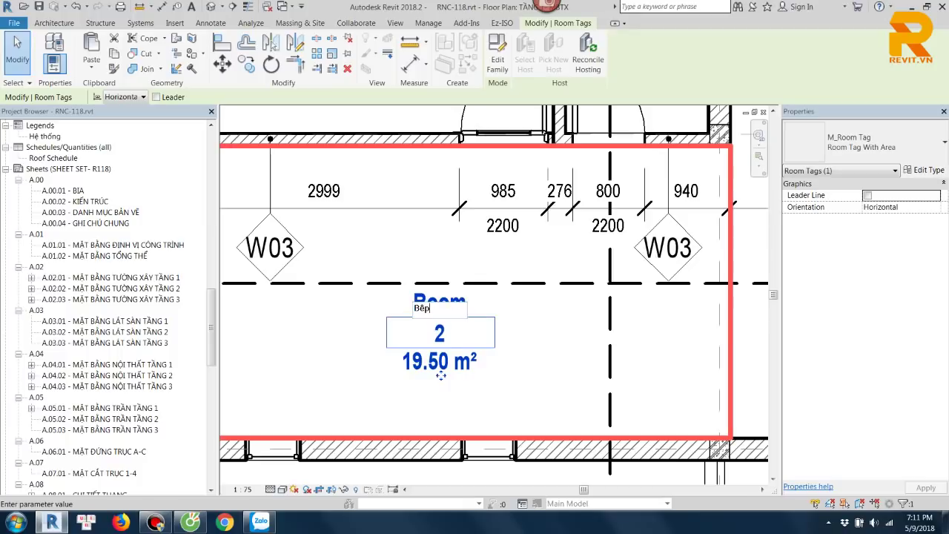
key("BackSpace")
key("BackSpace")
key("Caps_Lock")
type("BẾP+ ĂN")
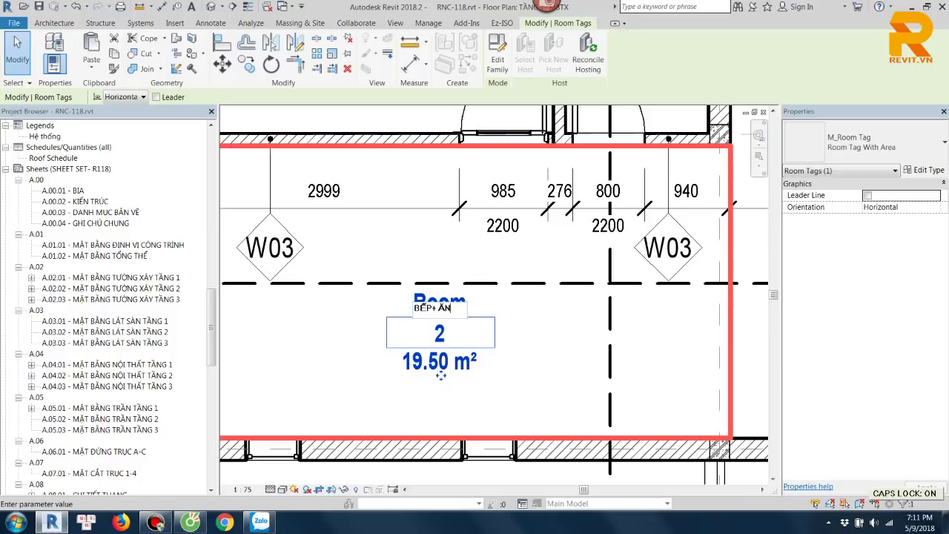
left_click(540, 364)
key("Escape")
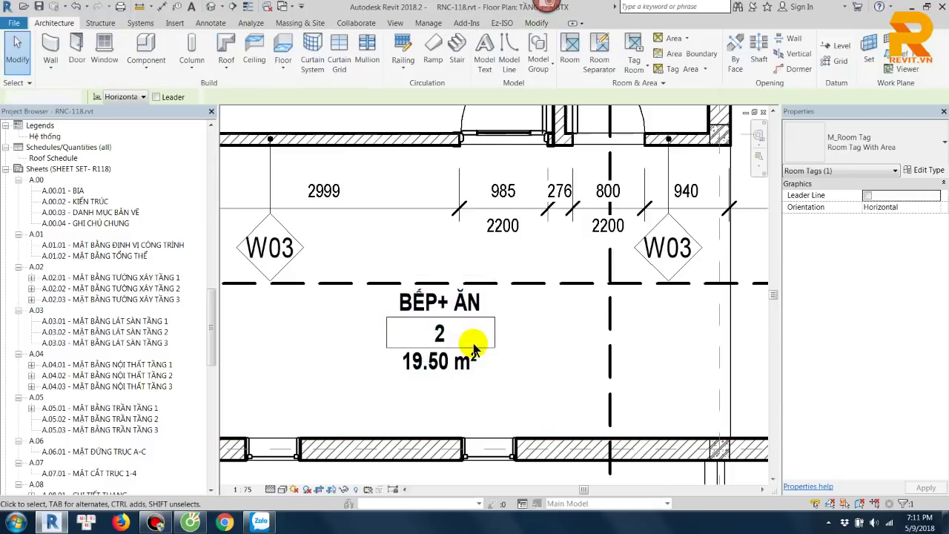
Step: Shift the BẾP+ ĂN room tag slightly down and to the left
left_click(461, 359)
left_click_drag(434, 387, 426, 406)
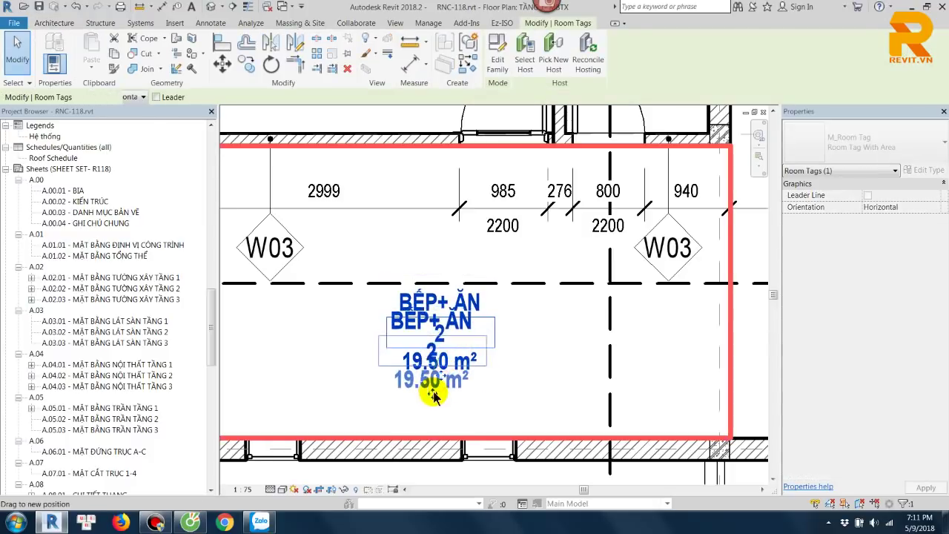
left_click(510, 393)
scroll(509, 393, "down", 1)
scroll(381, 384, "up", 1)
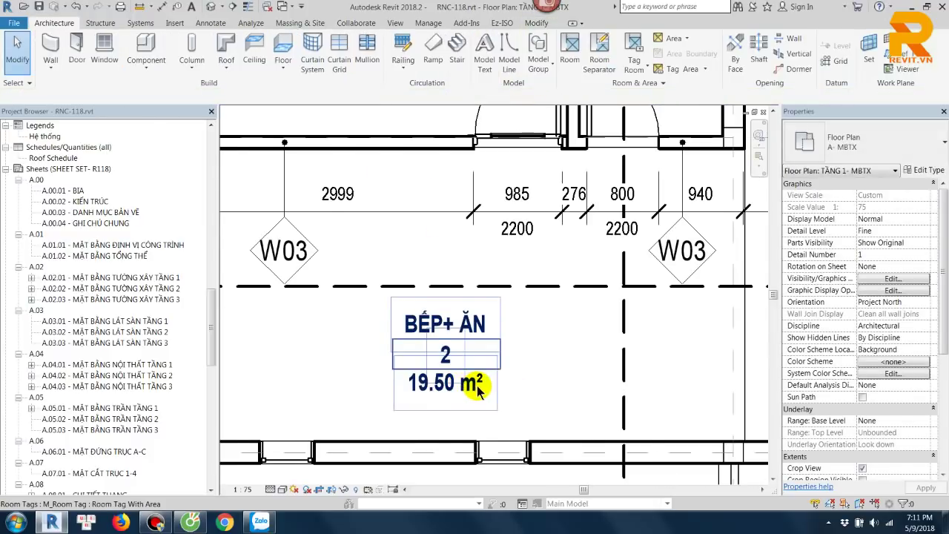
left_click(445, 378)
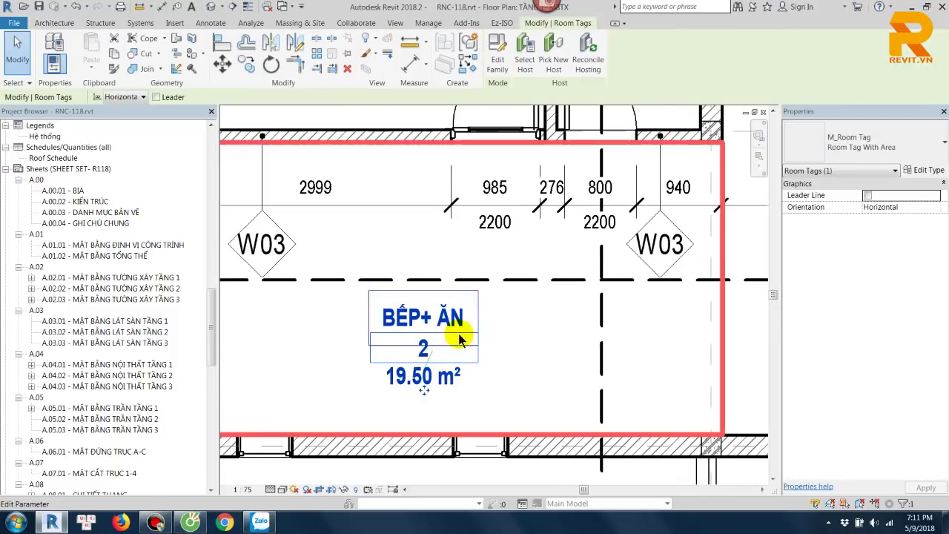
key("Escape")
Step: Review the project's images, such as PCTT-1_1, for room BẾP+ ĂN and cancel without attaching one
left_click(485, 295)
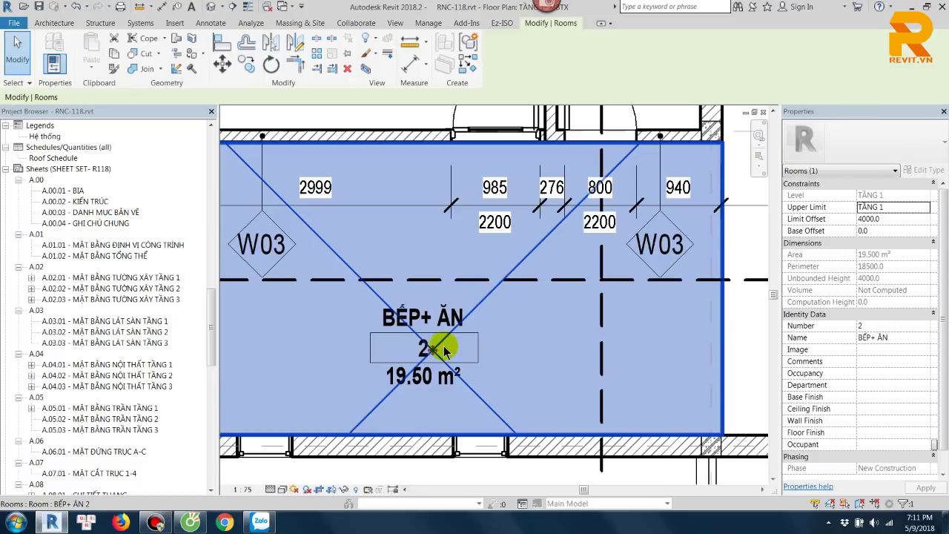
middle_click_drag(507, 323, 500, 293)
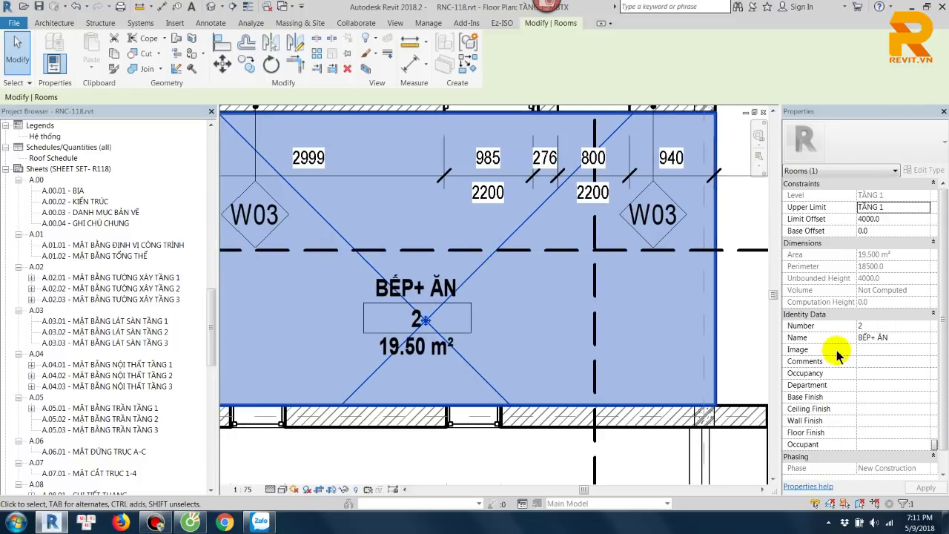
left_click(923, 350)
left_click(355, 200)
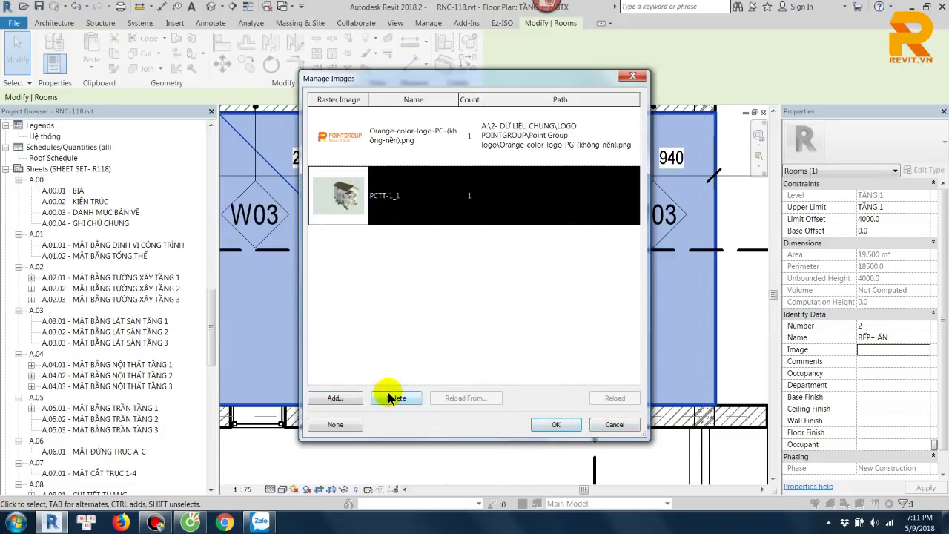
left_click(615, 427)
Step: Search for 'Nội thất bếp' in a new Cốc Cốc browser tab
left_click(193, 523)
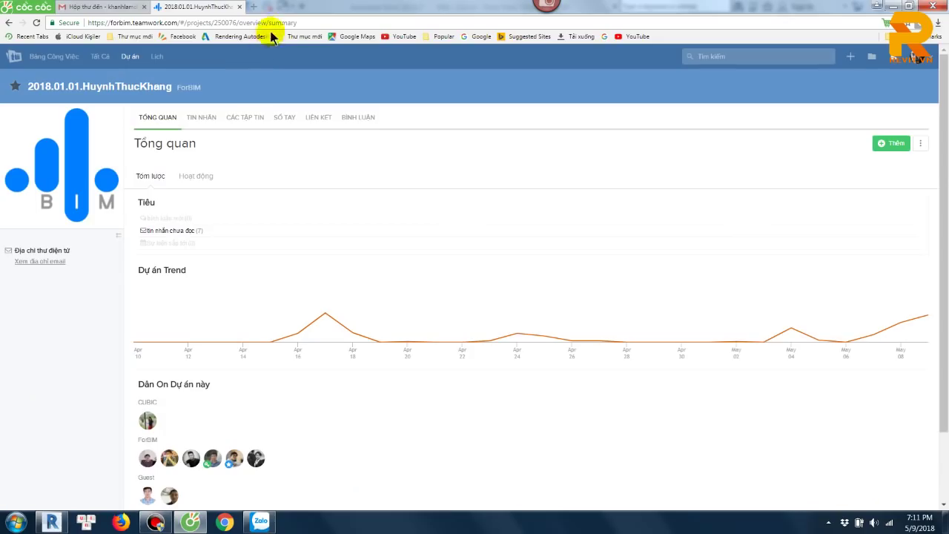
left_click(254, 7)
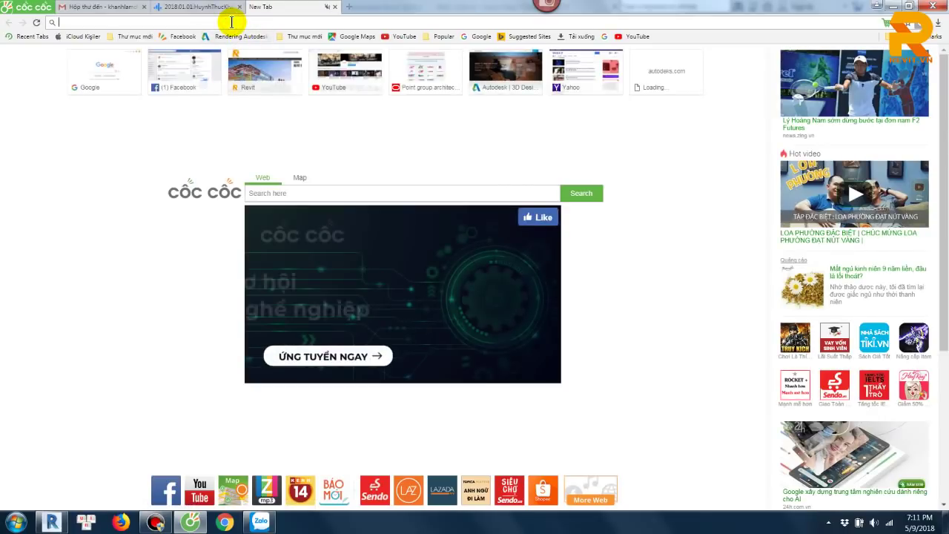
type("nộ")
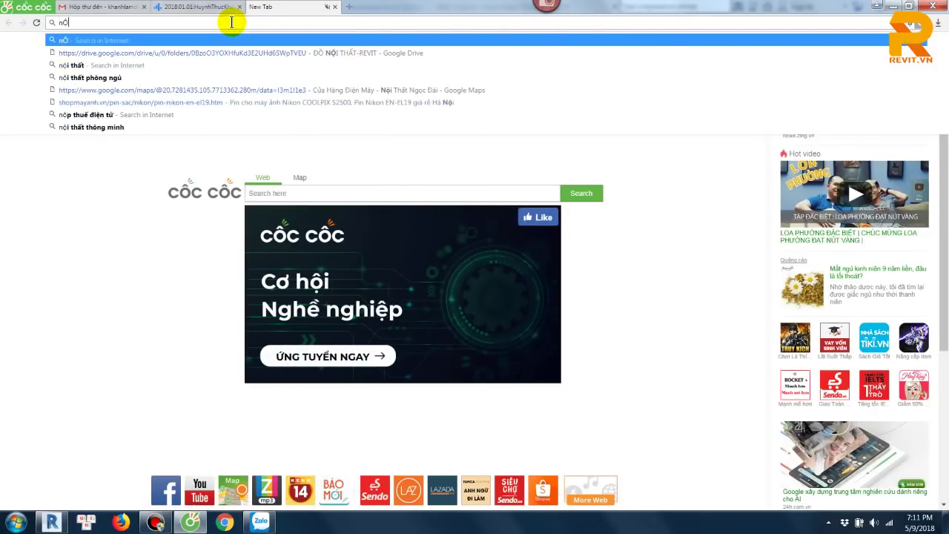
key("BackSpace")
key("BackSpace")
type("Nội tha")
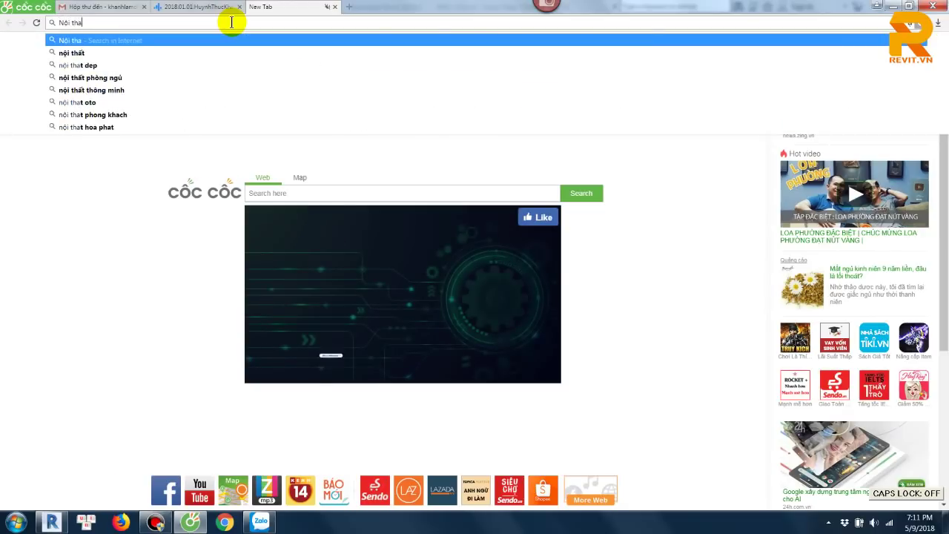
type("ất bếp")
key("Return")
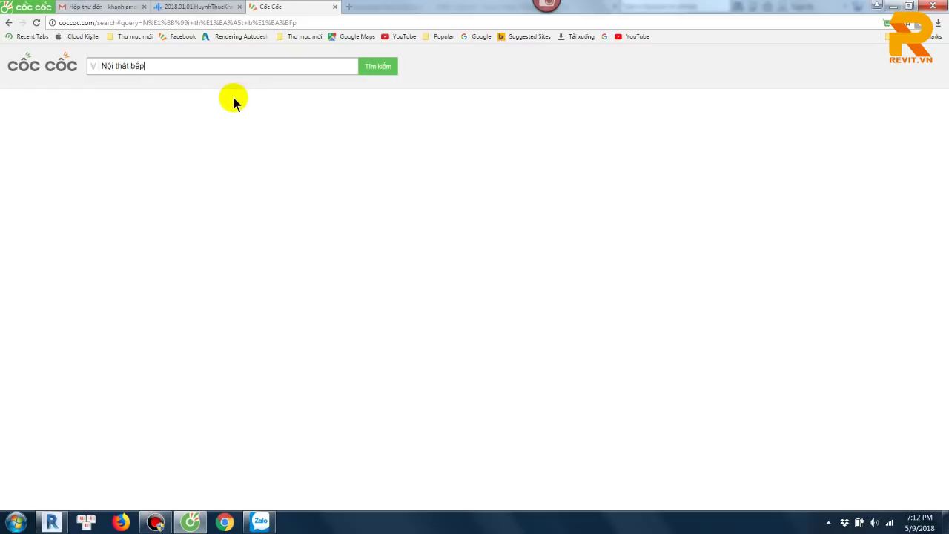
Step: Preview kitchen image results and choose Save image as on the wood-trim kitchen photo
left_click(169, 100)
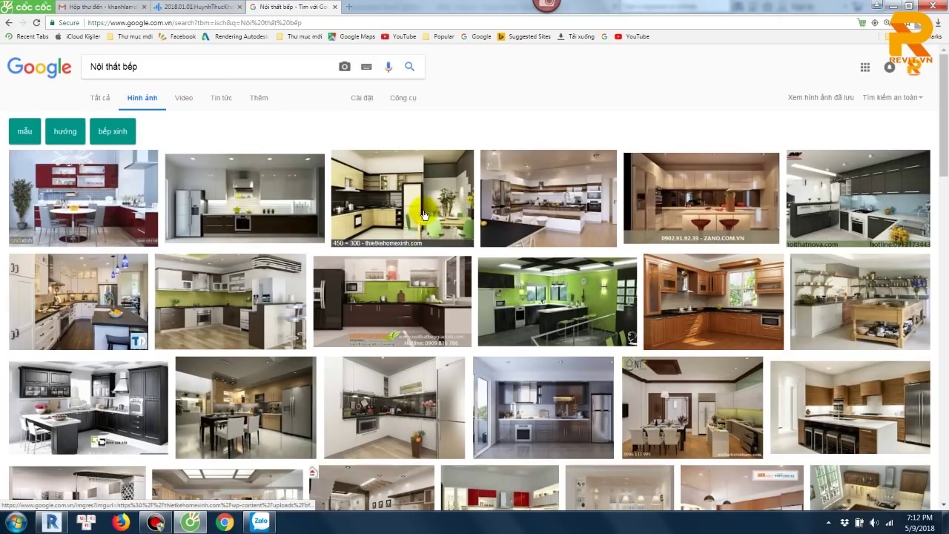
left_click(424, 213)
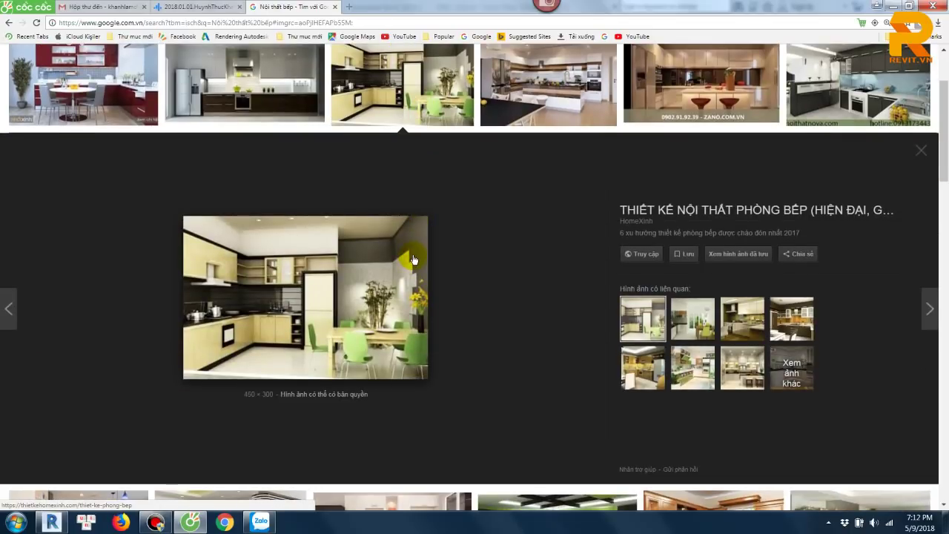
left_click(716, 93)
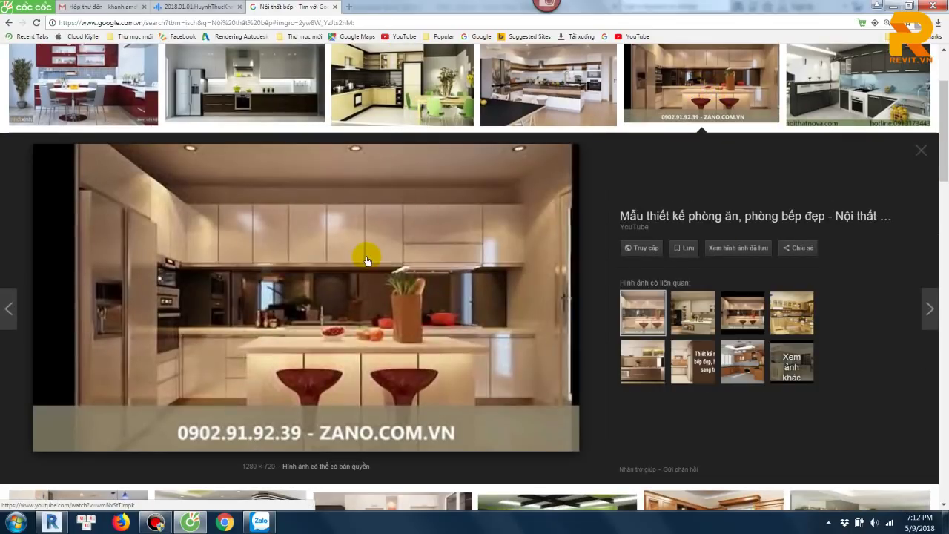
left_click(547, 119)
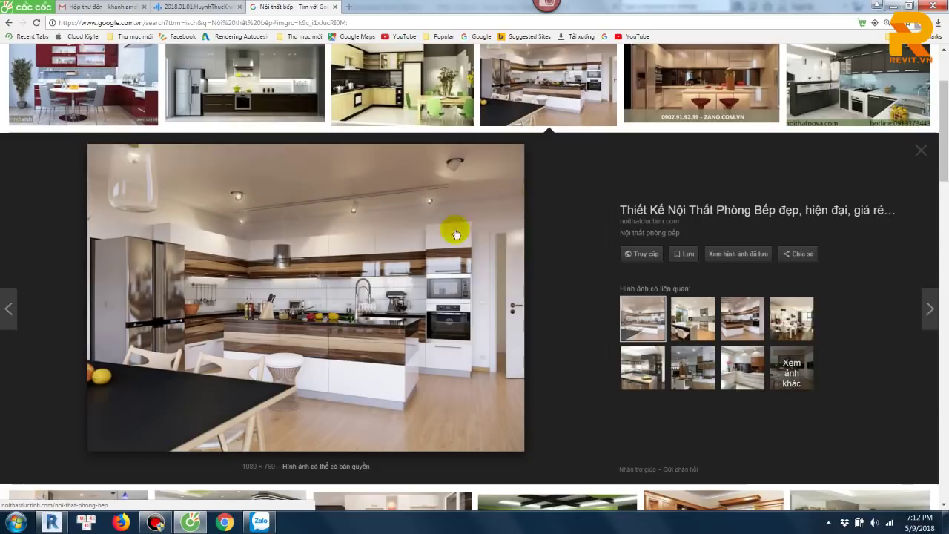
right_click(349, 264)
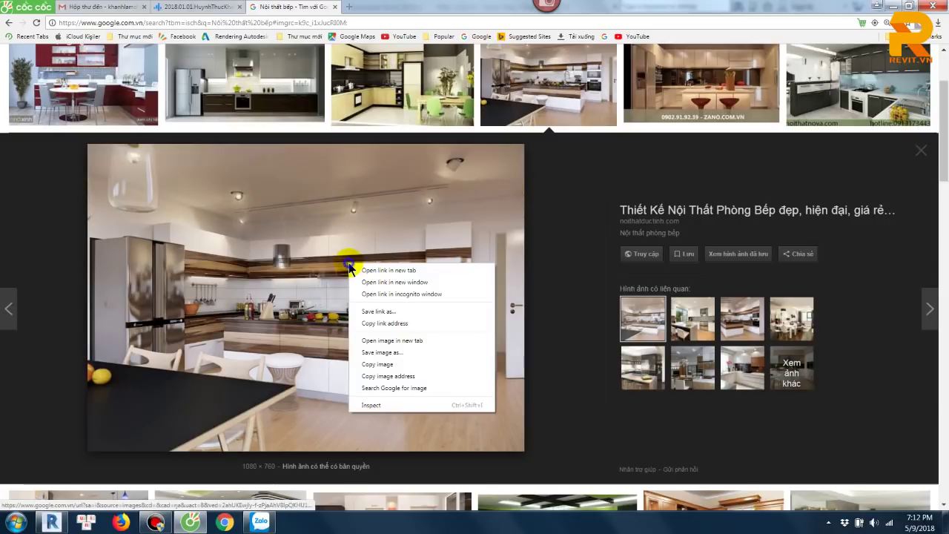
left_click(391, 354)
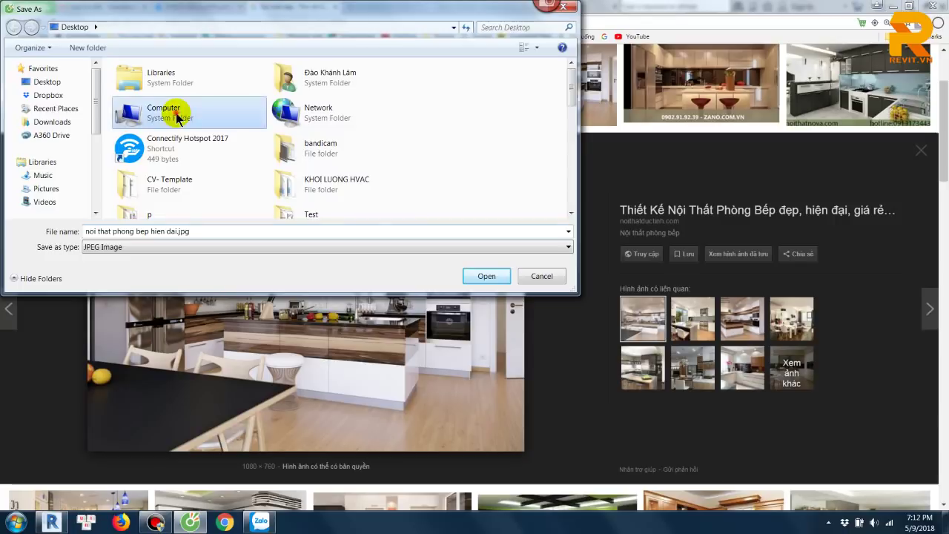
Step: Navigate the Save As dialog to the RNC-118 folder on LAMKA (D:)
double_click(178, 115)
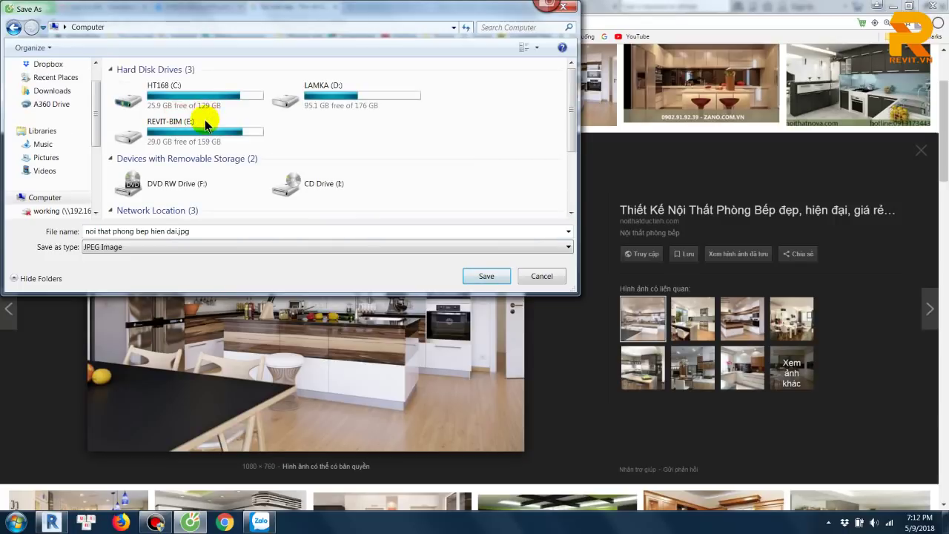
double_click(304, 98)
scroll(186, 165, "down", 1)
scroll(159, 131, "down", 2)
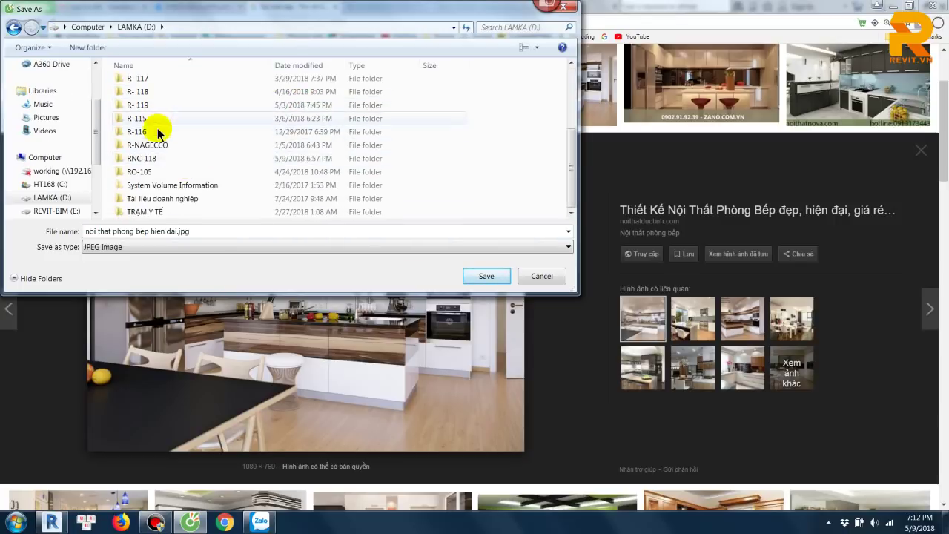
scroll(159, 130, "up", 3)
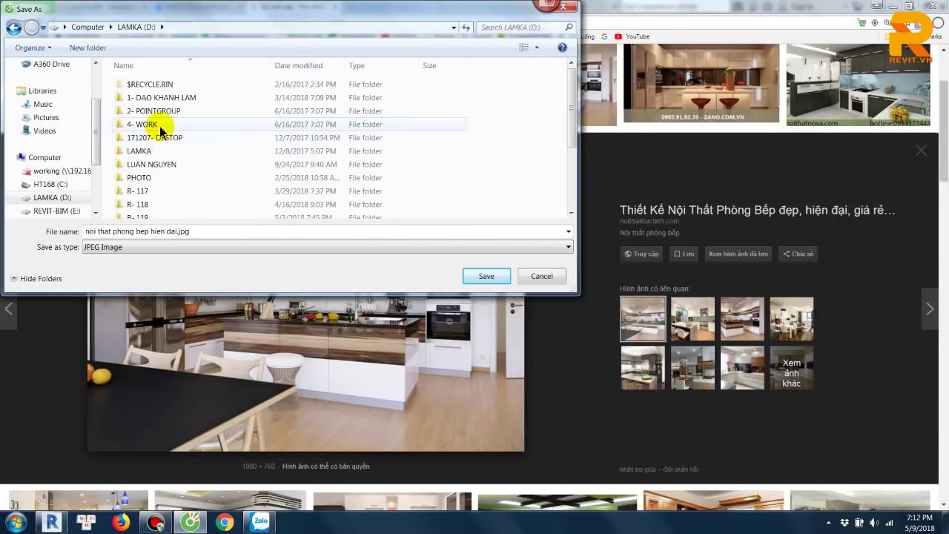
left_click(157, 178)
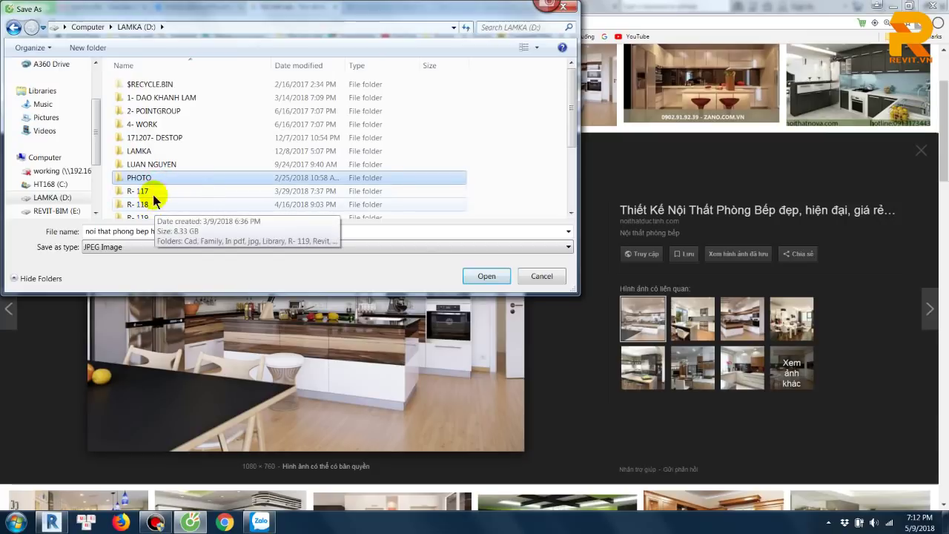
scroll(159, 185, "down", 2)
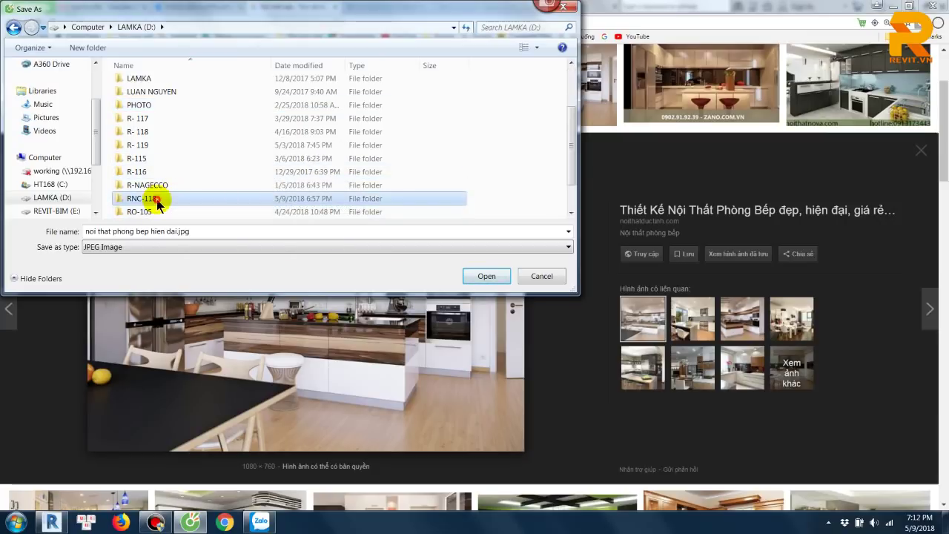
double_click(153, 198)
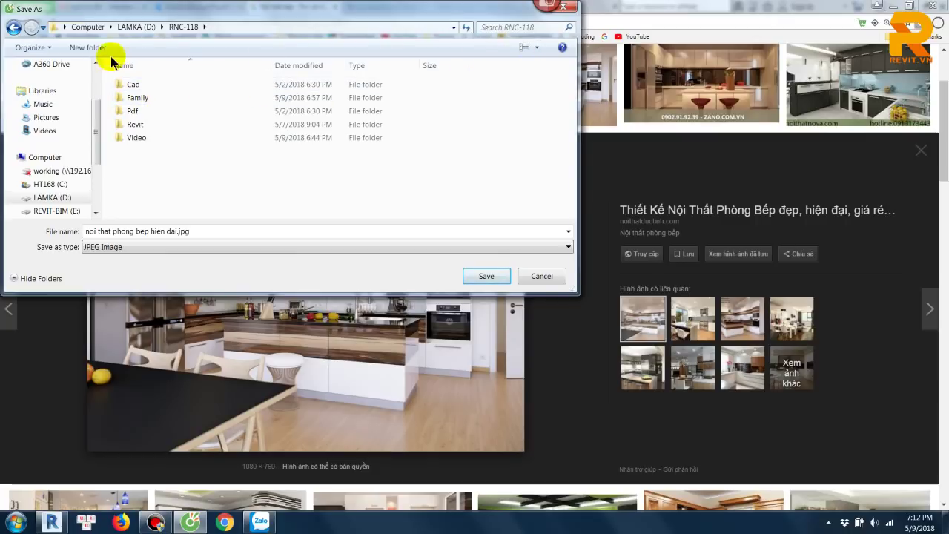
Step: Create a new folder Ảnh and save noi that phong bep hien dai.jpg inside it
left_click(89, 47)
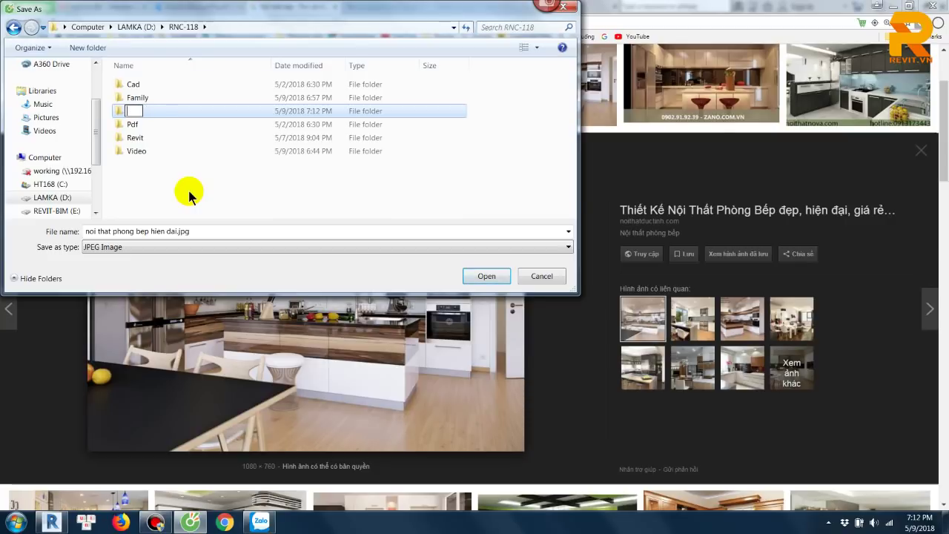
type("Ảnh")
key("Return")
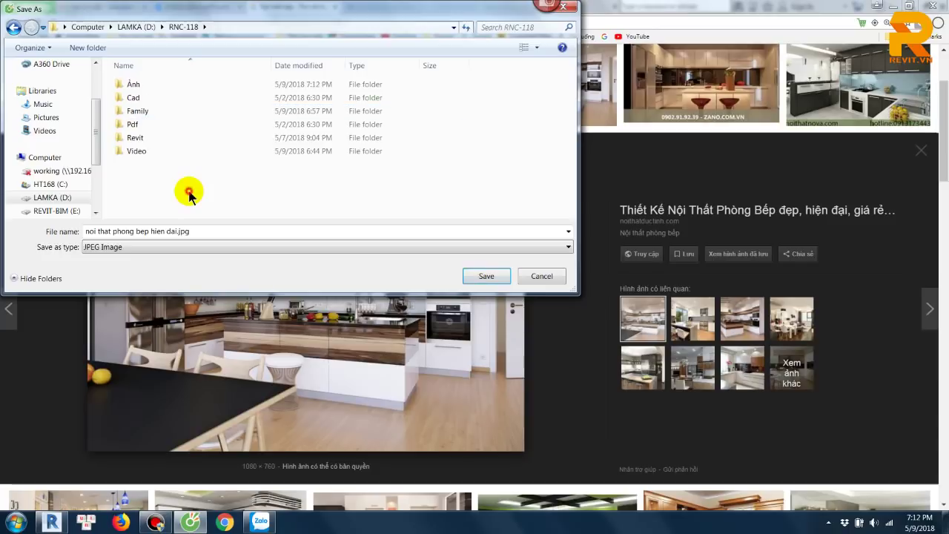
double_click(137, 84)
left_click(487, 276)
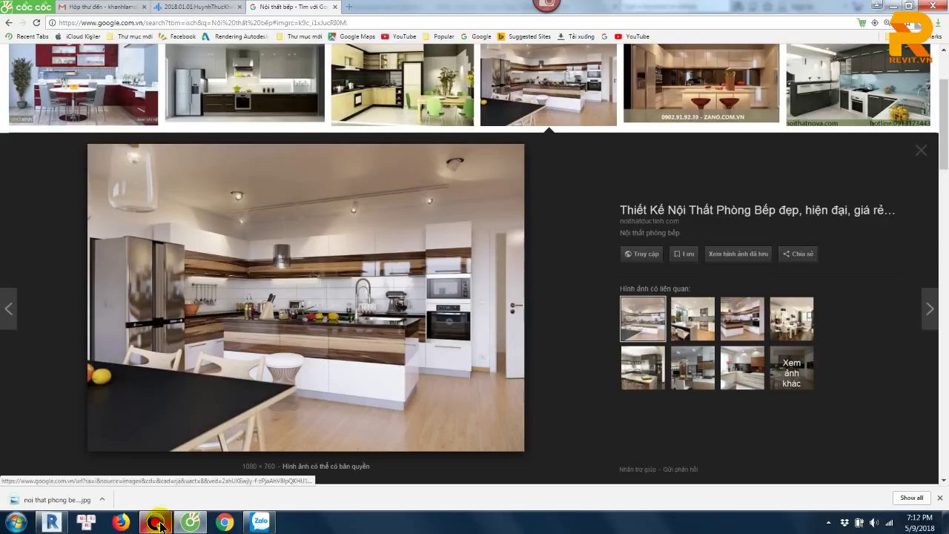
Step: Add D:\RNC-118\Ảnh\noi that phong bep hien dai.jpg in Manage Images and assign it as the room's Image
left_click(51, 522)
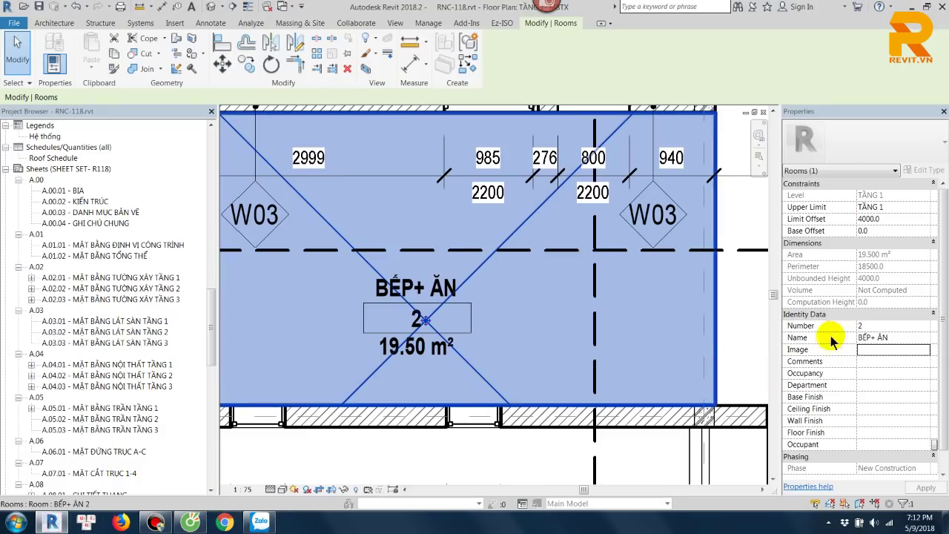
left_click(922, 350)
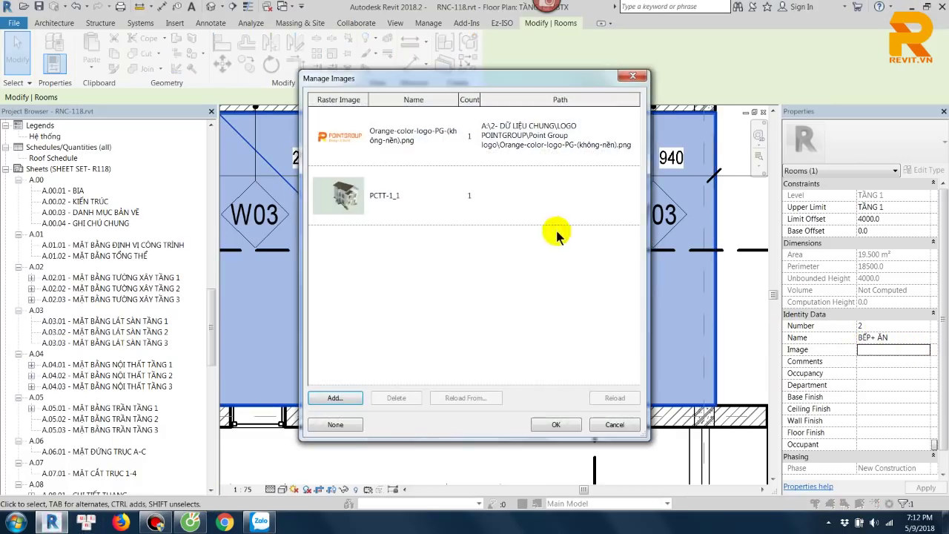
left_click(336, 398)
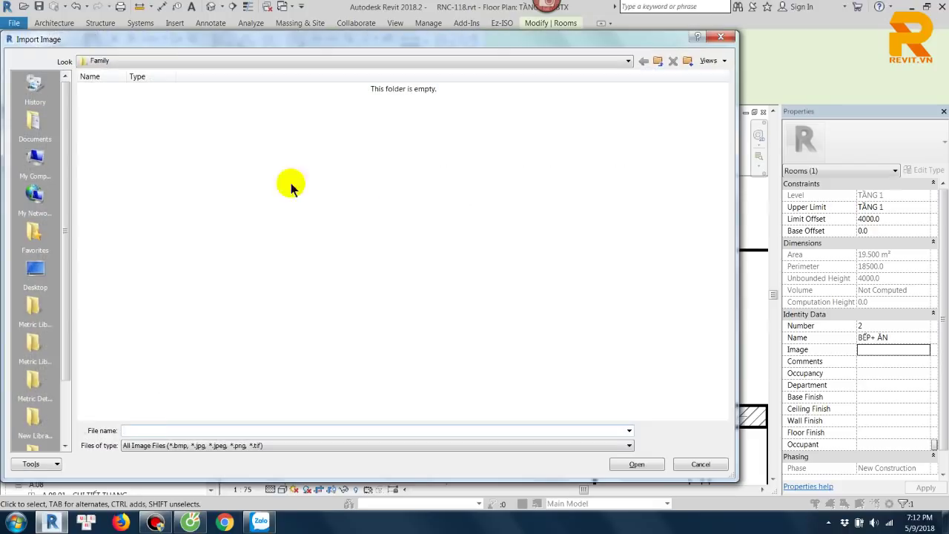
left_click(36, 160)
double_click(146, 141)
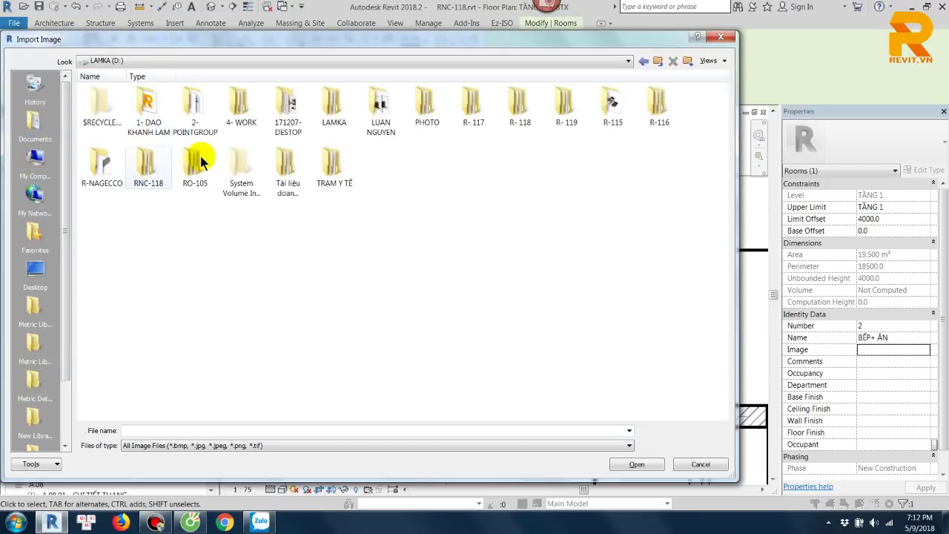
double_click(151, 166)
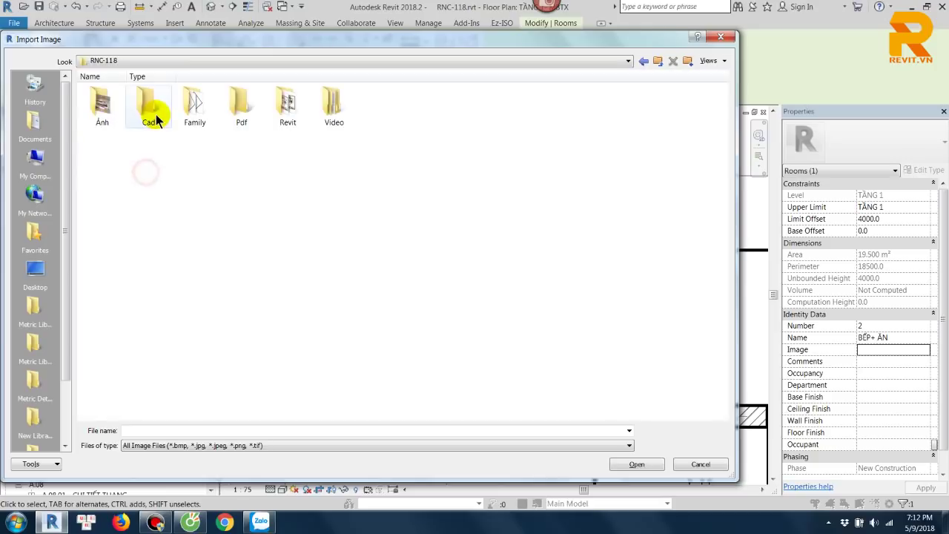
double_click(111, 115)
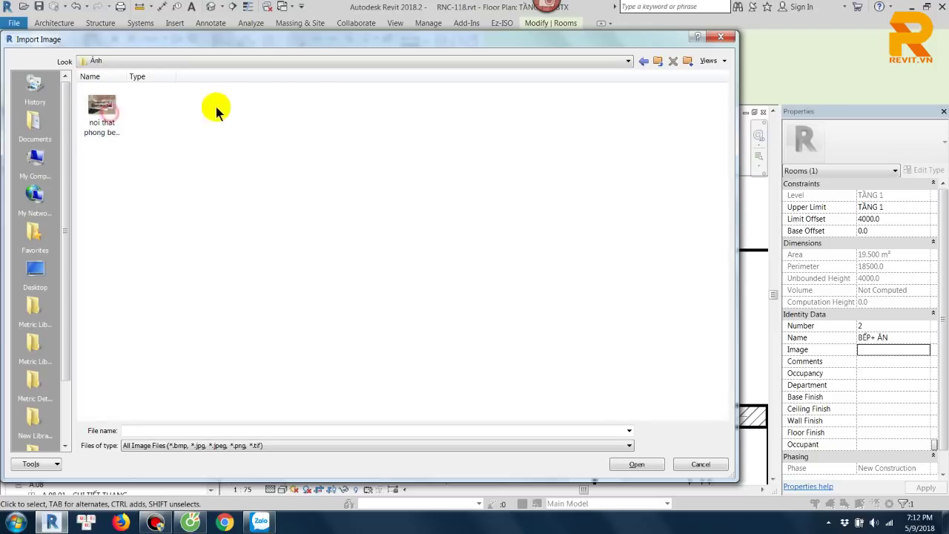
left_click(637, 464)
left_click(419, 132)
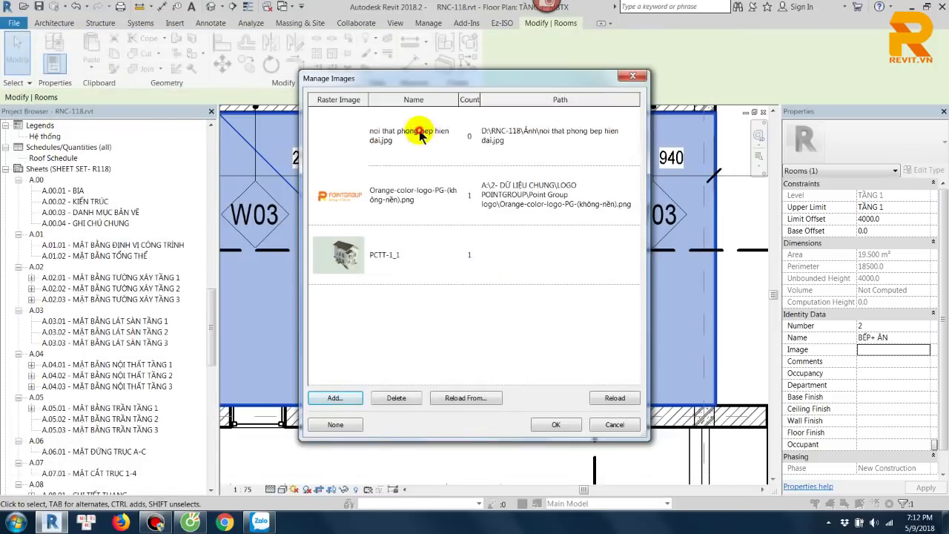
left_click(554, 424)
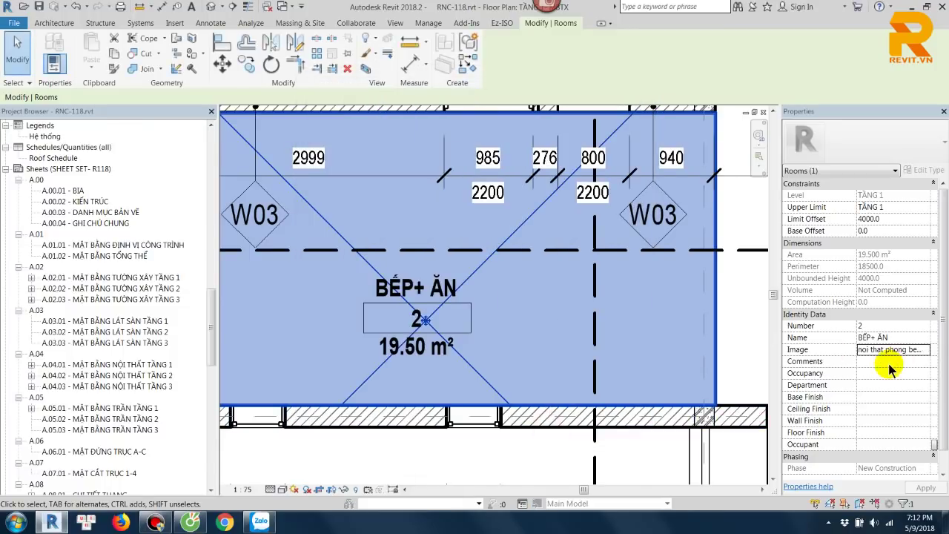
Step: Set the room's Comments to BẾP XẤU
left_click(884, 361)
type("be")
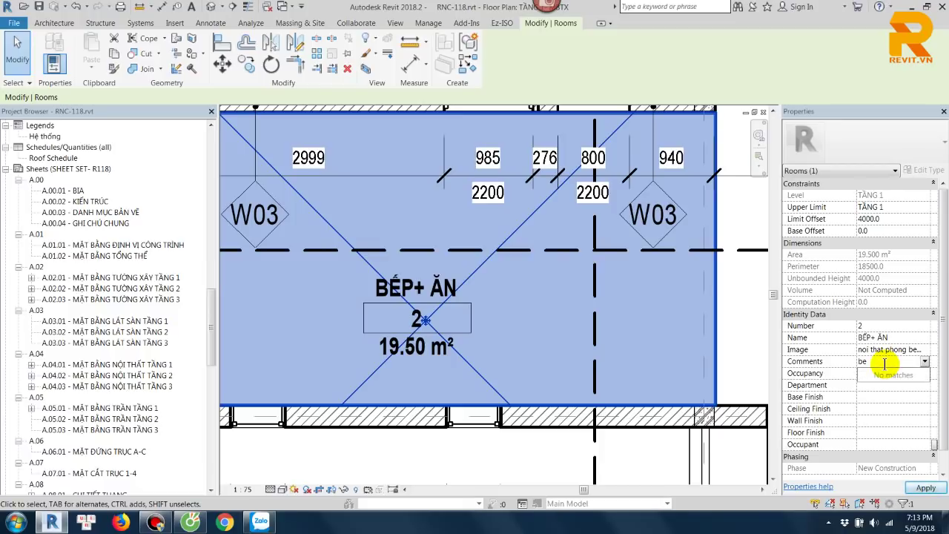
key("BackSpace")
key("BackSpace")
key("Caps_Lock")
left_click(869, 373)
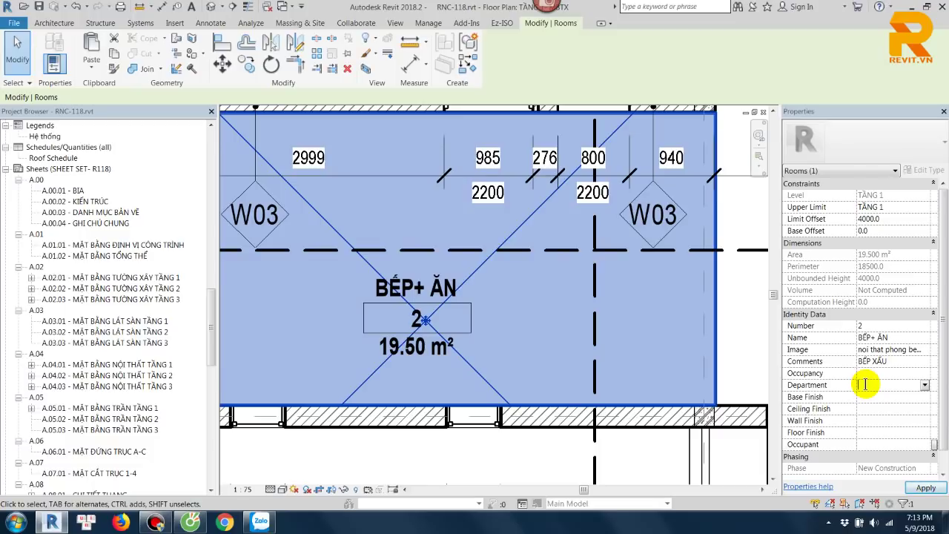
Step: Set the room's Department to NAU AN
left_click(865, 384)
type("NẤU")
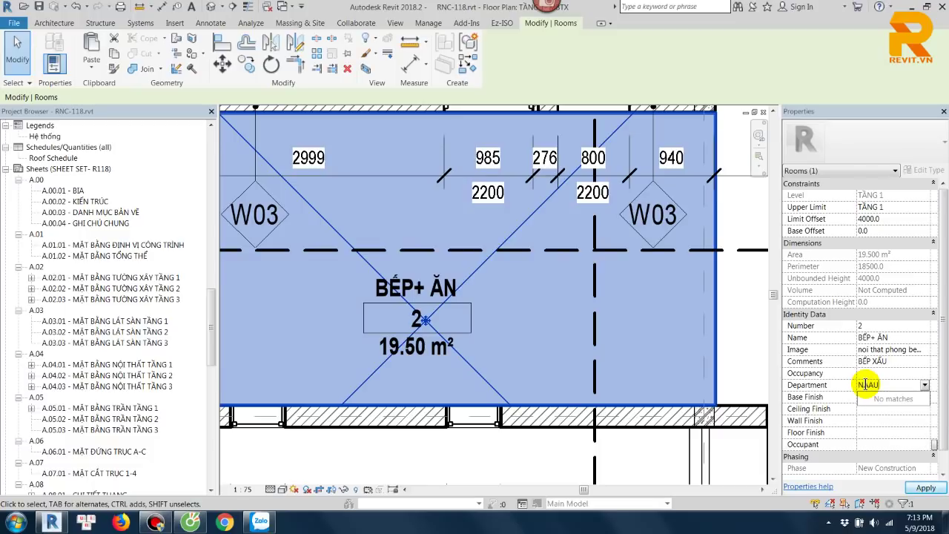
key("BackSpace")
key("BackSpace")
key("BackSpace")
type("N")
key("BackSpace")
type("N")
key("BackSpace")
type("N")
key("BackSpace")
type("NẤU")
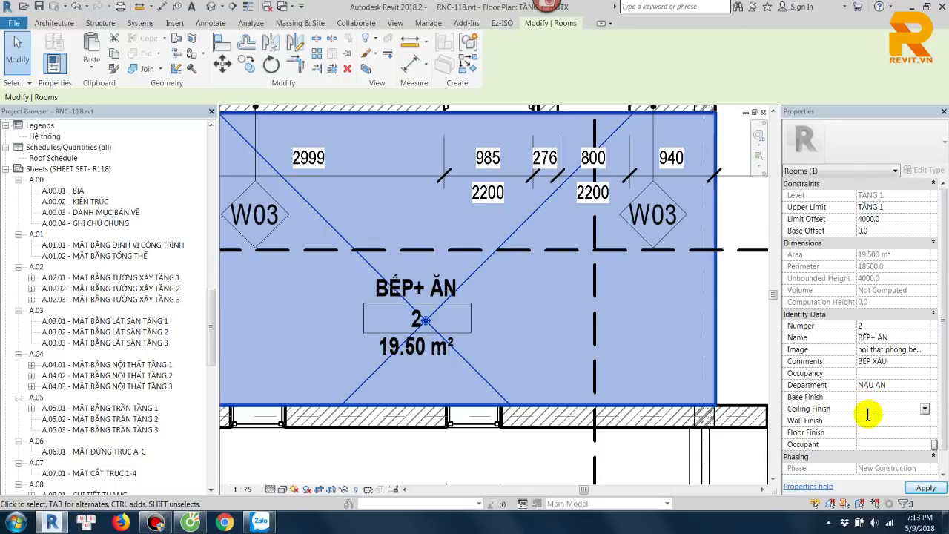
Step: Set Ceiling Finish to TRAN THACH CAO and Wall Finish to SON HOAN THIEN
type("TRẦN THẠCH CAO")
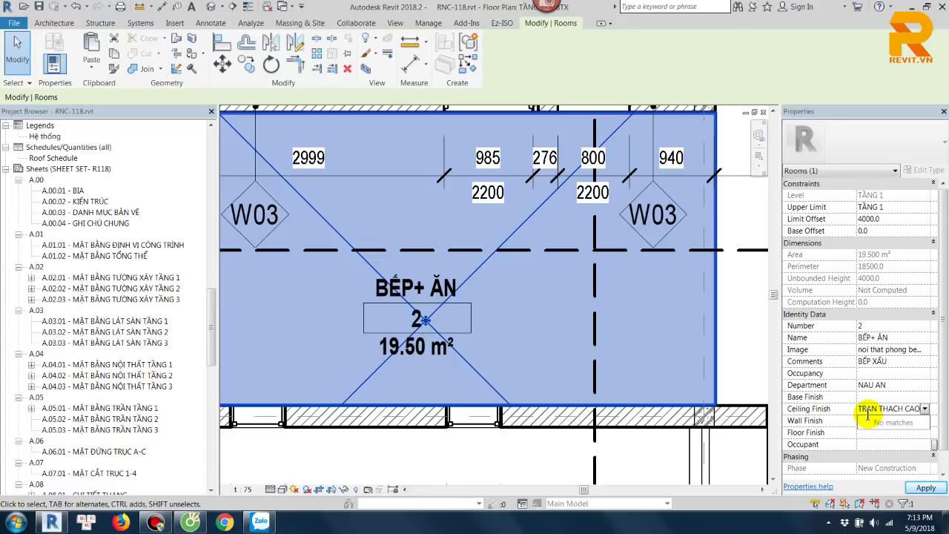
left_click(865, 420)
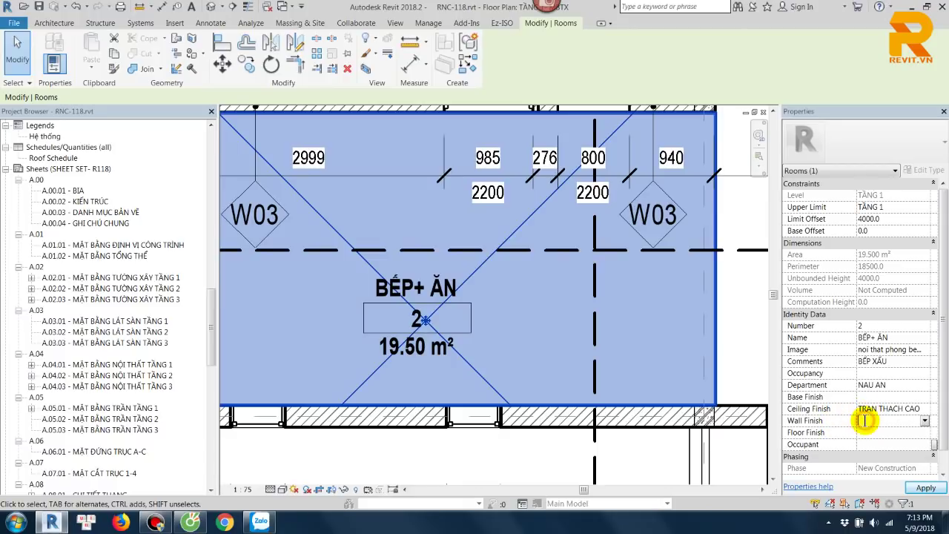
type("SƠN")
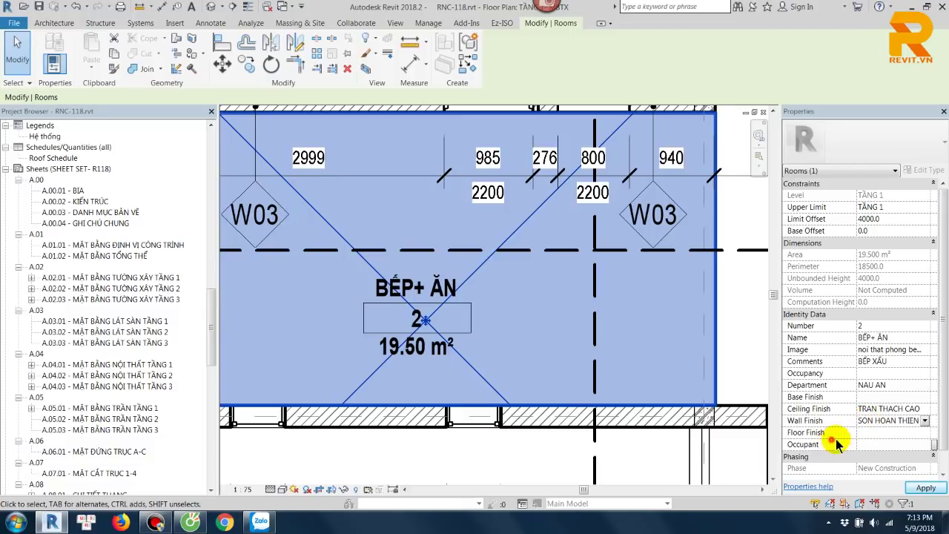
left_click(871, 435)
type("ĐN")
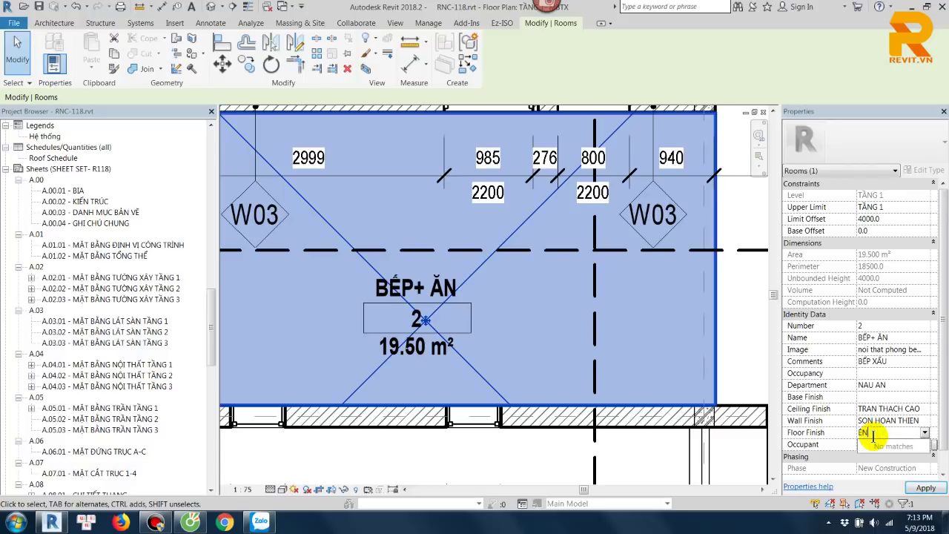
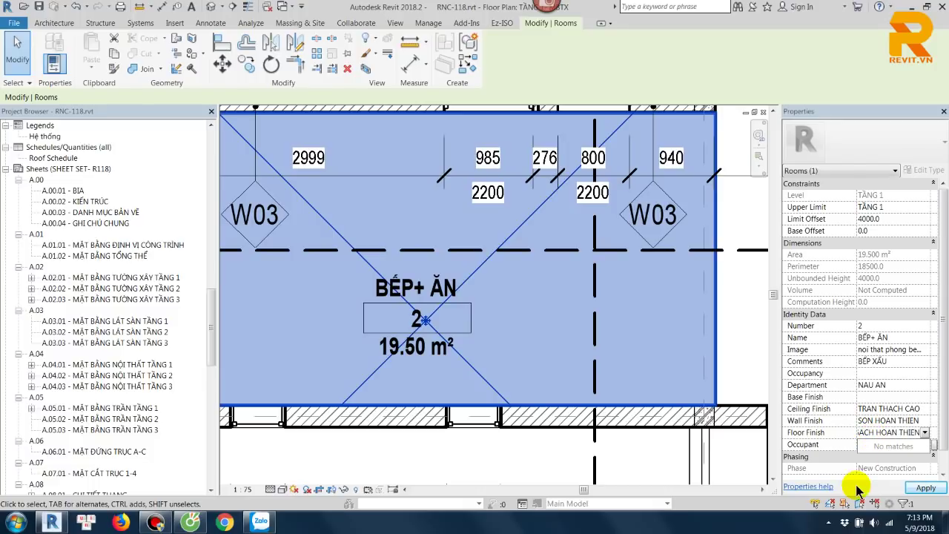
Step: Apply floor finish LAT GACH HOAN THIEN to the BẾP+ ĂN room, then deselect it
left_click(845, 443)
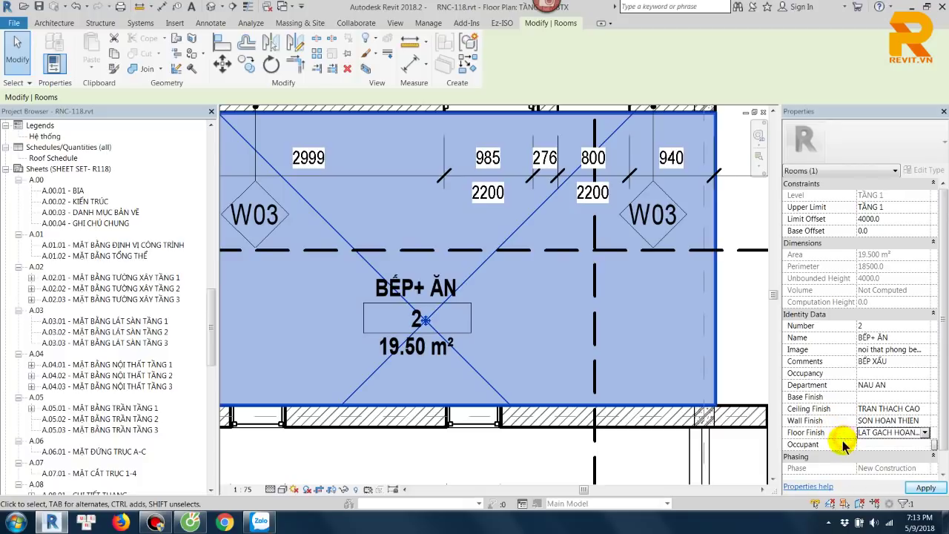
scroll(462, 317, "down", 3)
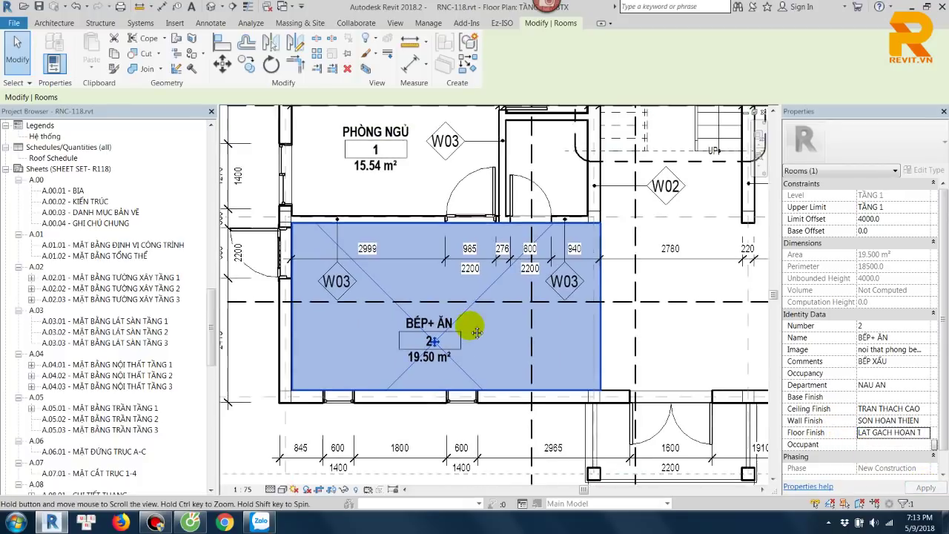
key("Escape")
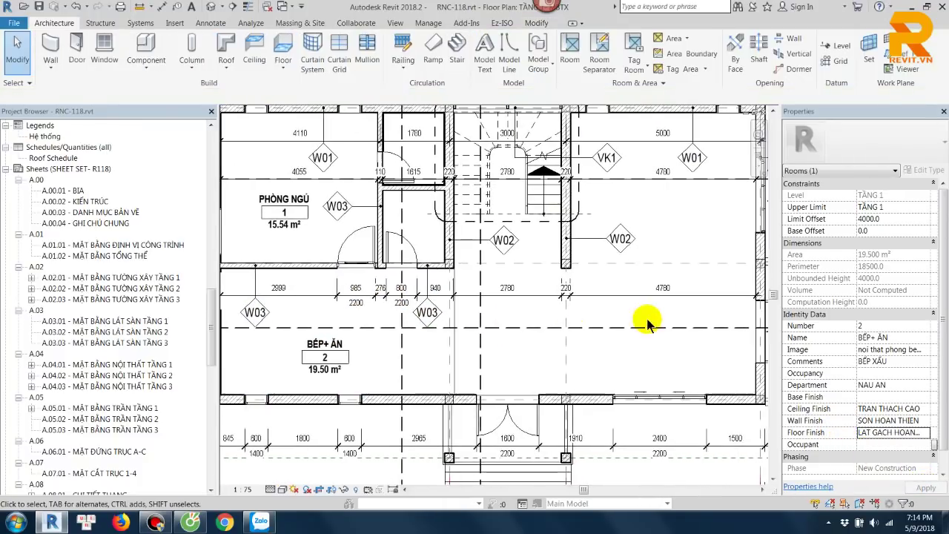
scroll(646, 322, "up", 2)
scroll(459, 300, "up", 2)
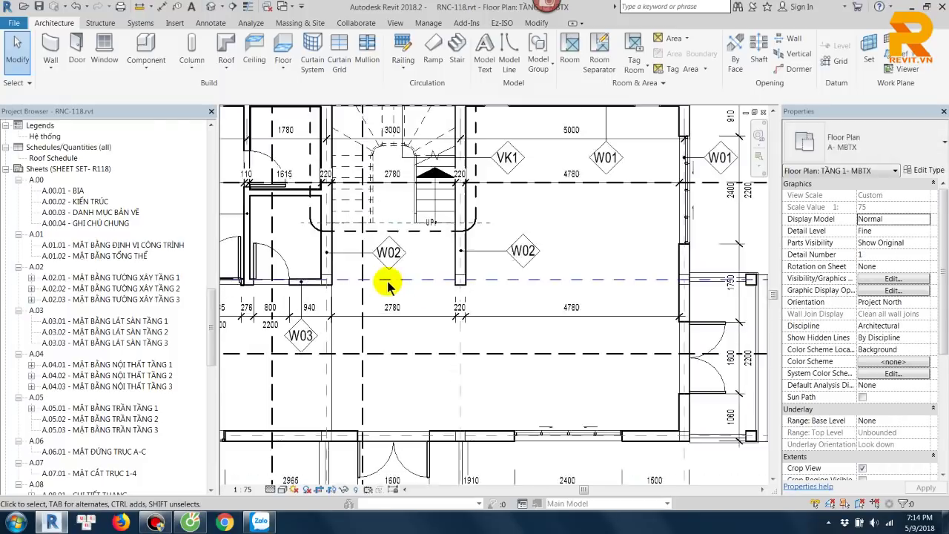
Step: Draw a horizontal room separation line between the left and right wall corners beside BẾP+ ĂN
key("r")
key("s")
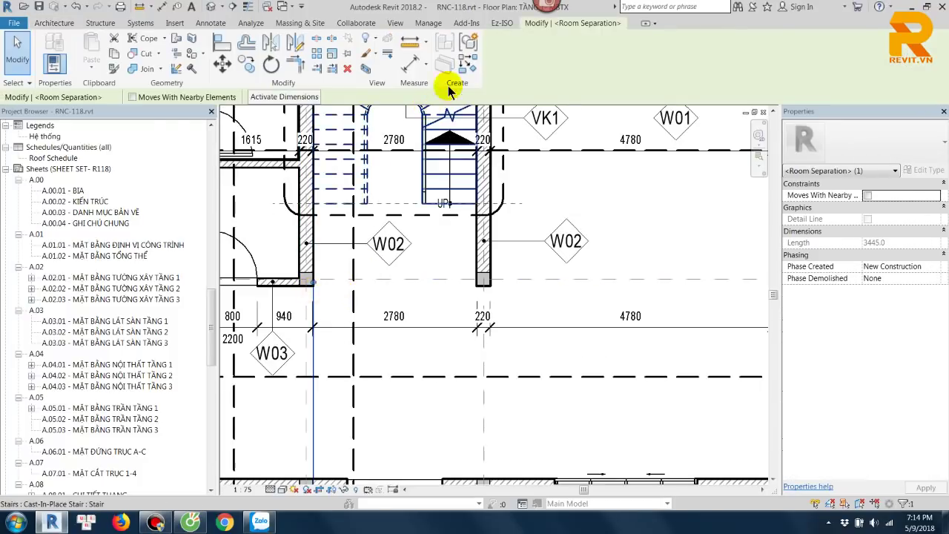
key("Escape")
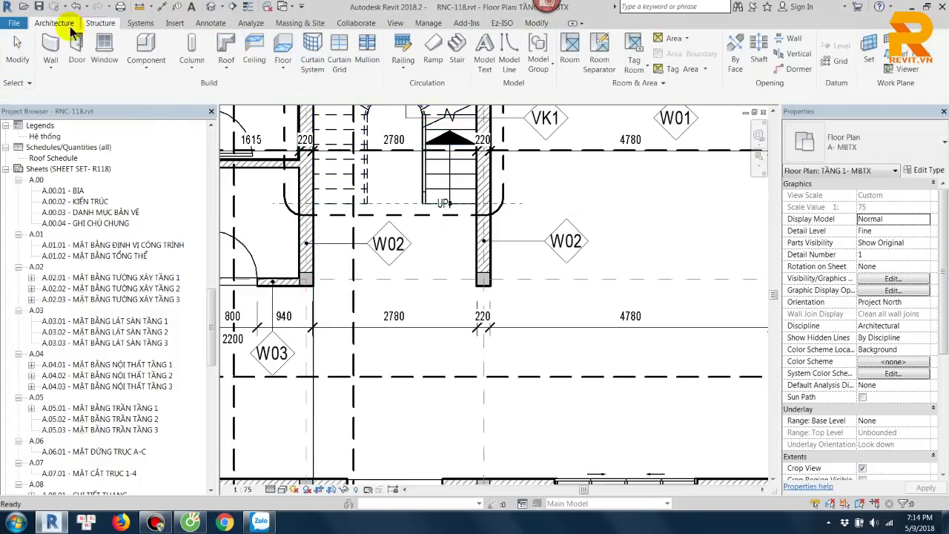
left_click(602, 46)
scroll(319, 289, "up", 2)
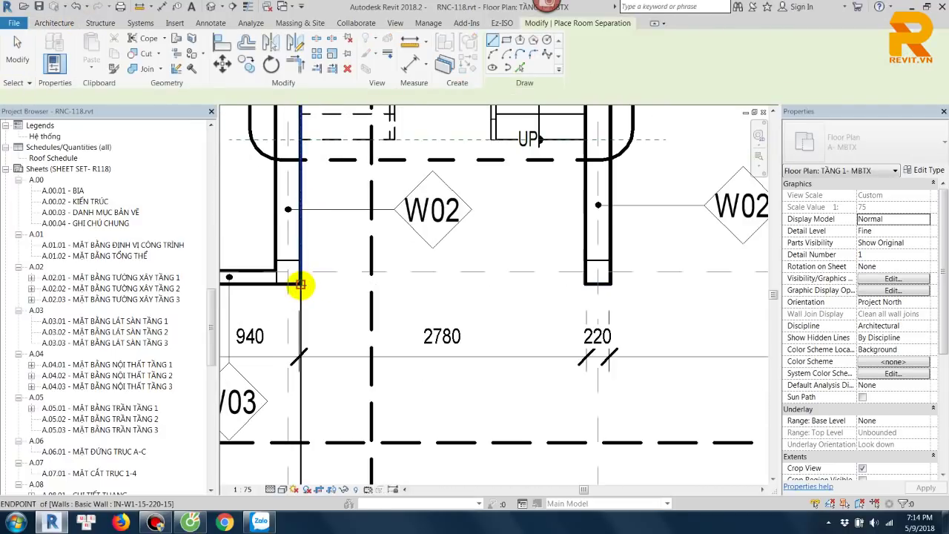
left_click(300, 276)
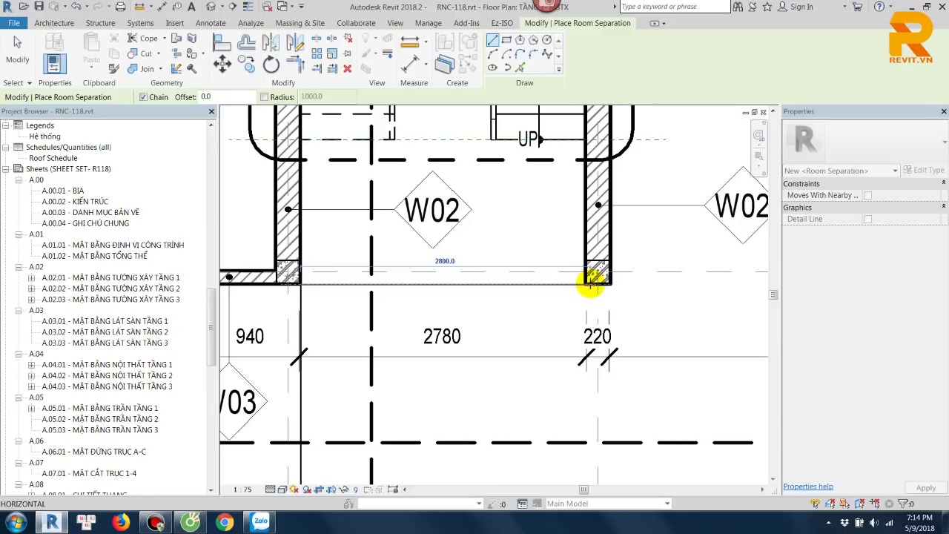
scroll(591, 281, "up", 2)
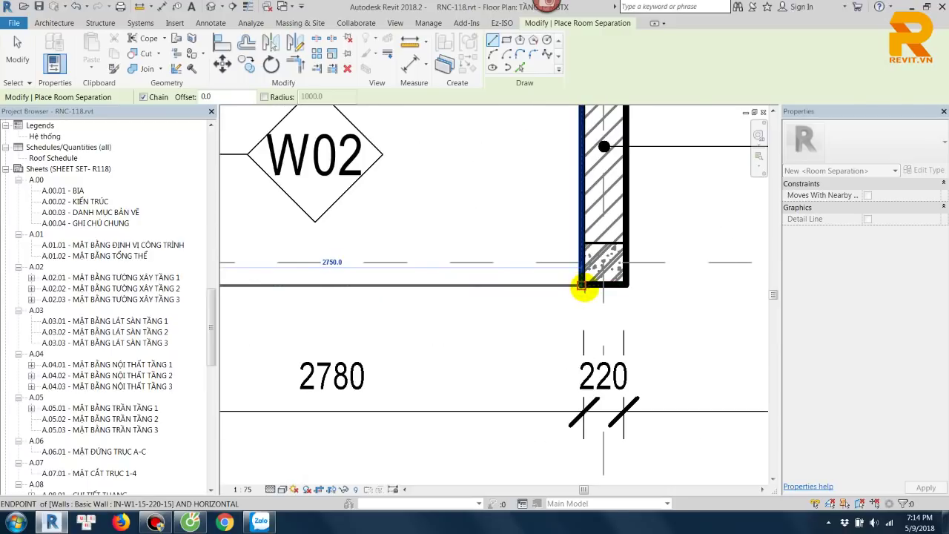
scroll(583, 287, "down", 2)
left_click(585, 285)
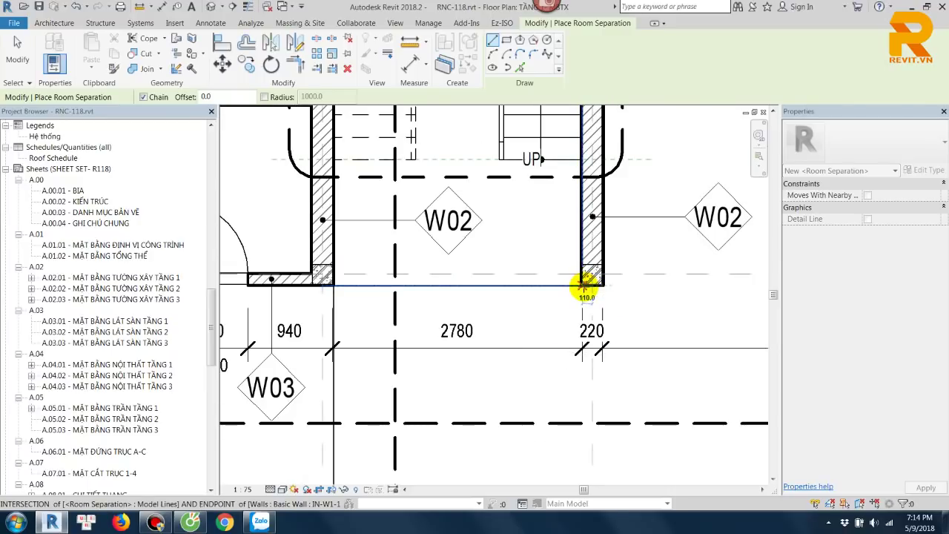
key("Escape")
Step: Add a vertical room separation line from the wall corner down to the lower wall
middle_click_drag(577, 362, 565, 249)
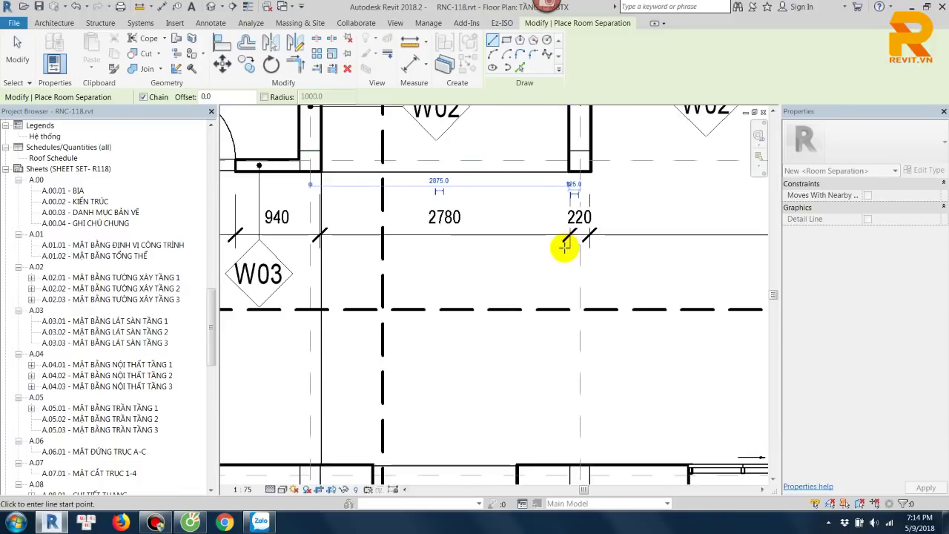
scroll(565, 248, "down", 1)
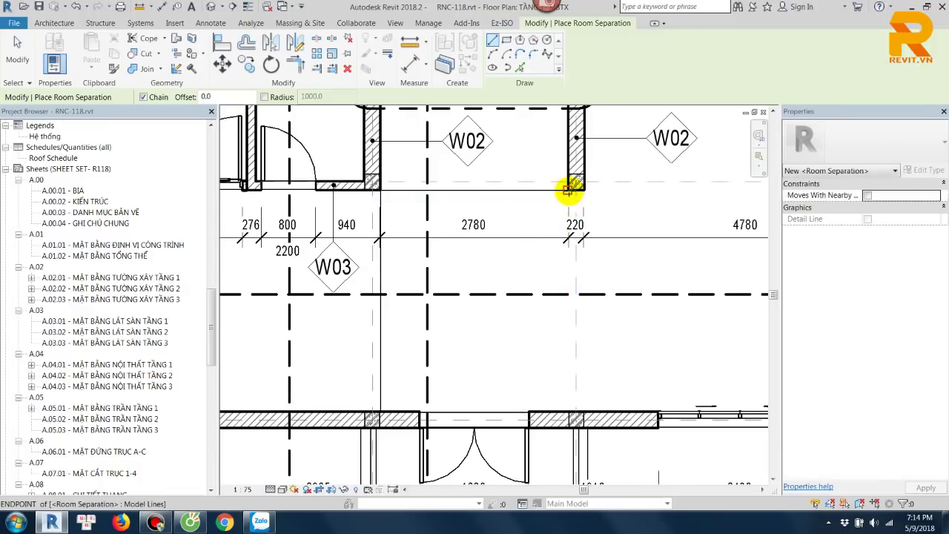
left_click(568, 190)
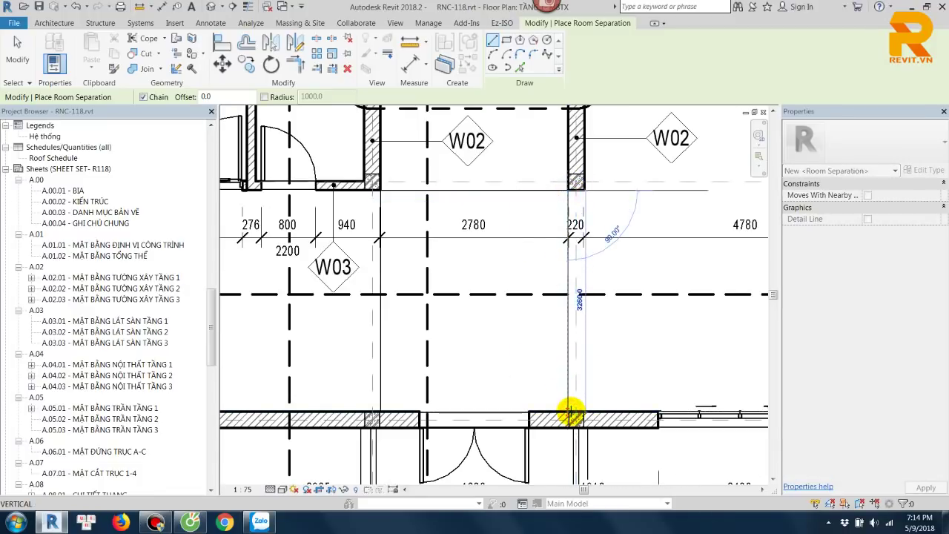
left_click(571, 412)
key("Escape")
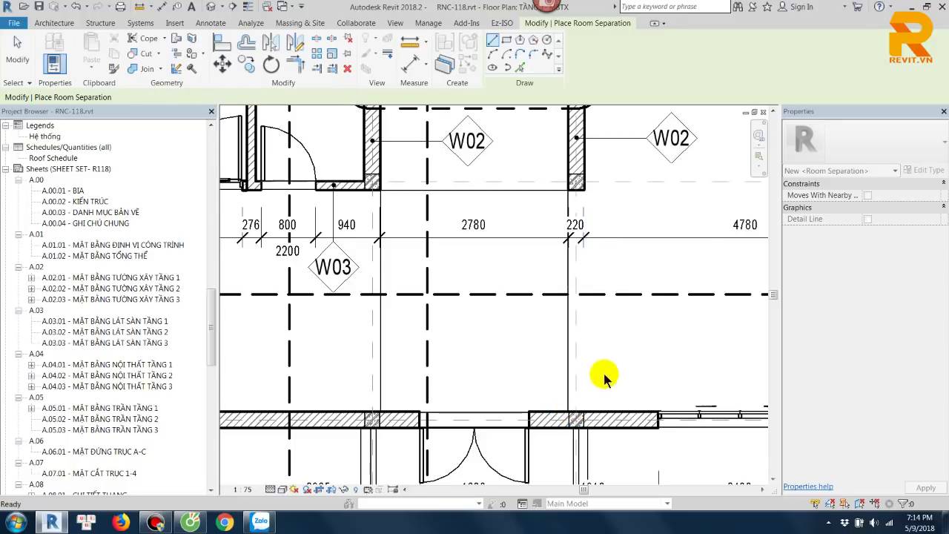
key("Escape")
scroll(605, 373, "down", 2)
Step: Start the Room tool (RM) and browse the list of existing room names
key("r")
key("m")
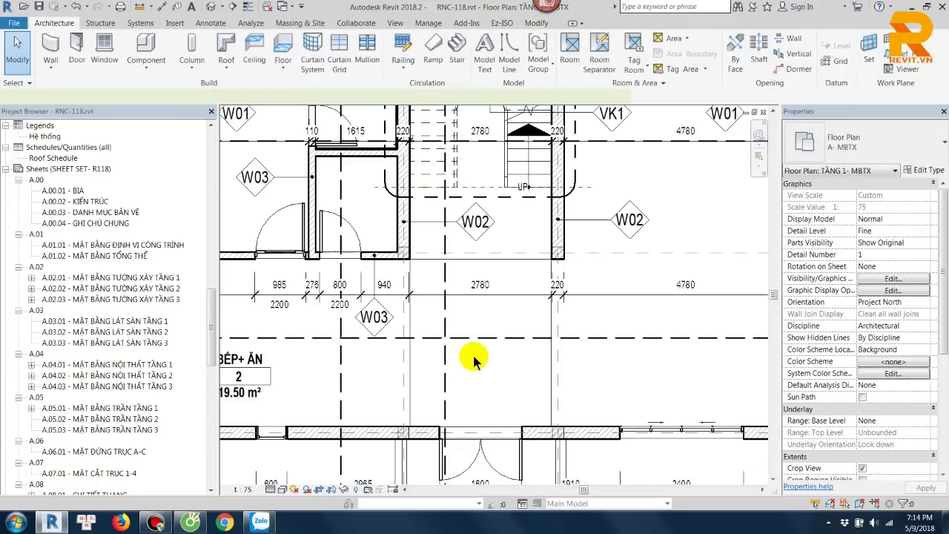
scroll(478, 419, "up", 2)
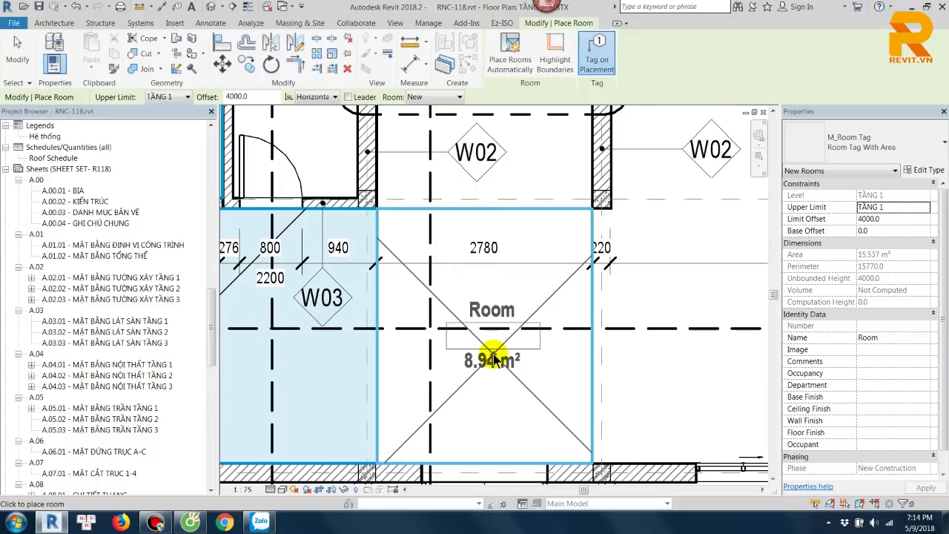
left_click(919, 341)
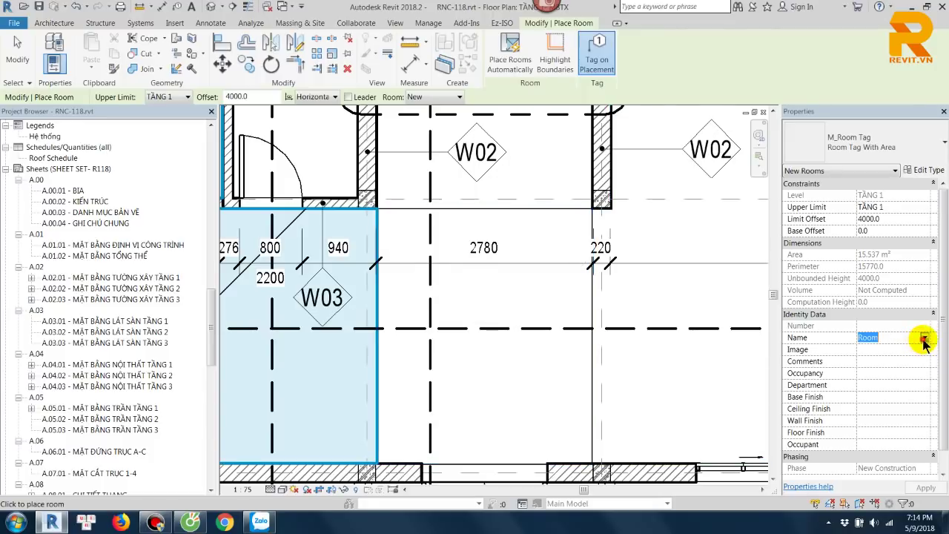
left_click(924, 339)
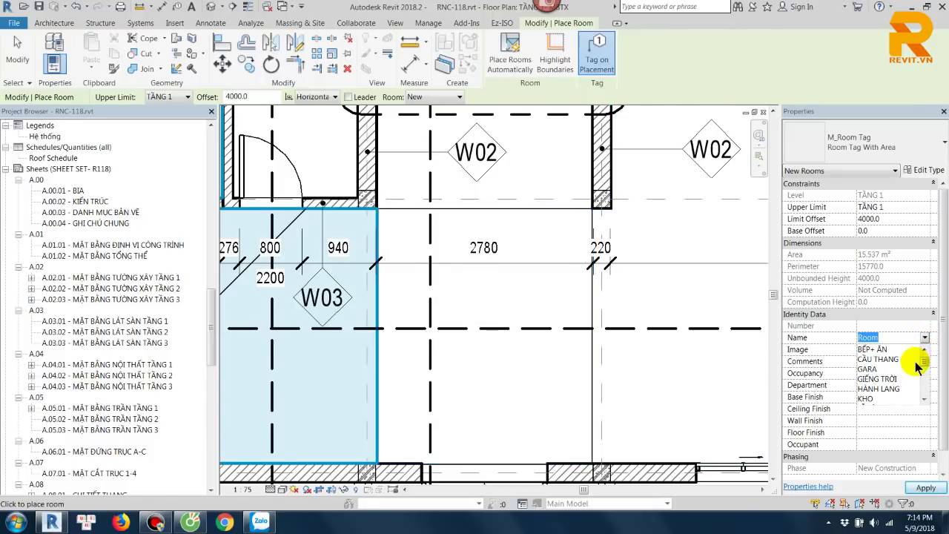
scroll(910, 366, "down", 1)
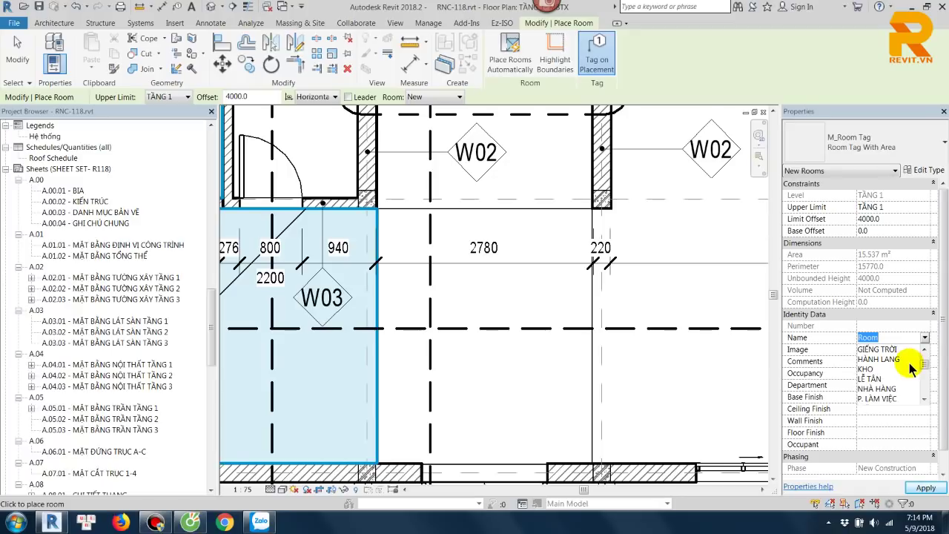
scroll(910, 367, "down", 2)
scroll(910, 366, "down", 2)
scroll(910, 367, "down", 2)
scroll(911, 367, "up", 2)
scroll(910, 367, "up", 3)
scroll(908, 366, "up", 2)
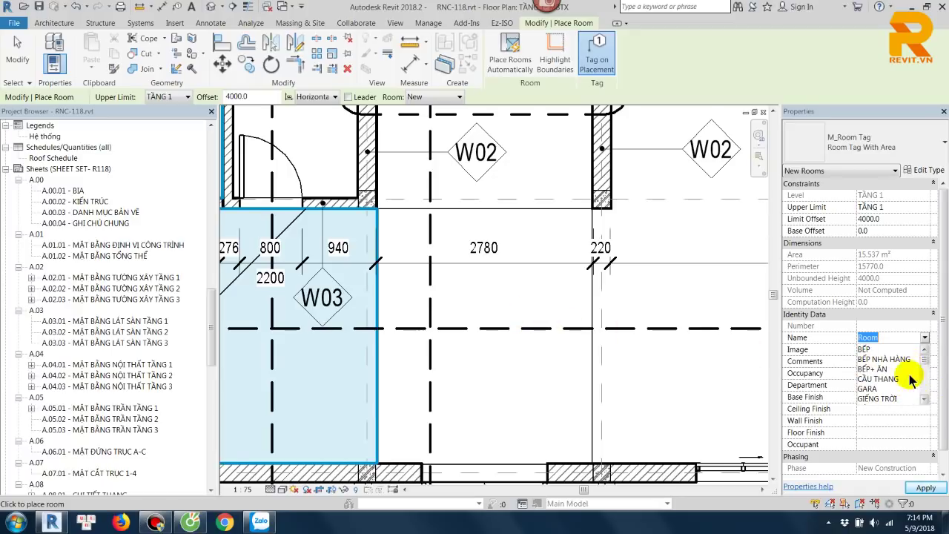
scroll(909, 375, "down", 1)
scroll(908, 375, "down", 1)
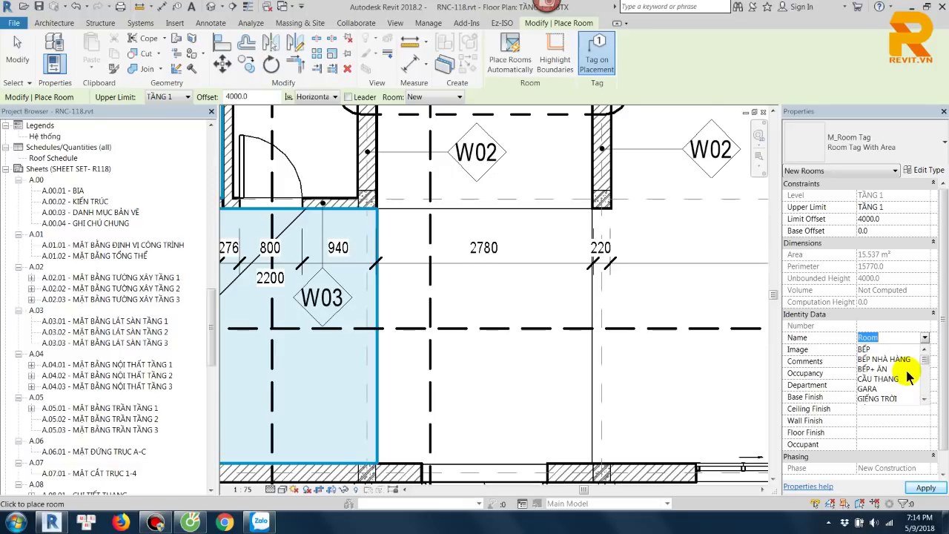
scroll(909, 374, "down", 2)
scroll(909, 375, "down", 2)
scroll(909, 376, "down", 2)
scroll(908, 376, "down", 1)
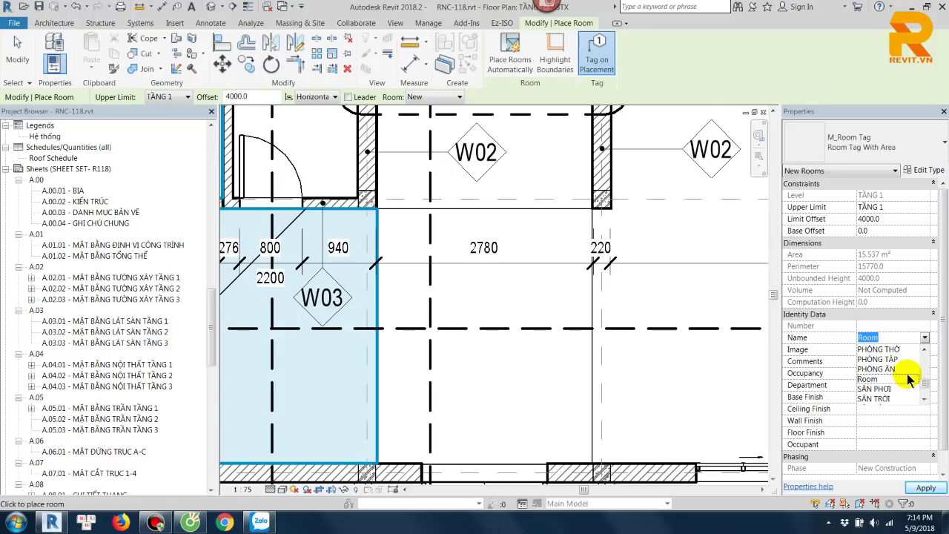
scroll(909, 376, "down", 1)
scroll(908, 378, "down", 1)
scroll(910, 378, "down", 1)
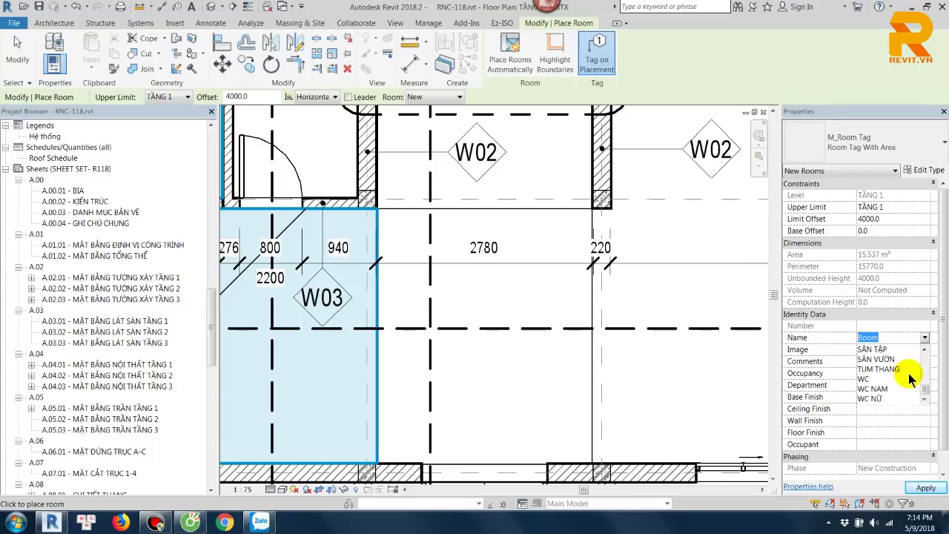
left_click(510, 355)
Step: Place room 3 (8.94 m²) in the new bay and rename its tag to SẢNH
left_click(490, 329)
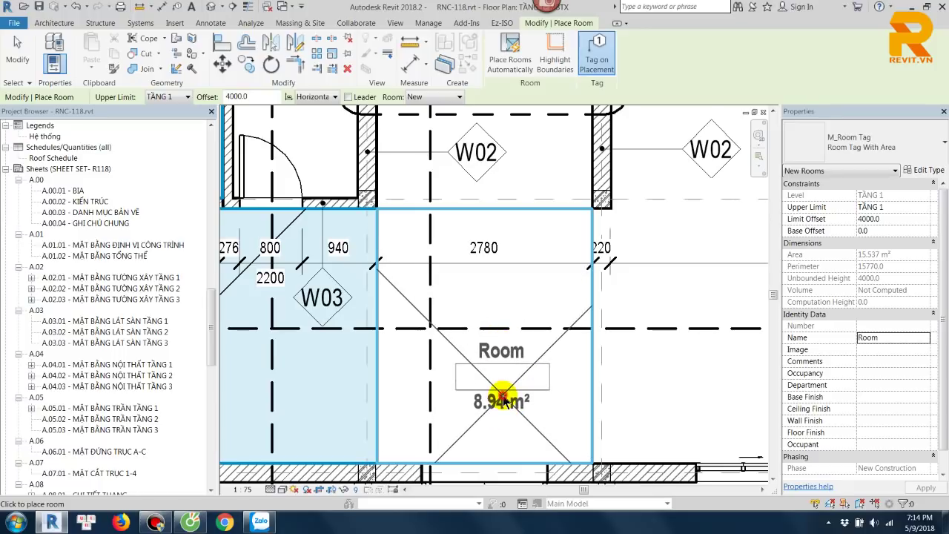
left_click(501, 393)
scroll(504, 371, "up", 3)
key("Escape")
key("Escape")
double_click(517, 349)
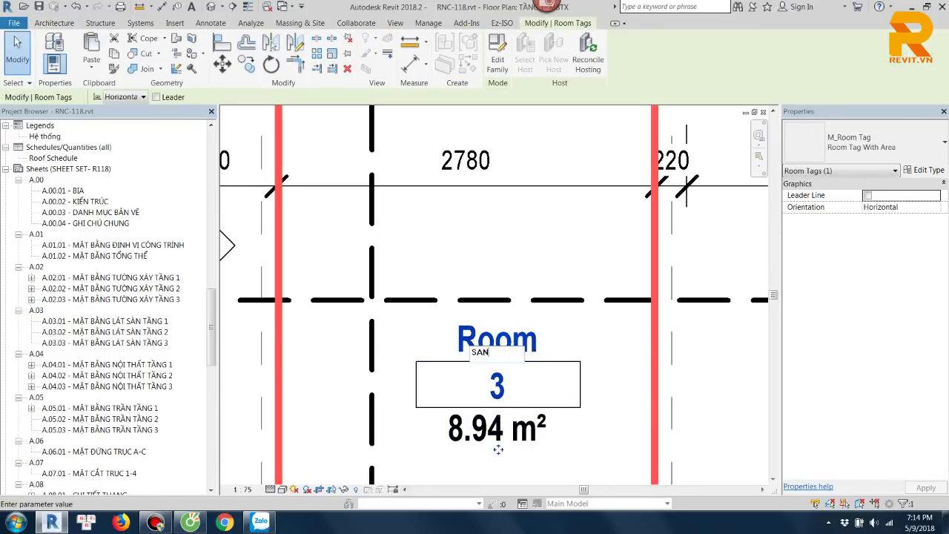
left_click(572, 269)
Step: Place room 4 (35.25 m²) in the living area and name it PHÒNG KHÁCH
scroll(572, 311, "down", 2)
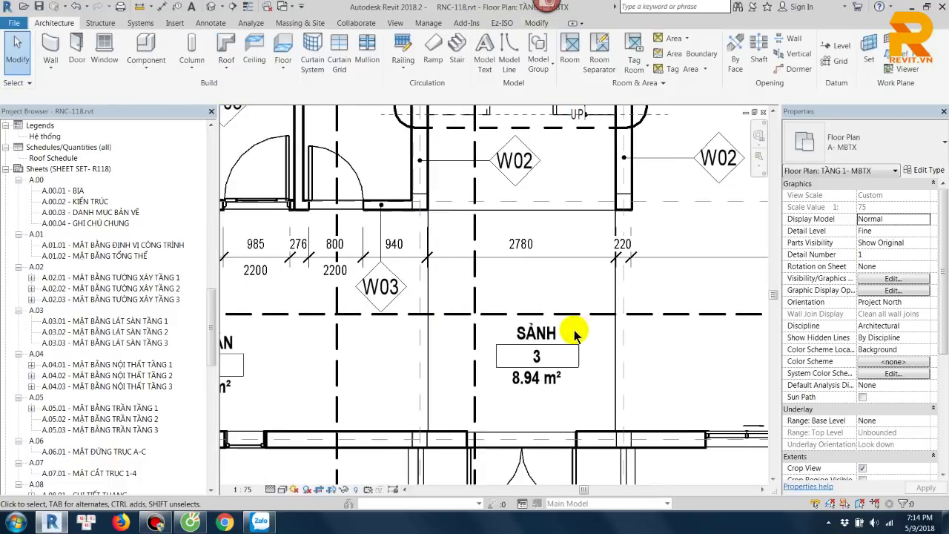
scroll(556, 326, "down", 2)
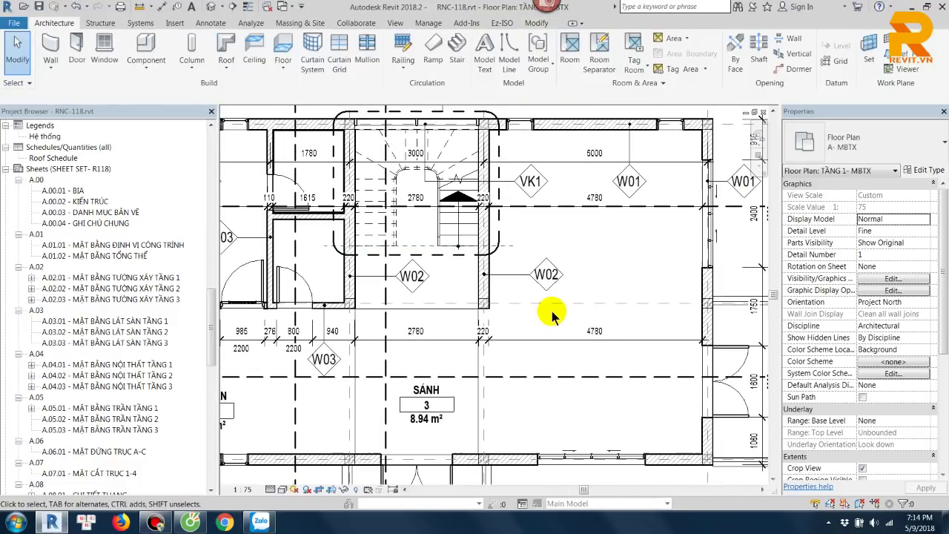
key("r")
key("m")
scroll(618, 285, "up", 2)
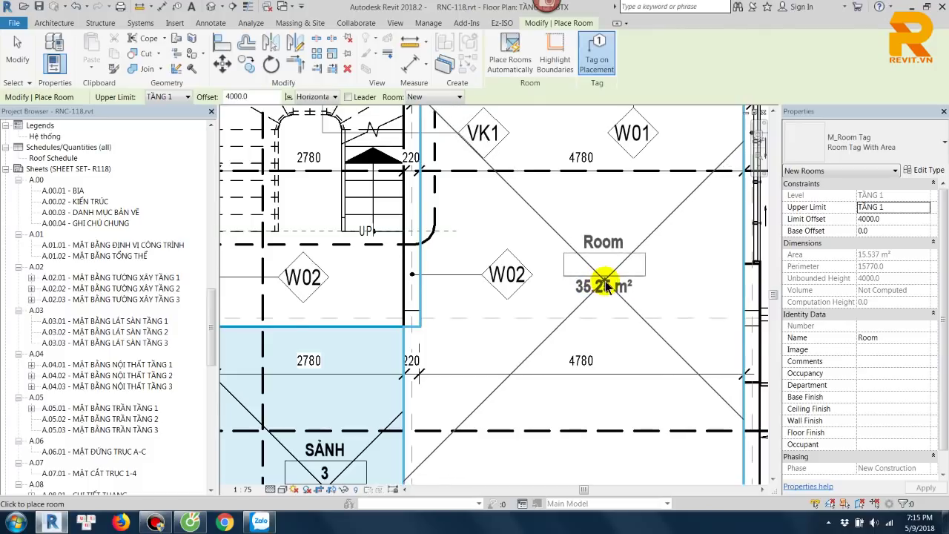
left_click(616, 259)
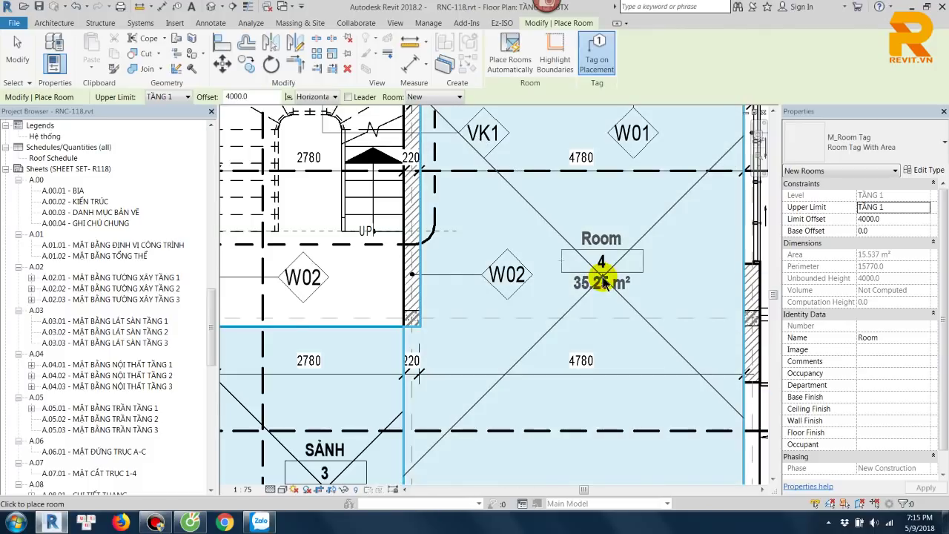
key("Escape")
key("Escape")
left_click(604, 239)
left_click(604, 238)
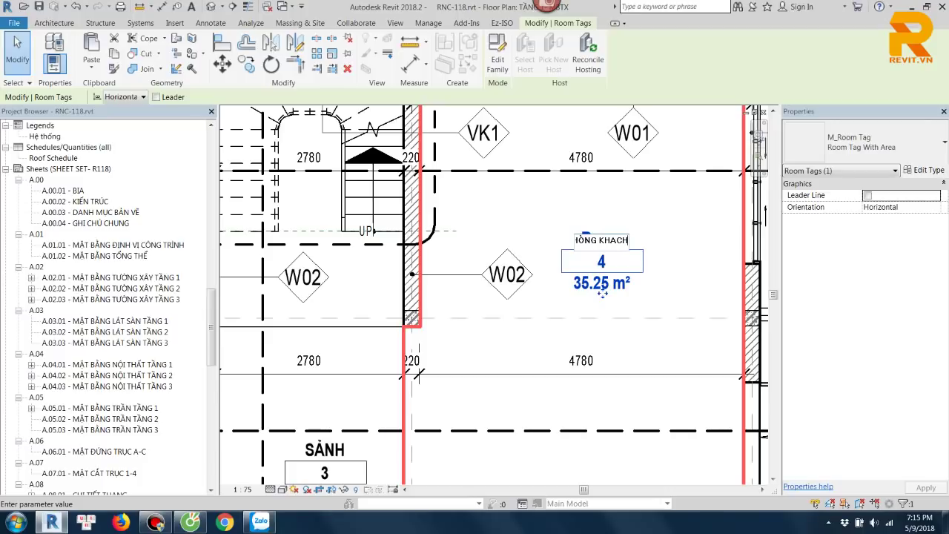
left_click(688, 243)
left_click(684, 244)
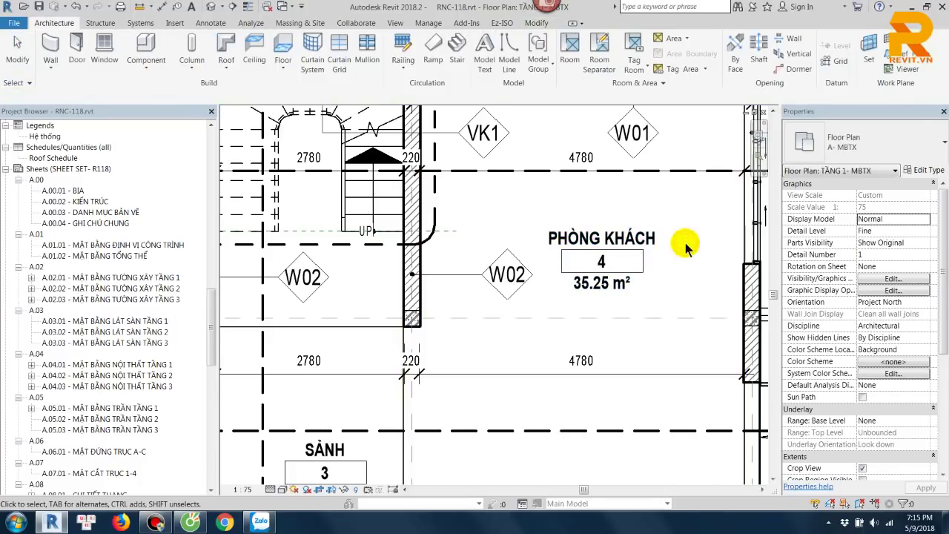
scroll(677, 246, "down", 2)
scroll(605, 291, "down", 1)
scroll(423, 255, "up", 2)
scroll(447, 261, "up", 1)
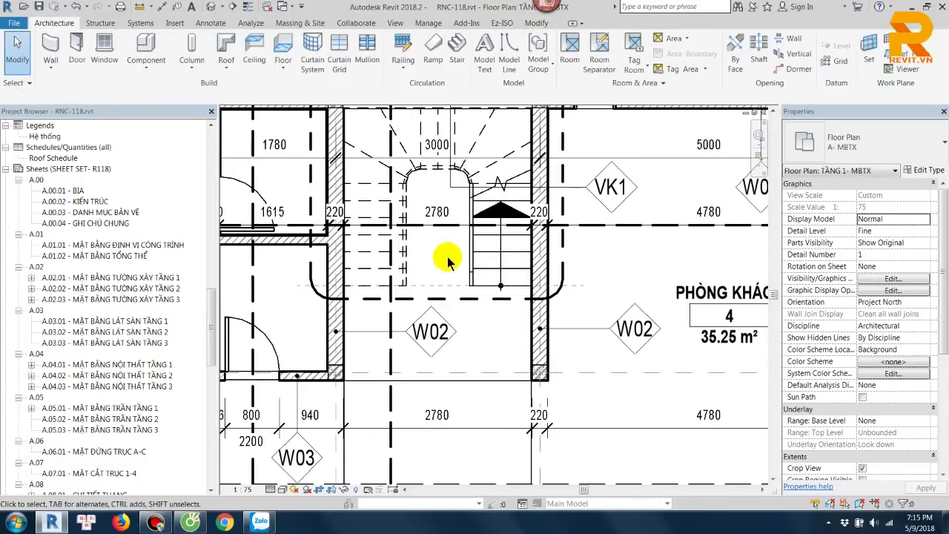
Step: Place room 5 (11.00 m²) in the stair space and name it THANG BO
key("r")
key("m")
scroll(450, 297, "up", 1)
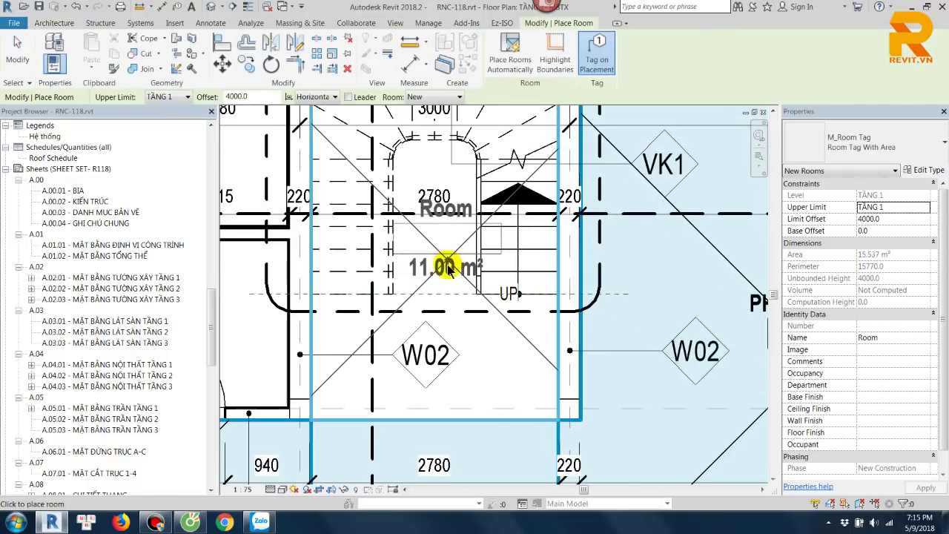
scroll(452, 320, "up", 1)
scroll(437, 293, "up", 1)
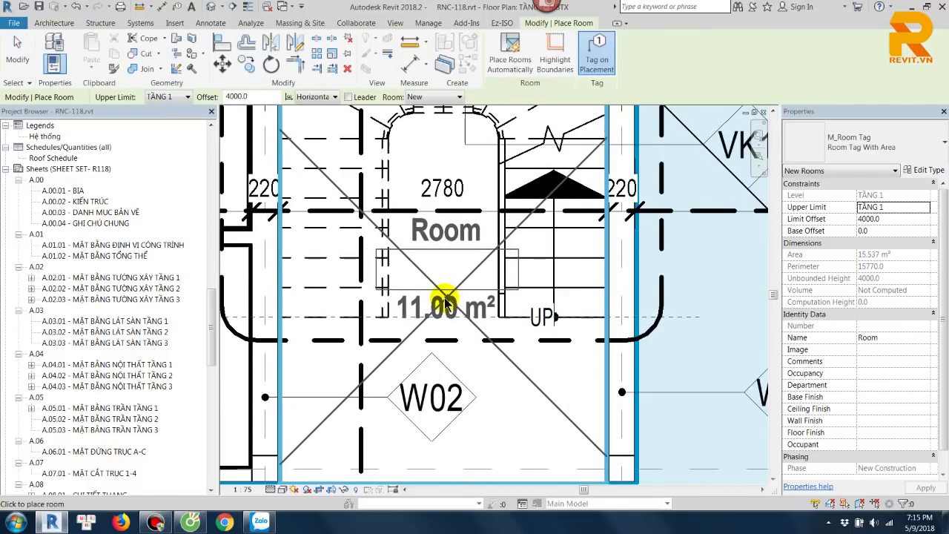
left_click(445, 302)
key("Escape")
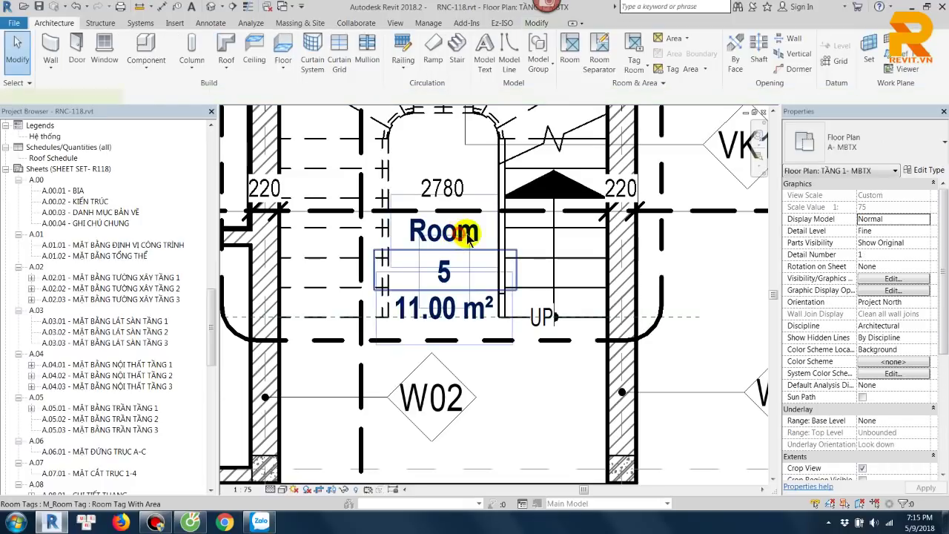
left_click(467, 234)
left_click(467, 236)
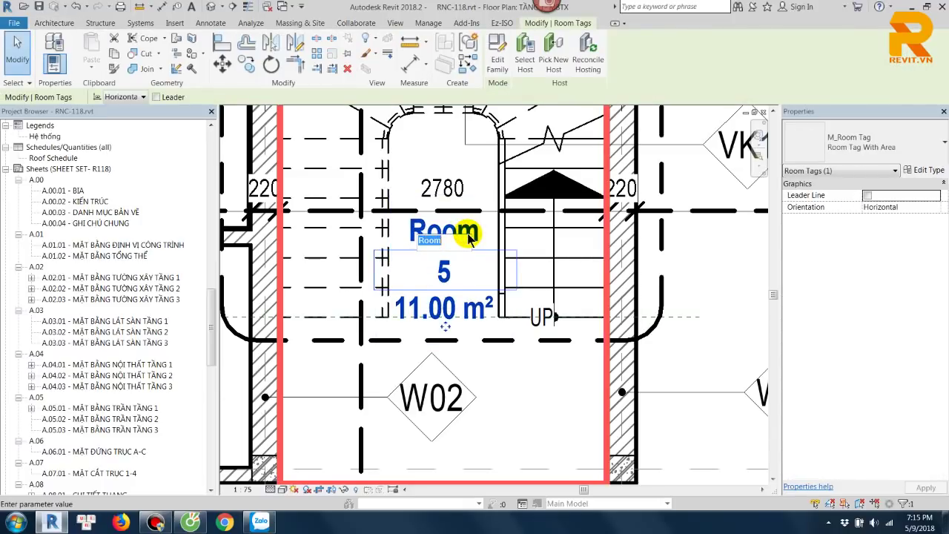
type("THANG BỘ")
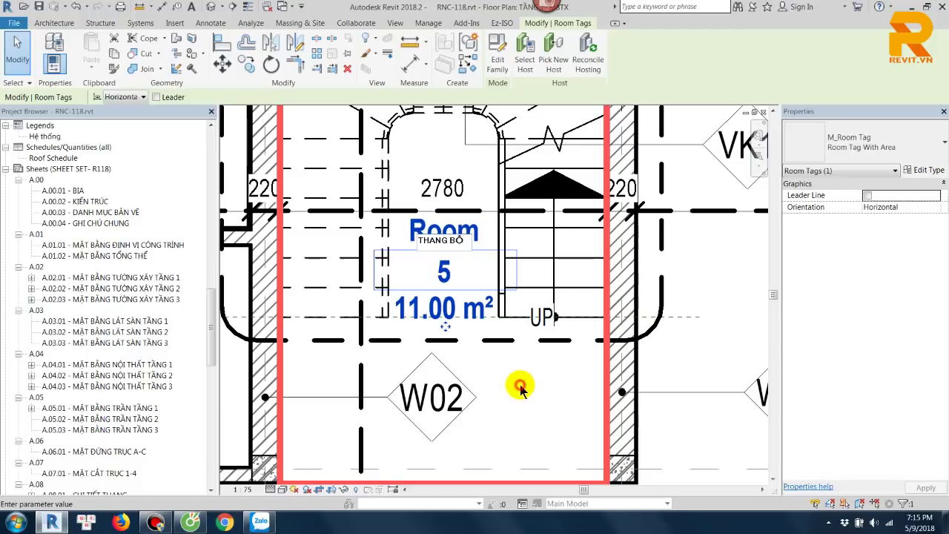
left_click(517, 383)
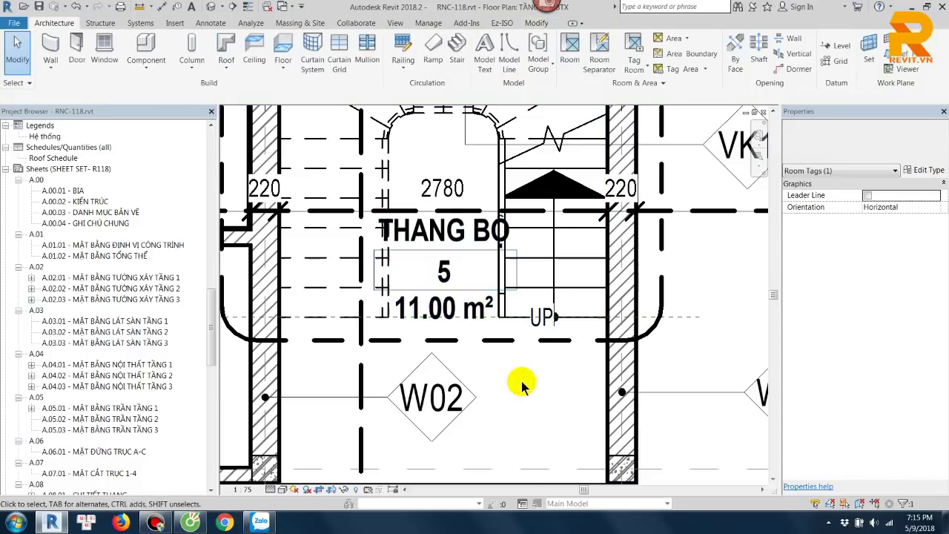
scroll(519, 400, "down", 2)
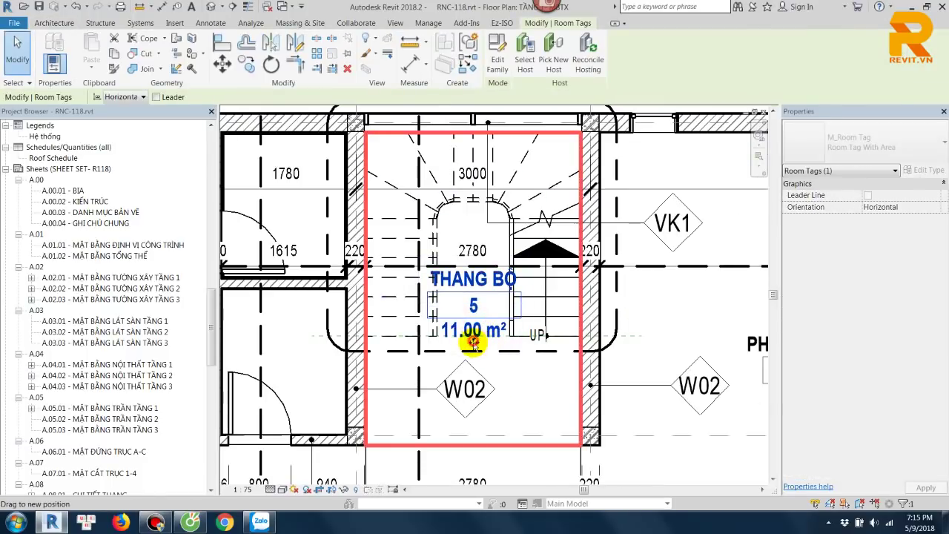
scroll(525, 377, "down", 1)
middle_click_drag(525, 377, 468, 328)
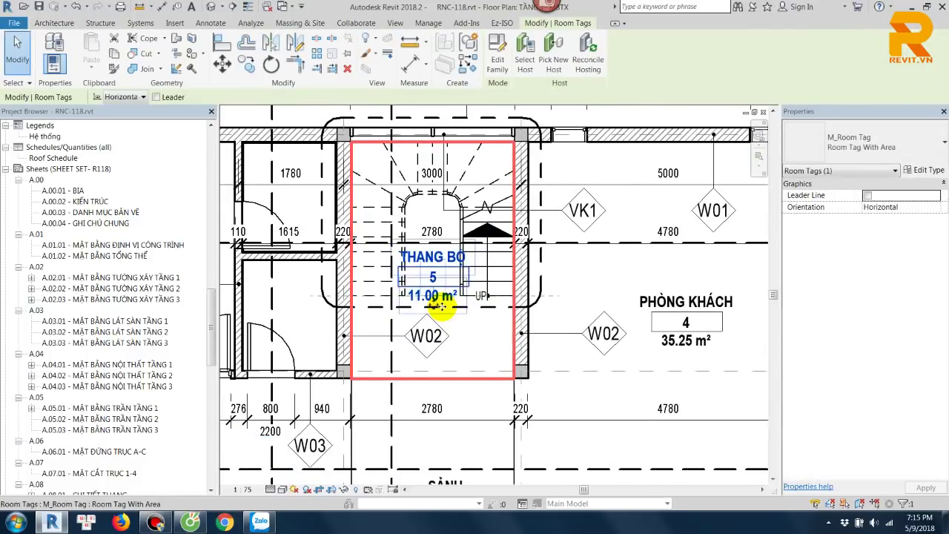
scroll(489, 356, "down", 1)
left_click(544, 363)
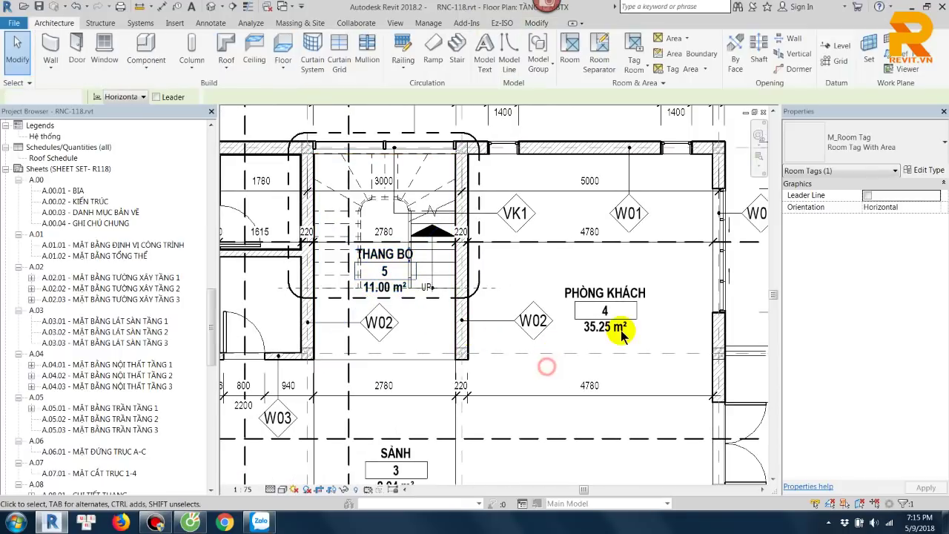
Step: Reposition the PHÒNG KHÁCH room tag within its room
left_click(613, 333)
scroll(613, 363, "up", 1)
middle_click_drag(614, 364, 603, 287)
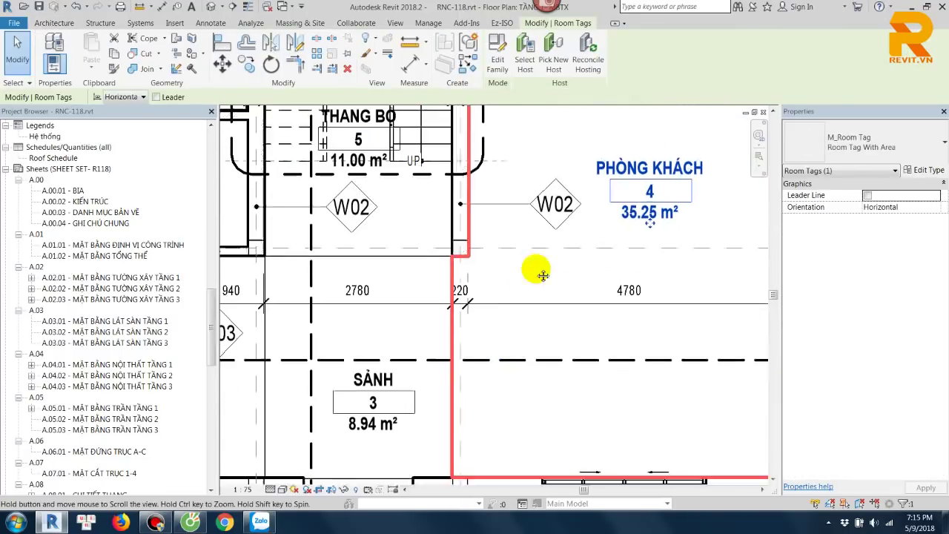
scroll(482, 333, "down", 2)
left_click(509, 324)
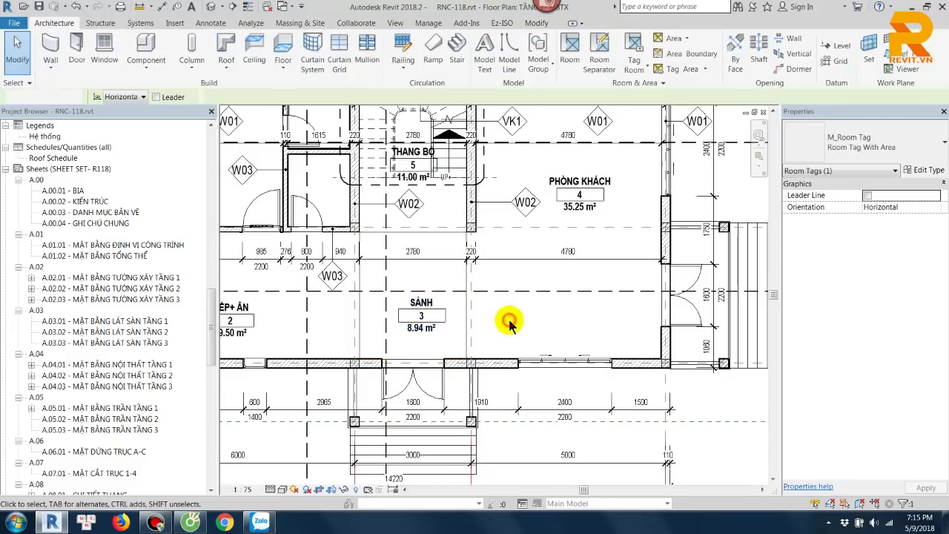
scroll(509, 324, "up", 1)
scroll(487, 260, "up", 2)
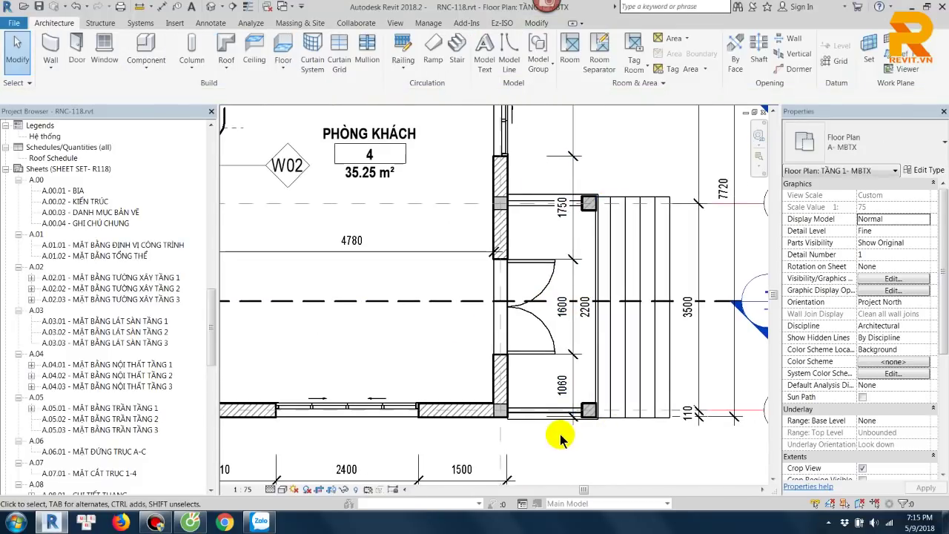
Step: Draw room separation lines across the front entrance porch down to the porch column
left_click(599, 46)
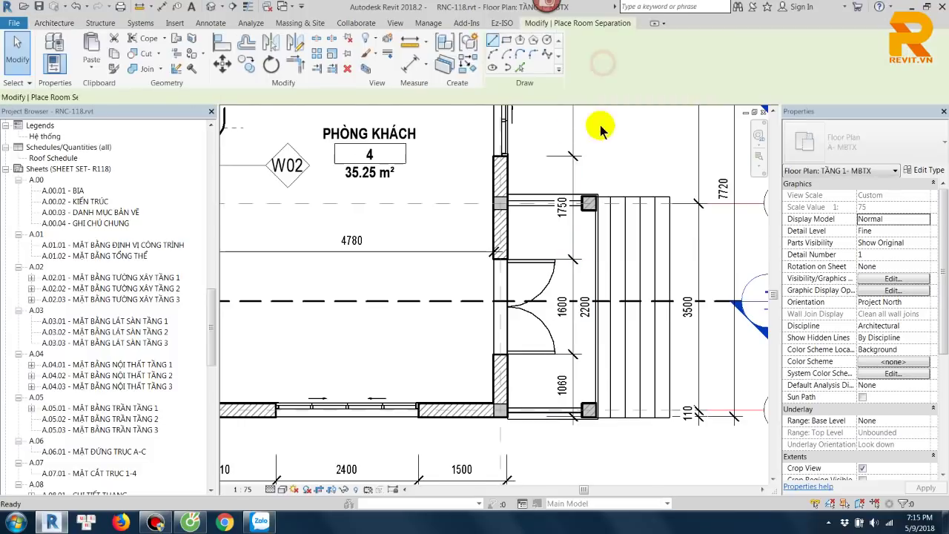
scroll(526, 188, "up", 2)
scroll(526, 187, "up", 1)
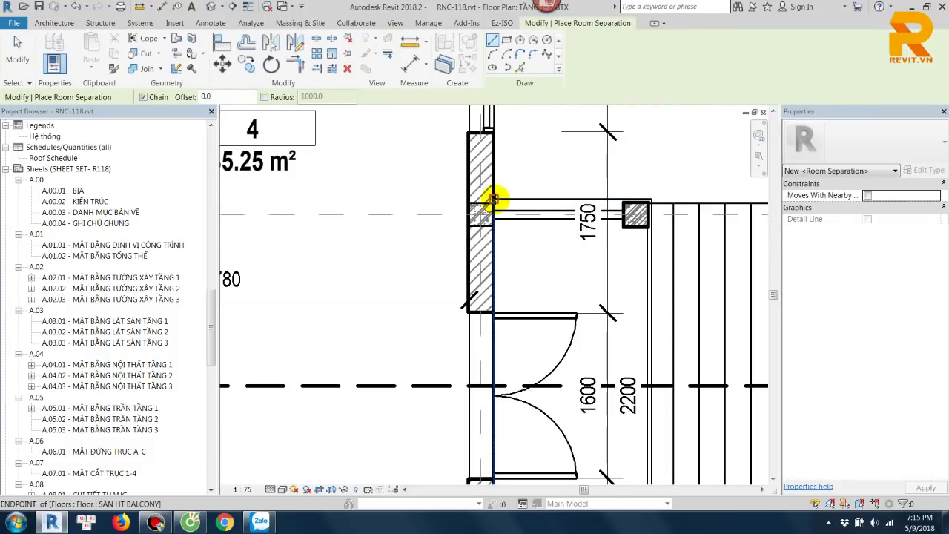
left_click(493, 198)
left_click(651, 199)
middle_click_drag(656, 313, 655, 144)
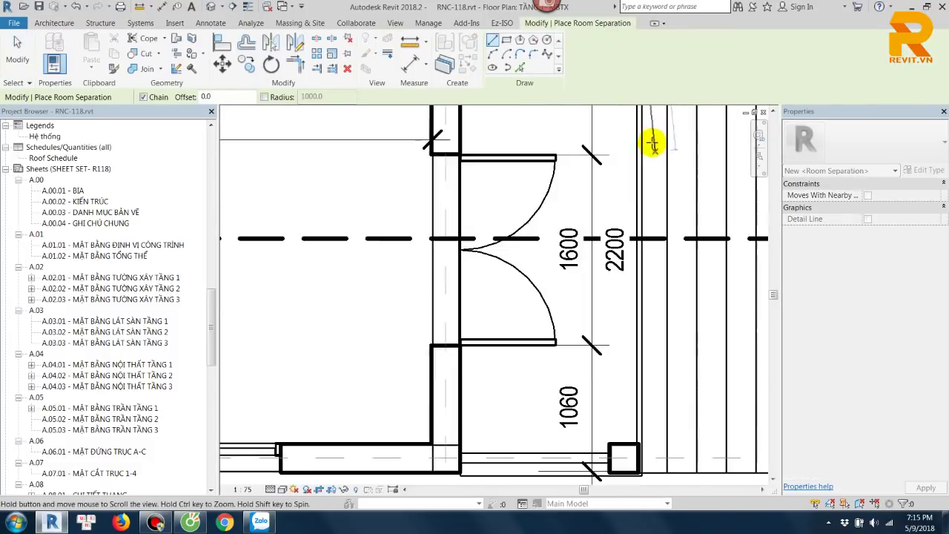
scroll(641, 397, "up", 3)
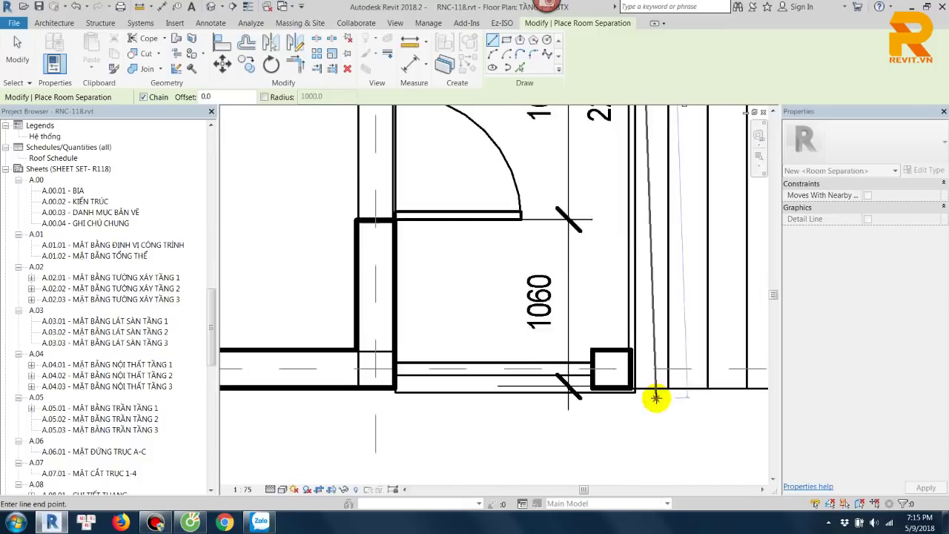
scroll(659, 396, "up", 2)
left_click(629, 386)
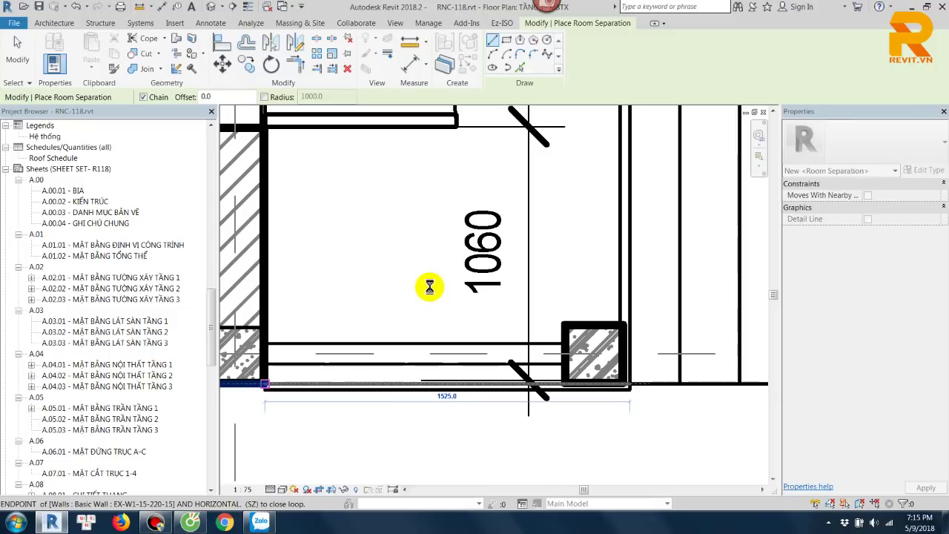
key("Escape")
scroll(430, 245, "down", 2)
key("Escape")
scroll(435, 296, "down", 3)
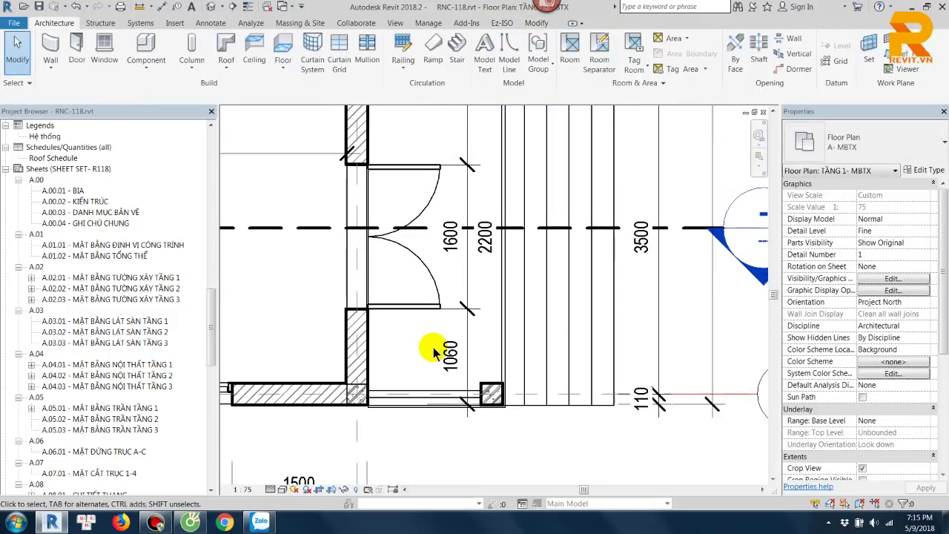
Step: Place room 6 (5.61 m²) in the porch and name it SẢNH CHÍNH
key("r")
key("m")
scroll(426, 326, "up", 2, "ctrl")
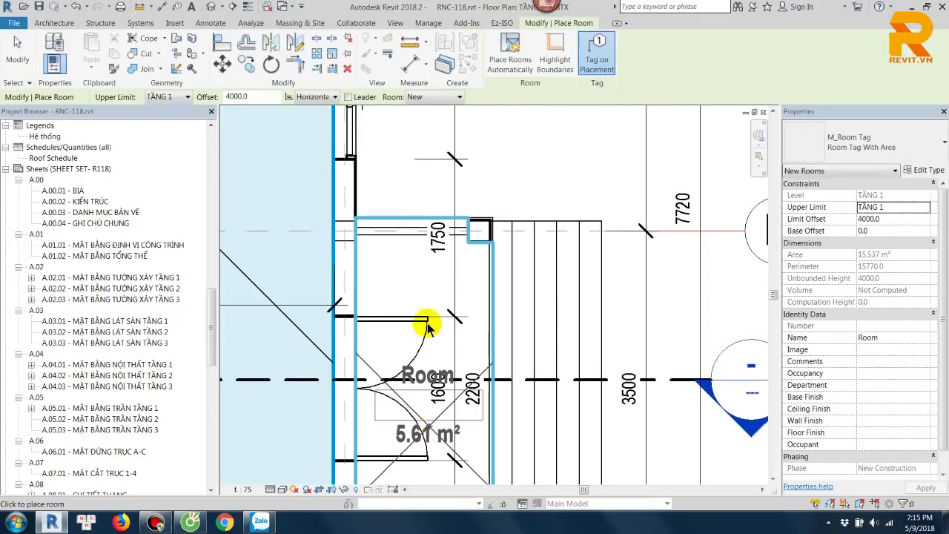
scroll(427, 326, "up", 2)
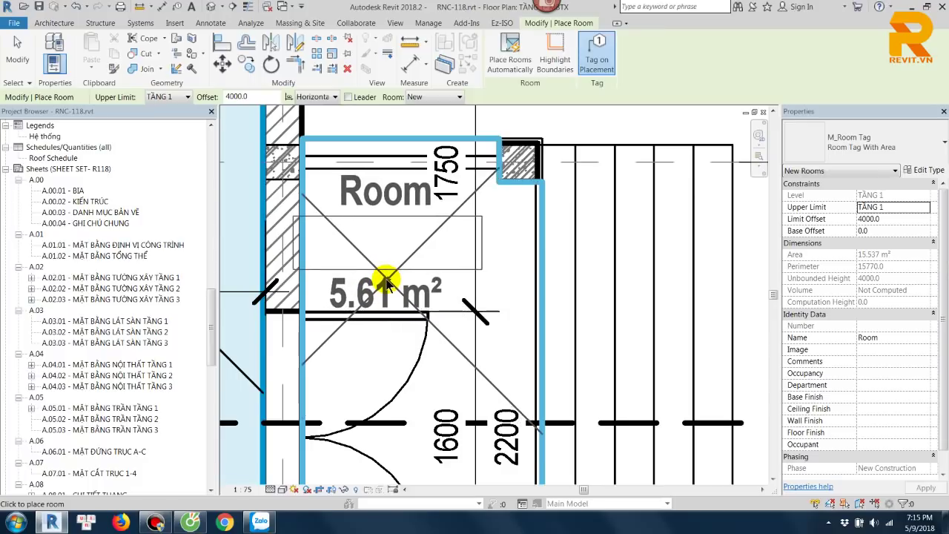
left_click(384, 283)
key("Escape")
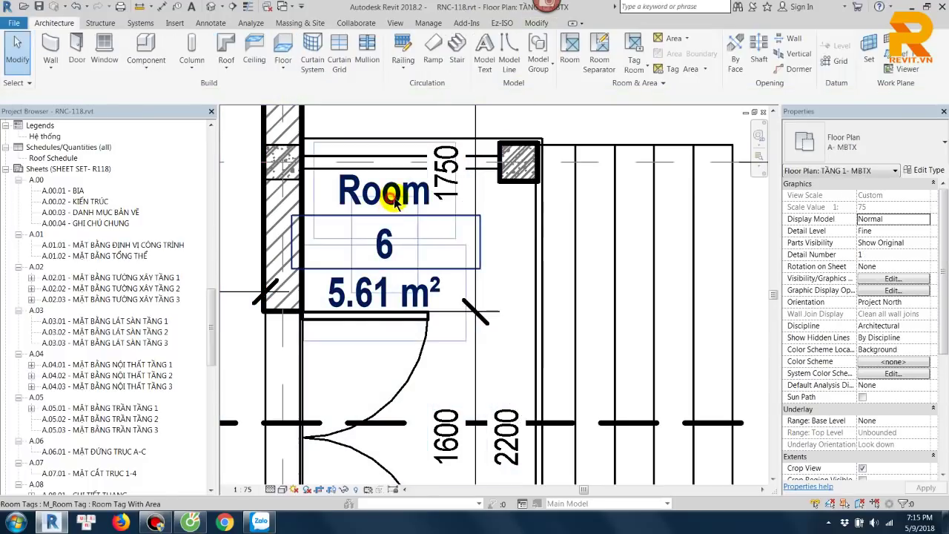
left_click(396, 198)
left_click(396, 197)
type("SANH")
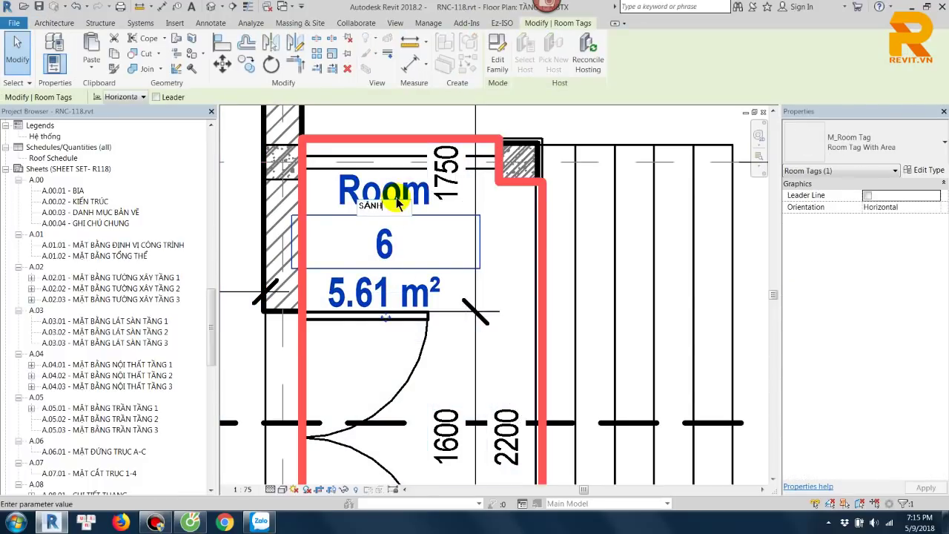
type(" CH")
type("ÍNH")
key("Return")
key("Escape")
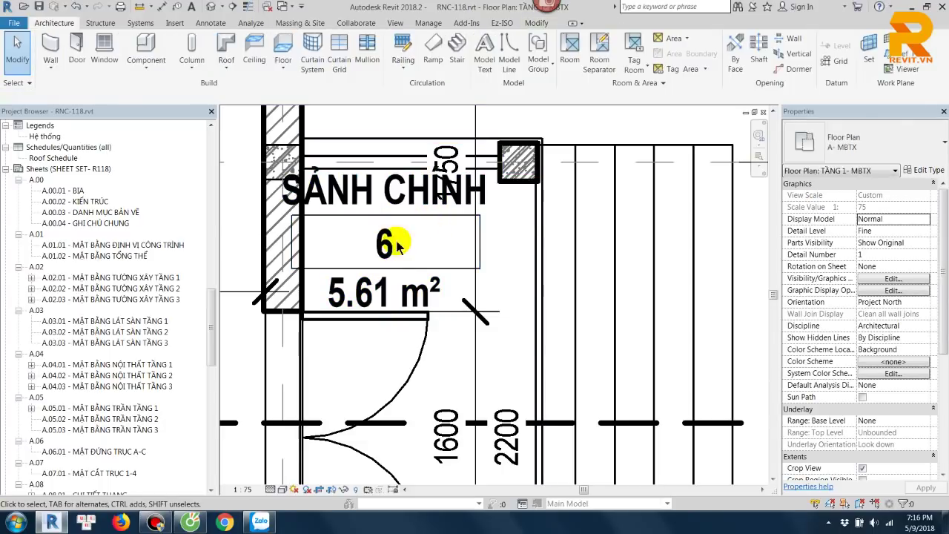
scroll(390, 244, "down", 2)
scroll(419, 254, "down", 2)
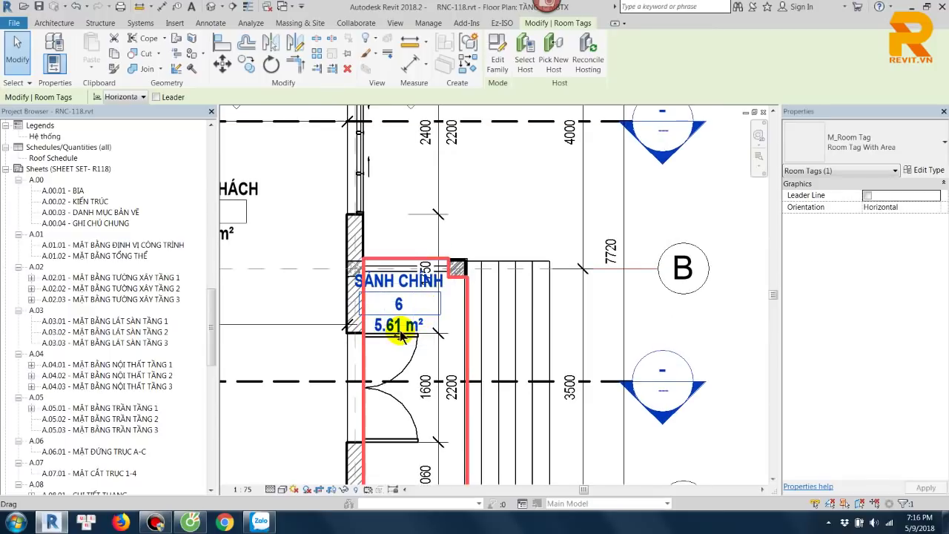
Step: Try moving the SẢNH CHÍNH tag, dismissing the tag-outside-room warnings
mouse_move(398, 304)
left_mouse_down()
mouse_move(517, 245)
mouse_move(510, 239)
left_mouse_up()
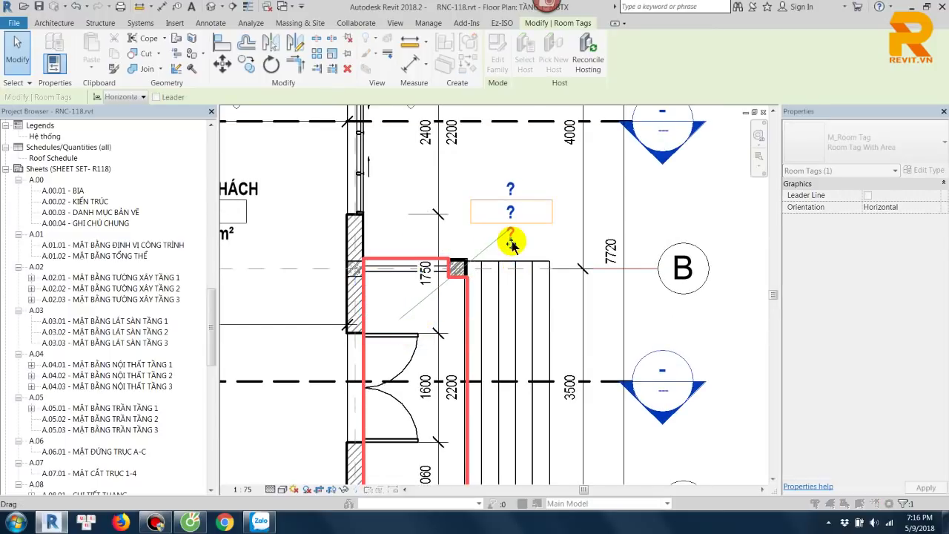
left_click(914, 495)
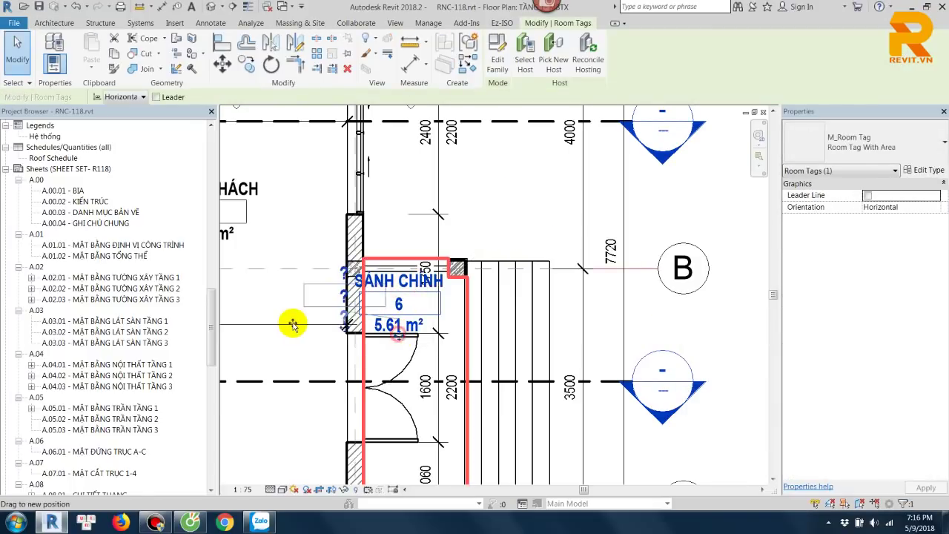
left_click_drag(401, 338, 294, 324)
left_click(914, 495)
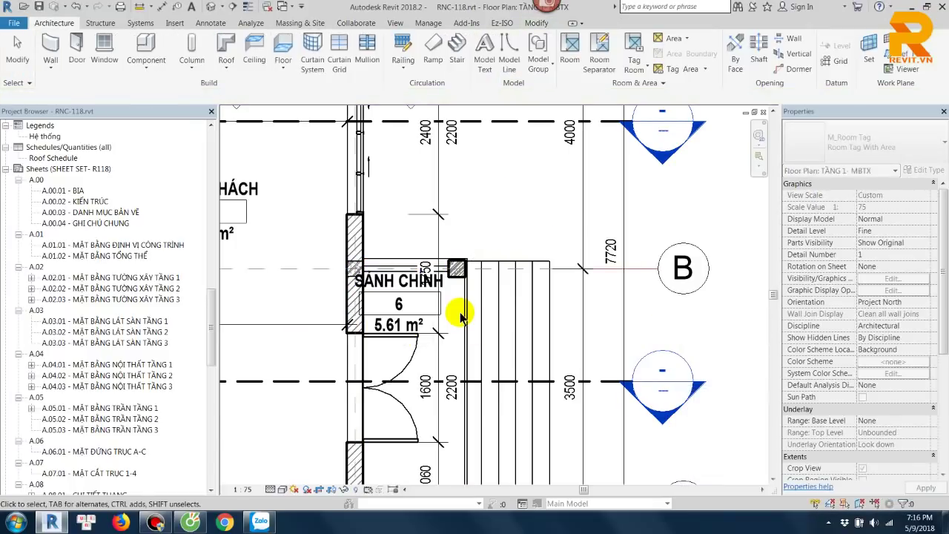
left_click(409, 324)
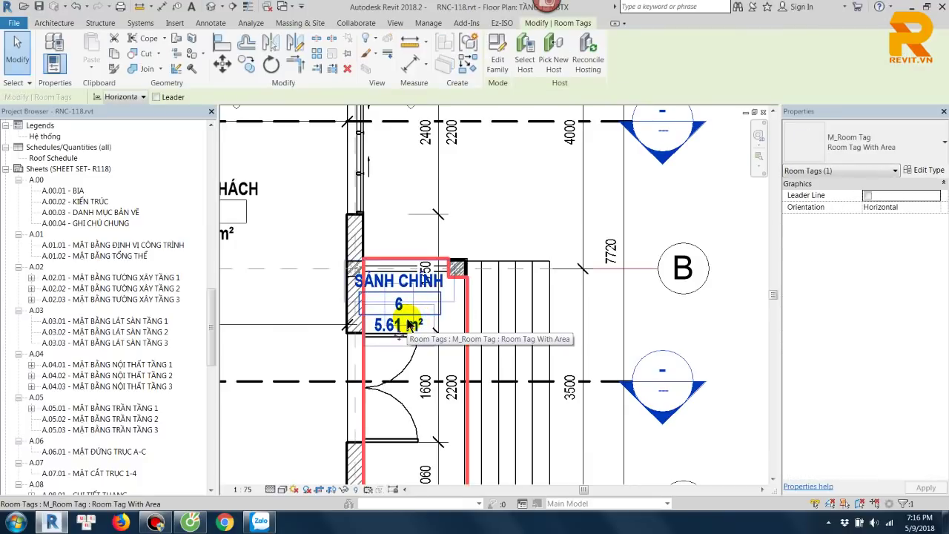
key("Escape")
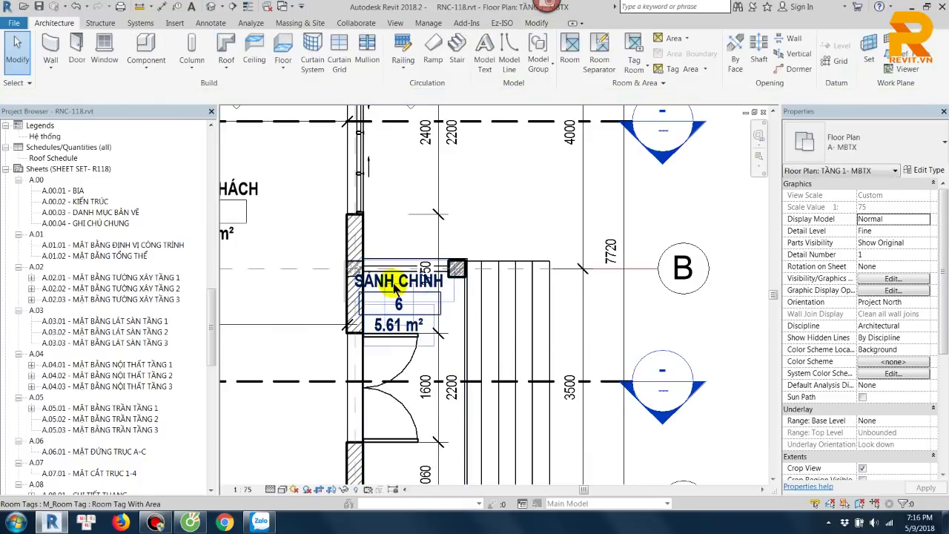
Step: Give the SẢNH CHÍNH tag a leader and place it above and right of the room
left_click(393, 283)
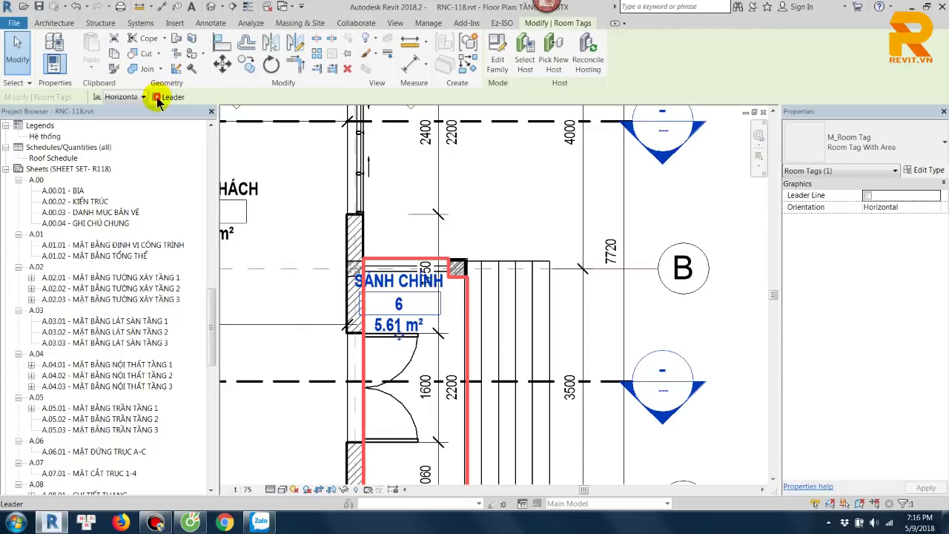
left_click(157, 97)
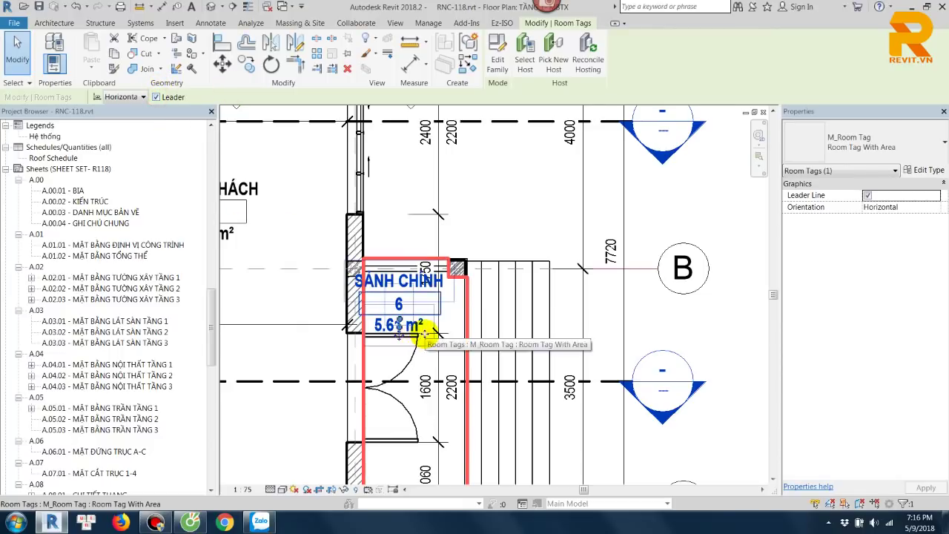
left_click_drag(429, 335, 511, 248)
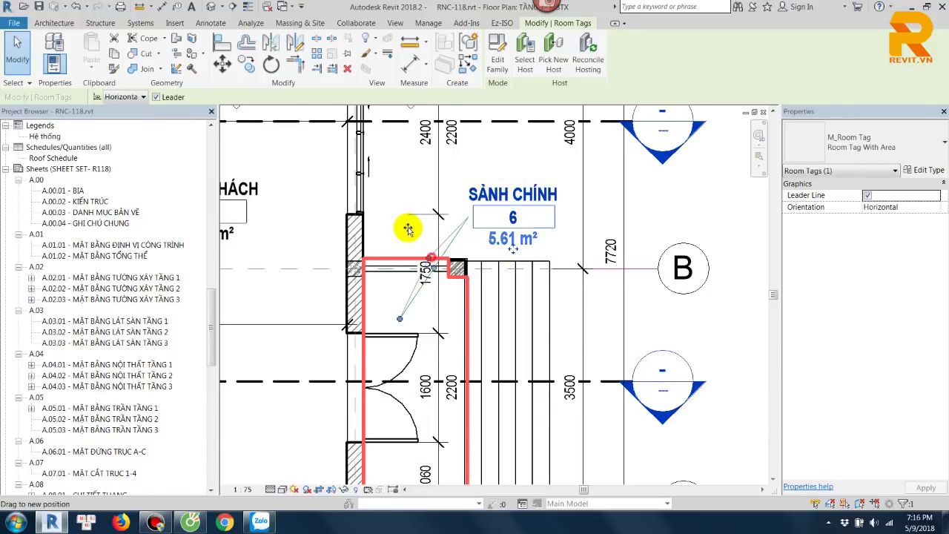
left_click_drag(407, 230, 404, 216)
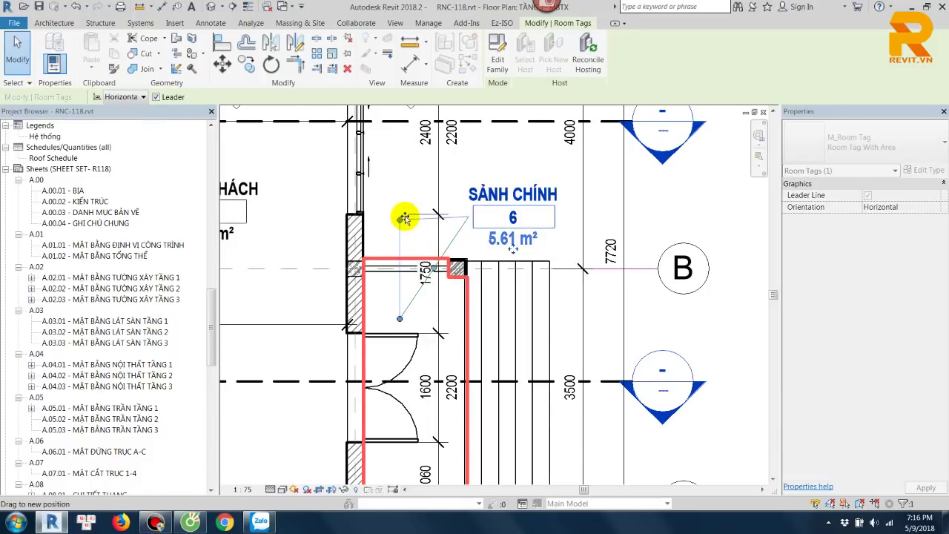
left_click(474, 251)
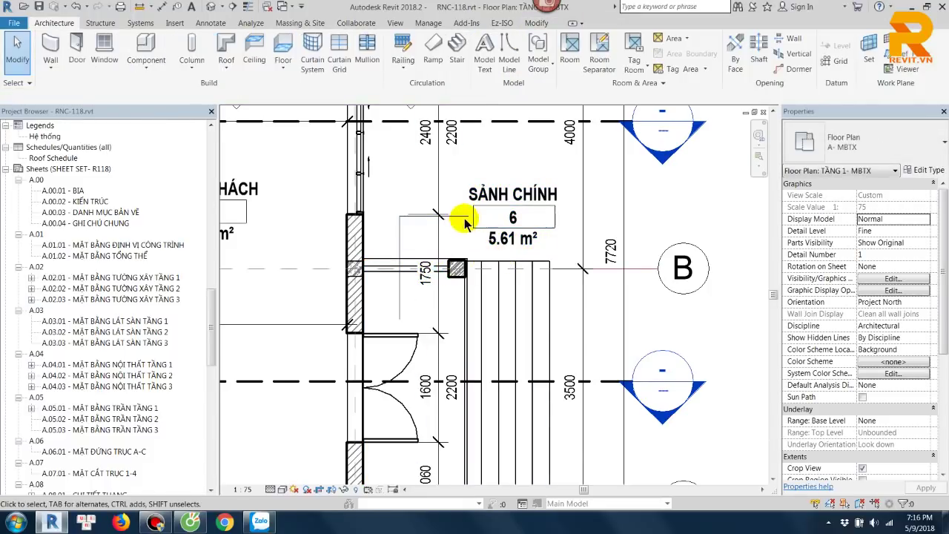
Step: Set the room tag type's leader arrowhead to Filled Dot 0.8mm
left_click(465, 217)
scroll(419, 178, "up", 2)
scroll(393, 185, "up", 1)
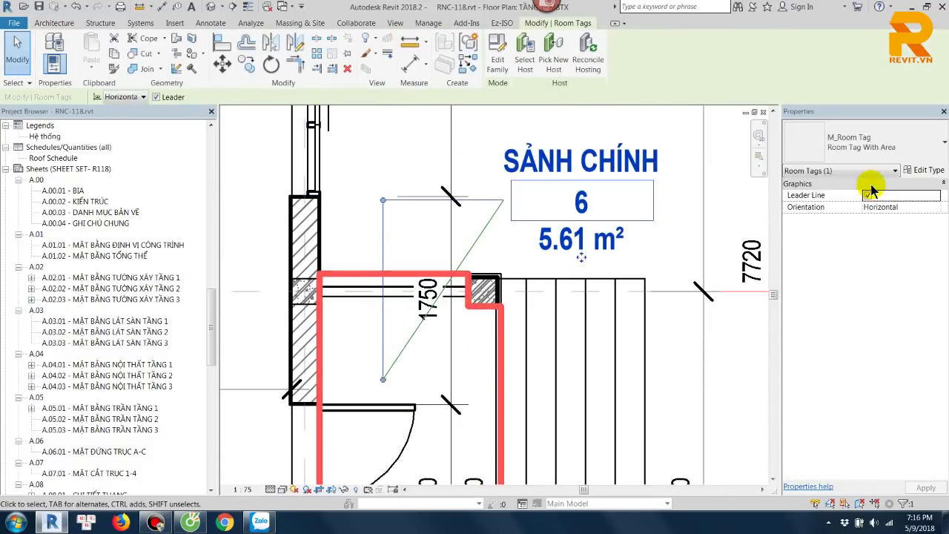
left_click(927, 171)
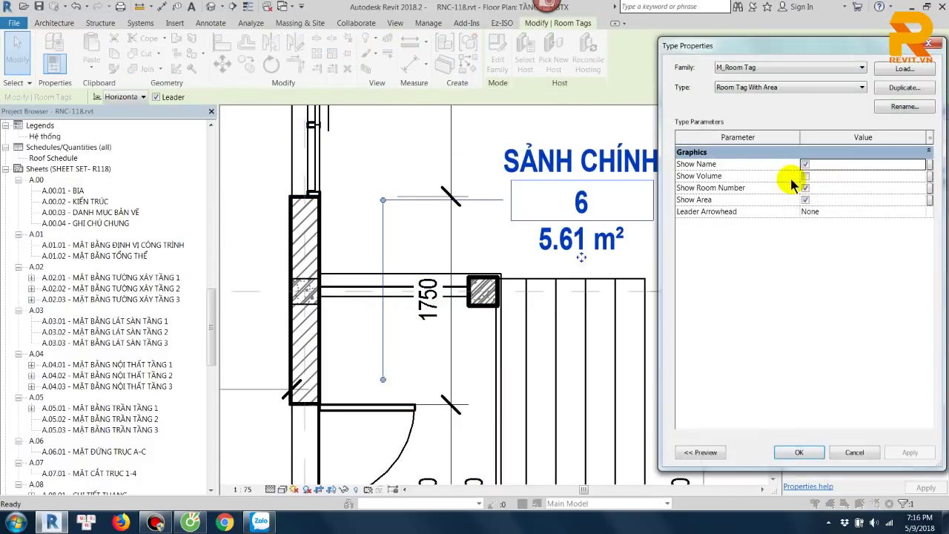
left_click(919, 213)
scroll(875, 252, "down", 2)
left_click(848, 258)
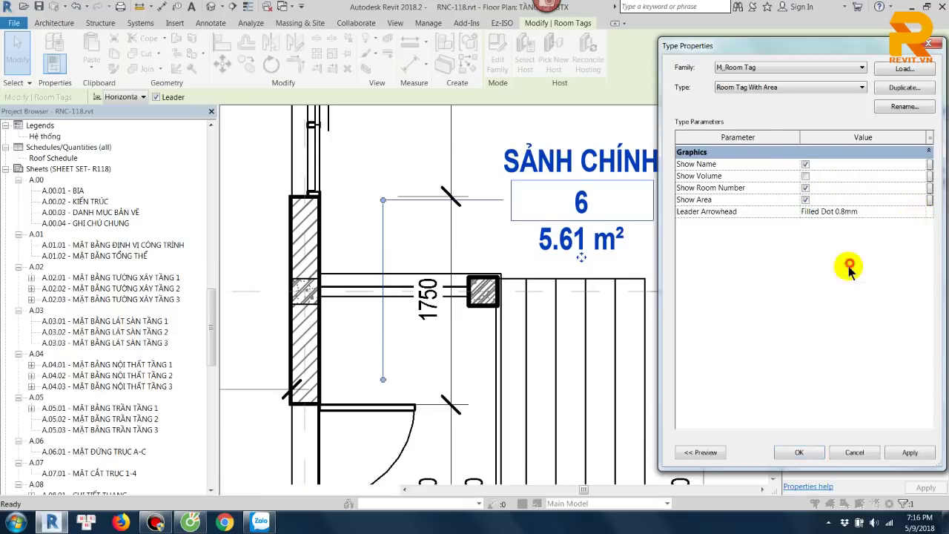
left_click(799, 452)
key("Escape")
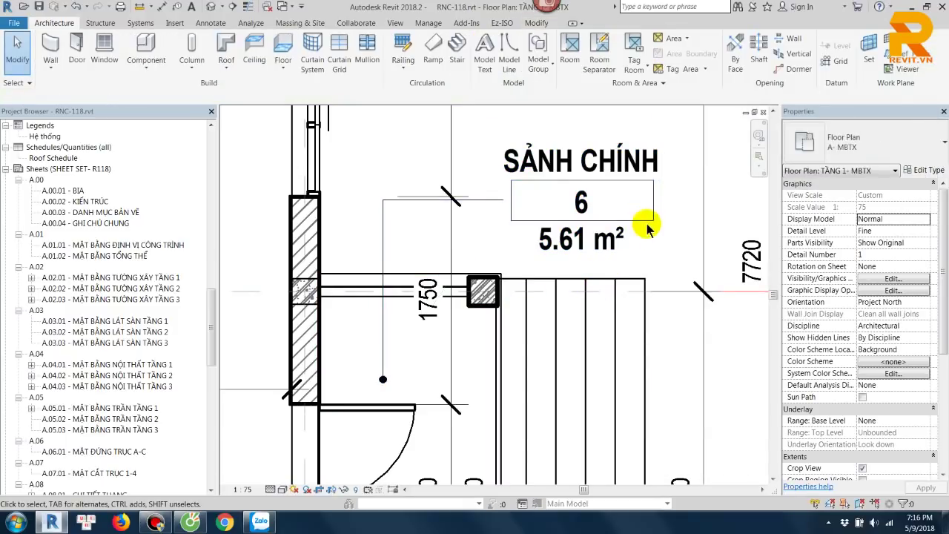
middle_click_drag(646, 227, 650, 284)
scroll(648, 284, "down", 3)
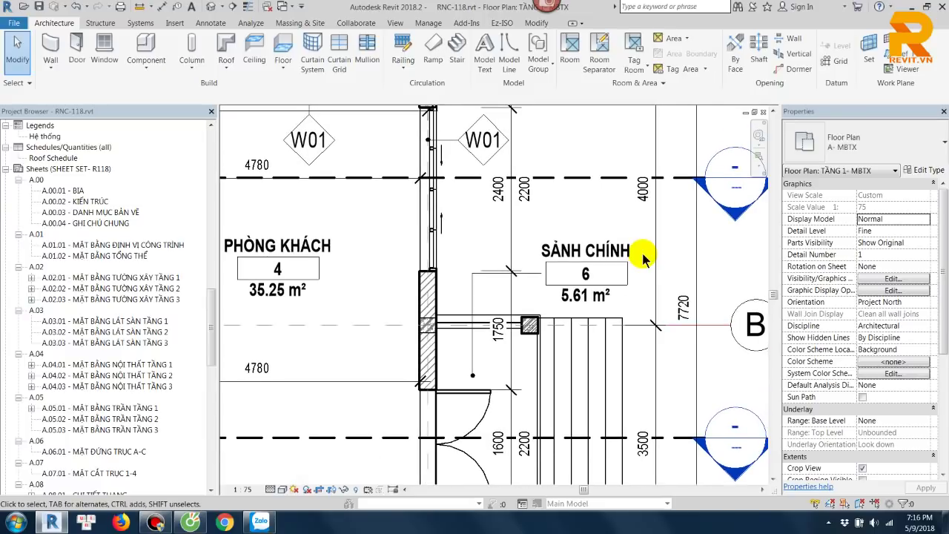
scroll(643, 258, "down", 1)
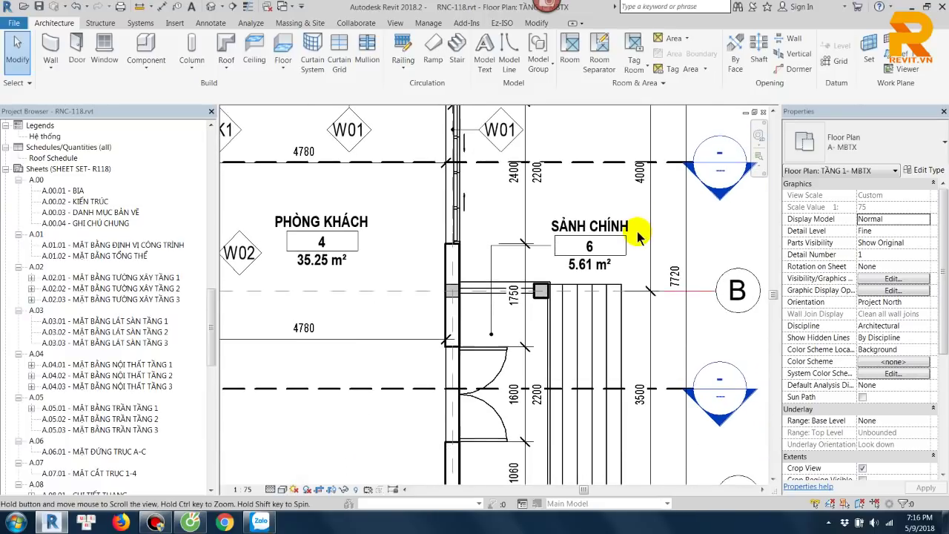
scroll(646, 231, "down", 1)
scroll(645, 232, "down", 1)
scroll(599, 264, "down", 2, "ctrl")
scroll(435, 255, "left", 4, "shift")
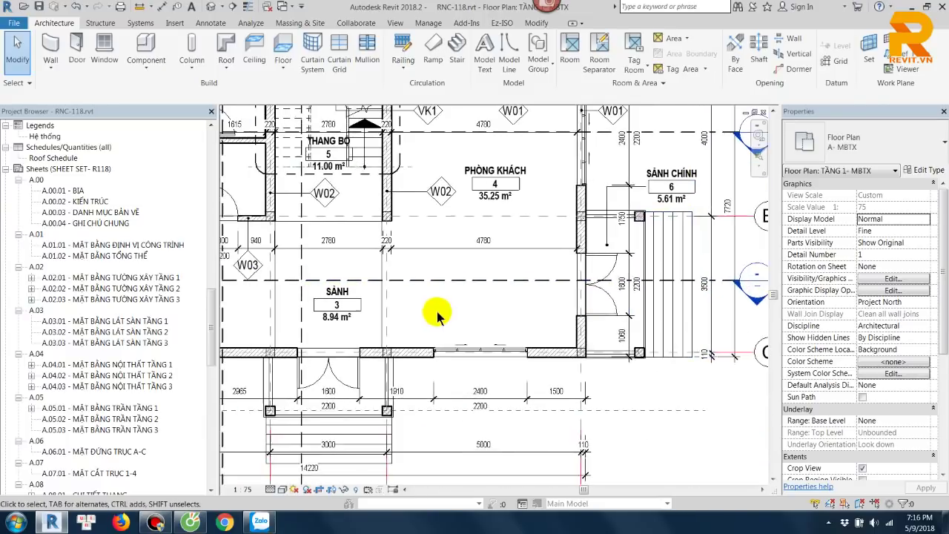
middle_click_drag(625, 275, 612, 248)
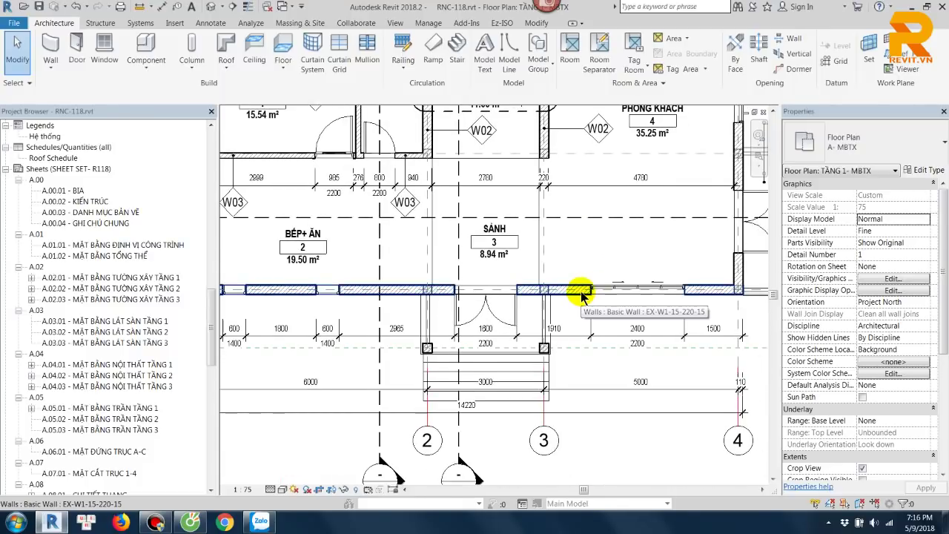
middle_click_drag(582, 295, 599, 329)
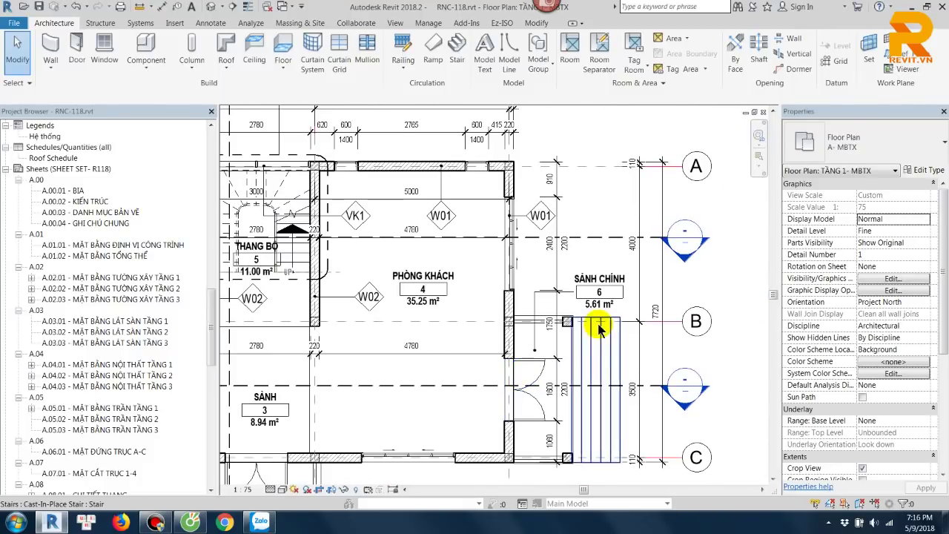
scroll(579, 280, "down", 3)
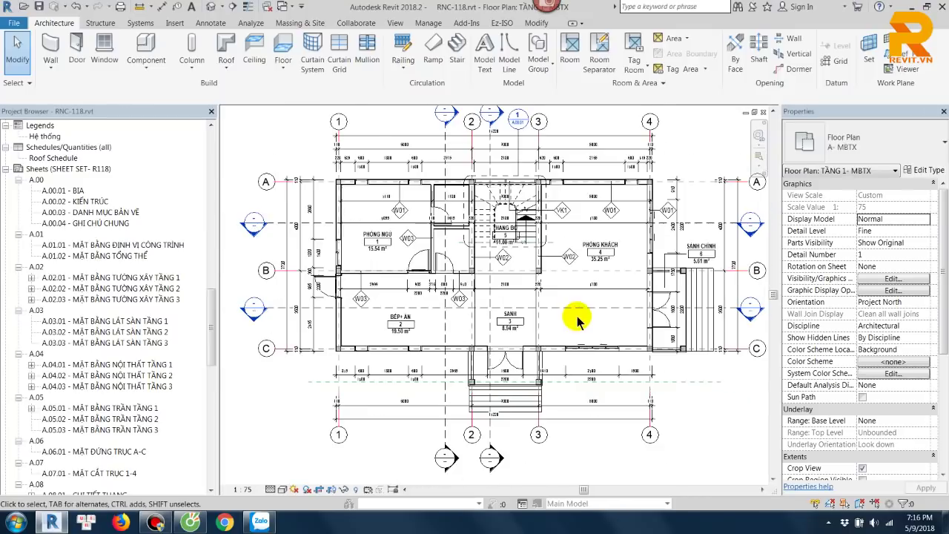
scroll(577, 320, "up", 1)
scroll(579, 322, "up", 1)
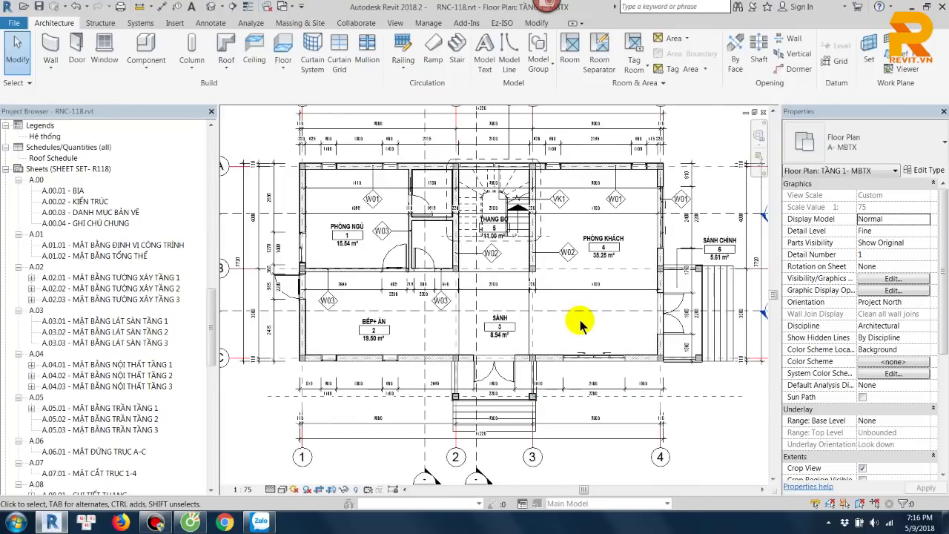
scroll(553, 300, "up", 1)
scroll(567, 292, "up", 1)
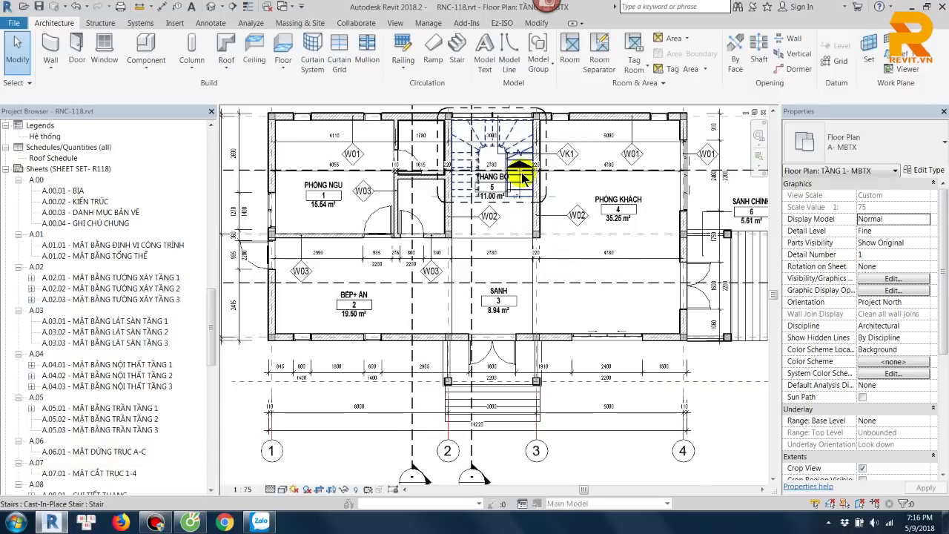
scroll(482, 330, "up", 1)
scroll(483, 333, "down", 1)
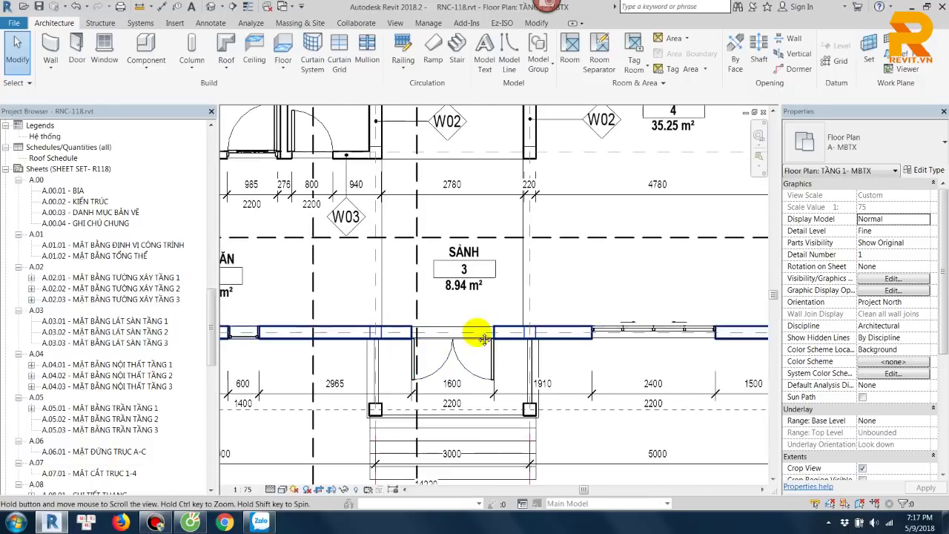
scroll(512, 335, "down", 1)
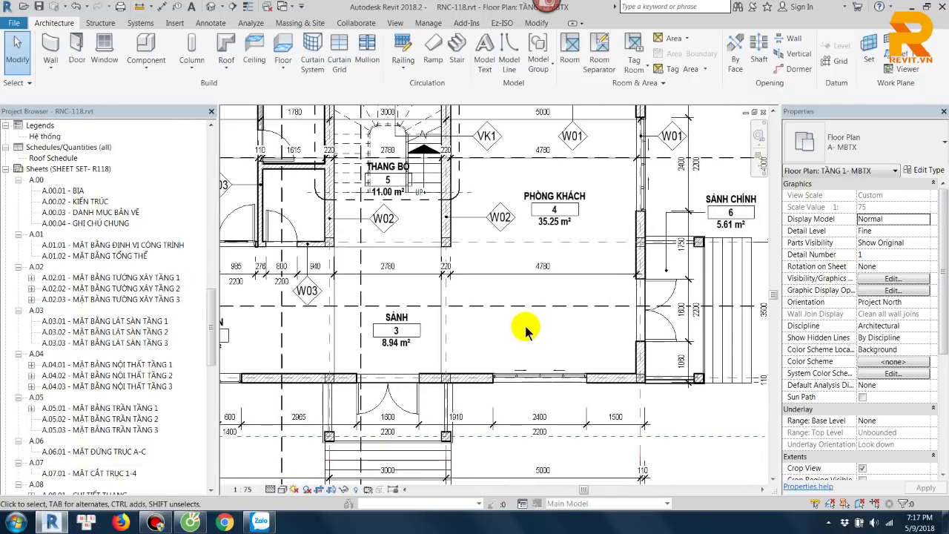
middle_click_drag(527, 340, 533, 346)
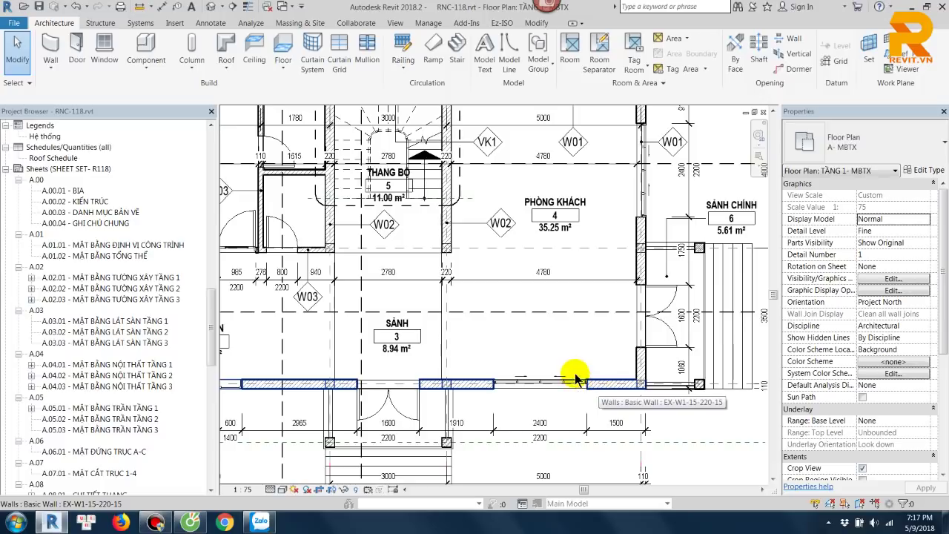
middle_click_drag(493, 245, 529, 152)
middle_click_drag(548, 282, 544, 317)
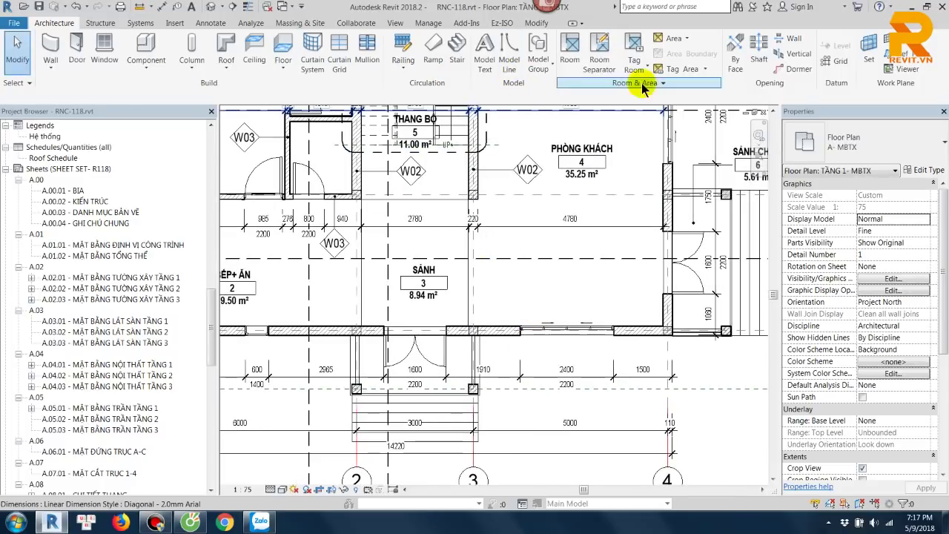
Step: Draw a room separation line across the porch front between the columns and up to the wall
left_click(599, 56)
scroll(477, 354, "up", 2)
middle_click_drag(526, 313, 573, 272)
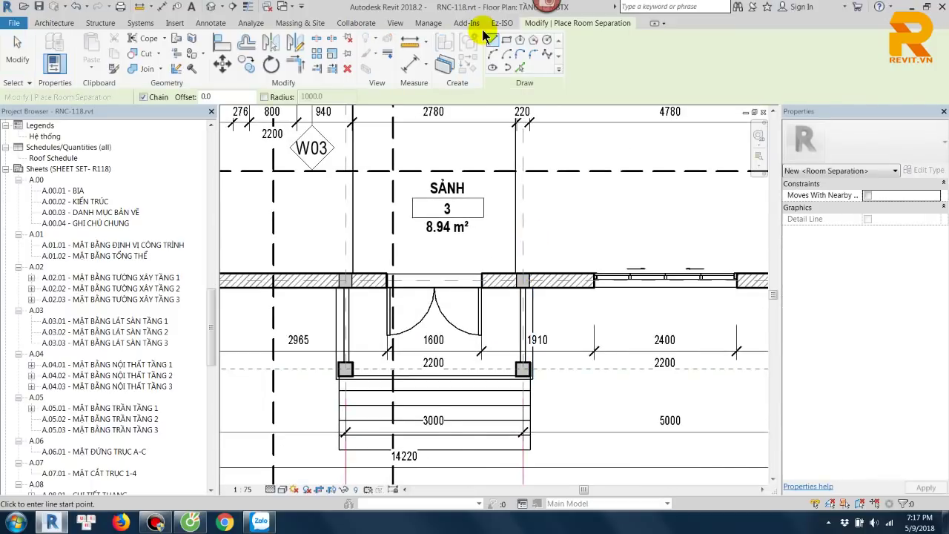
scroll(300, 338, "up", 2)
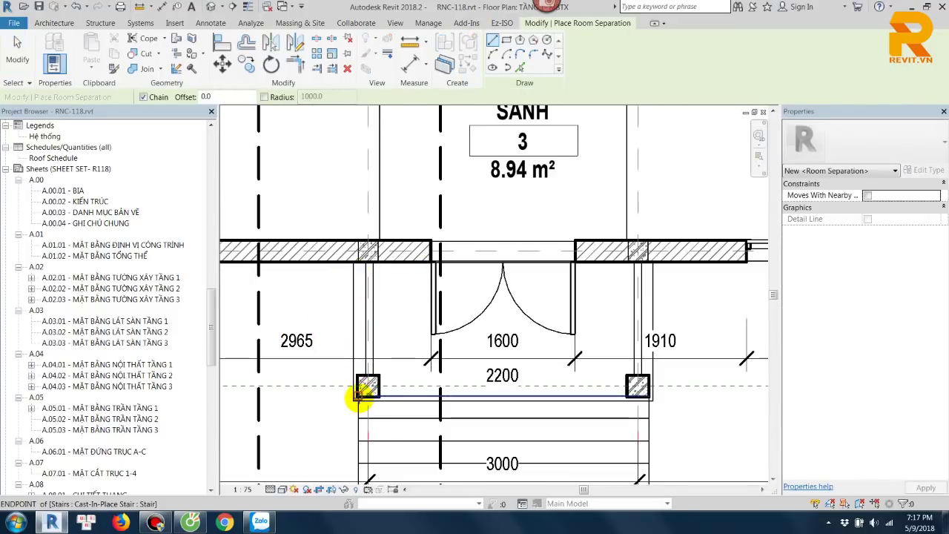
left_click(358, 397)
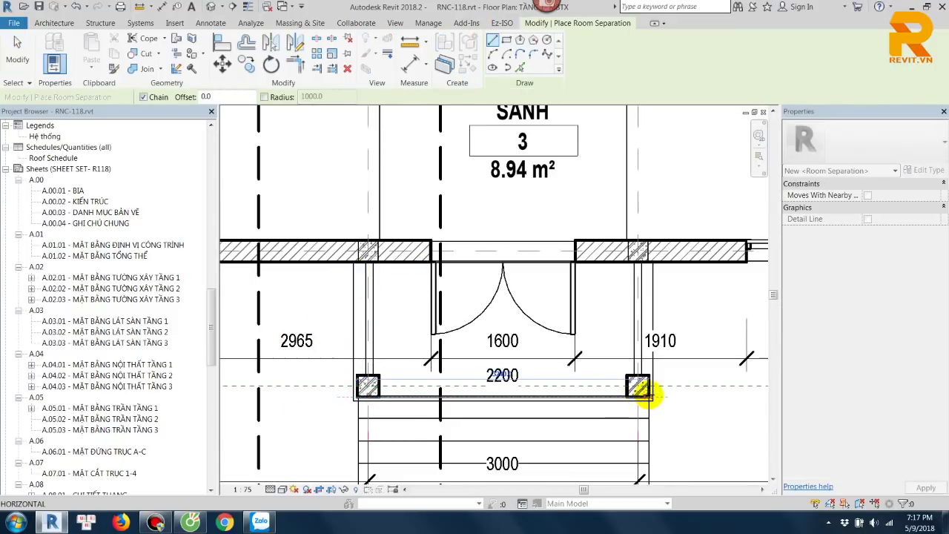
scroll(648, 397, "up", 2)
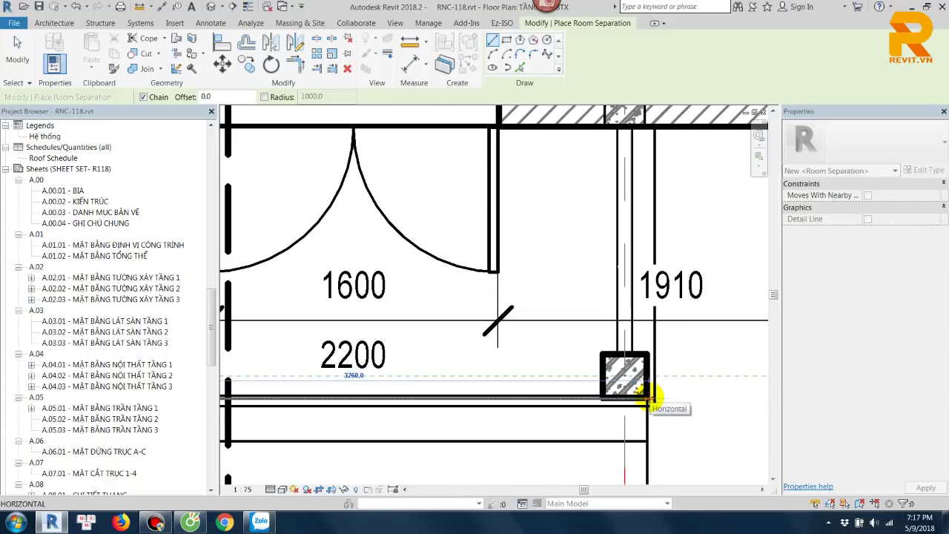
left_click(648, 398)
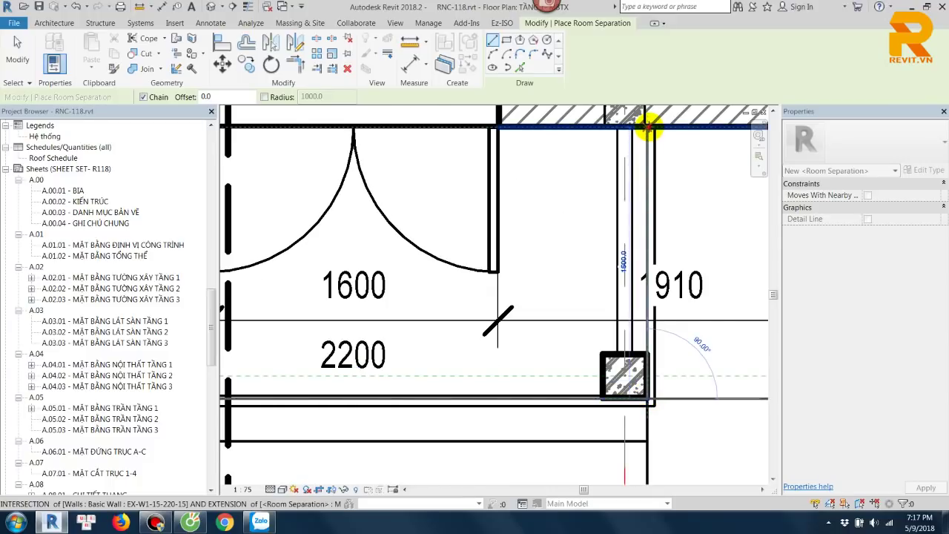
left_click(649, 126)
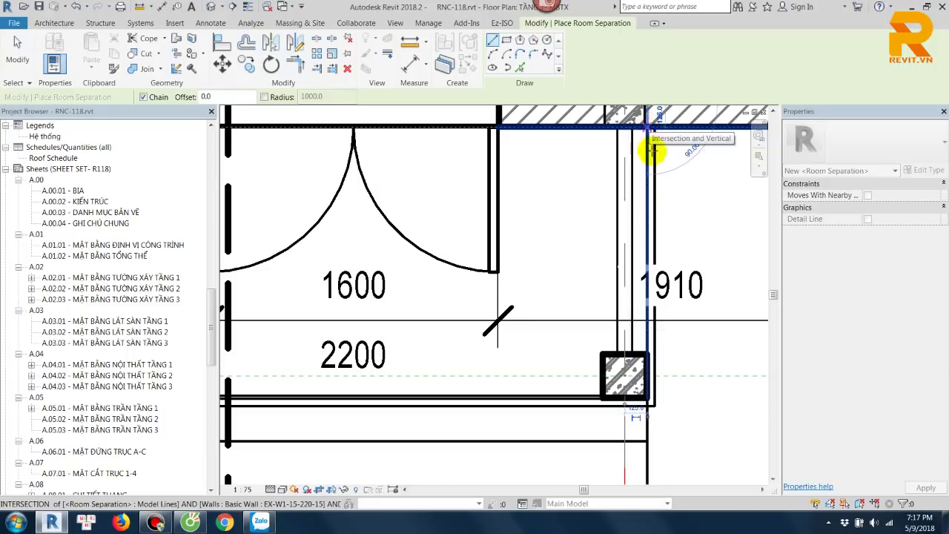
Step: Add the separation line from the left column up to the wall and finish the sketch
scroll(594, 222, "down", 1)
scroll(557, 237, "down", 2)
left_click(364, 359)
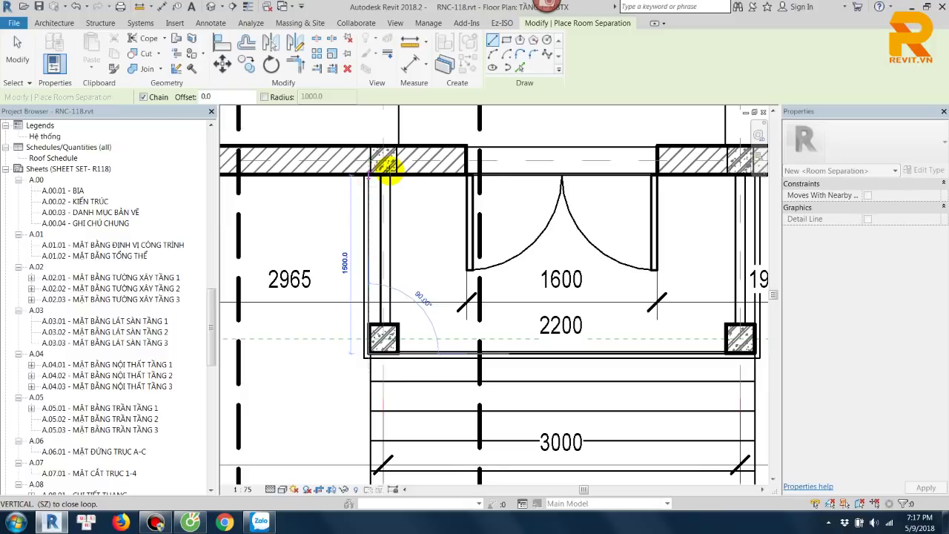
left_click(386, 166)
scroll(445, 215, "down", 2)
key("Escape")
key("Escape")
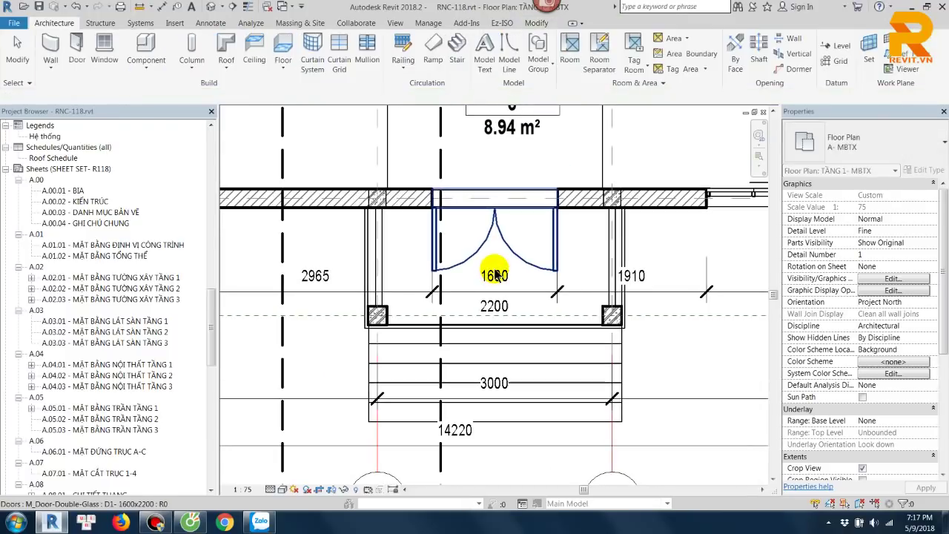
Step: Place room 7 (4.75 m²) in the enclosed entrance porch and name it SẢNH PHỤ
scroll(600, 254, "up", 2)
middle_click_drag(599, 254, 510, 354)
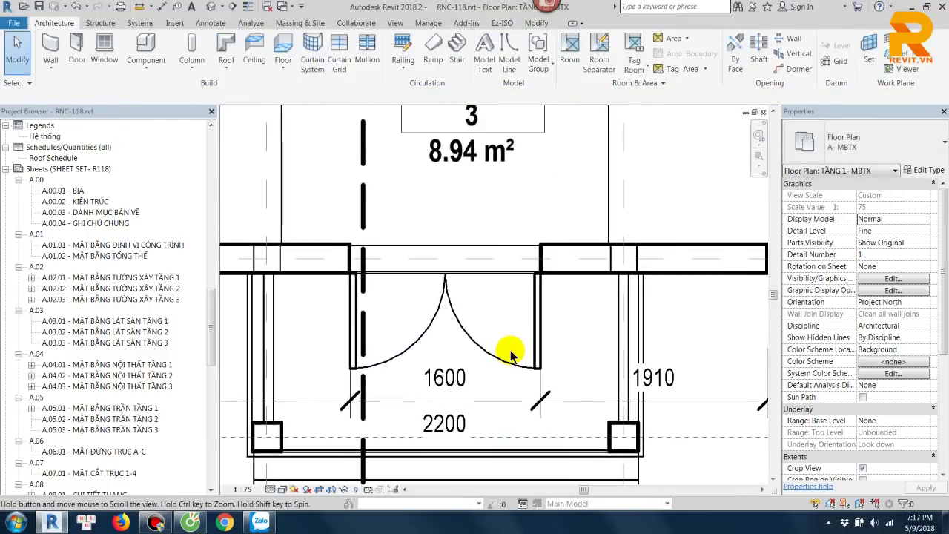
scroll(510, 354, "down", 1)
key("r")
key("m")
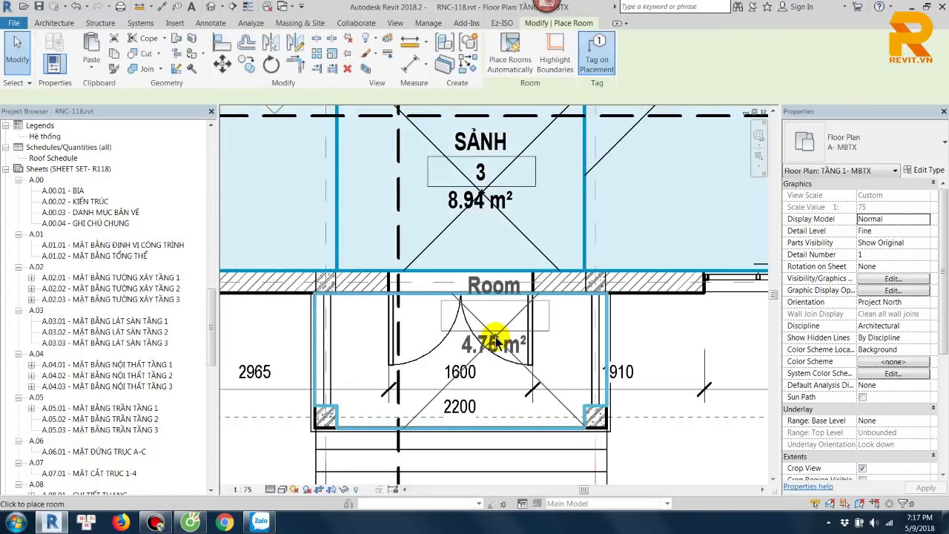
scroll(512, 341, "down", 1)
left_click(510, 353)
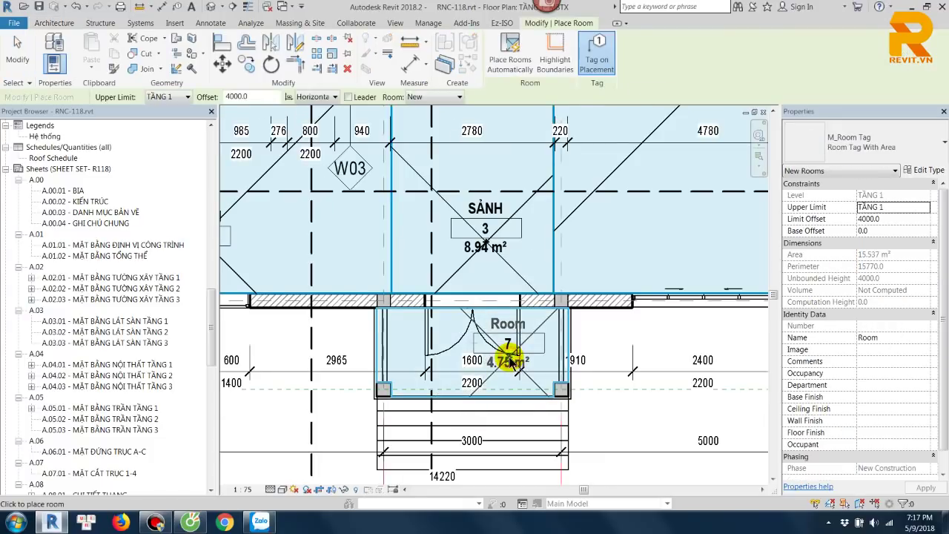
key("Escape")
scroll(510, 337, "up", 1)
left_click(510, 332)
type("SẢNH PHỤ")
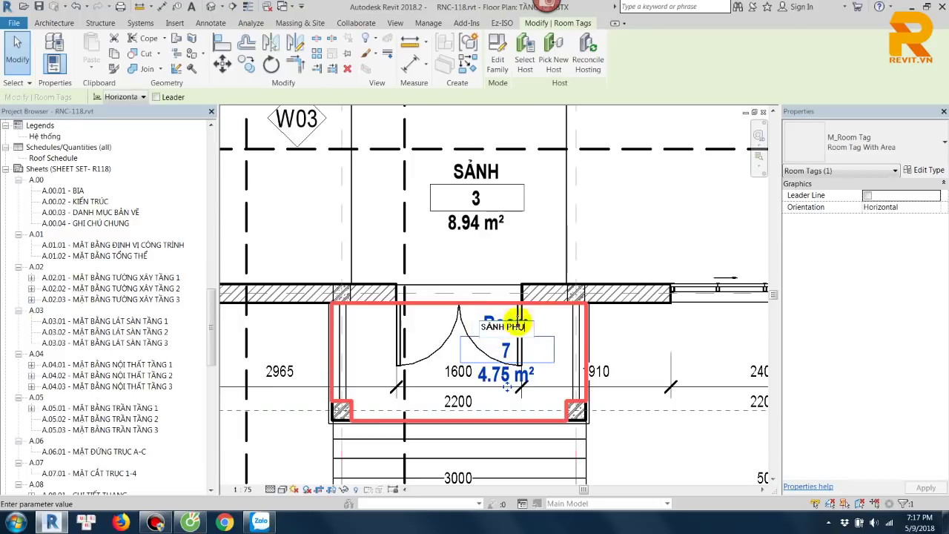
key("Return")
key("Escape")
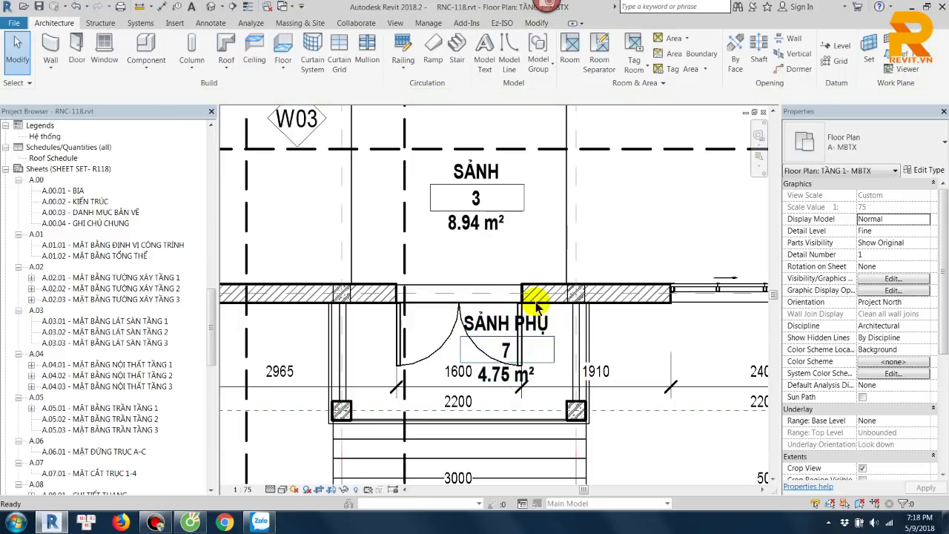
Step: Rename the lobby room above the porch to TIỀN SẢNH
double_click(490, 172)
type("TIỀN")
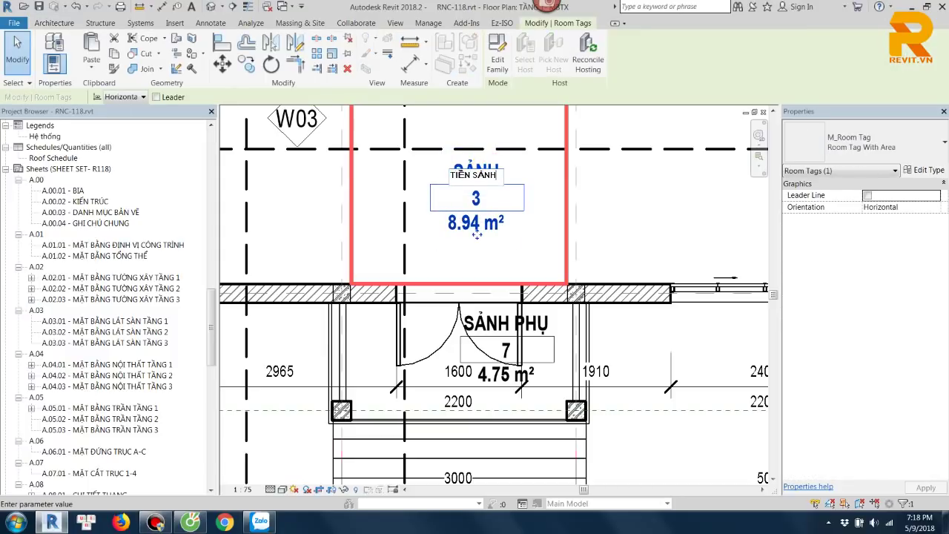
left_click(606, 222)
scroll(615, 222, "down", 2)
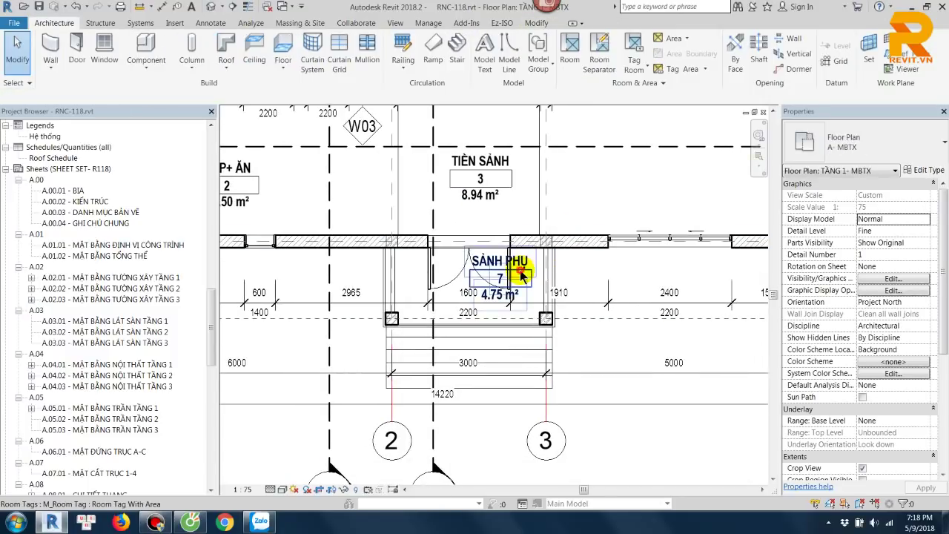
Step: Give the SẢNH PHỤ tag a leader and move it below-right of the porch
left_click(511, 305)
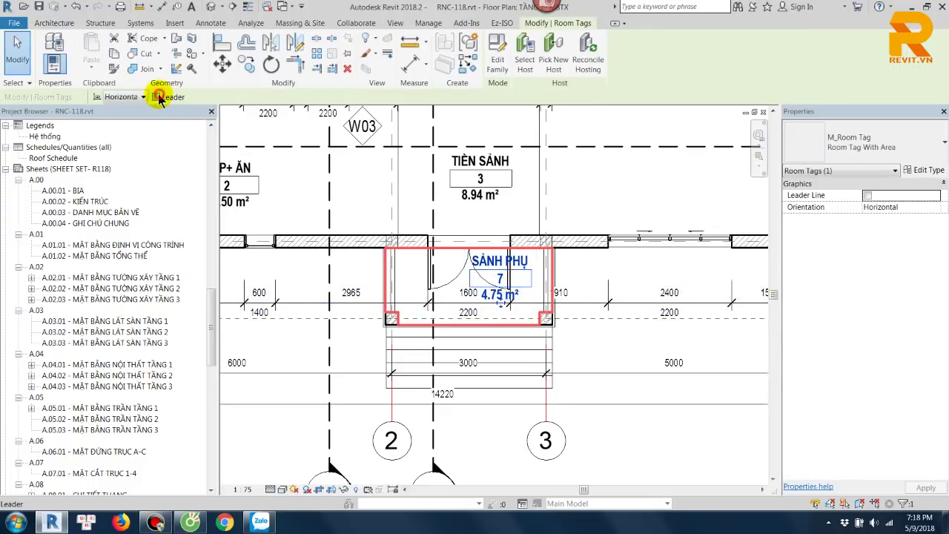
left_click(158, 97)
left_click_drag(499, 300, 610, 371)
mouse_move(546, 321)
left_mouse_down()
mouse_move(591, 291)
mouse_move(608, 293)
left_mouse_up()
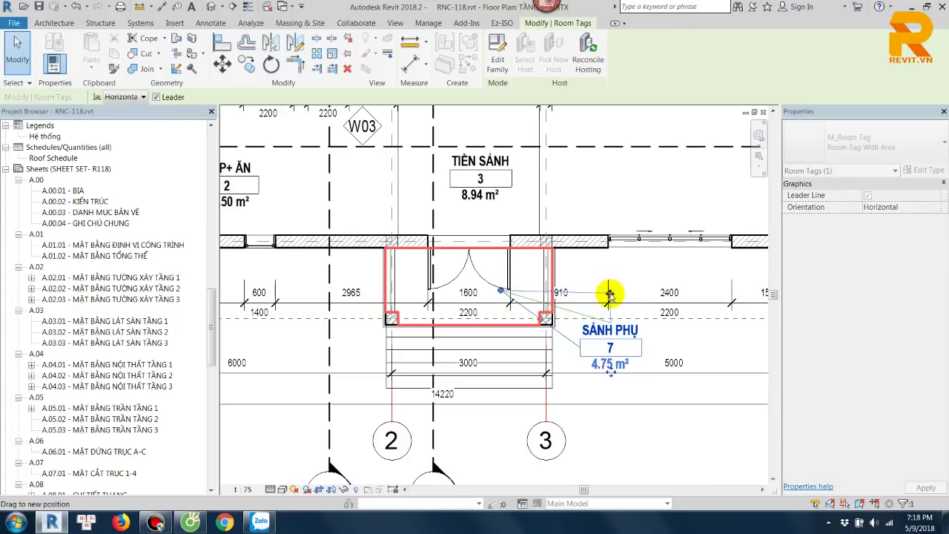
scroll(611, 295, "up", 3)
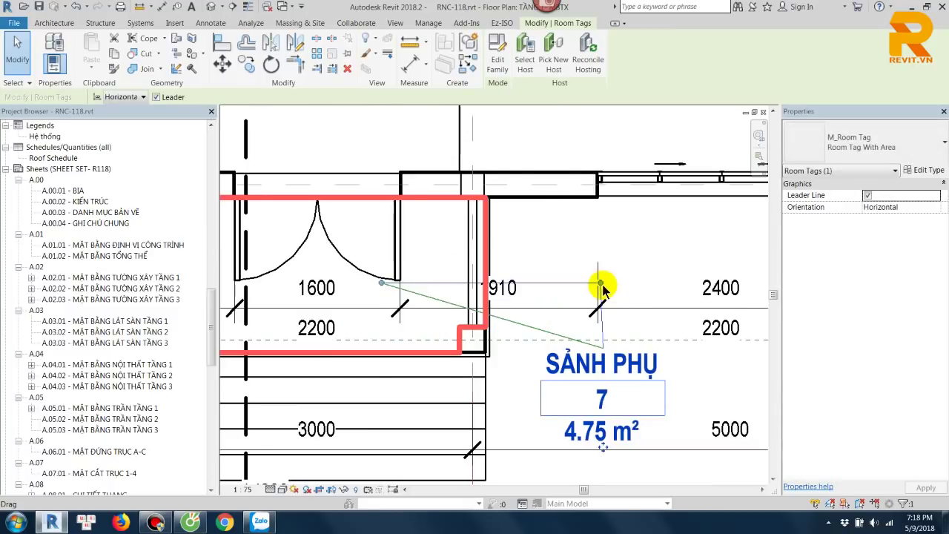
mouse_move(545, 286)
left_mouse_down()
mouse_move(613, 282)
mouse_move(605, 281)
mouse_move(630, 346)
left_mouse_up()
key("Escape")
scroll(629, 345, "down", 2)
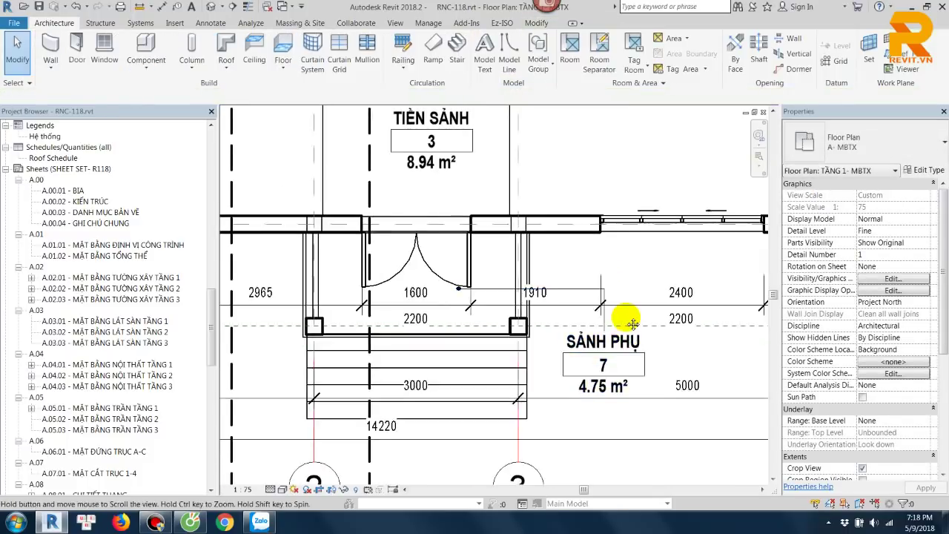
scroll(626, 363, "down", 2)
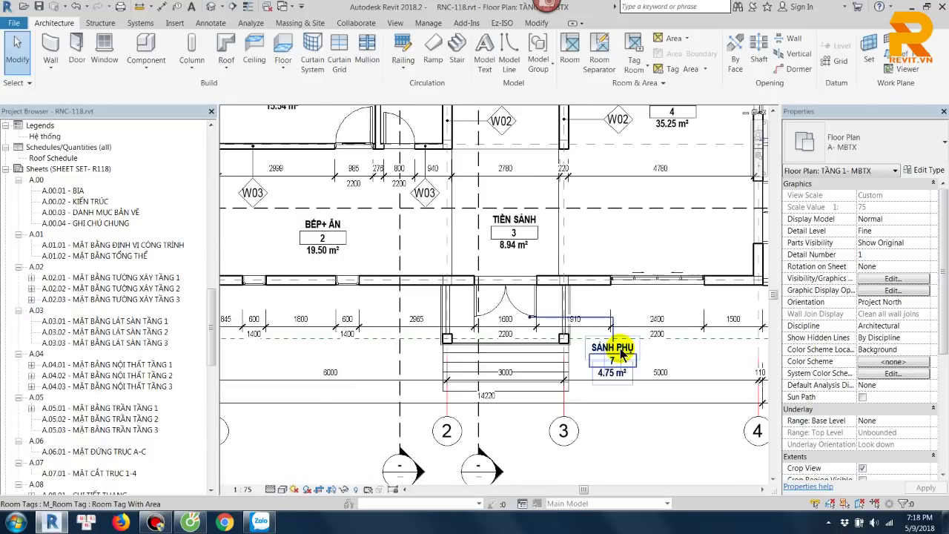
Step: Move the leader's start point inside the porch and adjust its elbow
left_click(621, 359)
key("Escape")
scroll(620, 358, "up", 1)
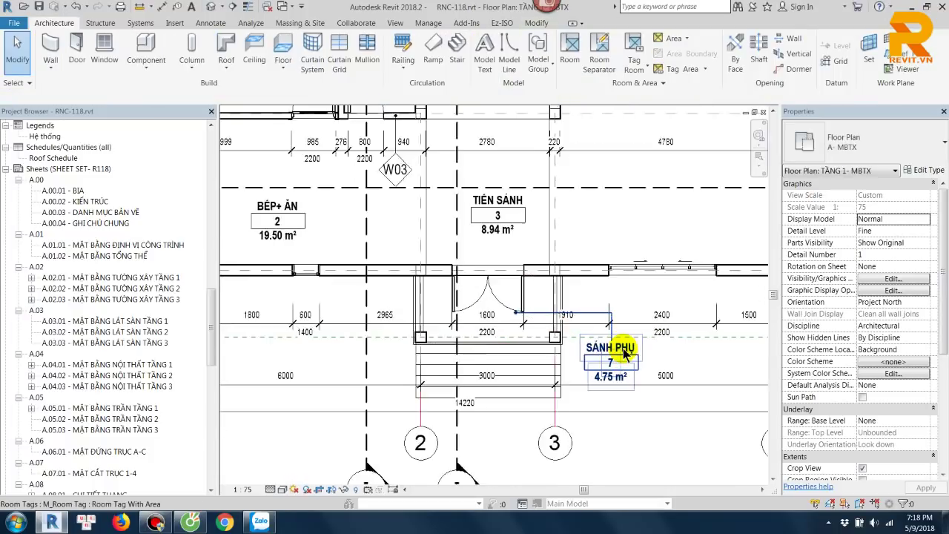
scroll(616, 352, "up", 1)
left_click(586, 311)
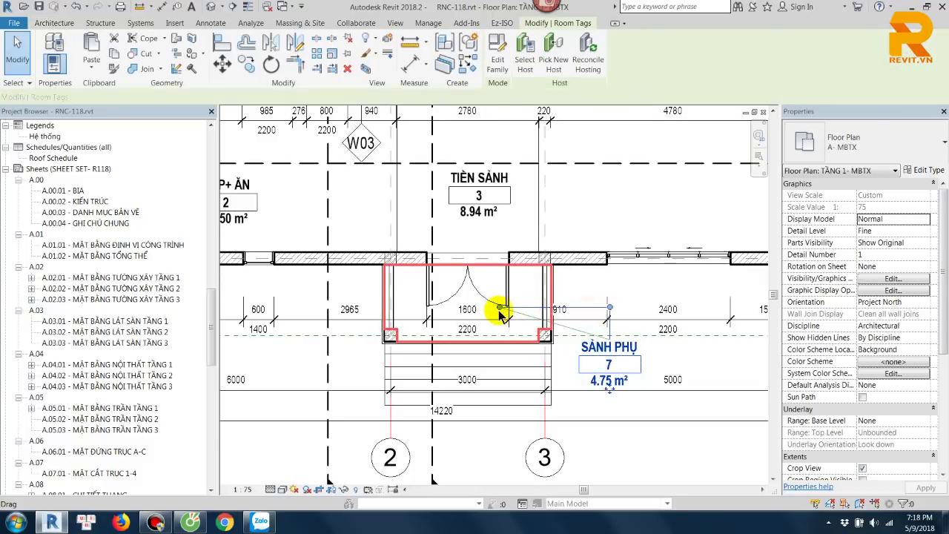
left_click_drag(502, 306, 528, 293)
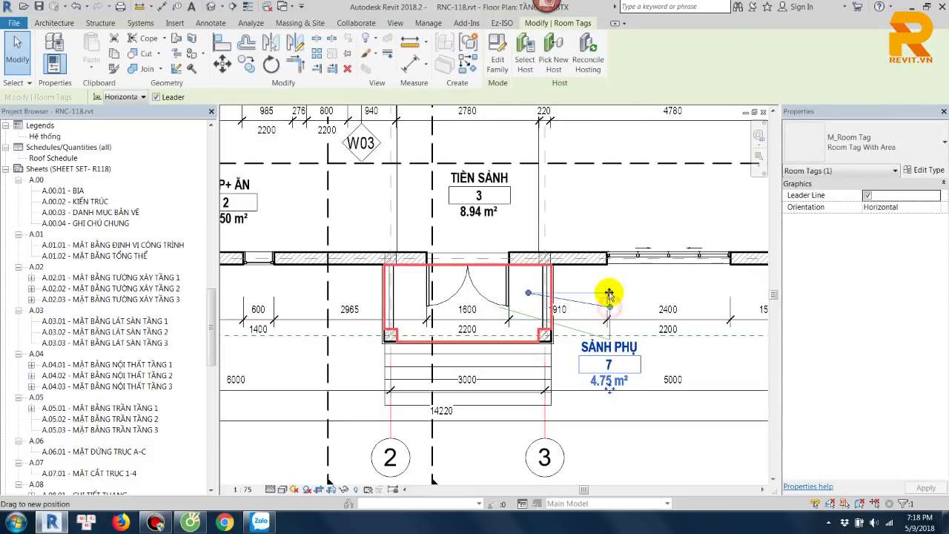
left_click_drag(608, 294, 608, 292)
left_click(615, 415)
scroll(612, 417, "up", 1)
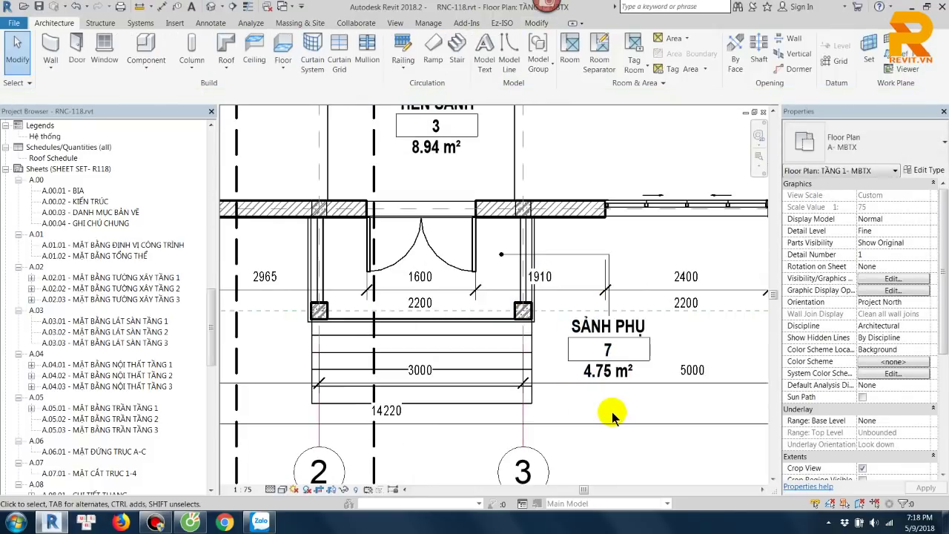
Step: Select the 35.25 m² room 4 and set its Name to PHÒNG KHÁCH in Properties
scroll(569, 348, "down", 1)
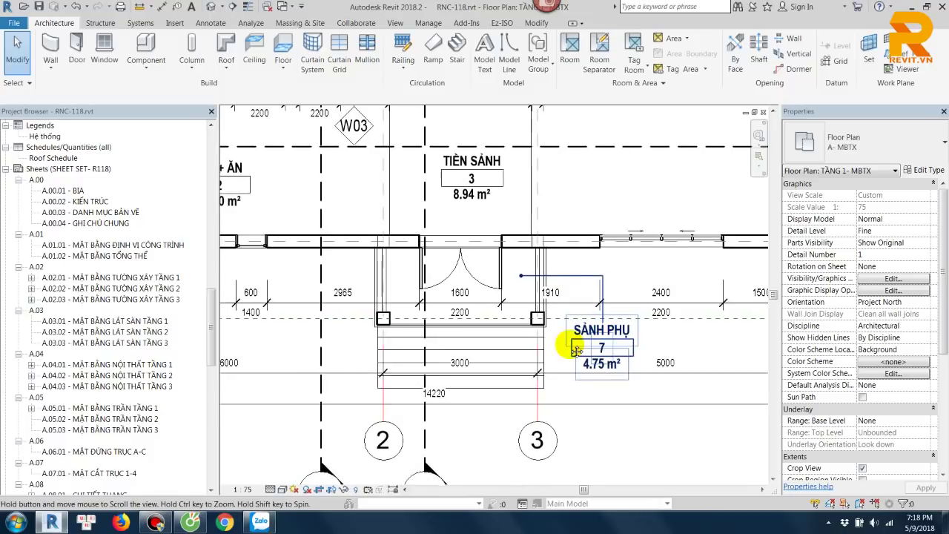
scroll(607, 460, "down", 1)
scroll(568, 456, "down", 1)
scroll(557, 218, "up", 1)
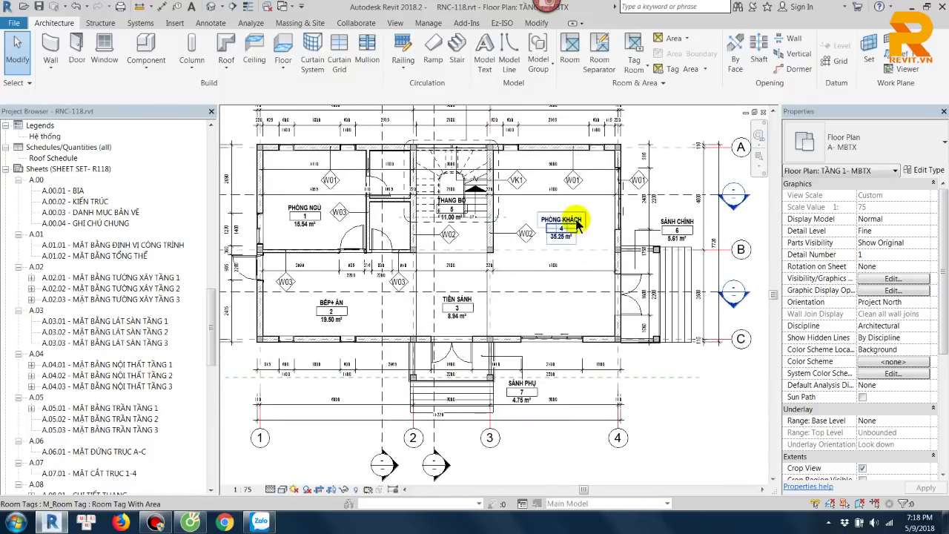
scroll(555, 271, "up", 1)
scroll(562, 315, "up", 1)
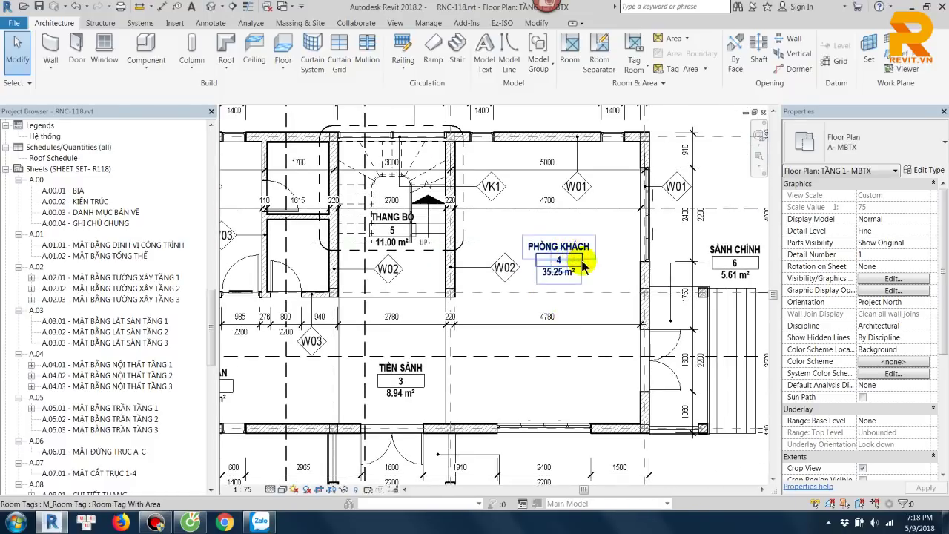
scroll(583, 265, "up", 1)
scroll(599, 324, "up", 1)
scroll(576, 286, "down", 2)
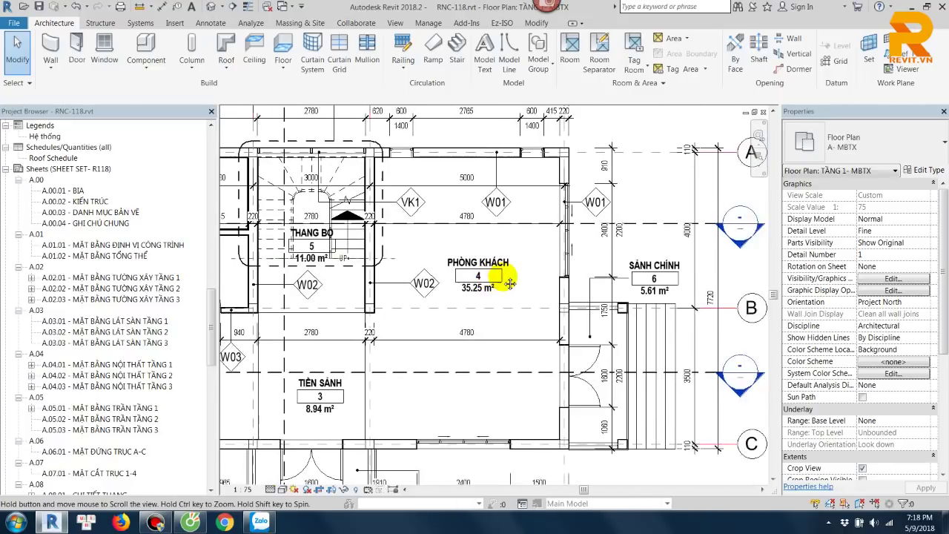
left_click(634, 271)
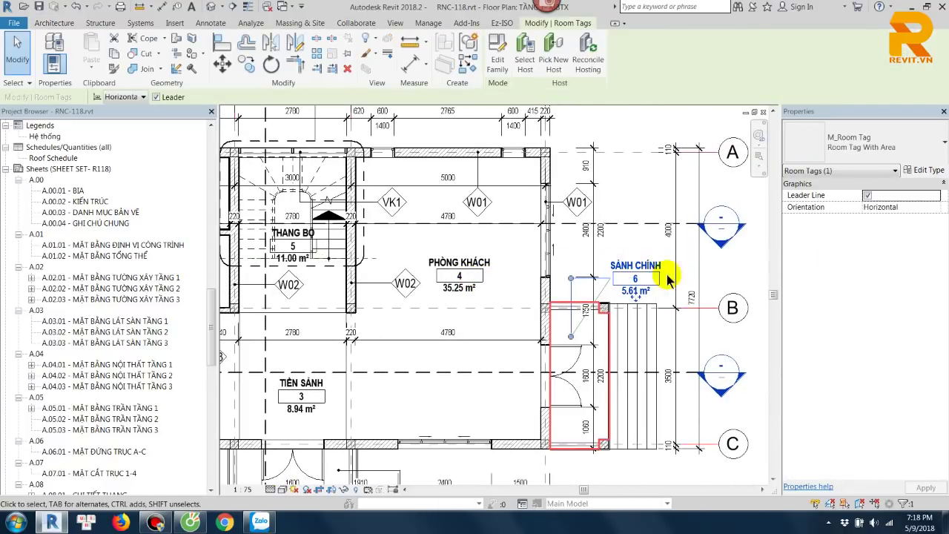
left_click(456, 281)
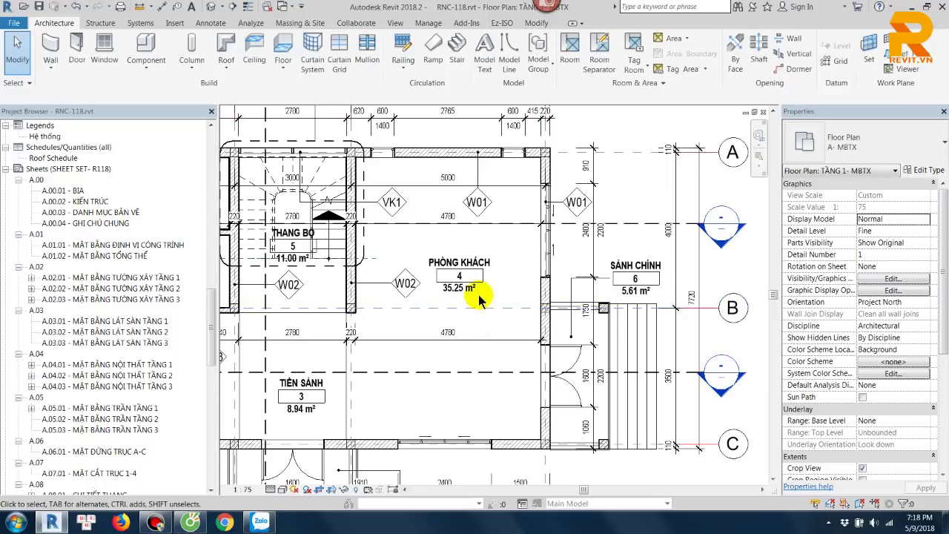
left_click(477, 304)
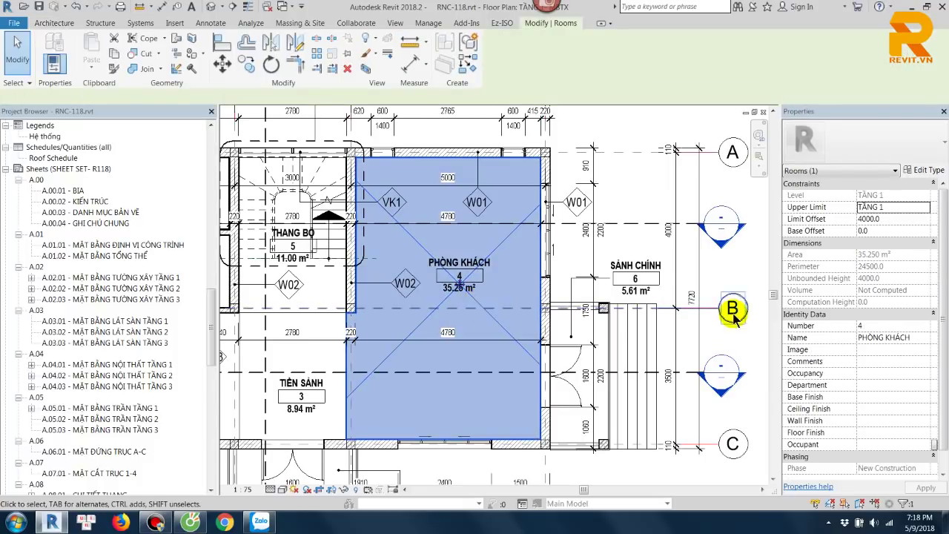
scroll(940, 356, "down", 1)
scroll(940, 356, "up", 1)
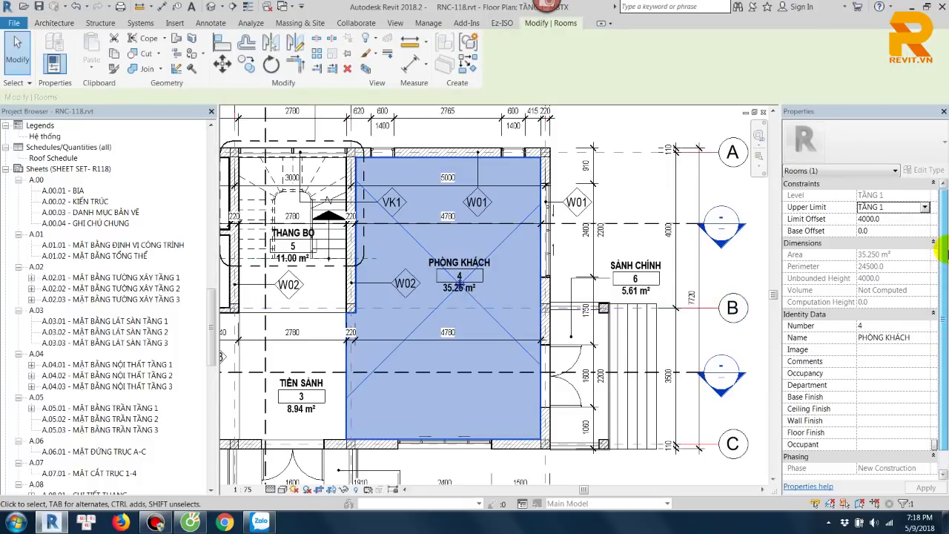
left_click(919, 338)
scroll(909, 396, "down", 1)
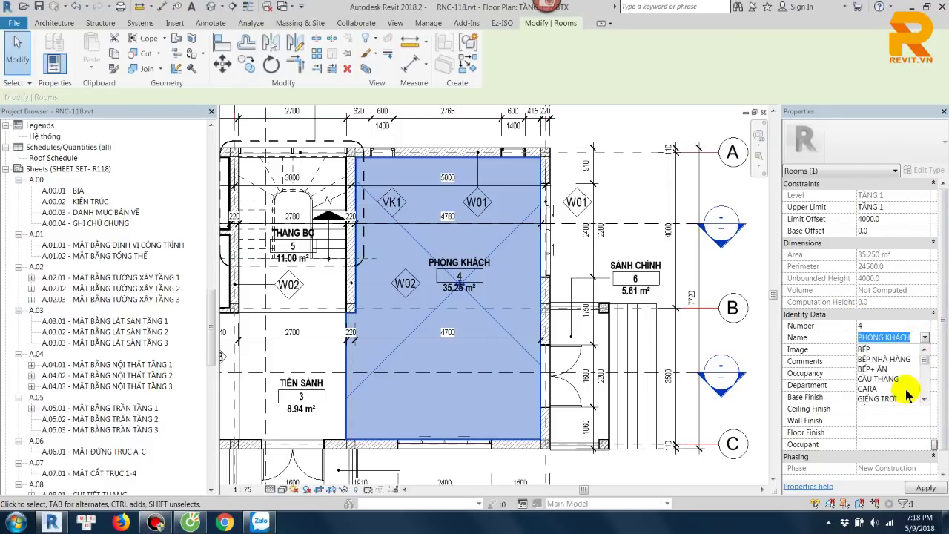
scroll(905, 389, "down", 2)
scroll(901, 385, "down", 1)
scroll(897, 381, "down", 1)
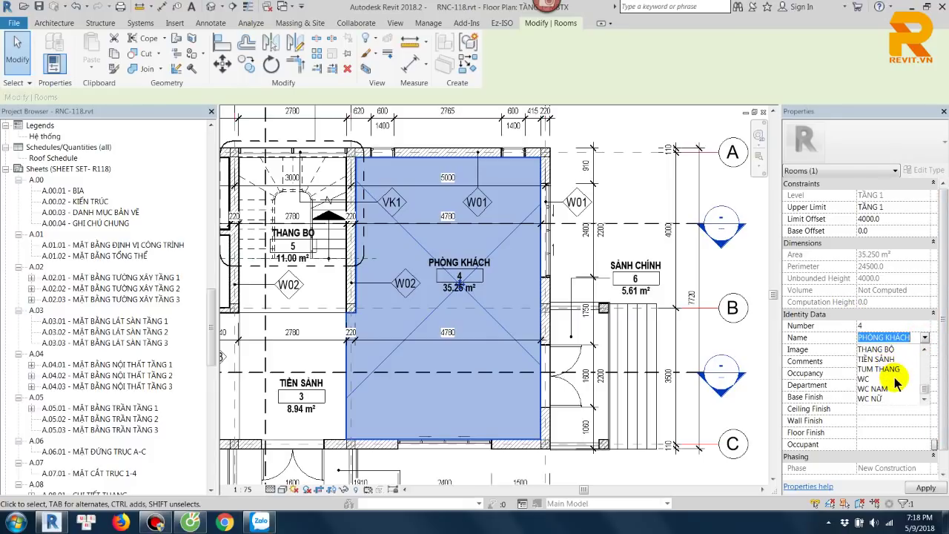
Step: Place room 8 (2.95 m²) in the small space beside the stair and name it WC1
left_click(629, 383)
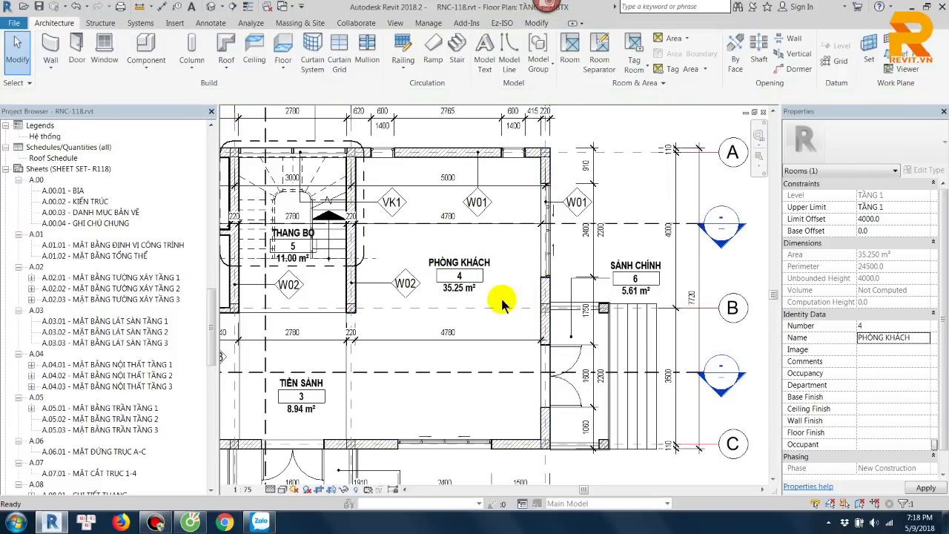
middle_click_drag(405, 282, 586, 322)
scroll(408, 286, "up", 4)
scroll(449, 259, "up", 1)
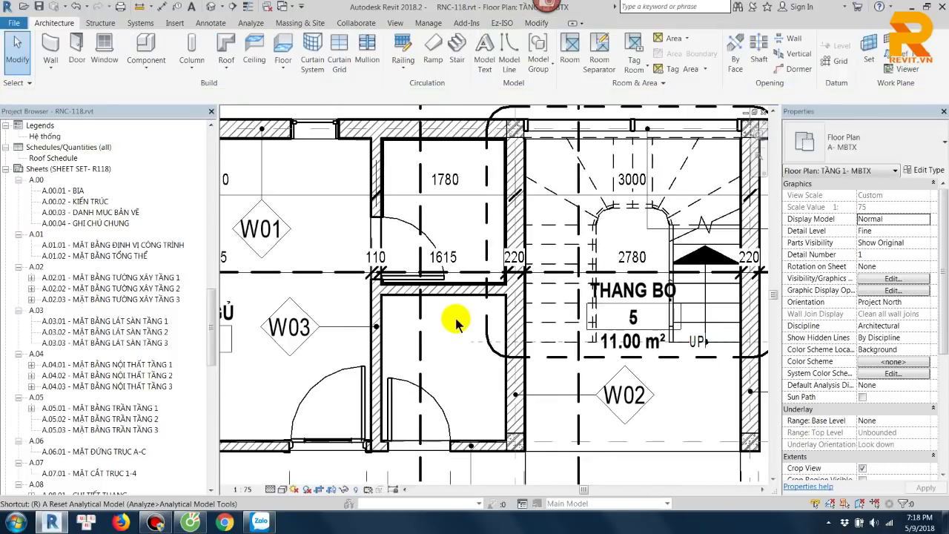
key("r")
key("m")
scroll(449, 296, "up", 1)
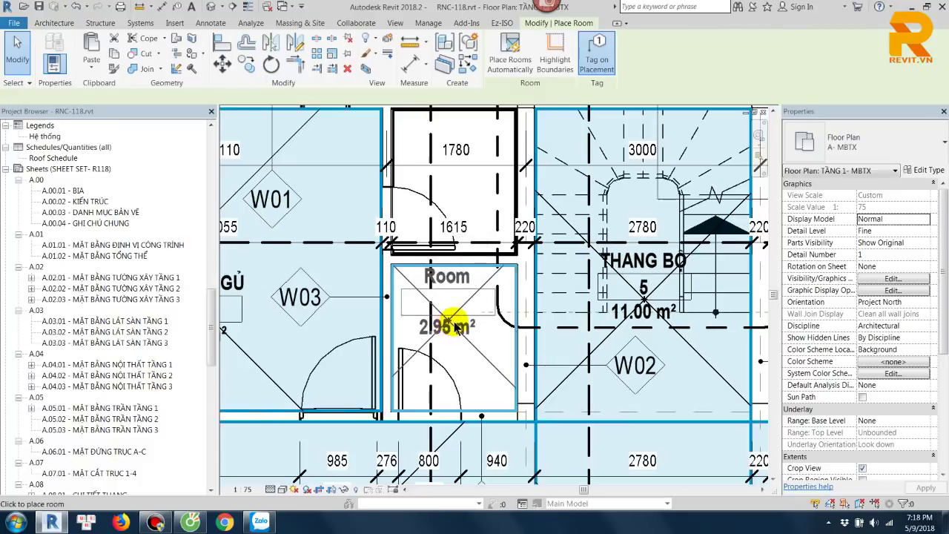
scroll(445, 328, "up", 1)
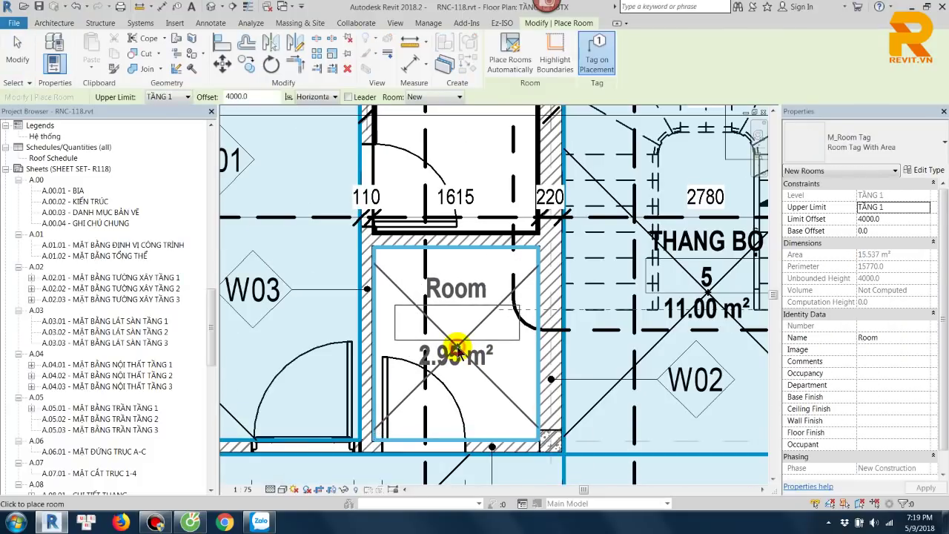
left_click(457, 349)
key("Escape")
key("Escape")
double_click(466, 292)
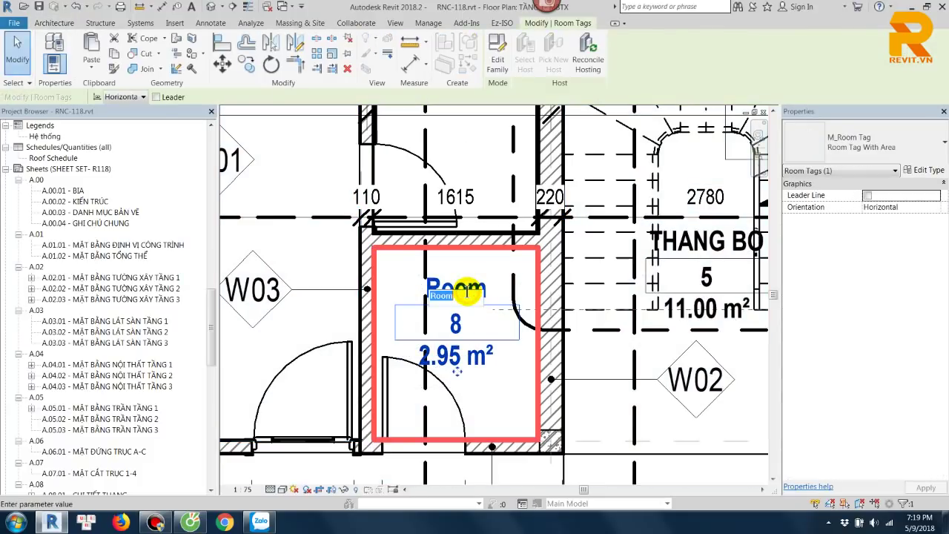
type("u")
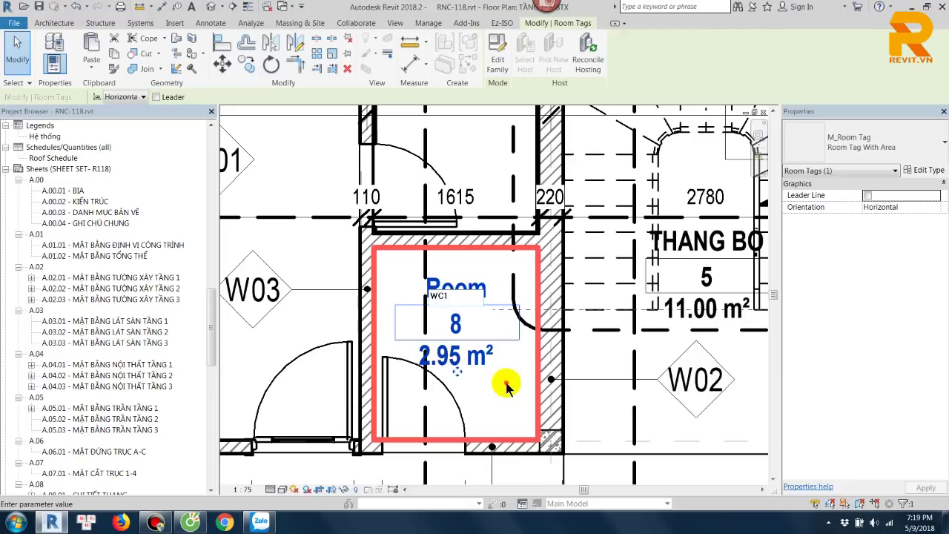
left_click(504, 381)
scroll(502, 389, "down", 3)
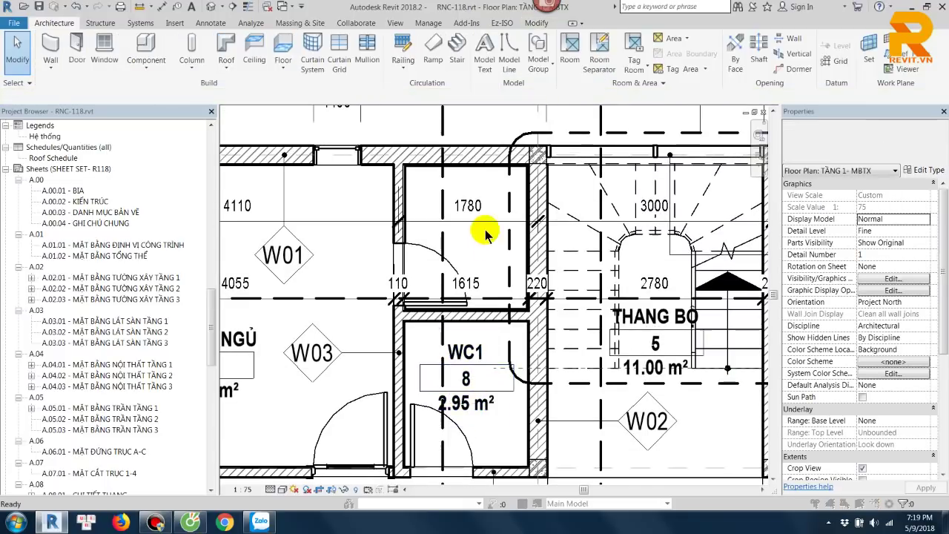
Step: Place room 9 (2.85 m²) in the space above WC1 and name it WC2
left_click(552, 304)
key("r")
key("m")
scroll(467, 234, "up", 3)
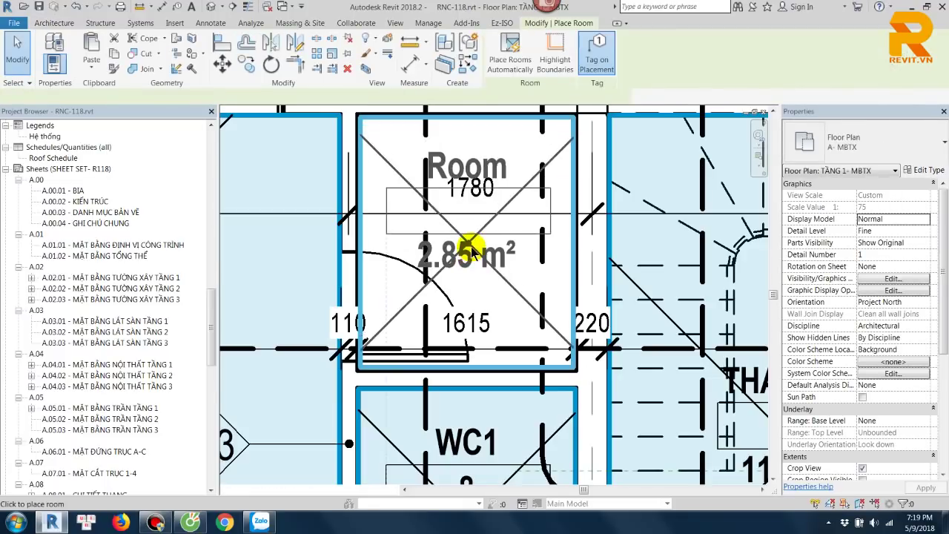
left_click(480, 291)
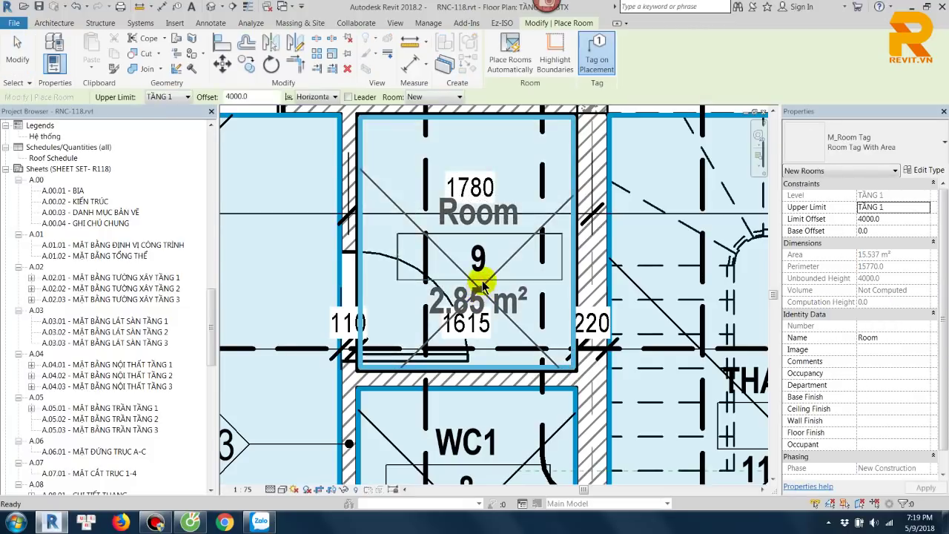
key("Escape")
key("Escape")
double_click(488, 221)
type("W")
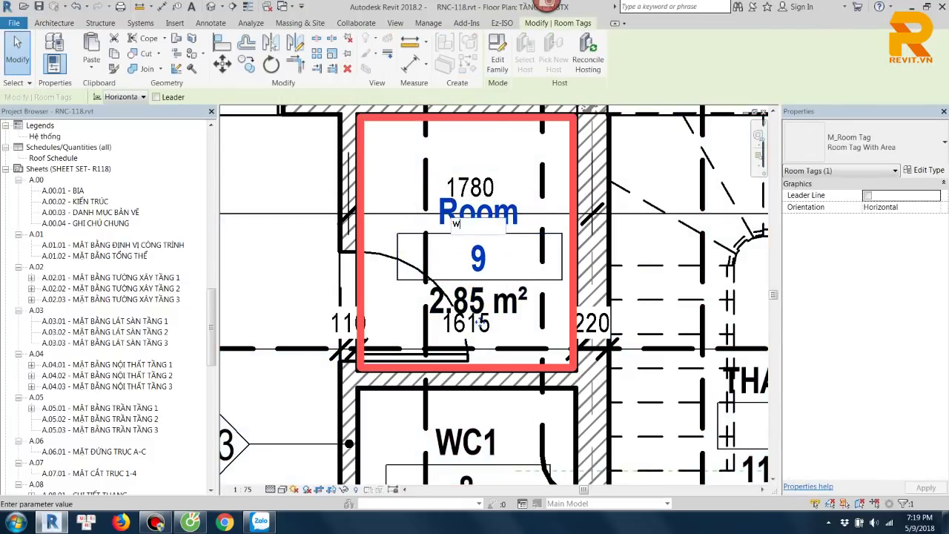
type("C2")
key("Return")
Step: Zoom out and centre the whole tagged ground-floor plan to review it
left_click(506, 178)
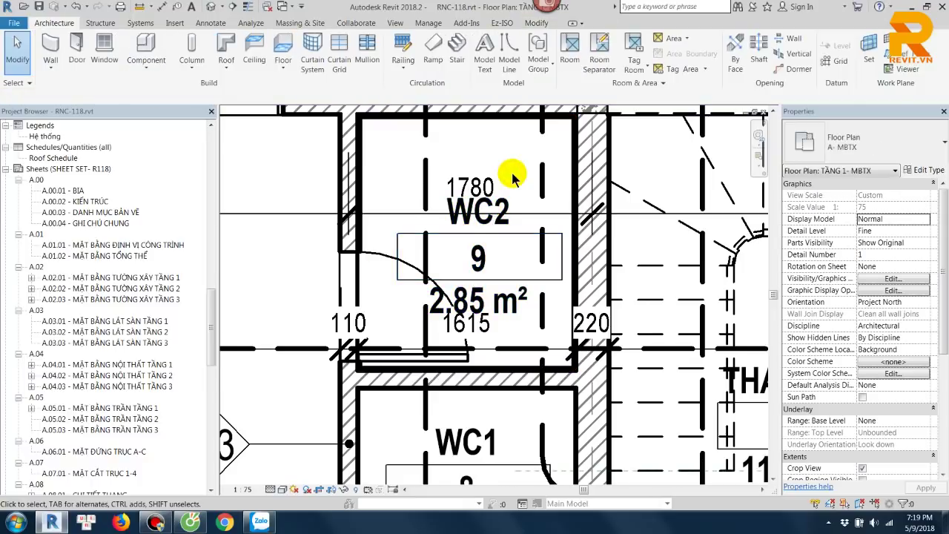
scroll(507, 182, "down", 2)
middle_click_drag(506, 193, 508, 213)
scroll(519, 245, "down", 2)
scroll(536, 259, "down", 2)
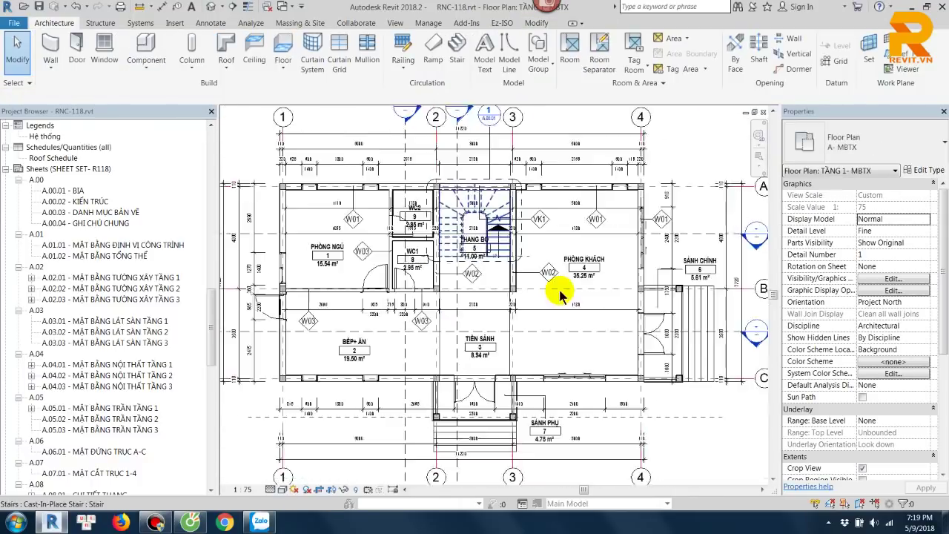
scroll(561, 290, "down", 1)
middle_click_drag(678, 353, 763, 374)
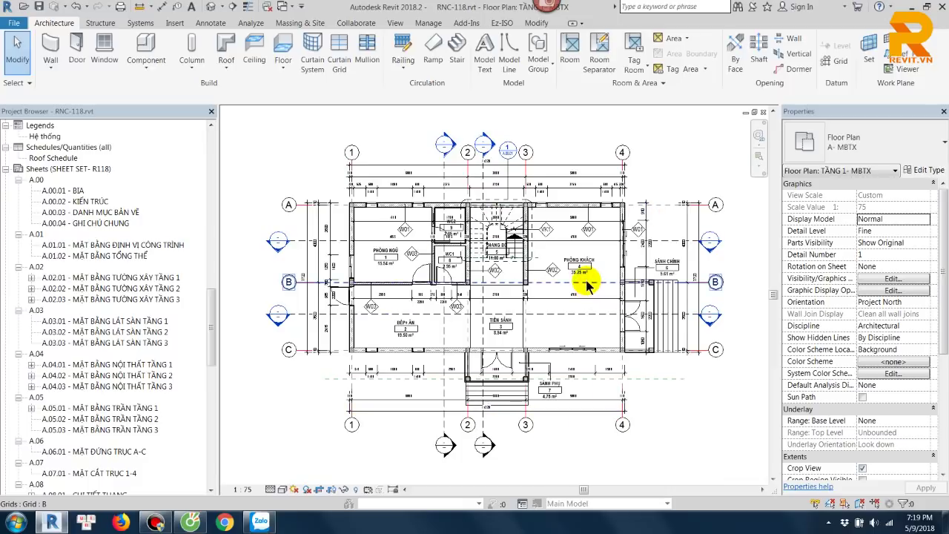
Step: Open sheet A.02.01 MẶT BẰNG TƯỜNG XÂY TẦNG 1 and zoom to fit
double_click(156, 279)
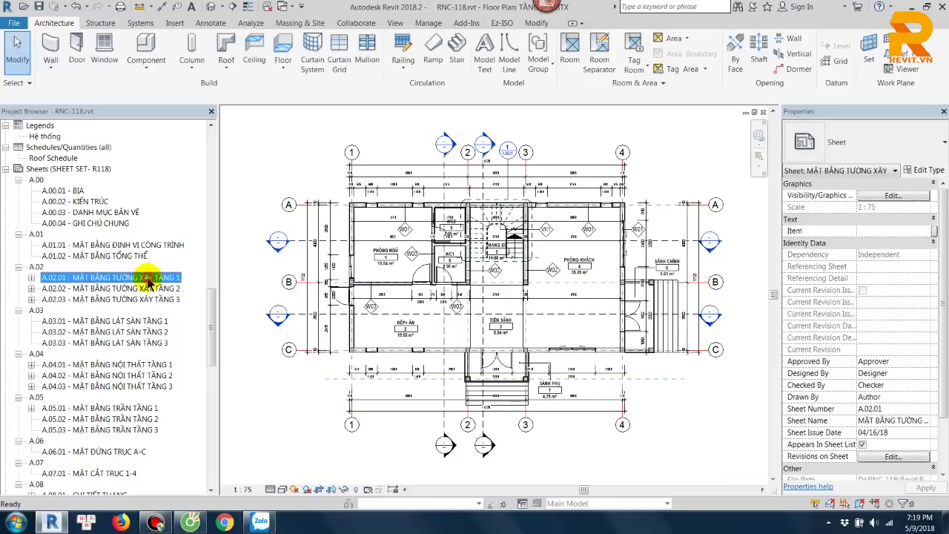
scroll(445, 281, "down", 3)
scroll(470, 244, "down", 2)
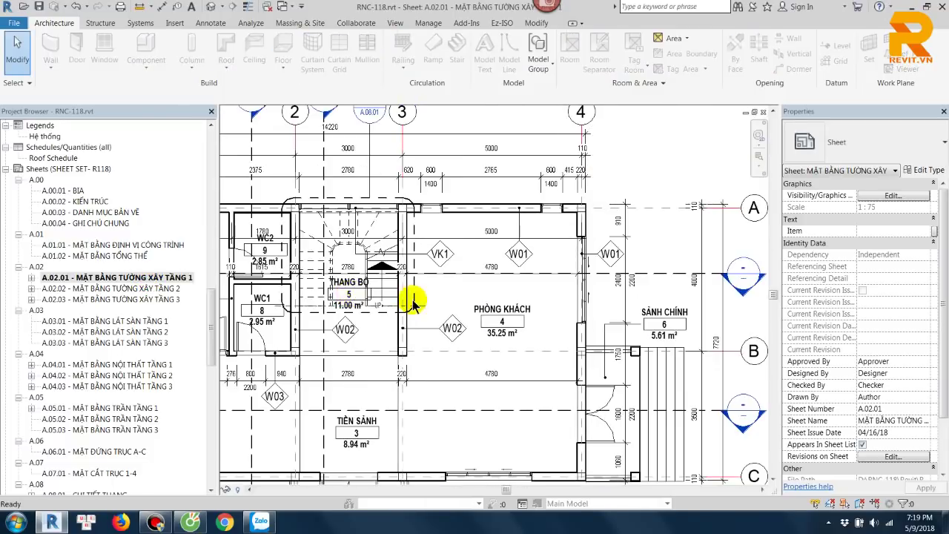
scroll(469, 300, "down", 2)
scroll(474, 297, "down", 2)
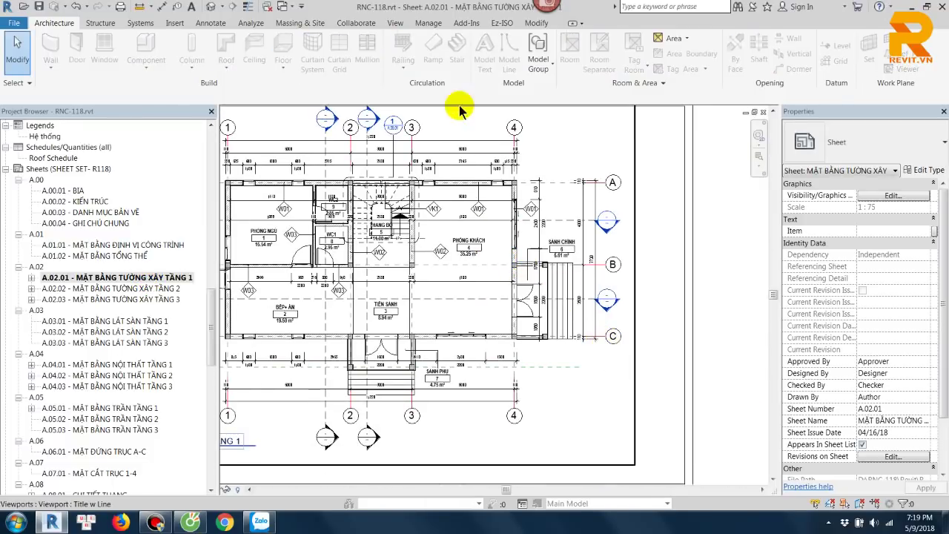
Step: Create a new Schedule/Quantities for the Rooms category, named Room Schedule
left_click(404, 23)
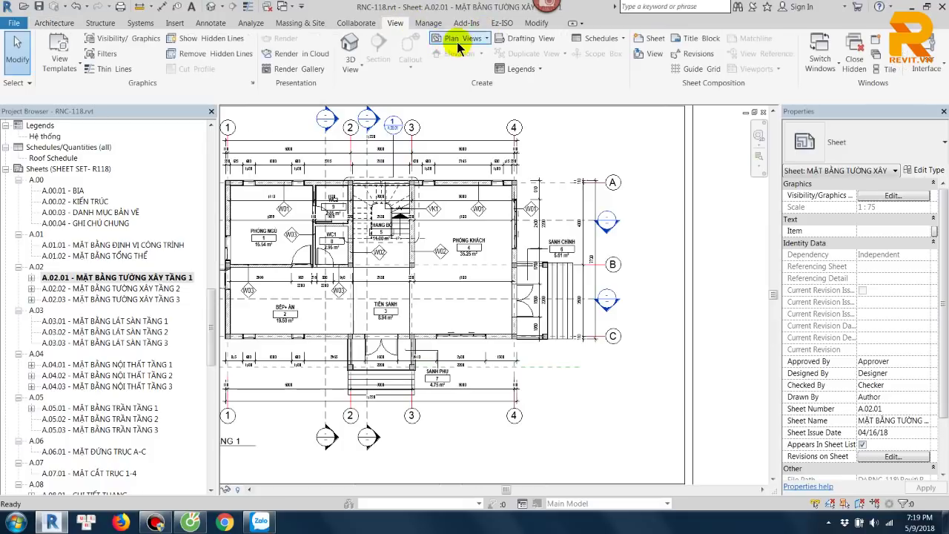
left_click(614, 38)
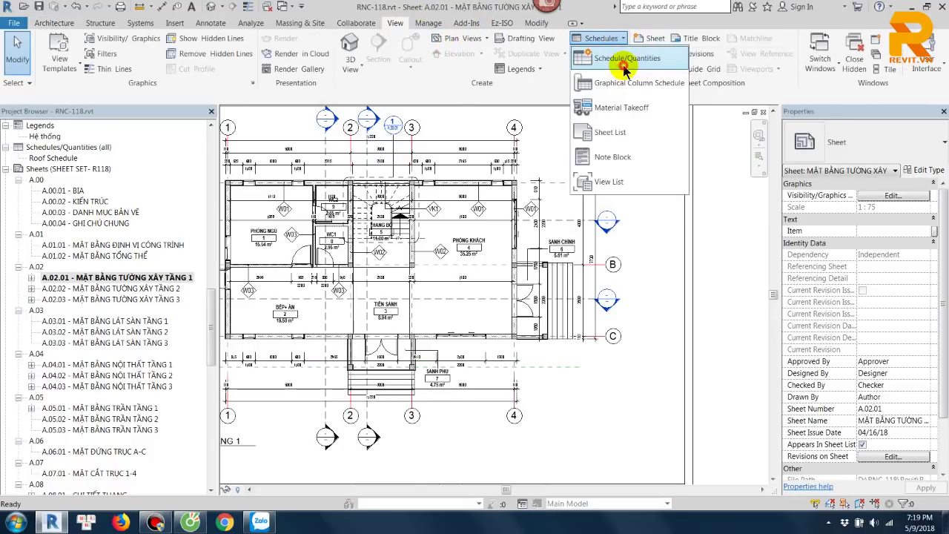
left_click(623, 64)
left_click(388, 244)
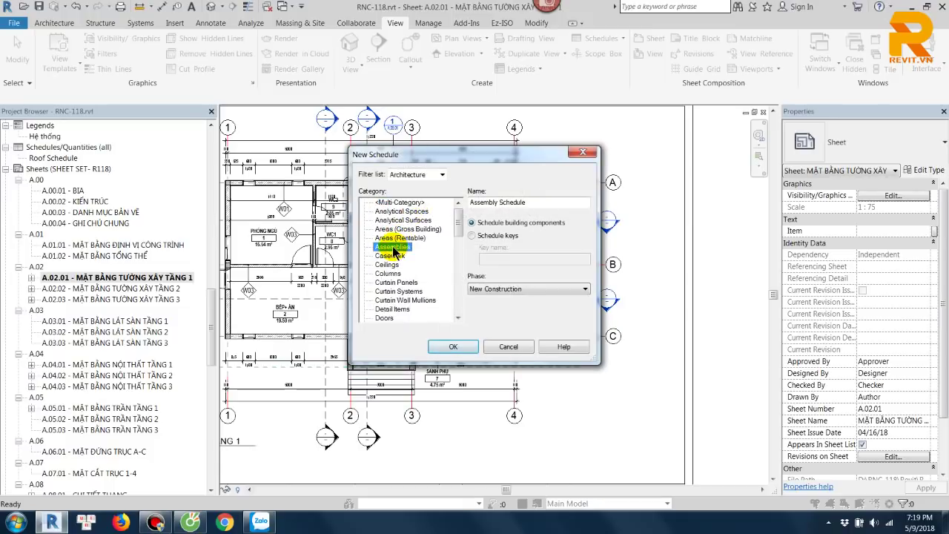
key("r")
left_click(385, 300)
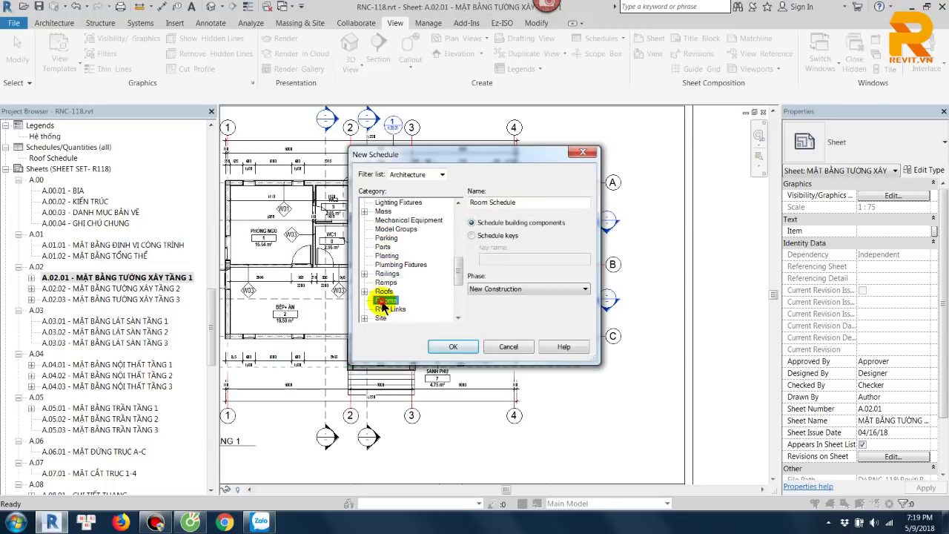
left_click(458, 349)
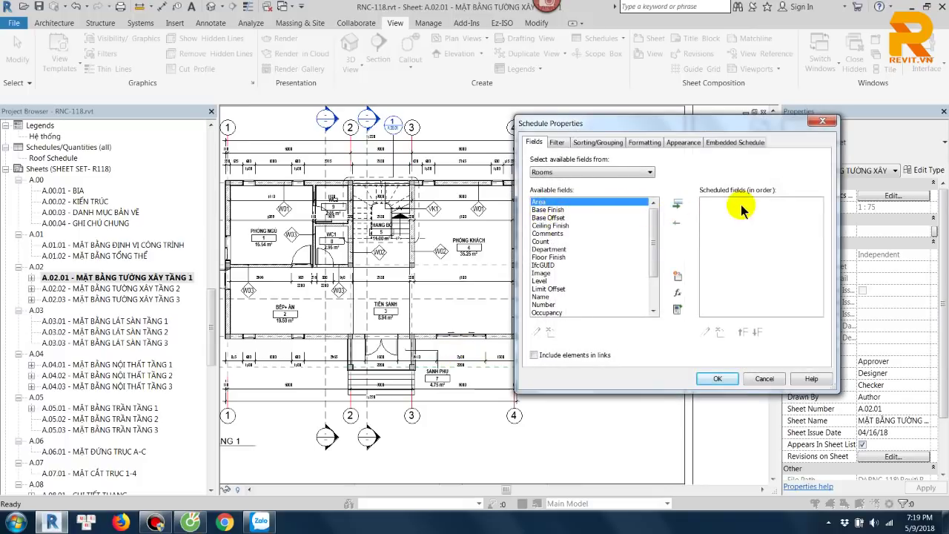
Step: Add Area, Base Finish, Ceiling Finish, Comments, Count, Department and Floor Finish to the scheduled fields
left_click(678, 204)
left_click(678, 206)
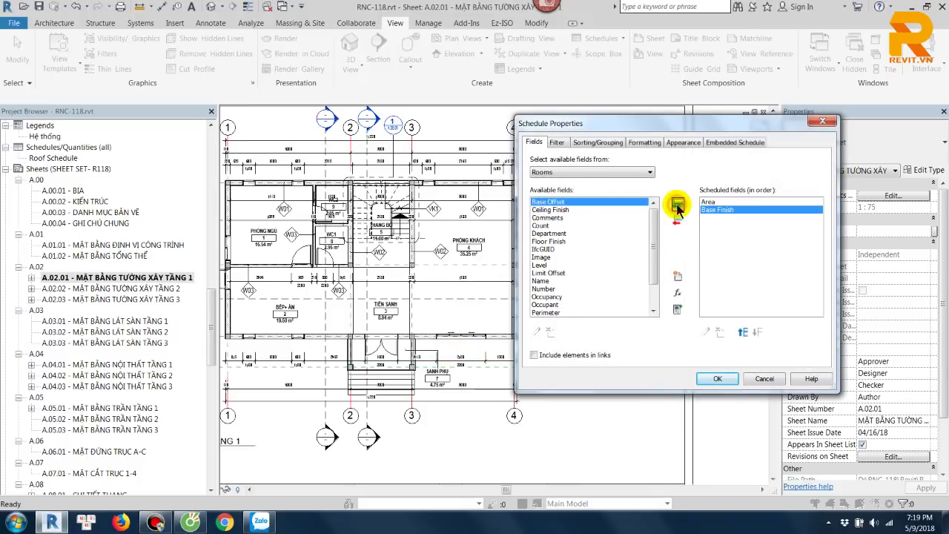
left_click(565, 210)
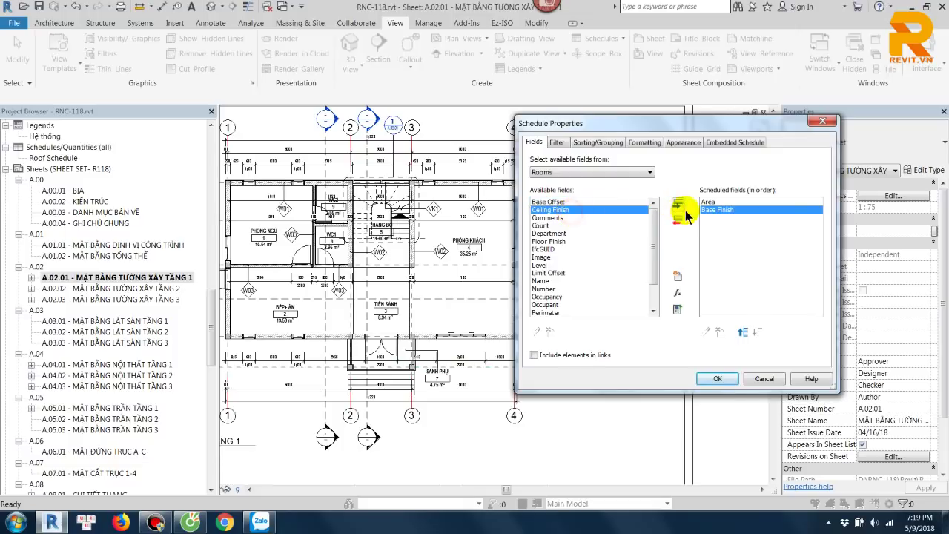
left_click(677, 205)
left_click(678, 205)
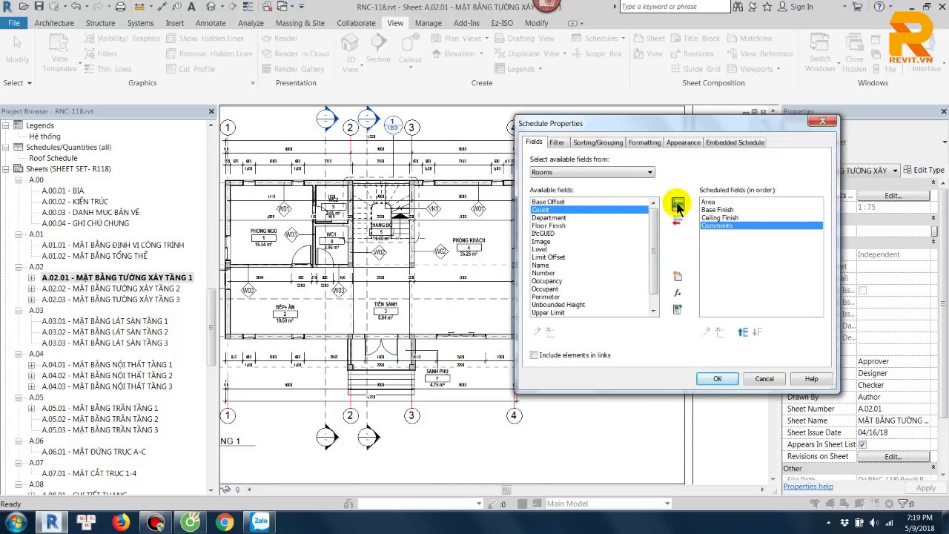
left_click(677, 206)
left_click(678, 205)
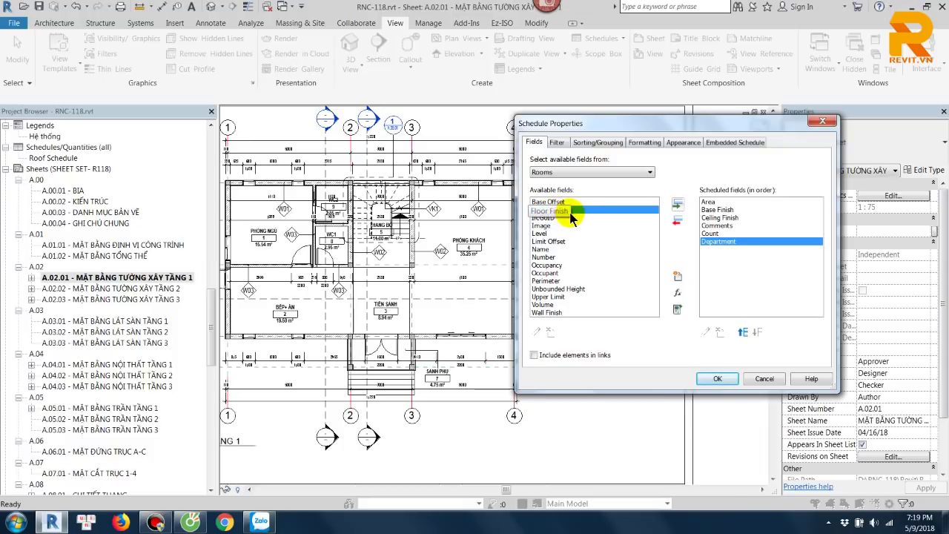
mouse_move(561, 210)
left_mouse_down()
mouse_move(637, 217)
mouse_move(692, 241)
left_mouse_up()
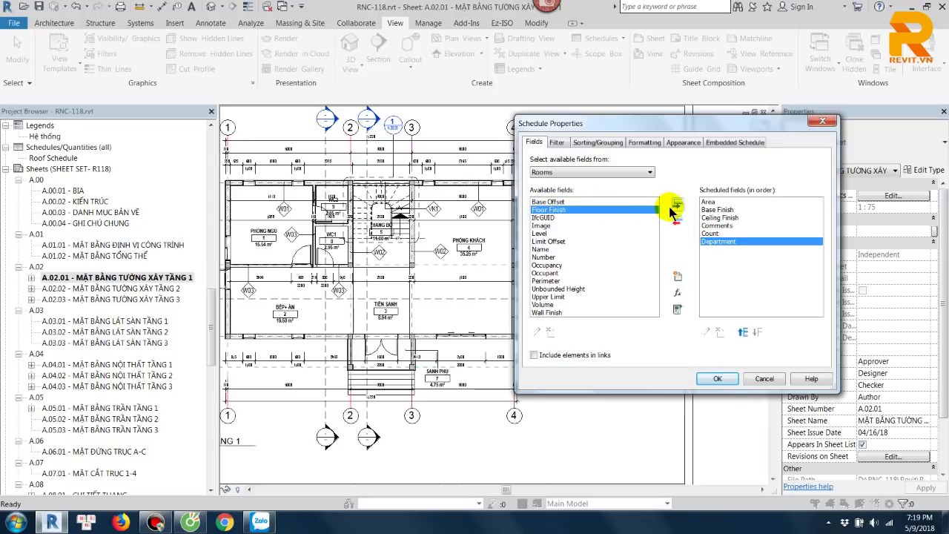
left_click(677, 206)
Step: Add Image, Level, Name, Number and Wall Finish to the scheduled fields
left_click(540, 217)
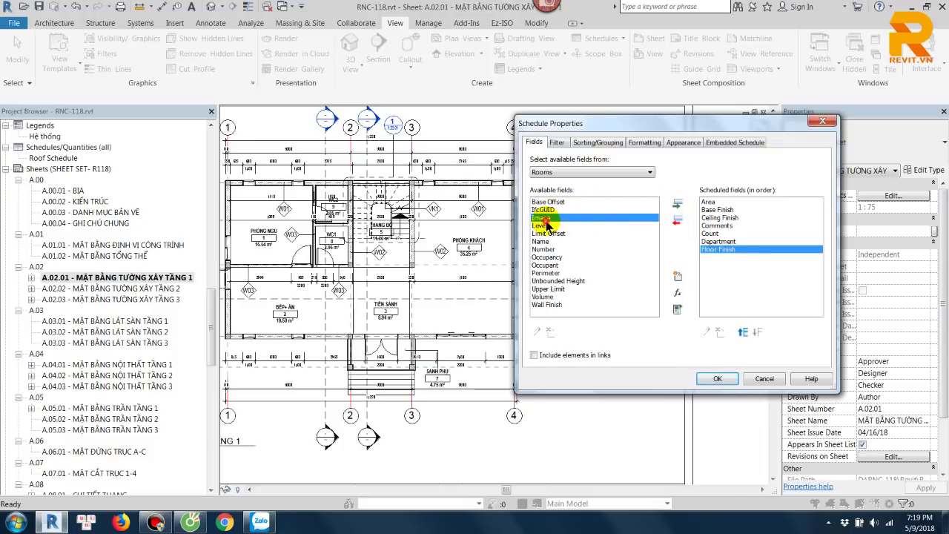
left_click(677, 207)
left_click(677, 206)
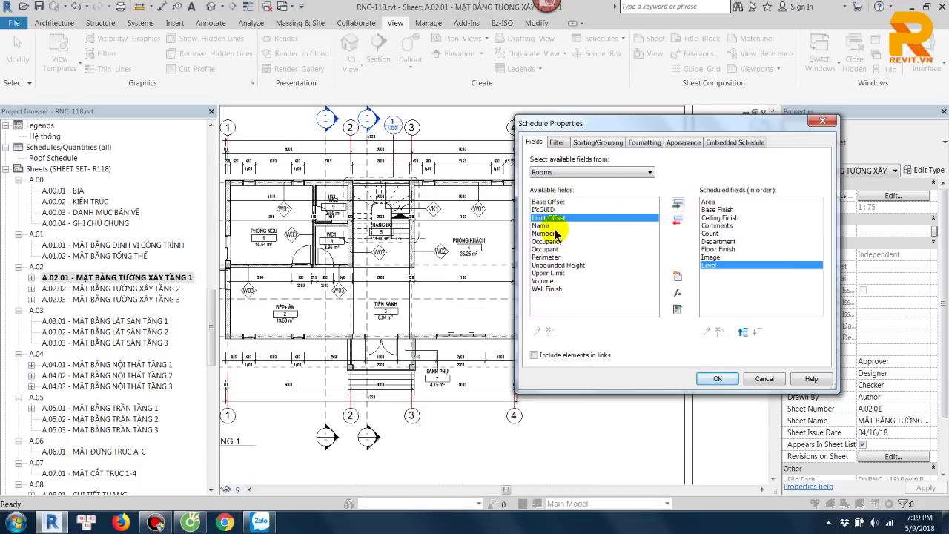
left_click(540, 225)
left_click(677, 206)
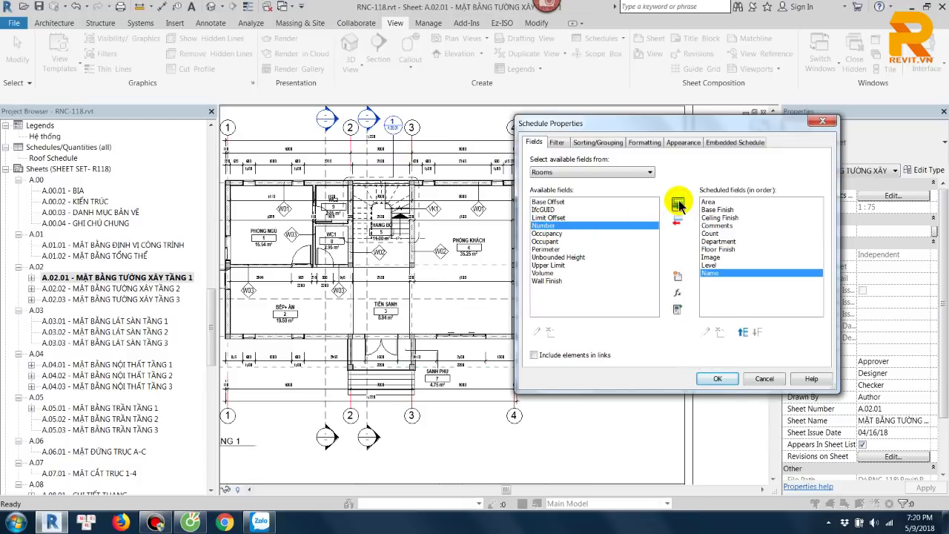
left_click(677, 206)
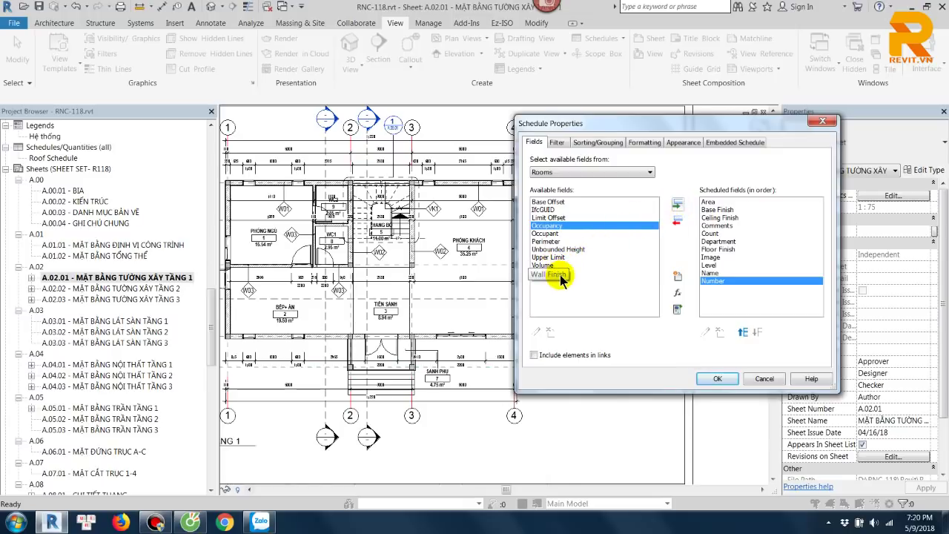
left_click(548, 273)
left_click(677, 206)
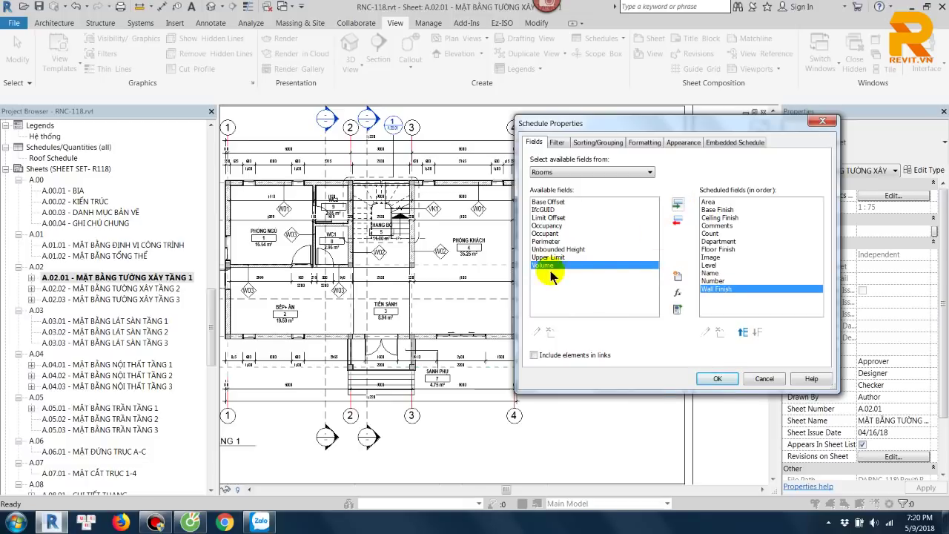
Step: Move the Level field to the top of the schedule field order
left_click(710, 265)
left_click(744, 333)
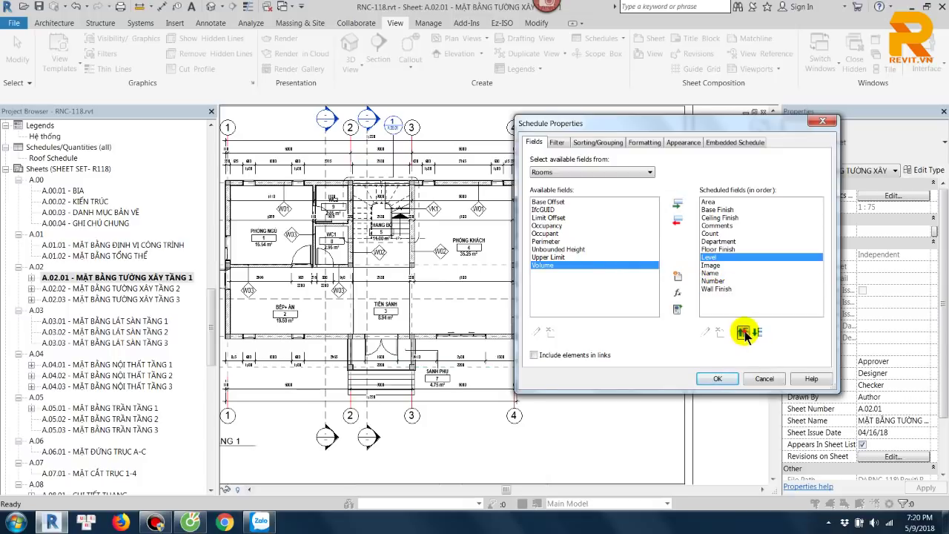
left_click(744, 332)
left_click(744, 332)
left_click(743, 333)
left_click(744, 333)
left_click(743, 333)
left_click(744, 333)
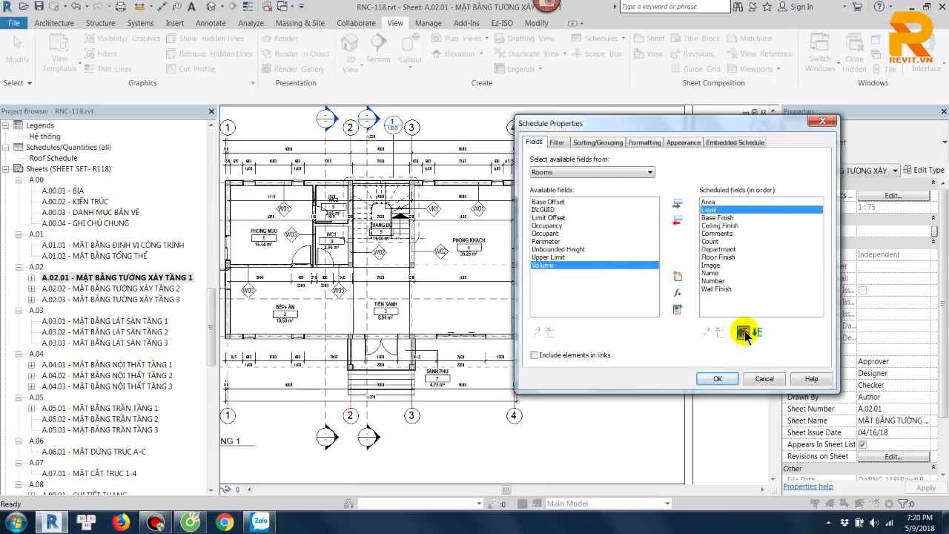
left_click(744, 333)
left_click(711, 273)
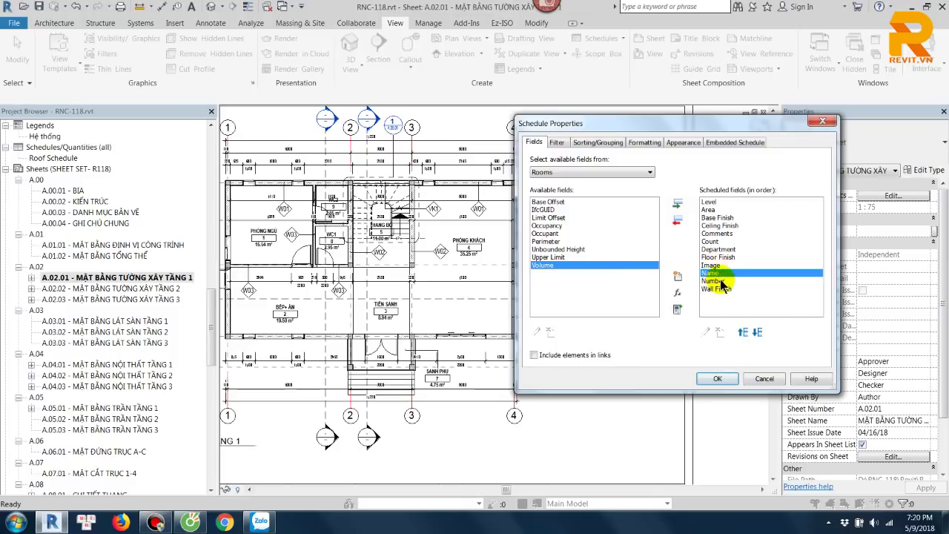
Step: Move the Number field up to sit right after Level
left_click(713, 280)
left_click(744, 333)
left_click(743, 333)
left_click(742, 333)
left_click(742, 333)
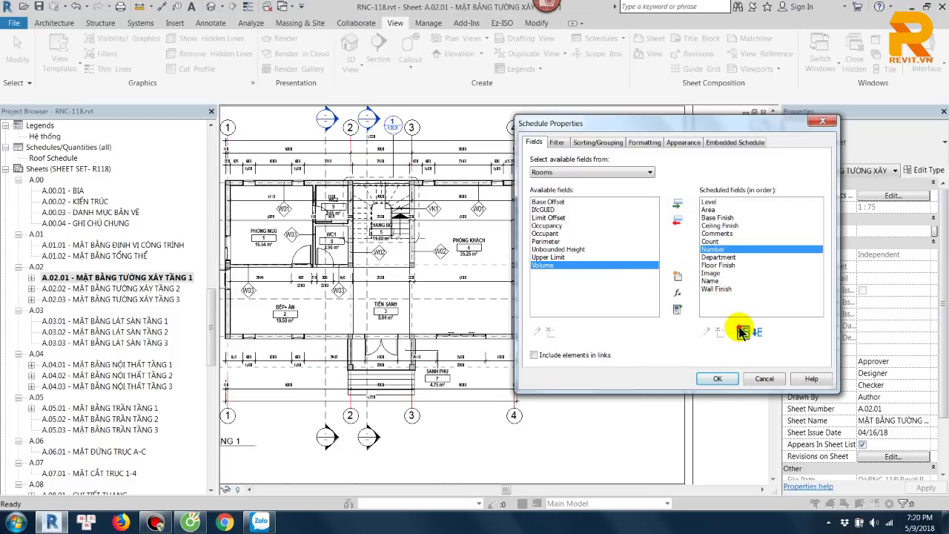
left_click(742, 333)
left_click(742, 333)
left_click(742, 333)
left_click(742, 333)
left_click(742, 333)
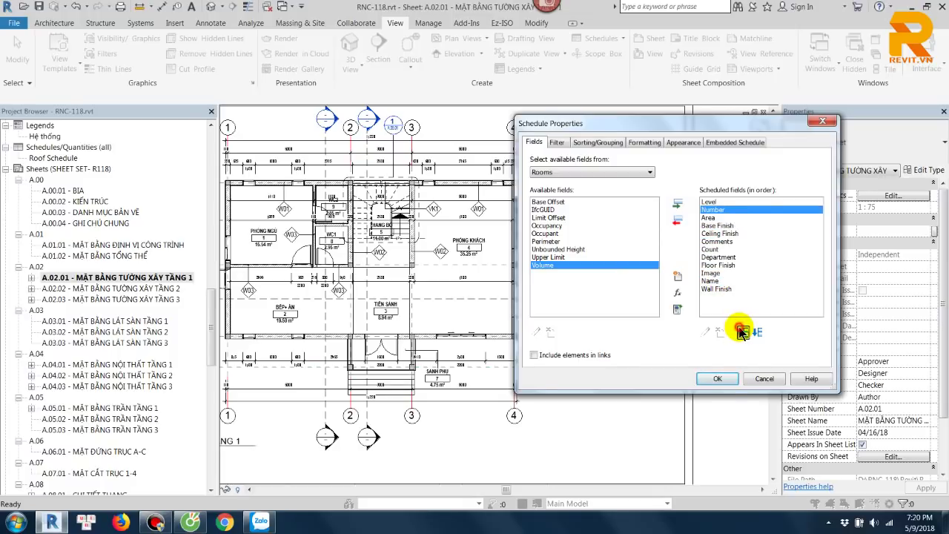
left_click(742, 333)
Step: Move the Name field up just below Level and Number
left_click(712, 281)
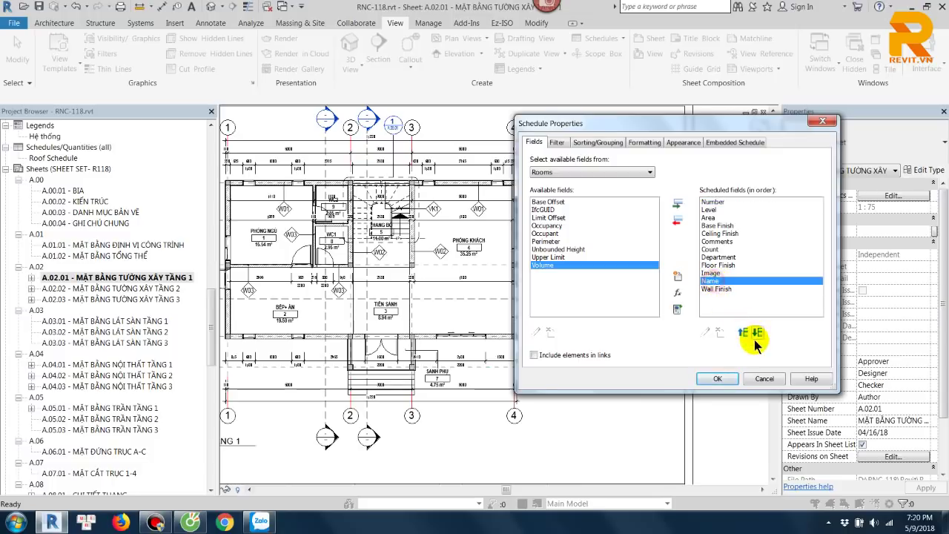
left_click(742, 333)
left_click(743, 333)
left_click(743, 332)
left_click(743, 333)
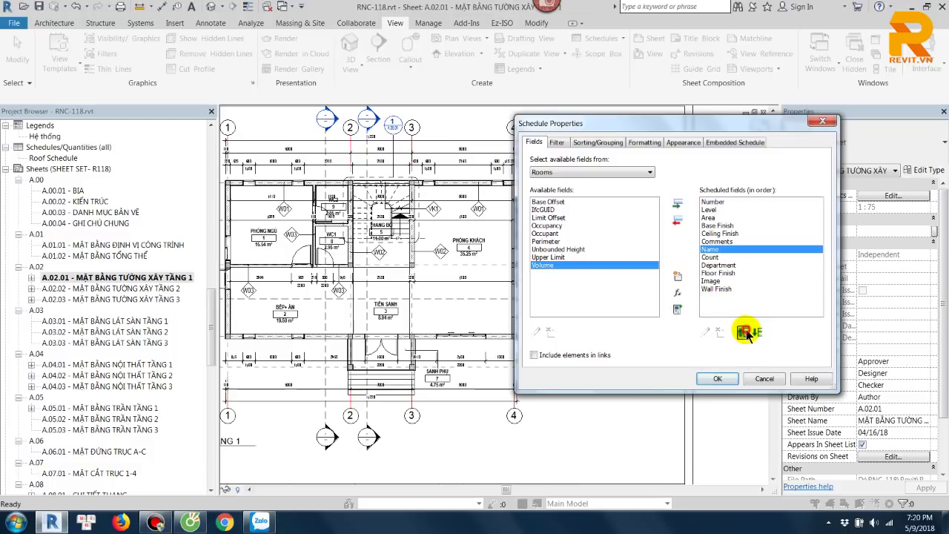
left_click(743, 333)
left_click(742, 333)
left_click(743, 333)
left_click(742, 332)
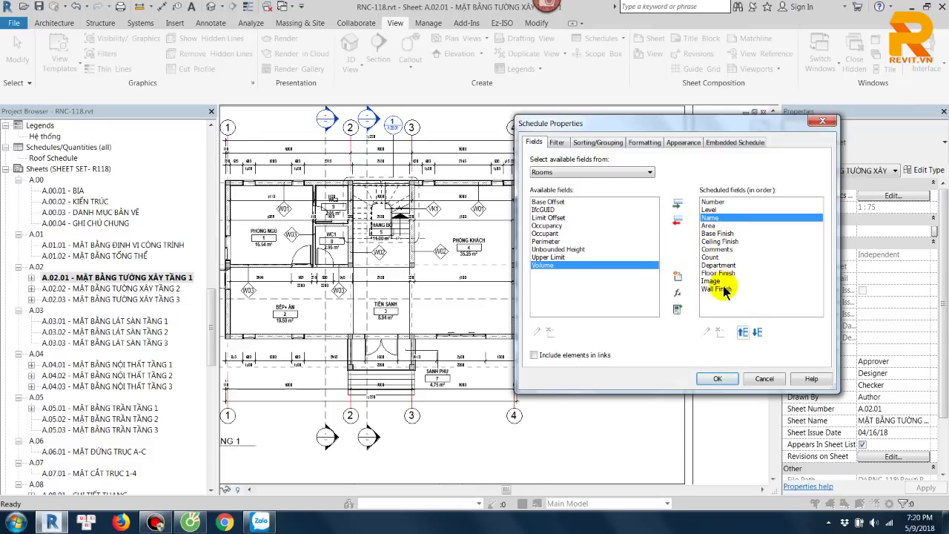
Step: Place Wall Finish then Count near the end, restore Level to the top, and apply
left_click(718, 289)
left_click(743, 333)
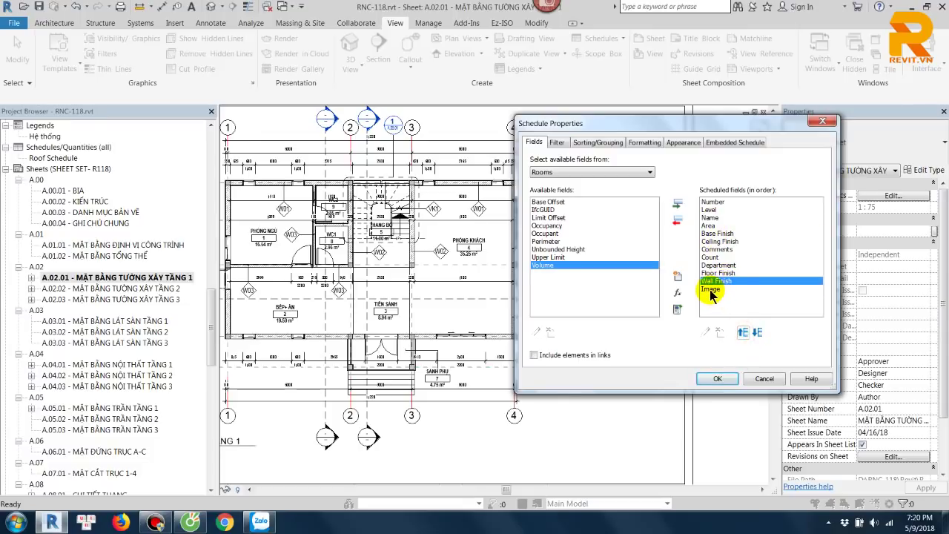
left_click(713, 288)
left_click(724, 257)
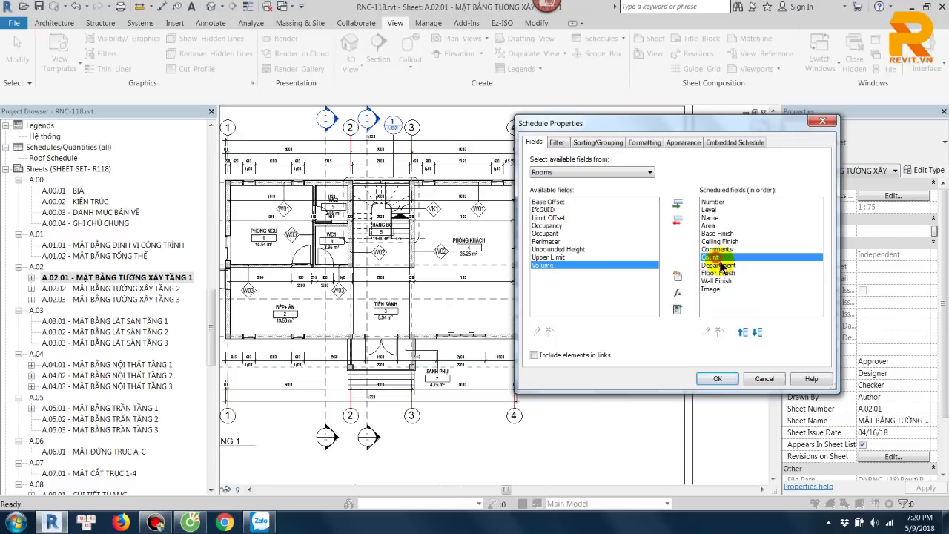
left_click(742, 333)
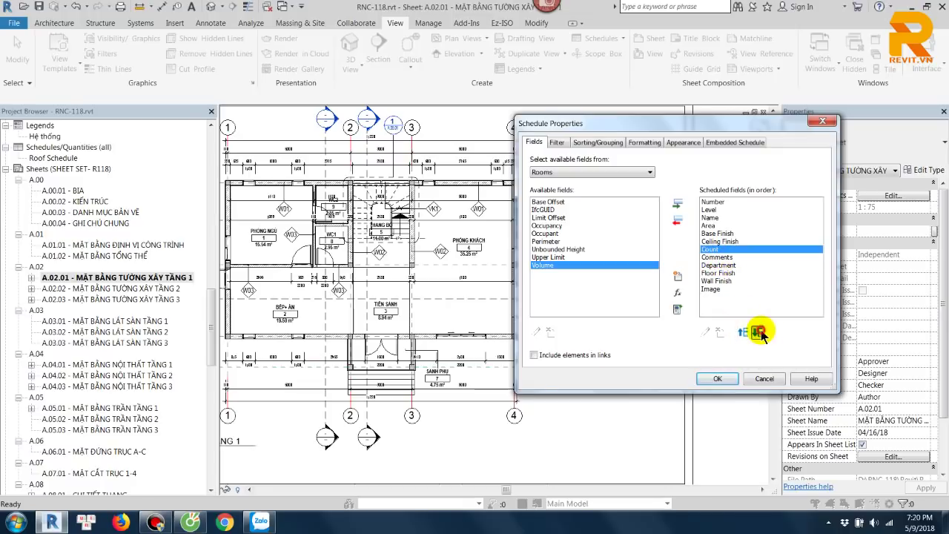
left_click(758, 331)
left_click(757, 331)
left_click(759, 332)
left_click(759, 332)
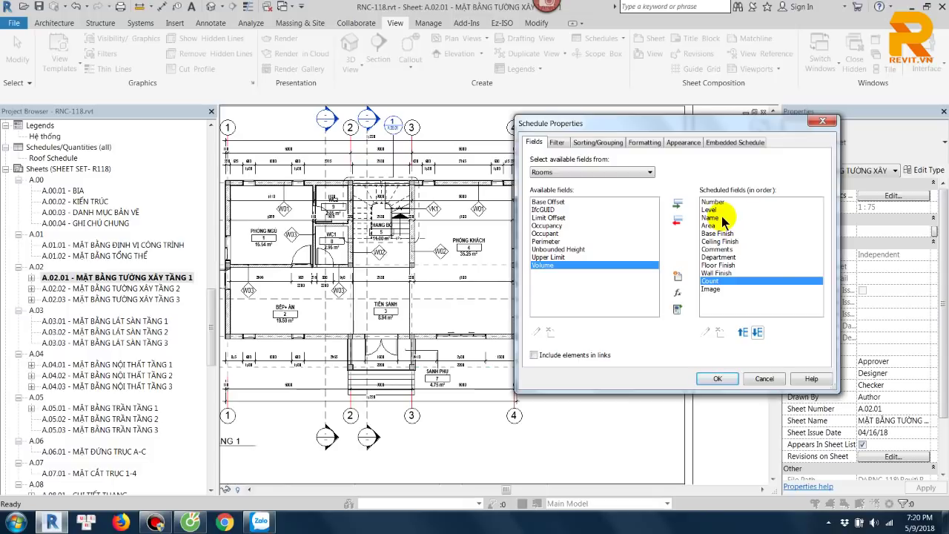
left_click(710, 209)
left_click(742, 332)
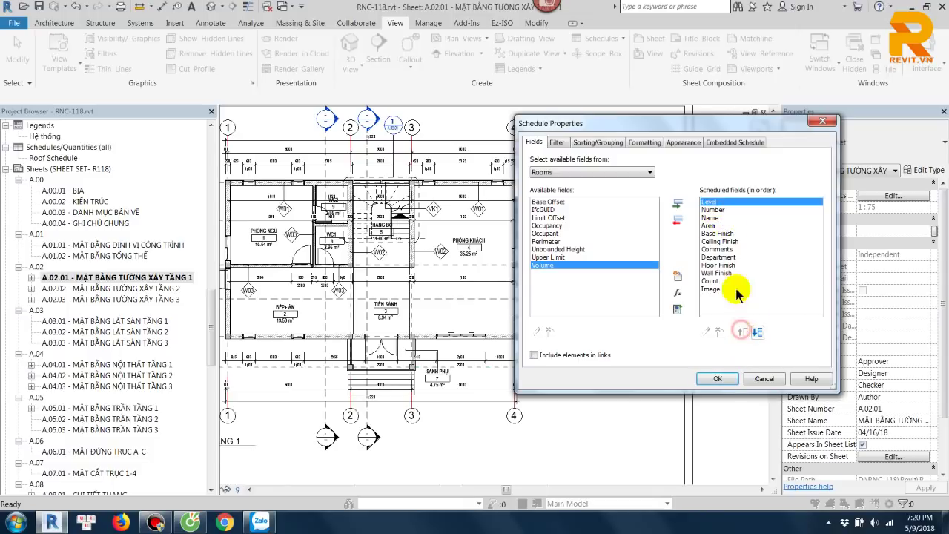
left_click(716, 378)
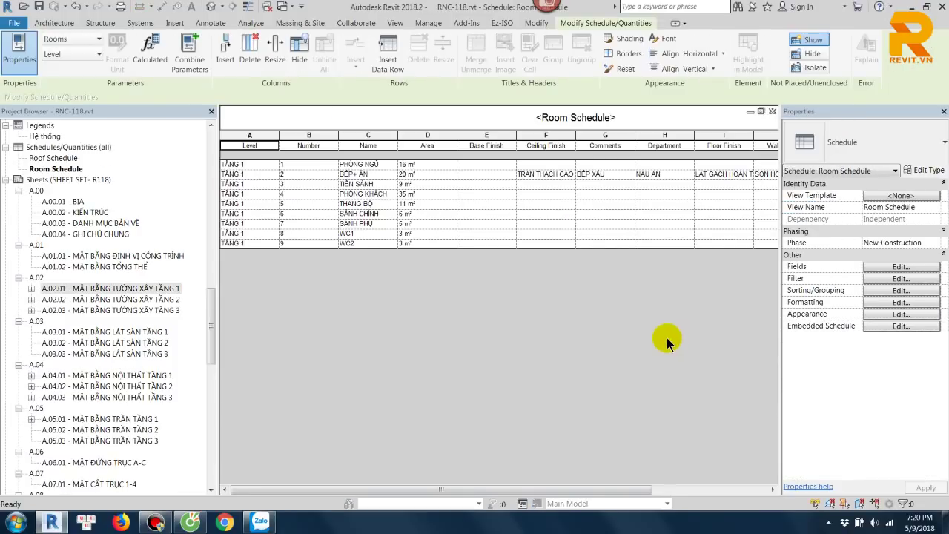
Step: Retitle the Level, Number and Name headers as TẦNG, SỐ PHÒNG and TÊN PHÒNG
mouse_move(343, 490)
left_mouse_down()
mouse_move(501, 491)
mouse_move(310, 491)
left_mouse_up()
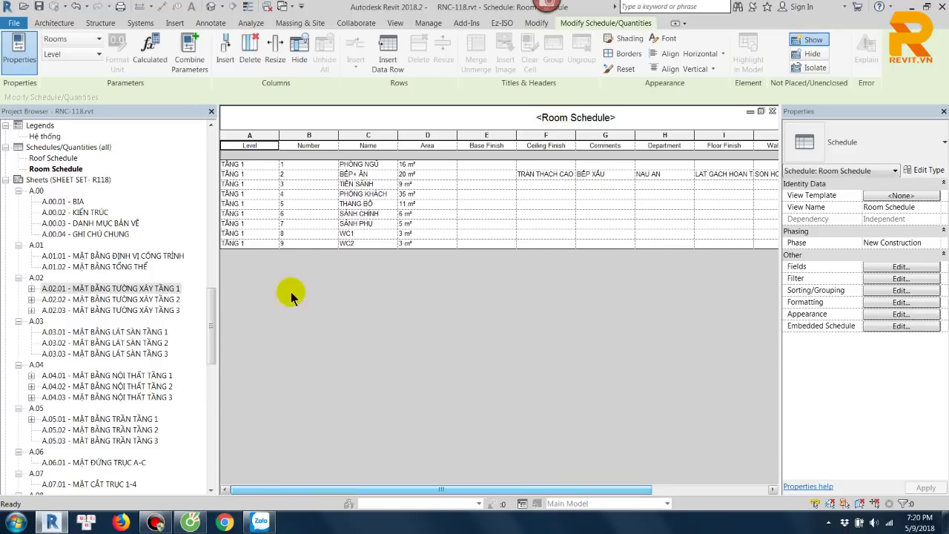
double_click(264, 146)
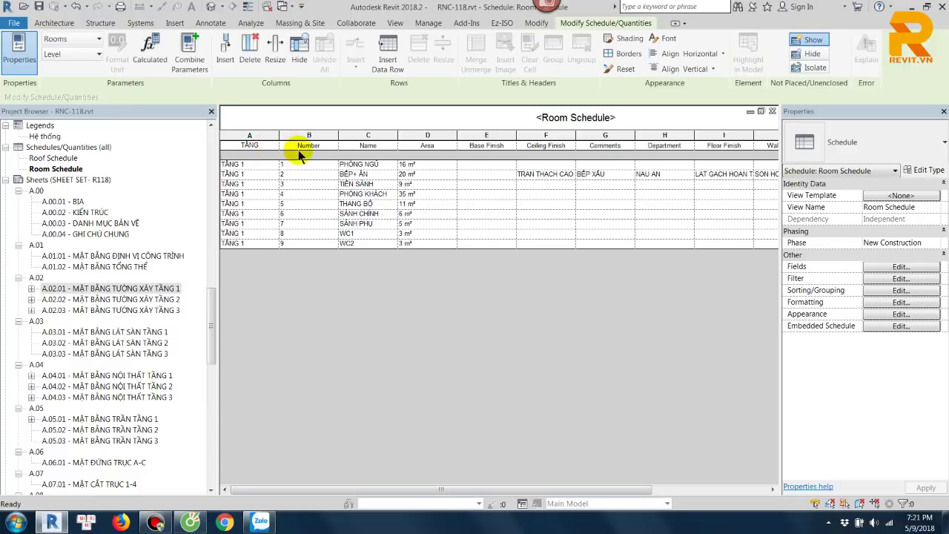
double_click(324, 145)
type("SỐ PHONG")
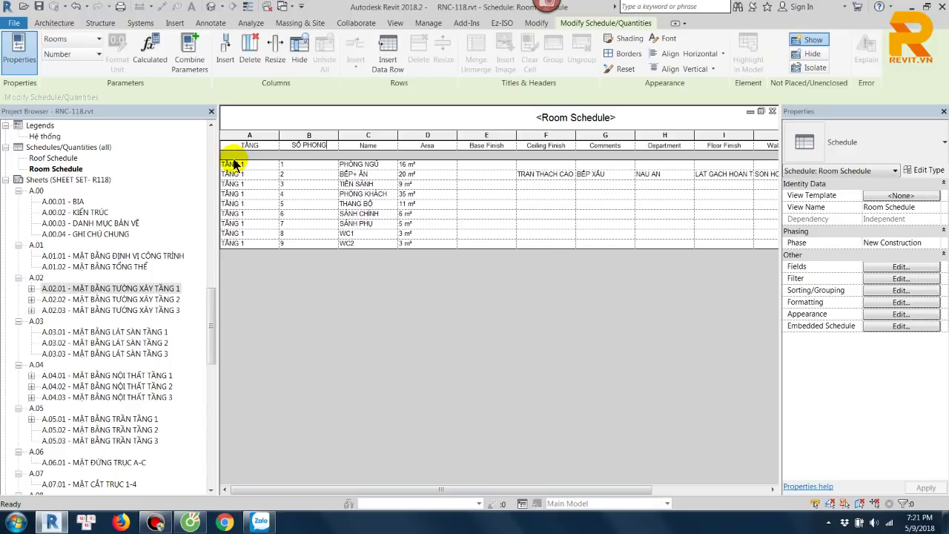
double_click(365, 145)
type("TÊN PHÒNG")
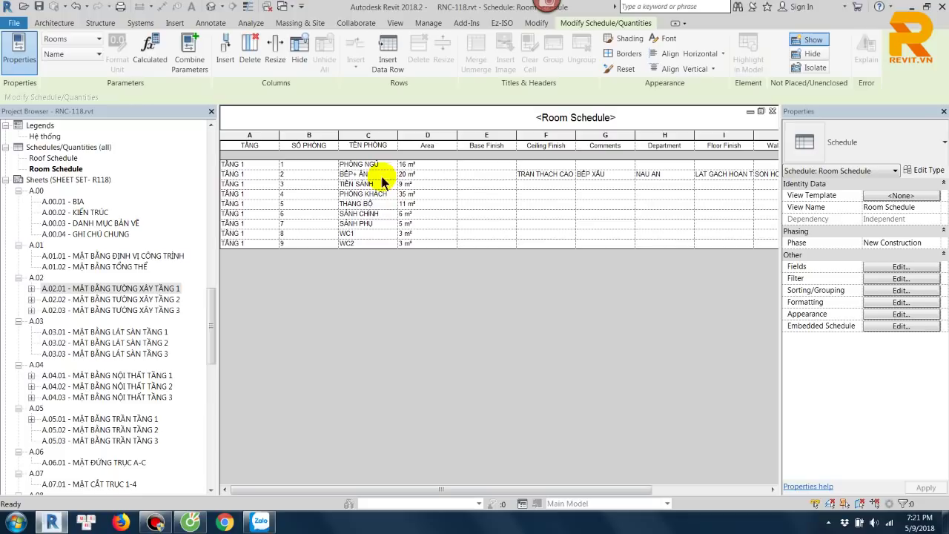
left_click(362, 203)
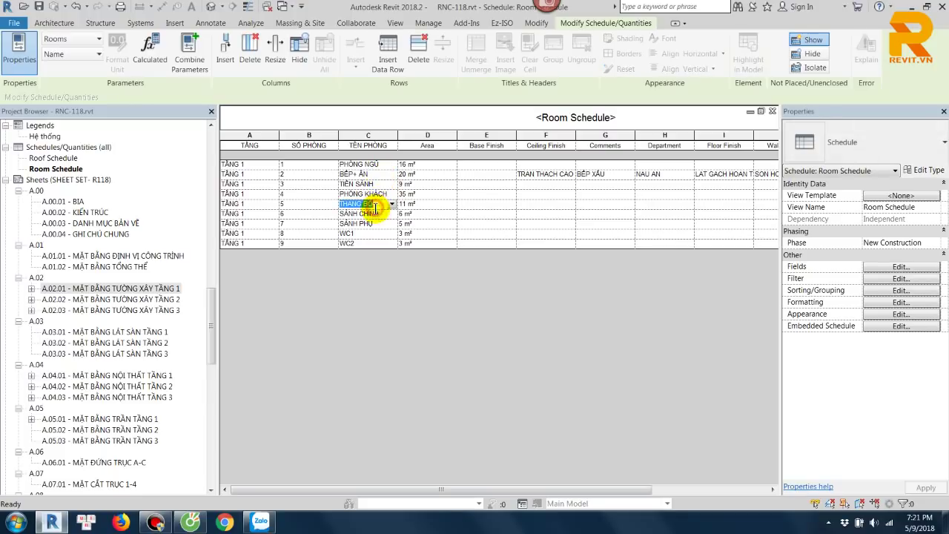
Step: Select the WC2 room row and scroll the schedule sideways
left_click(381, 243)
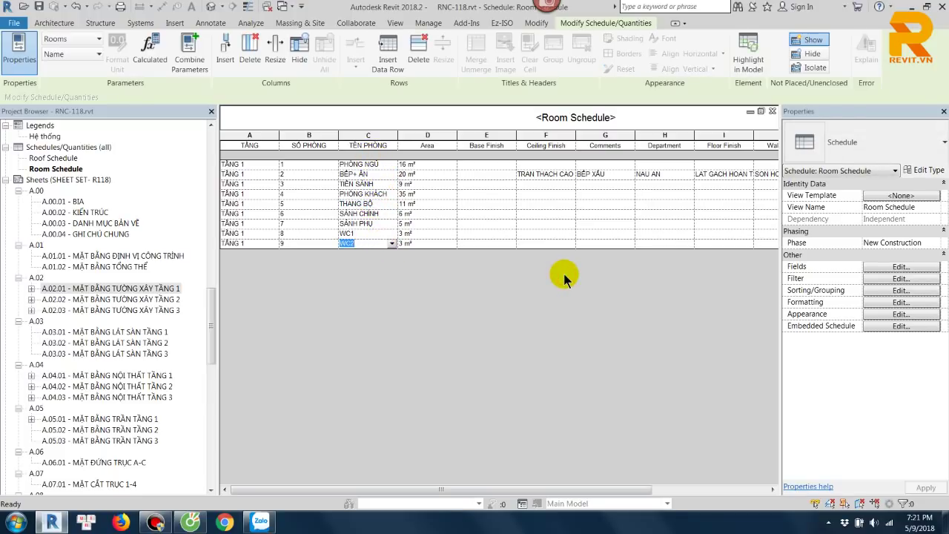
left_click_drag(424, 490, 551, 476)
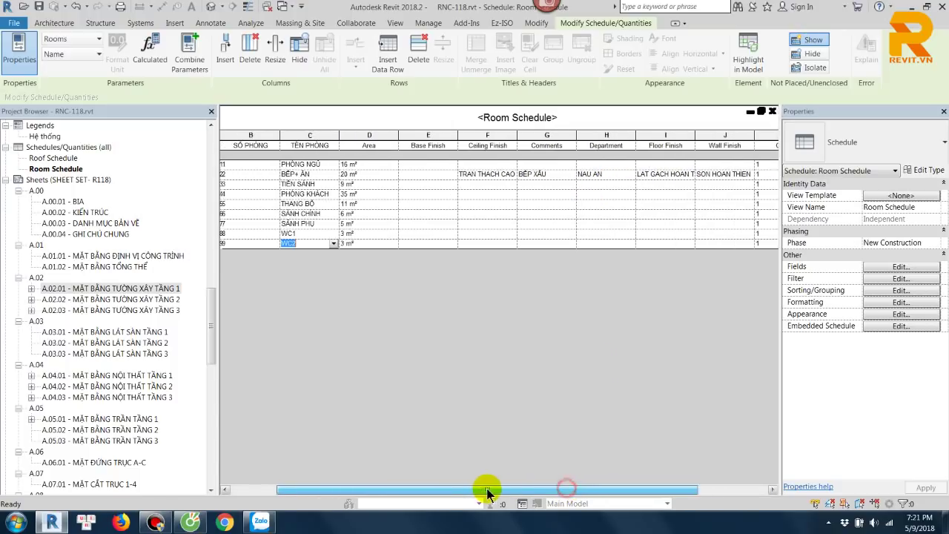
left_click_drag(570, 483, 454, 487)
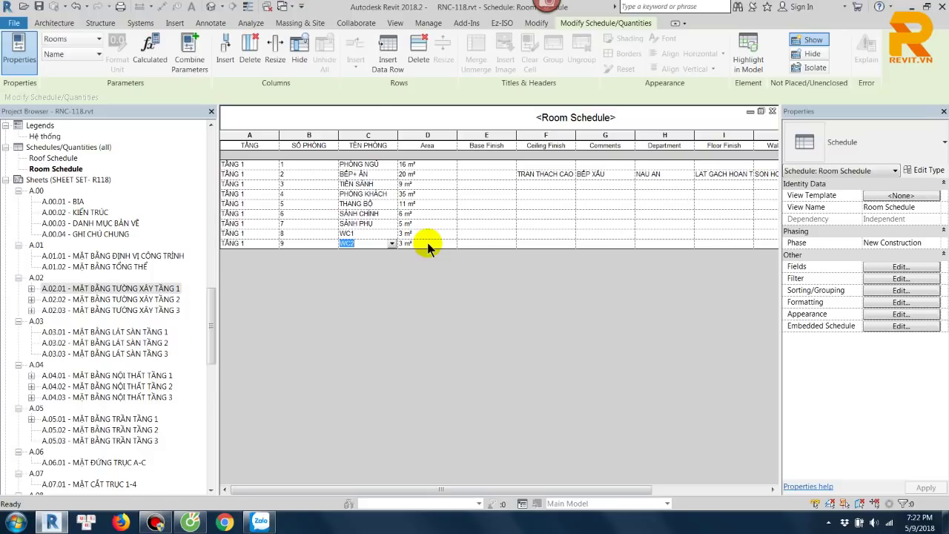
Step: Open the ground-floor sheet A.02.01 and select the PHÒNG KHÁCH room tag
double_click(163, 289)
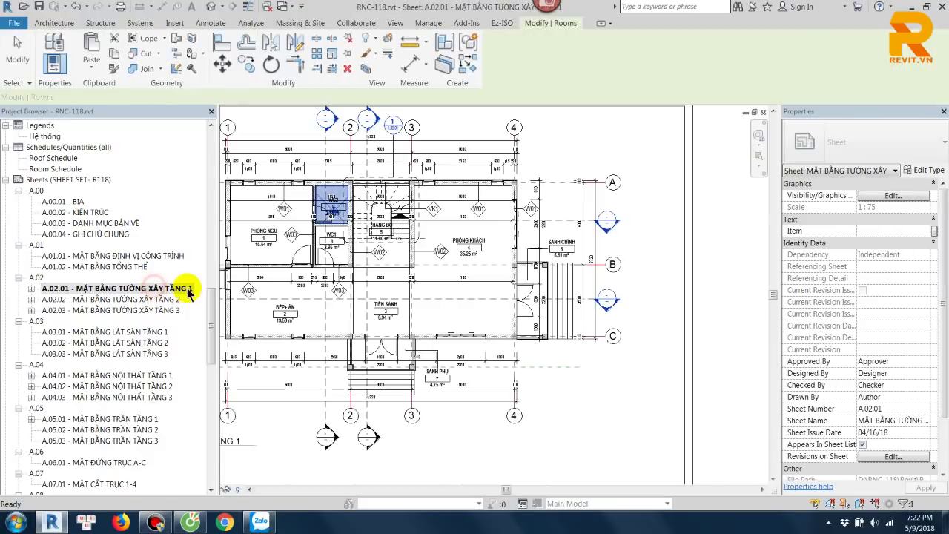
scroll(415, 238, "up", 2)
scroll(445, 245, "up", 2)
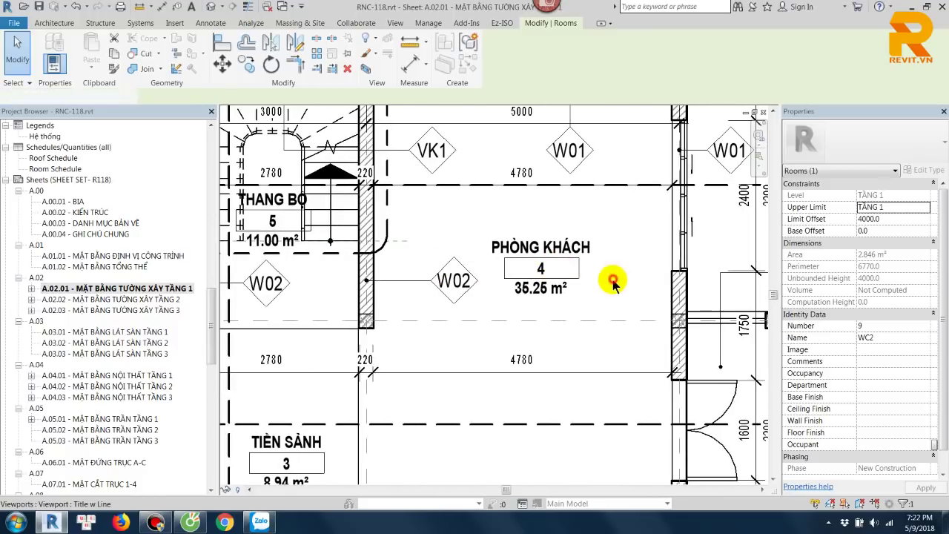
left_click(612, 281)
left_click(583, 268)
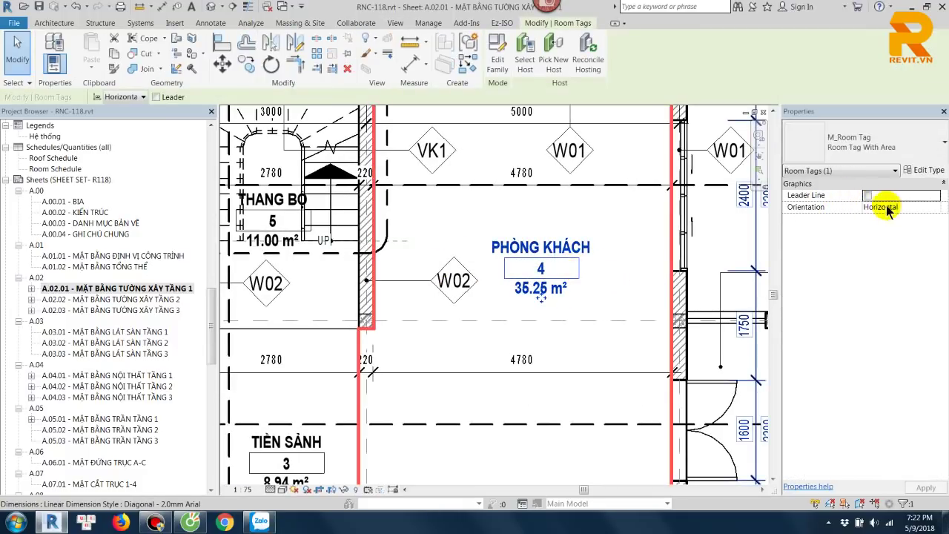
Step: Turn off Show Name and Show Area in the room tag type so tags show numbers only
left_click(924, 169)
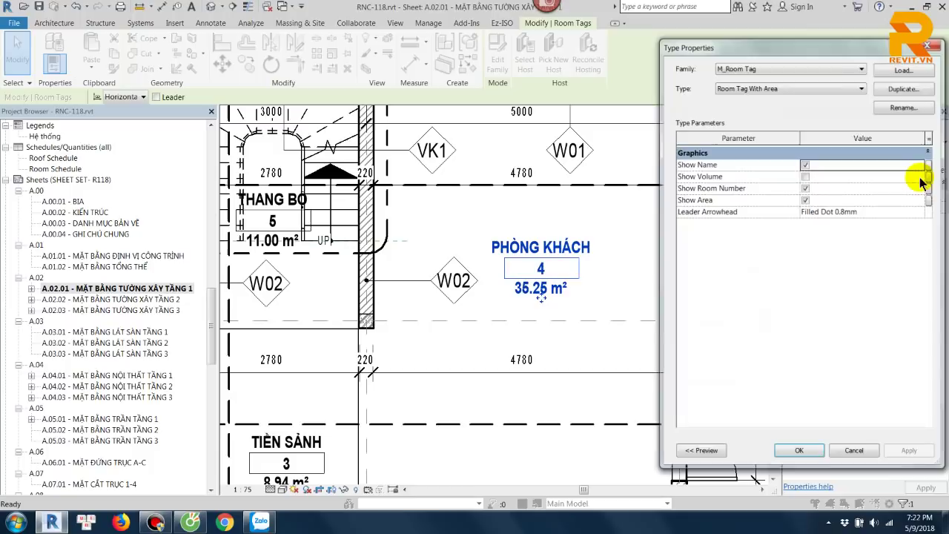
left_click(805, 164)
left_click(805, 199)
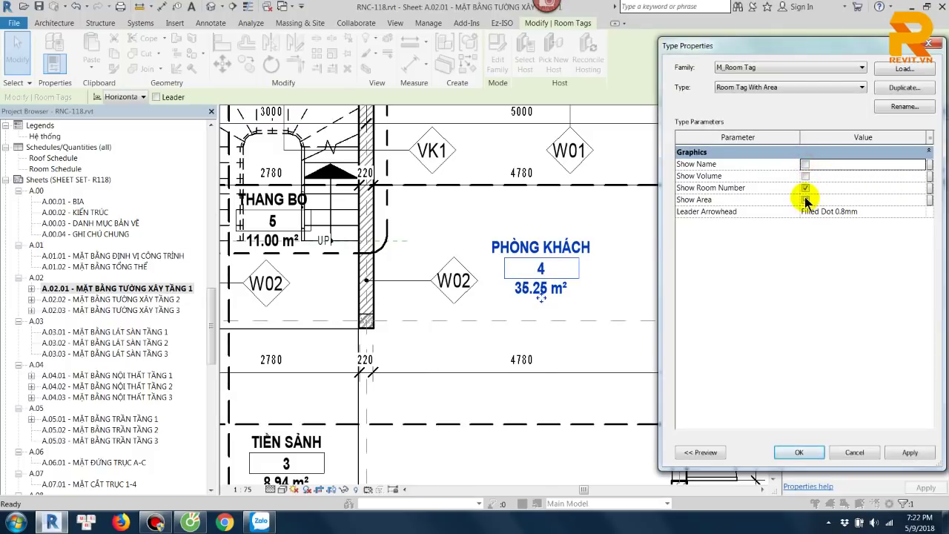
left_click(805, 200)
left_click(796, 454)
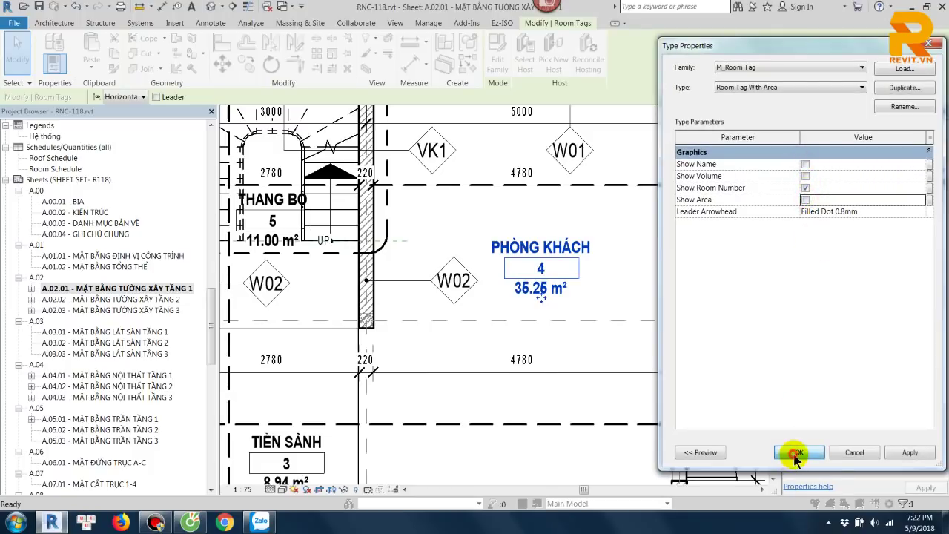
left_click(608, 270)
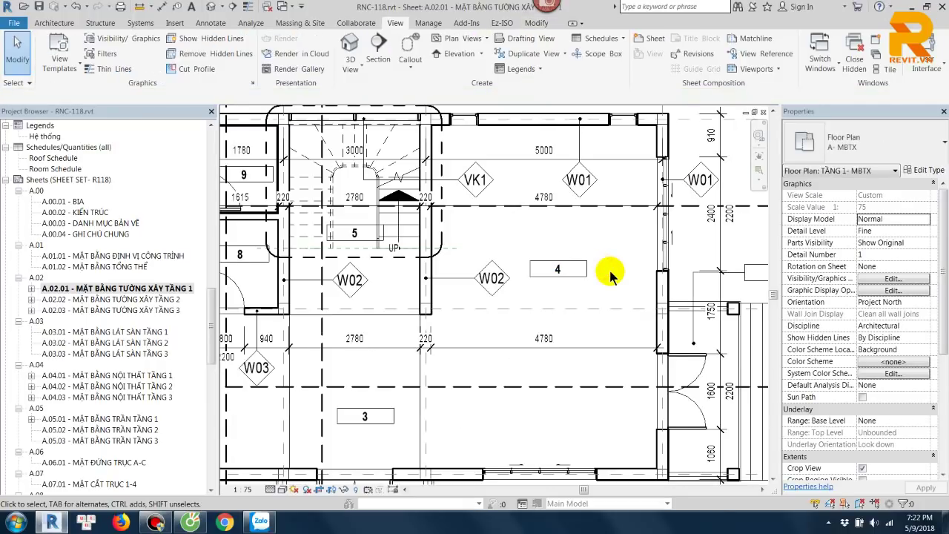
middle_click_drag(610, 276, 595, 271)
scroll(596, 272, "down", 2)
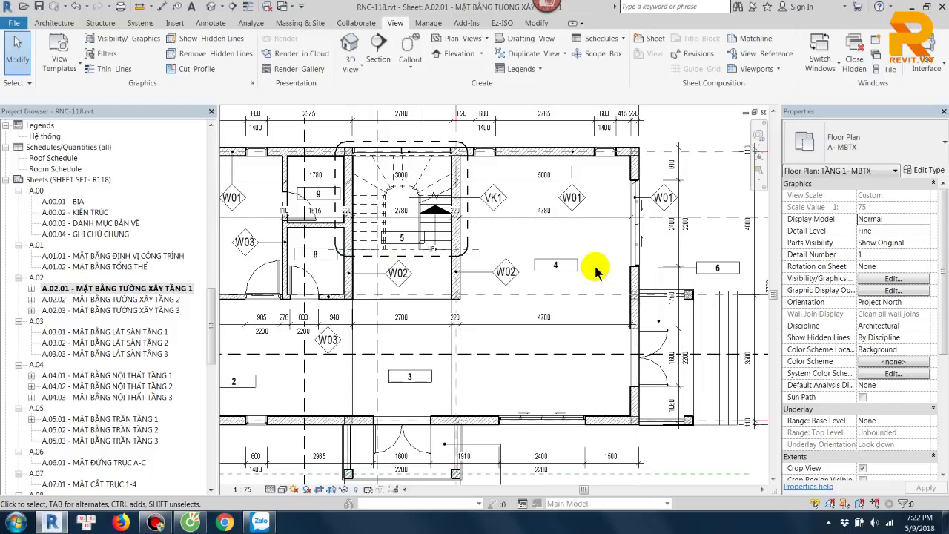
scroll(575, 278, "down", 3)
scroll(430, 230, "up", 3)
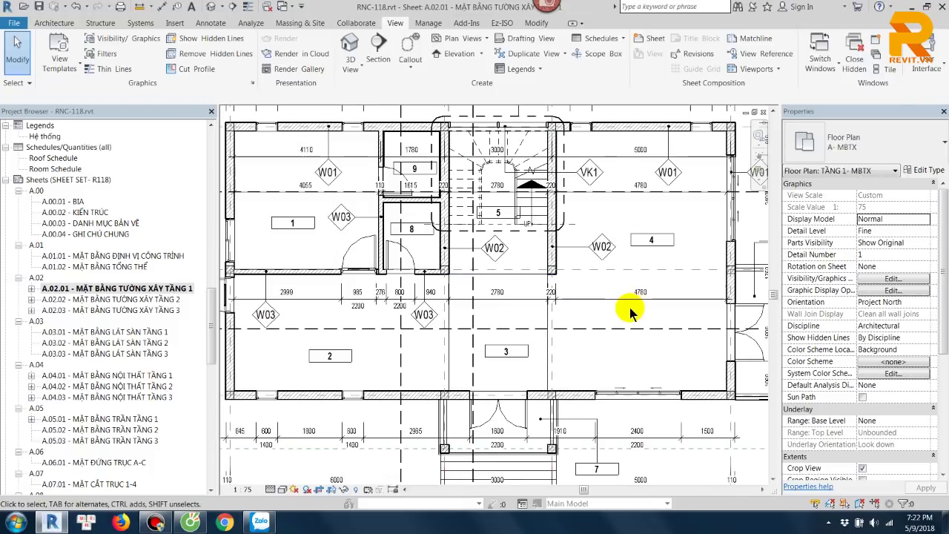
Step: Turn Show Name and Show Area back on for the room tag type and view the whole plan
left_click(652, 246)
left_click(922, 170)
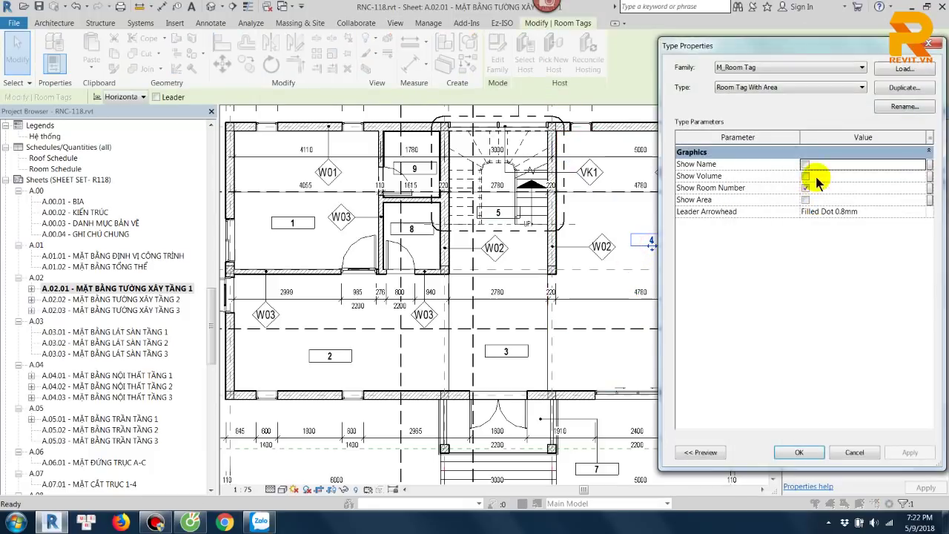
left_click(805, 164)
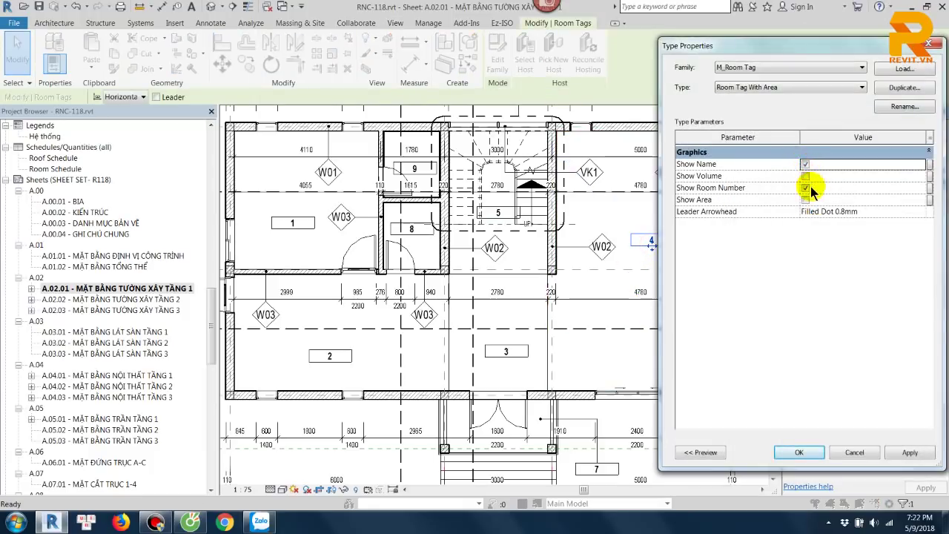
left_click(805, 199)
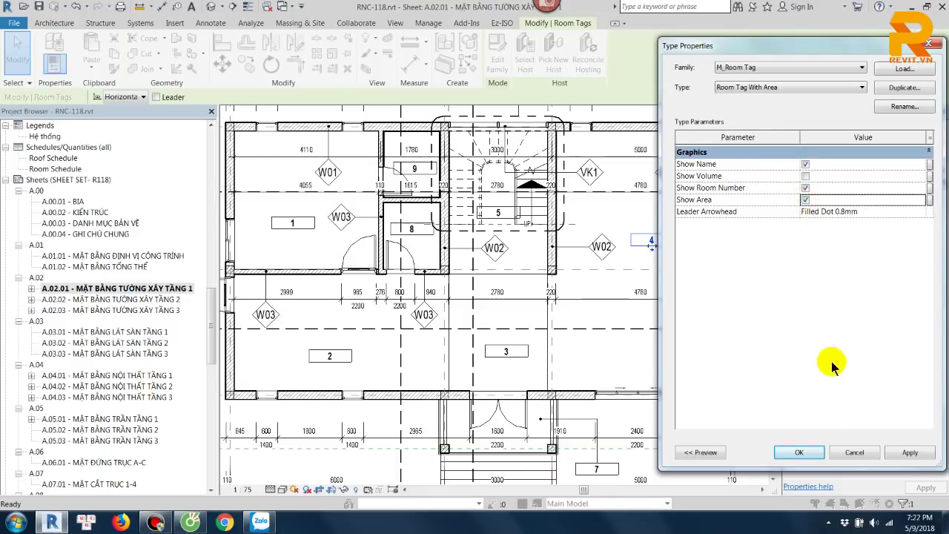
left_click(798, 452)
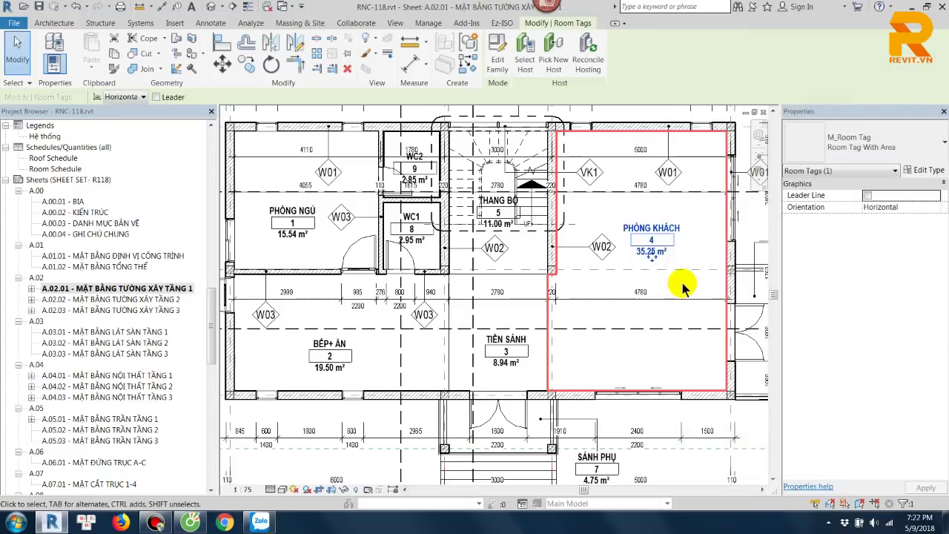
scroll(726, 237, "down", 1)
middle_click_drag(727, 237, 602, 291)
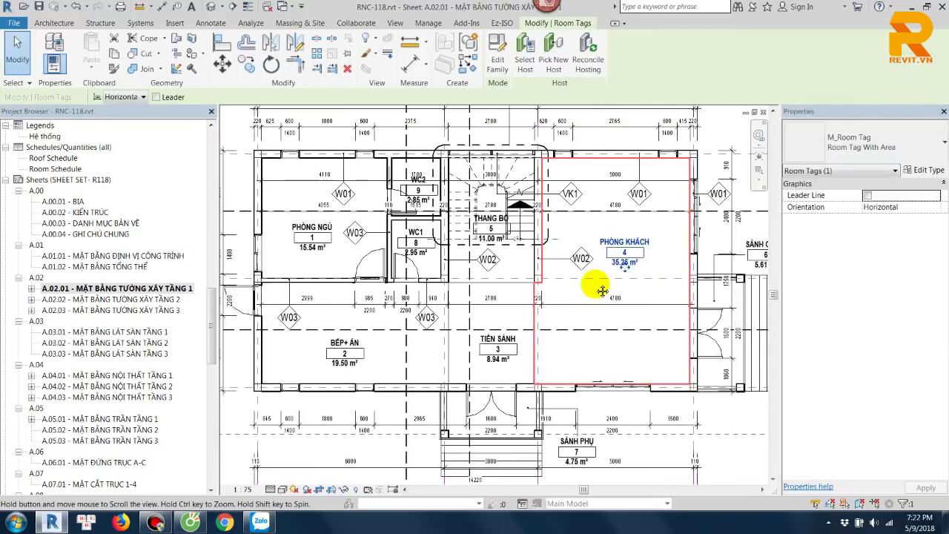
scroll(667, 185, "down", 2)
key("Escape")
middle_click_drag(673, 212, 674, 211)
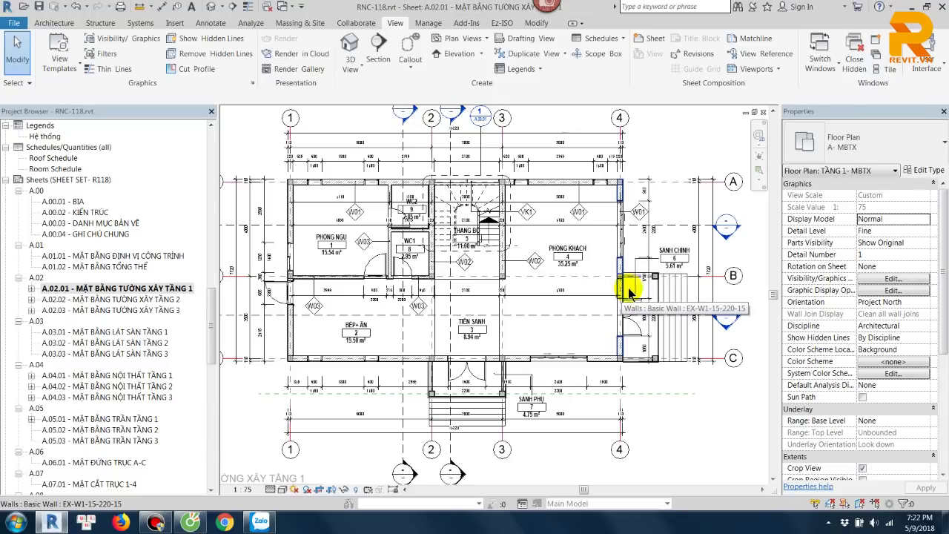
scroll(212, 311, "up", 2)
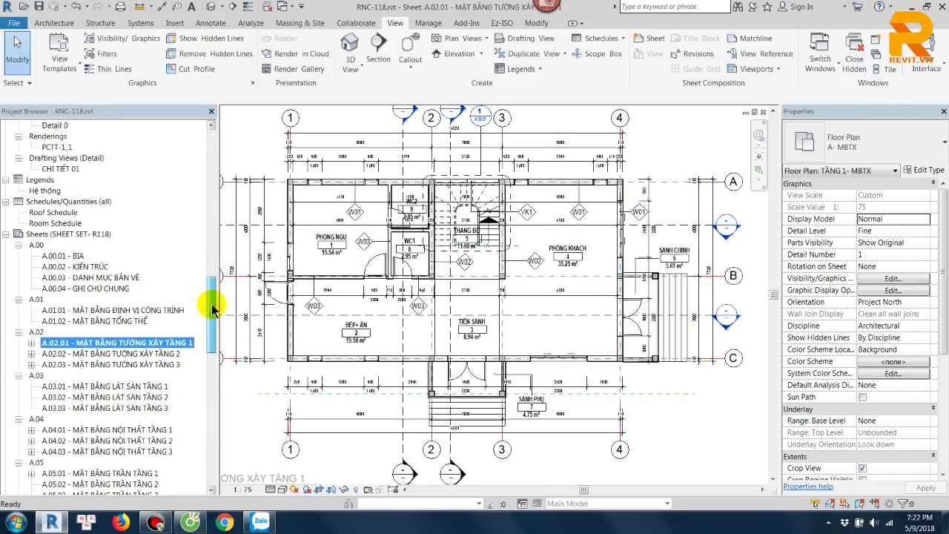
Step: In the Room Schedule, rename the Area header to DIỆN TÍCH and select the Base Finish column
double_click(74, 223)
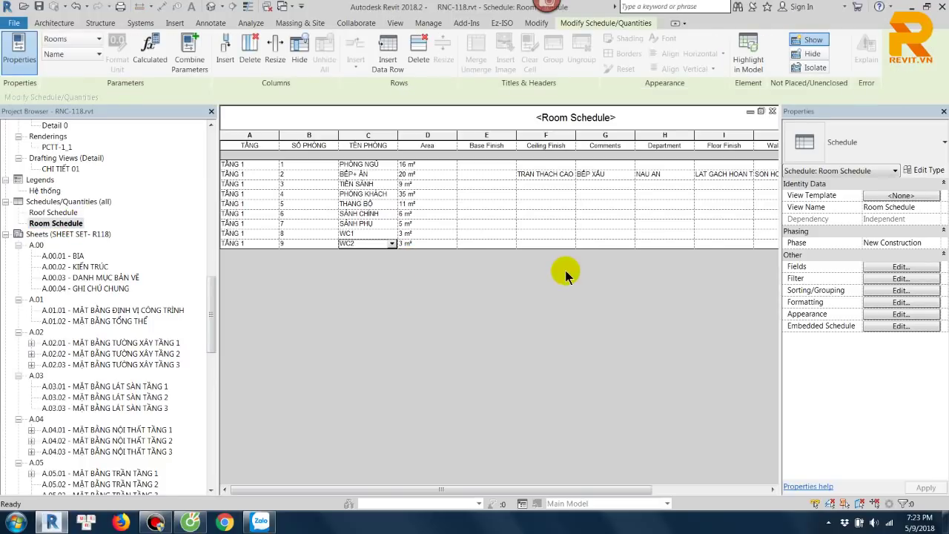
left_click(439, 146)
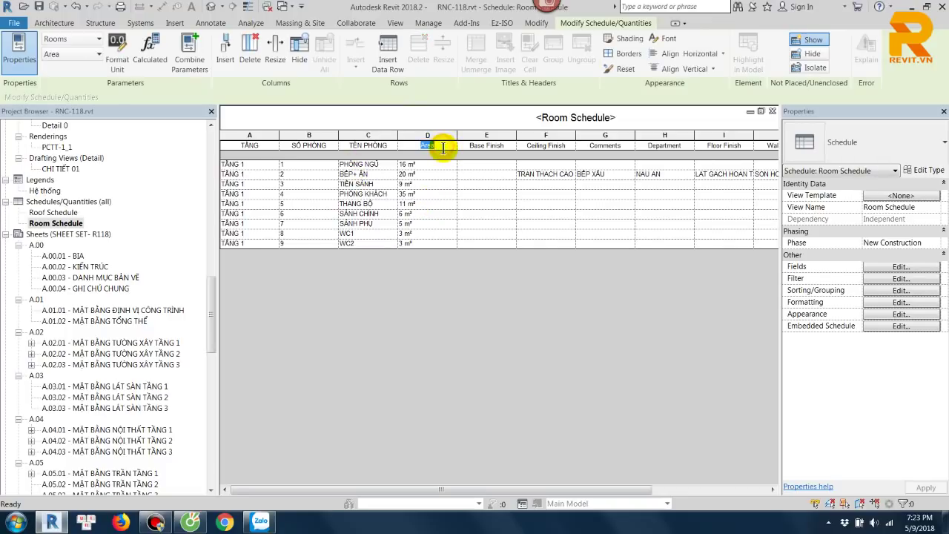
type("DI")
type("EENJ")
key("BackSpace")
key("BackSpace")
key("BackSpace")
key("BackSpace")
key("BackSpace")
type("DI")
type("IỆN TÍ")
type("CH")
left_click(476, 145)
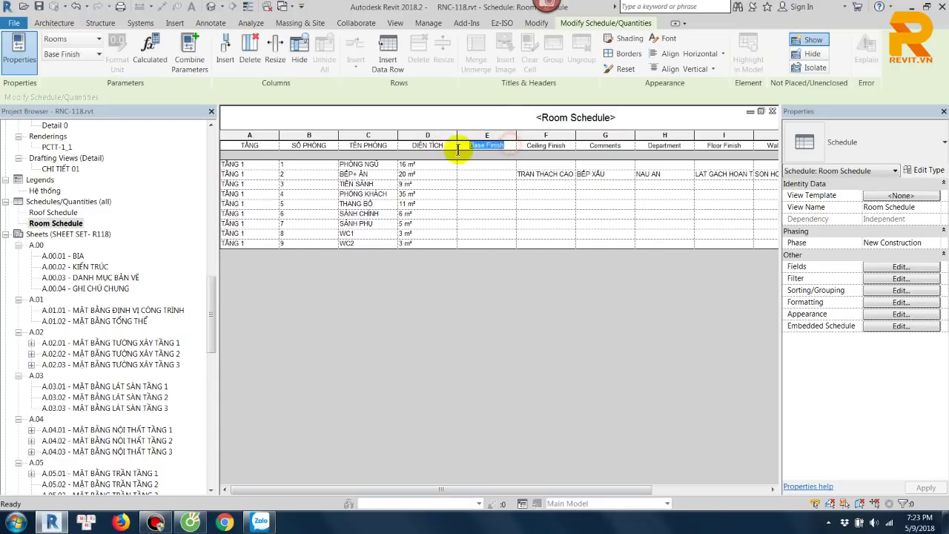
left_click(501, 136)
right_click(501, 135)
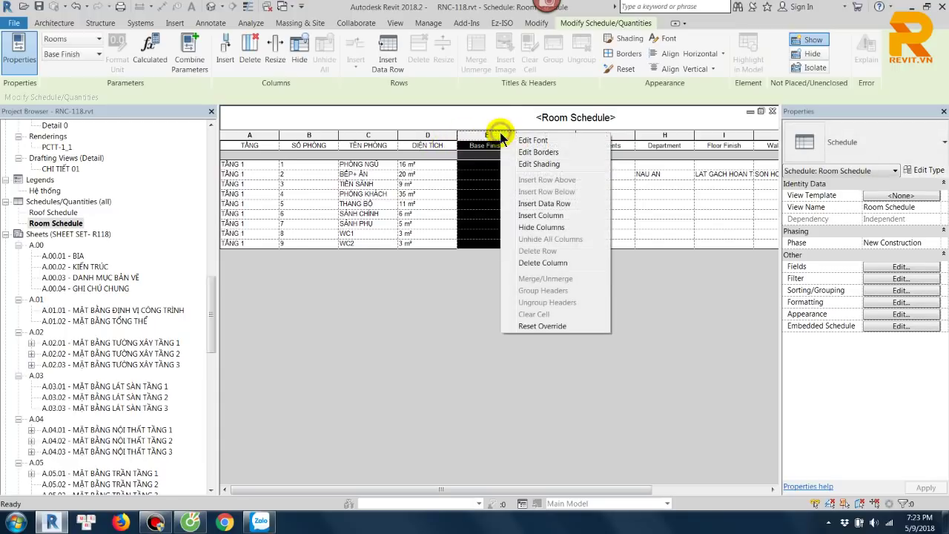
Step: Delete the Base Finish column and rename Ceiling Finish to TRẦN HOÀN THIỆN
left_click(546, 263)
left_click(505, 146)
left_click_drag(505, 146, 465, 146)
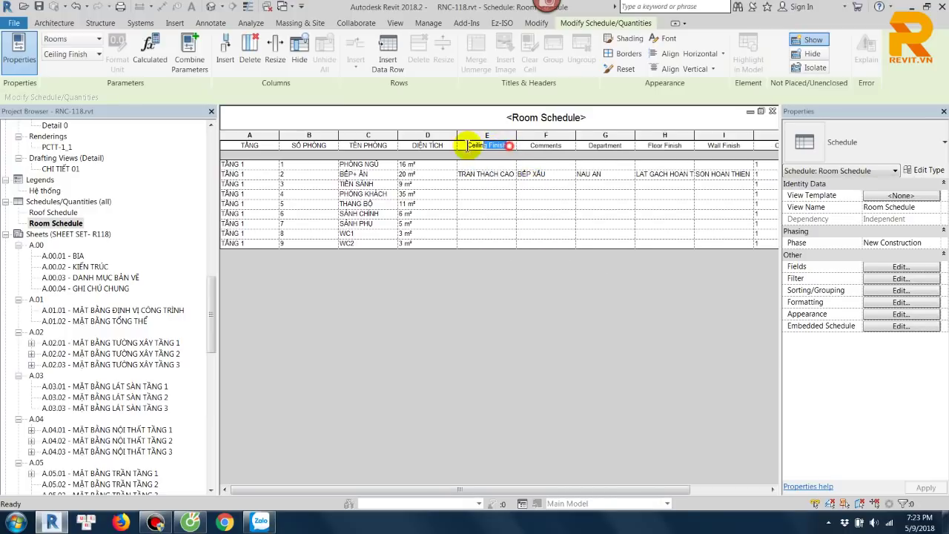
key("BackSpace")
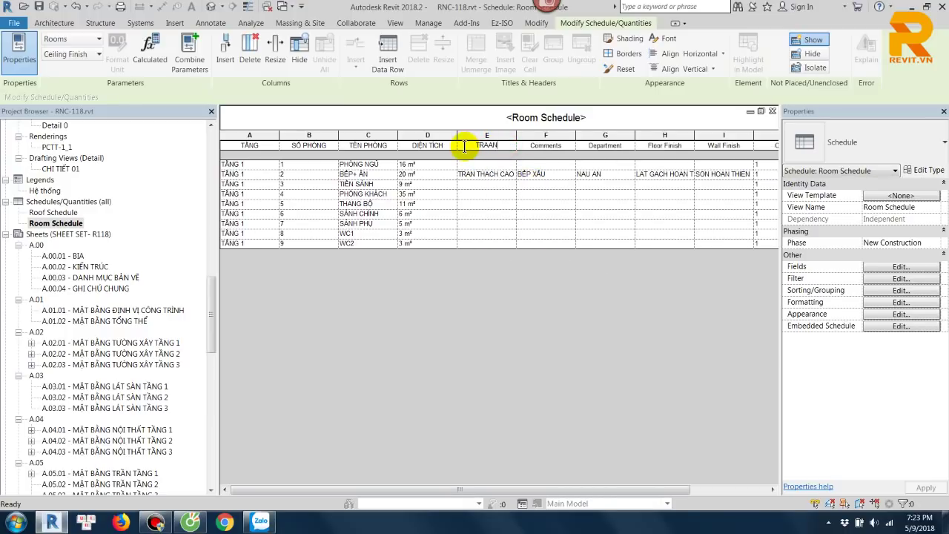
type("TRẦN HOÀN T")
type("HIE")
left_click(545, 145)
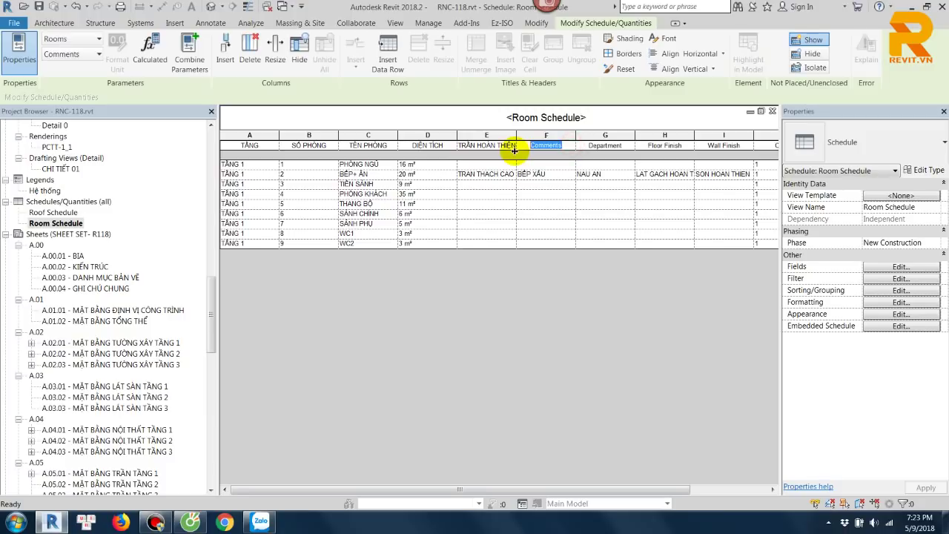
Step: Rename the Comments and Department headers to GHI CHÚ and CHỨC NĂNG
type("G")
type("GHI CH")
key("BackSpace")
key("BackSpace")
key("BackSpace")
key("BackSpace")
key("BackSpace")
key("BackSpace")
key("BackSpace")
key("BackSpace")
type("GHI CHÚ")
left_click(606, 145)
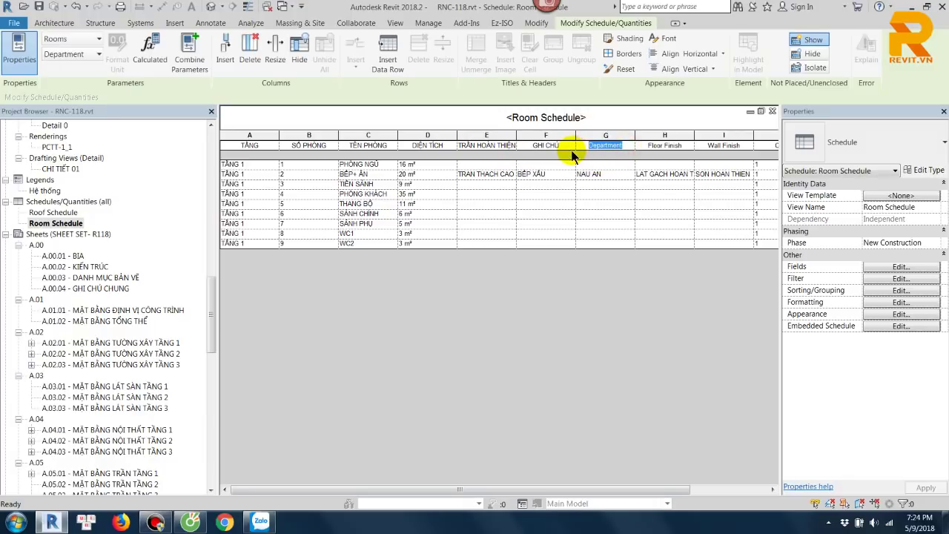
key("BackSpace")
key("BackSpace")
key("BackSpace")
key("BackSpace")
key("BackSpace")
key("BackSpace")
key("BackSpace")
key("BackSpace")
key("BackSpace")
key("BackSpace")
type("HỨC")
type(" NĂNG")
left_click(655, 146)
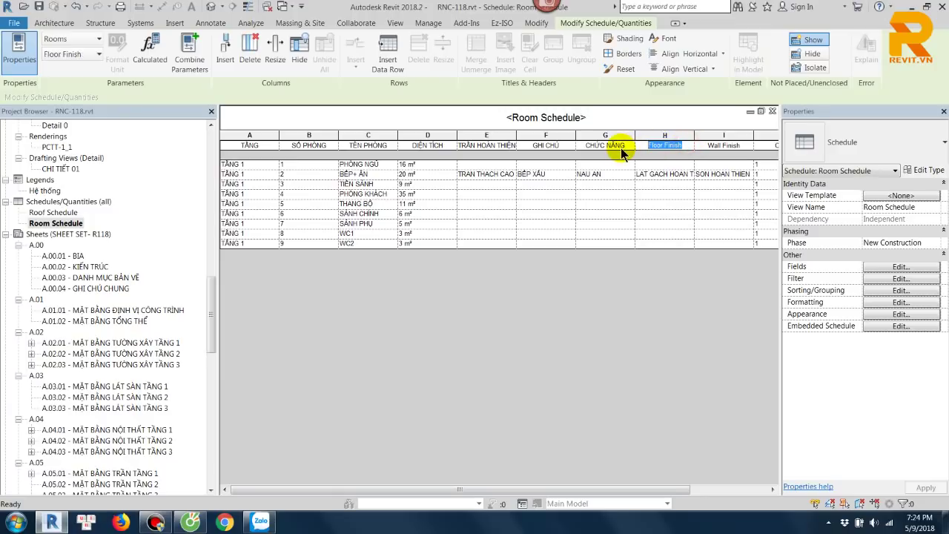
Step: Rename the Floor Finish header to SÀN HOÀN THIỆN
type("S")
type("ÀNG")
key("BackSpace")
type("f")
key("BackSpace")
key("BackSpace")
key("BackSpace")
type("SA")
type("N")
type(" HOAN THIE")
Step: Rename the Wall Finish header to TƯỜNG HOÀN THIỆN
left_click(720, 144)
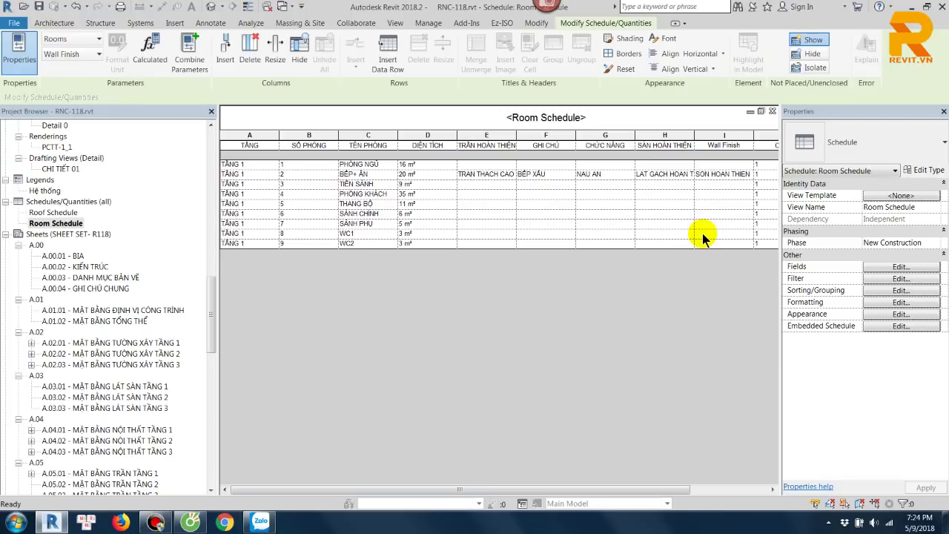
left_click_drag(387, 490, 468, 490)
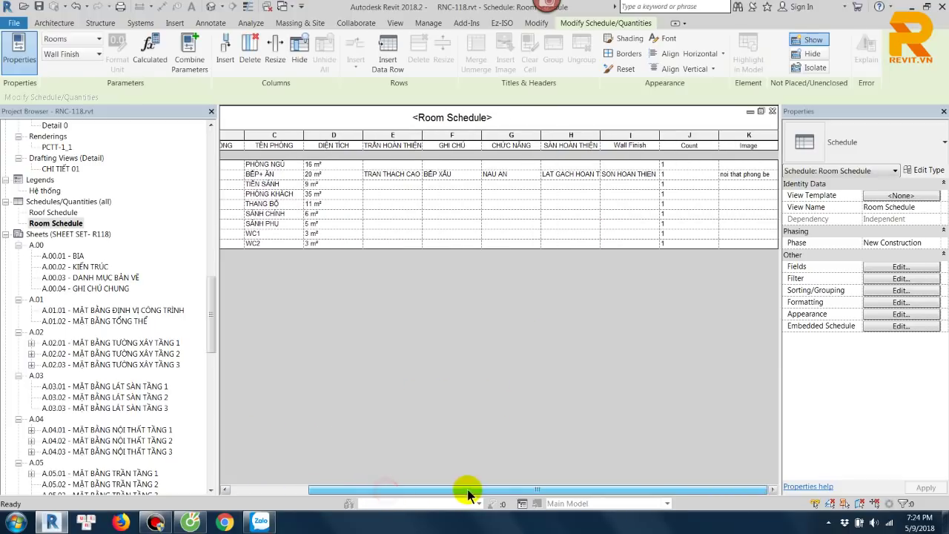
left_click(650, 145)
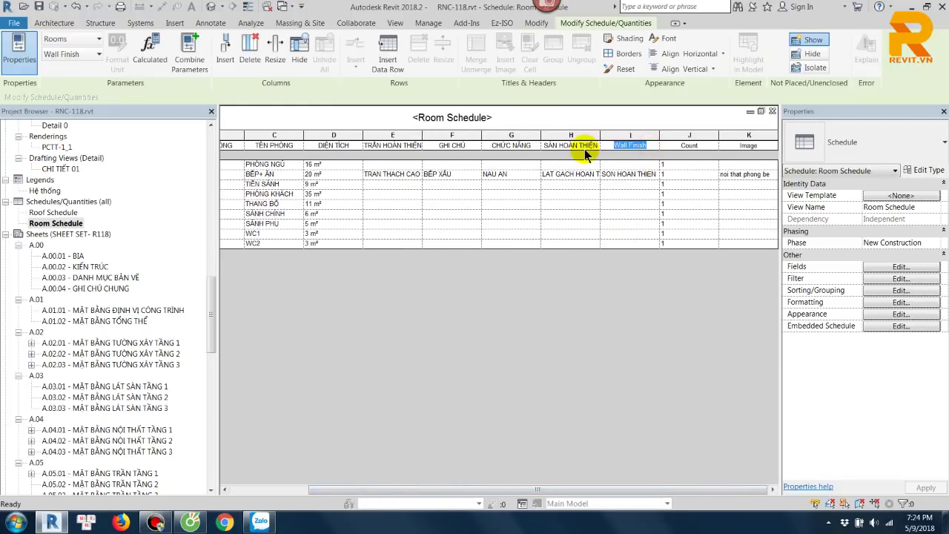
type("TUONW")
key("BackSpace")
key("BackSpace")
key("BackSpace")
key("BackSpace")
type("U")
type("ONW")
key("BackSpace")
key("BackSpace")
key("BackSpace")
type("UONG")
key("BackSpace")
key("BackSpace")
key("BackSpace")
key("BackSpace")
key("BackSpace")
type("TUO")
key("BackSpace")
key("BackSpace")
key("BackSpace")
type("TƯỜ")
type("NG HOAN THI")
type("EN")
Step: Rename the Count header to SỐ LƯỢNG and select the Image header text
left_click(689, 145)
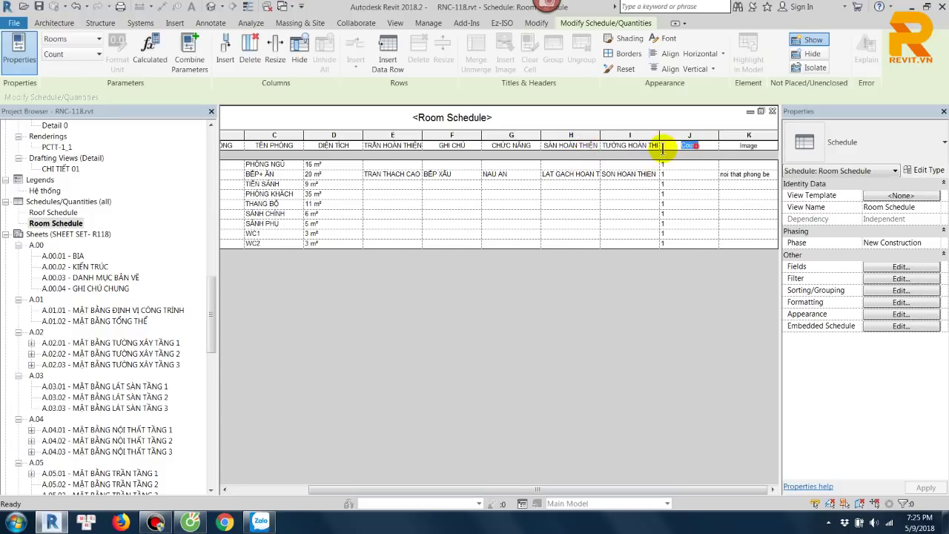
type("ÊN")
key("BackSpace")
type("SỐ")
type("SO")
type("O")
key("BackSpace")
key("BackSpace")
type("Ố LƯỢNG")
left_click_drag(754, 147, 738, 147)
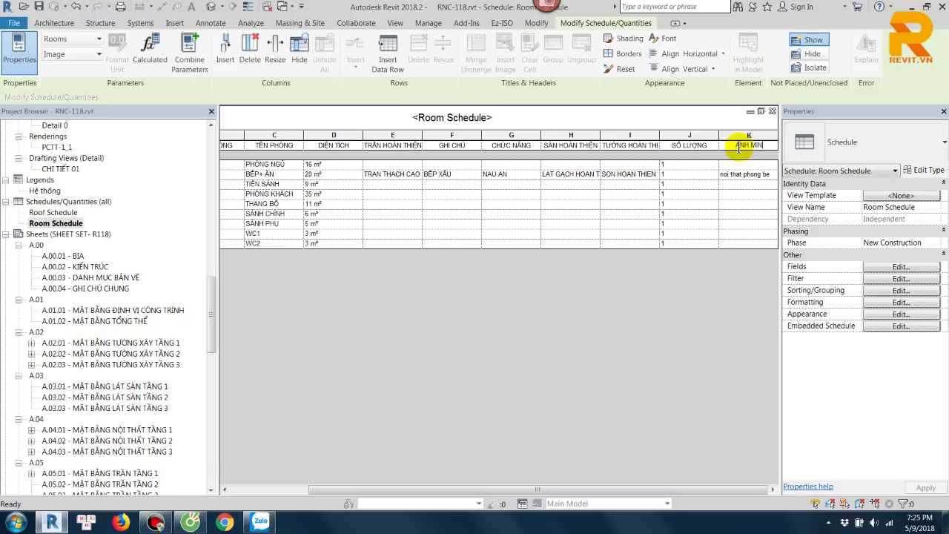
type("H HOẠ")
Step: Finish the ẢNH MINH HỌA header edit, collapse the family list and close other views
left_click(697, 267)
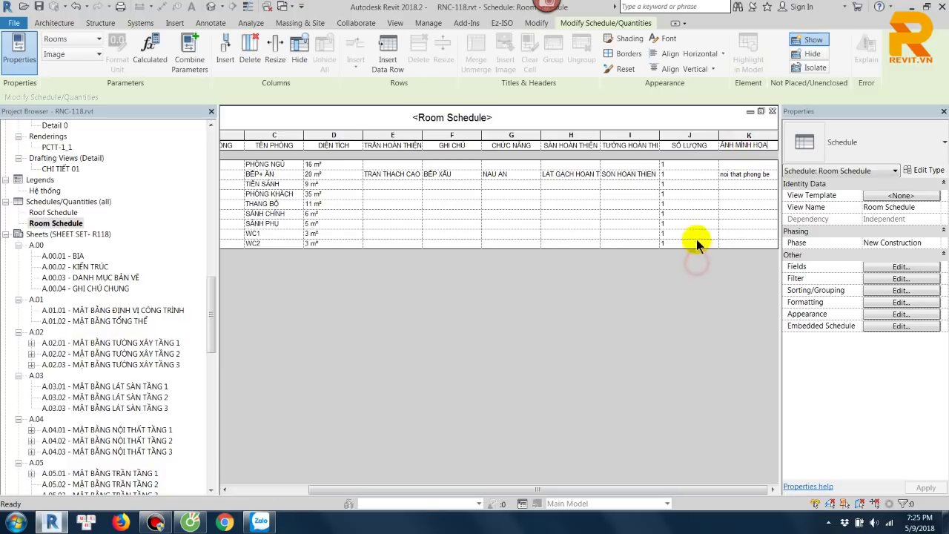
left_click(691, 235)
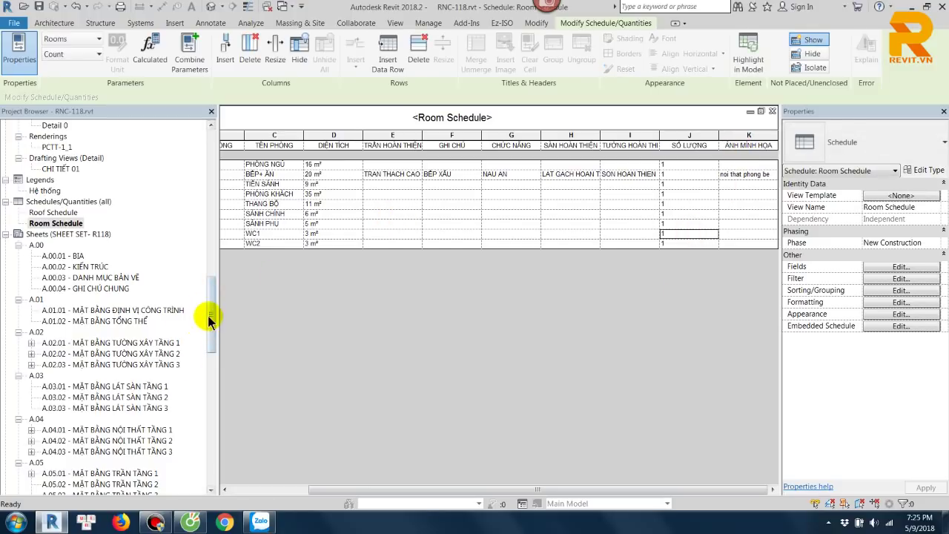
left_click_drag(212, 314, 213, 370)
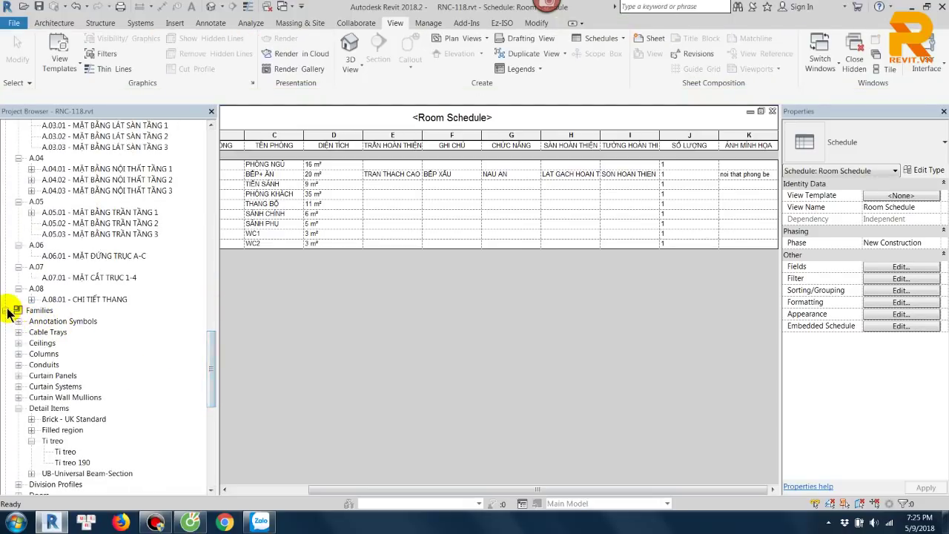
left_click(7, 296)
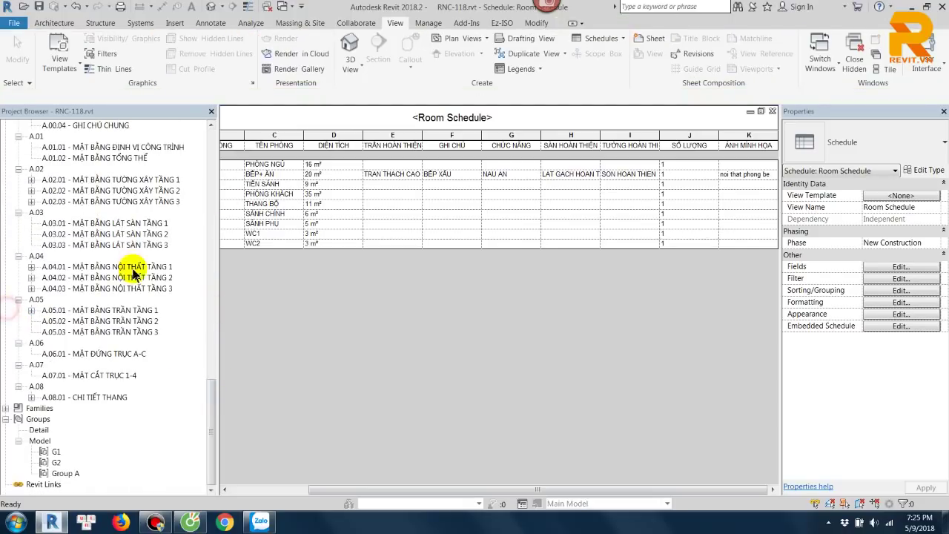
left_click(852, 50)
Step: Create a new sheet and rename it A.09.01 THỐNG KÊ
left_click(652, 38)
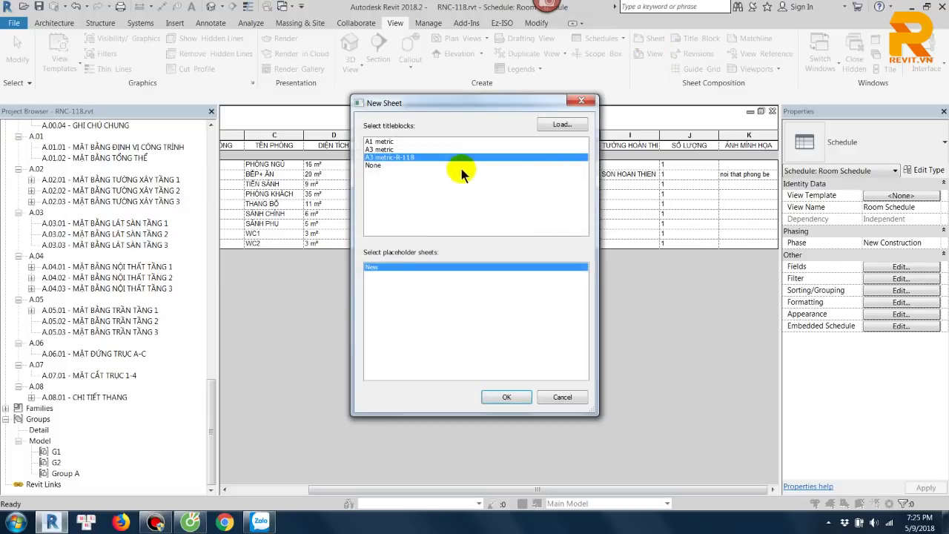
left_click(507, 398)
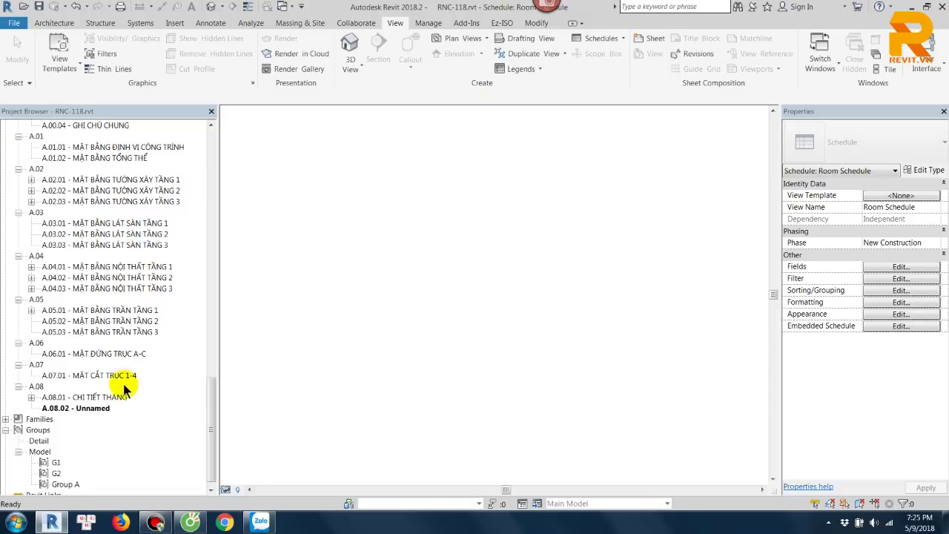
right_click(107, 408)
left_click(141, 318)
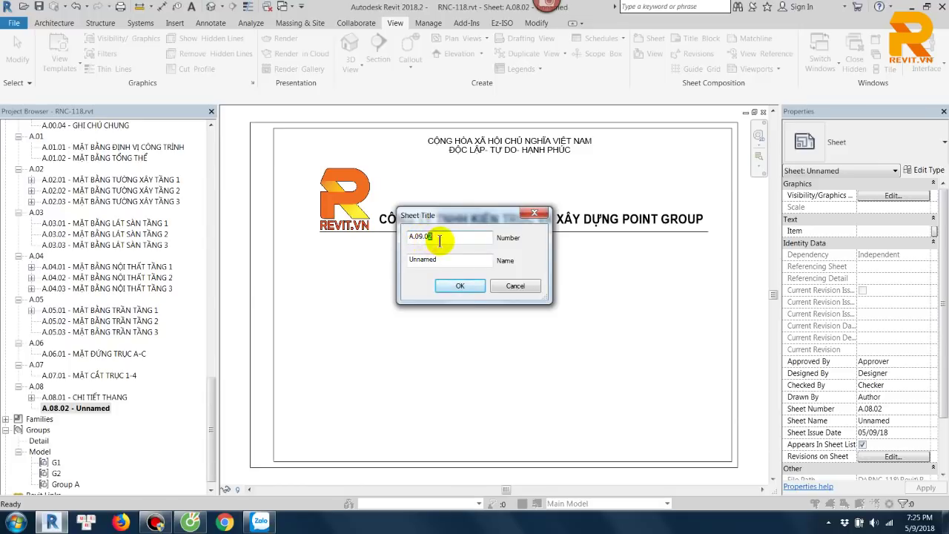
type("1")
left_click_drag(453, 261, 401, 265)
type("THỐNG Kế")
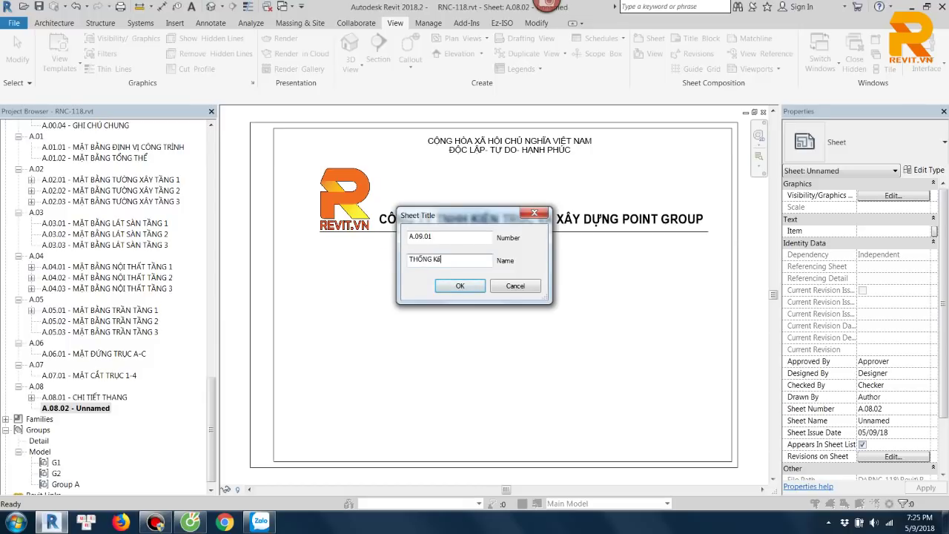
left_click(456, 286)
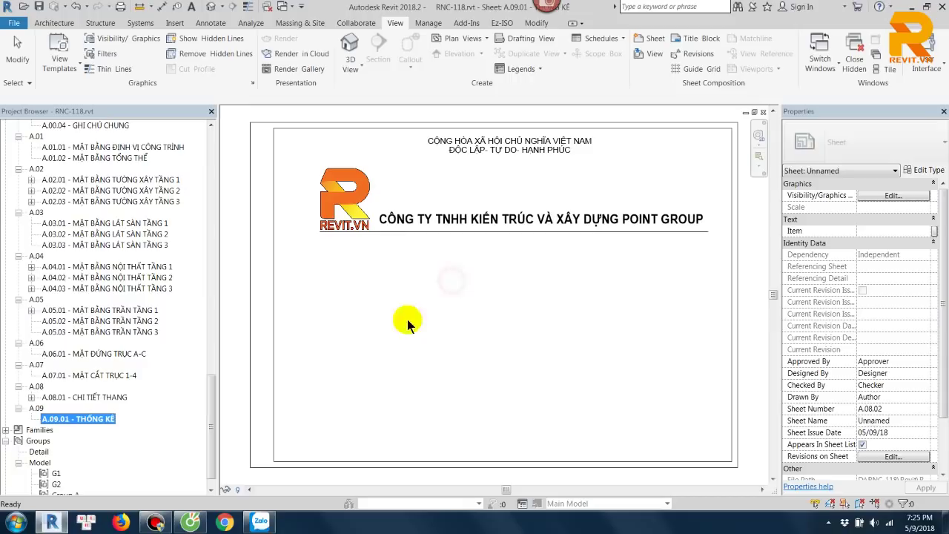
Step: Swap the A.09.01 sheet's title block to the A3 metric type
left_click(102, 419)
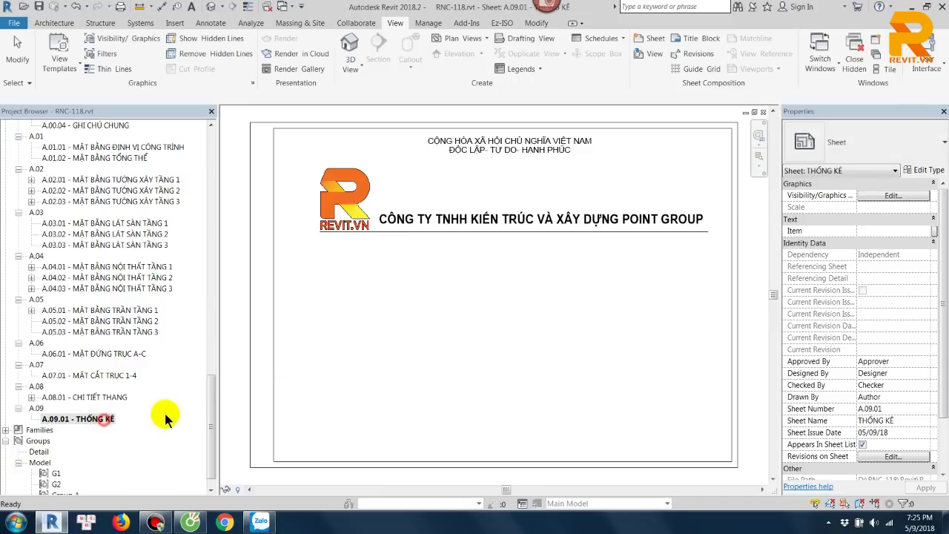
left_click(430, 220)
left_click(918, 132)
left_click(816, 234)
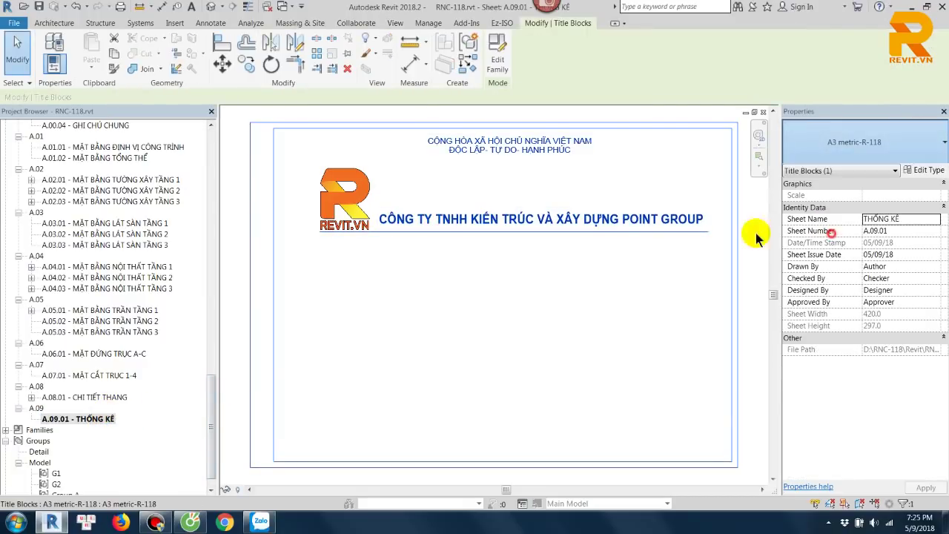
left_click(504, 286)
scroll(504, 287, "down", 2)
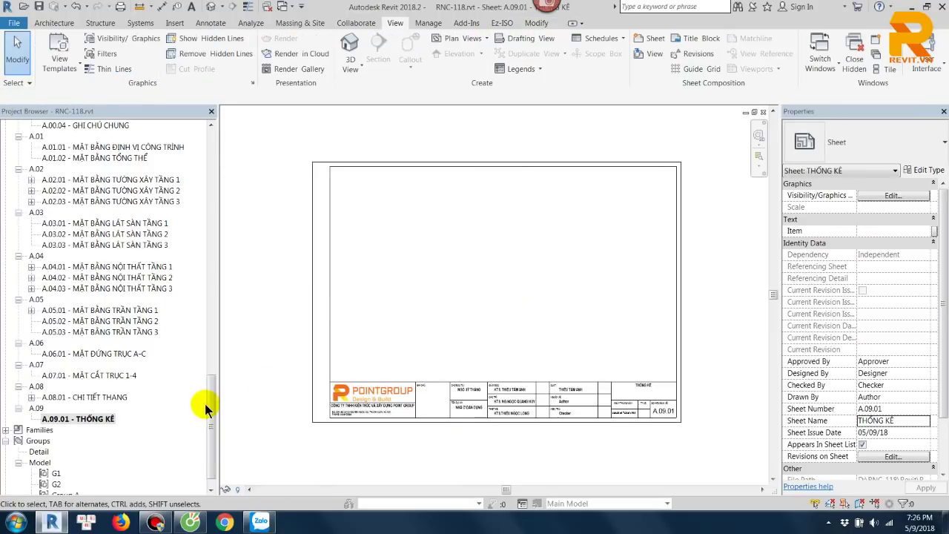
Step: Place the Room Schedule onto sheet A.09.01
left_click_drag(212, 398, 222, 338)
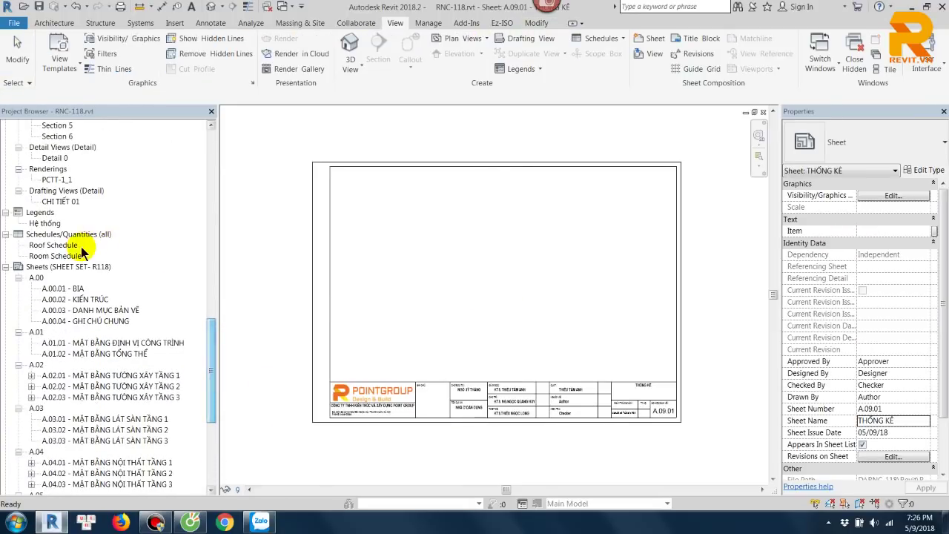
mouse_move(72, 258)
left_mouse_down()
mouse_move(483, 280)
mouse_move(492, 155)
left_mouse_up()
left_click(486, 275)
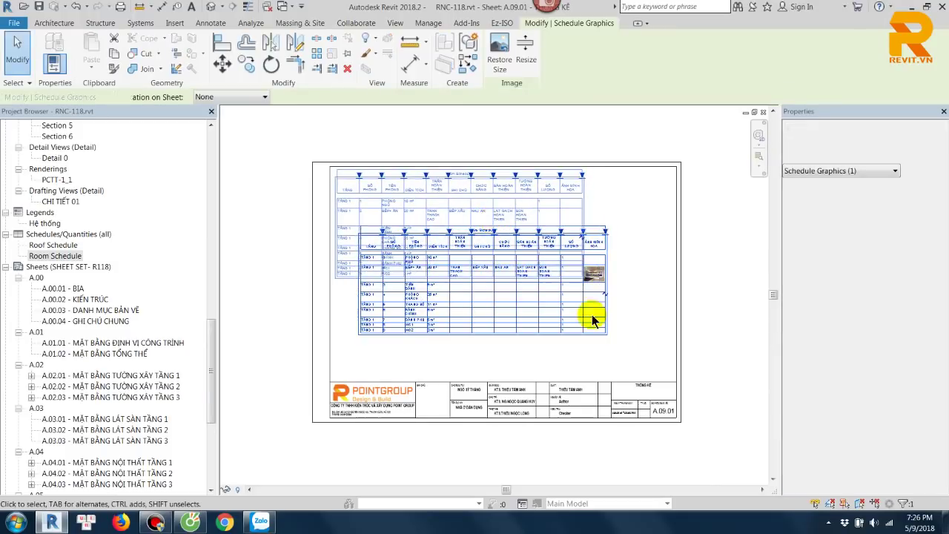
scroll(578, 199, "up", 3)
scroll(581, 237, "up", 3)
scroll(582, 265, "up", 2)
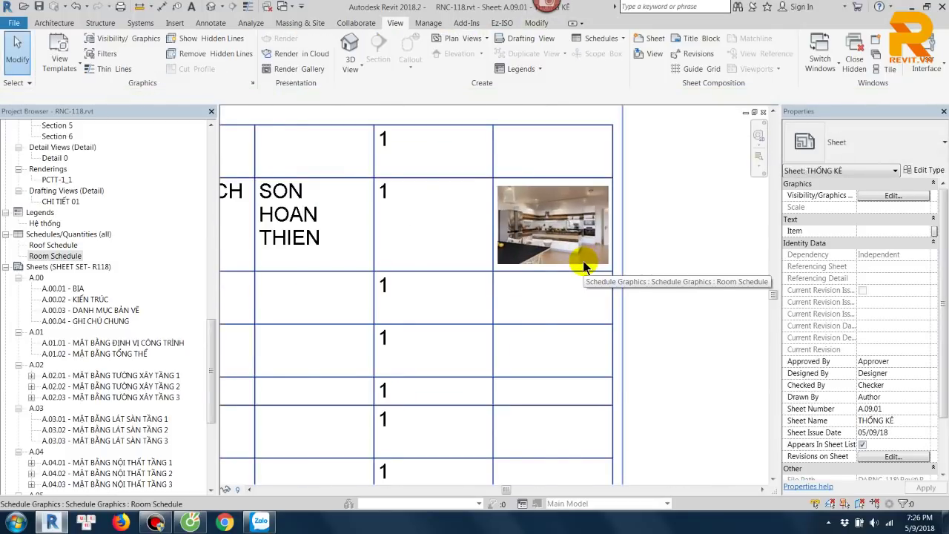
scroll(582, 264, "down", 3)
scroll(582, 260, "down", 2)
Step: Widen the TÊN PHÒNG, SỐ PHÒNG, CHỨC NĂNG and finish columns, then open the schedule view
left_click(565, 247)
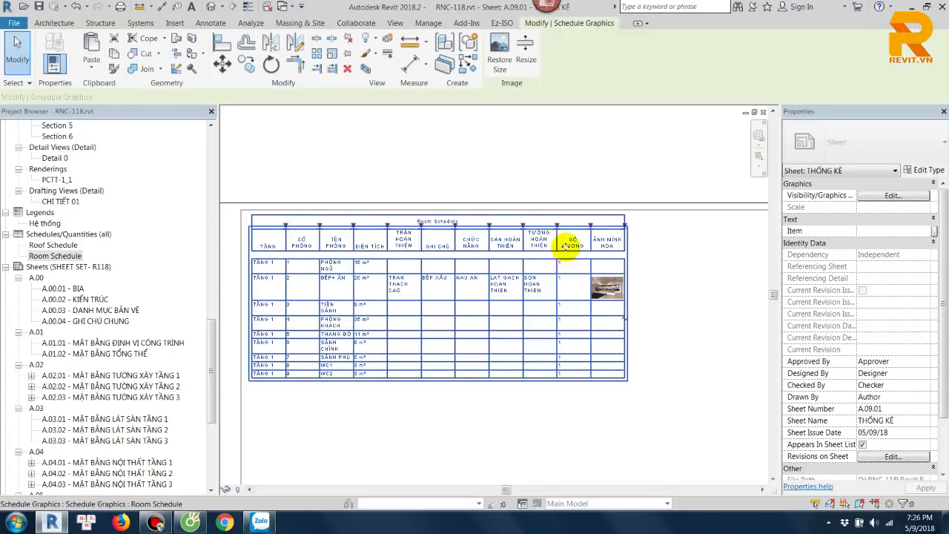
mouse_move(557, 224)
left_mouse_down()
mouse_move(576, 225)
mouse_move(548, 224)
left_mouse_up()
left_click_drag(489, 225, 522, 224)
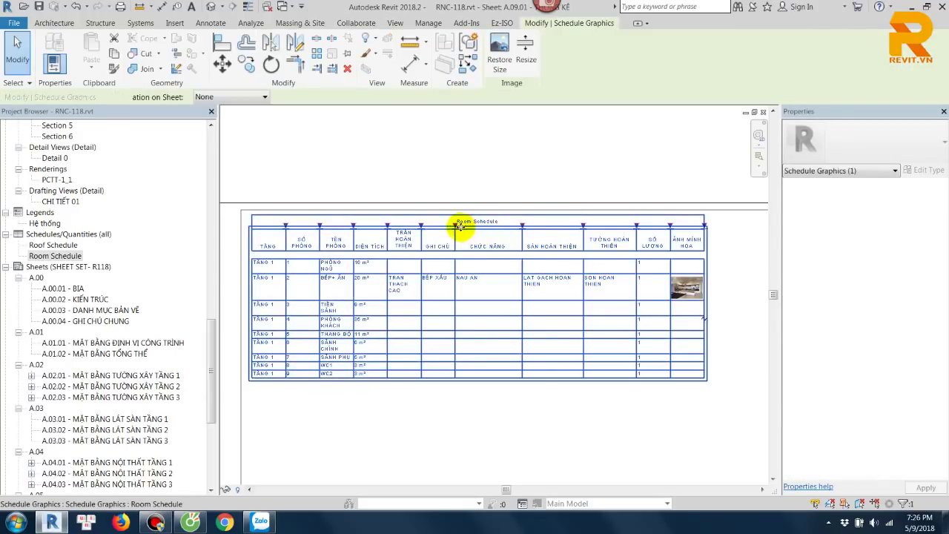
left_click_drag(421, 224, 453, 225)
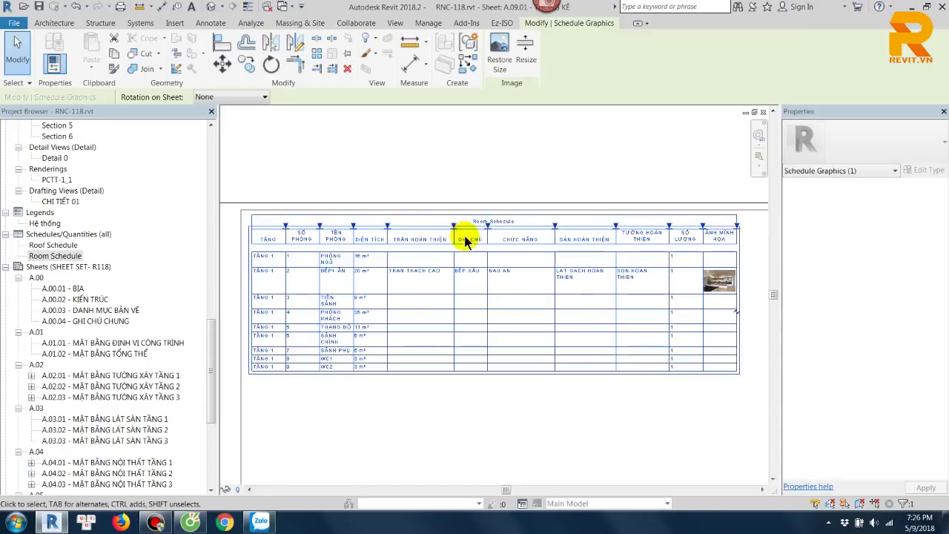
mouse_move(353, 224)
left_mouse_down()
mouse_move(371, 224)
mouse_move(337, 225)
left_mouse_up()
middle_click_drag(548, 279, 441, 279)
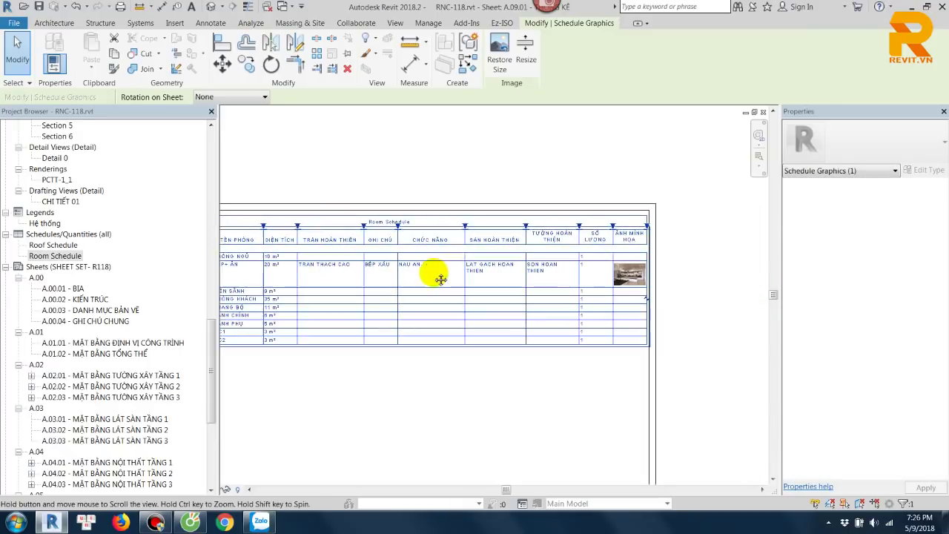
scroll(627, 239, "up", 1)
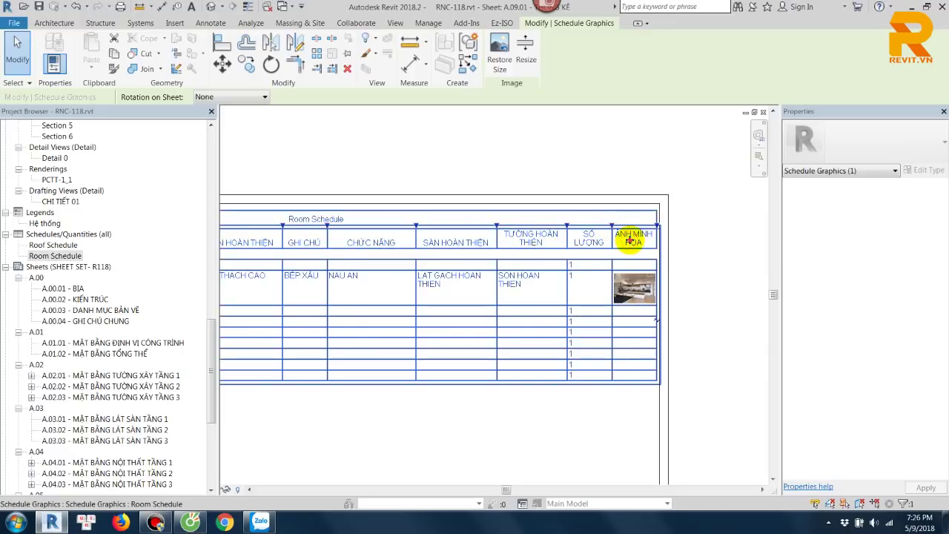
double_click(627, 241)
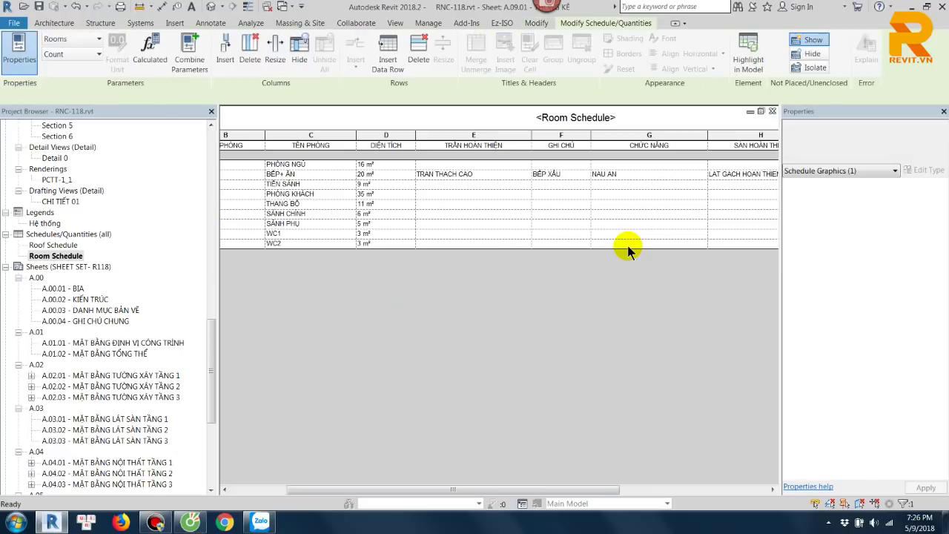
Step: Retitle the room schedule THỐNG KÊ PHÒNG
left_click(611, 118)
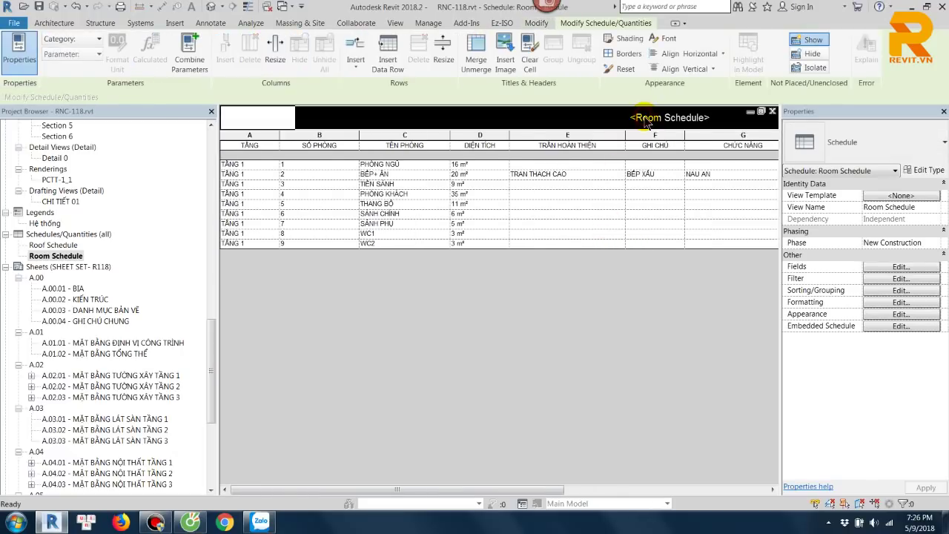
double_click(696, 117)
type("THỐNG KÊ PHÒNG")
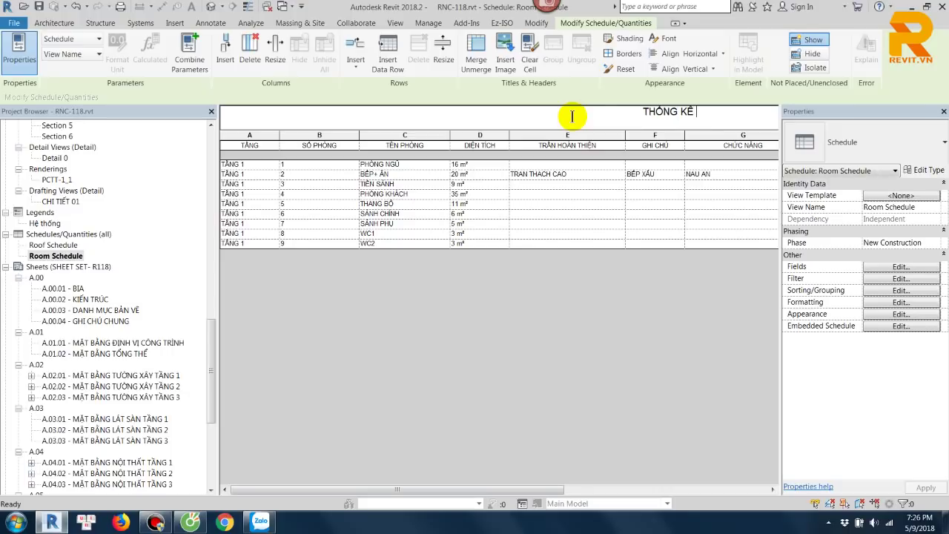
left_click(541, 194)
Step: Make the THỐNG KÊ PHÒNG title font bold at 3.5 mm
left_click(586, 110)
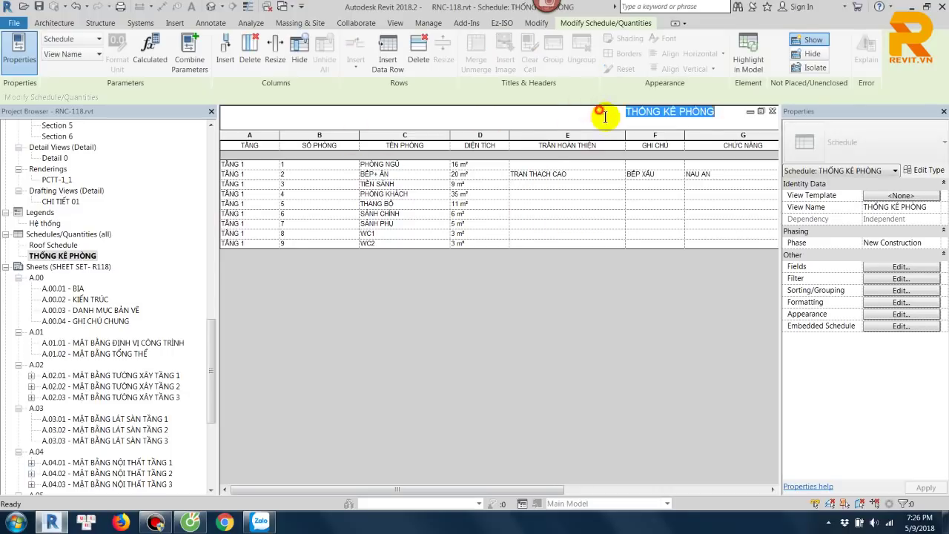
left_click(604, 114)
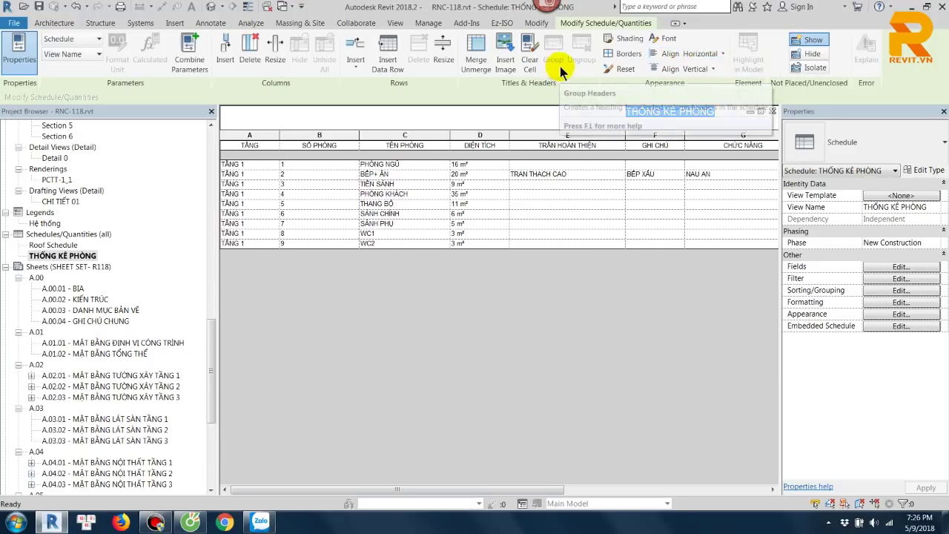
key("Escape")
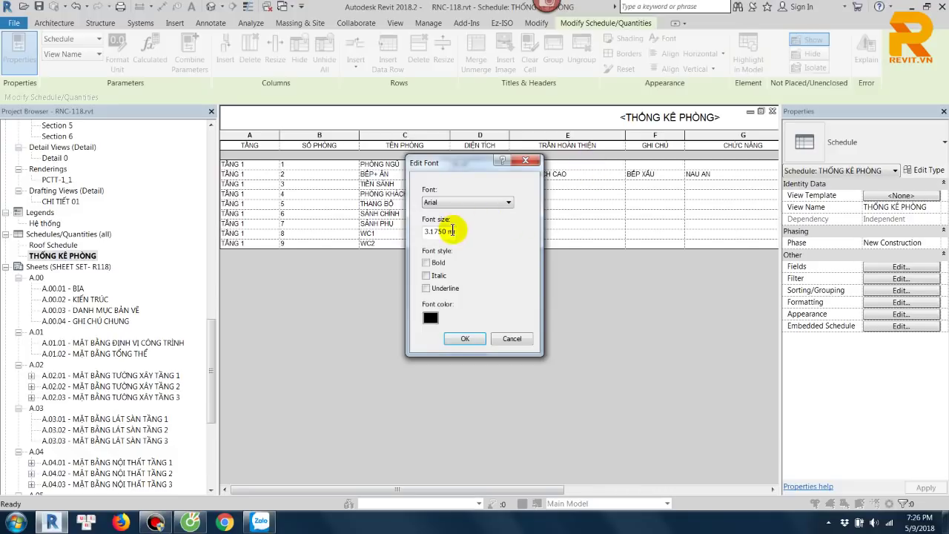
double_click(446, 232)
type("2.5")
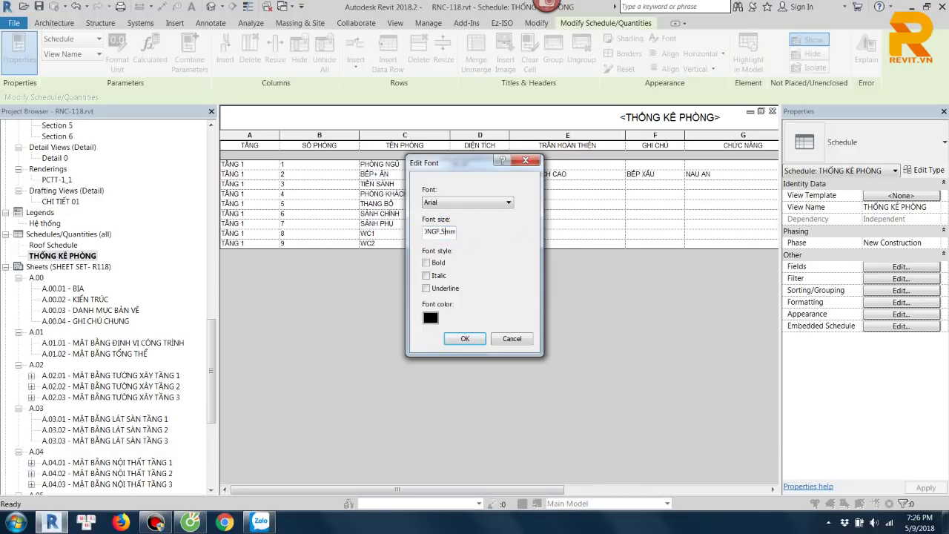
key("ctrl+a")
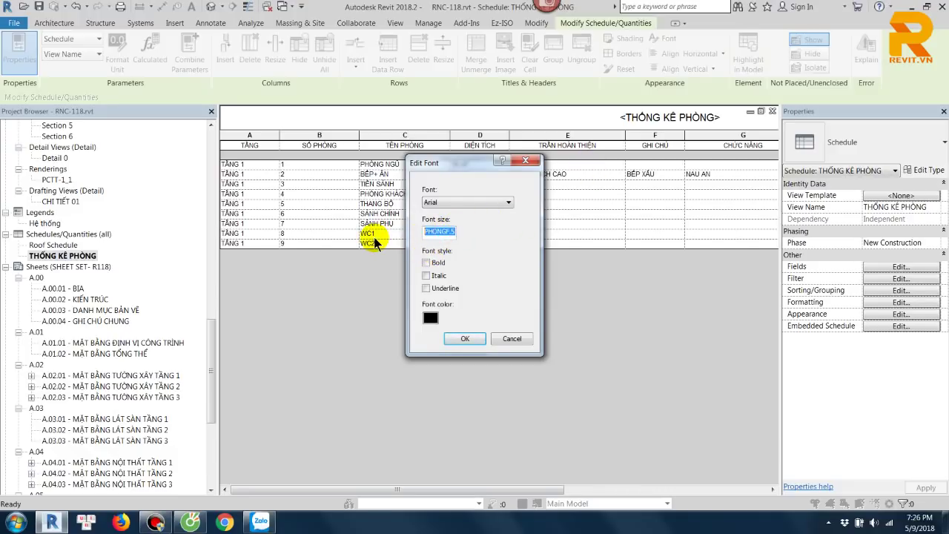
left_click(425, 262)
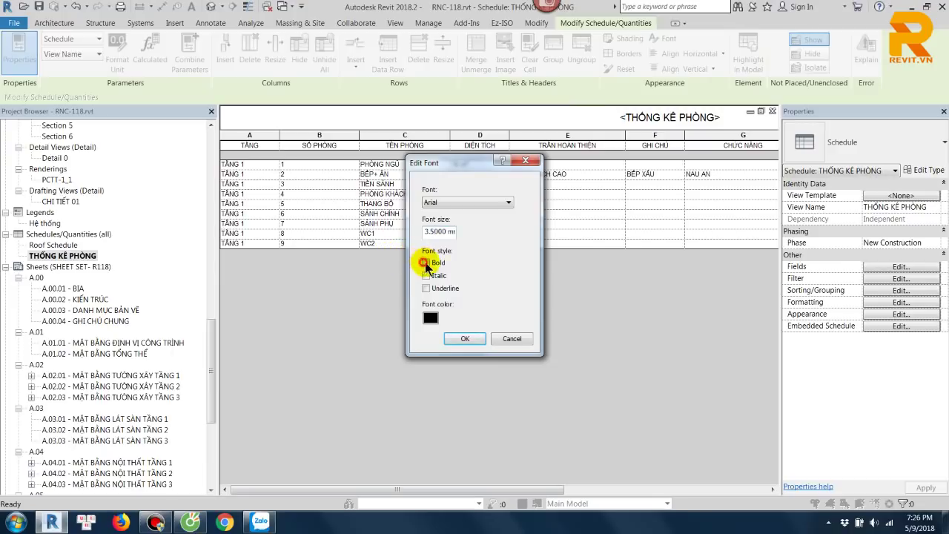
left_click(464, 338)
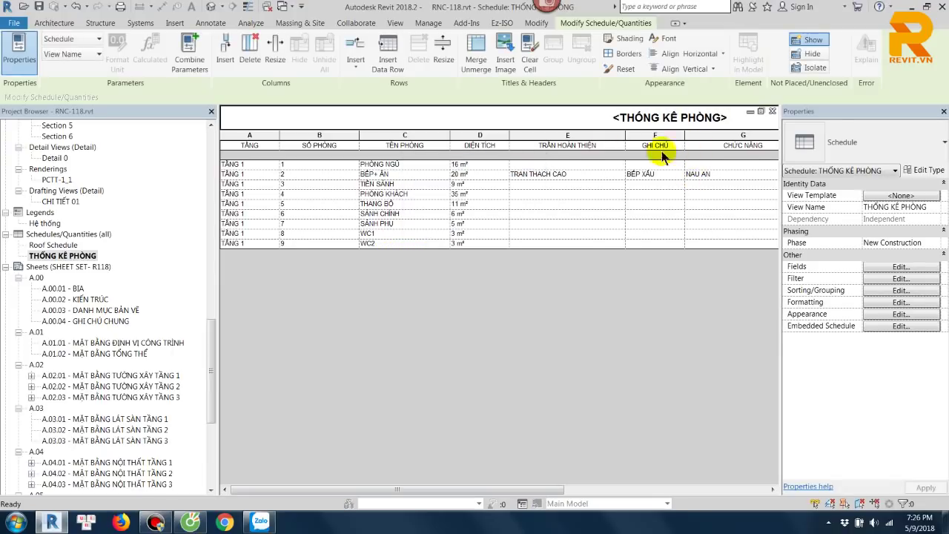
Step: Narrow columns G (CHỨC NĂNG), H (SÀN HOÀN THIỆN) and E (TRẦN HOÀN THIỆN)
left_click_drag(241, 146, 775, 145)
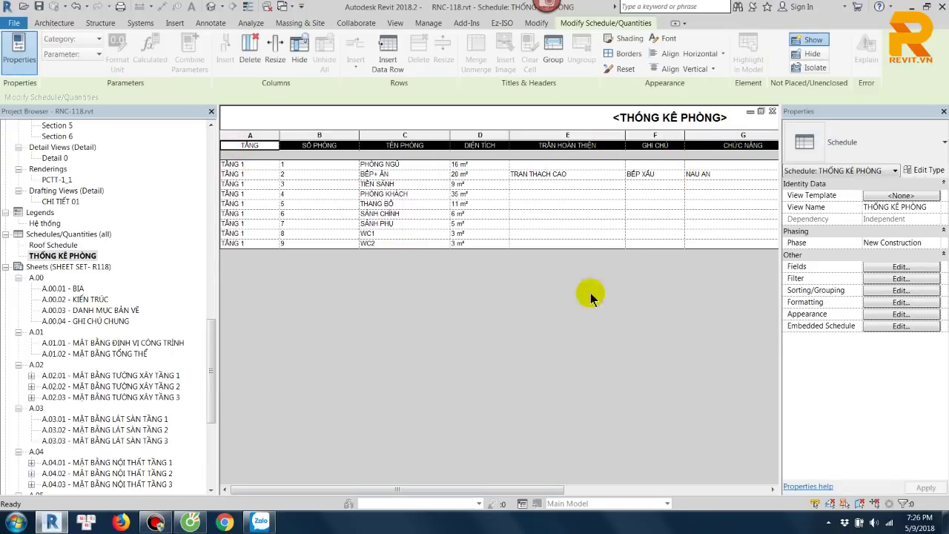
mouse_move(489, 491)
left_mouse_down()
mouse_move(659, 478)
mouse_move(751, 445)
left_mouse_up()
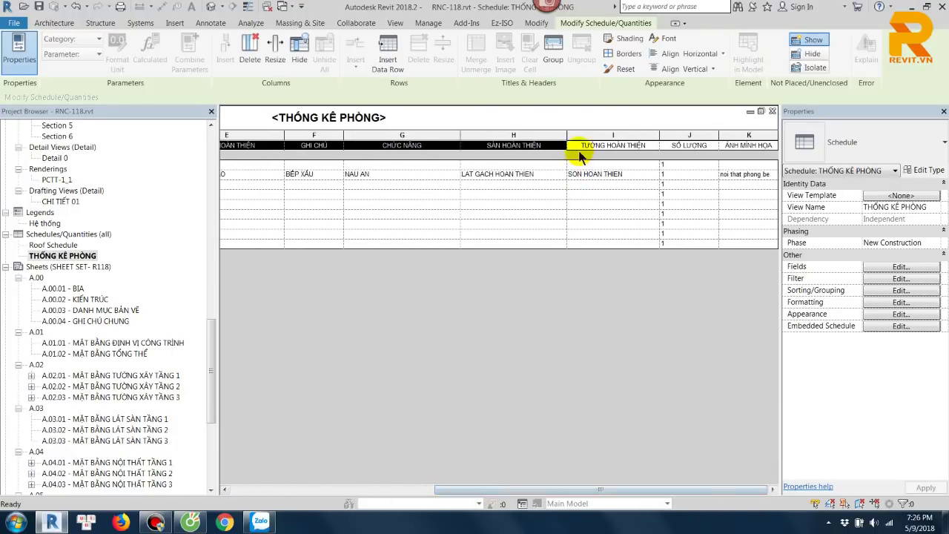
left_click(618, 146)
mouse_move(617, 148)
left_mouse_down()
mouse_move(763, 147)
mouse_move(183, 141)
left_mouse_up()
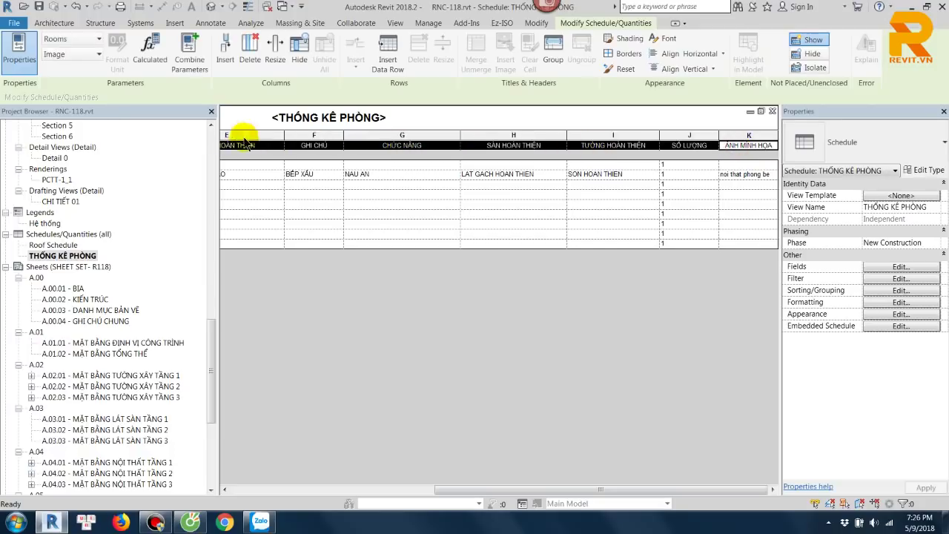
left_click(582, 205)
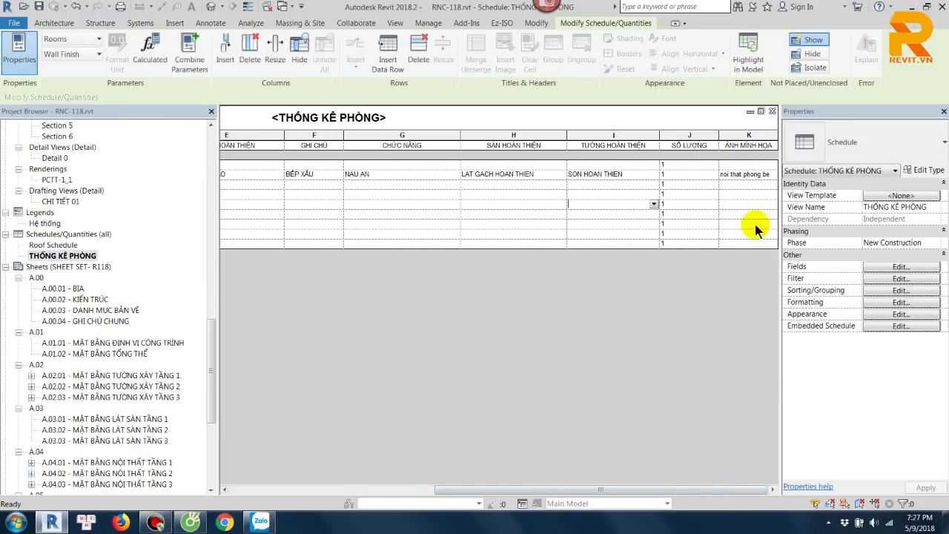
left_click_drag(460, 139, 395, 140)
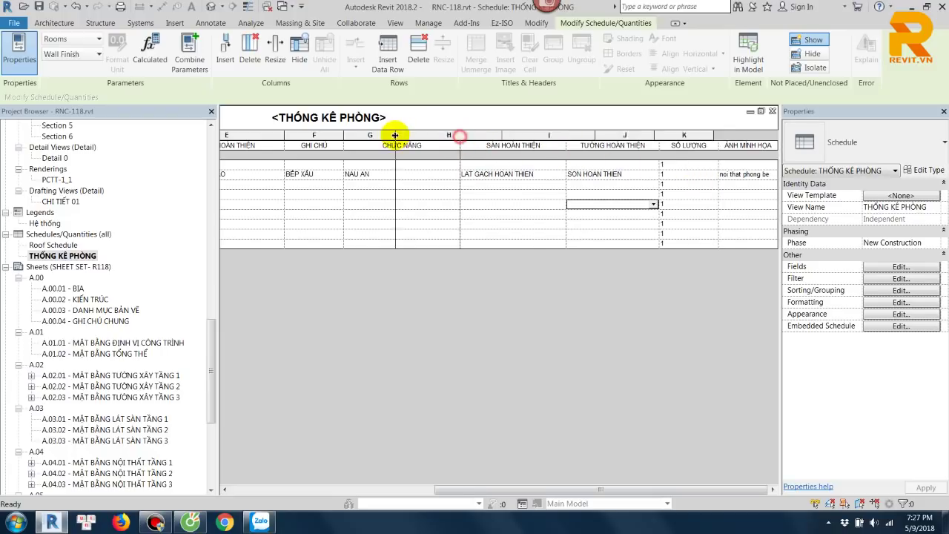
left_click_drag(568, 133, 509, 134)
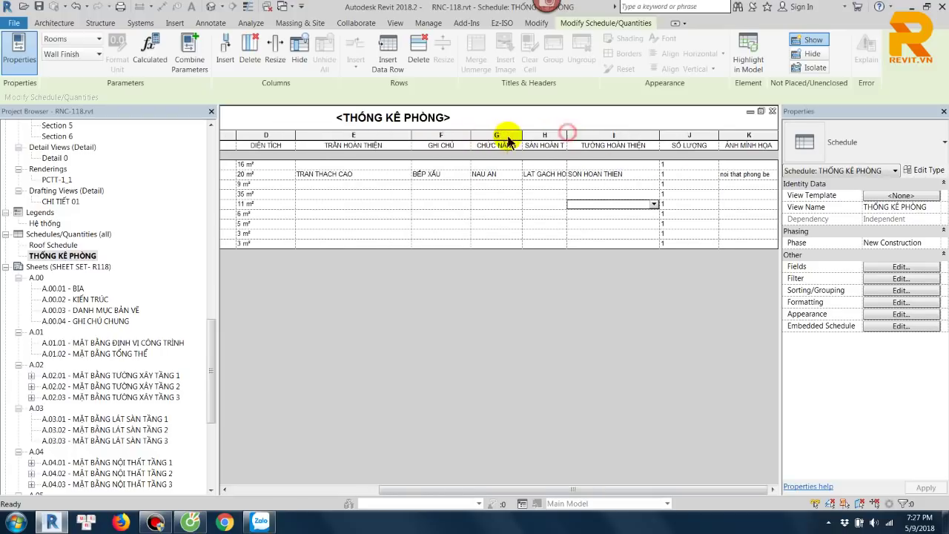
left_click_drag(411, 135, 391, 141)
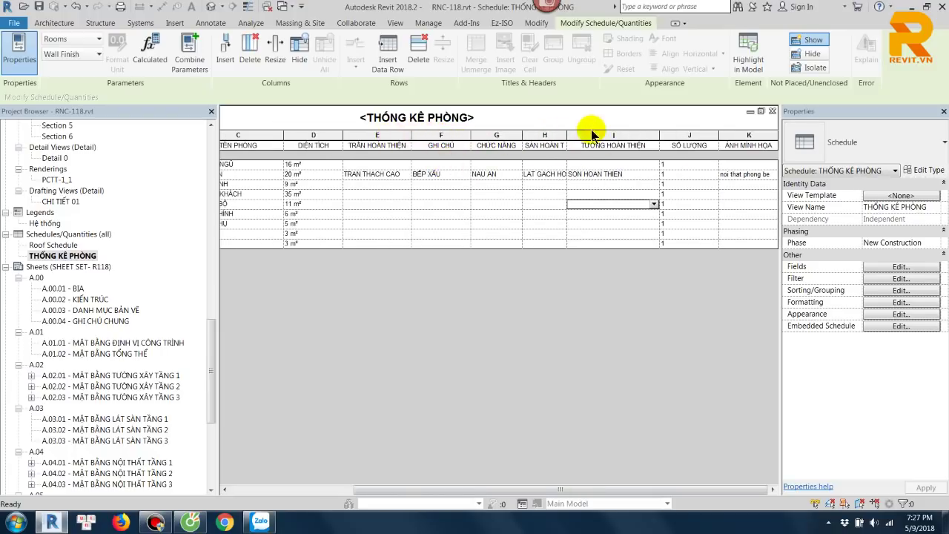
left_click_drag(564, 133, 485, 133)
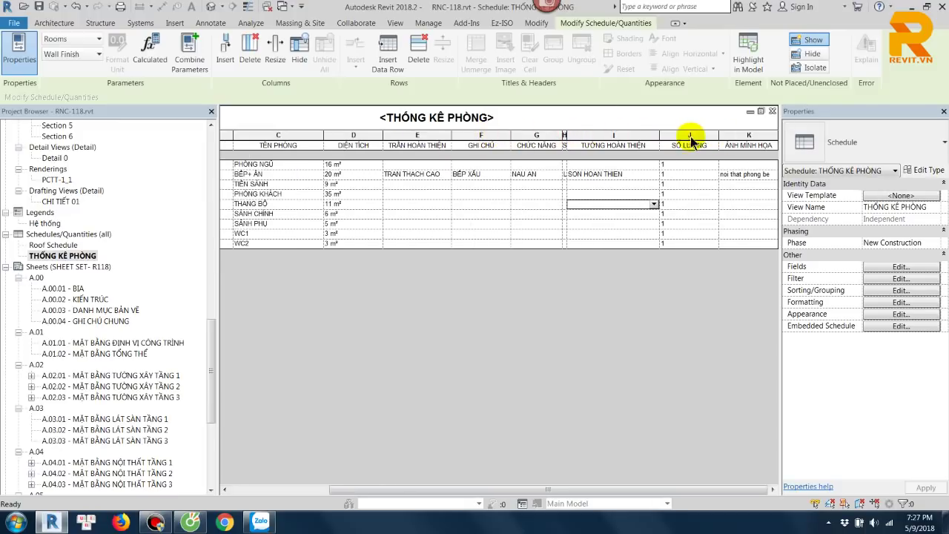
left_click_drag(566, 133, 591, 133)
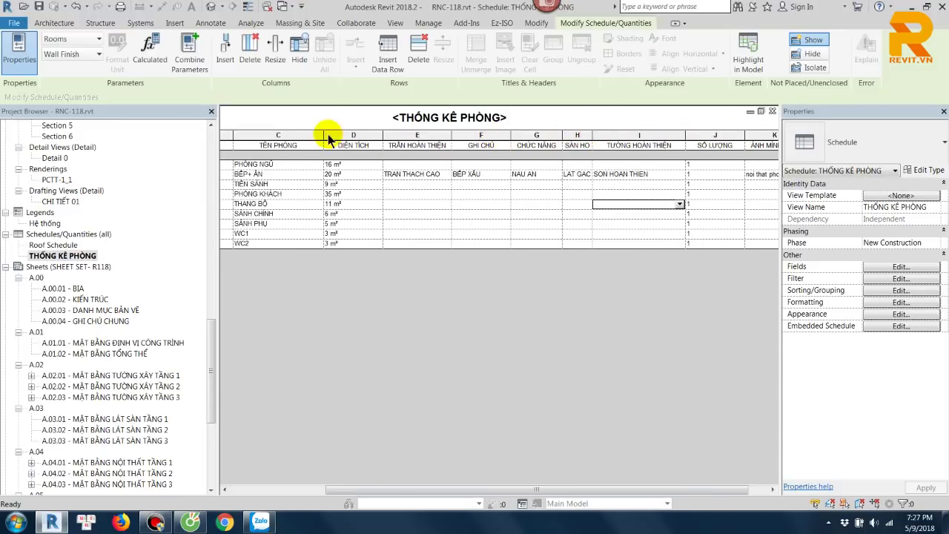
Step: Narrow columns C, I, J and B until column A TẦNG comes into view
left_click_drag(322, 136, 291, 135)
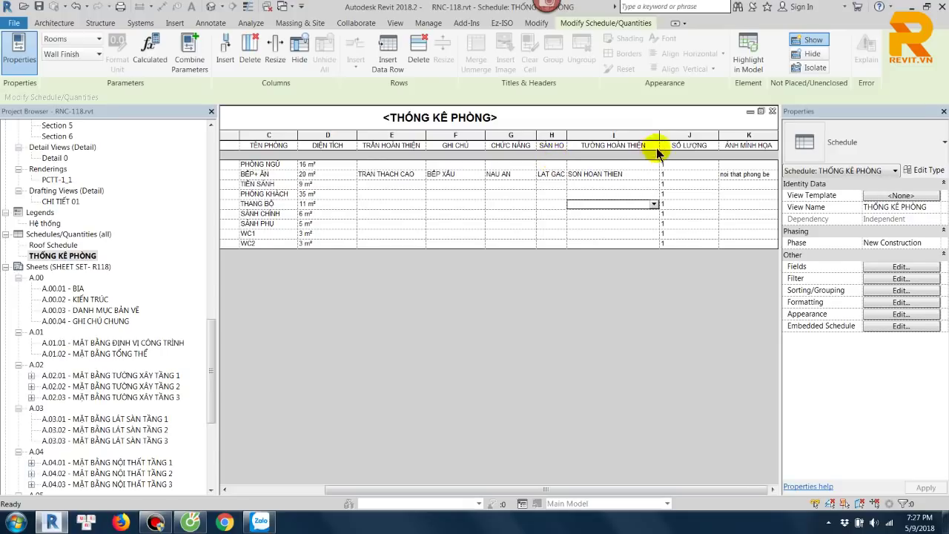
left_click_drag(660, 136, 629, 135)
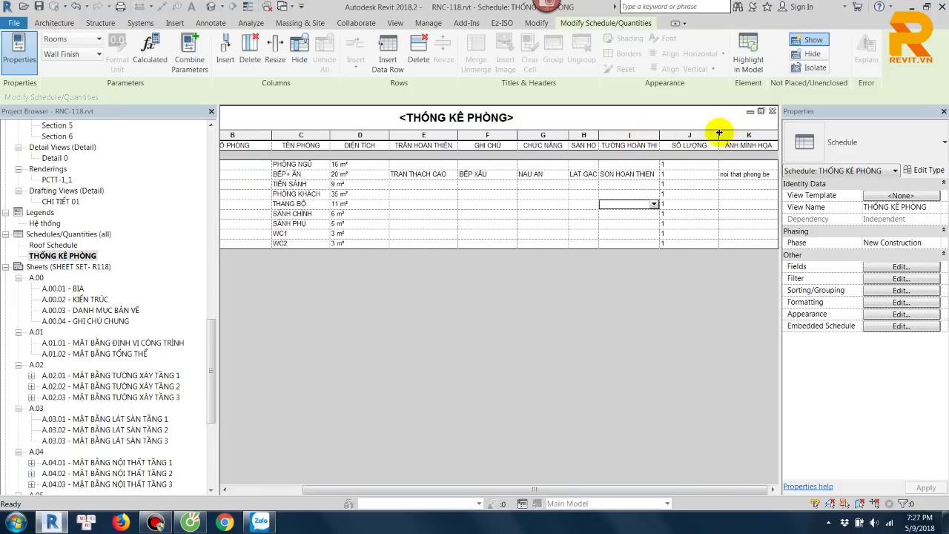
left_click_drag(718, 133, 695, 137)
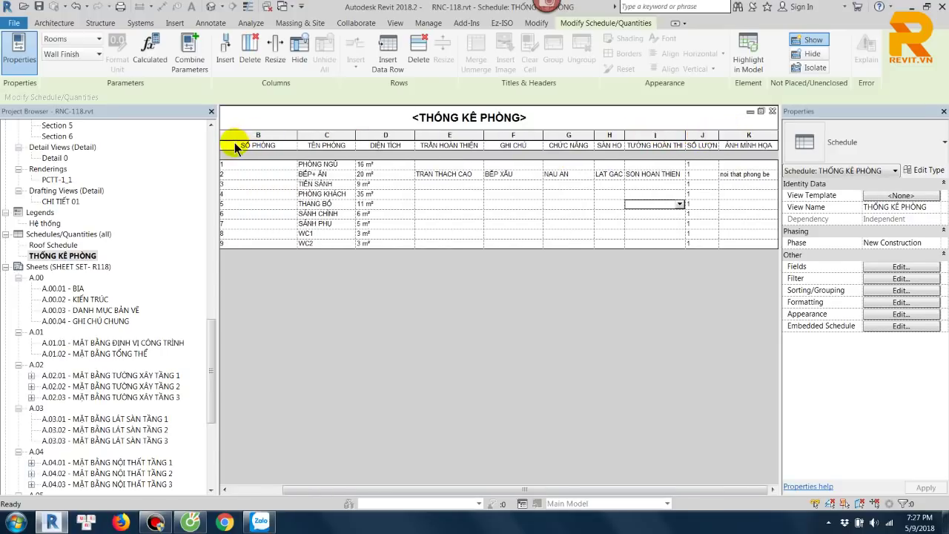
left_click_drag(296, 139, 273, 139)
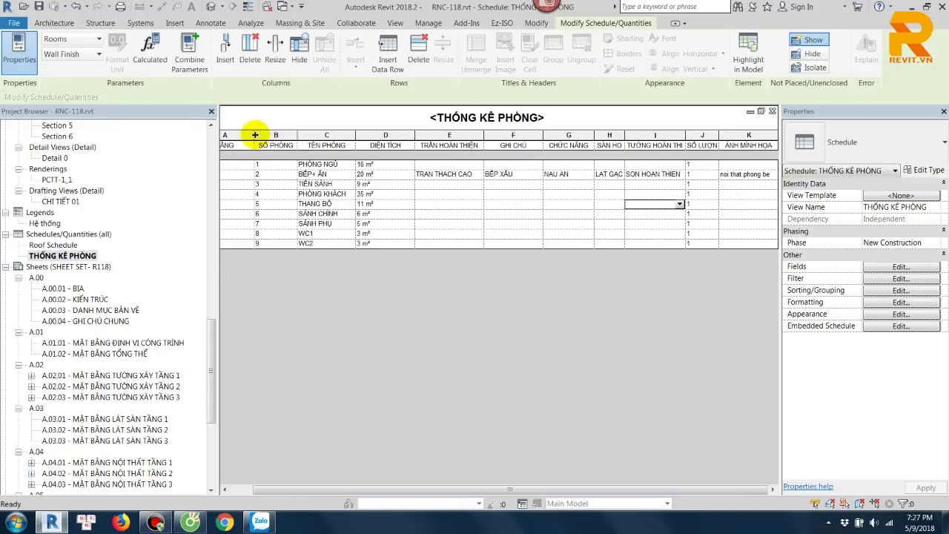
left_click_drag(254, 135, 249, 139)
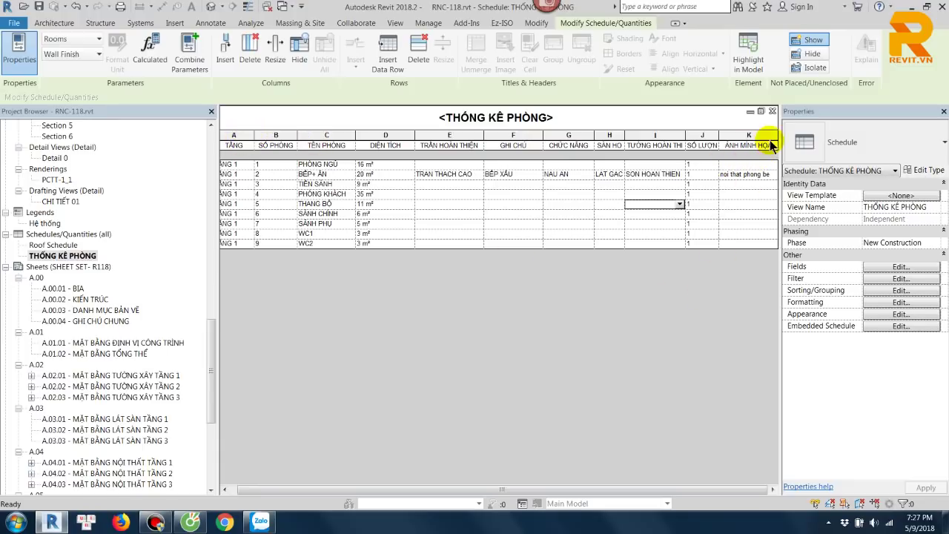
left_click_drag(685, 135, 674, 135)
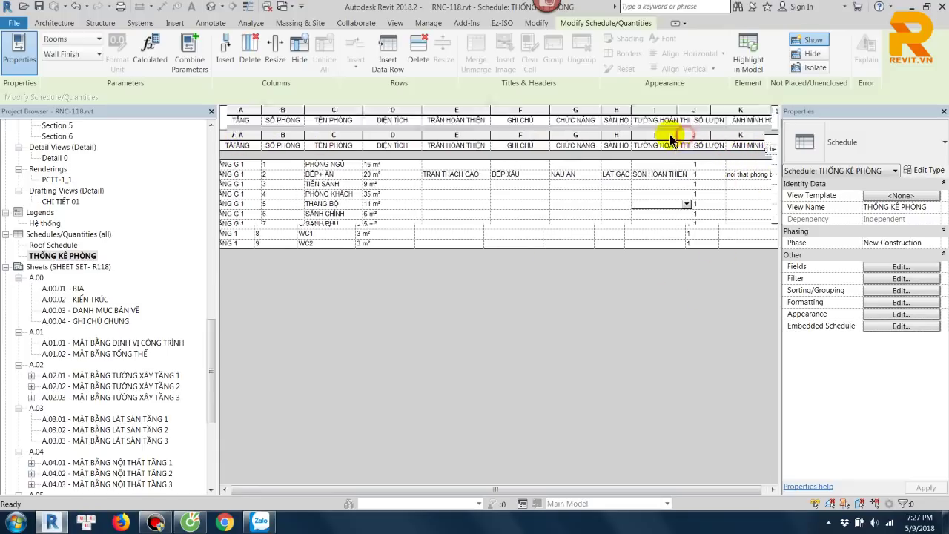
Step: Check the TẦNG heading cell and select columns A through C
left_click(230, 144)
key("Tab")
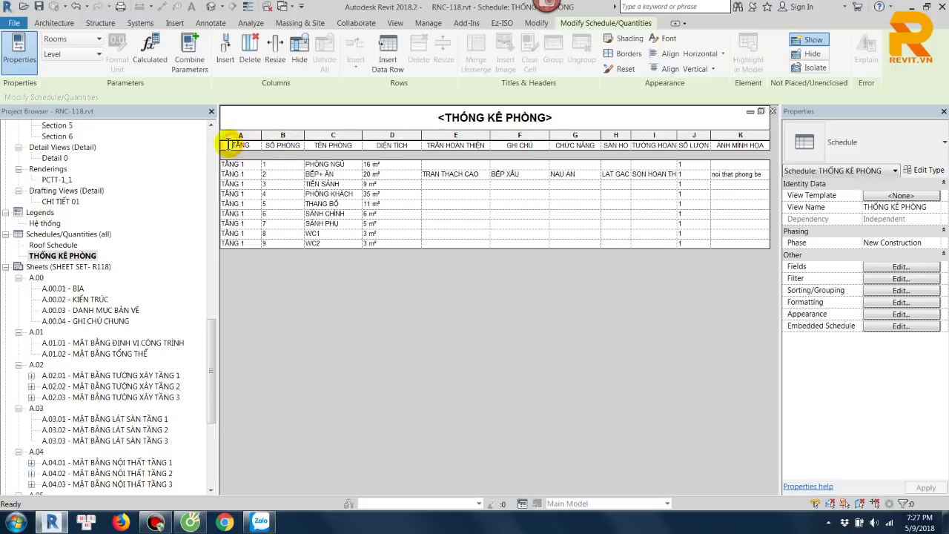
double_click(229, 144)
left_click(607, 146)
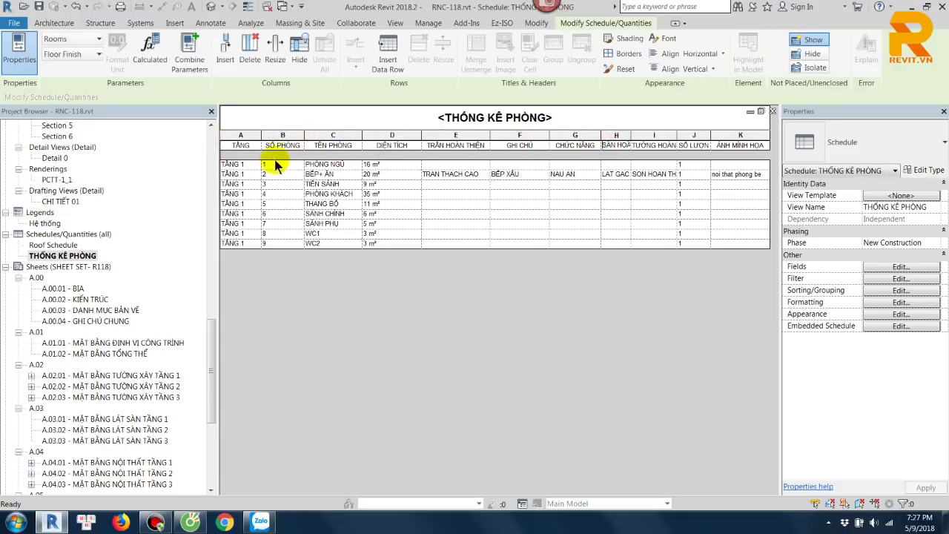
left_click_drag(240, 137, 355, 141)
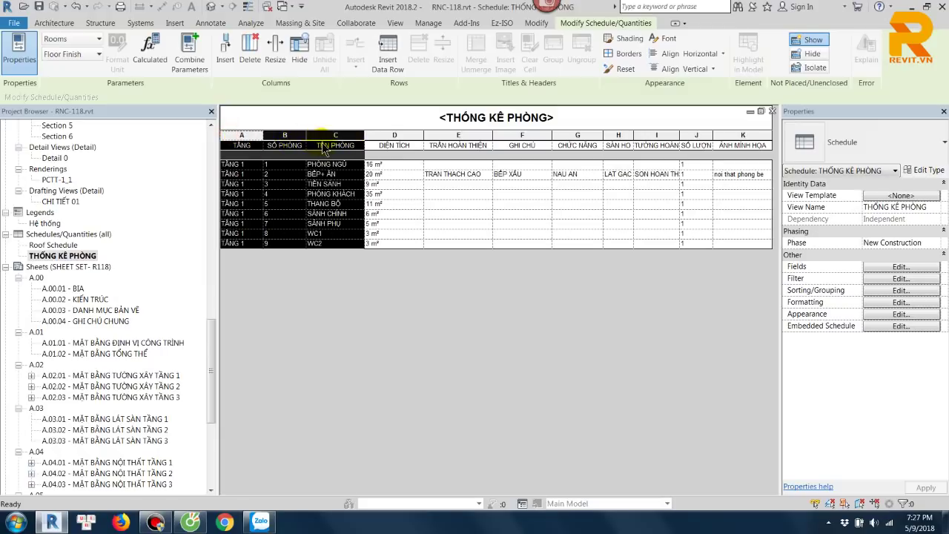
Step: Set the heading row font to bold 2.5 mm, then select the body cells
left_click(382, 193)
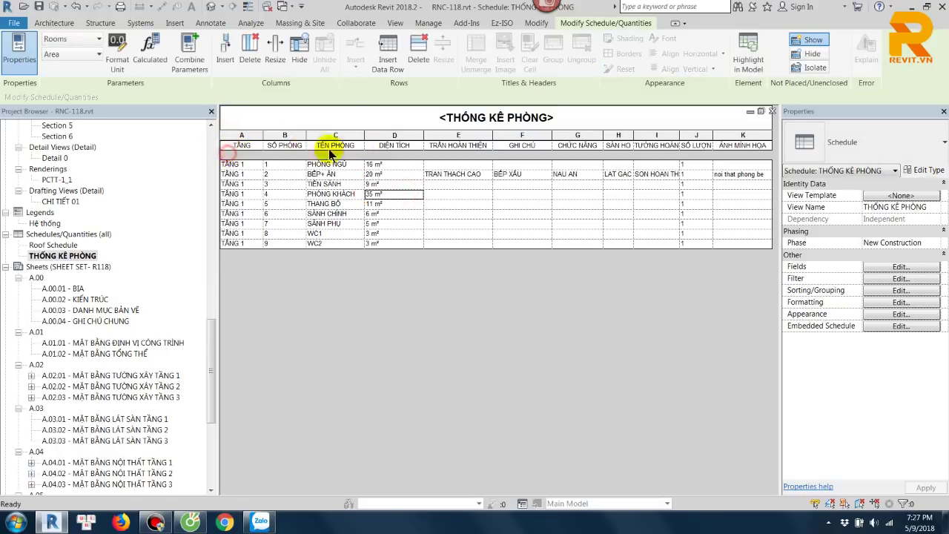
mouse_move(243, 144)
left_mouse_down()
mouse_move(655, 162)
mouse_move(756, 153)
mouse_move(747, 152)
left_mouse_up()
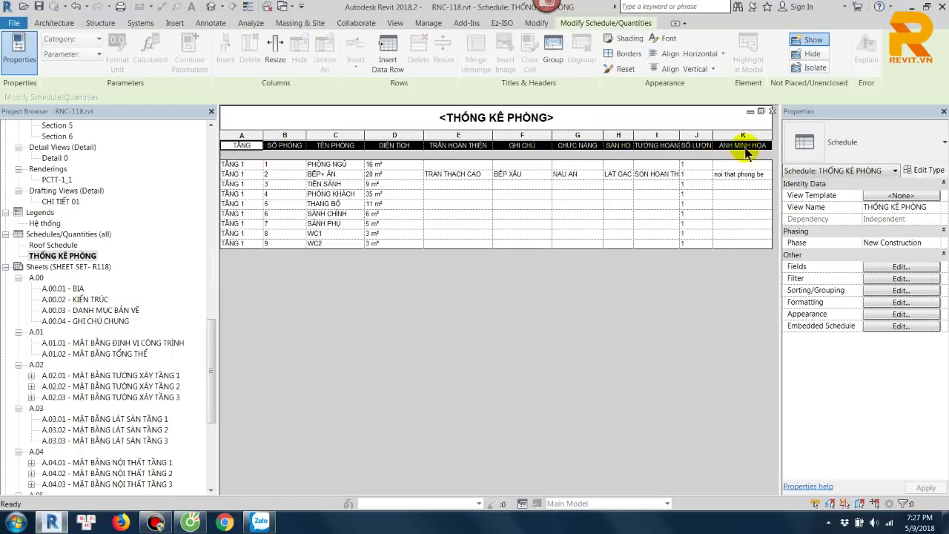
left_click(663, 37)
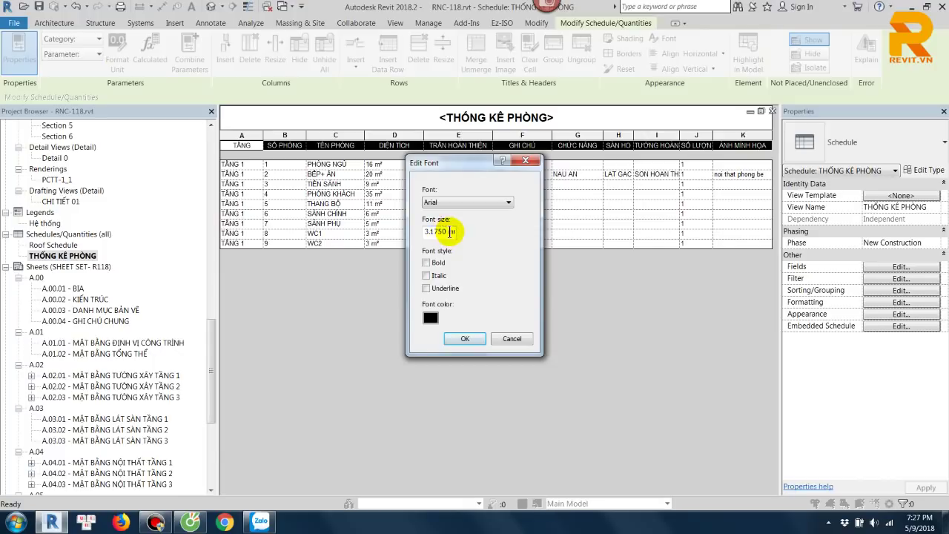
left_click_drag(447, 232, 415, 243)
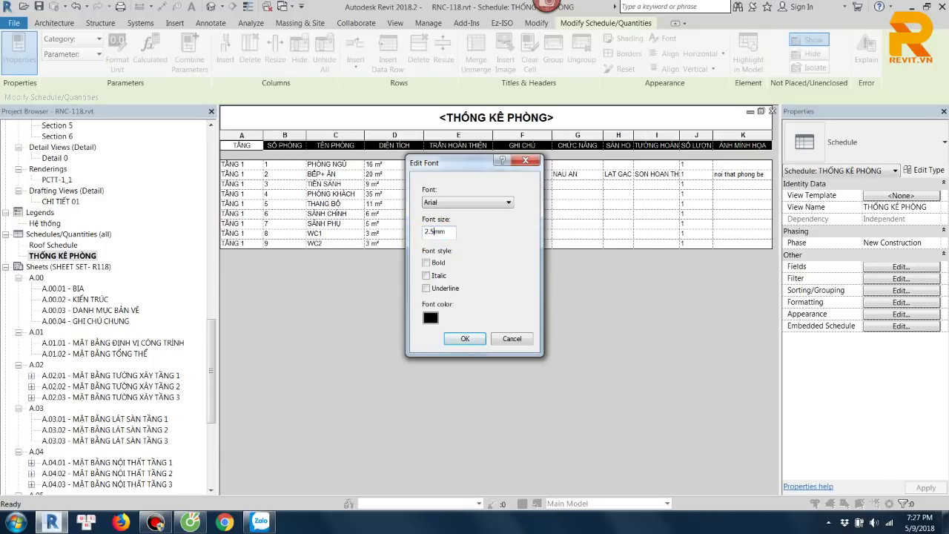
left_click(498, 338)
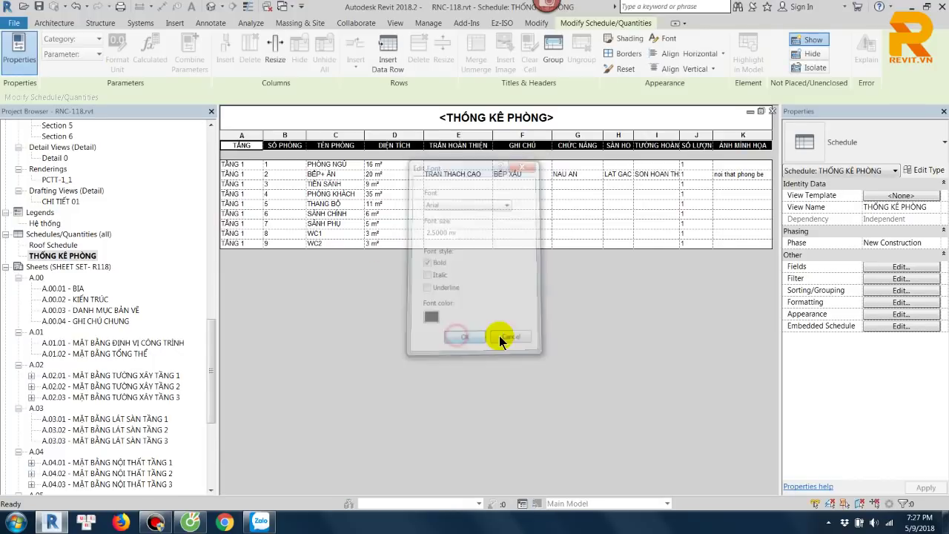
left_click_drag(239, 168, 739, 249)
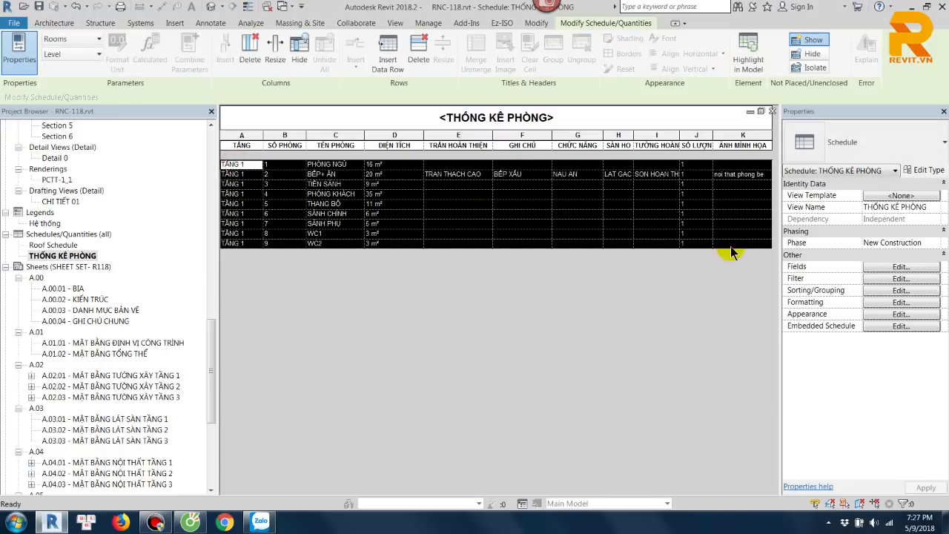
left_click(900, 327)
Step: In Appearance, use 2mm Arial for title, header and body text with a Thin Lines outline
left_click(822, 122)
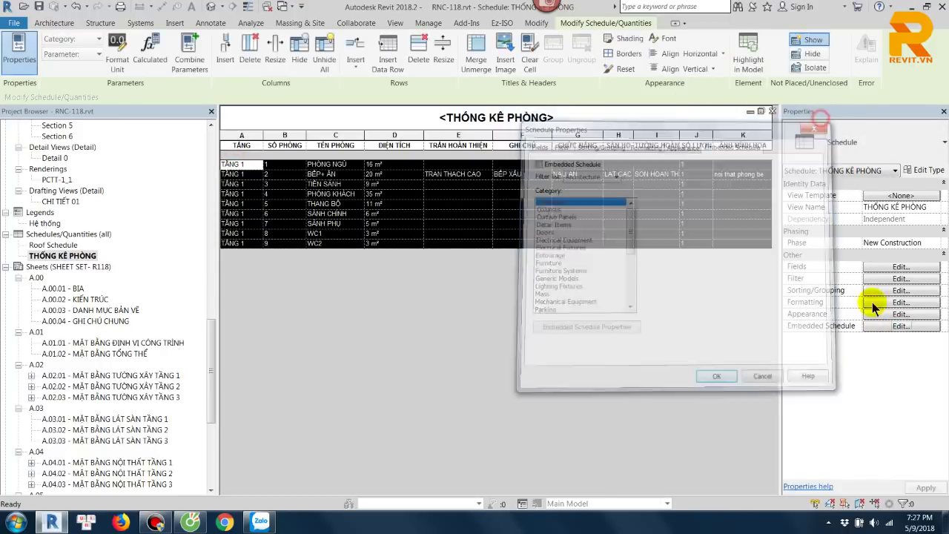
left_click(900, 314)
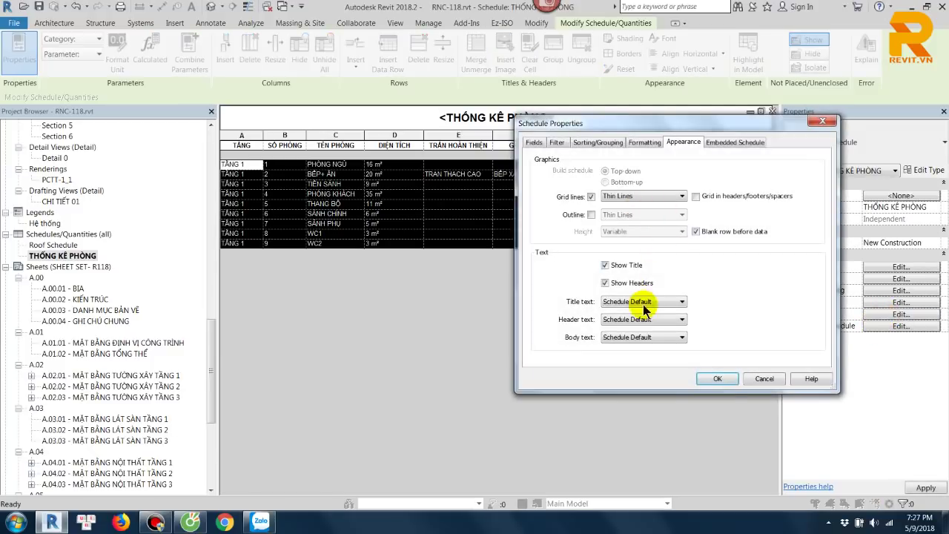
left_click(668, 304)
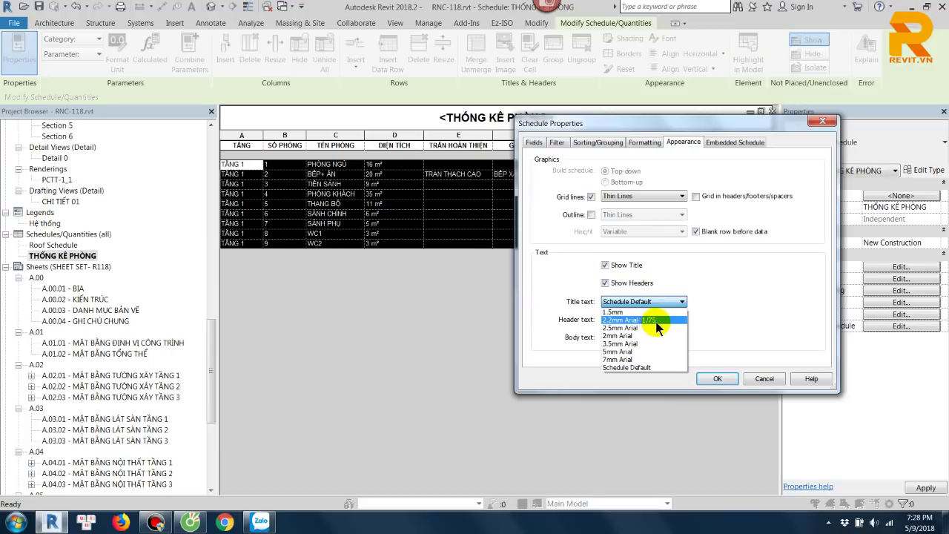
left_click(636, 335)
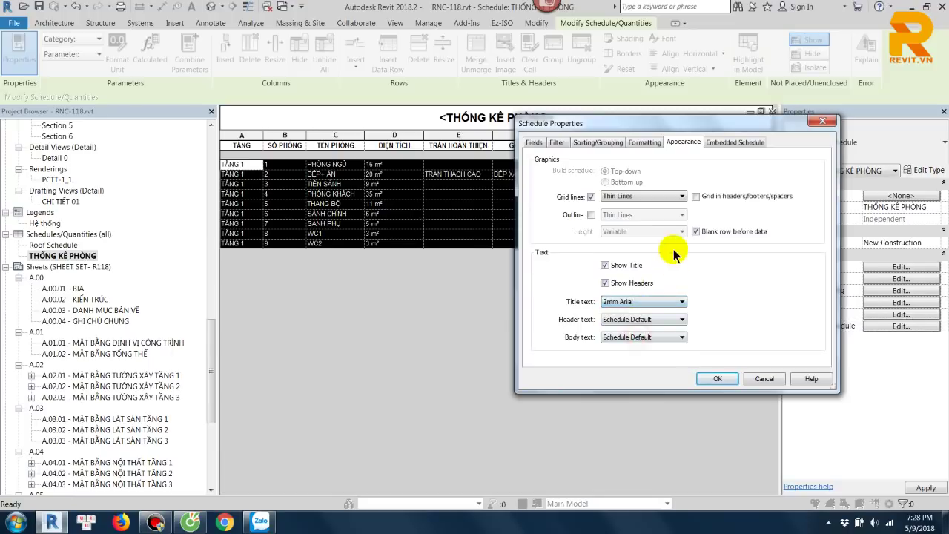
left_click(669, 320)
left_click(629, 354)
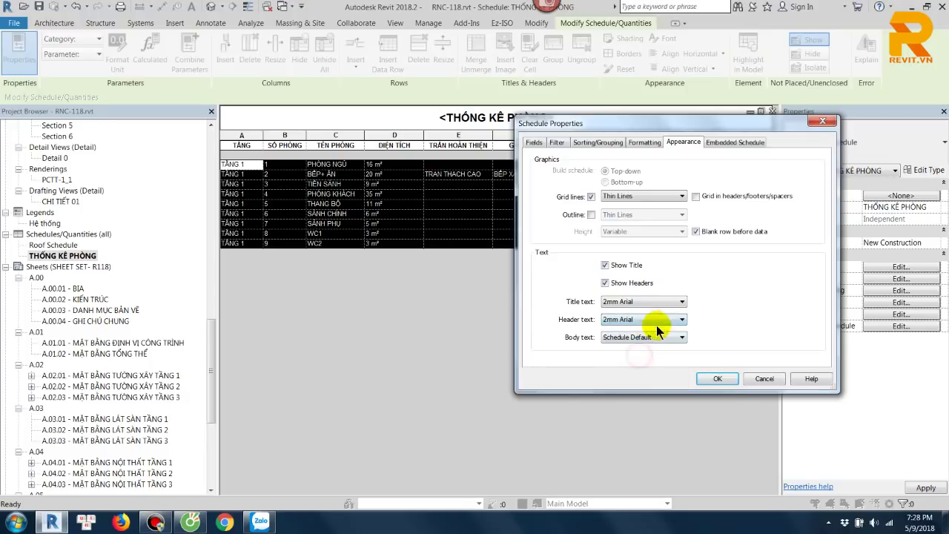
left_click(654, 337)
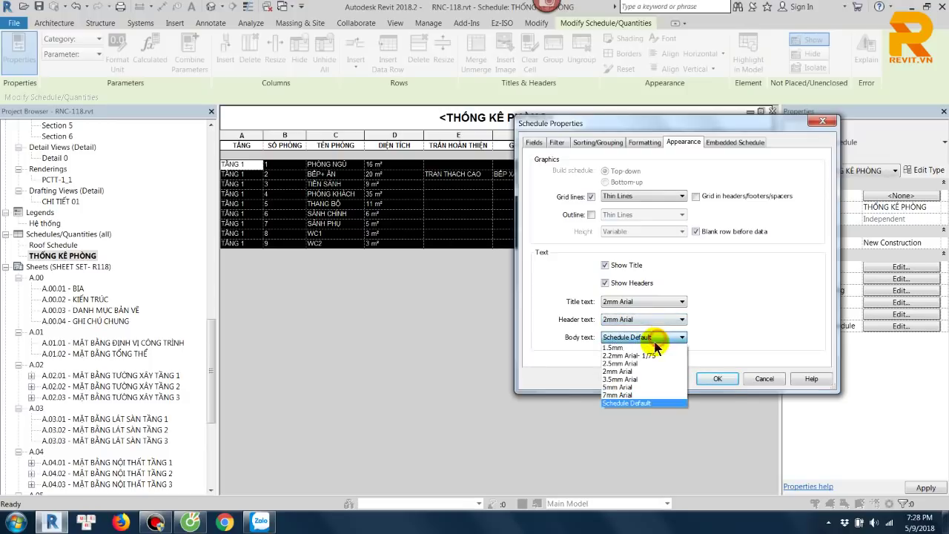
left_click(633, 372)
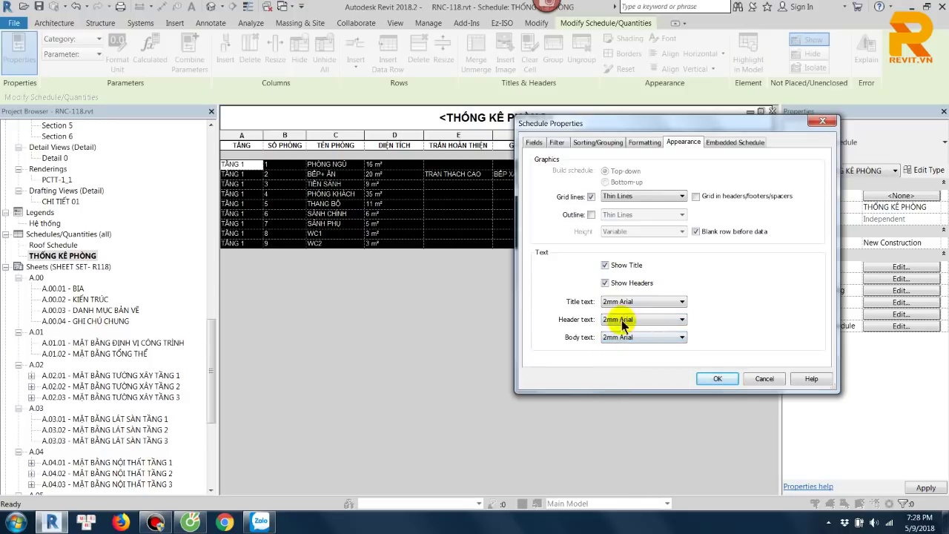
left_click(591, 214)
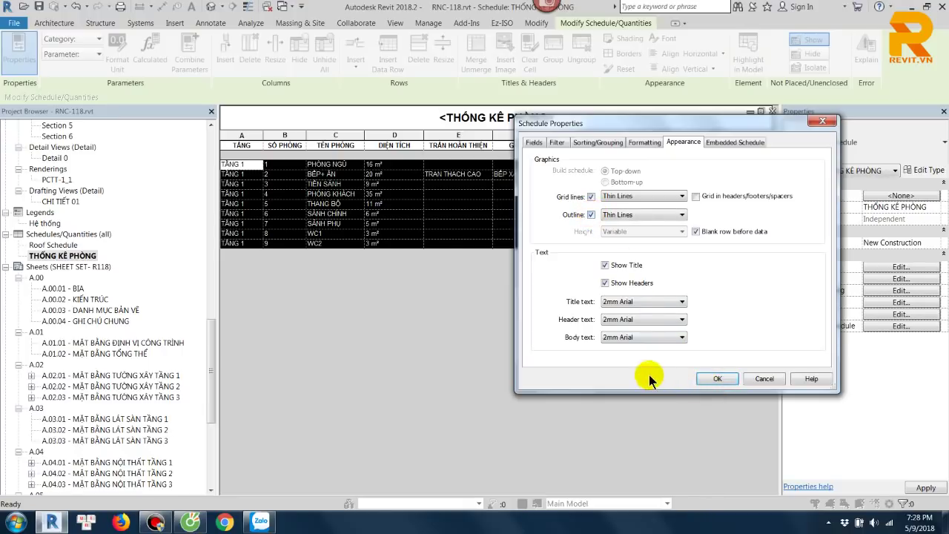
left_click(708, 379)
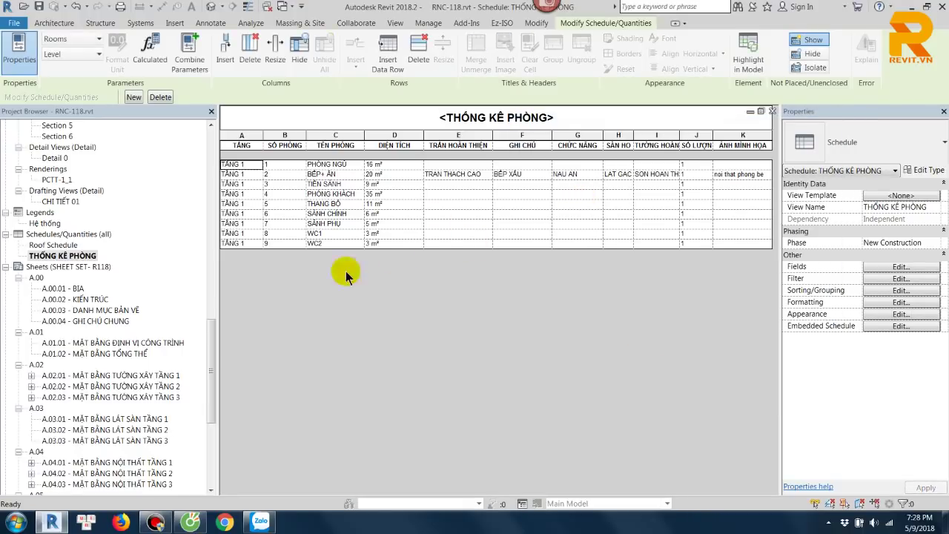
Step: On sheet A.09.01, widen the schedule's TƯỜNG HOÀN THIỆN and SỐ LƯỢNG columns
left_click_drag(212, 371, 210, 419)
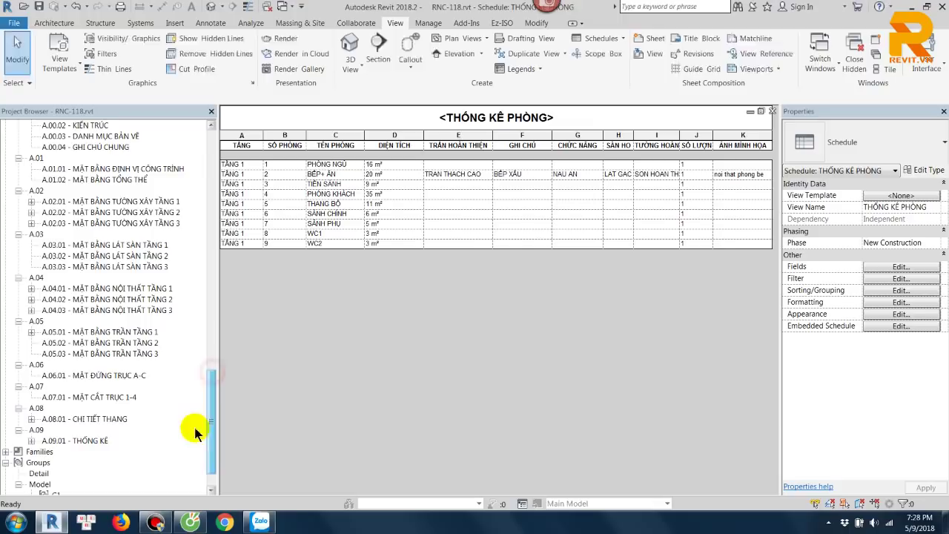
double_click(96, 440)
scroll(478, 267, "down", 3)
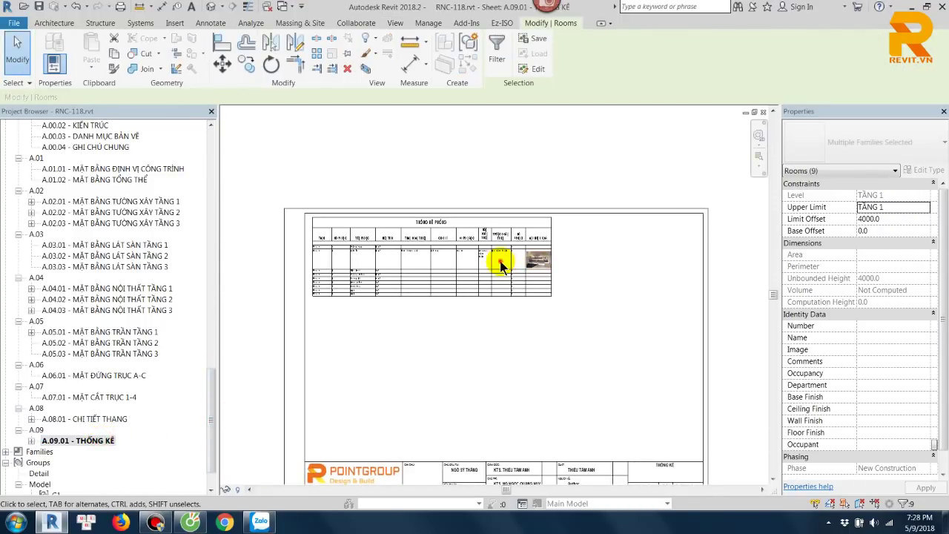
left_click(487, 252)
scroll(487, 253, "up", 3)
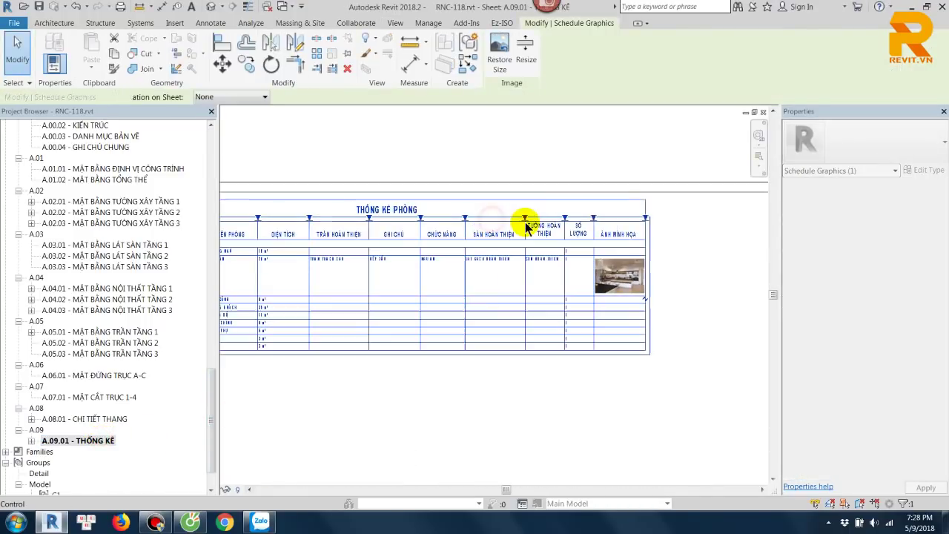
left_click_drag(565, 218, 630, 220)
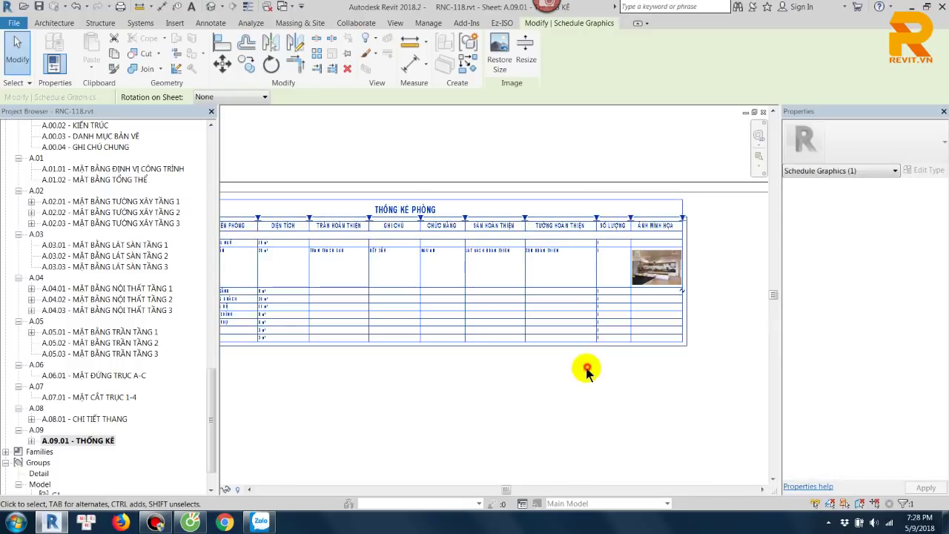
left_click(586, 363)
middle_click_drag(469, 366, 603, 349)
Step: Pan and zoom the sheet to view the DIỆN TÍCH and TRẦN HOÀN THIỆN columns
scroll(700, 249, "up", 2)
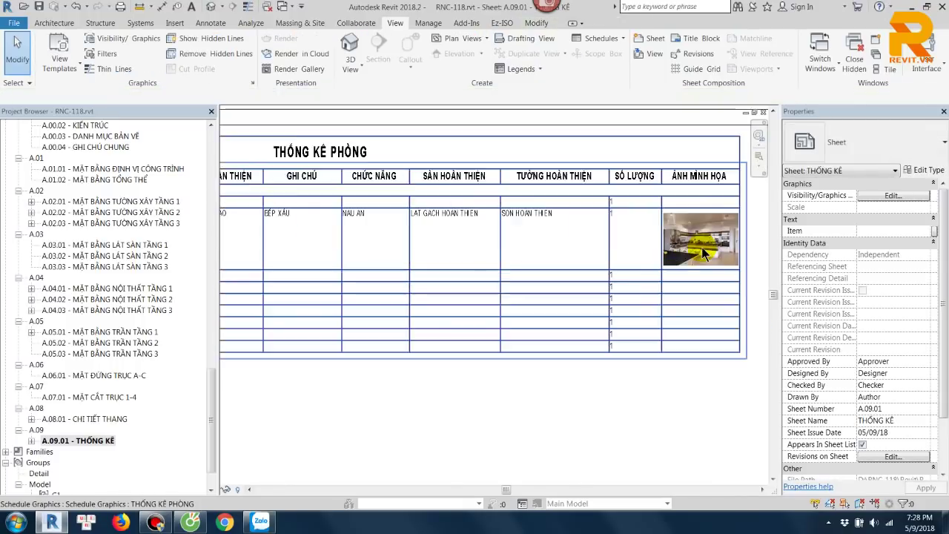
scroll(700, 248, "up", 2)
mouse_move(639, 280)
middle_mouse_down()
mouse_move(415, 244)
mouse_move(509, 161)
middle_mouse_up()
scroll(415, 245, "down", 2)
scroll(339, 233, "up", 1)
scroll(334, 209, "up", 1)
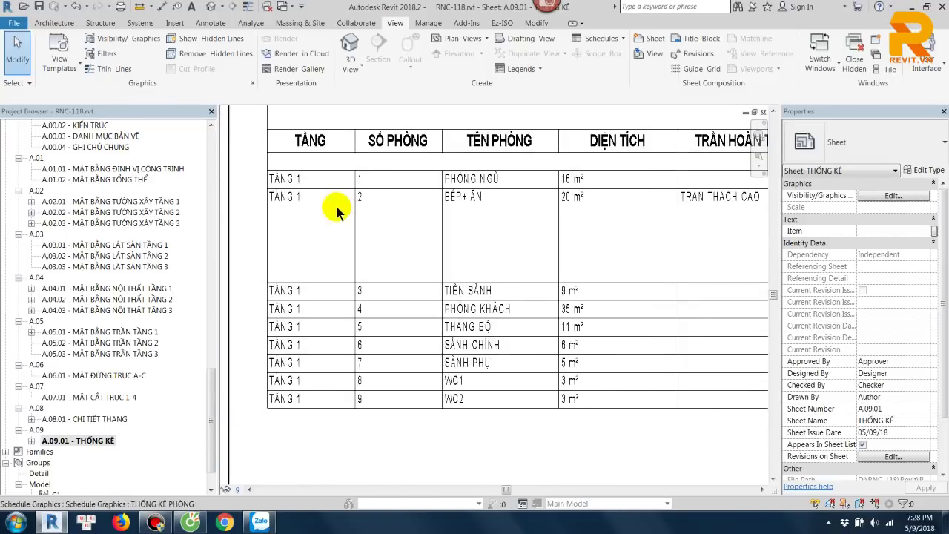
scroll(349, 208, "up", 1)
scroll(358, 206, "up", 1)
middle_click_drag(748, 314, 360, 286)
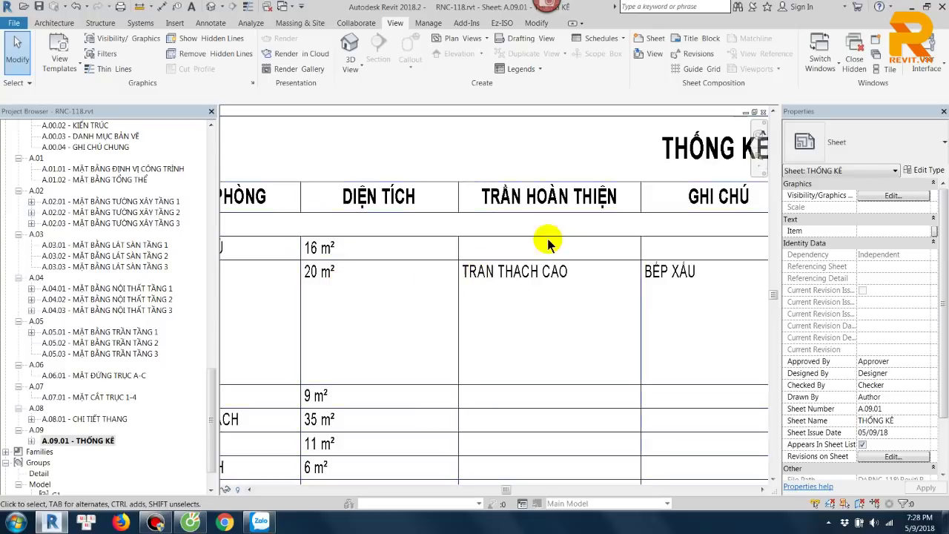
left_click_drag(546, 257, 498, 274)
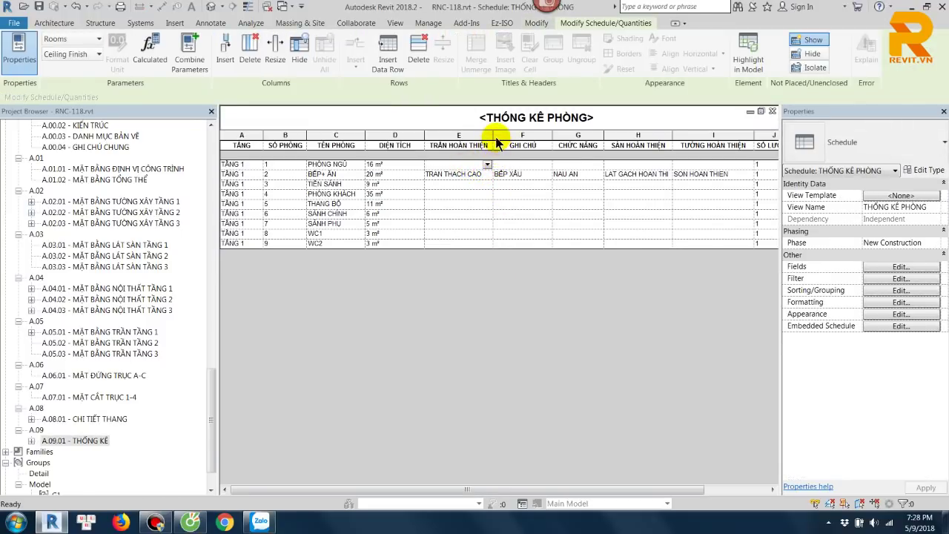
Step: Widen column E and set PHÒNG NGỦ's ceiling finish to TRAN CHIU AM
left_click_drag(493, 138, 507, 134)
left_click(491, 175)
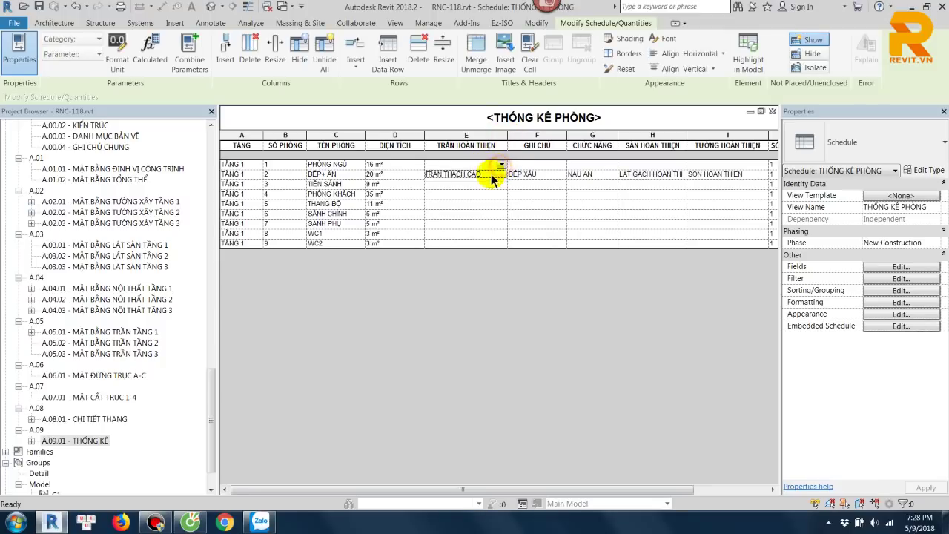
left_click(501, 165)
left_click(484, 165)
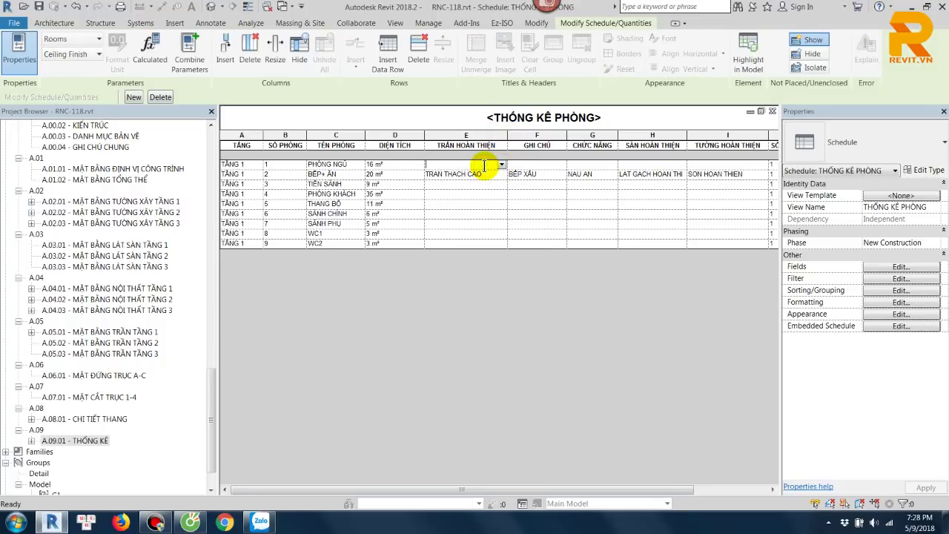
type("tR")
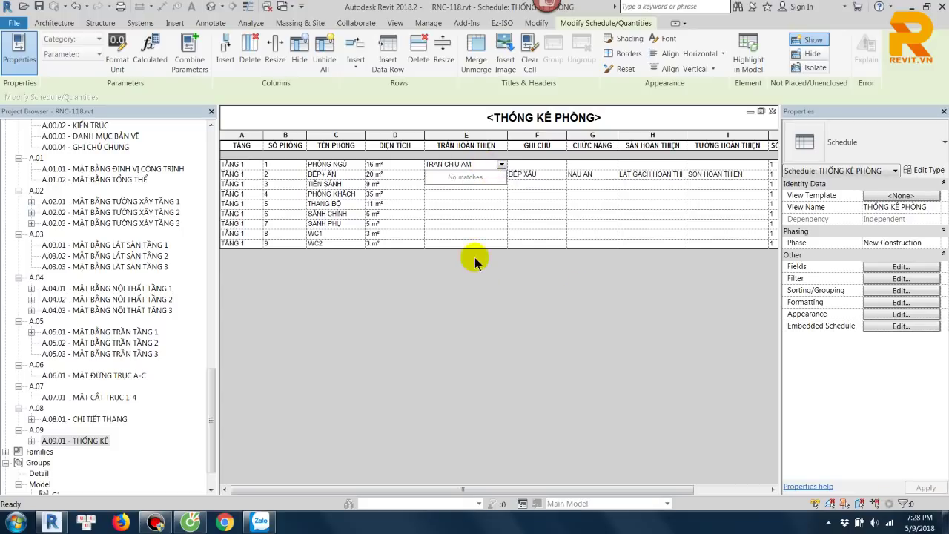
key("Return")
Step: Set PHÒNG NGỦ's function to NGU ONG BA and widen the CHỨC NĂNG column
left_click(533, 166)
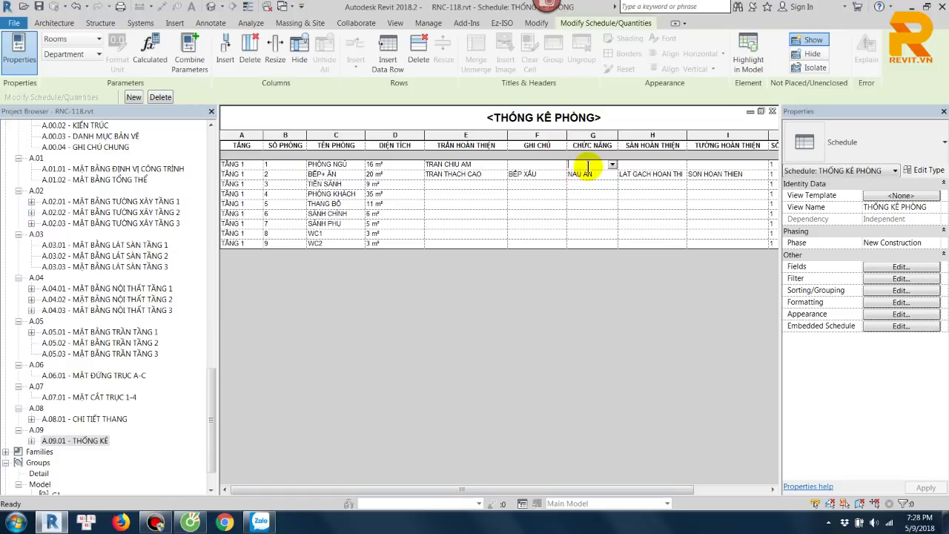
type("N")
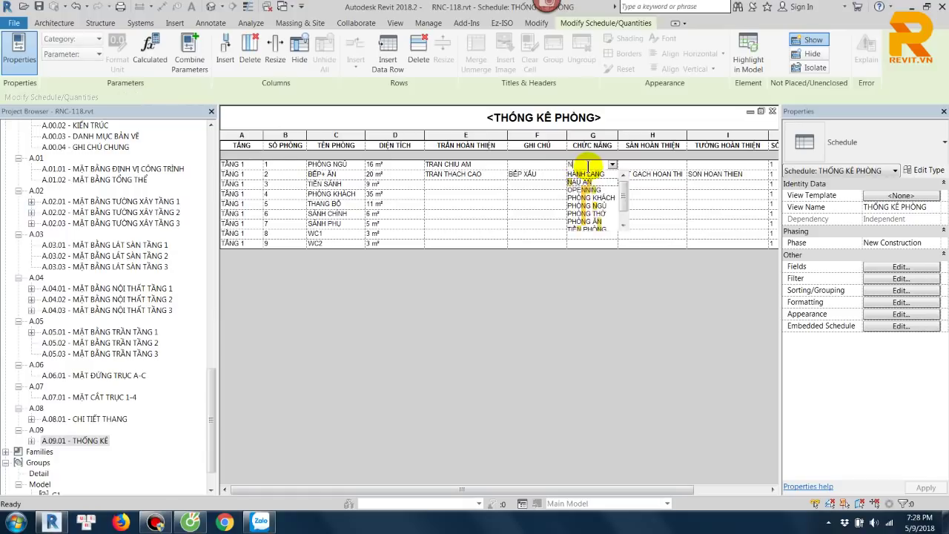
type("GU ONG BA")
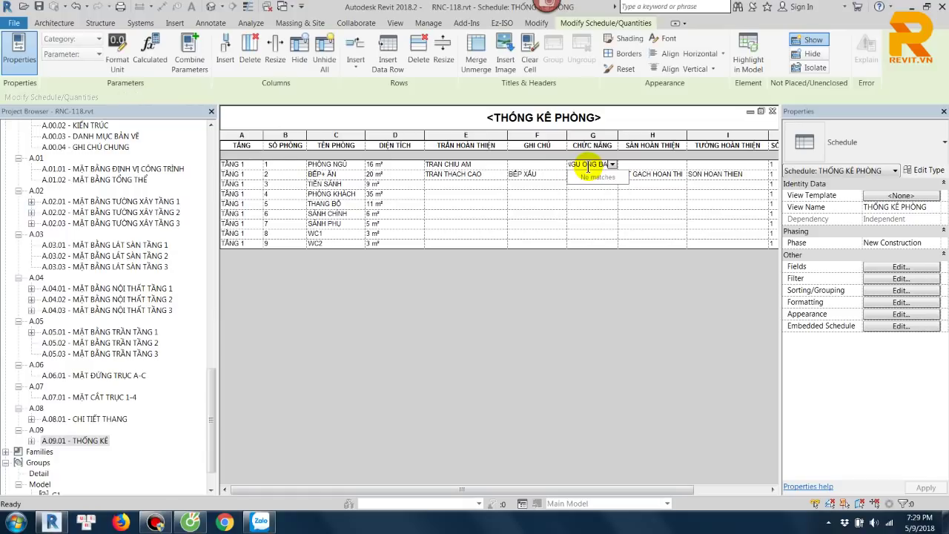
key("Return")
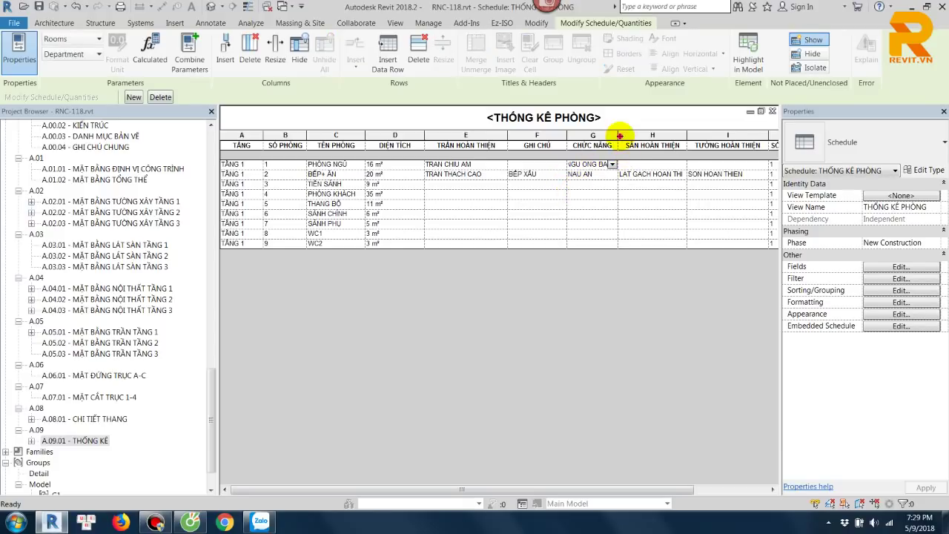
left_click_drag(619, 136, 630, 135)
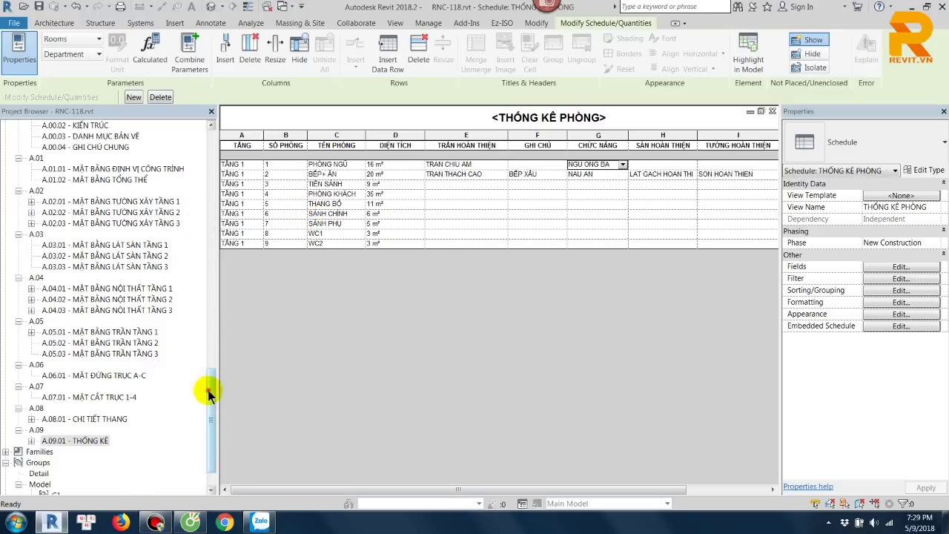
left_click_drag(208, 395, 219, 359)
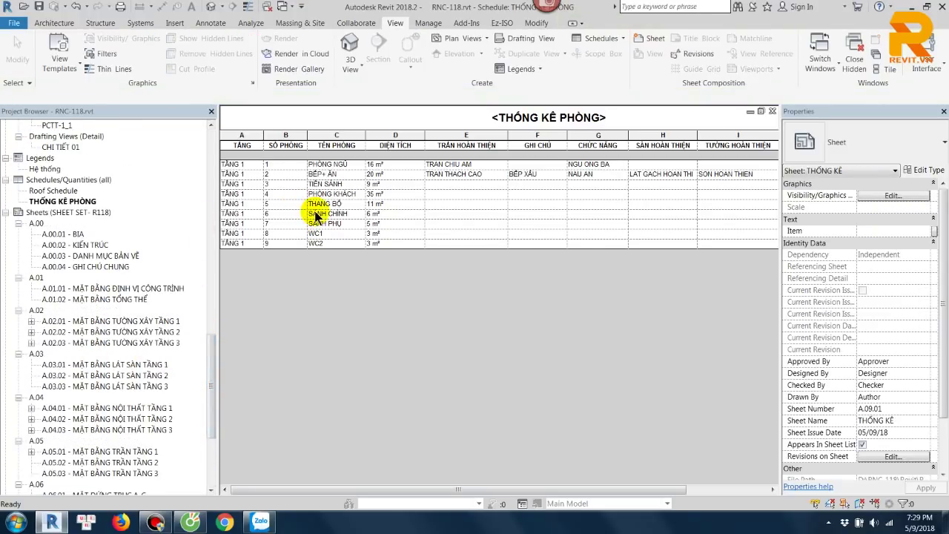
Step: Duplicate THỐNG KÊ PHÒNG and name the copy THỐNG KÊ PHÒNG- GHI CHU
right_click(84, 200)
mouse_move(127, 262)
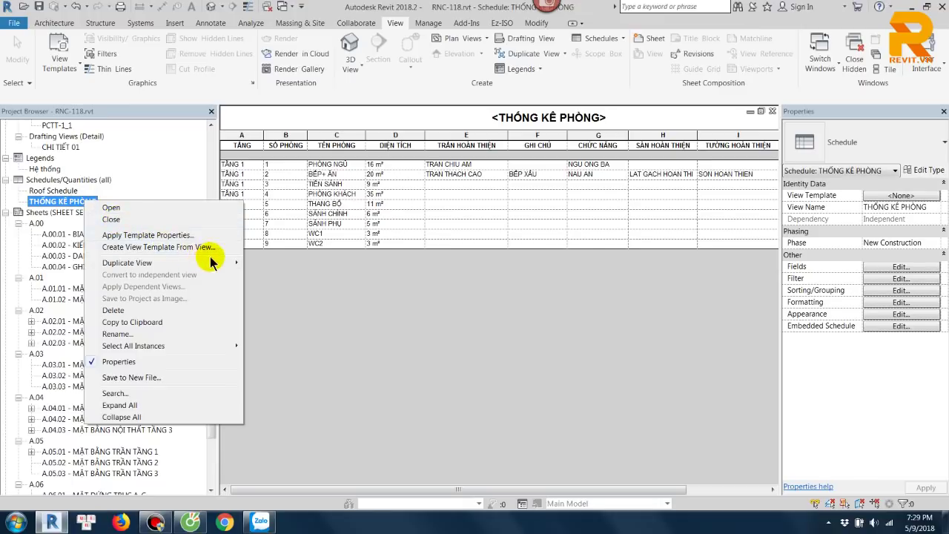
left_click(264, 263)
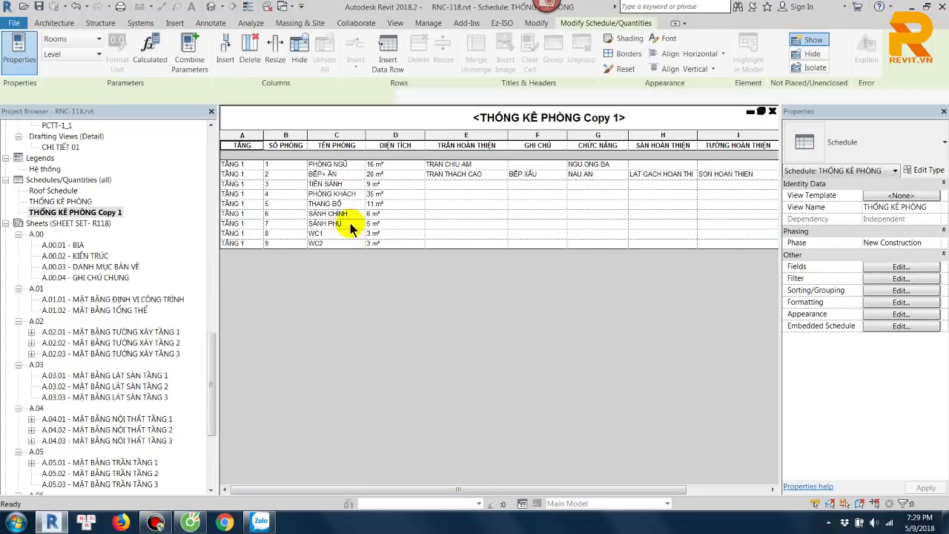
right_click(102, 212)
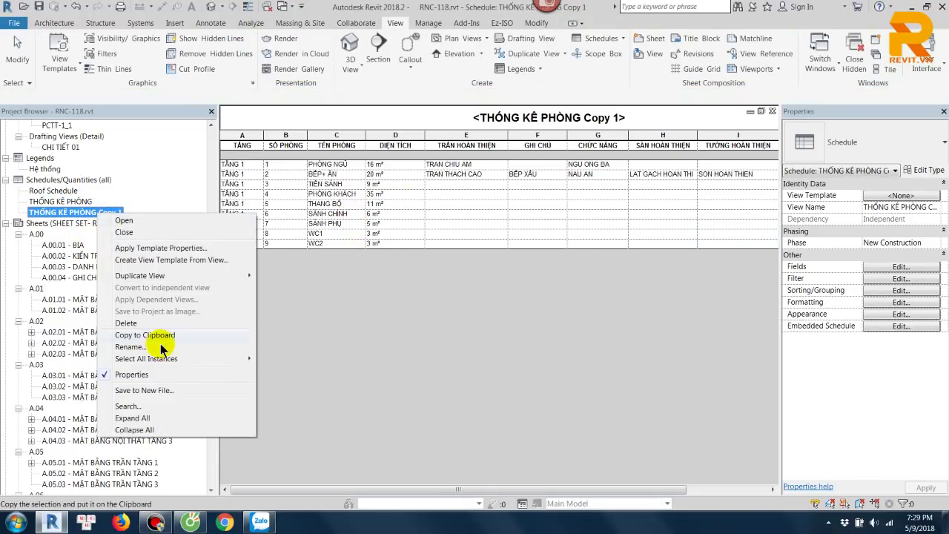
left_click(129, 346)
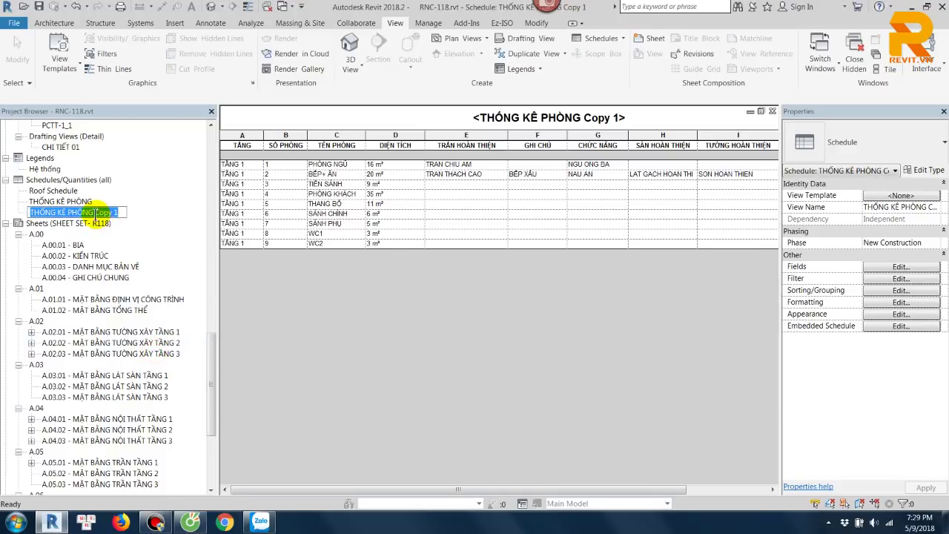
left_click_drag(96, 213, 156, 218)
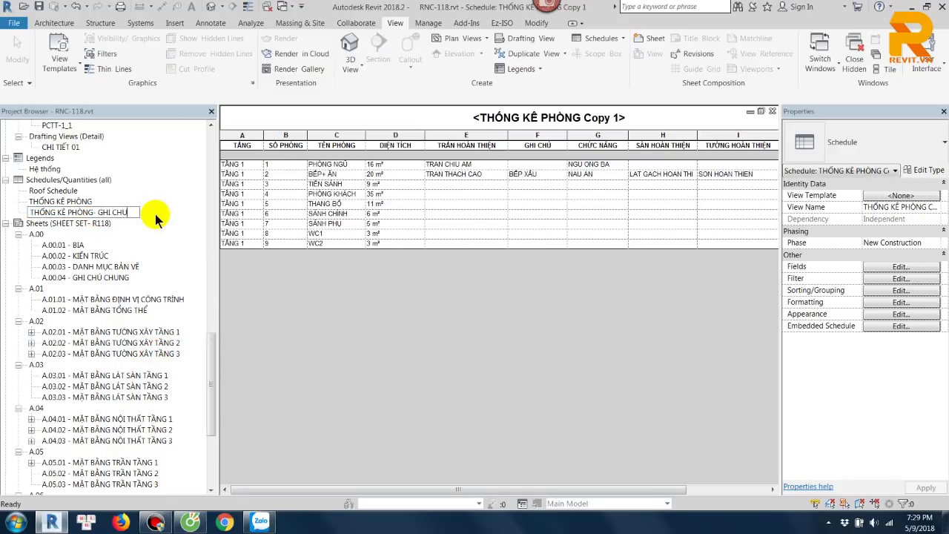
left_click(316, 267)
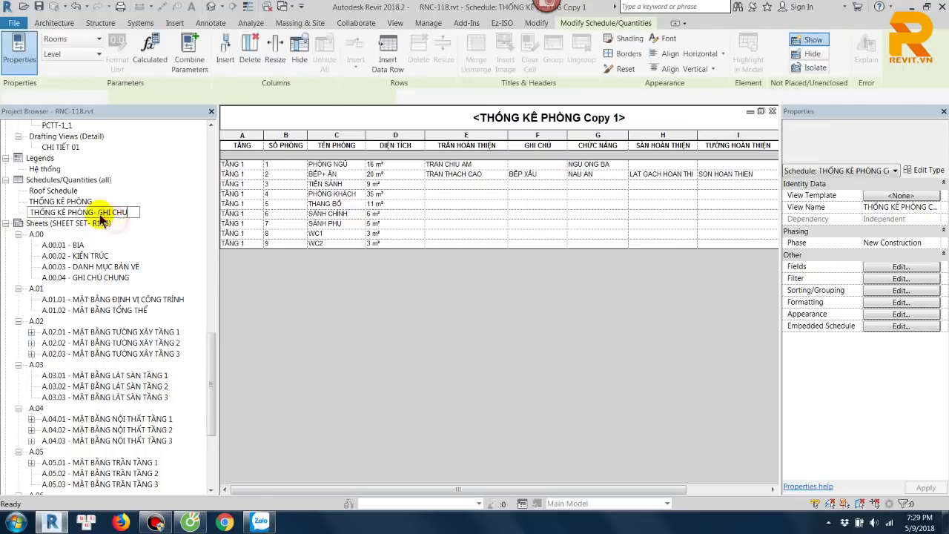
left_click(298, 277)
Step: Hide columns E through I in the copied schedule
left_click(252, 146)
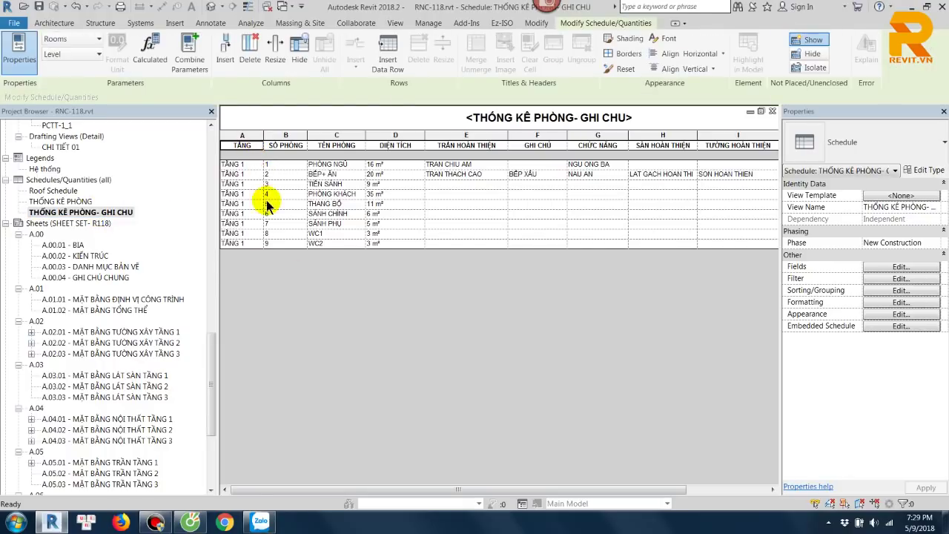
left_click(335, 136)
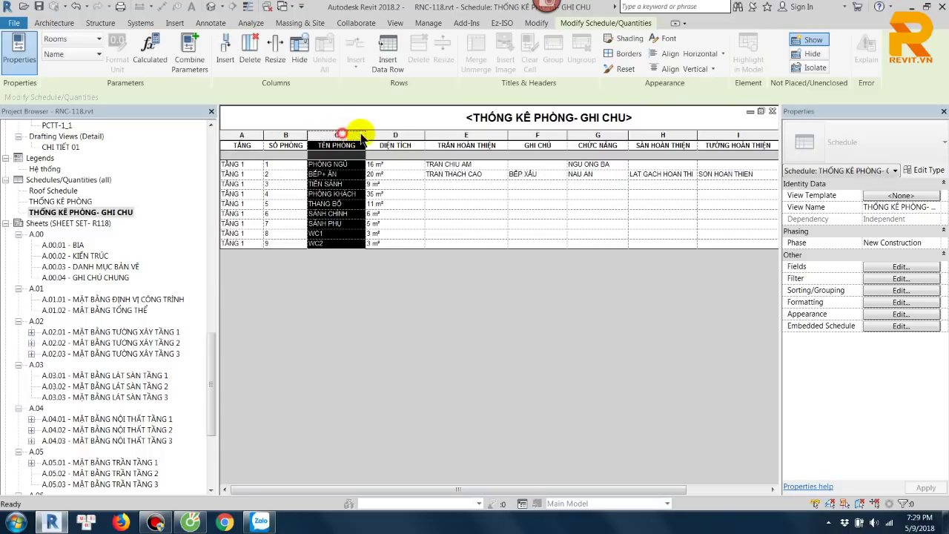
left_click(389, 135)
left_click(448, 135)
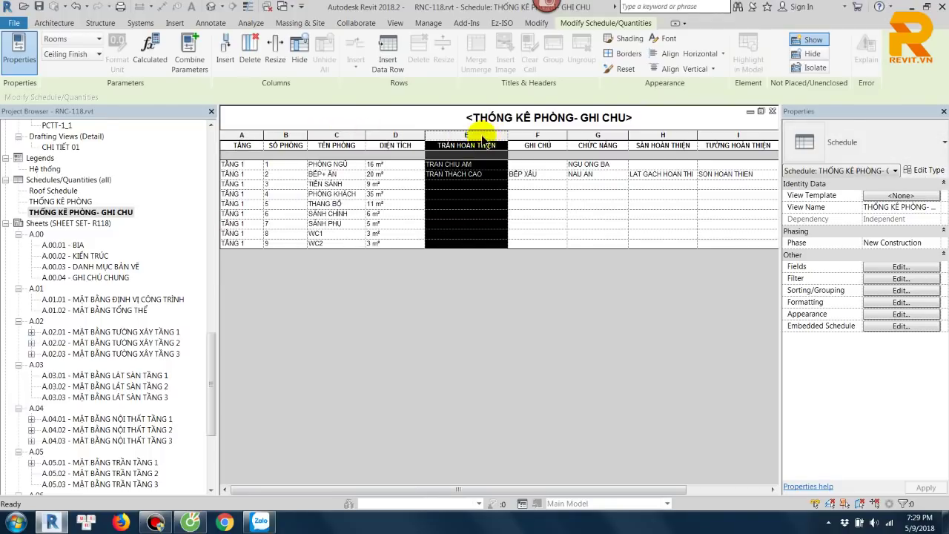
left_click_drag(469, 138, 823, 134)
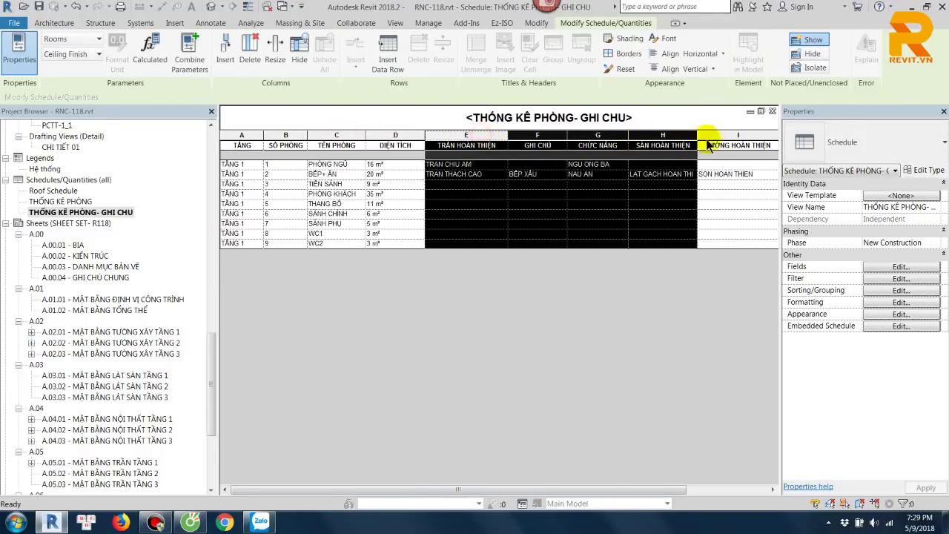
right_click(658, 137)
left_click(704, 226)
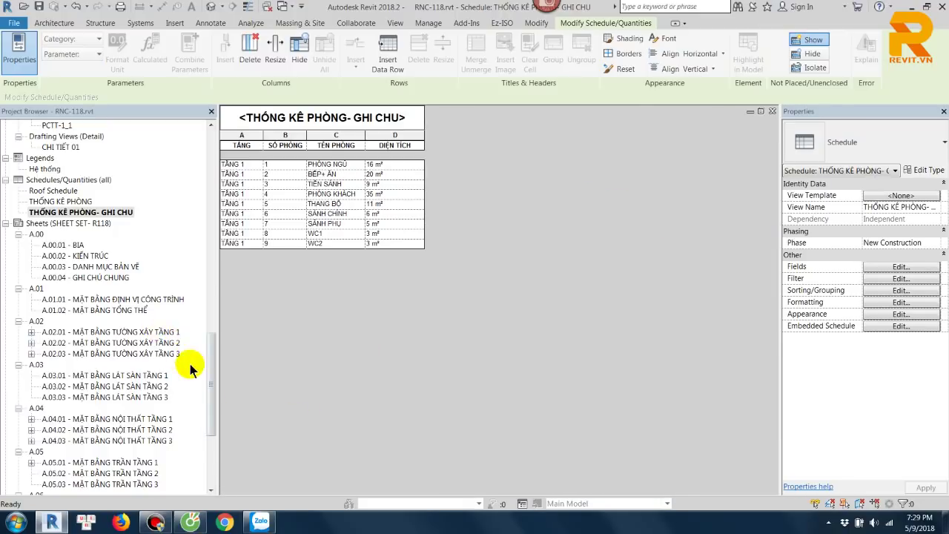
Step: Open sheet A.02.01 and place THỐNG KÊ PHÒNG- GHI CHU at its lower right
double_click(159, 332)
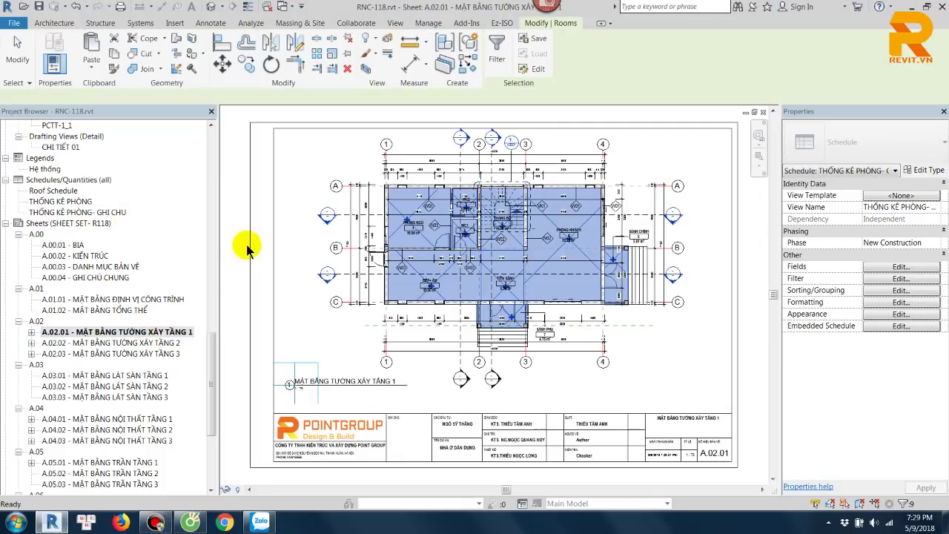
left_click(323, 325)
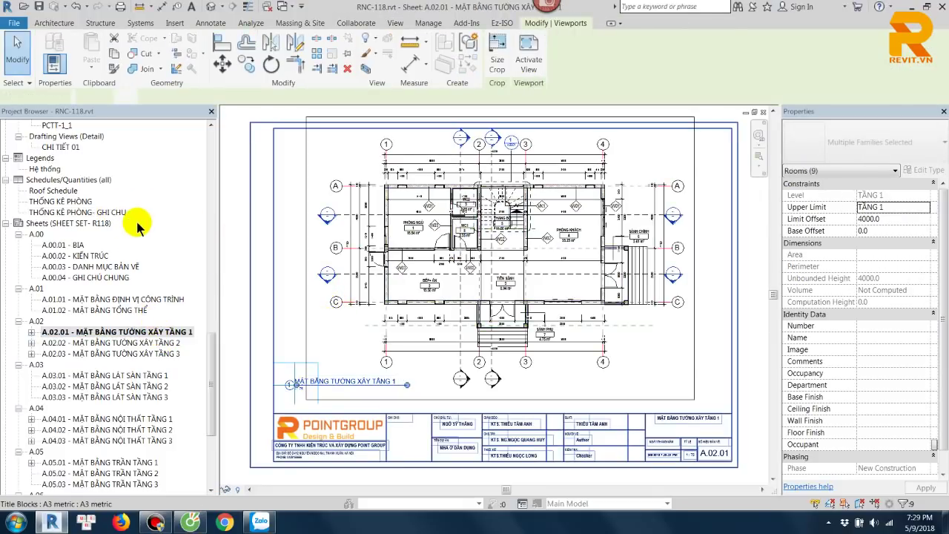
left_click_drag(110, 215, 722, 383)
left_click(668, 363)
scroll(667, 356, "up", 2)
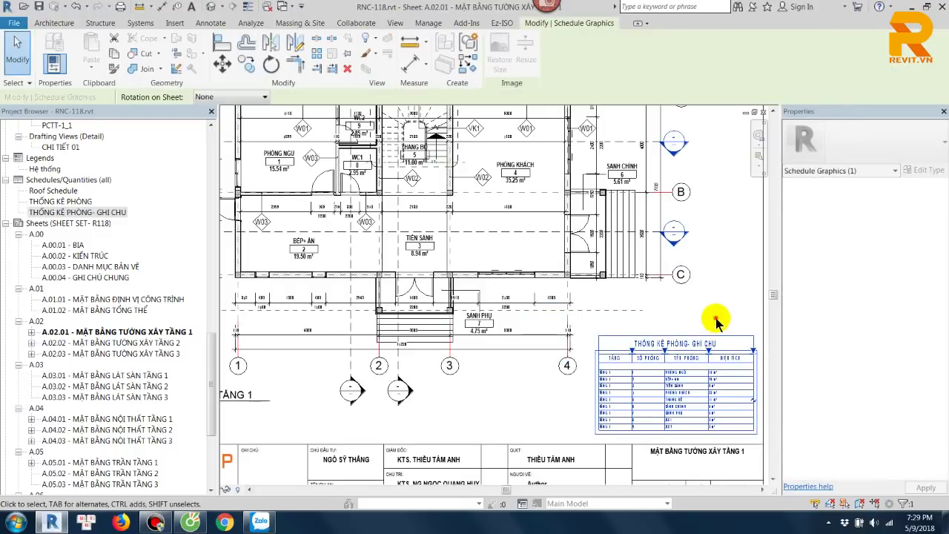
left_click(719, 315)
scroll(719, 315, "up", 2)
scroll(667, 260, "up", 2)
scroll(586, 318, "up", 2)
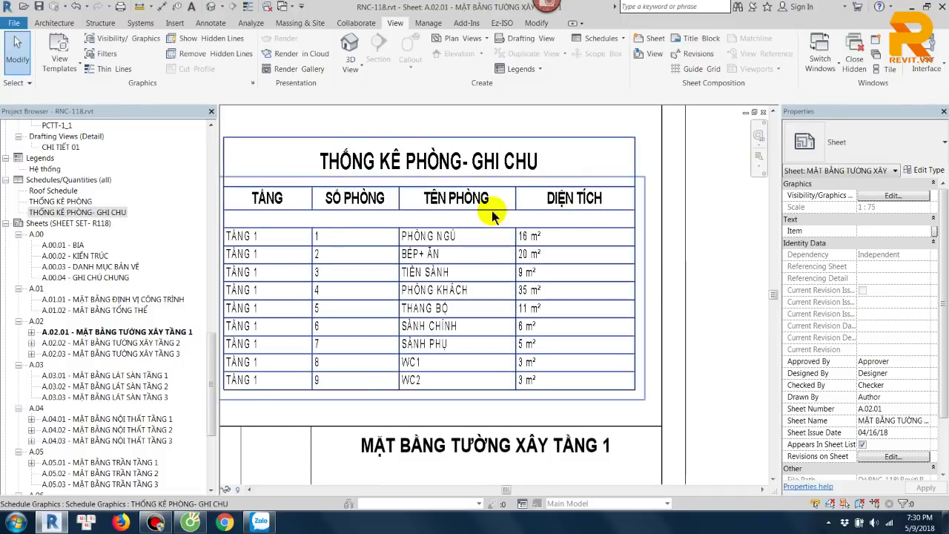
right_click(113, 215)
Step: Rename the GHI CHU schedule copy to THỐNG KÊ PHÒNG- TẦNG 1
left_click(159, 345)
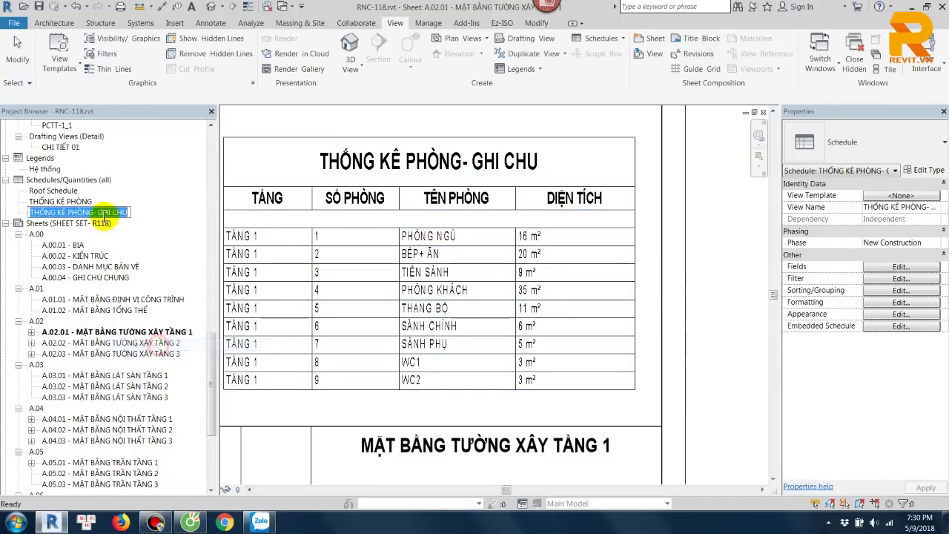
left_click_drag(98, 212, 150, 217)
type("TA")
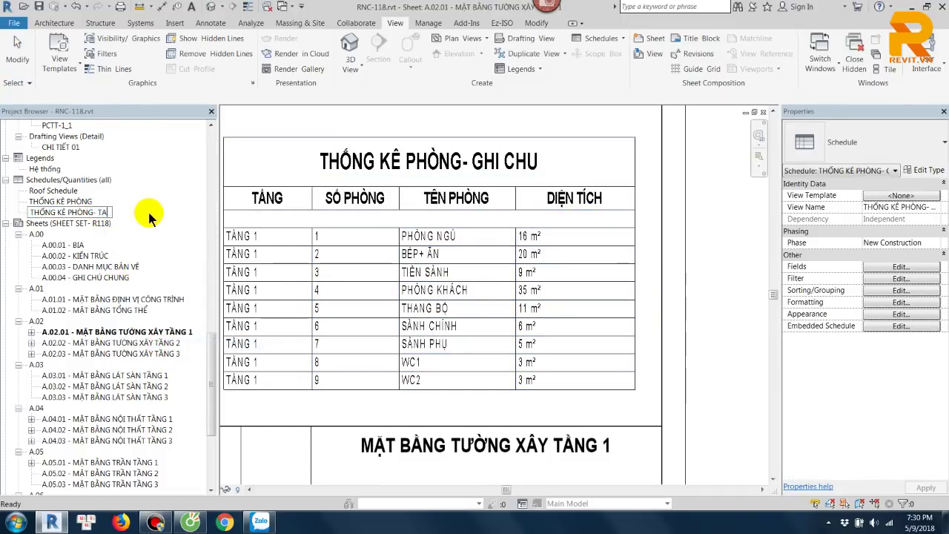
type("NG 1")
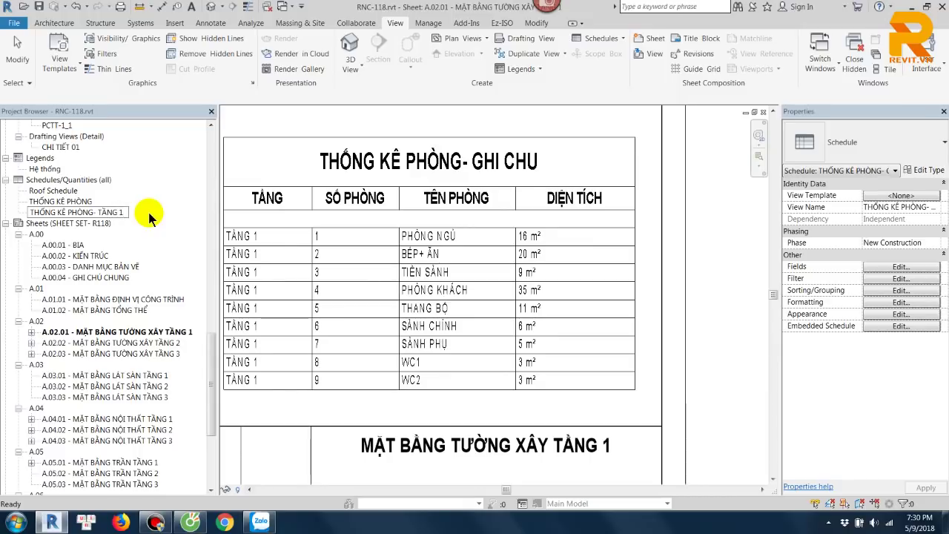
key("Return")
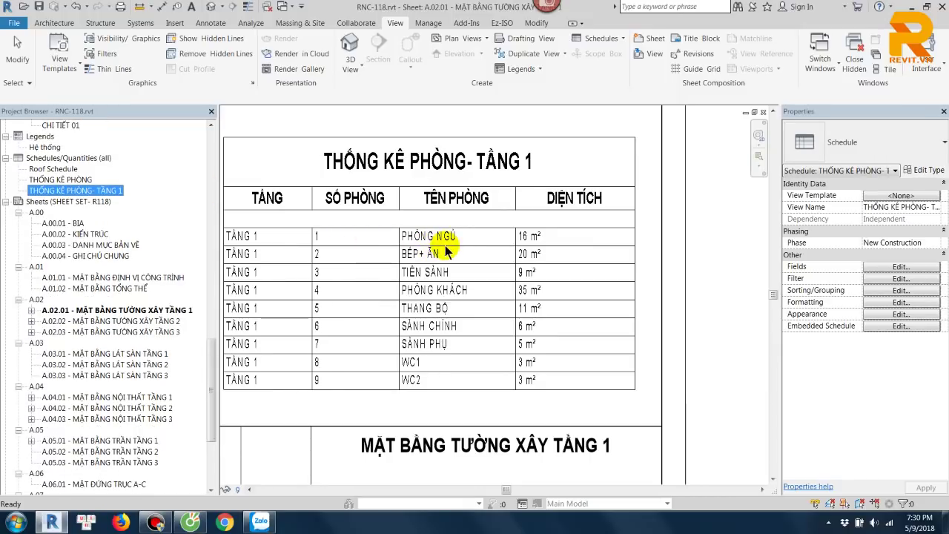
Step: Pan sheet A.02.01 to the floor plan and select its viewport
scroll(471, 264, "down", 2)
scroll(471, 263, "up", 1)
scroll(452, 244, "up", 1)
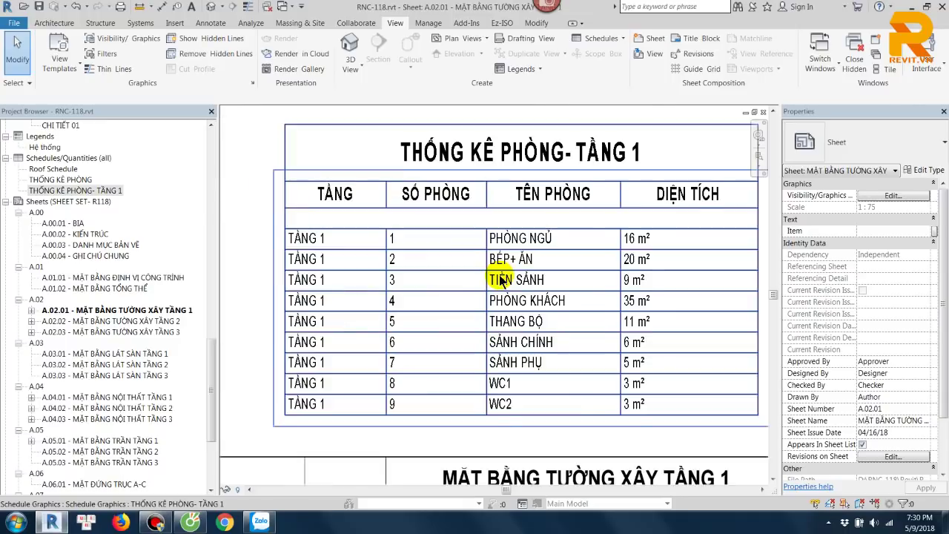
scroll(498, 271, "up", 1)
scroll(593, 271, "down", 1)
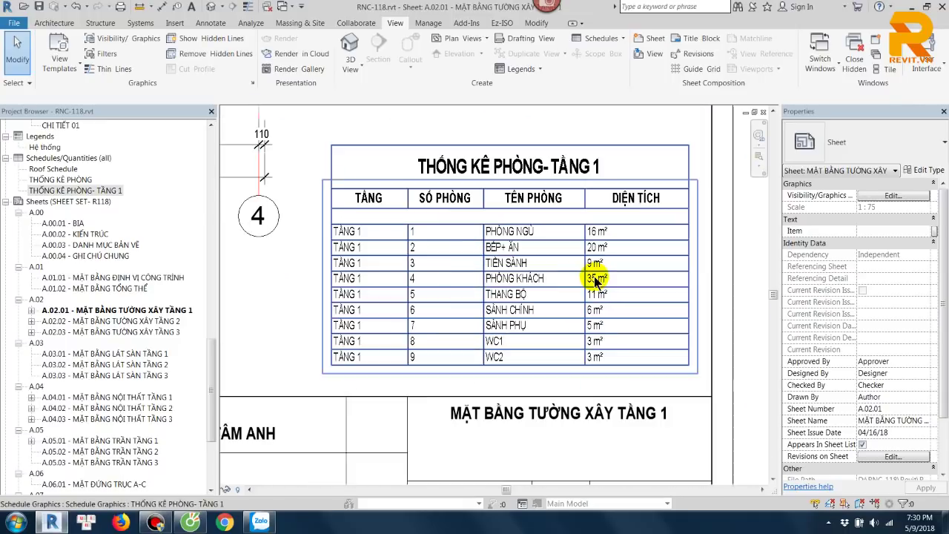
scroll(441, 262, "down", 1)
mouse_move(627, 292)
middle_mouse_down()
mouse_move(614, 379)
mouse_move(445, 180)
middle_mouse_up()
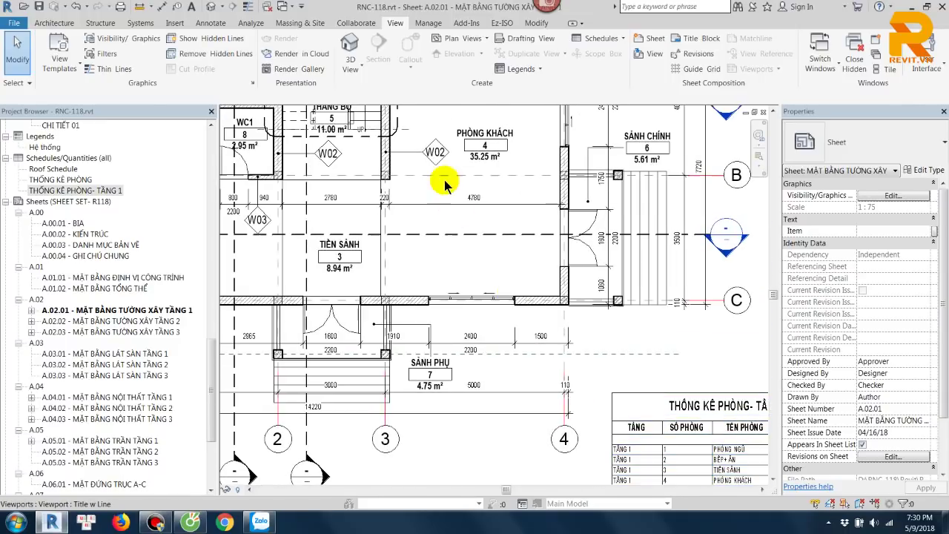
left_click(497, 148)
Step: In the activated floor plan, turn off Show Area and Show Name in the room tag type
double_click(500, 151)
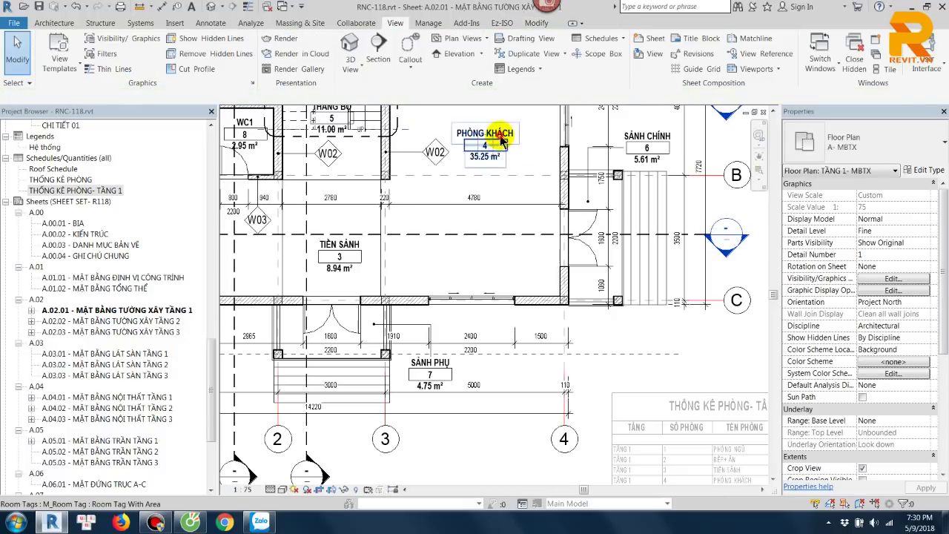
left_click(489, 146)
left_click(924, 169)
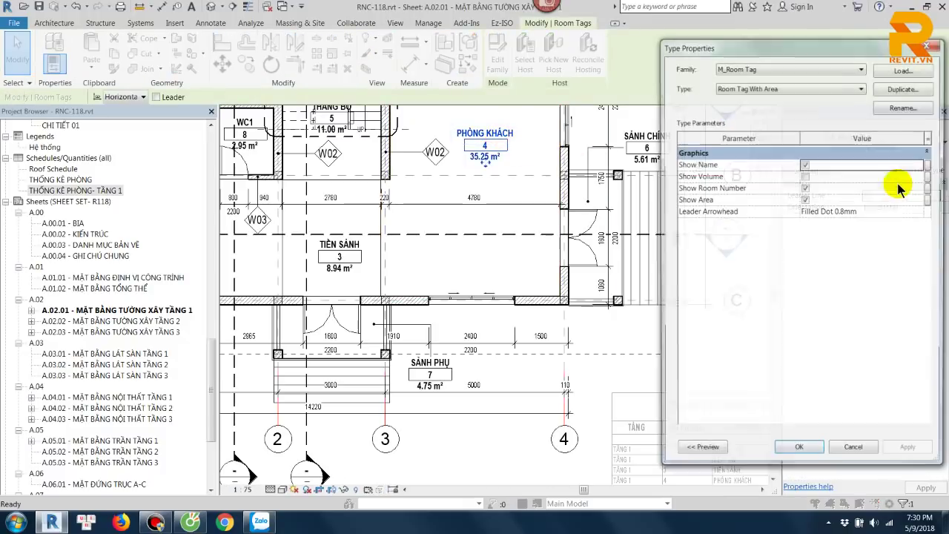
left_click(805, 200)
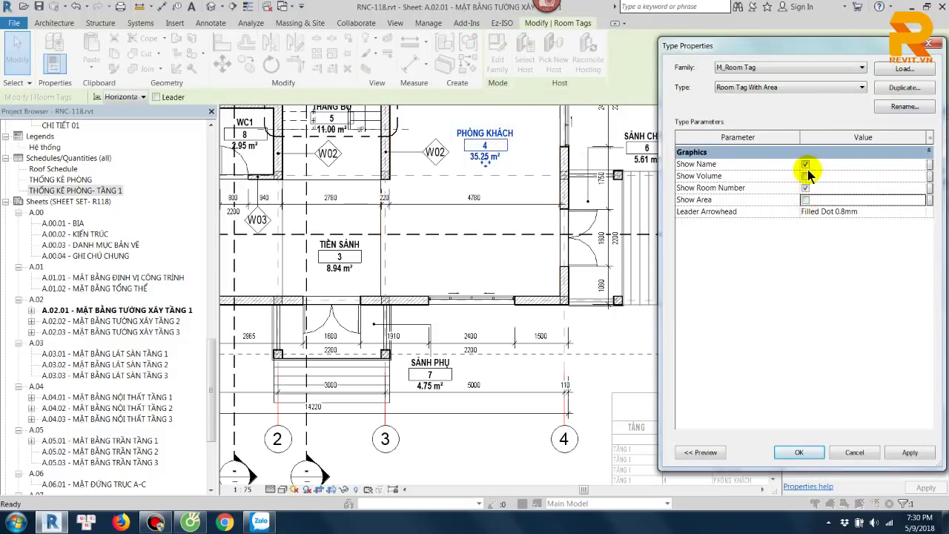
left_click(805, 164)
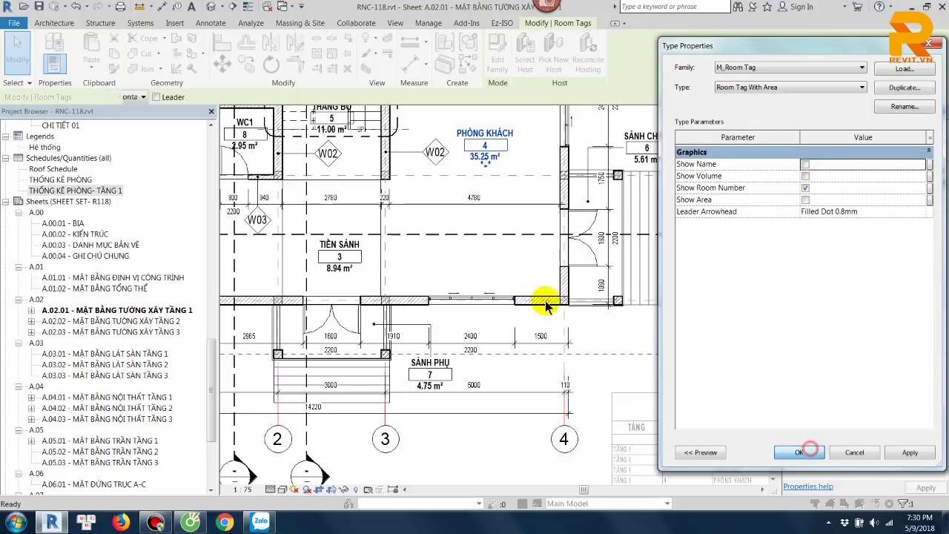
left_click(799, 453)
Step: Clear the tag selection, deactivate the floor plan viewport and deselect it on the sheet
scroll(472, 197, "down", 2)
key("Escape")
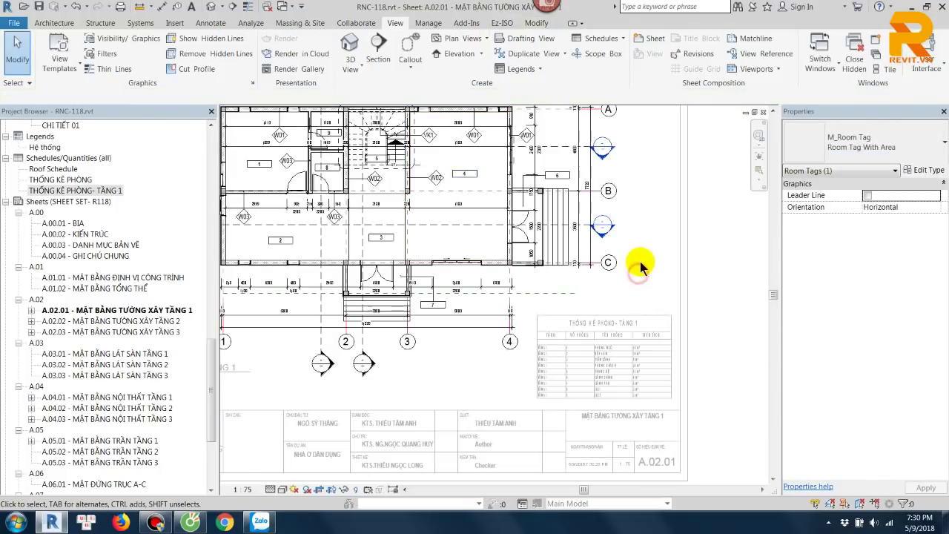
scroll(640, 265, "up", 2)
scroll(611, 218, "down", 1)
scroll(608, 211, "down", 1)
scroll(599, 212, "down", 1)
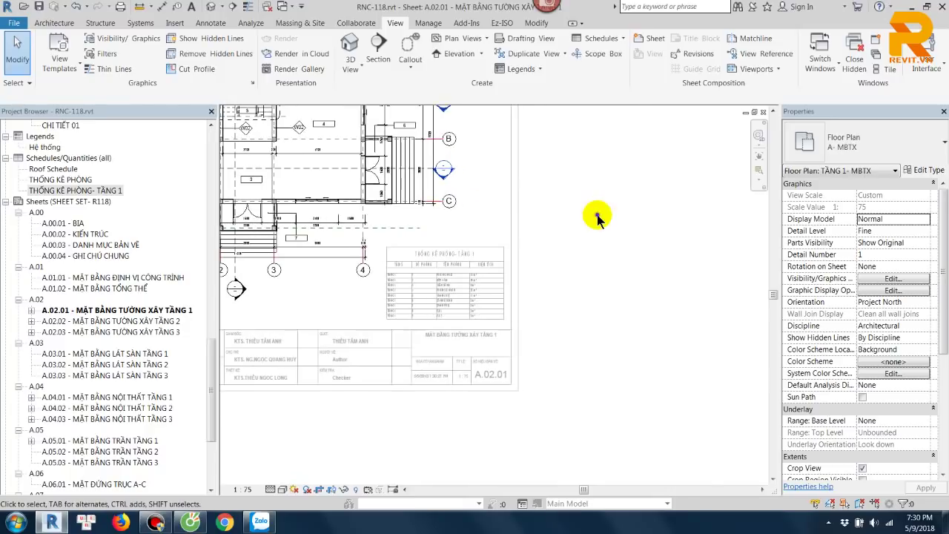
right_click(599, 215)
left_click(641, 265)
scroll(642, 257, "down", 2)
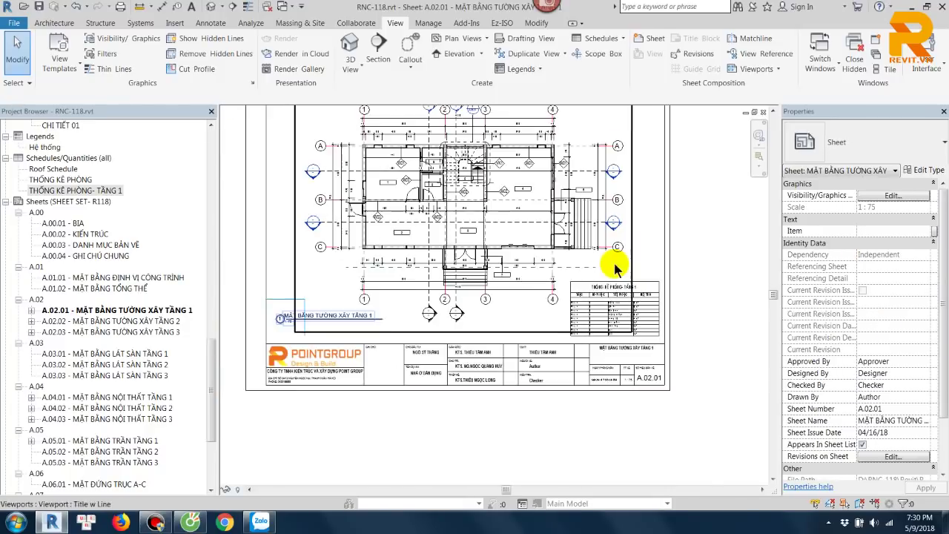
scroll(615, 265, "down", 1)
left_click(697, 276)
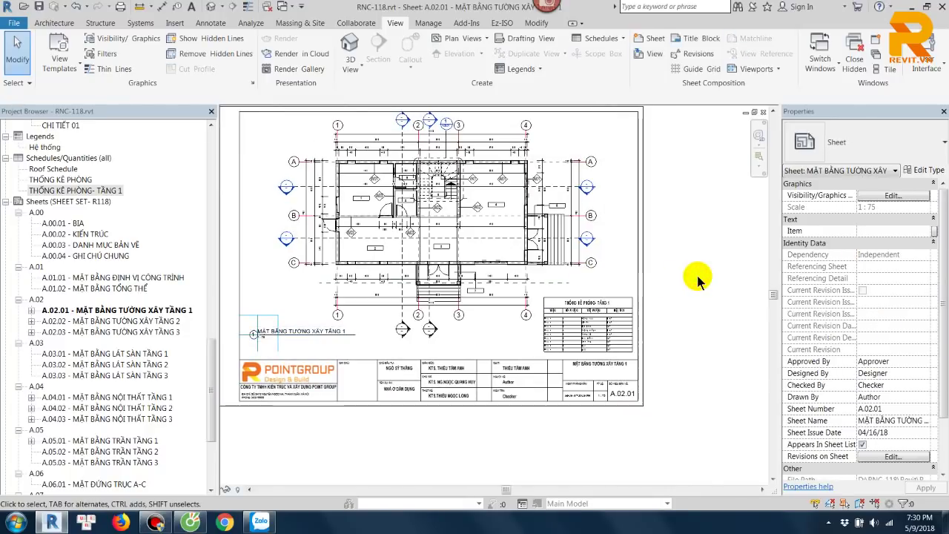
scroll(592, 285, "up", 1)
scroll(601, 368, "up", 5)
scroll(597, 368, "up", 2)
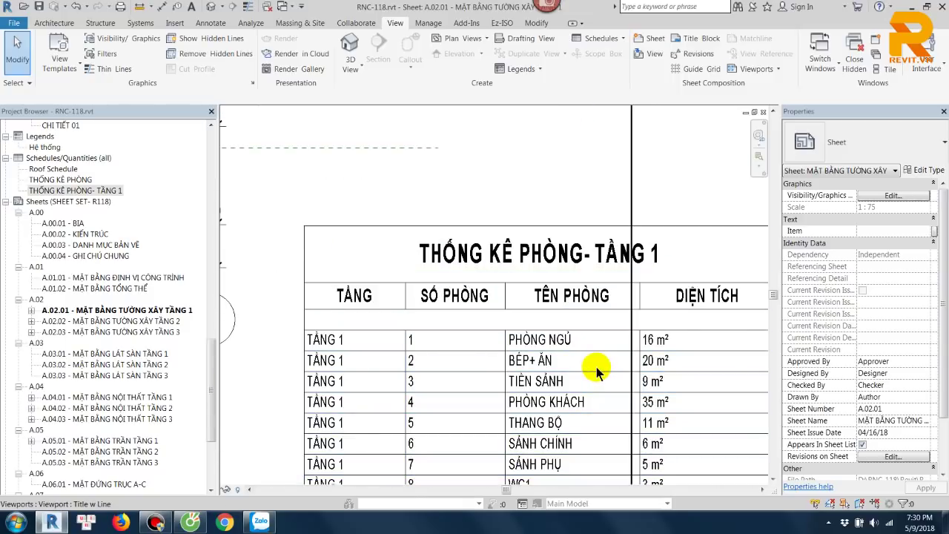
scroll(599, 366, "down", 2)
scroll(579, 222, "up", 1)
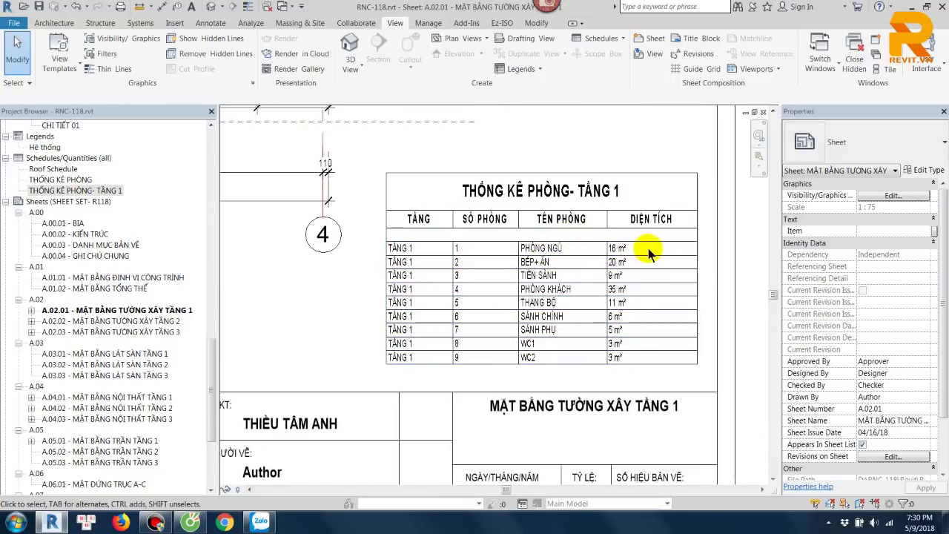
Step: Open the floor 1 room schedule and unhide all its columns
double_click(618, 252)
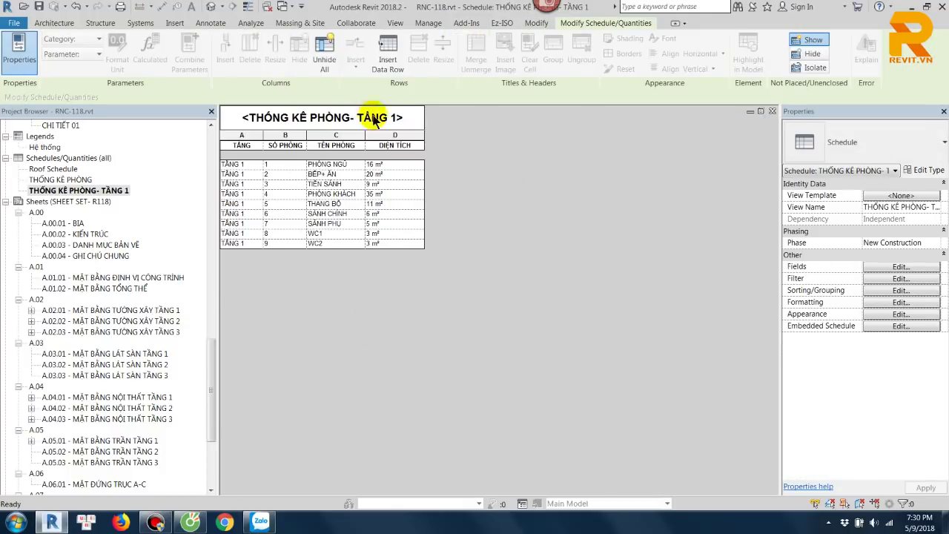
left_click(324, 72)
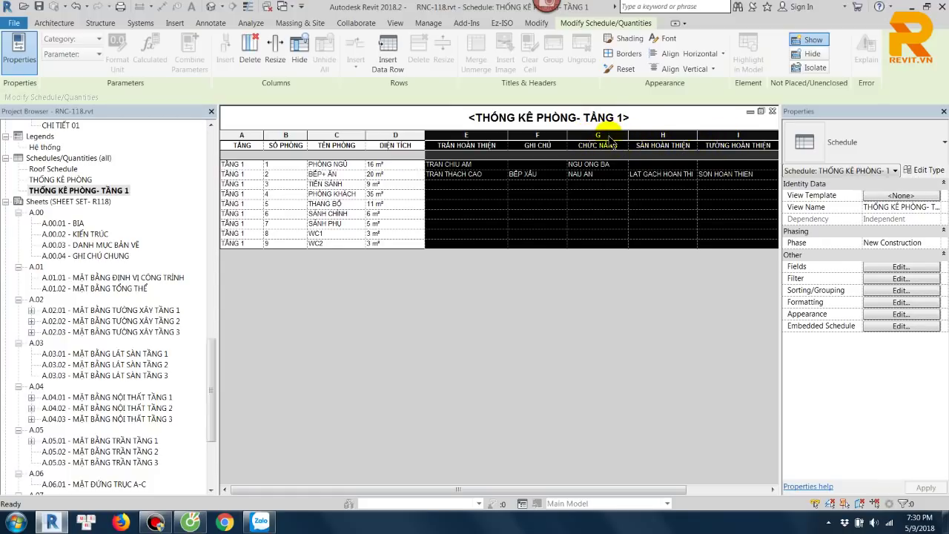
left_click_drag(608, 136, 615, 139)
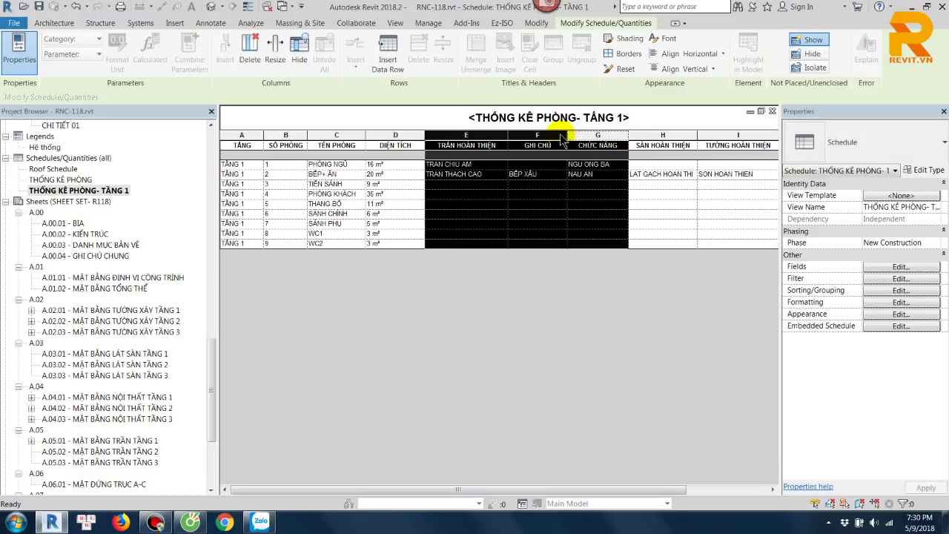
left_click(604, 137)
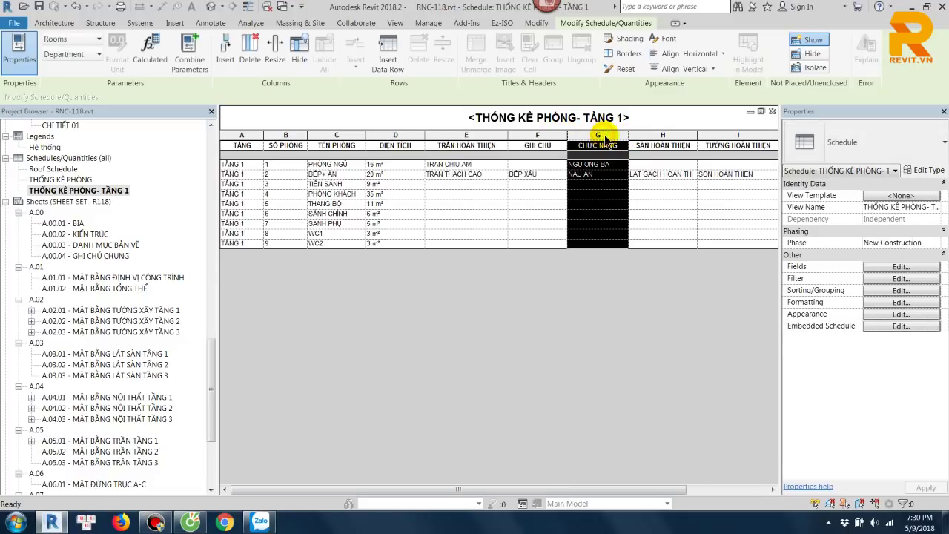
left_click(539, 137)
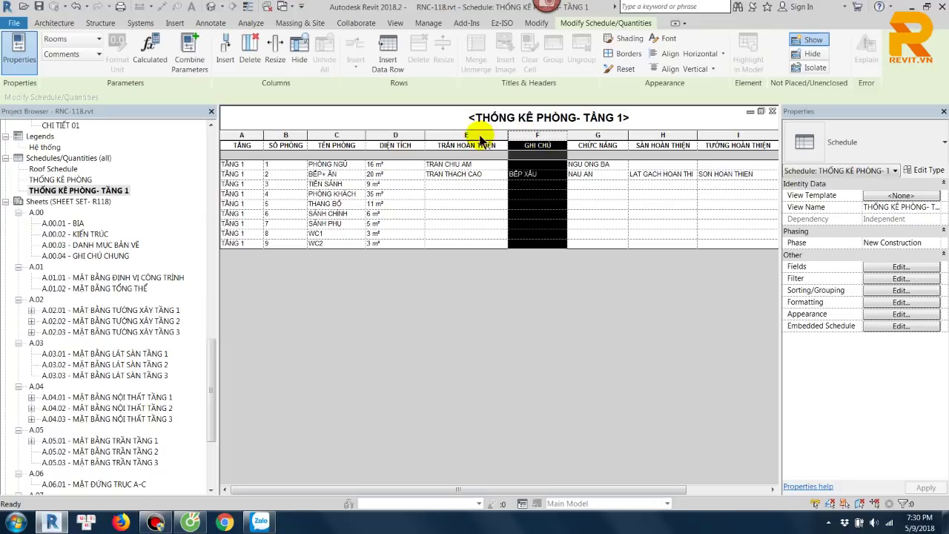
left_click_drag(481, 139, 771, 140)
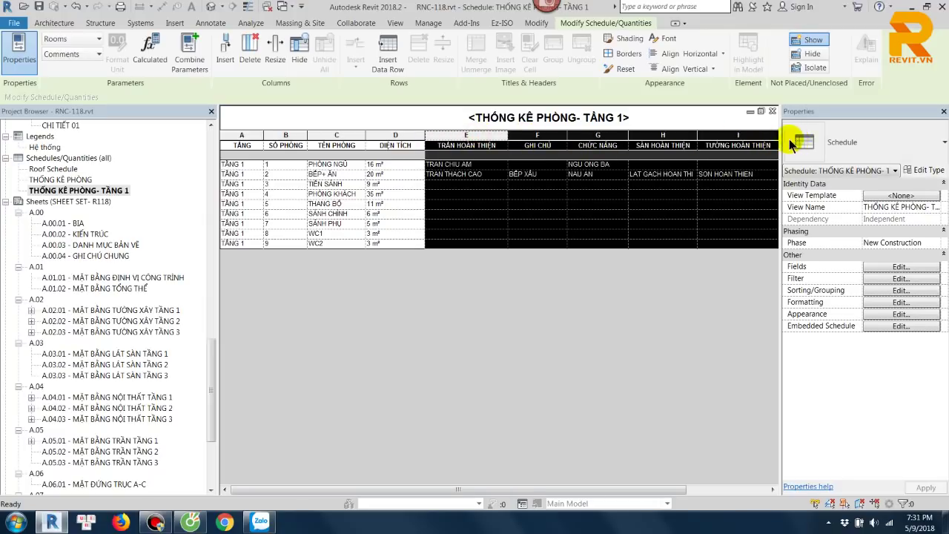
left_click(608, 139)
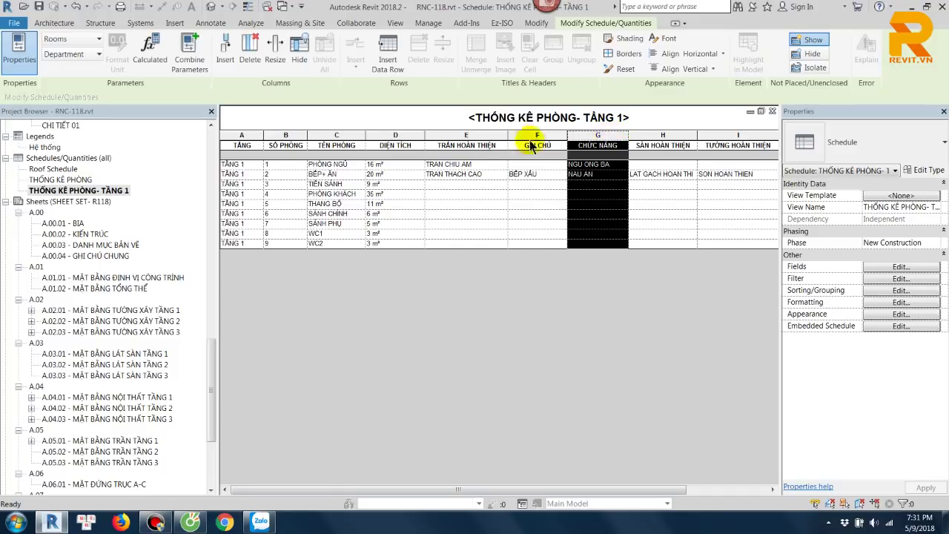
Step: Hide TRẦN HOÀN THIỆN, GHI CHÚ and the extra columns, keeping CHỨC NĂNG visible
left_click_drag(475, 140, 524, 208)
right_click(524, 206)
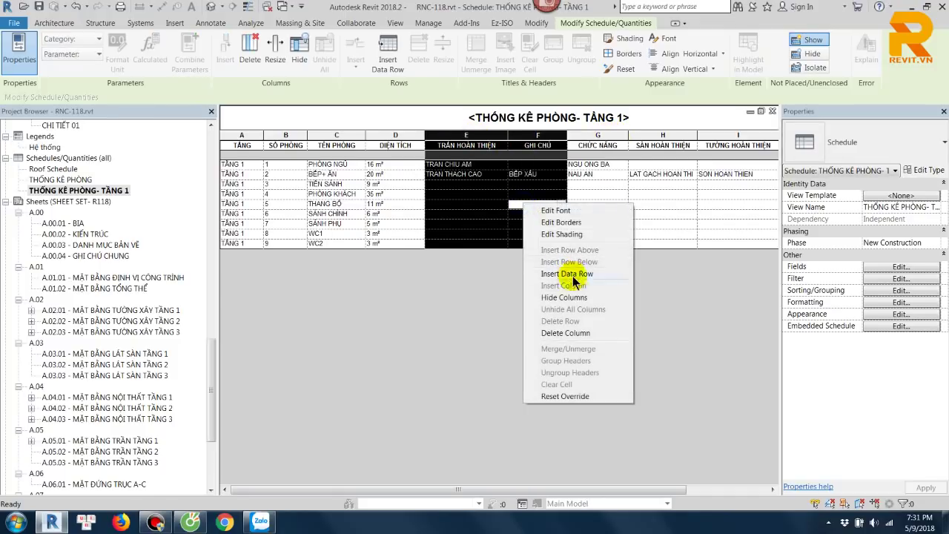
left_click(563, 297)
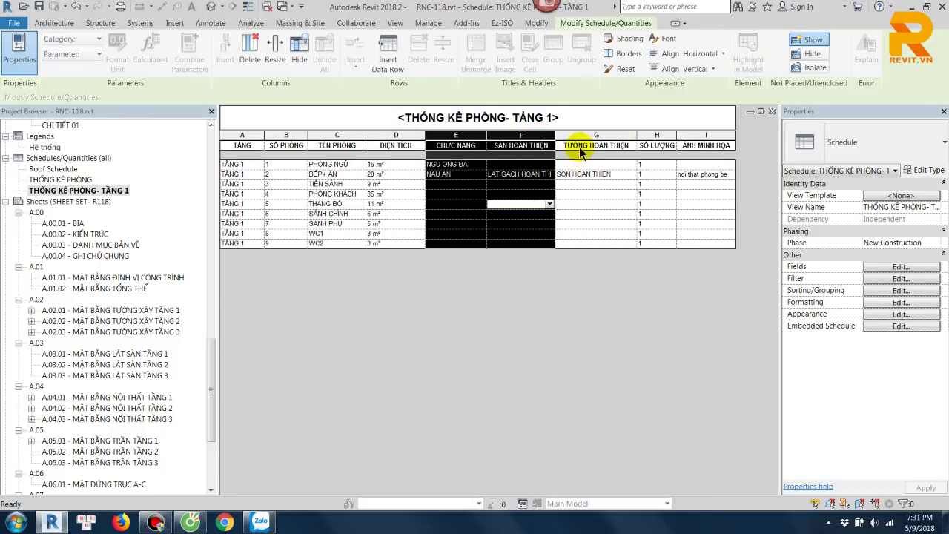
mouse_move(519, 140)
left_mouse_down()
mouse_move(671, 213)
mouse_move(697, 216)
left_mouse_up()
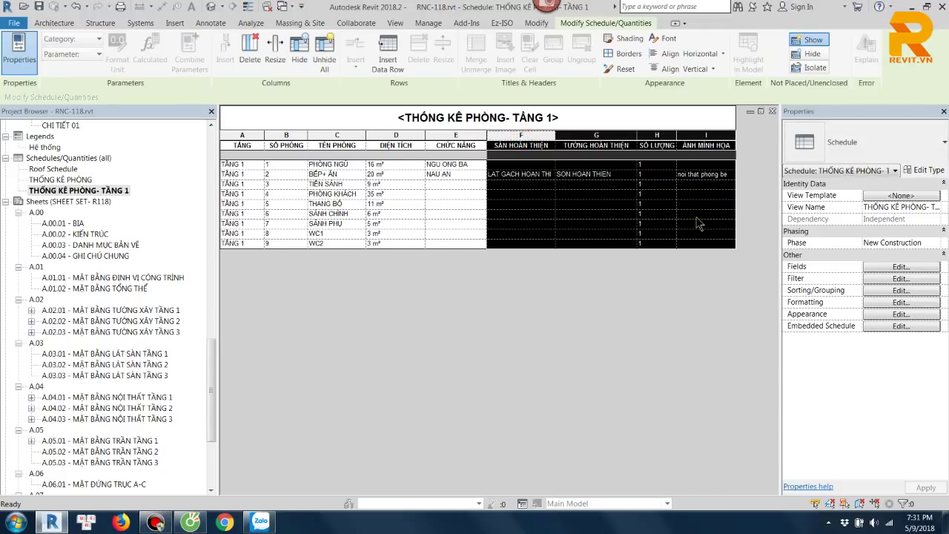
right_click(697, 217)
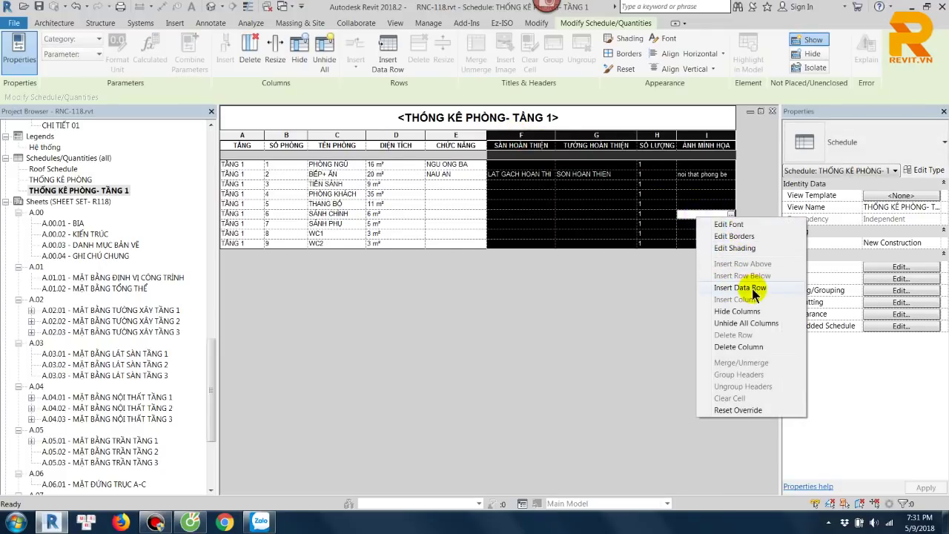
left_click(748, 312)
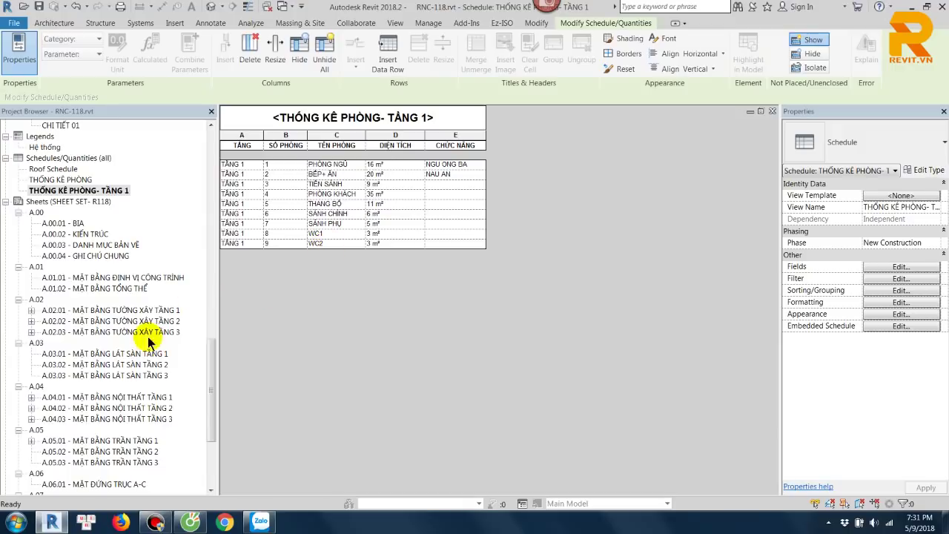
Step: On sheet A.02.01, narrow the DIỆN TÍCH, SỐ PHÒNG, TẦNG and CHỨC NĂNG schedule columns
double_click(161, 310)
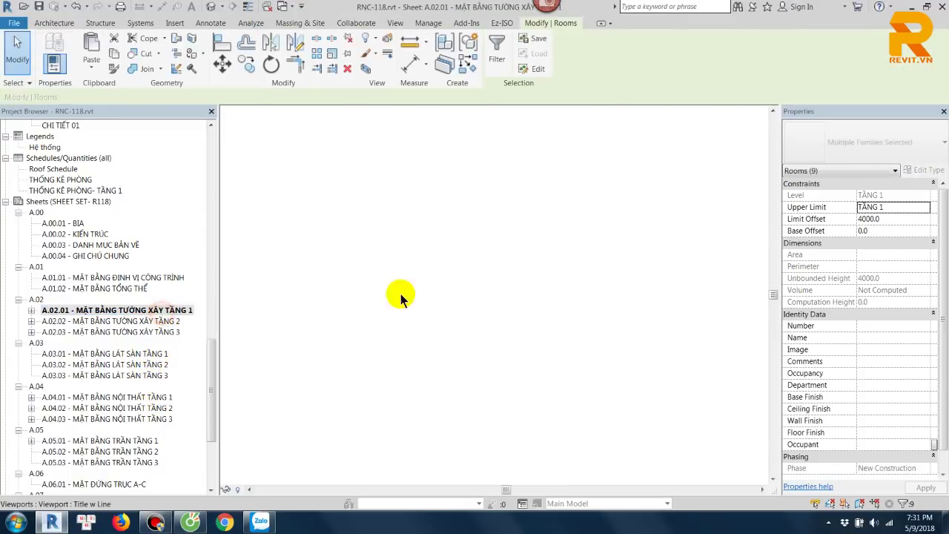
scroll(540, 286, "down", 2)
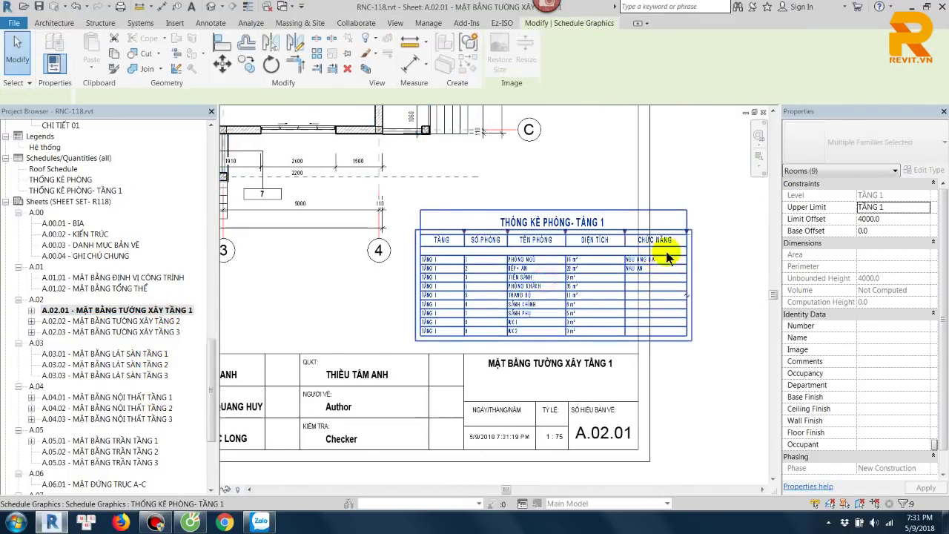
left_click(652, 239)
left_click_drag(619, 233, 553, 226)
scroll(560, 228, "up", 2)
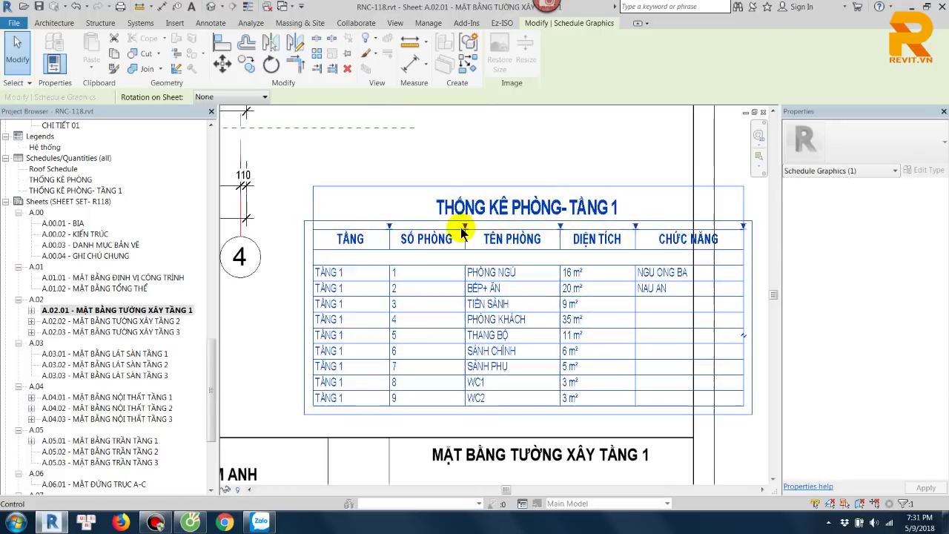
left_click_drag(457, 227, 455, 230)
left_click_drag(387, 226, 356, 229)
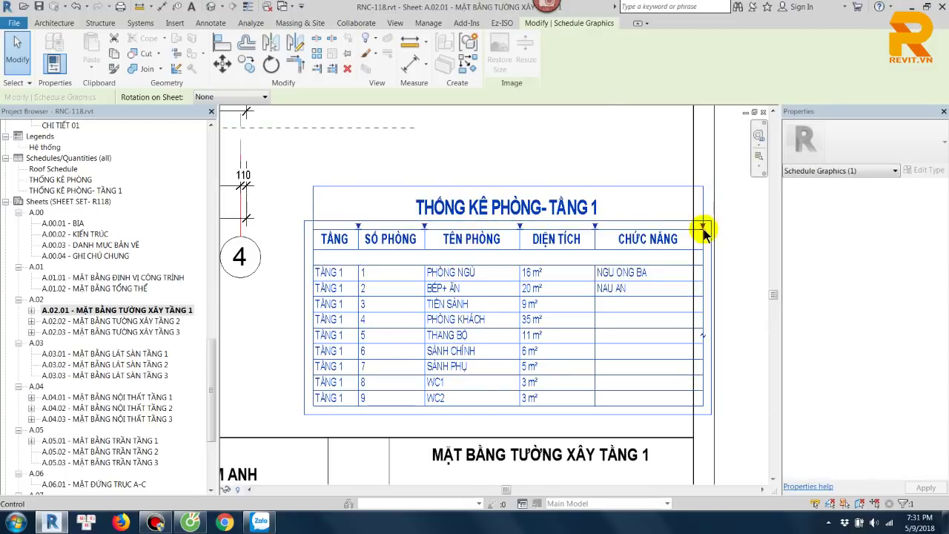
left_click_drag(702, 226, 625, 226)
left_click(699, 201)
Step: Deselect the schedule and zoom around the sheet to check the narrowed table
scroll(603, 233, "down", 2)
left_click(634, 226)
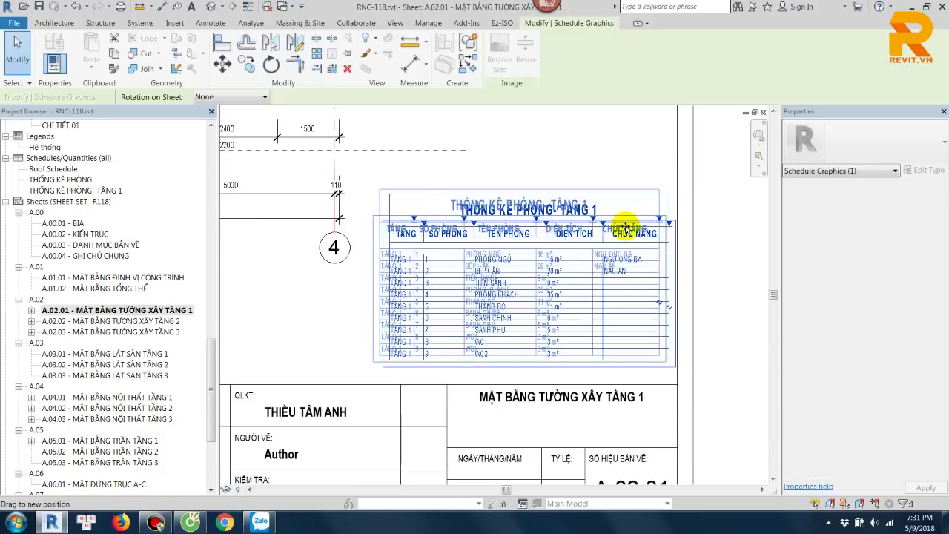
left_click(704, 323)
scroll(440, 218, "up", 3)
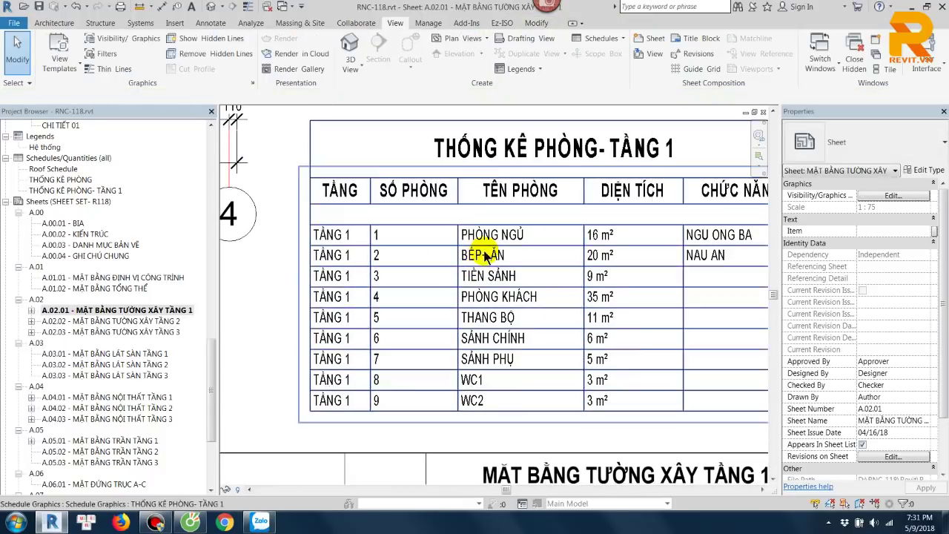
middle_click_drag(441, 218, 364, 247)
scroll(465, 258, "down", 1)
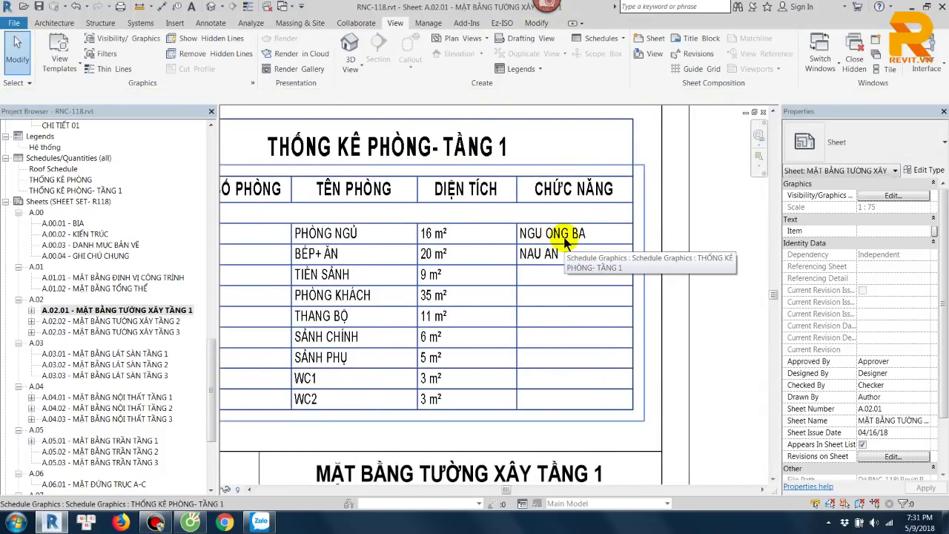
middle_click_drag(470, 278, 565, 265)
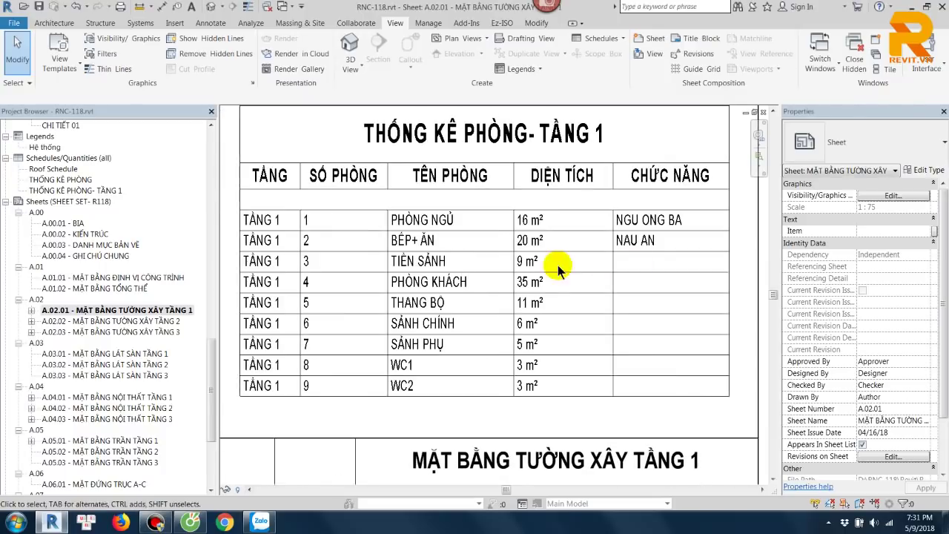
scroll(546, 254, "down", 1)
scroll(337, 267, "up", 1)
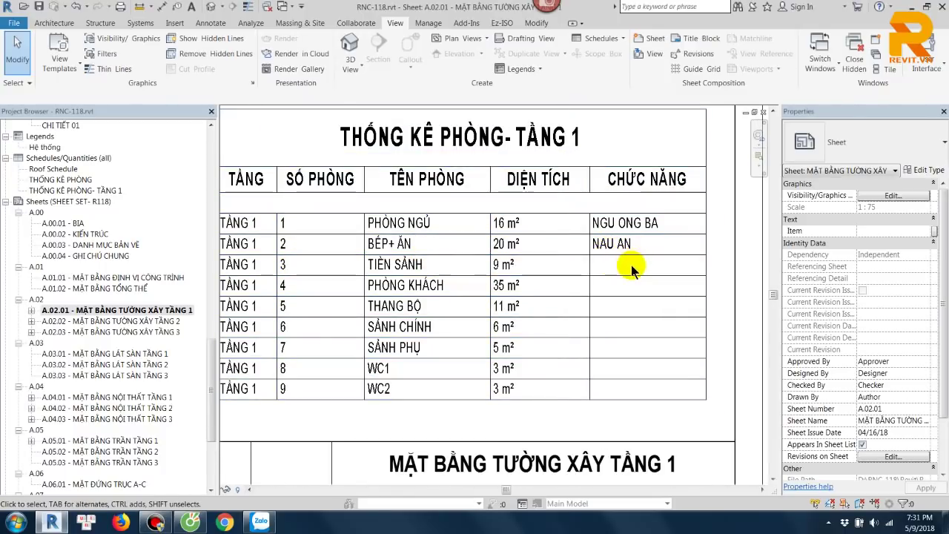
scroll(604, 292, "down", 1)
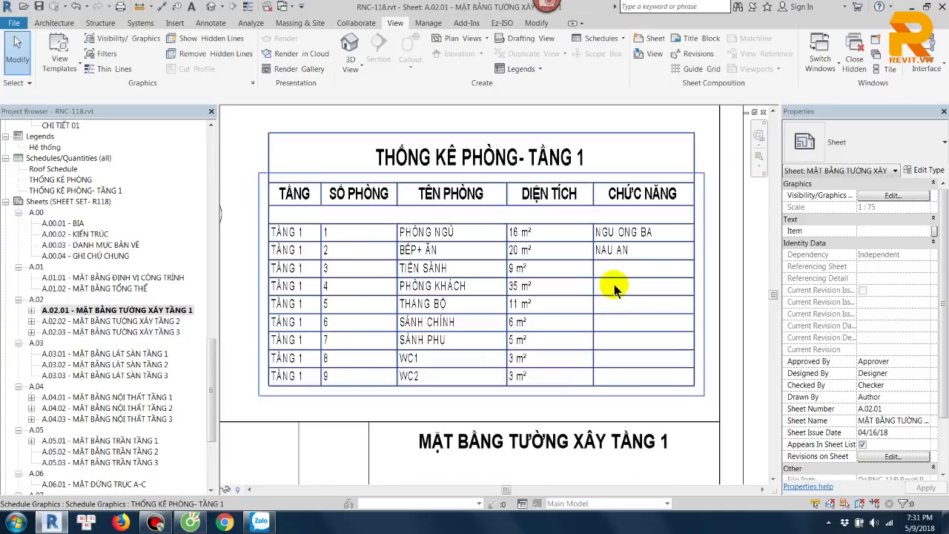
scroll(627, 267, "down", 1)
scroll(629, 270, "down", 1)
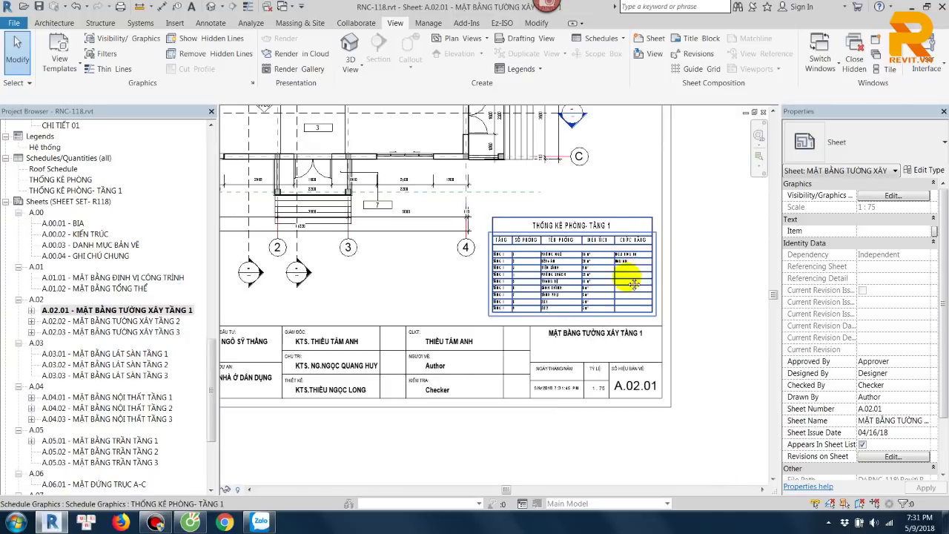
scroll(667, 272, "down", 1)
scroll(687, 276, "up", 1)
scroll(593, 289, "up", 1)
scroll(556, 267, "up", 2)
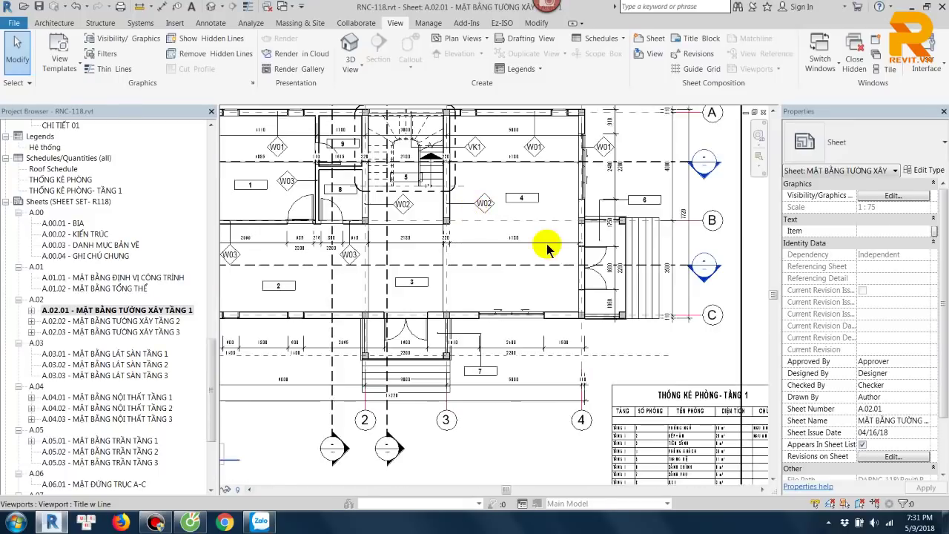
scroll(530, 229, "up", 2)
middle_click_drag(523, 218, 521, 234)
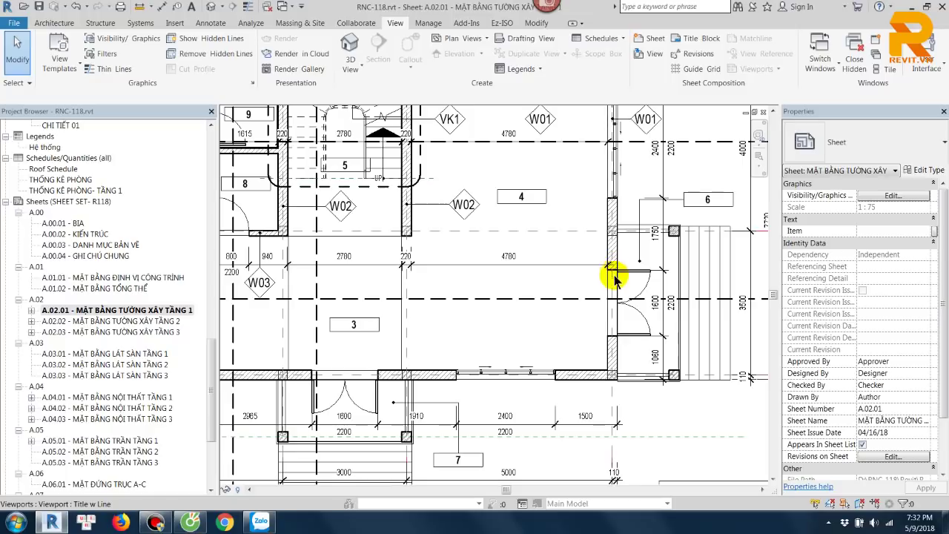
scroll(574, 215, "down", 3)
mouse_move(575, 222)
middle_mouse_down()
mouse_move(578, 264)
mouse_move(568, 257)
middle_mouse_up()
scroll(571, 254, "down", 1)
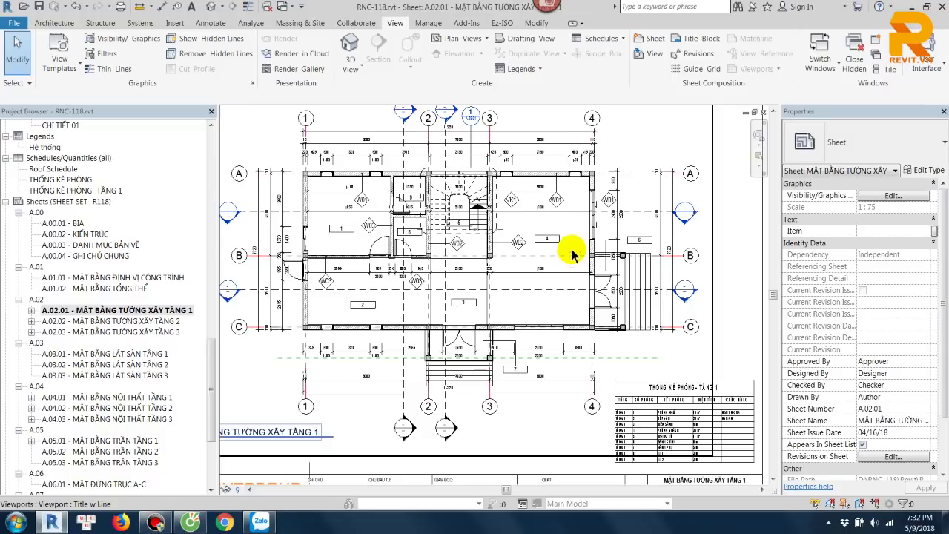
Step: Activate the floor plan viewport and renumber rooms 1 and 2 as 101 and 102
scroll(377, 206, "up", 2)
left_click(360, 246)
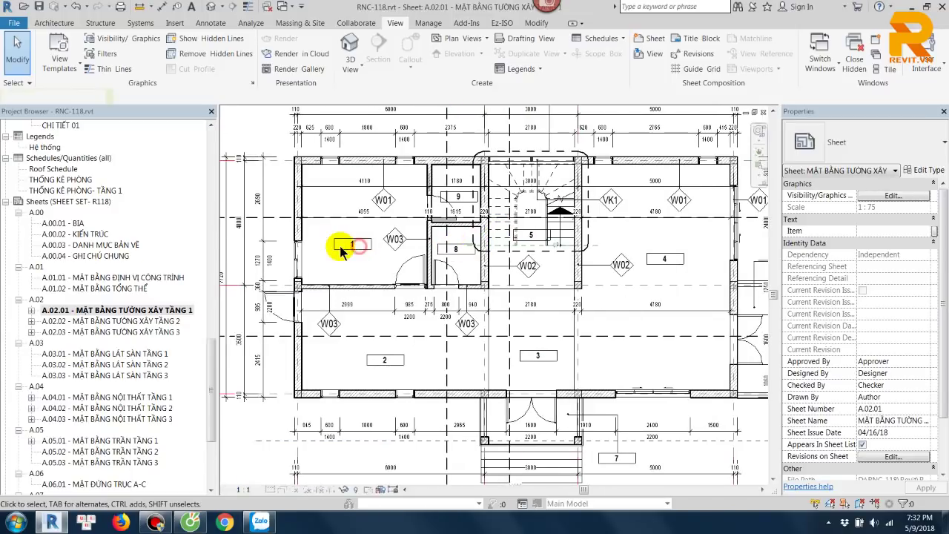
double_click(342, 252)
scroll(356, 249, "up", 2)
left_click(370, 248)
left_click(370, 243)
type("01")
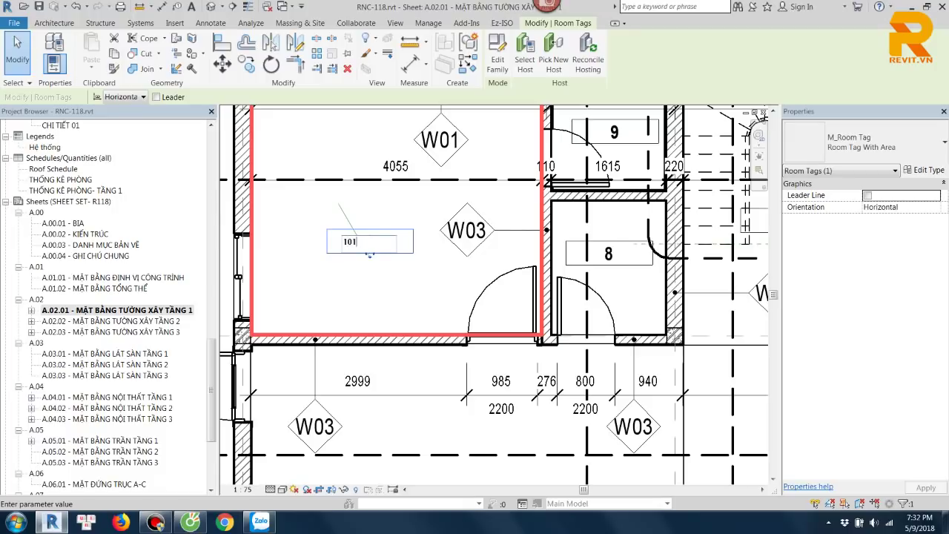
left_click(401, 270)
scroll(414, 282, "down", 2)
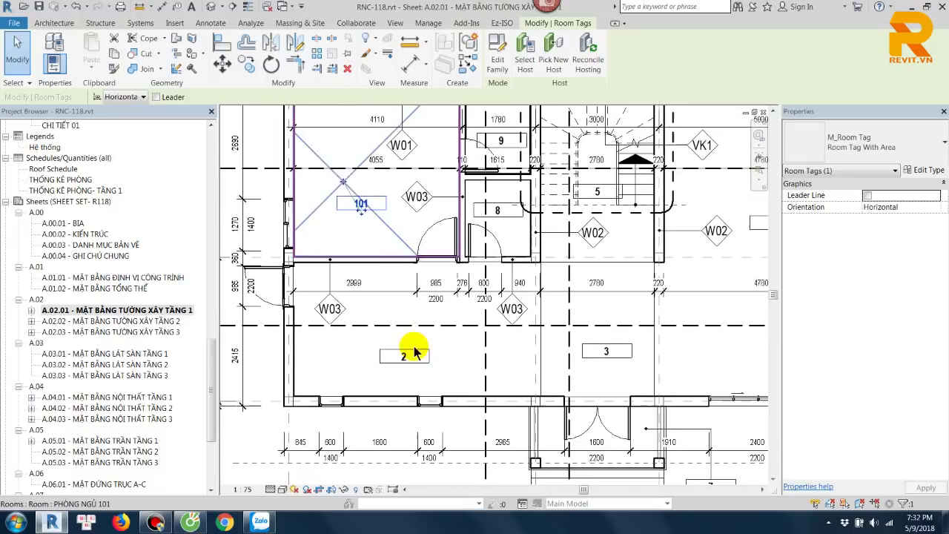
left_click(414, 359)
scroll(413, 359, "up", 2)
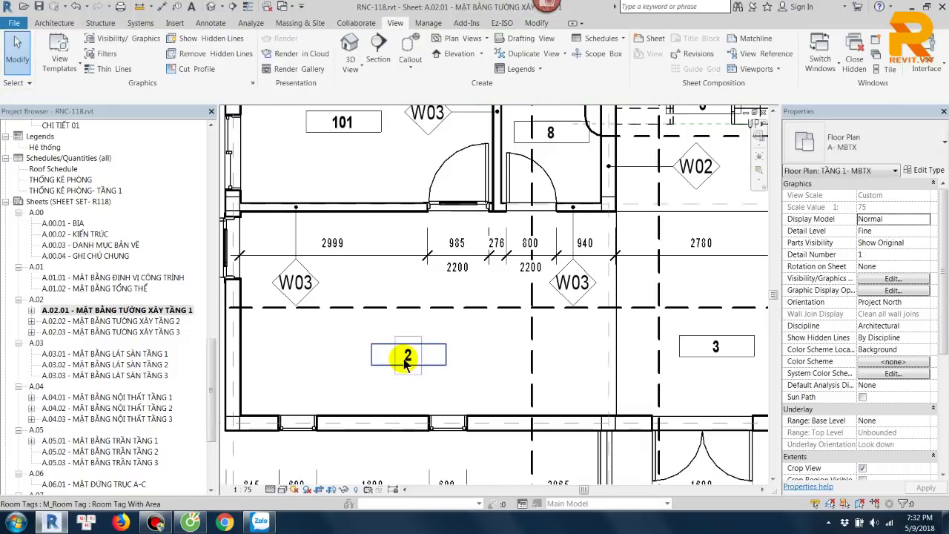
left_click(410, 357)
left_click(409, 357)
left_click(408, 356)
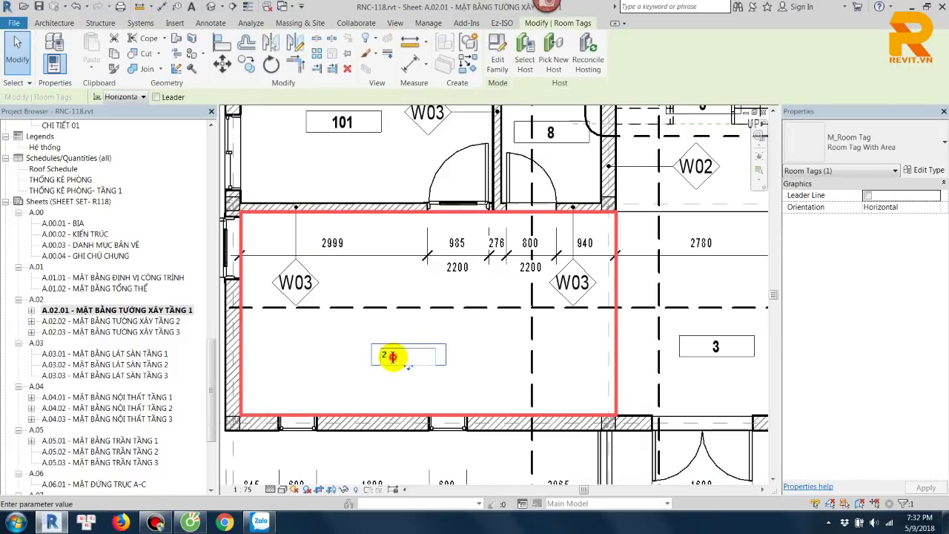
type("102")
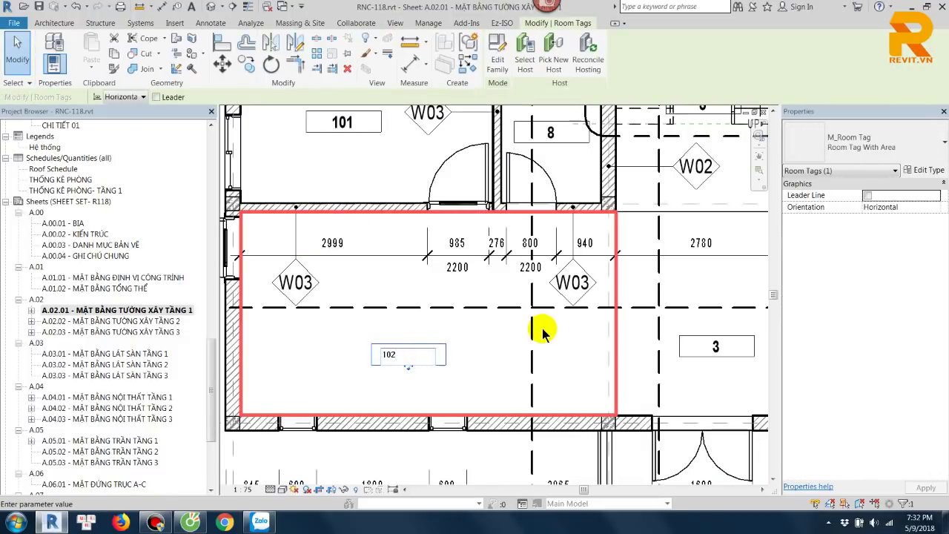
left_click(534, 339)
Step: Renumber room tags 3 and 4 as 103 and 104
middle_click_drag(745, 354, 610, 353)
left_click(585, 348)
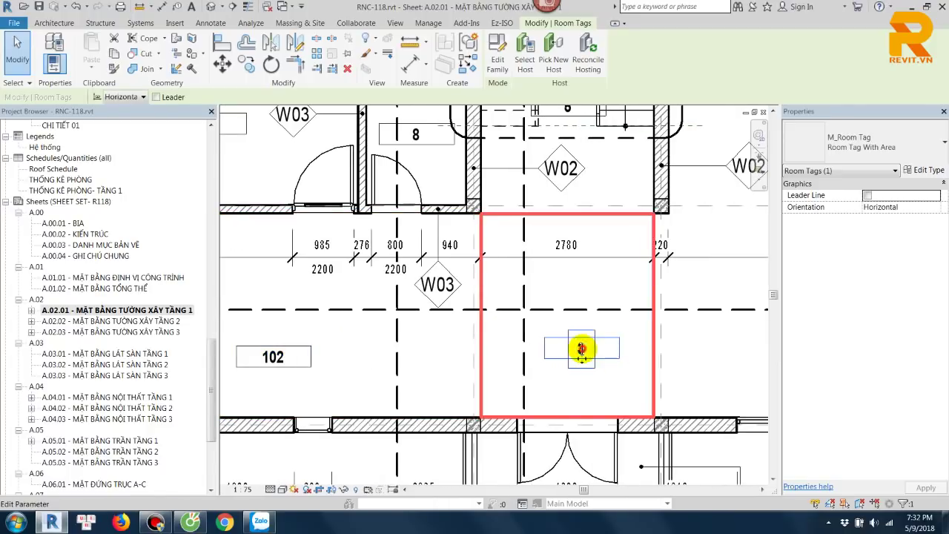
left_click(582, 348)
type("103")
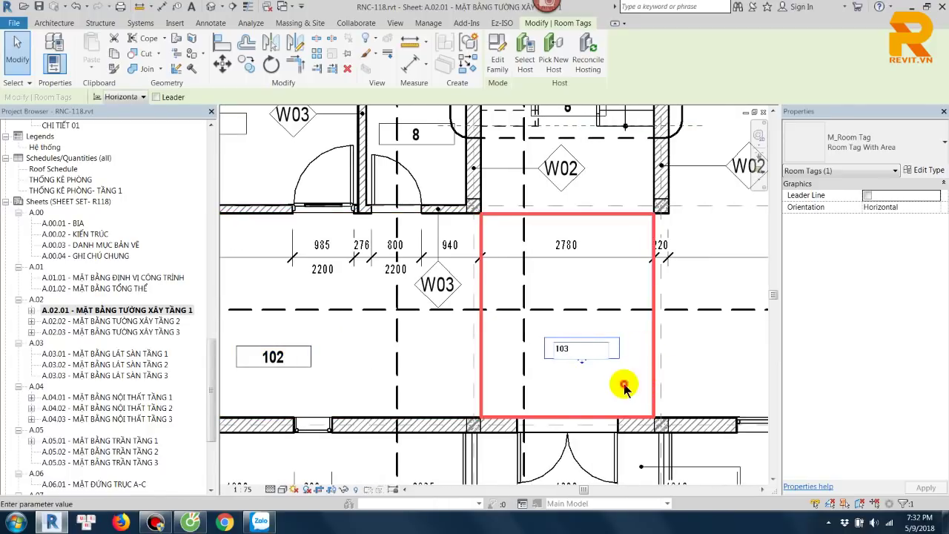
left_click(625, 383)
scroll(636, 307, "right", 3)
scroll(636, 335, "up", 2)
left_click(683, 261)
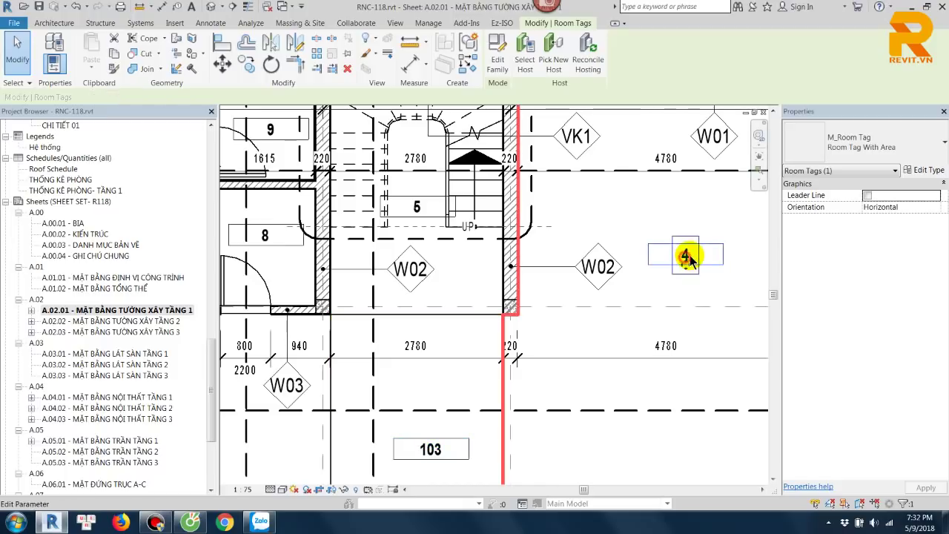
left_click(683, 257)
type("104")
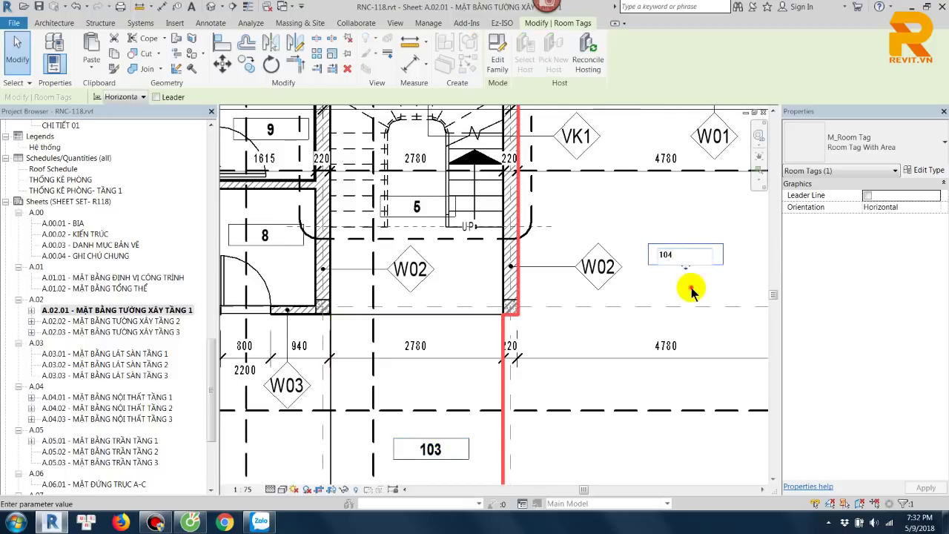
left_click(693, 296)
Step: Renumber room tags 5, 6 and 7 as 105, 106 and 107
scroll(519, 260, "right", 3)
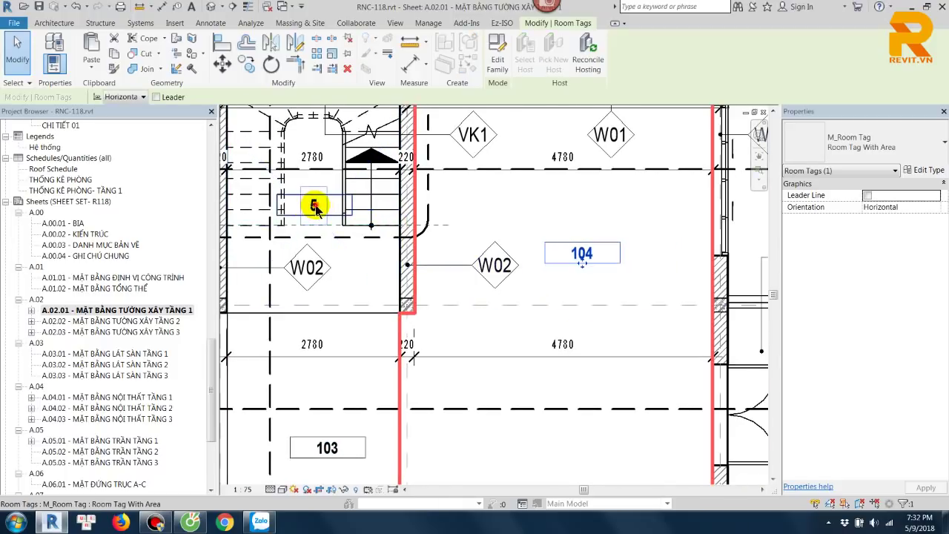
double_click(313, 206)
type("105")
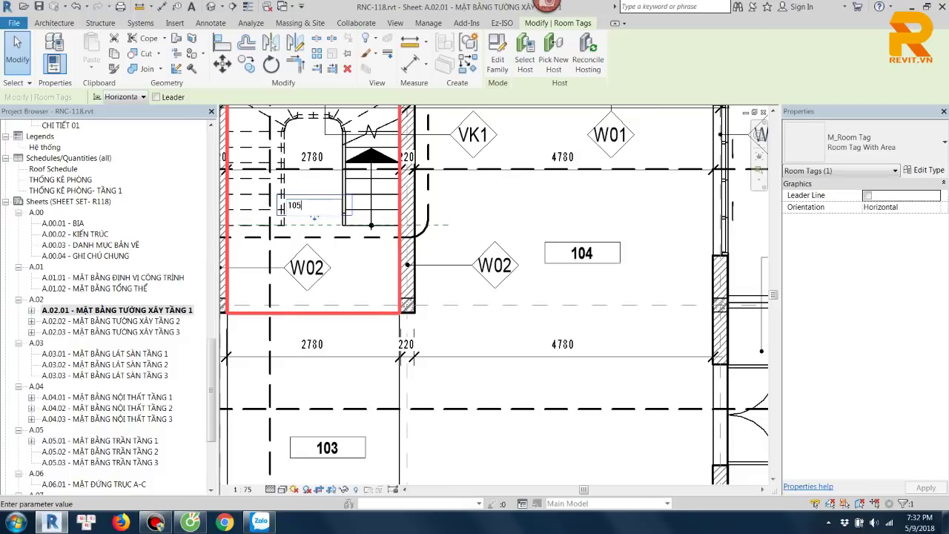
key("Return")
scroll(499, 333, "down", 2)
left_click(639, 289)
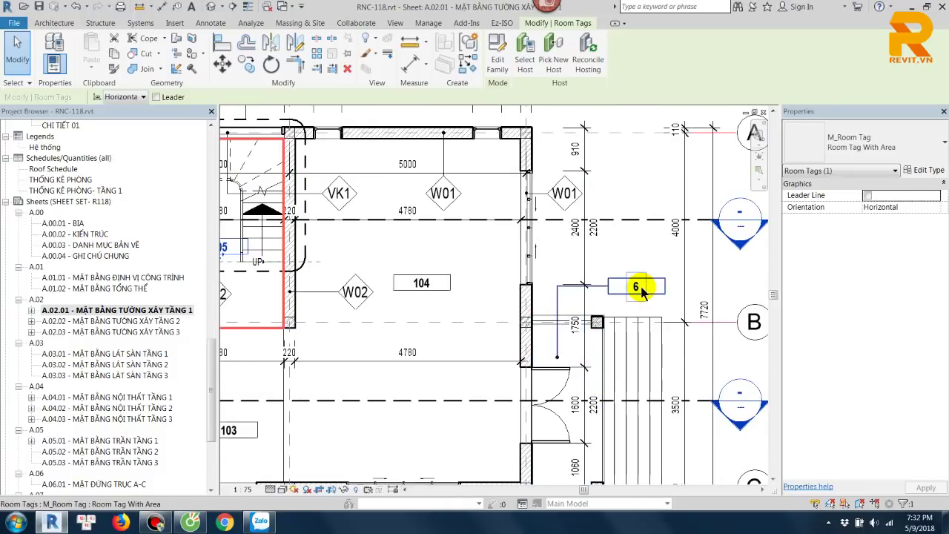
double_click(639, 287)
type("10")
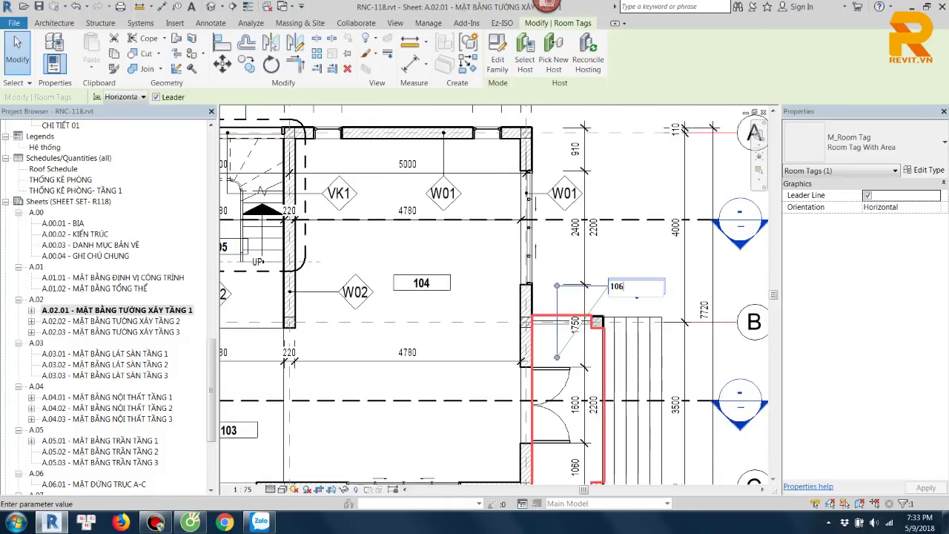
key("Return")
scroll(646, 248, "down", 3)
scroll(572, 314, "up", 3)
scroll(551, 313, "up", 2)
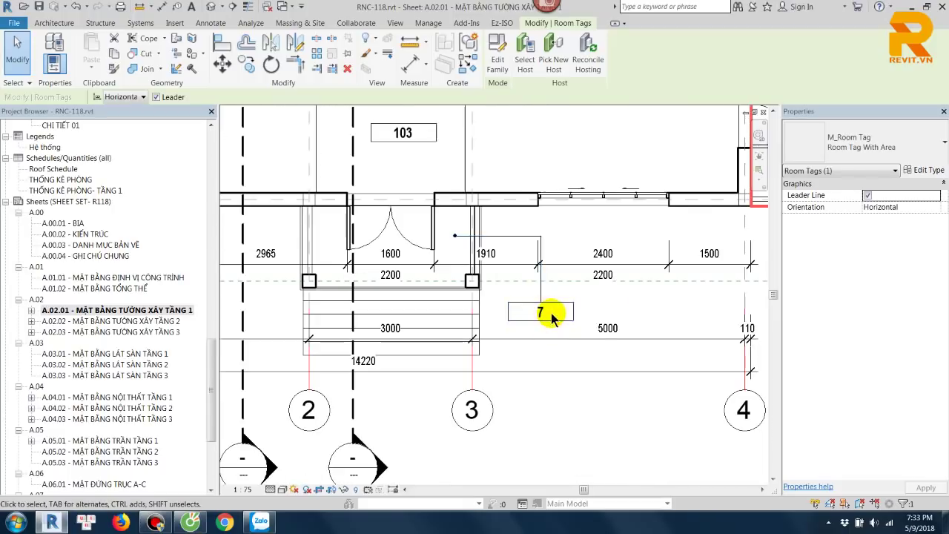
double_click(551, 312)
type("10")
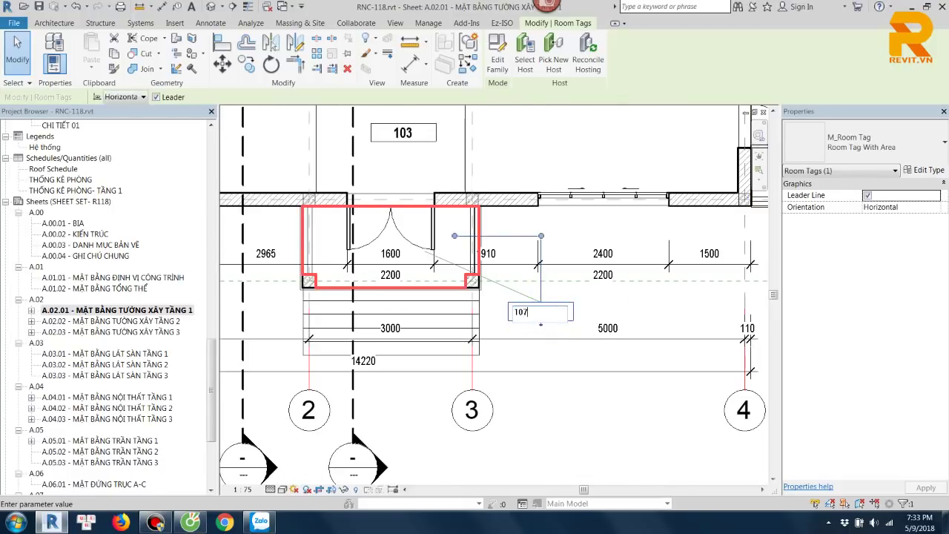
key("Return")
scroll(615, 319, "down", 3)
scroll(599, 392, "down", 2)
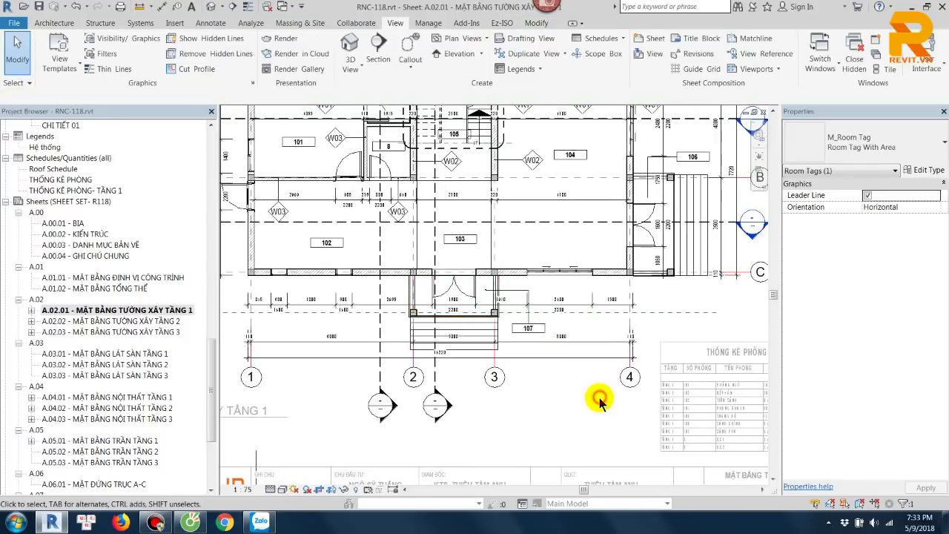
scroll(599, 401, "down", 1)
right_click(676, 265)
key("Escape")
scroll(610, 393, "up", 3)
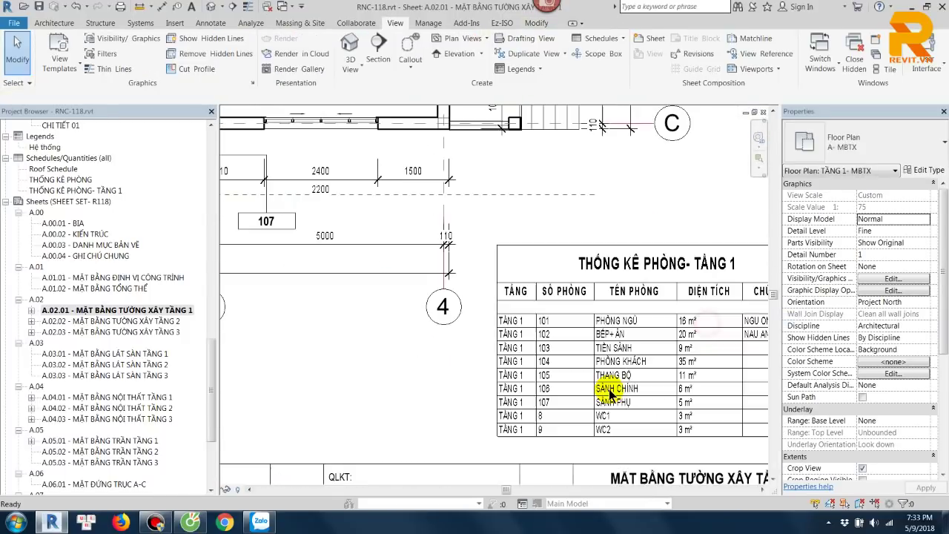
middle_click_drag(610, 393, 579, 371)
scroll(571, 370, "down", 3)
scroll(561, 288, "up", 3)
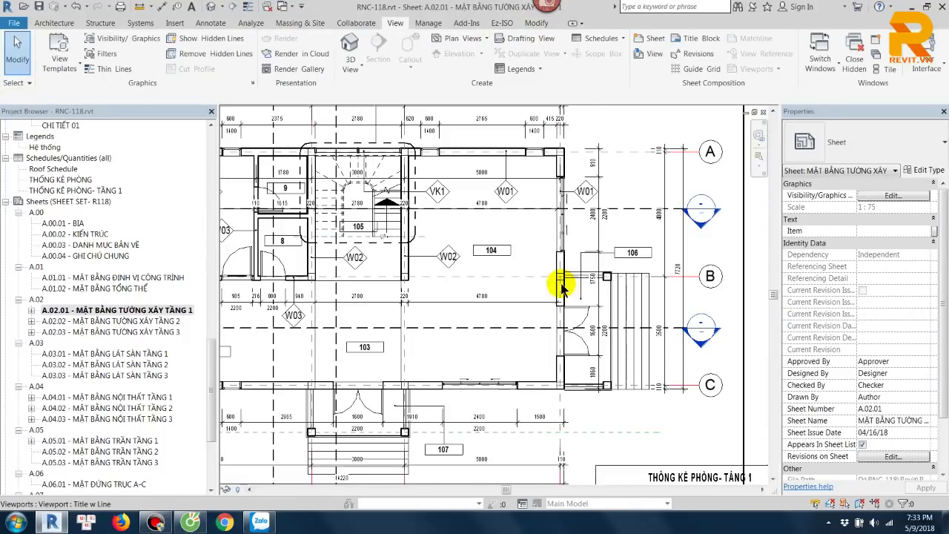
scroll(561, 287, "up", 2)
scroll(629, 329, "up", 2)
scroll(593, 297, "down", 3)
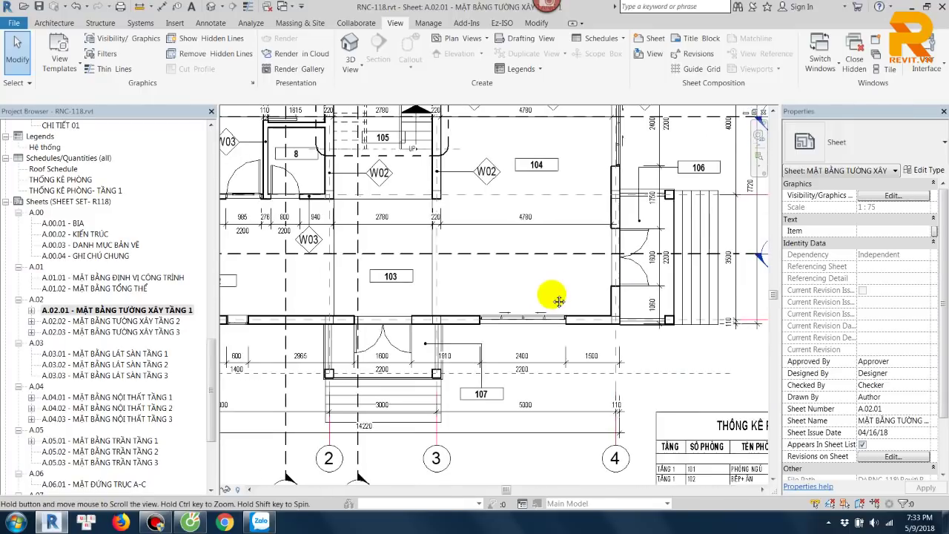
middle_click_drag(558, 300, 378, 335)
scroll(392, 303, "up", 1)
middle_click_drag(502, 344, 552, 398)
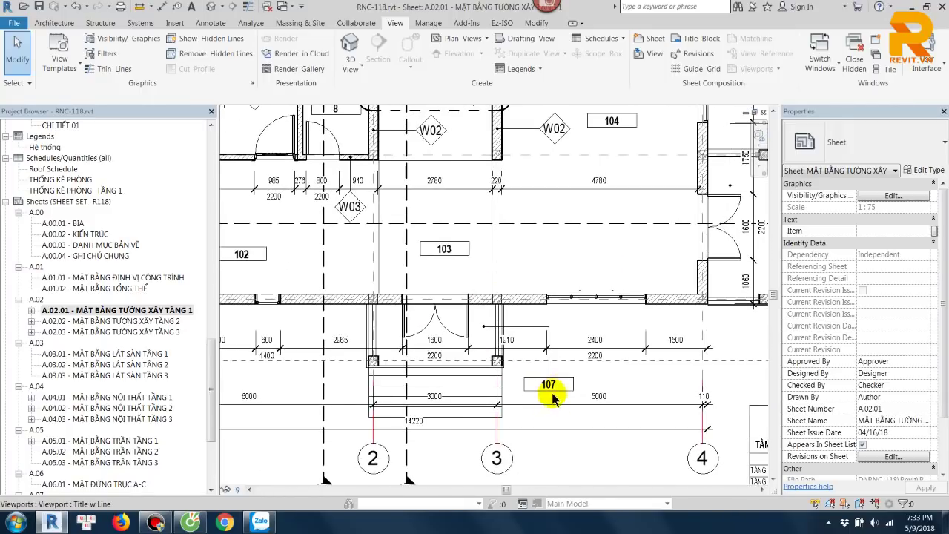
scroll(578, 415, "down", 3)
scroll(418, 229, "up", 3)
Step: Activate the floor plan viewport and renumber room tags 8 and 9 as 108 and 109
scroll(478, 315, "up", 1)
left_click(478, 316)
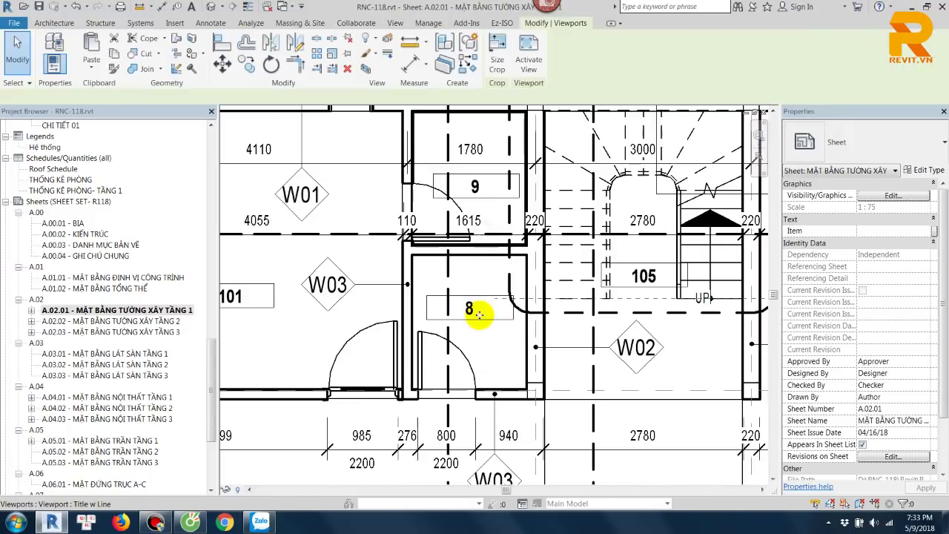
double_click(478, 316)
double_click(472, 307)
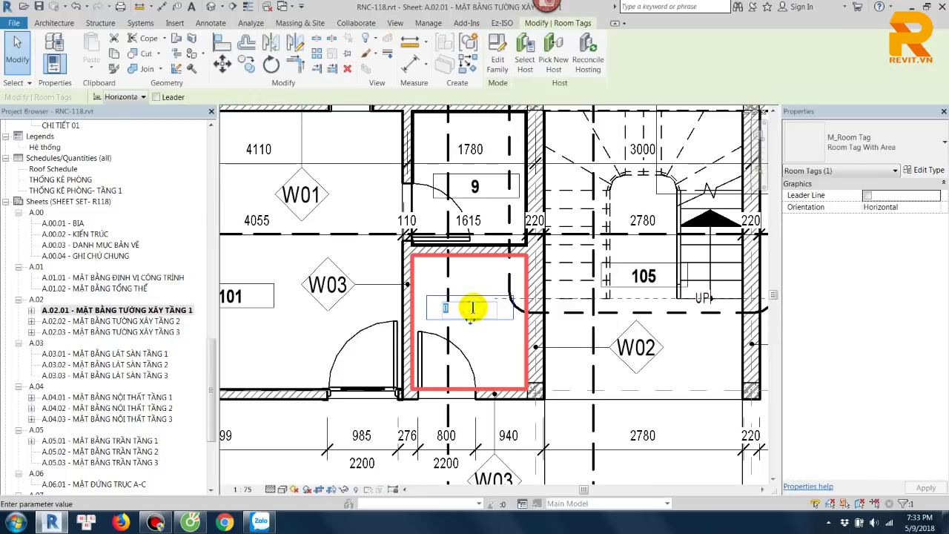
type("10")
left_click(495, 335)
double_click(477, 185)
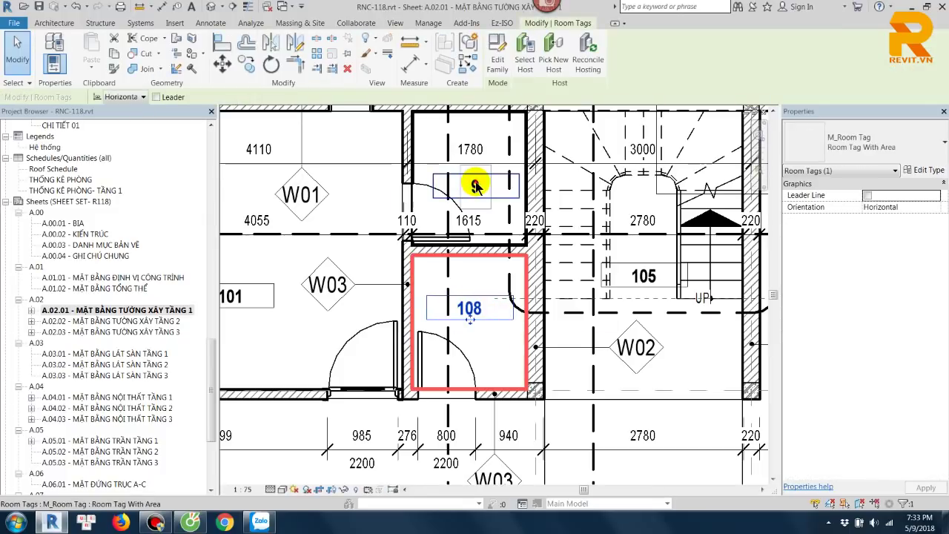
type("109")
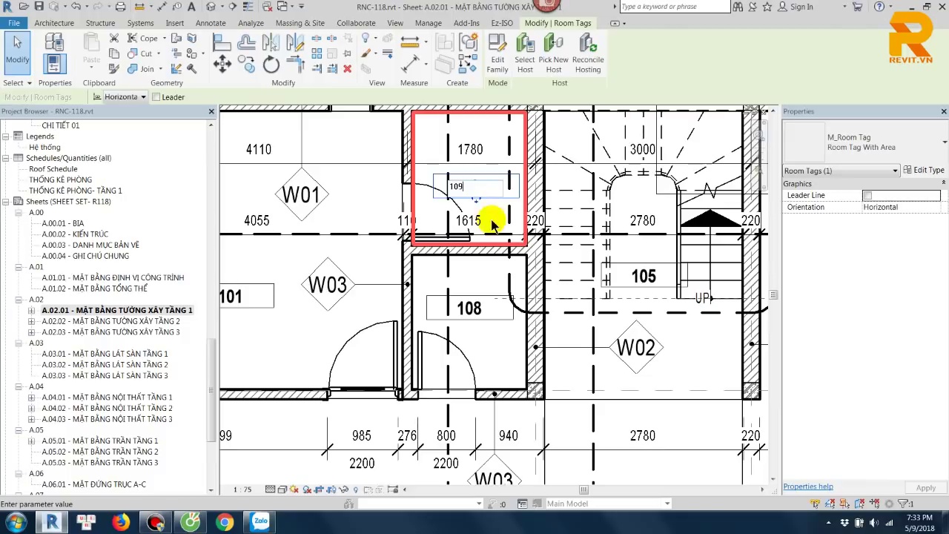
left_click(488, 241)
Step: Deactivate the plan viewport and open sheet A.02.02
scroll(519, 259, "down", 2)
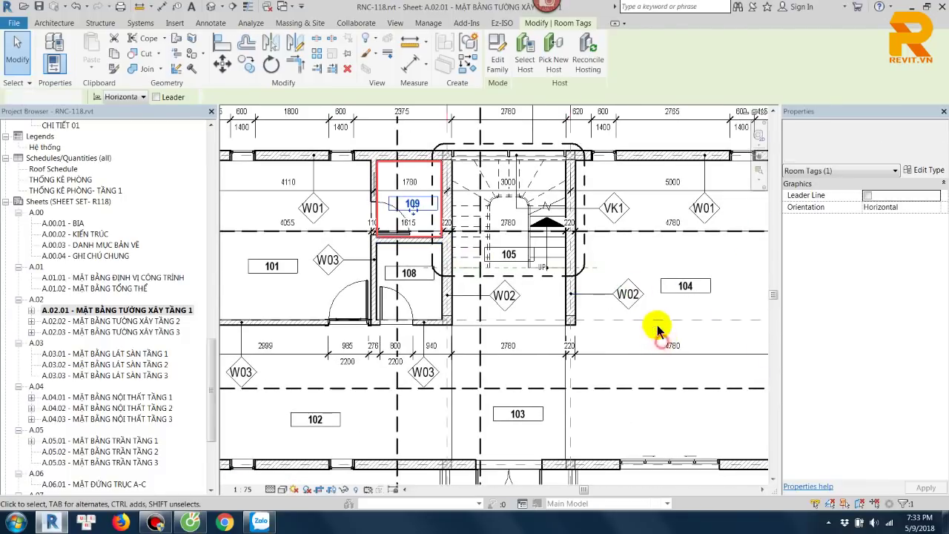
key("Escape")
scroll(519, 282, "down", 3)
scroll(586, 224, "up", 3)
scroll(557, 197, "up", 2)
right_click(561, 196)
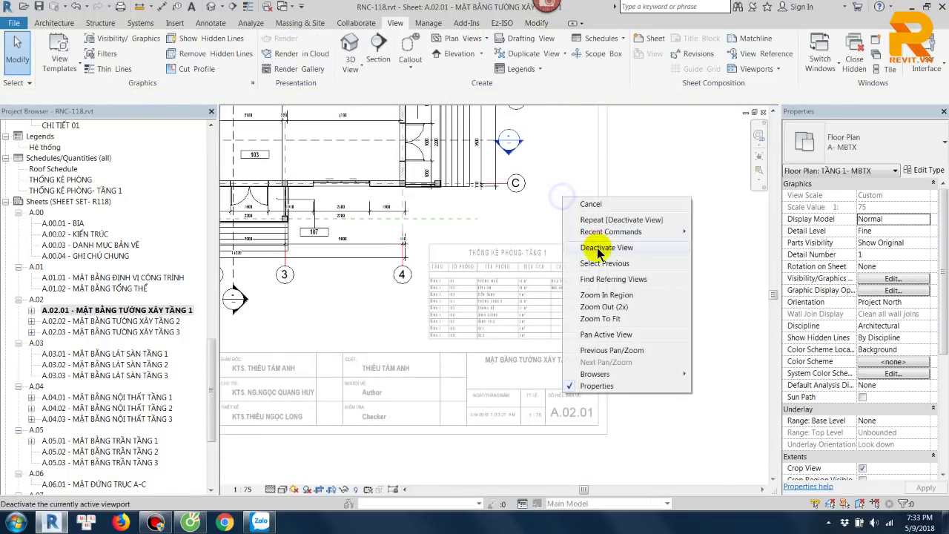
left_click(598, 253)
scroll(462, 303, "up", 5)
scroll(532, 267, "down", 4)
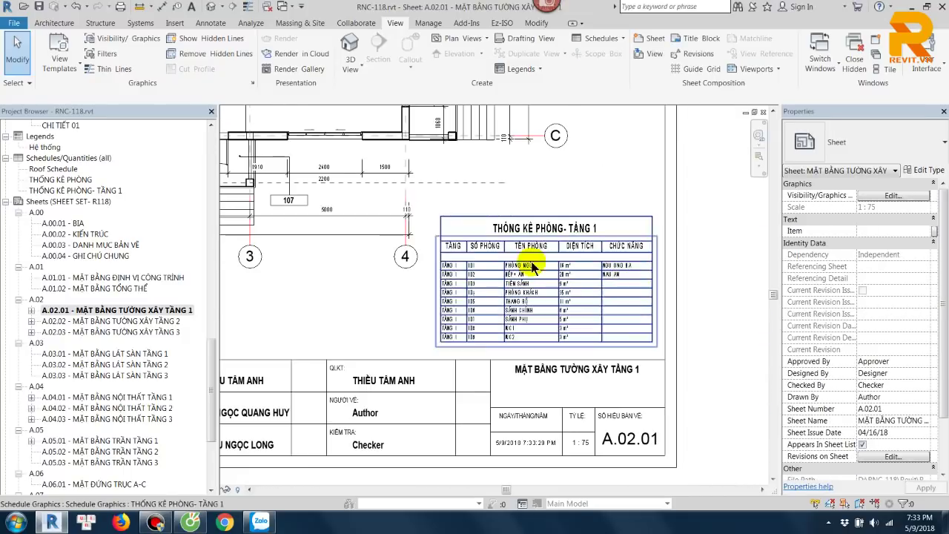
double_click(130, 321)
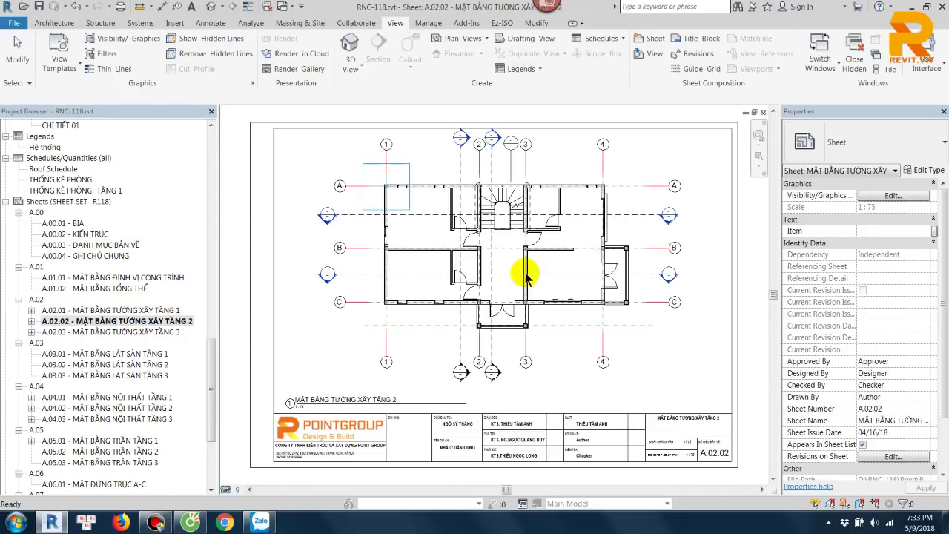
Step: Activate the TẦNG 2 plan viewport, start the Room tool (RM), and choose the name PHÒNG NGỦ 2
double_click(467, 233)
scroll(455, 233, "up", 3)
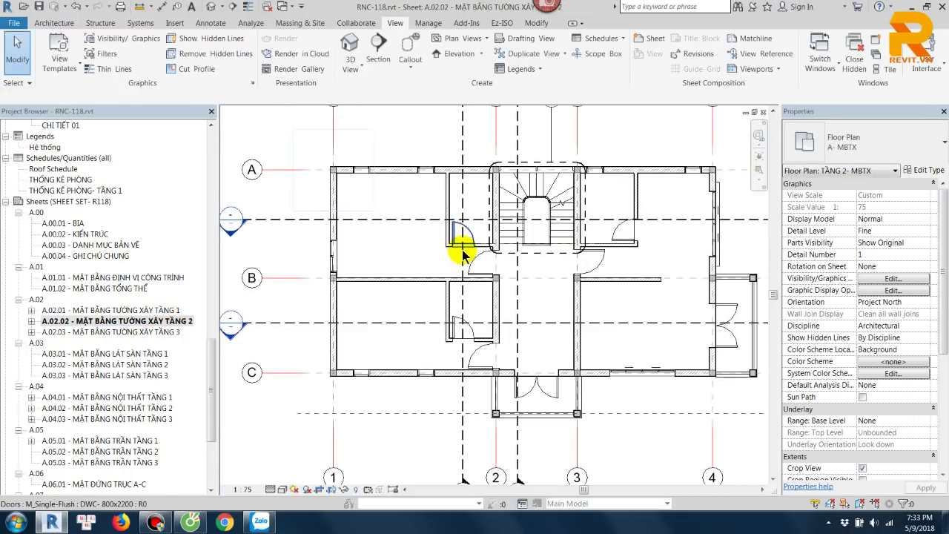
key("r")
key("m")
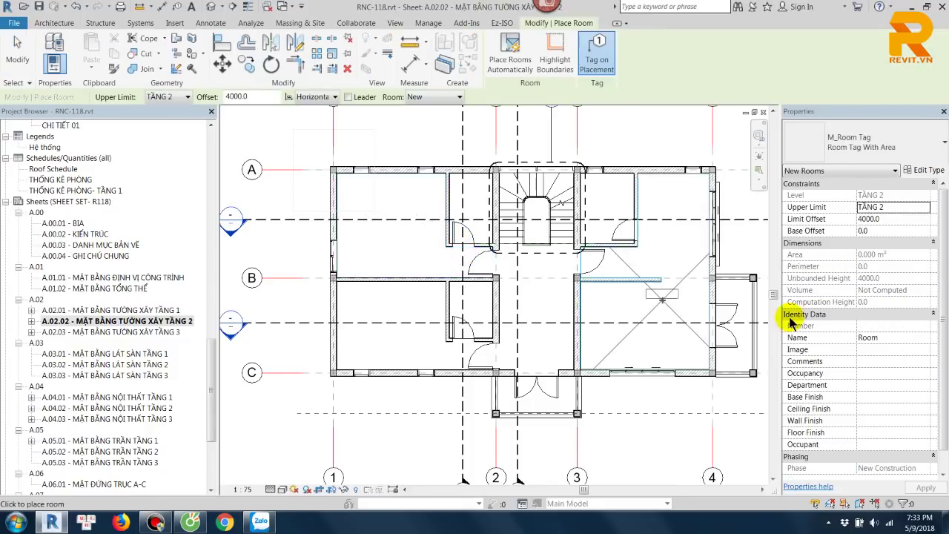
left_click(912, 338)
left_click(924, 337)
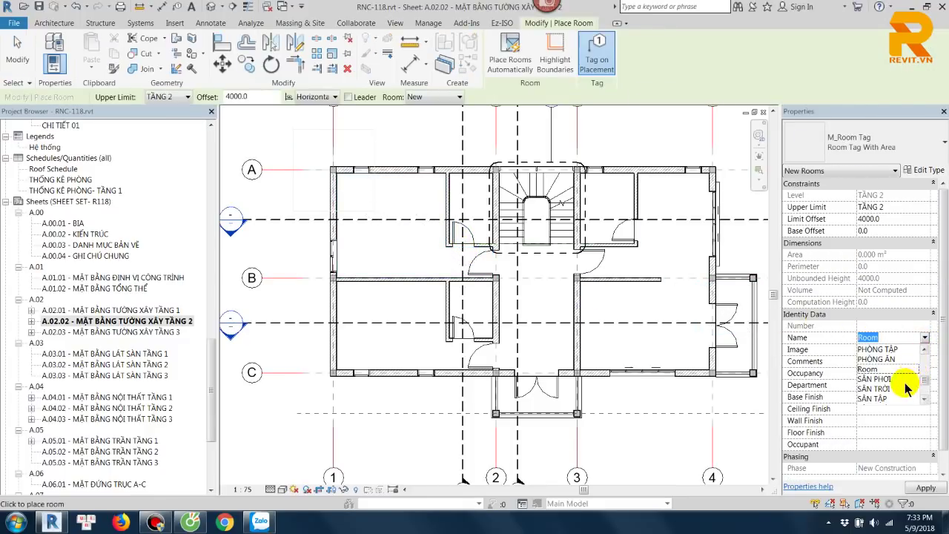
scroll(906, 387, "down", 2)
scroll(906, 387, "down", 1)
scroll(906, 388, "down", 2)
scroll(906, 391, "down", 1)
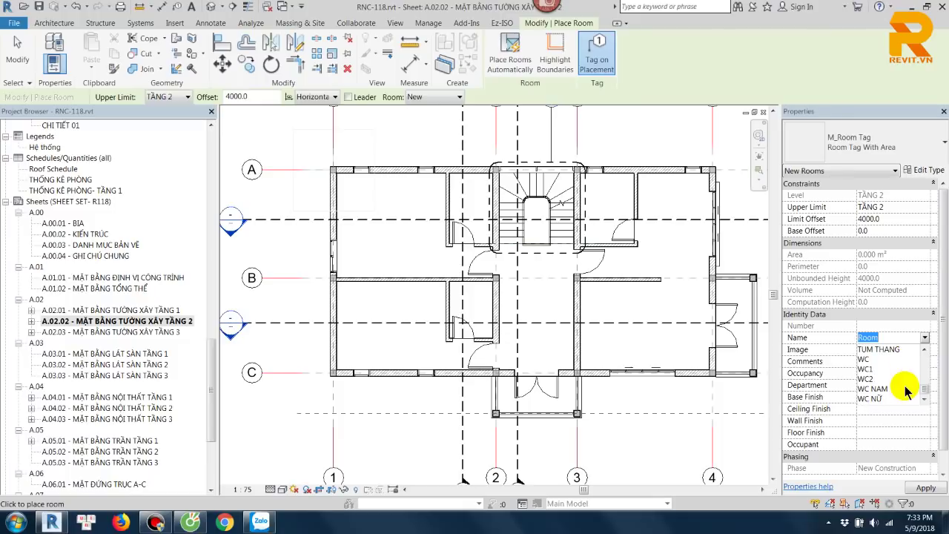
scroll(906, 390, "up", 2)
scroll(906, 391, "up", 1)
scroll(906, 393, "up", 1)
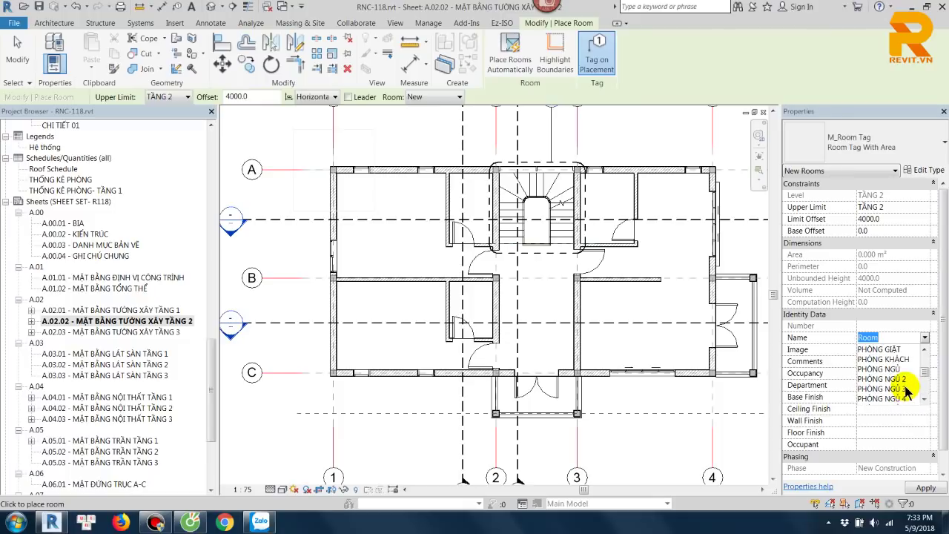
scroll(906, 388, "up", 1)
scroll(906, 387, "up", 1)
left_click(904, 379)
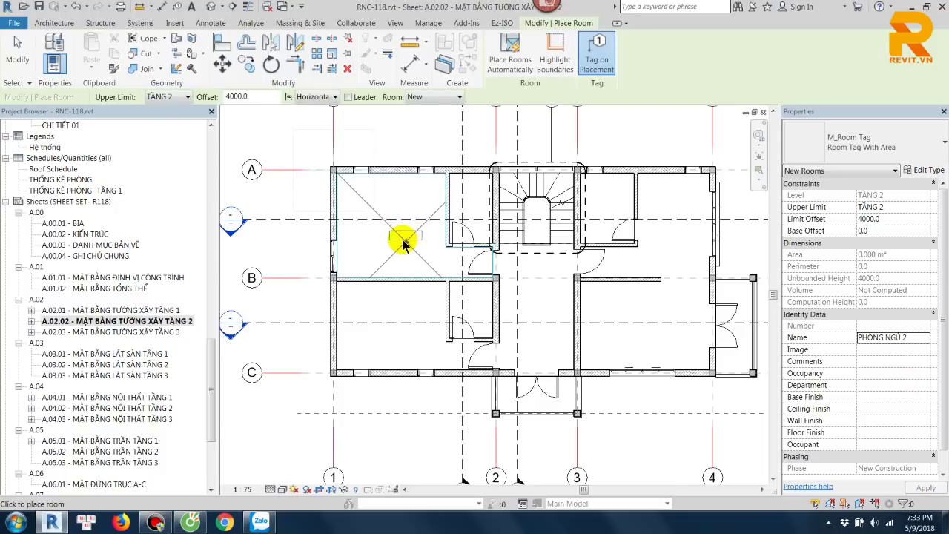
Step: Place PHÒNG NGỦ 3 in the lower-left room (111) and PHÒNG NGỦ 4 in the right-hand room (112)
left_click(920, 337)
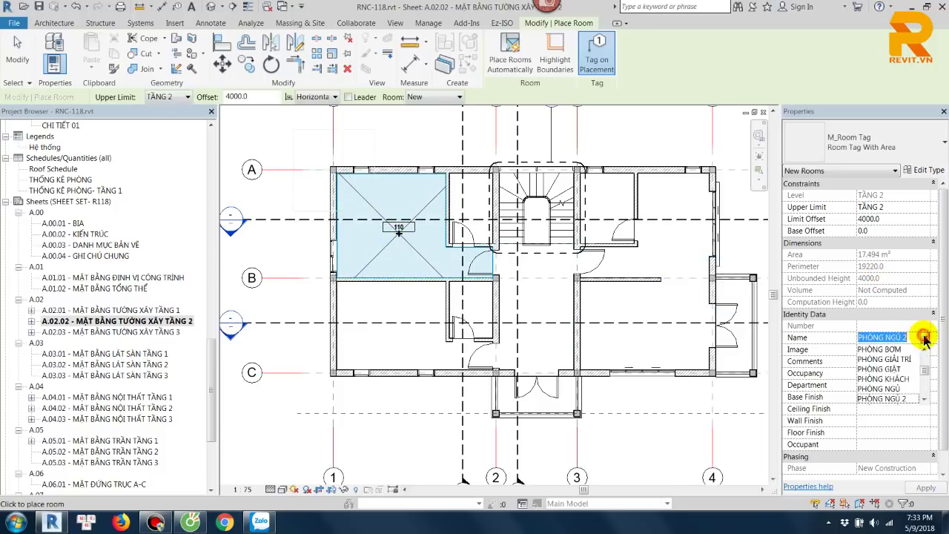
scroll(912, 378, "down", 1)
left_click(912, 380)
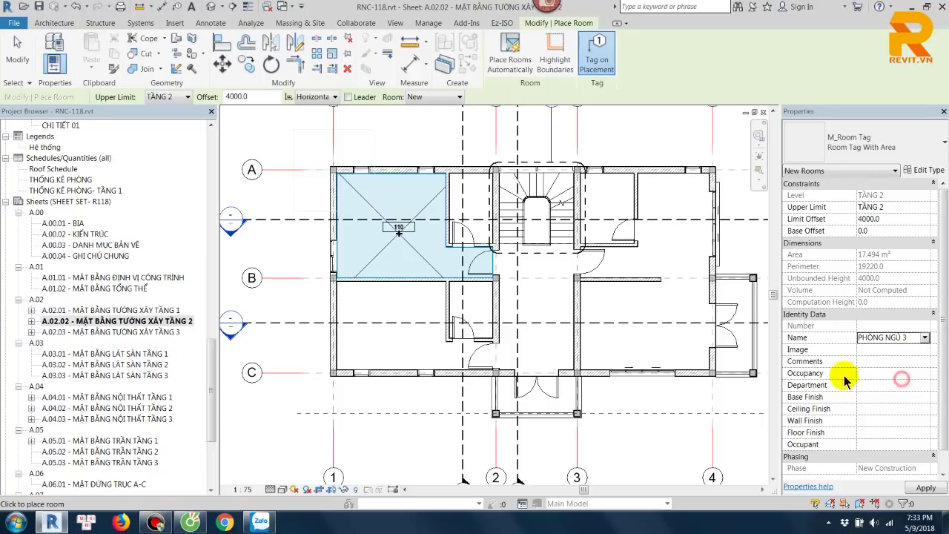
left_click(399, 330)
left_click(922, 338)
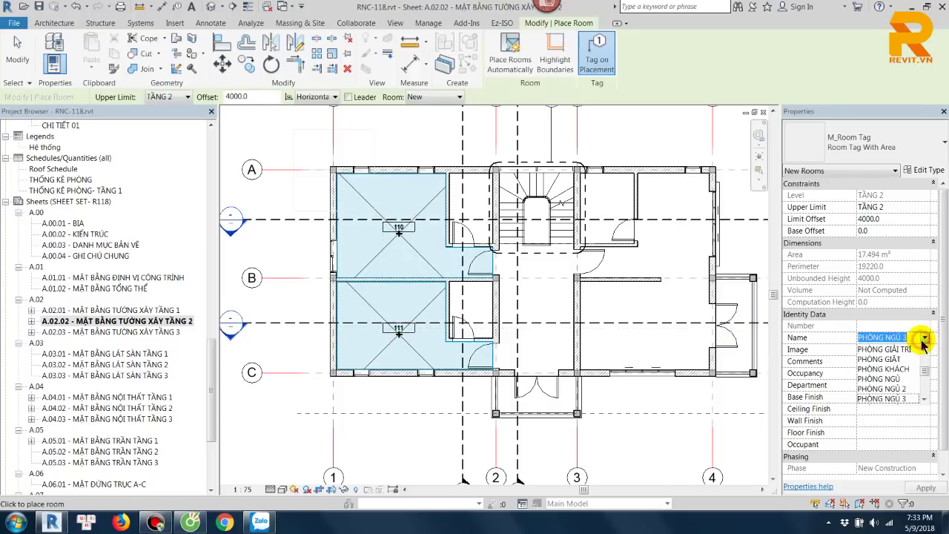
left_click(904, 379)
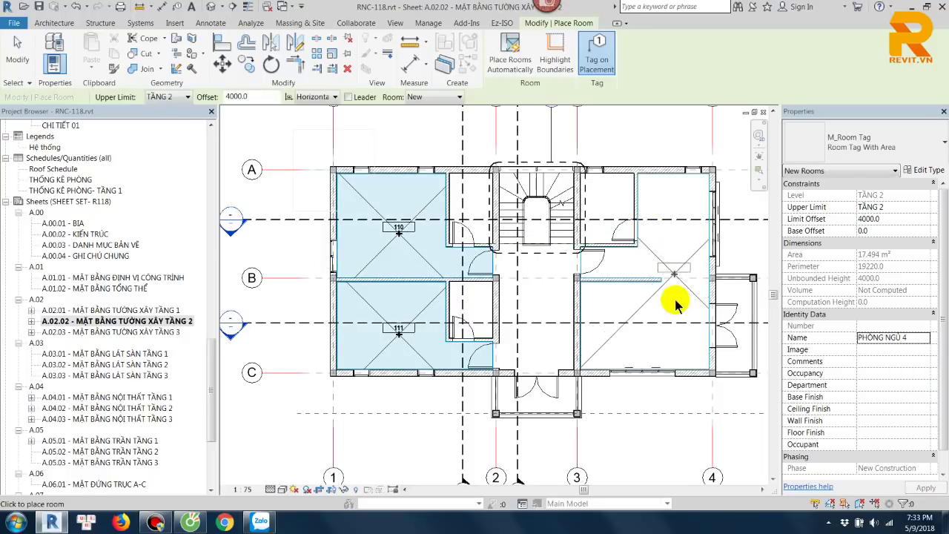
left_click(655, 305)
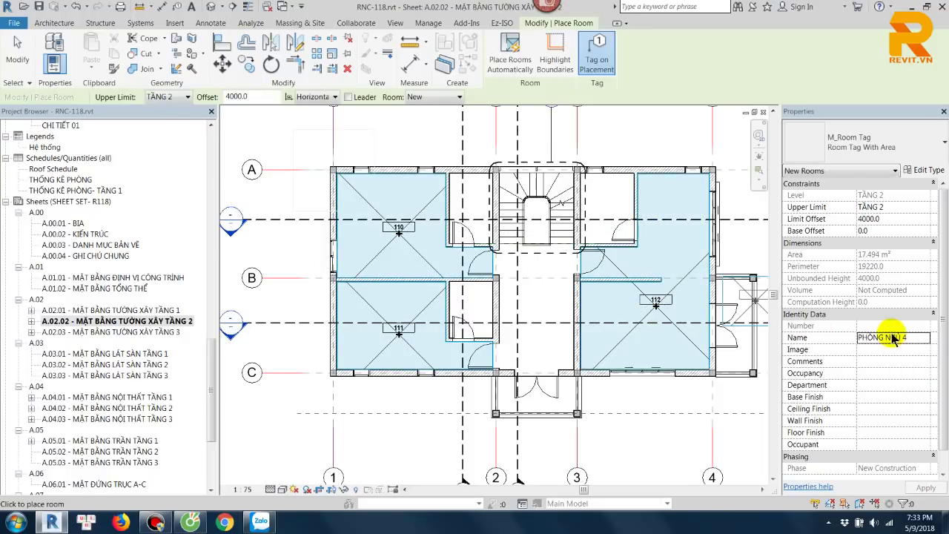
Step: Place three rooms named WC as rooms 113, 114 and 115 around the stair
left_click(923, 337)
scroll(912, 381, "down", 1)
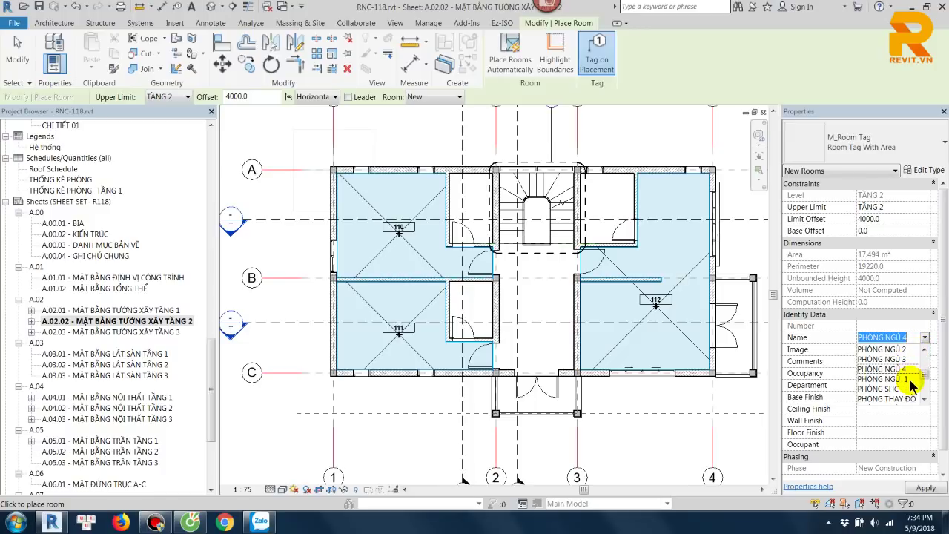
scroll(912, 384, "down", 1)
scroll(912, 384, "down", 2)
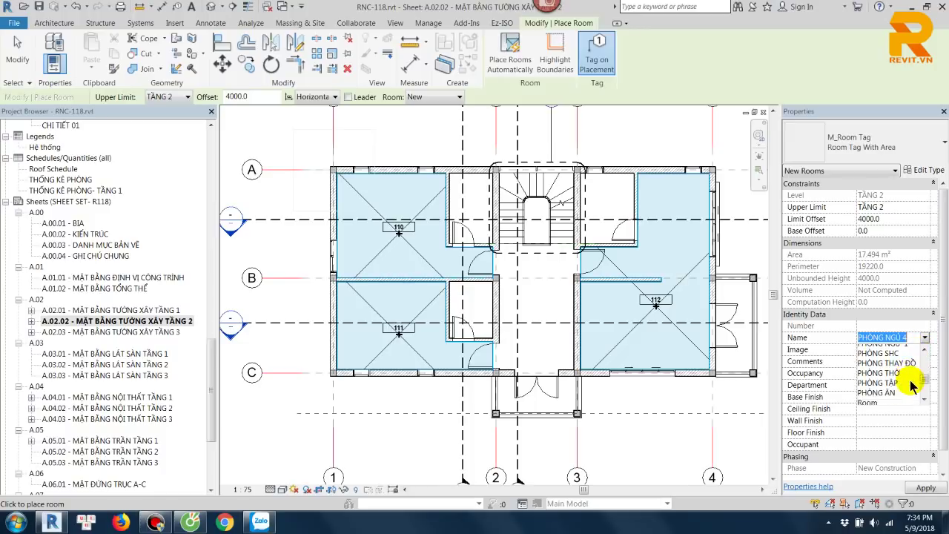
scroll(912, 384, "down", 2)
scroll(912, 384, "down", 2)
scroll(912, 384, "down", 2)
scroll(911, 384, "down", 1)
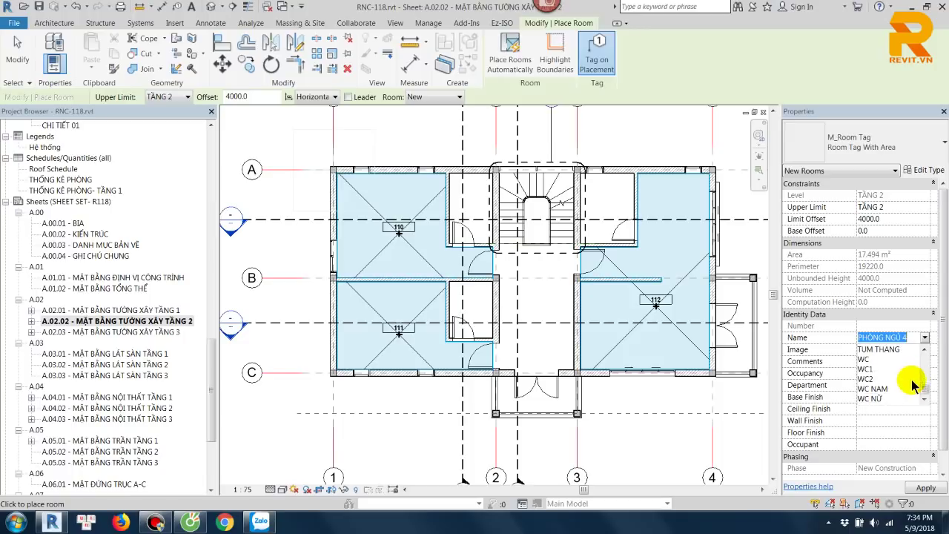
left_click(864, 360)
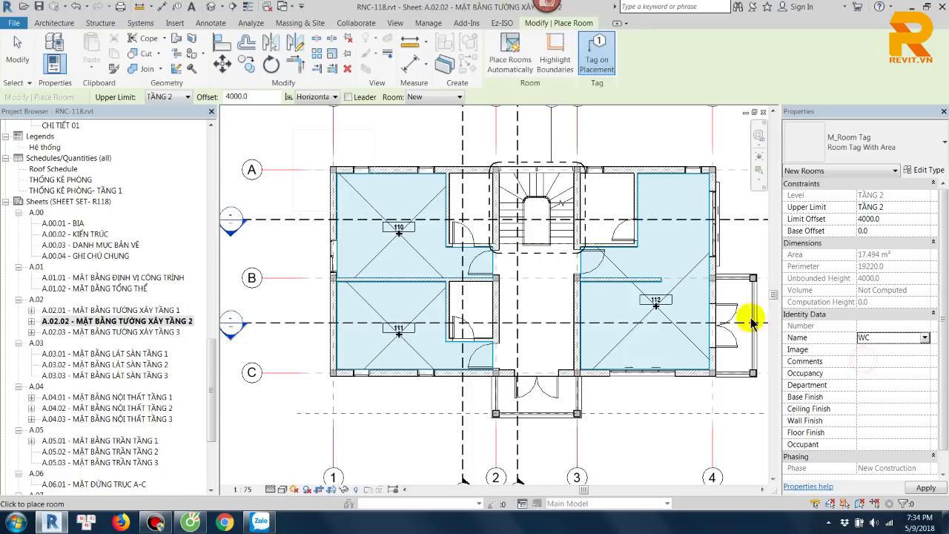
left_click(475, 305)
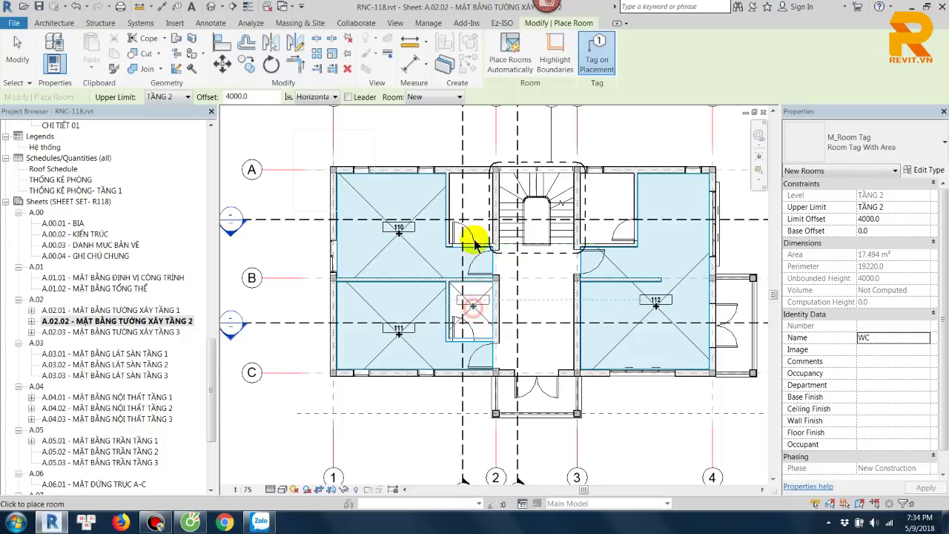
left_click(471, 213)
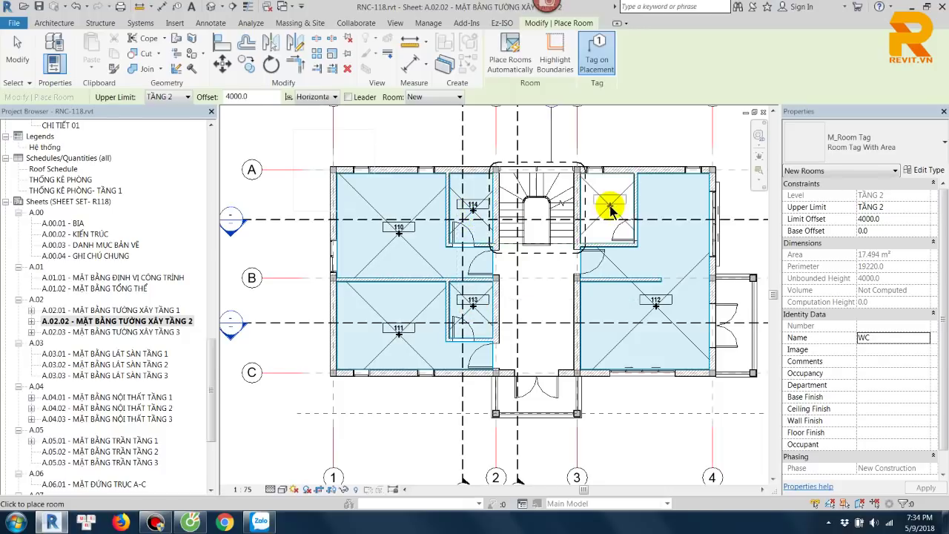
left_click(609, 212)
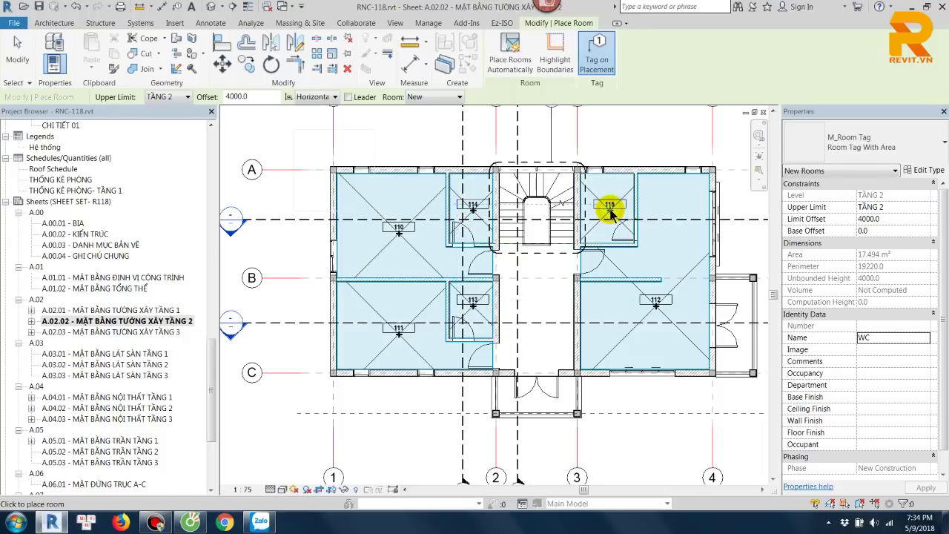
key("Escape")
key("Escape")
scroll(445, 217, "up", 3)
left_click(493, 204)
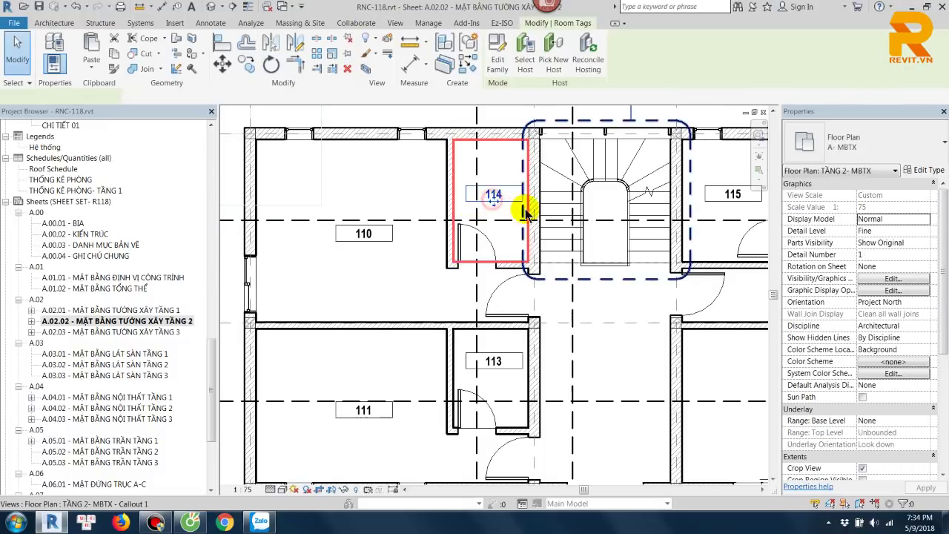
scroll(486, 197, "down", 2)
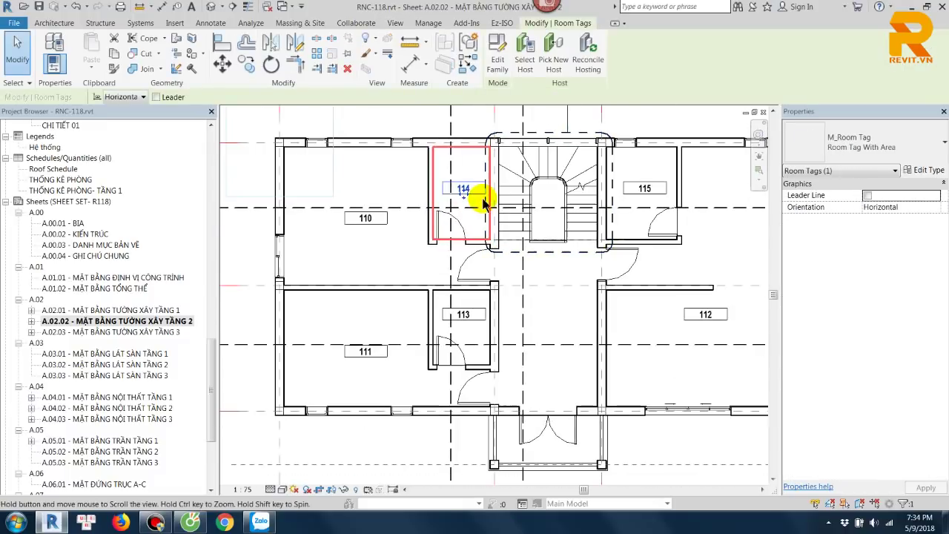
double_click(180, 309)
scroll(545, 286, "down", 2)
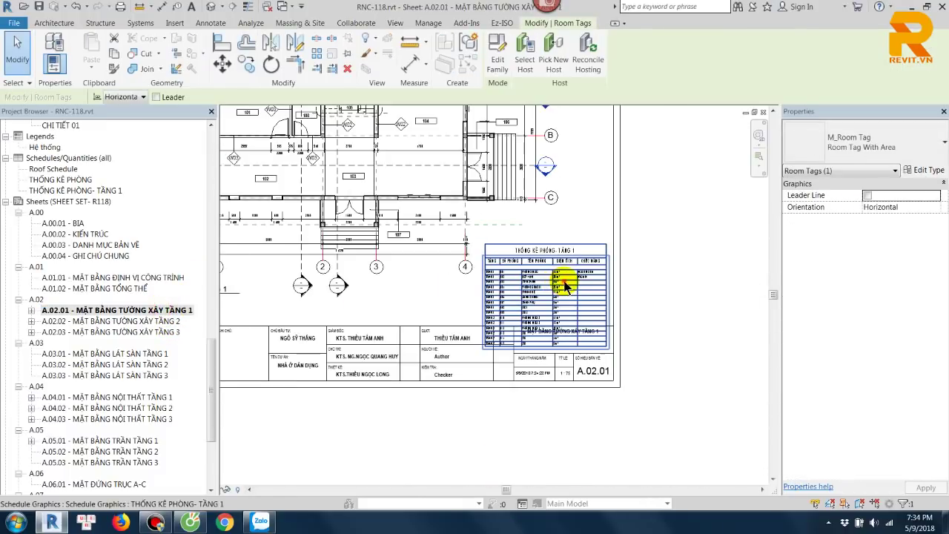
left_click(574, 252)
left_click_drag(591, 235, 591, 220)
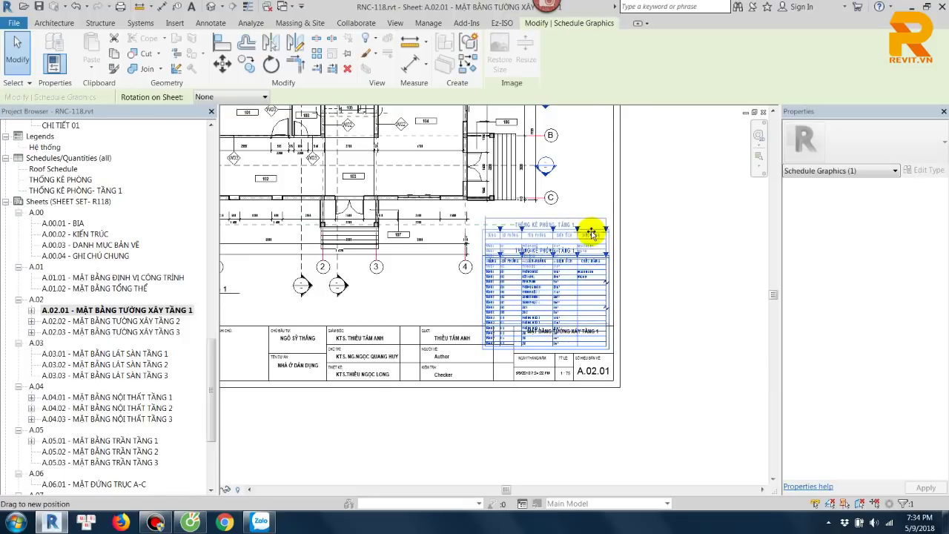
left_click(684, 267)
scroll(520, 295, "up", 5)
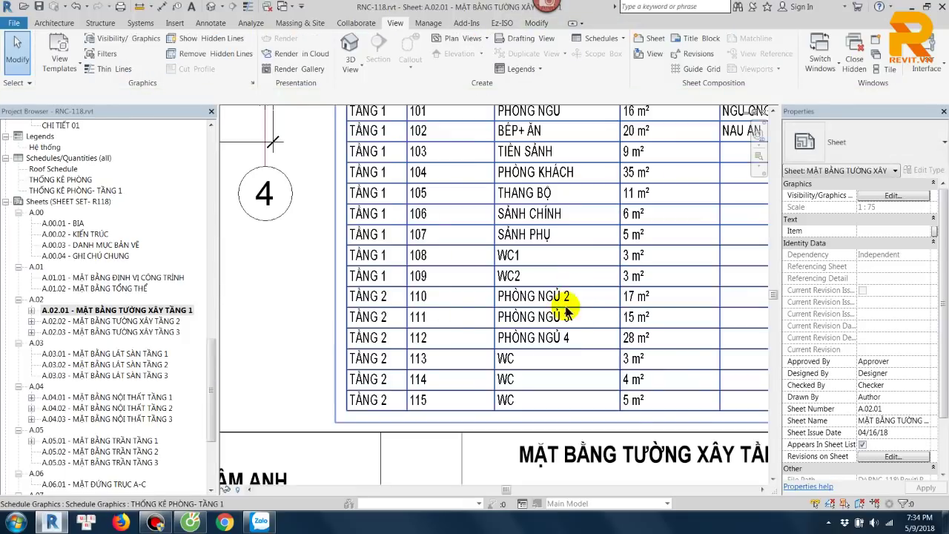
scroll(565, 319, "down", 2)
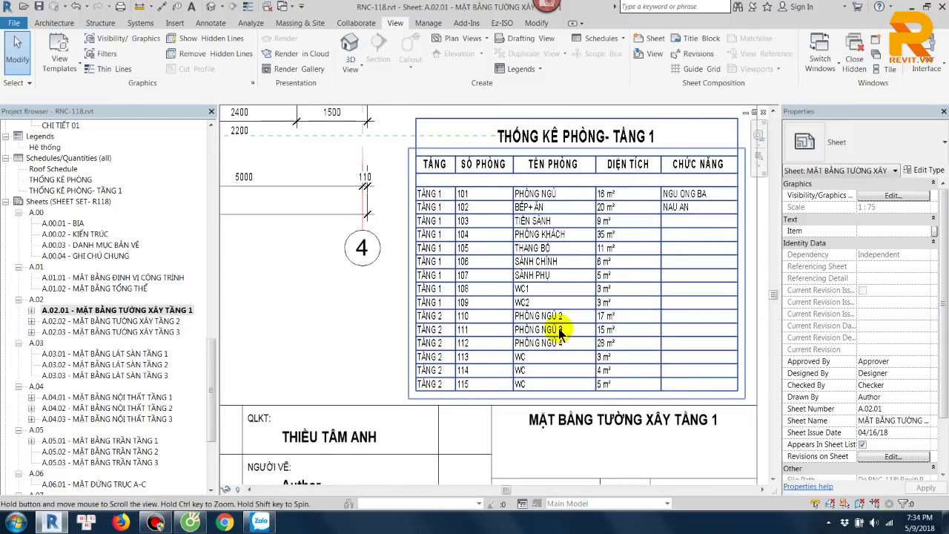
scroll(561, 328, "up", 1)
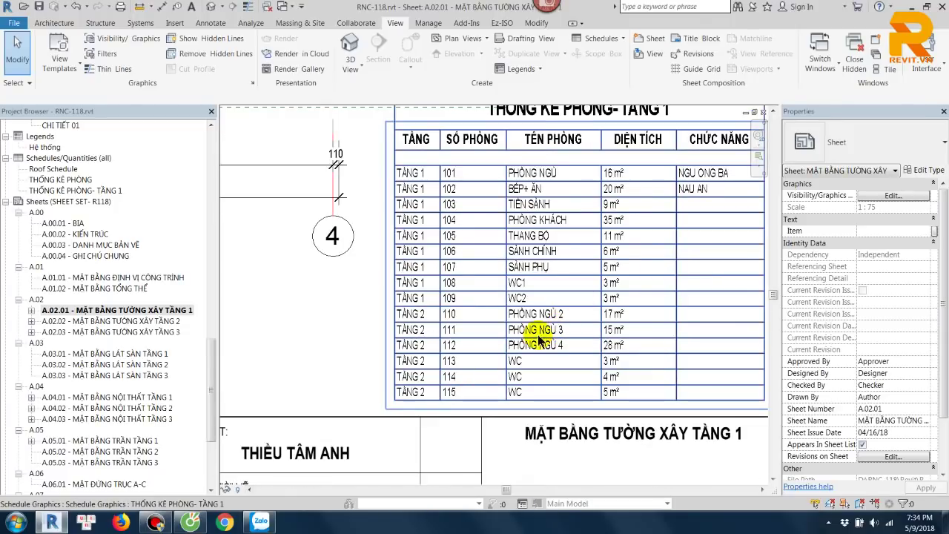
scroll(639, 394, "down", 2)
scroll(639, 395, "down", 1)
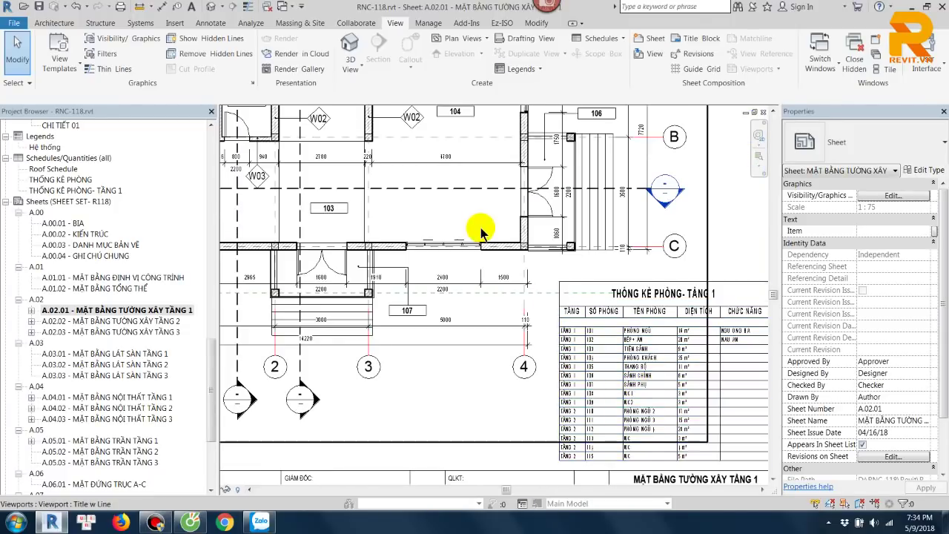
scroll(377, 174, "down", 2)
scroll(491, 247, "up", 1)
Step: Open the THỐNG KÊ PHÒNG- TẦNG 1 schedule from the sheet and widen column C
double_click(602, 324)
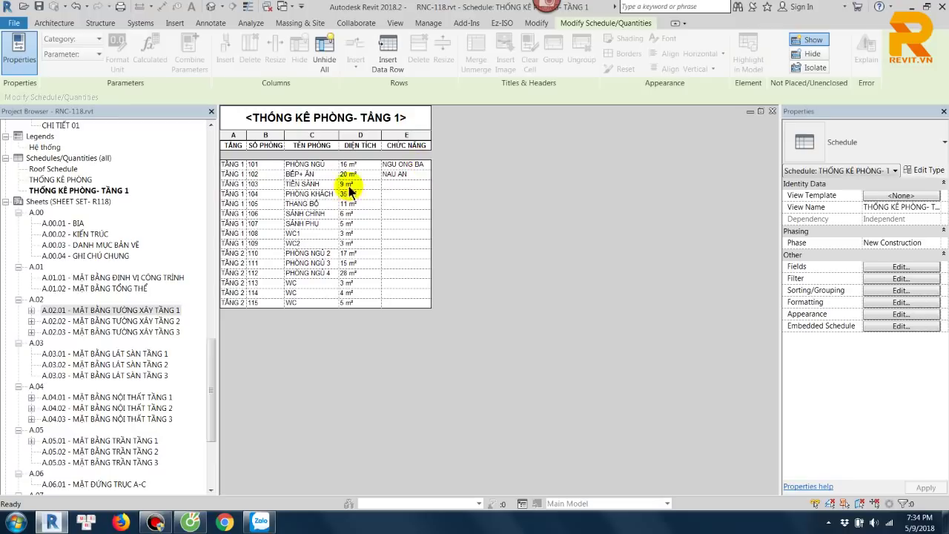
left_click_drag(340, 145, 348, 145)
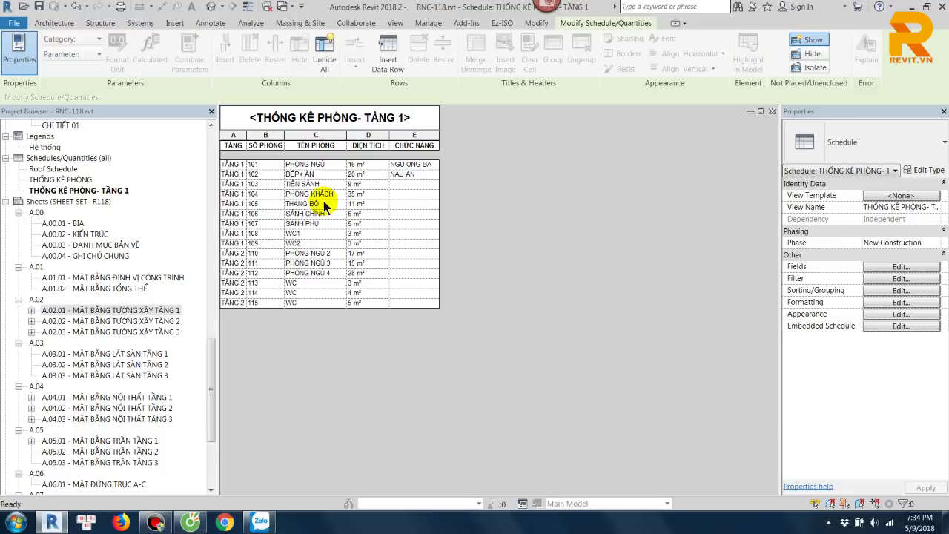
Step: Turn on a grand total titled TỔNG SỐ and stop itemizing every instance
left_click(893, 290)
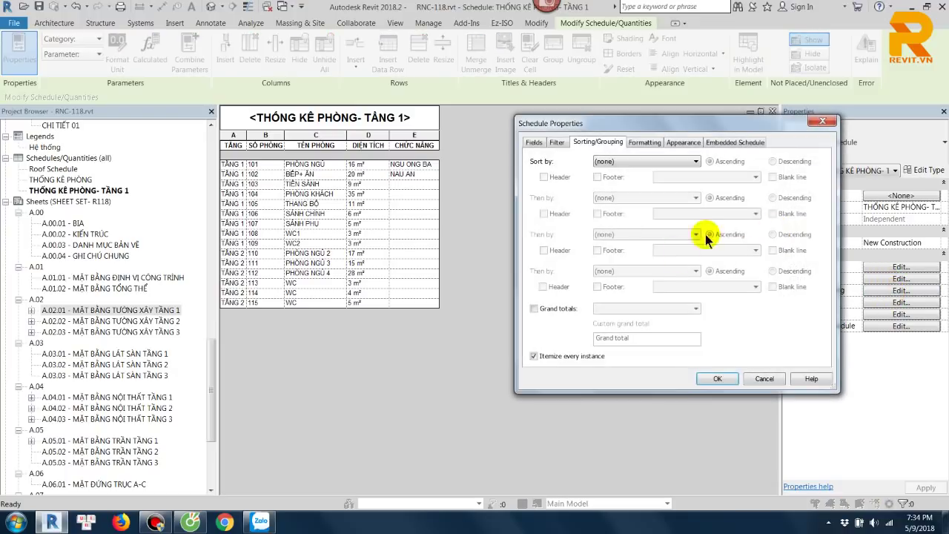
left_click(534, 308)
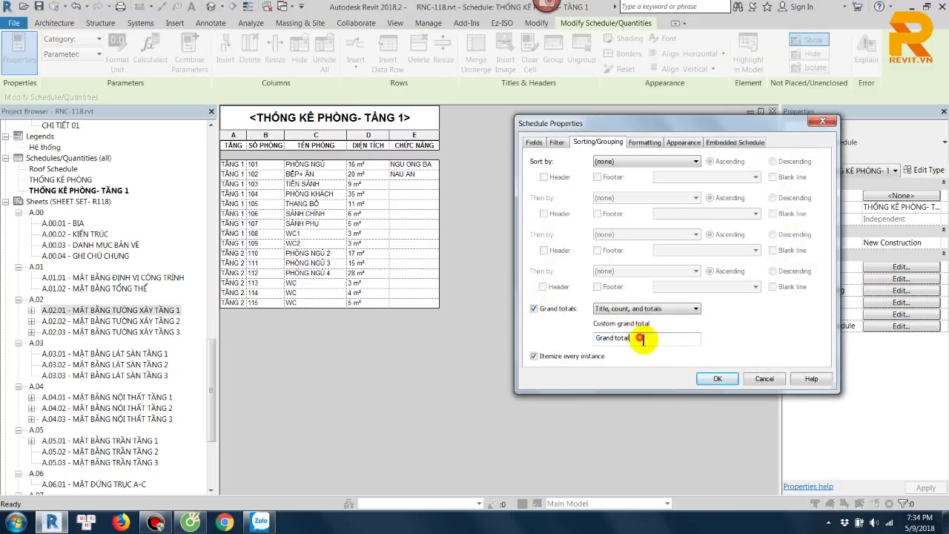
left_click_drag(642, 339, 586, 342)
type("to")
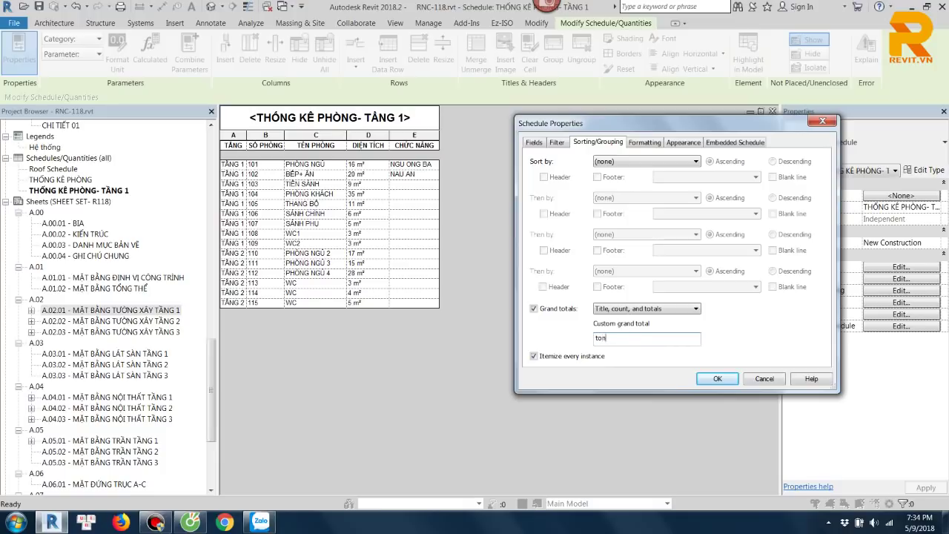
key("Caps_Lock")
type("Tổ")
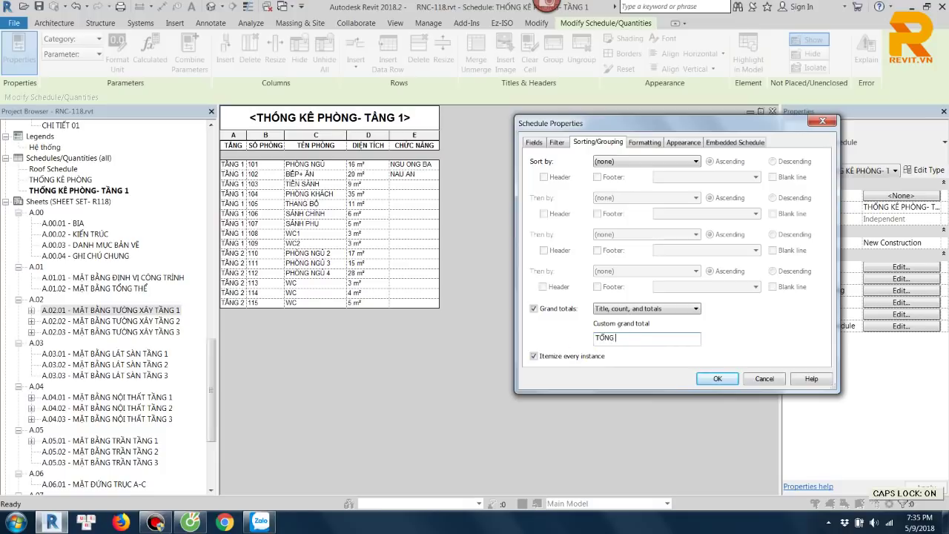
type("SỐ")
left_click(533, 356)
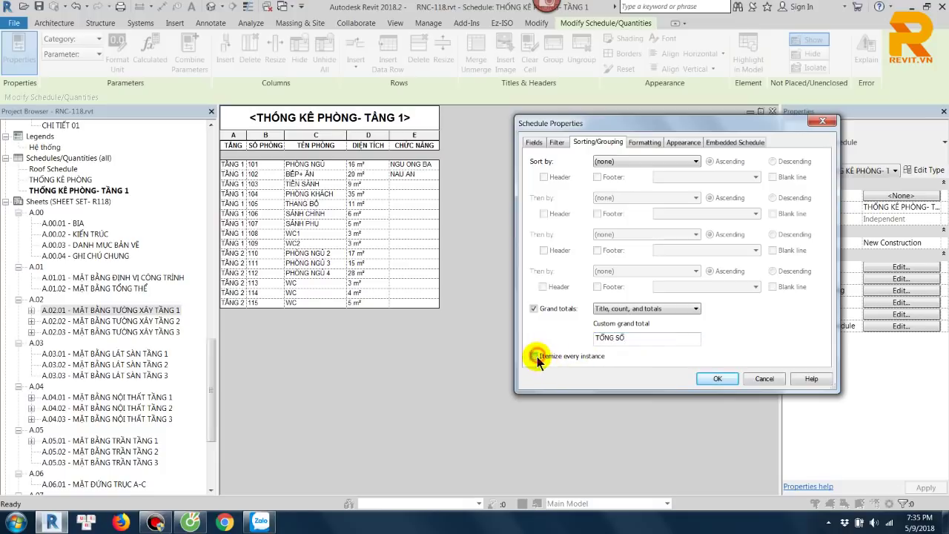
Step: Sort the schedule by Level with a footer per level
left_click(668, 161)
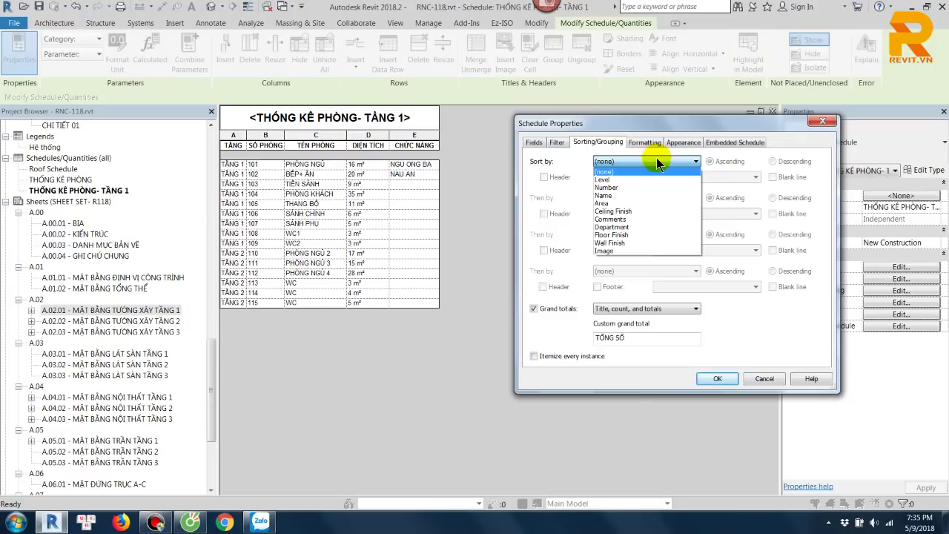
left_click(646, 179)
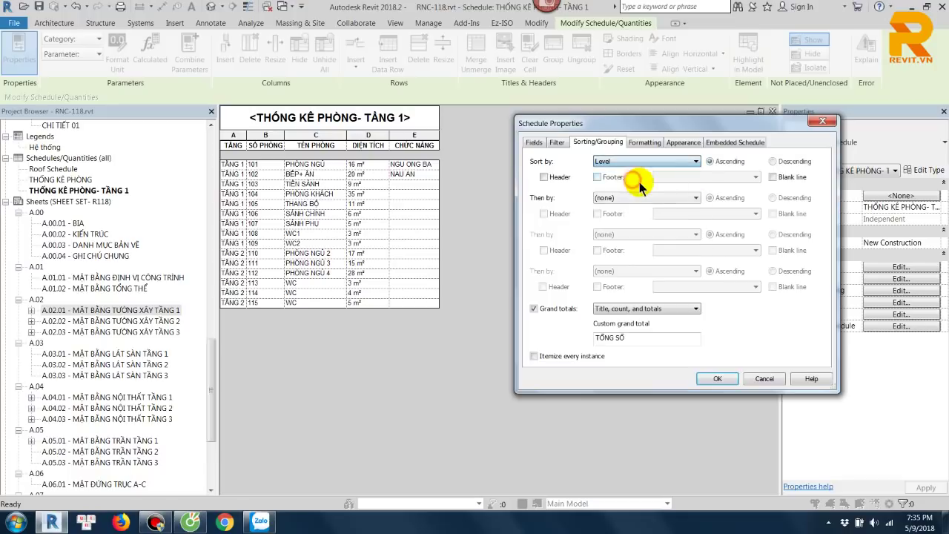
left_click(597, 178)
left_click(717, 378)
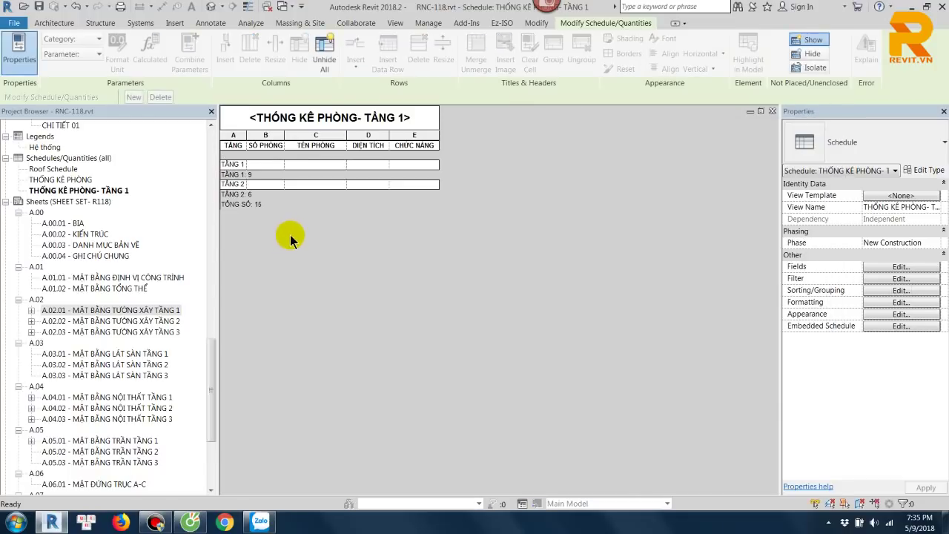
Step: Try sorting by Number, revert to Level, and list every room instance again
left_click(897, 290)
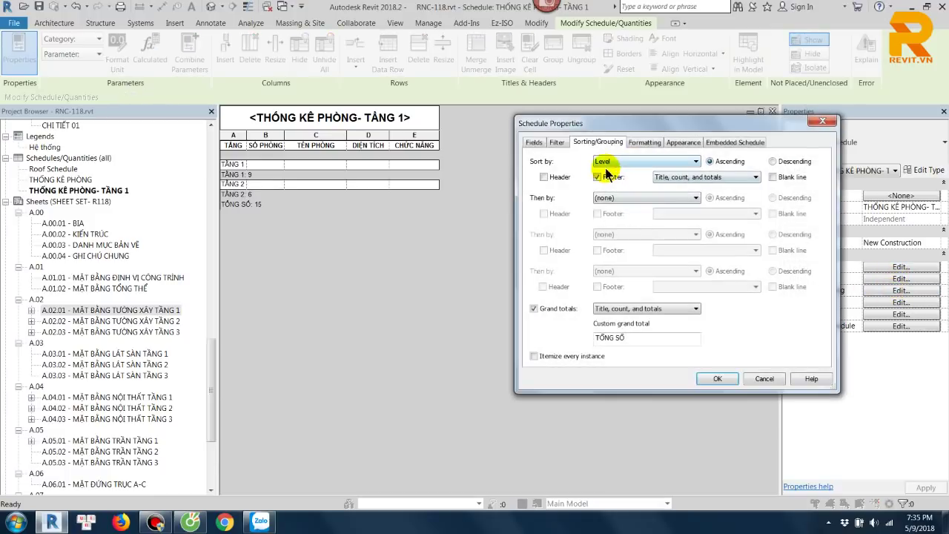
left_click(636, 162)
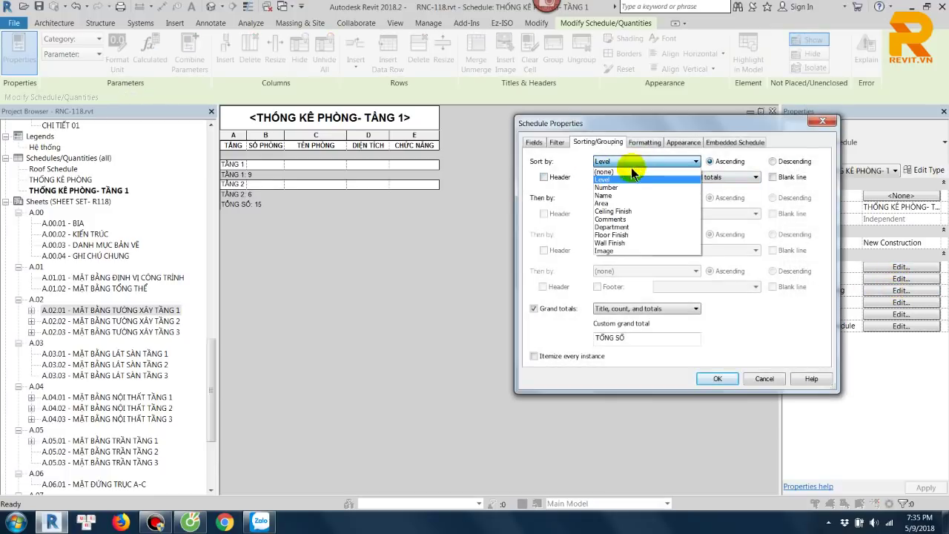
left_click(612, 189)
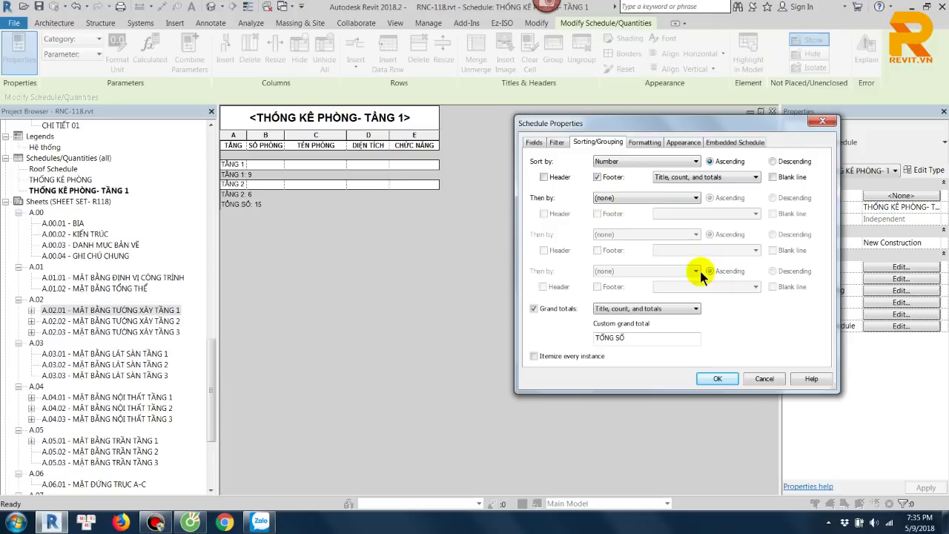
left_click(624, 163)
left_click(619, 180)
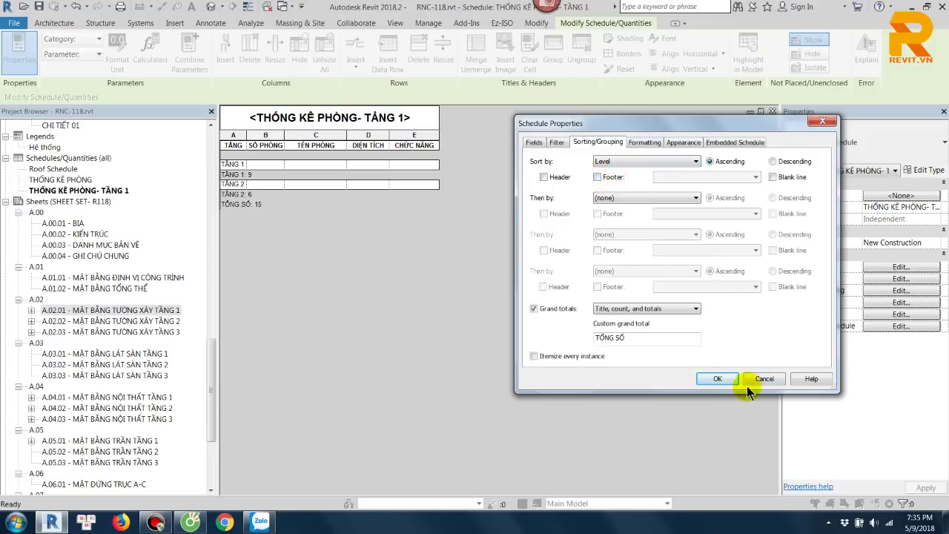
left_click(716, 379)
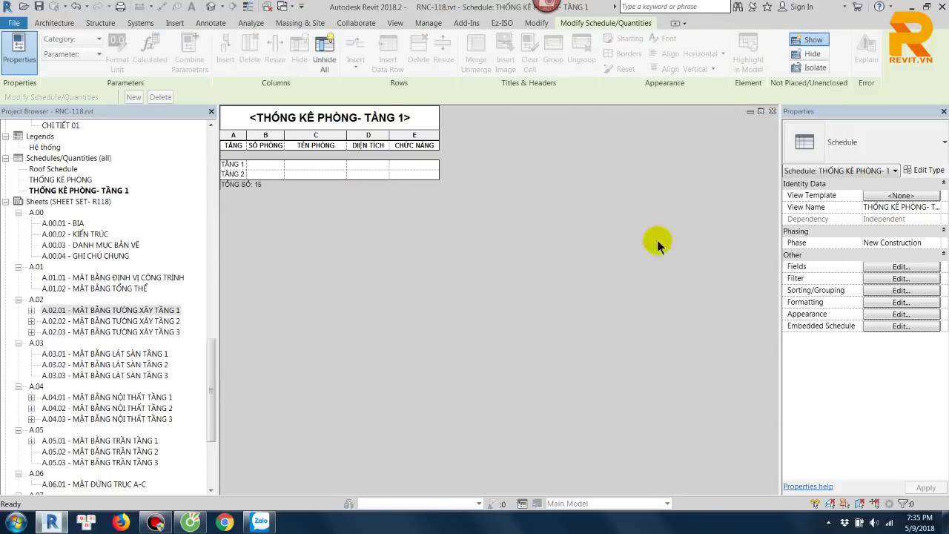
left_click(893, 290)
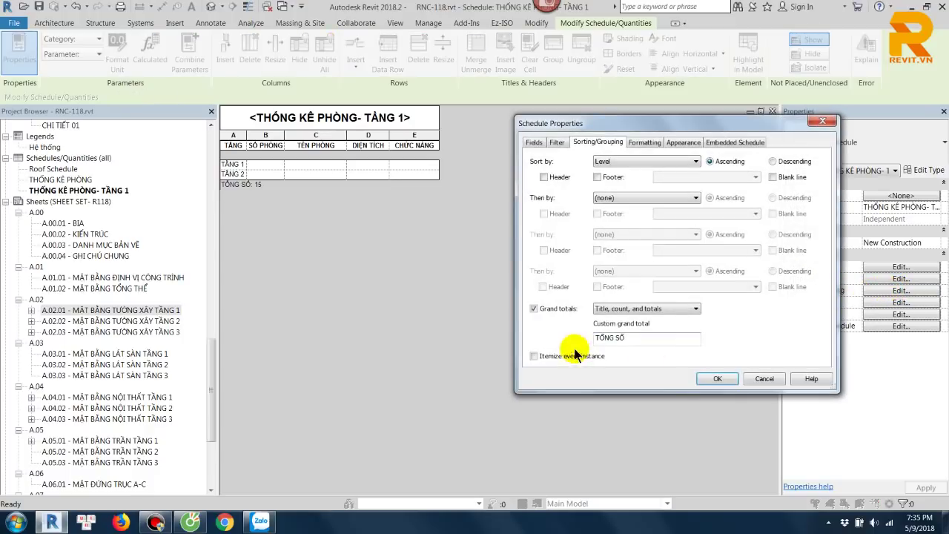
left_click(532, 357)
left_click(717, 379)
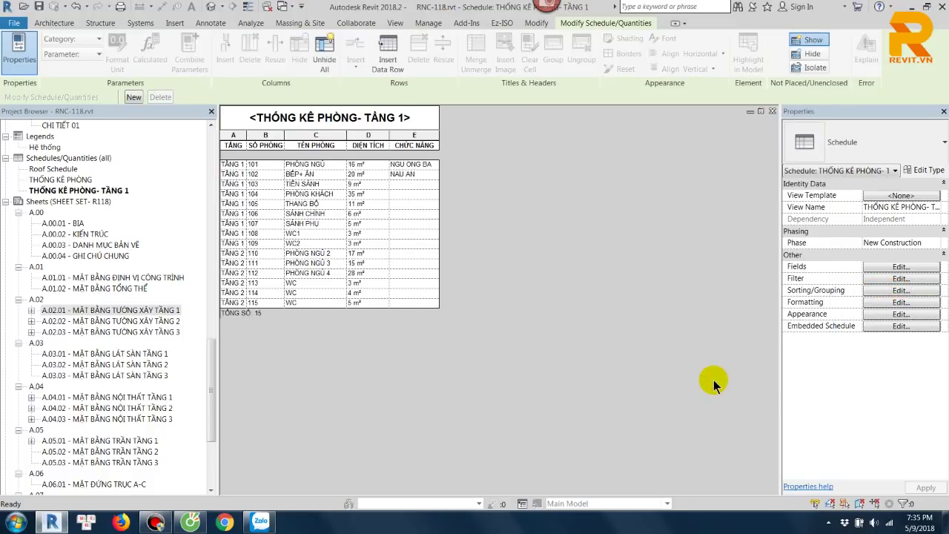
Step: Set the schedule to sort by Number first, then by Level
left_click(898, 290)
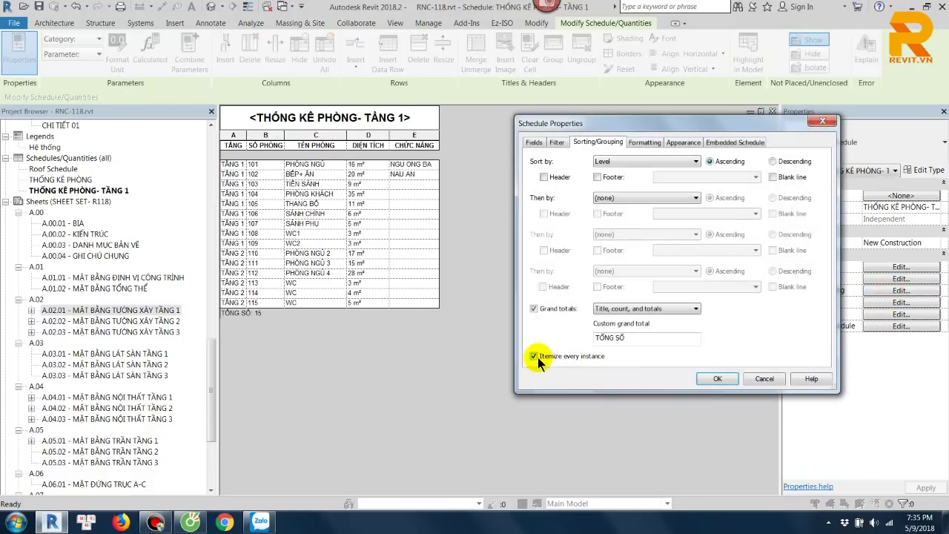
left_click(533, 356)
left_click(604, 161)
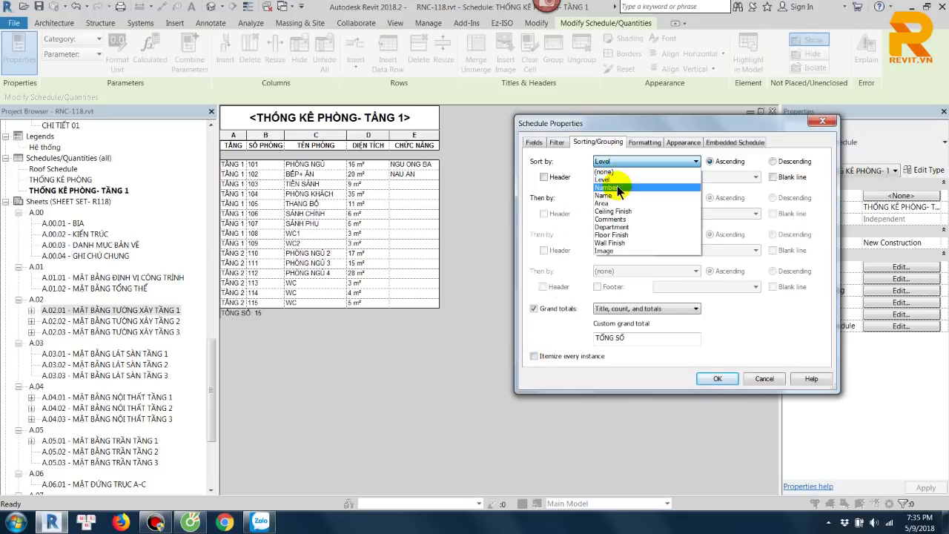
left_click(619, 189)
left_click(622, 160)
left_click(622, 160)
left_click(611, 198)
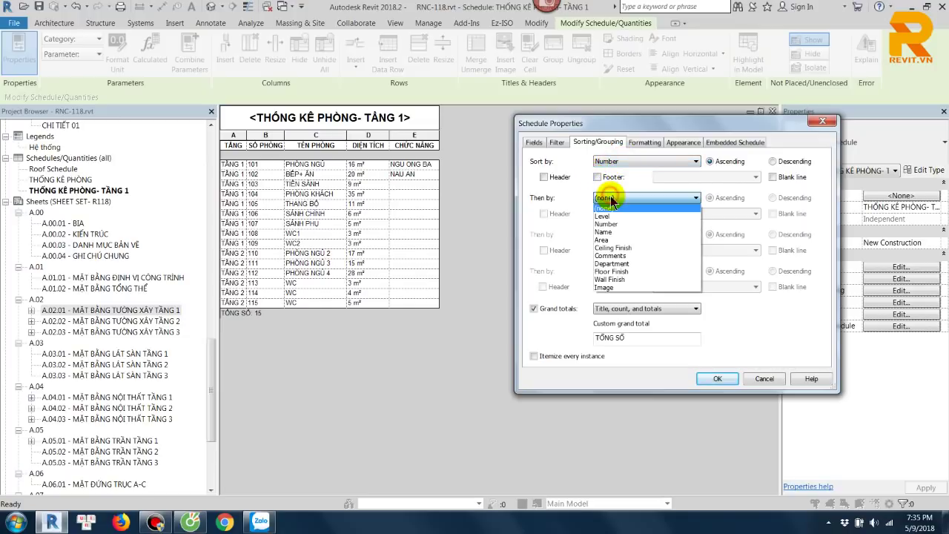
left_click(610, 215)
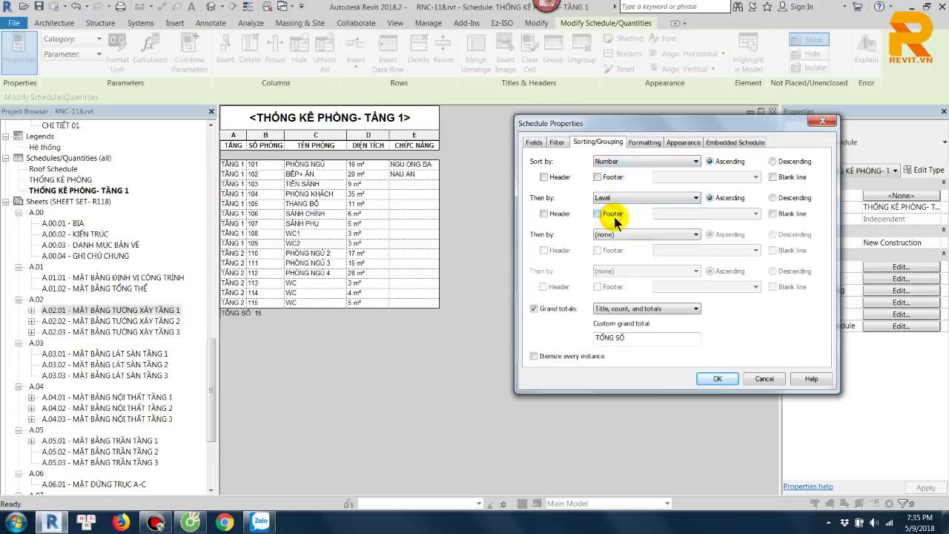
left_click(717, 379)
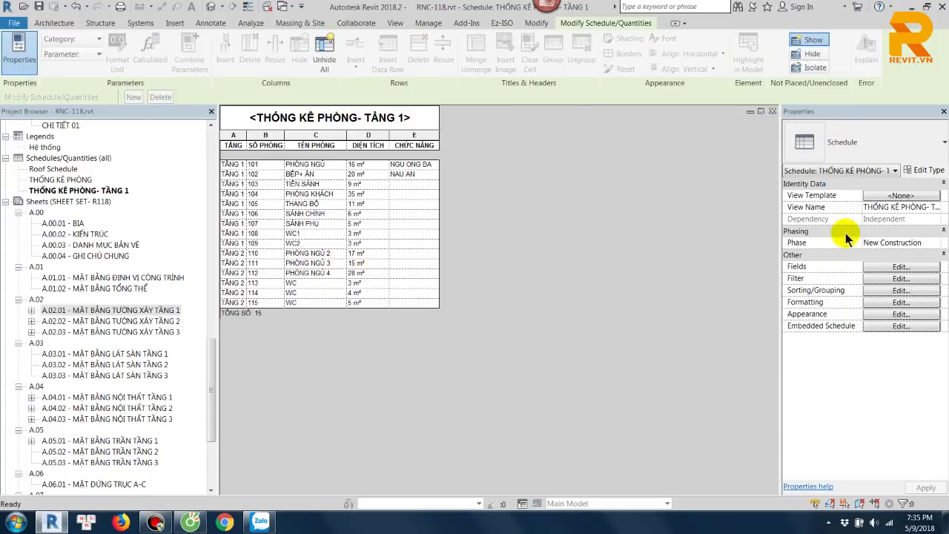
Step: Try per-level count footers, then swap them for level header rows
left_click(902, 290)
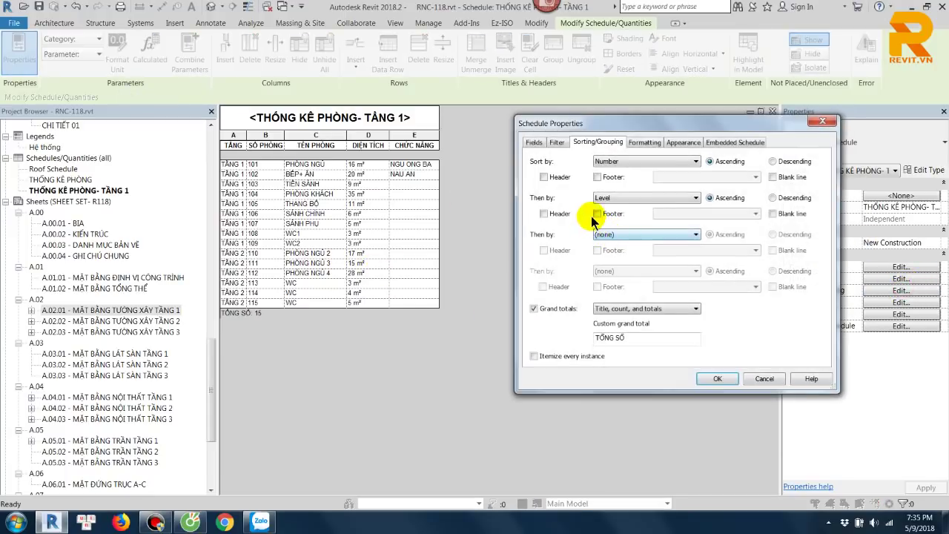
left_click(597, 213)
left_click(717, 378)
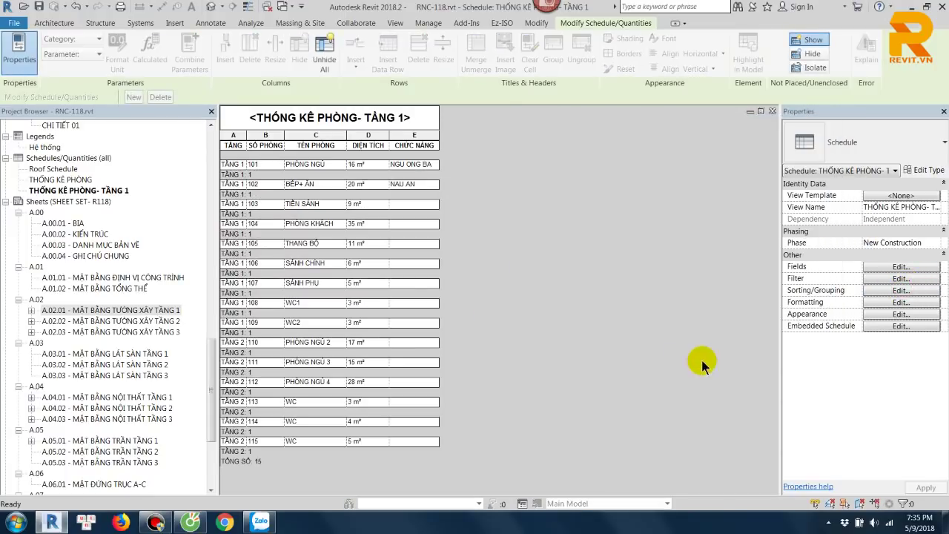
left_click(882, 290)
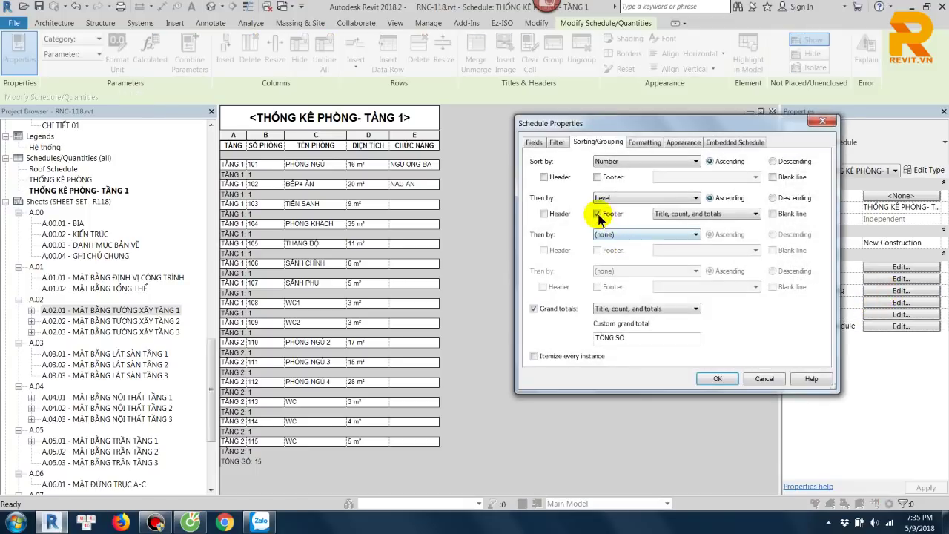
left_click(597, 213)
left_click(553, 215)
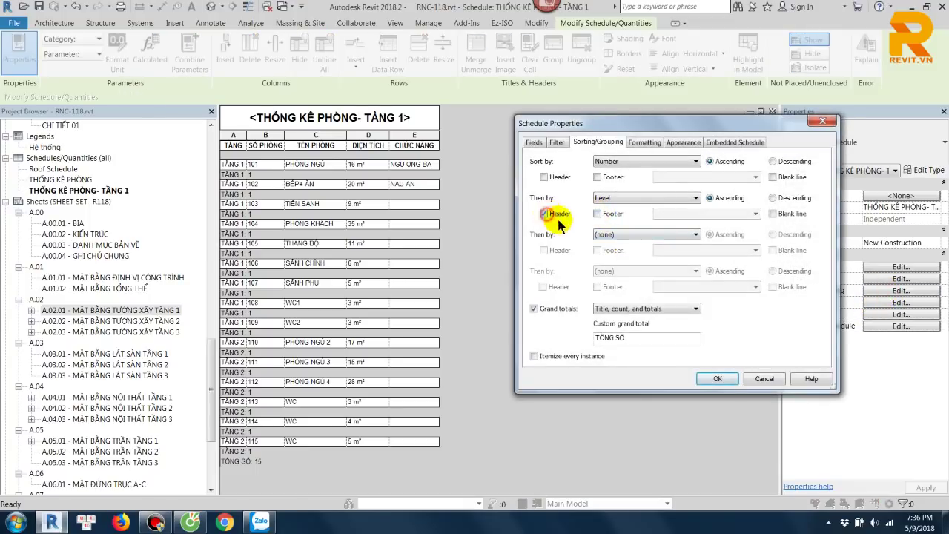
left_click(717, 379)
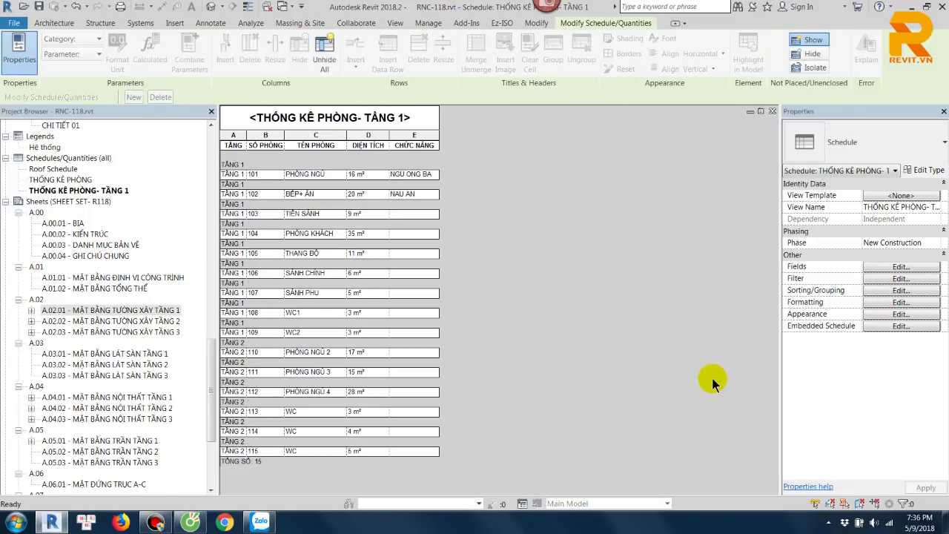
Step: Sort by Level then Number with a title, count and totals footer per level
left_click(898, 290)
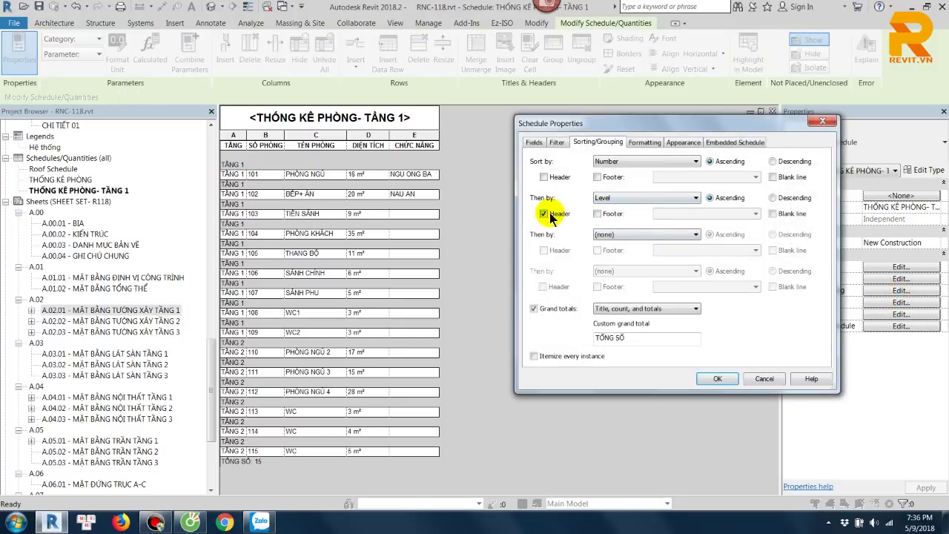
left_click(544, 213)
left_click(645, 161)
left_click(634, 189)
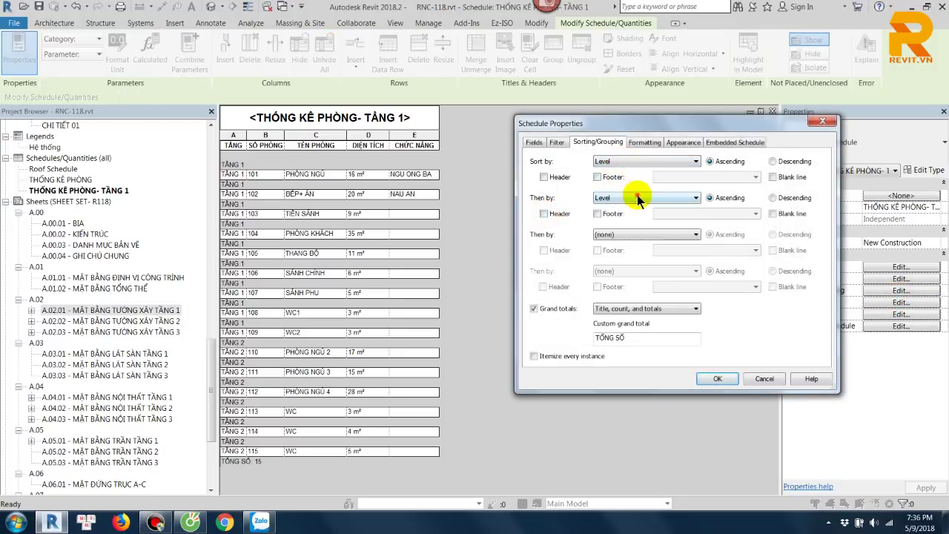
left_click(636, 197)
left_click(620, 221)
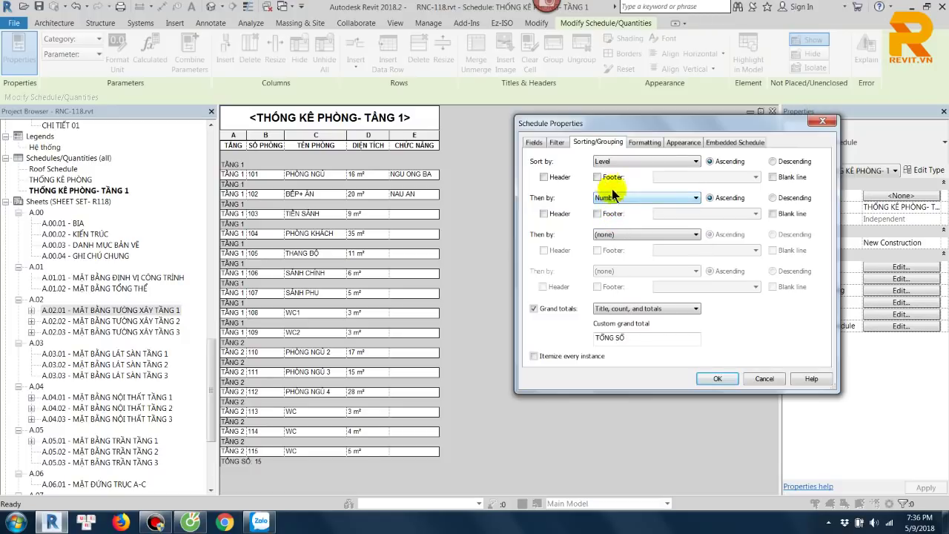
left_click(597, 177)
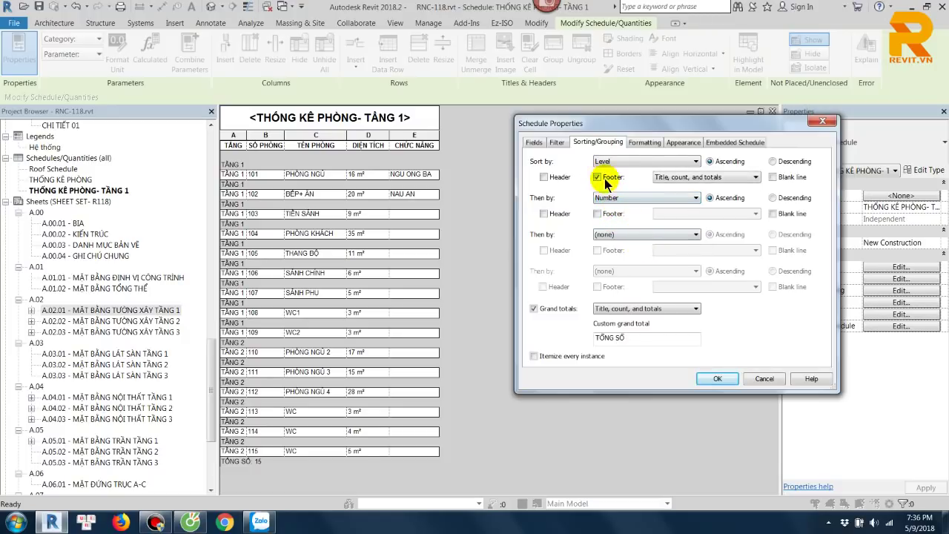
left_click(717, 379)
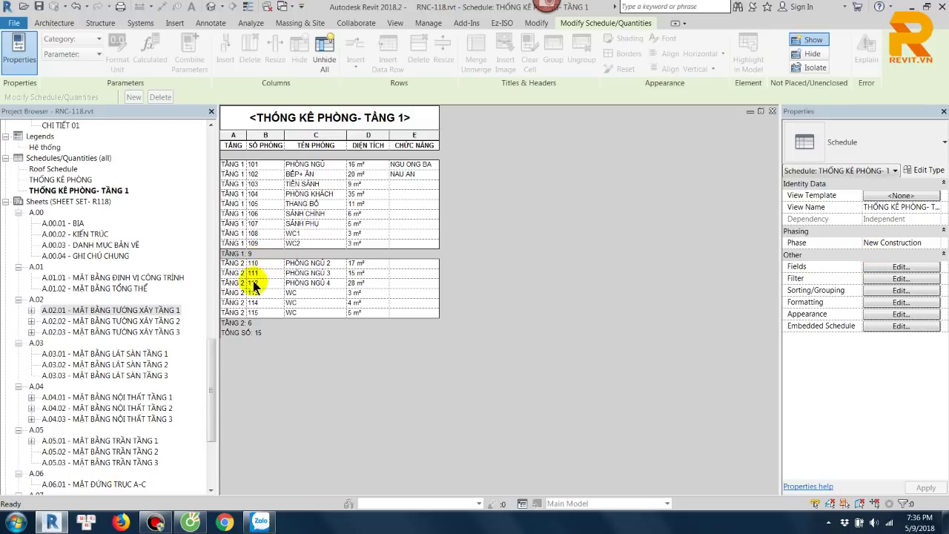
Step: Add a header row above each Level group (TẦNG 1, TẦNG 2)
left_click(898, 290)
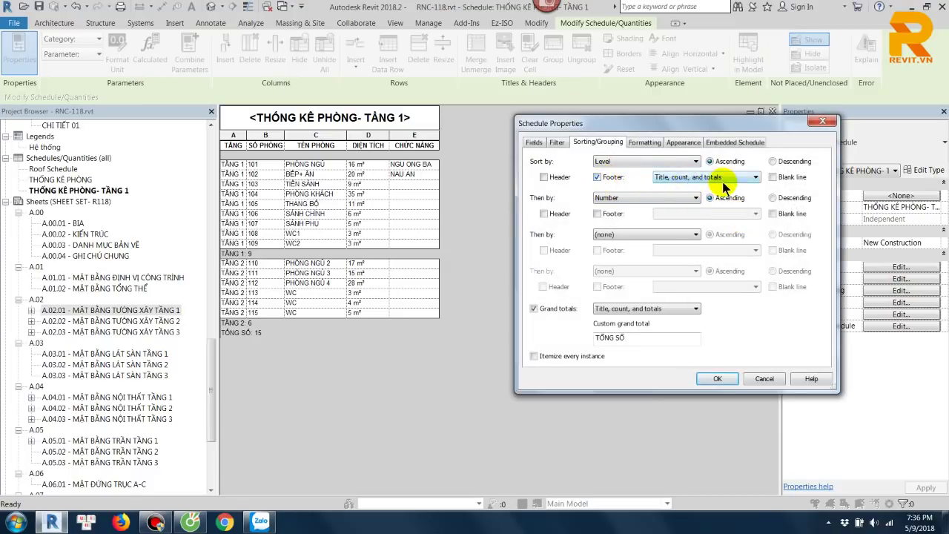
left_click(543, 176)
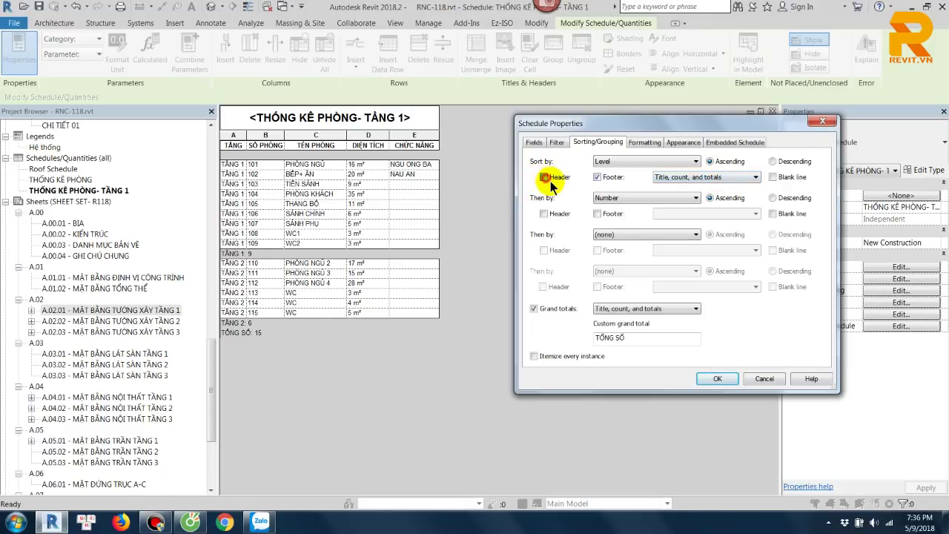
left_click(708, 377)
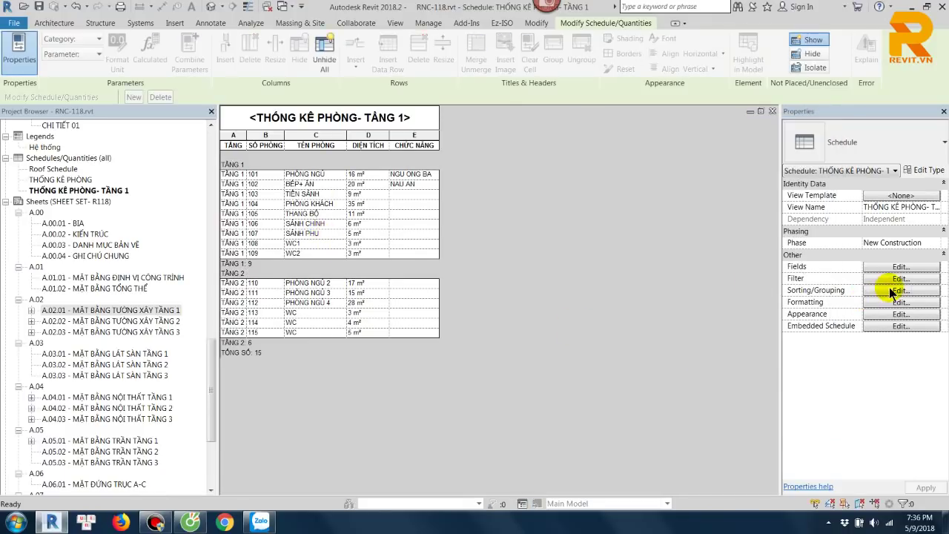
Step: Remove the per-level footer rows, keeping the TỔNG SỐ: 15 grand total
left_click(894, 294)
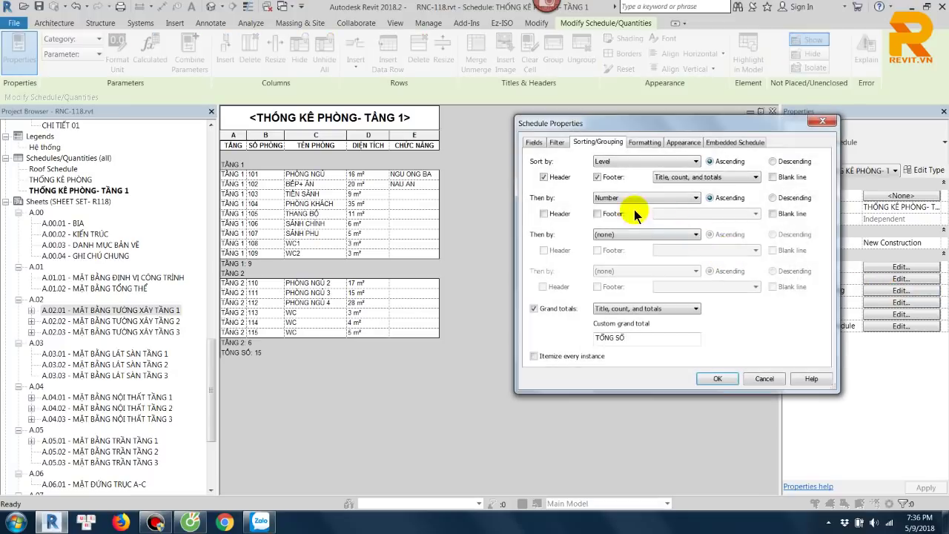
left_click(596, 176)
left_click(717, 379)
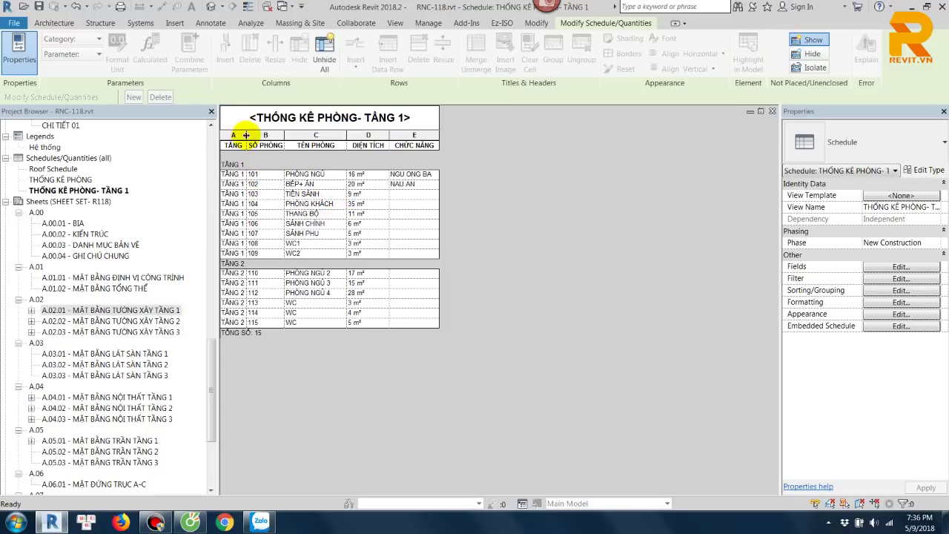
Step: Hide the TẦNG (Level) field in Formatting and widen the SỐ PHÒNG column
left_click_drag(245, 135, 268, 135)
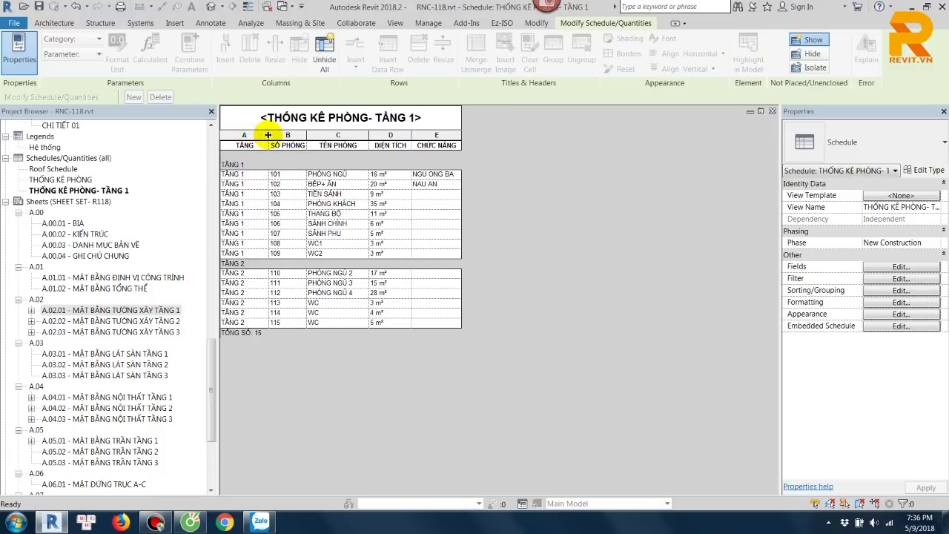
left_click(895, 314)
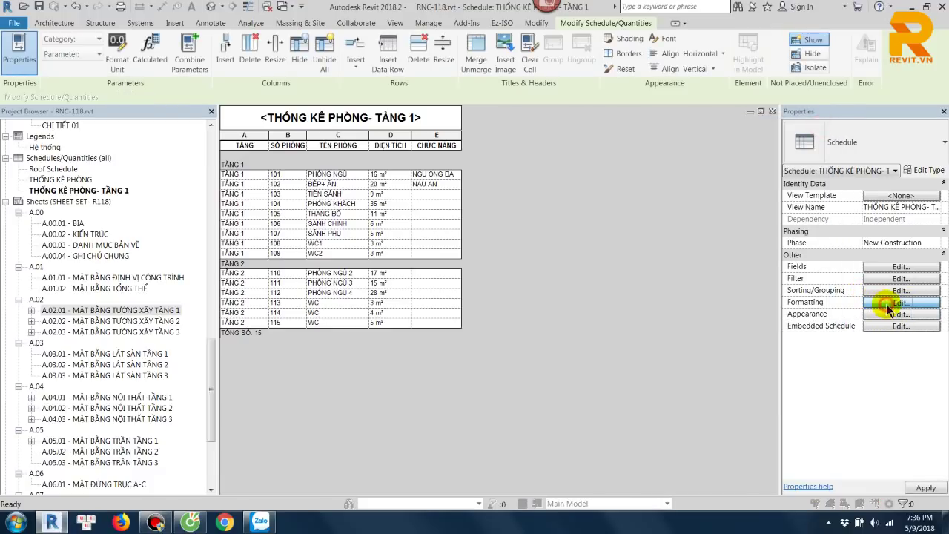
left_click(878, 302)
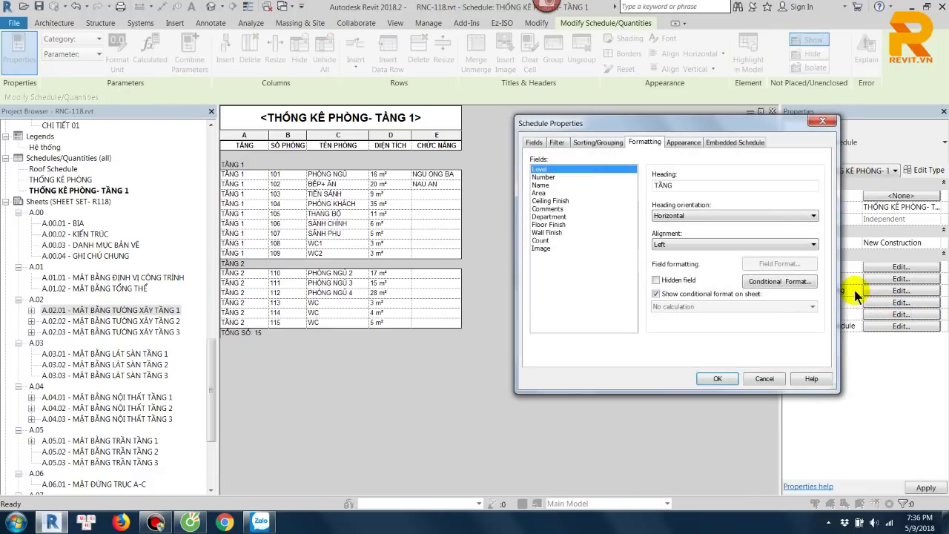
left_click(655, 279)
left_click(716, 380)
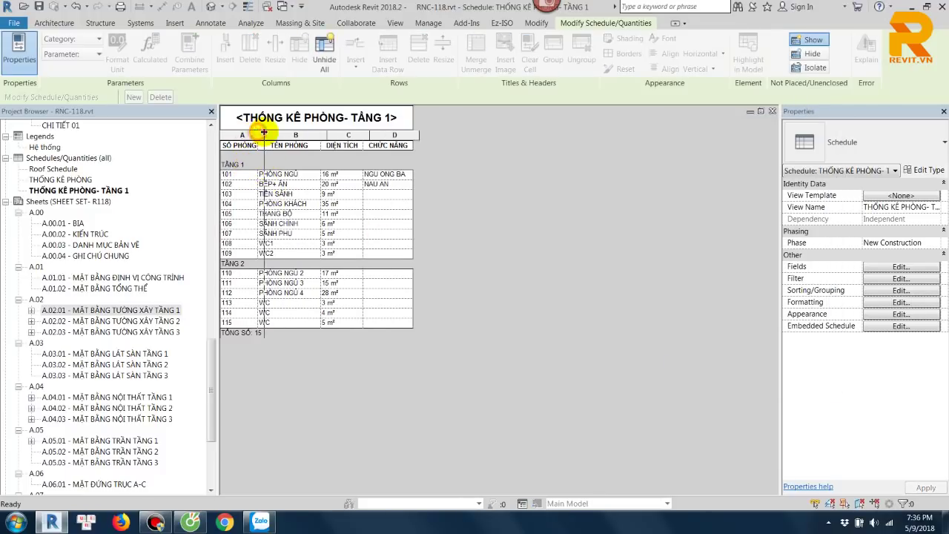
left_click_drag(257, 135, 264, 134)
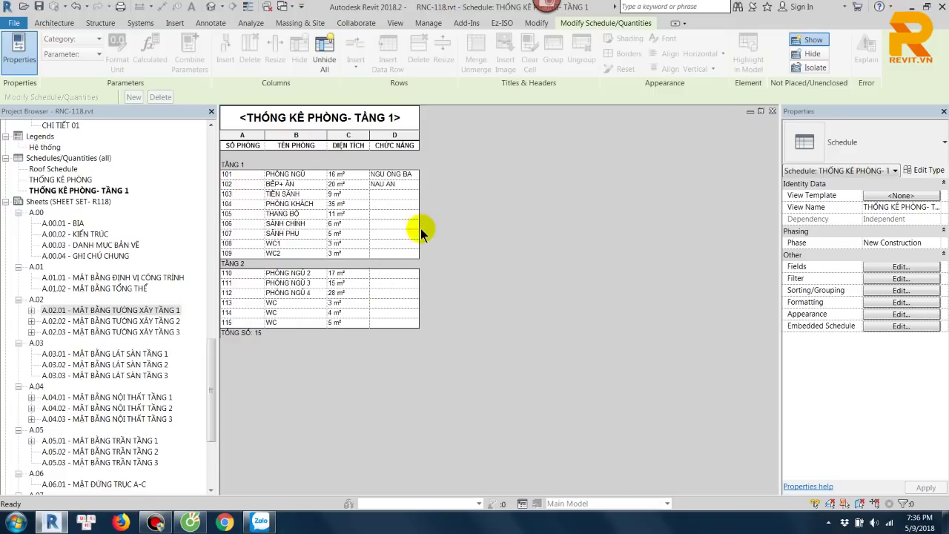
Step: Open sheet A.02.01, zoom to its room schedule, and open the THỐNG KÊ PHÒNG- TẦNG 1 view
double_click(156, 310)
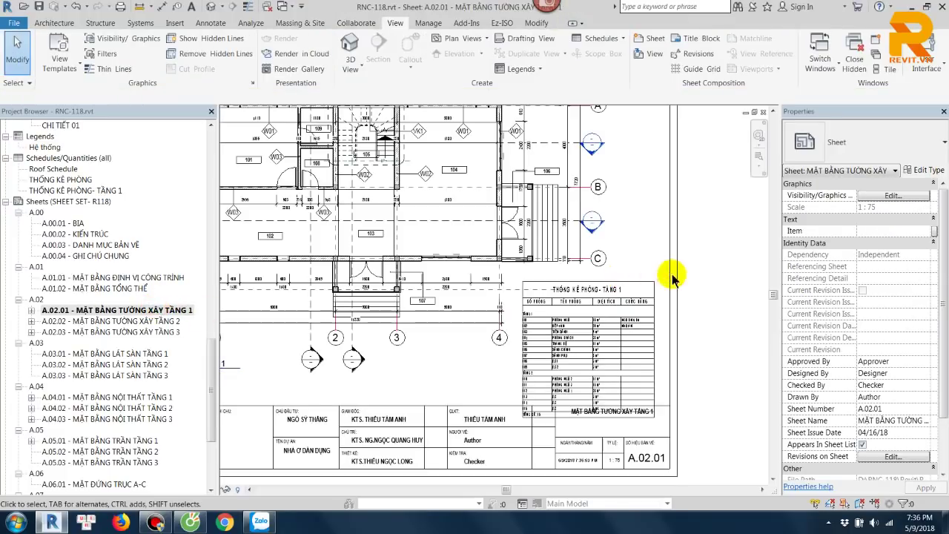
left_click(644, 330)
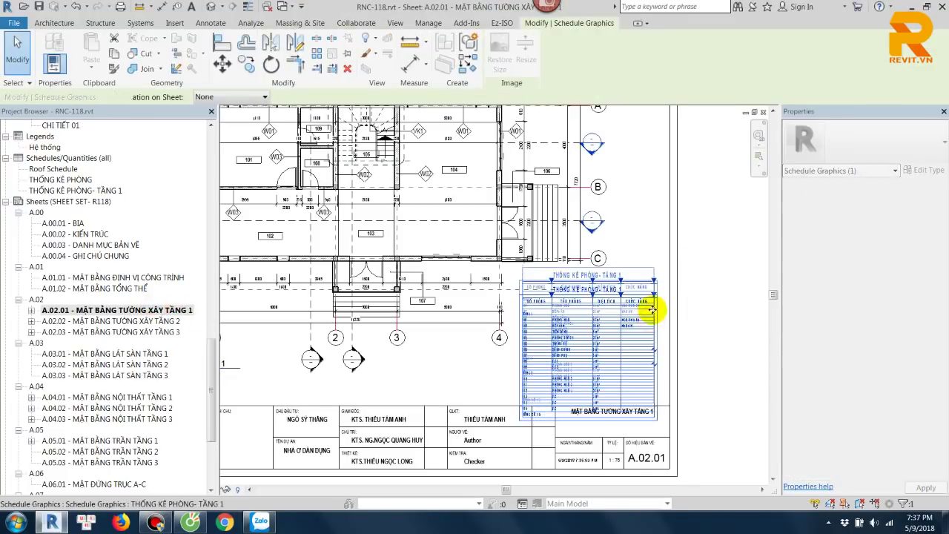
left_click(719, 339)
scroll(652, 348, "up", 5)
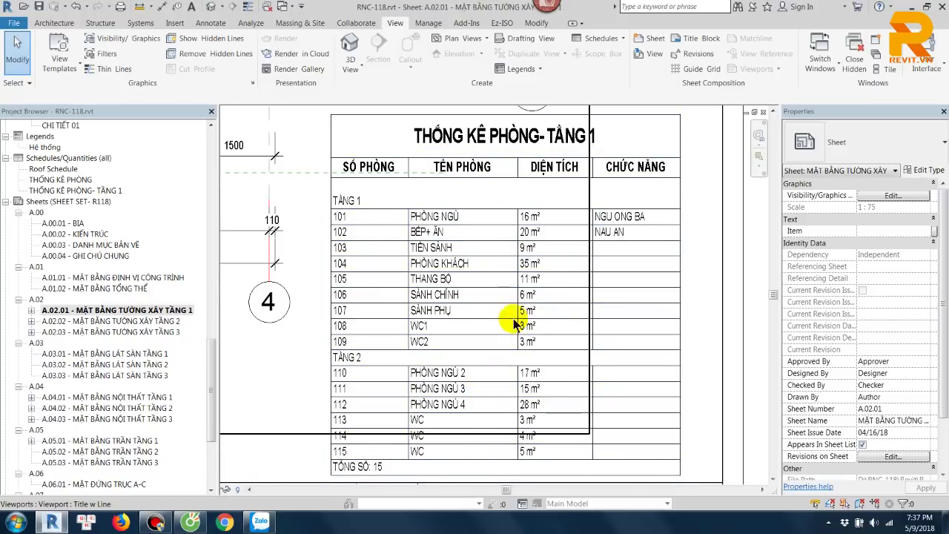
scroll(519, 318, "down", 2)
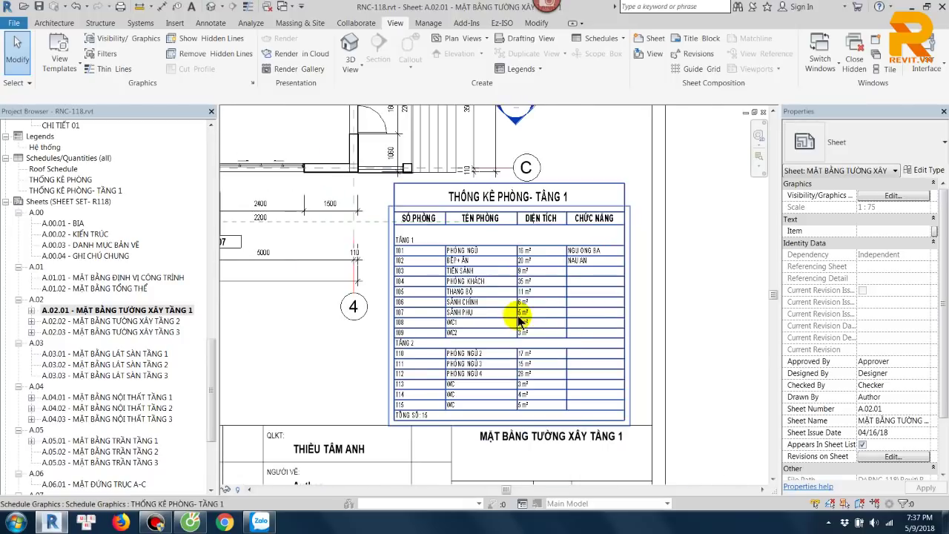
double_click(582, 270)
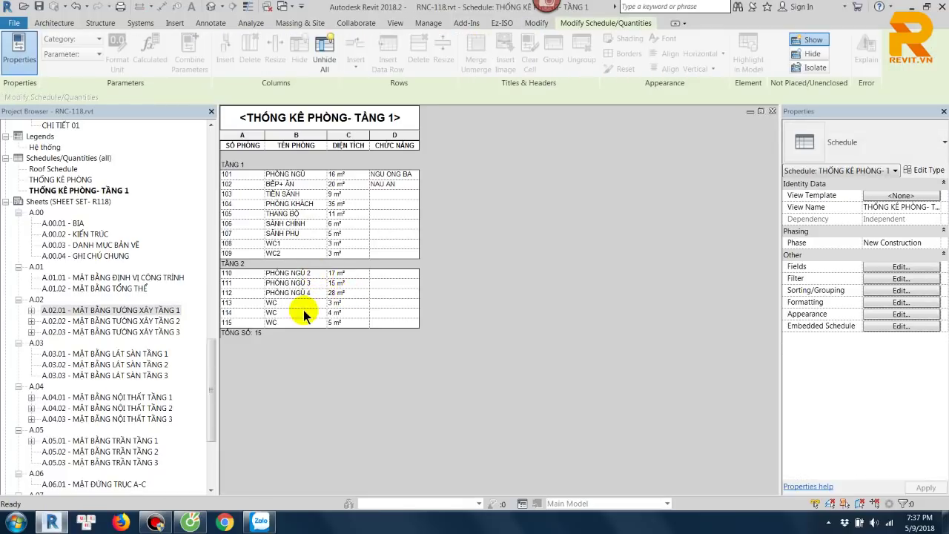
Step: Change the names of rooms 113, 114 and 115 from WC to WC3, WC4 and WC5
left_click(295, 303)
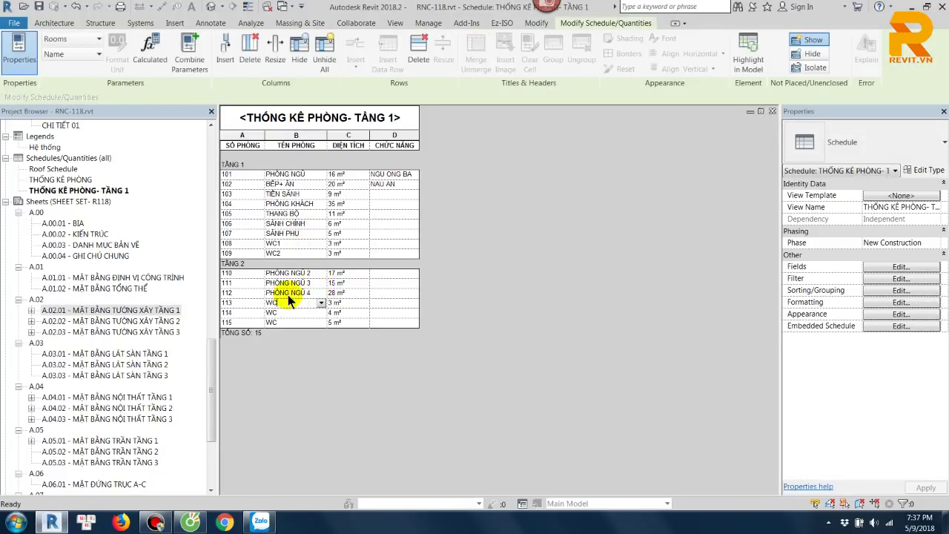
type("3")
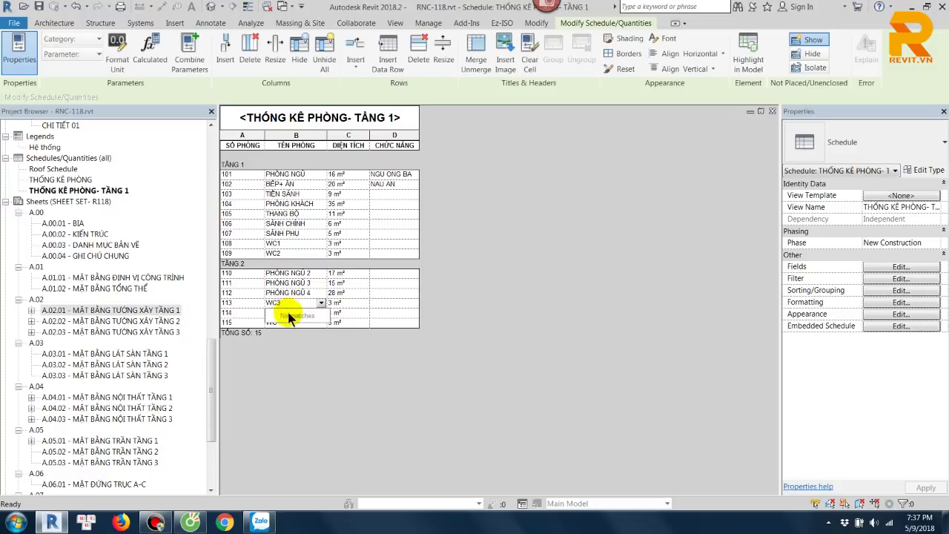
left_click(294, 312)
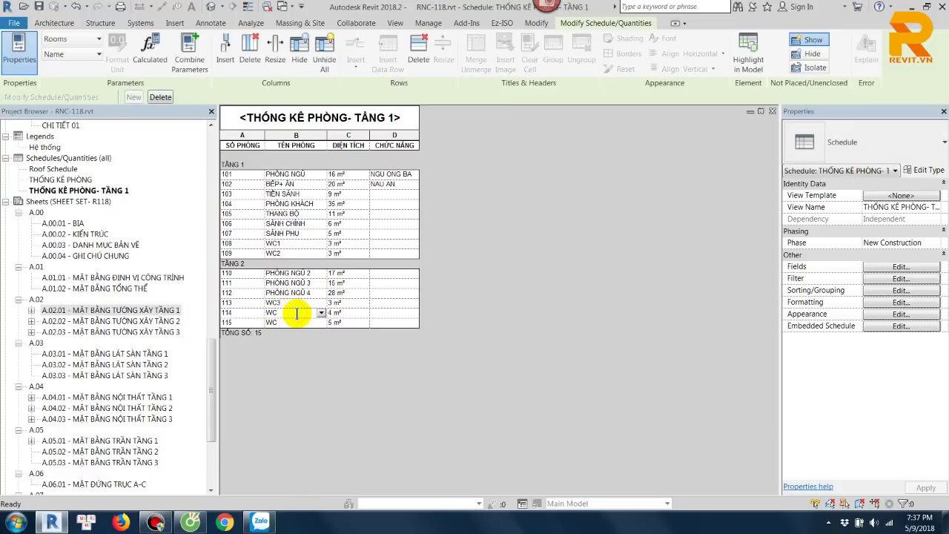
type("4")
left_click(292, 322)
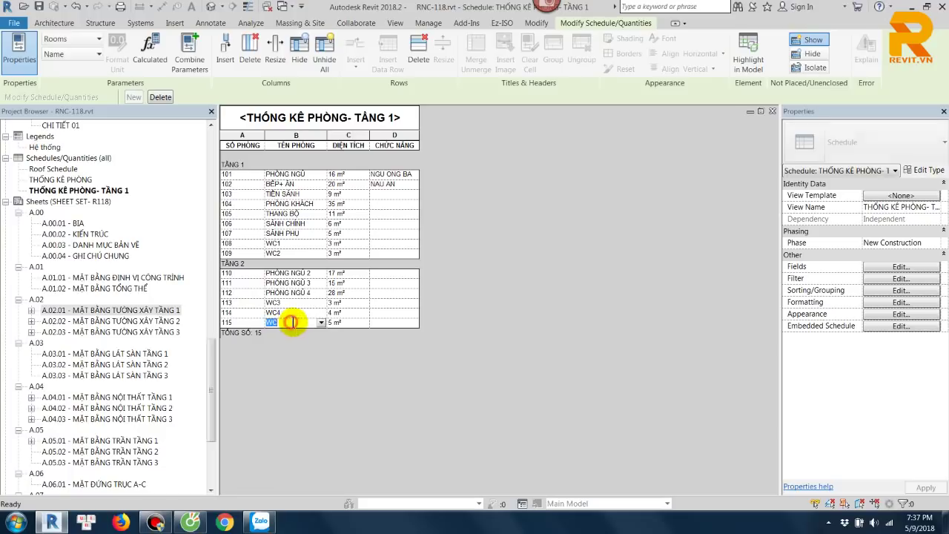
type("5")
left_click(344, 349)
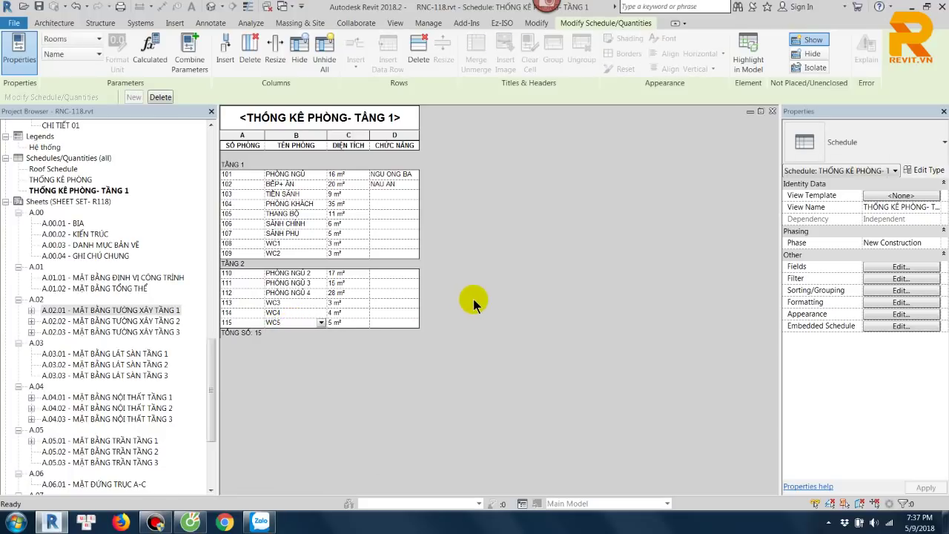
Step: Switch to sheet A.02.02 and activate its floor plan viewport
double_click(160, 310)
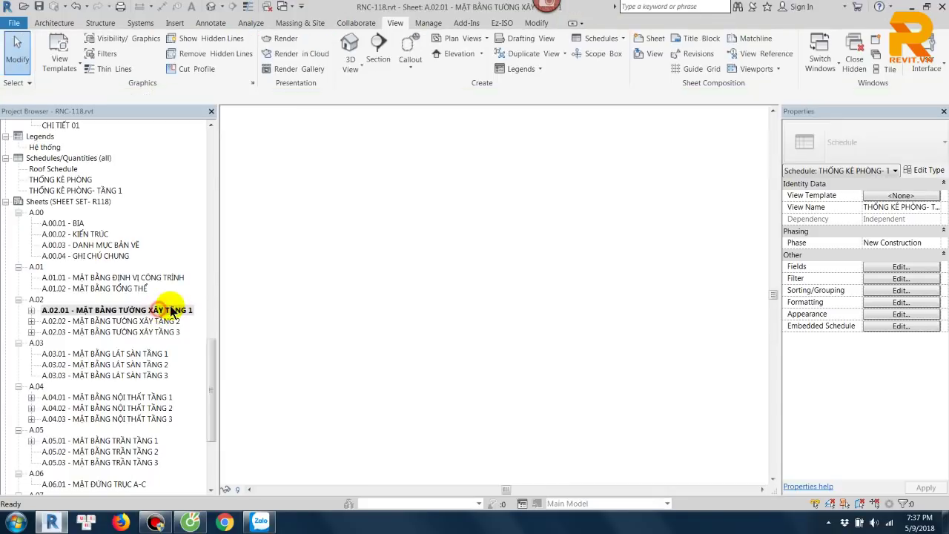
scroll(442, 236, "down", 3)
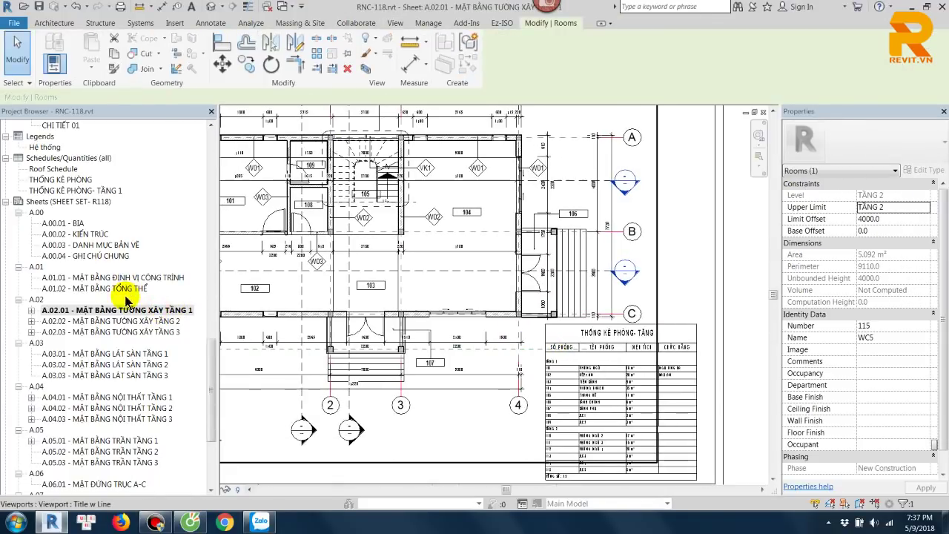
double_click(130, 321)
scroll(428, 223, "up", 3)
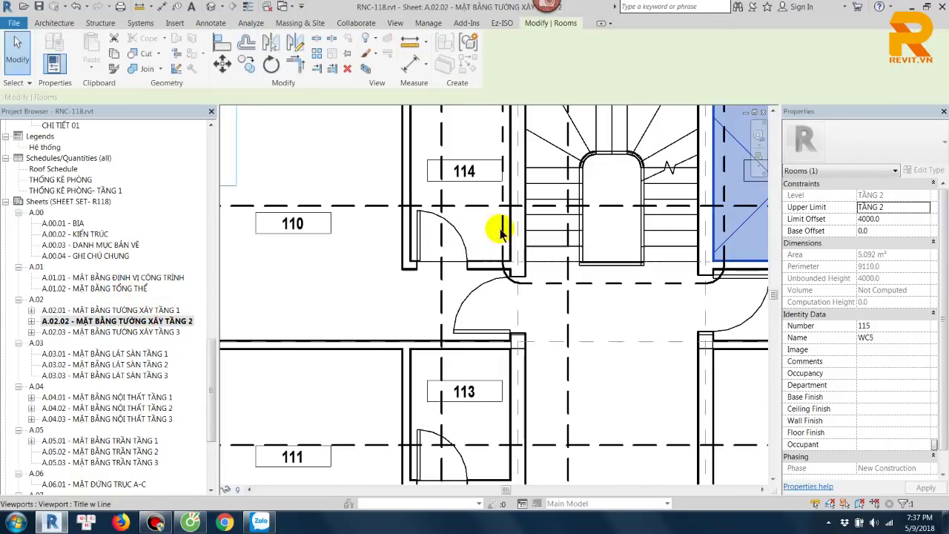
scroll(481, 248, "up", 1)
left_click(482, 312)
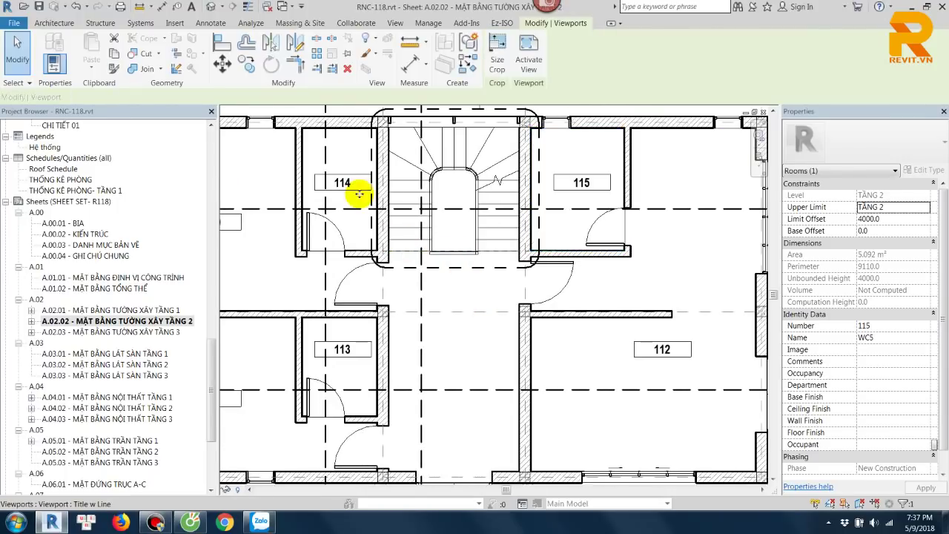
left_click(359, 191)
double_click(359, 192)
Step: Turn on Show Name in the room tag type, then check the named tags on sheet A.02.01
left_click(355, 186)
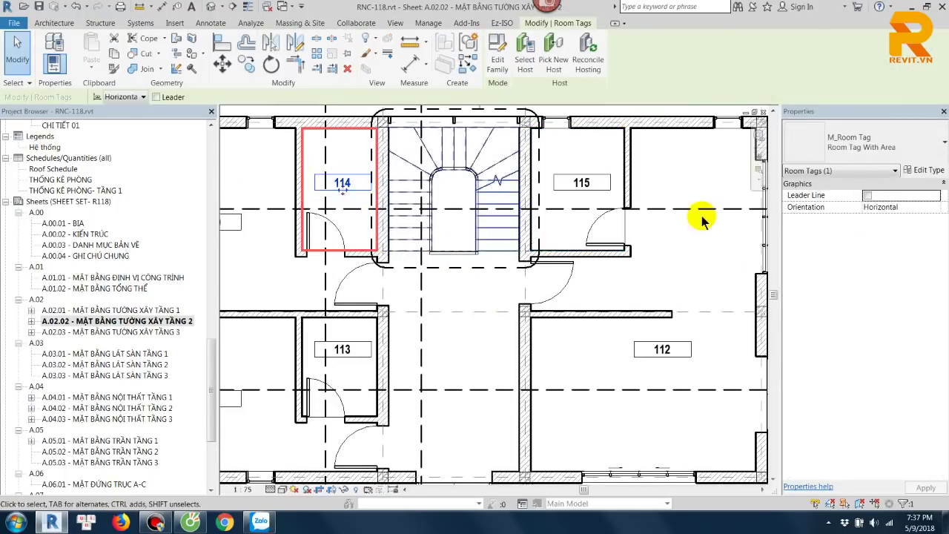
left_click(920, 170)
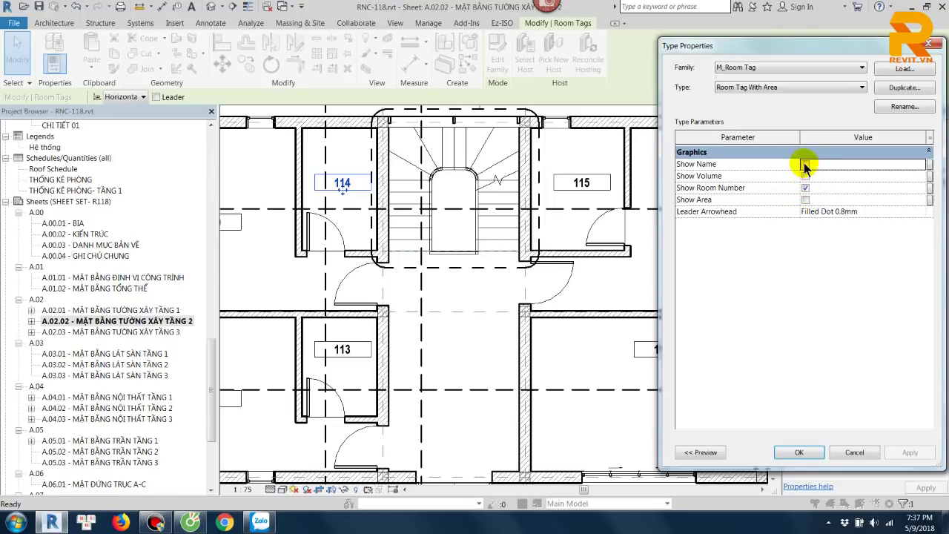
left_click(805, 164)
left_click(805, 451)
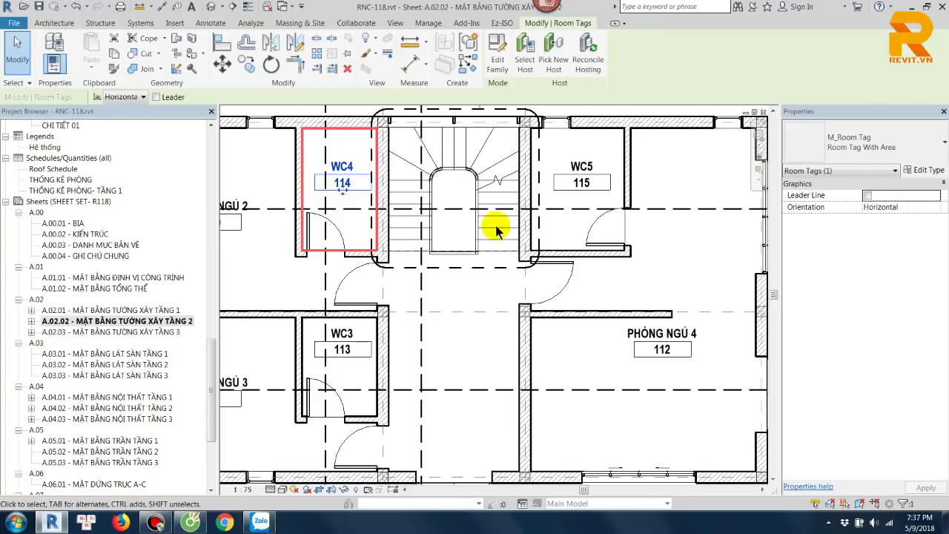
double_click(153, 311)
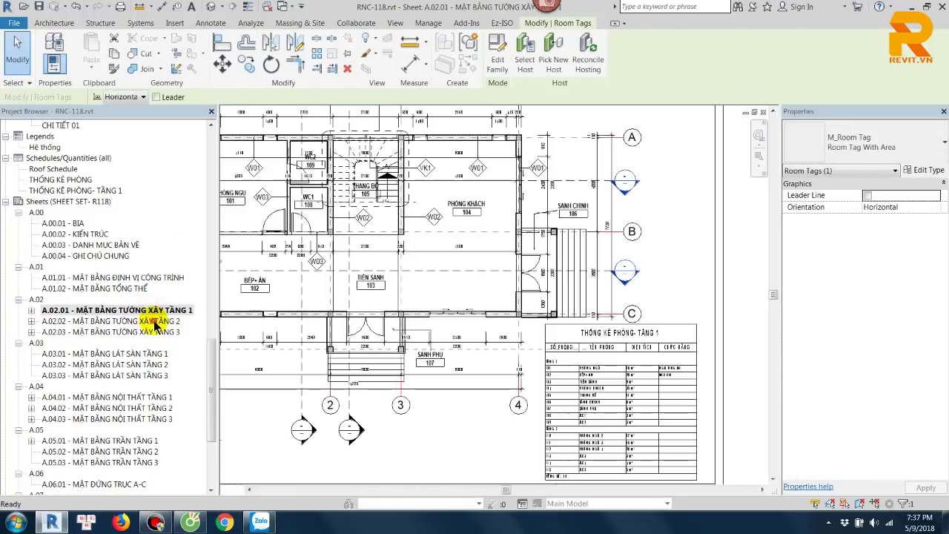
double_click(159, 321)
double_click(156, 310)
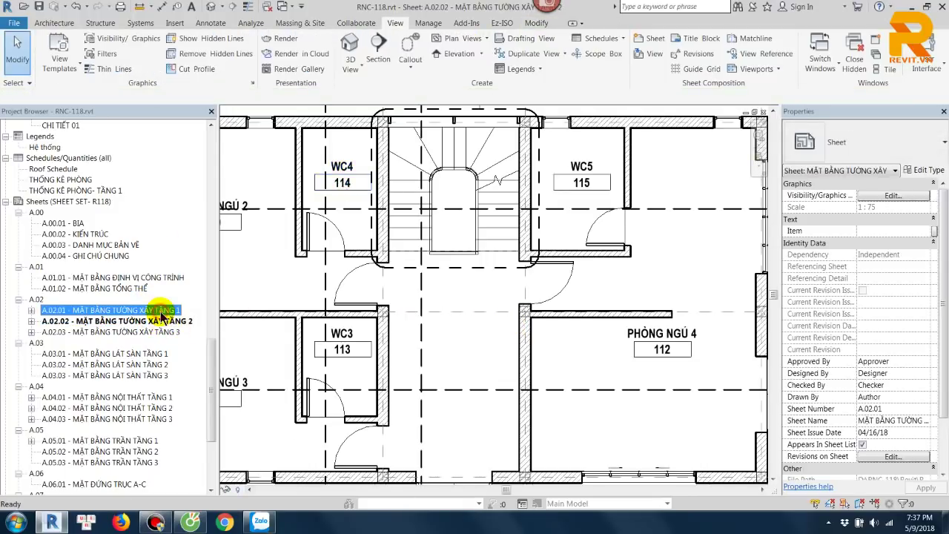
left_click(660, 295)
scroll(620, 314, "up", 3)
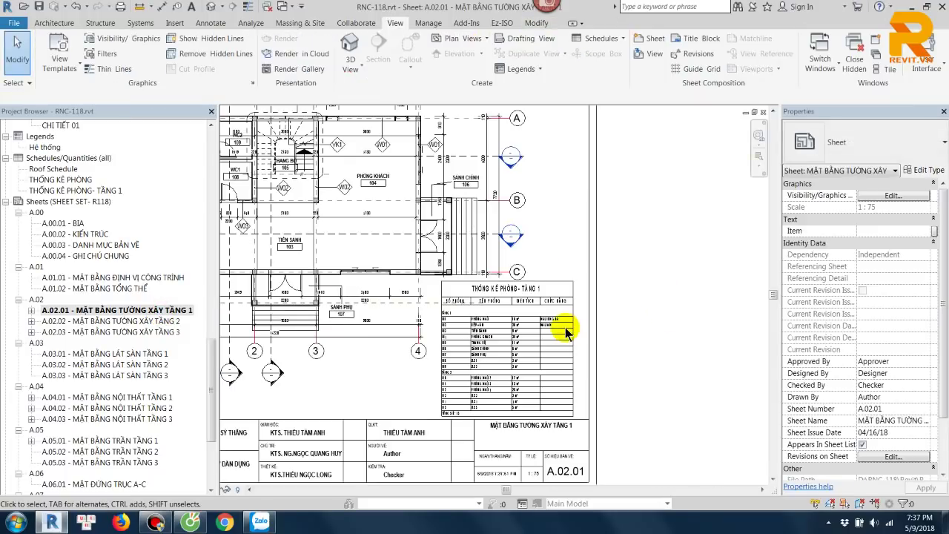
left_click(563, 324)
left_click(640, 318)
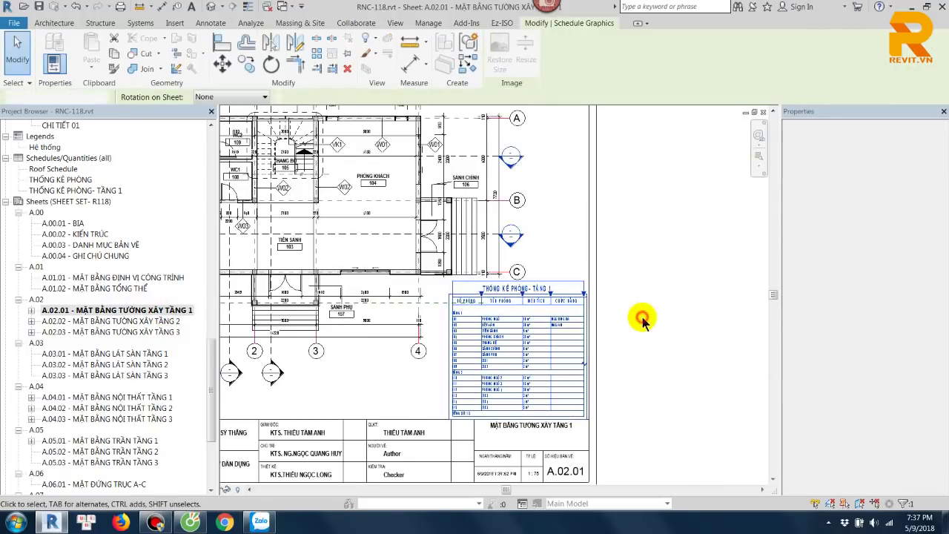
scroll(674, 297, "down", 2)
scroll(576, 240, "up", 1)
scroll(434, 186, "up", 2)
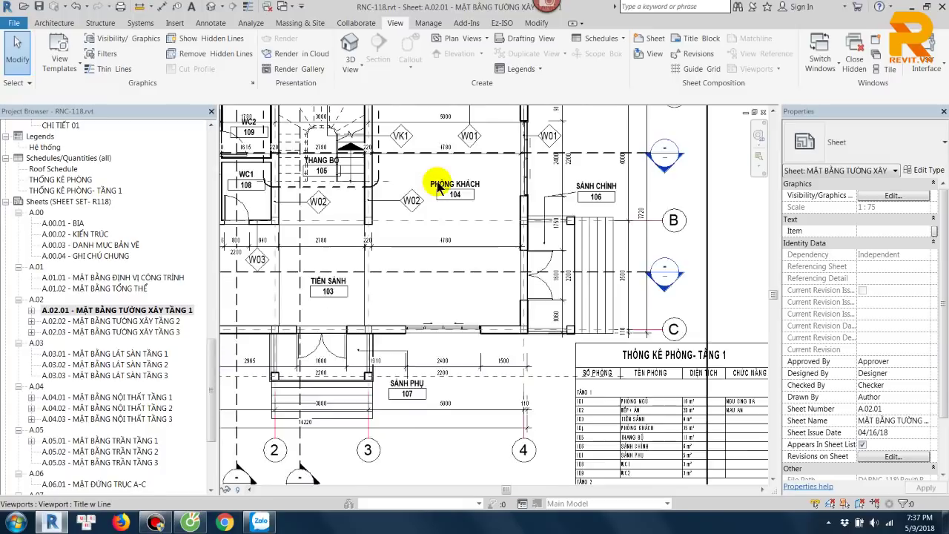
scroll(451, 233, "up", 2)
scroll(473, 213, "up", 2)
scroll(478, 211, "down", 3)
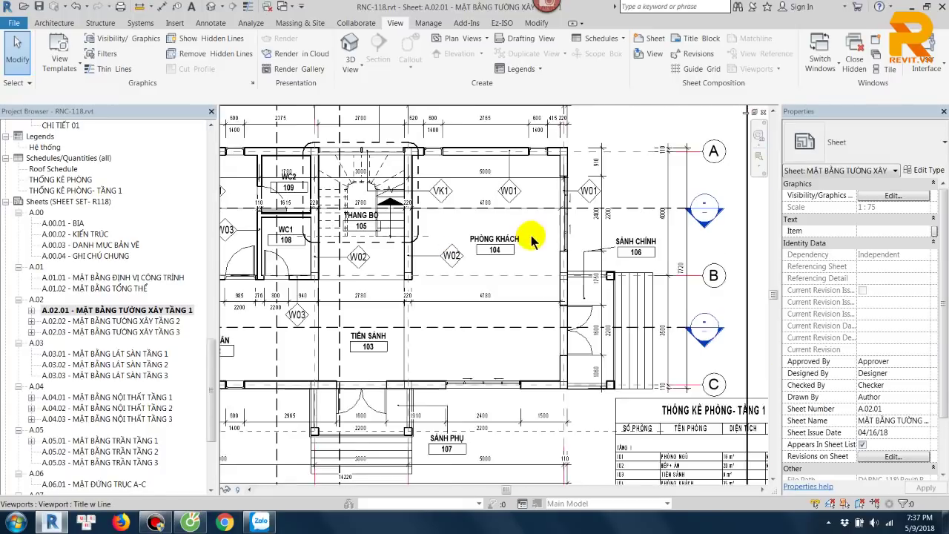
scroll(529, 180, "up", 1)
scroll(534, 264, "up", 2)
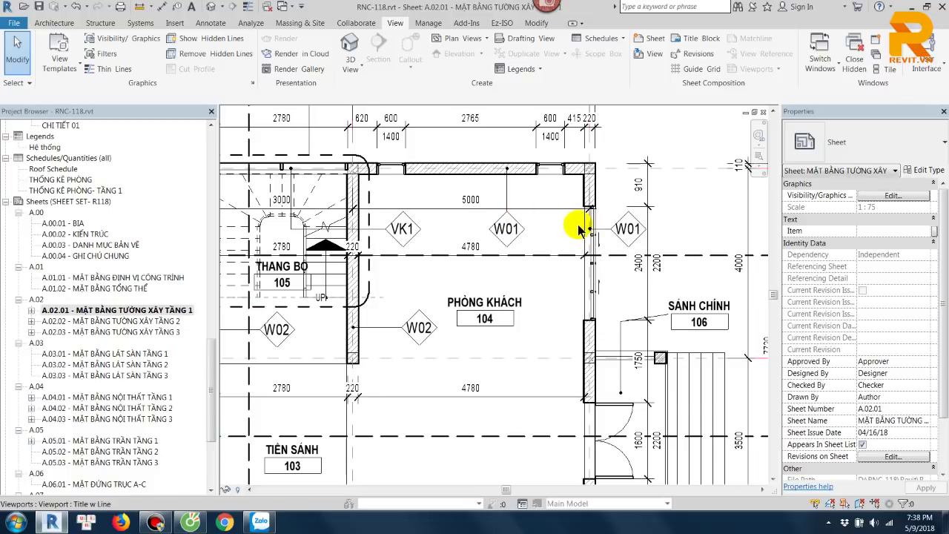
scroll(577, 239, "down", 3)
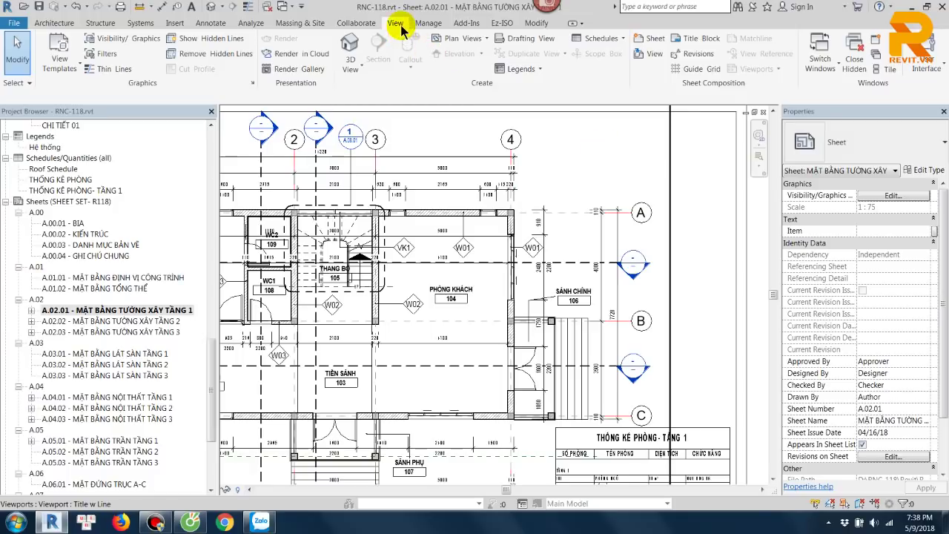
scroll(595, 148, "down", 3)
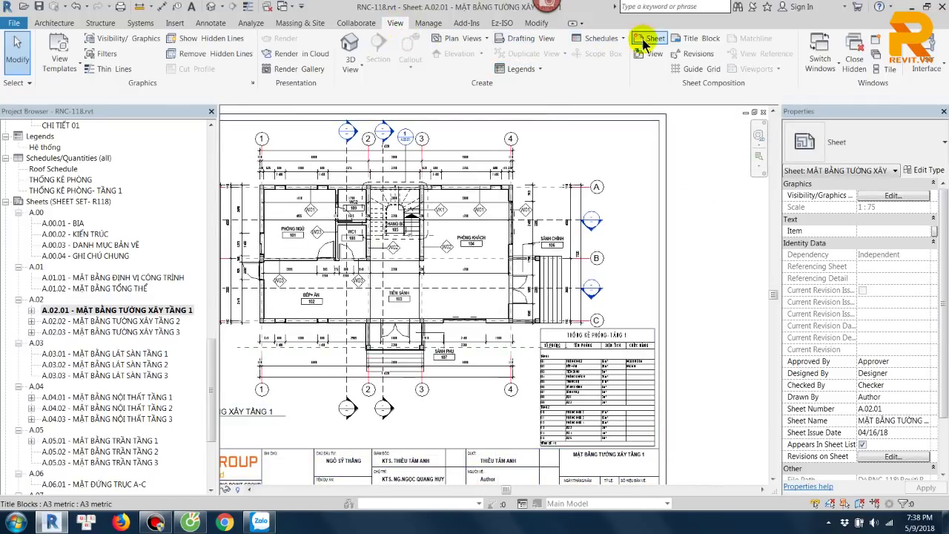
left_click(428, 26)
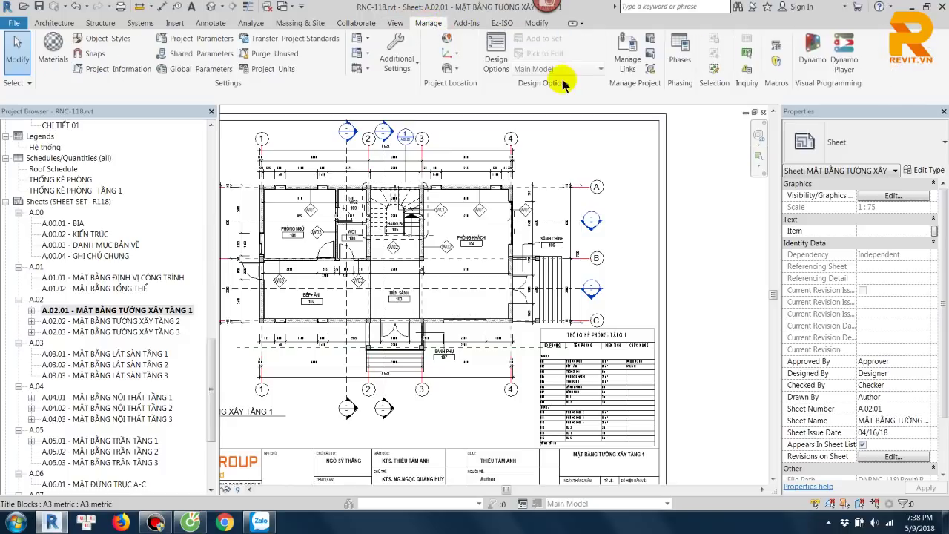
left_click(252, 24)
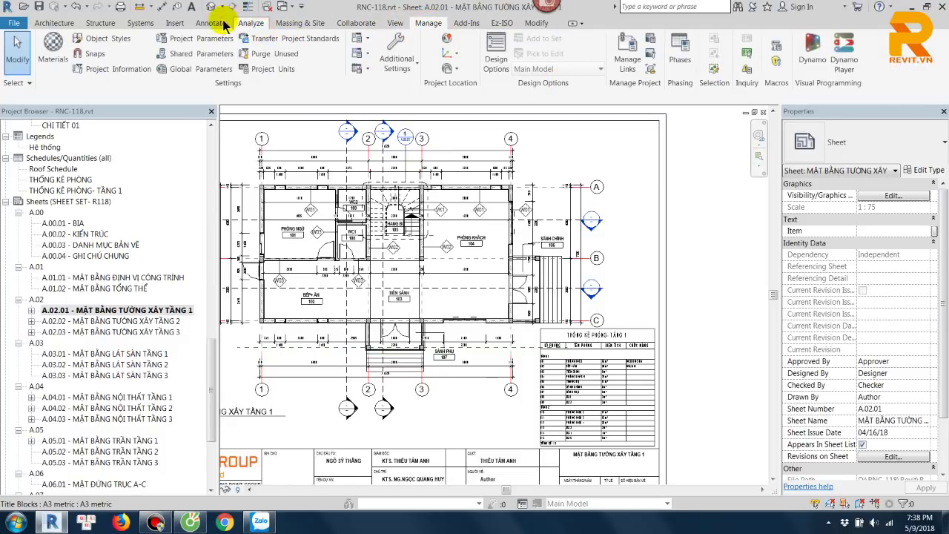
left_click(212, 23)
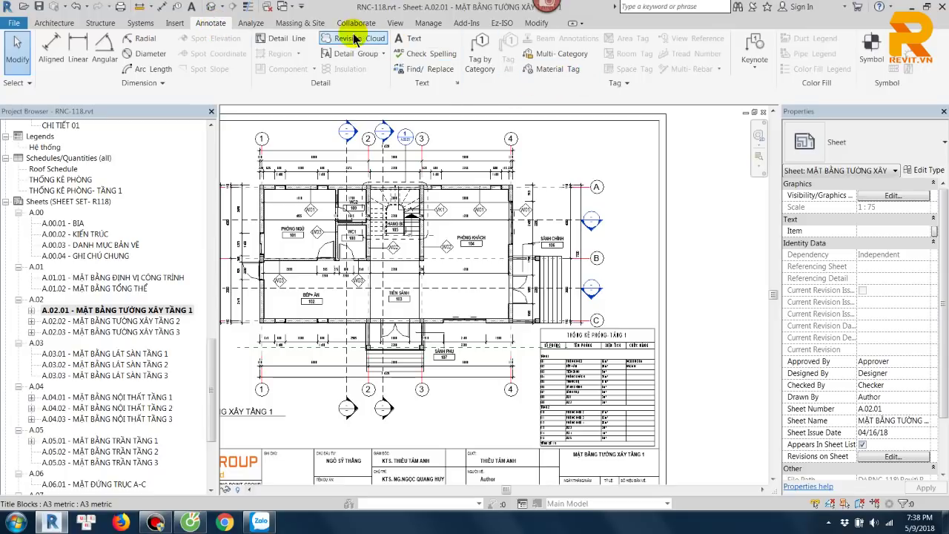
left_click(395, 23)
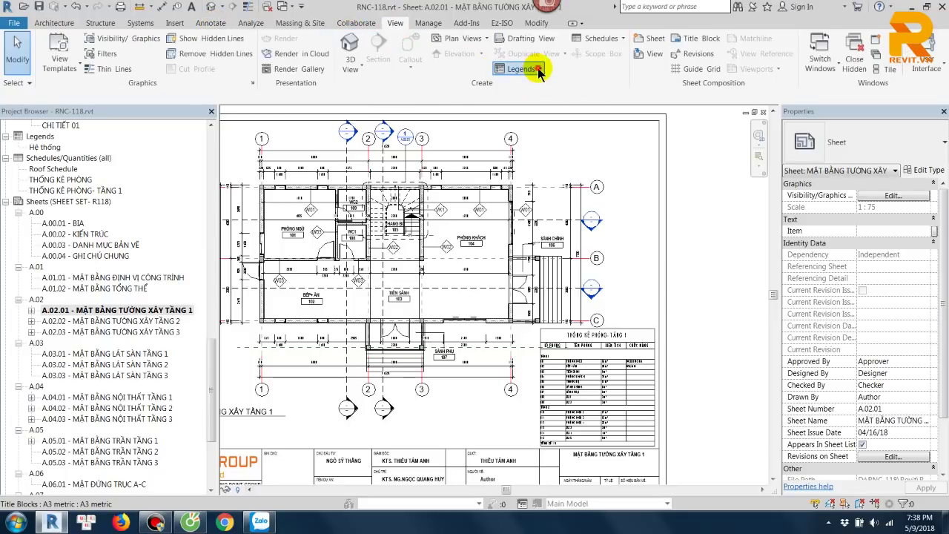
Step: Create a new legend view named GHI CHÚ TƯỜNG at scale 1 : 50, then reopen sheet A.02.01
left_click(538, 68)
left_click(539, 87)
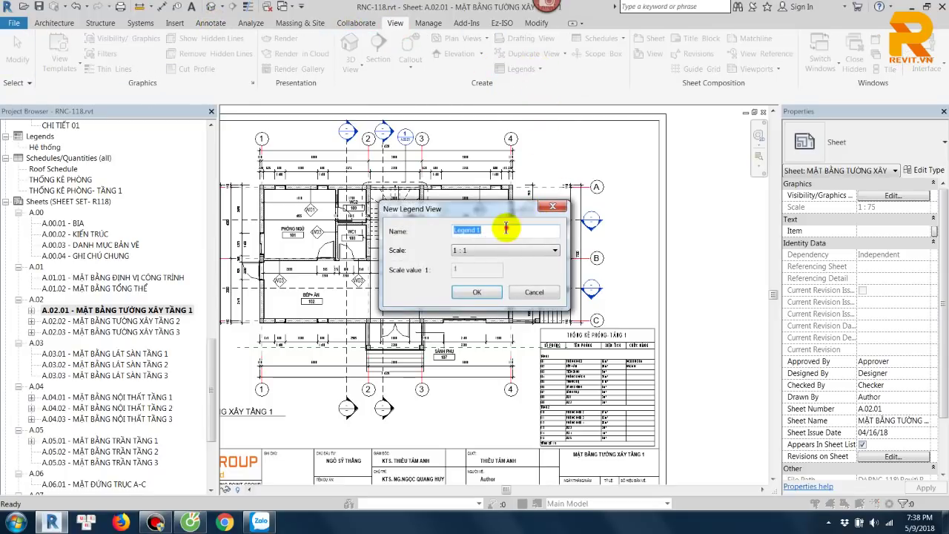
type("GHI")
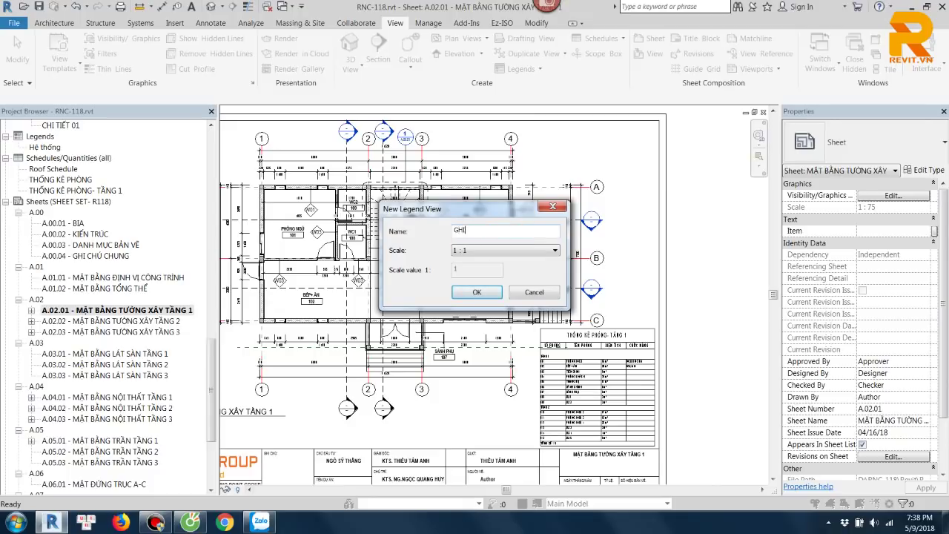
type(" CH")
key("ctrl+a")
type("S")
type("I")
key("ctrl+a")
type("GH")
type("I CHÚ TU")
type("ON")
left_click(511, 251)
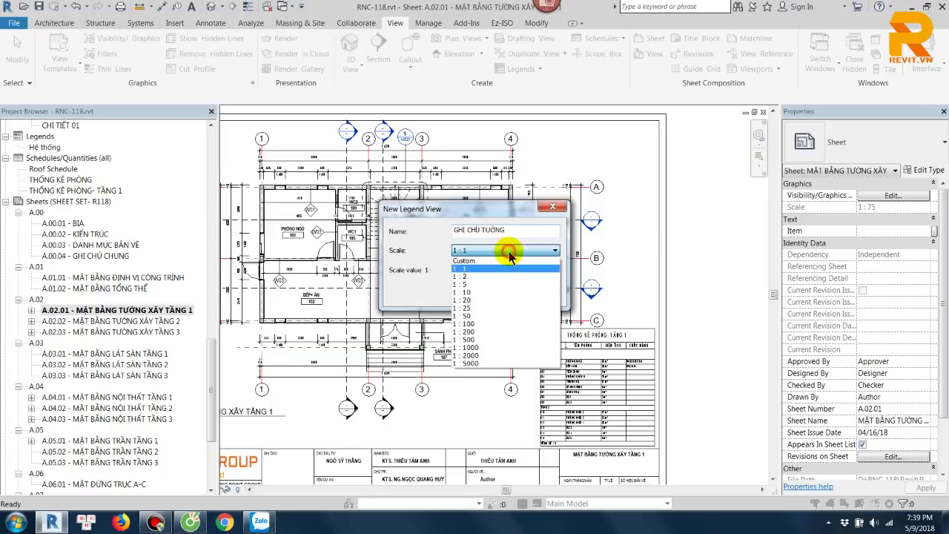
left_click(509, 256)
left_click(493, 250)
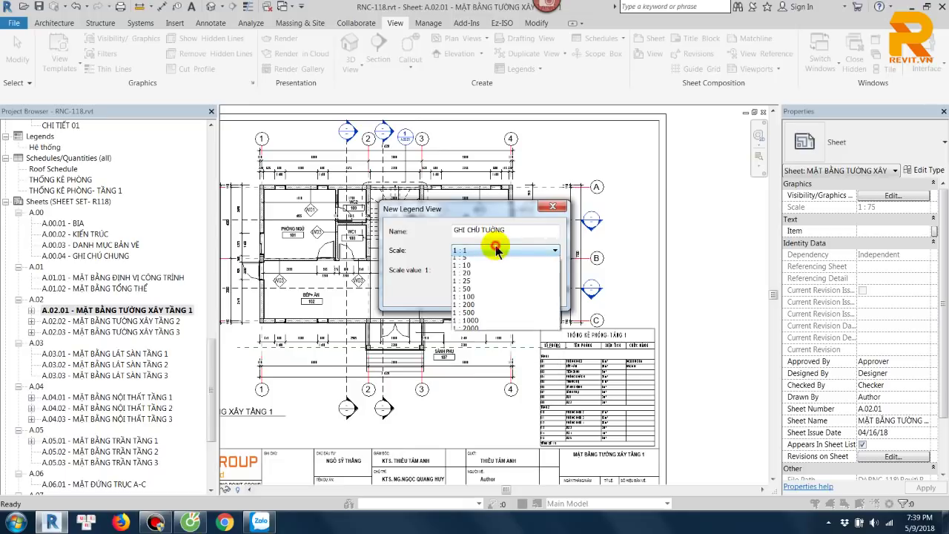
left_click(473, 316)
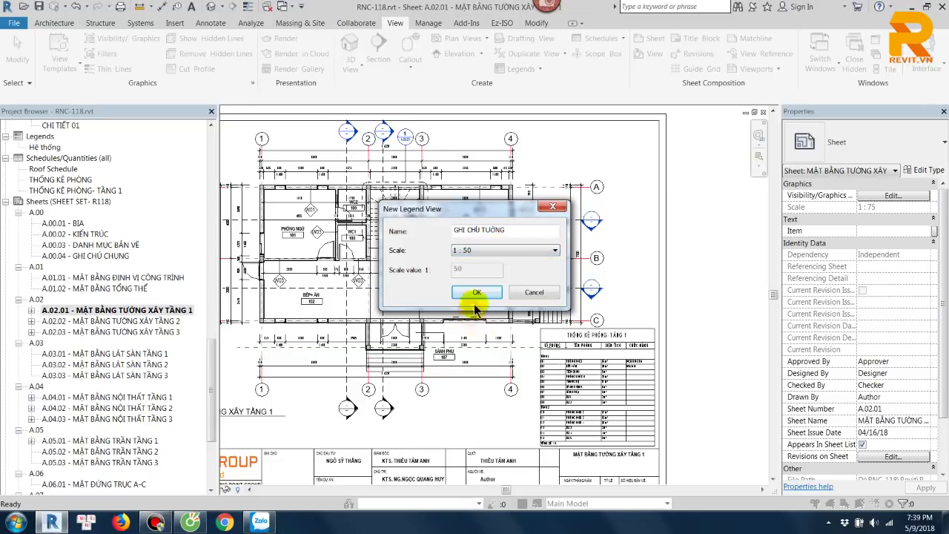
left_click(476, 292)
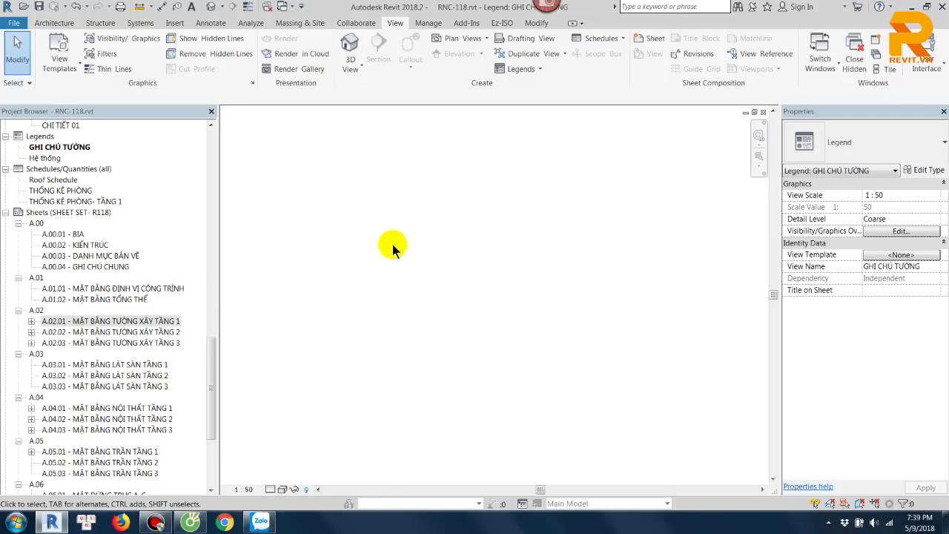
double_click(164, 322)
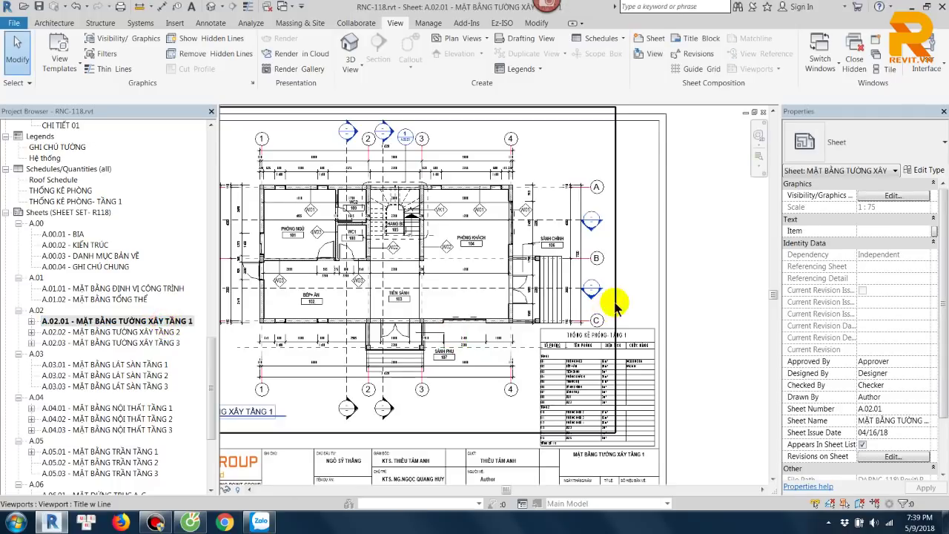
Step: Filter the room schedule by Level equals TẦNG 1 so only rooms 101–109 remain
scroll(601, 223, "up", 3)
scroll(600, 259, "up", 2)
middle_click_drag(600, 265, 595, 226)
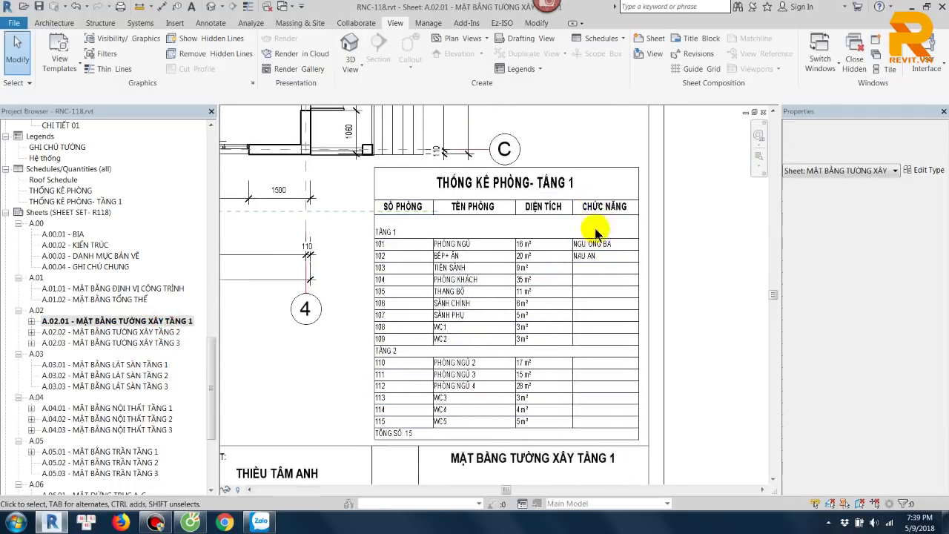
double_click(595, 245)
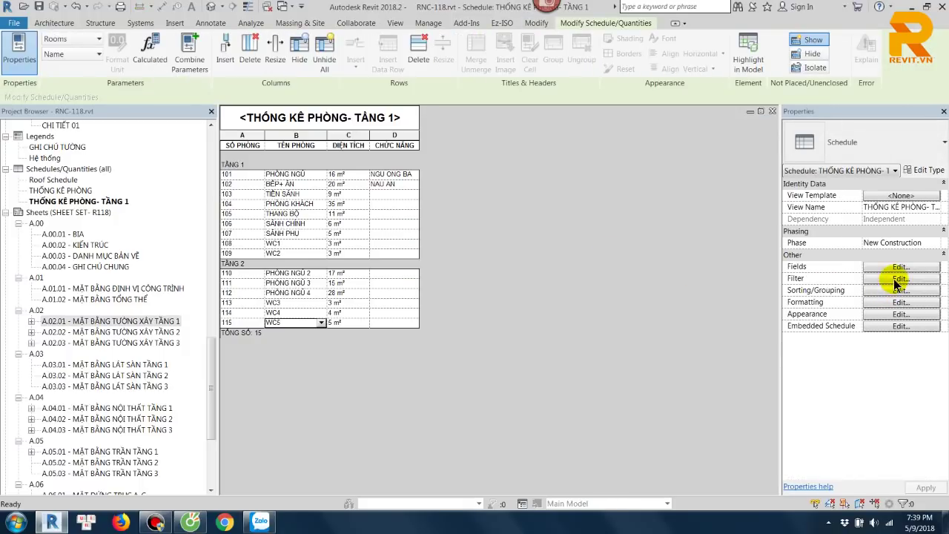
left_click(900, 278)
left_click(635, 162)
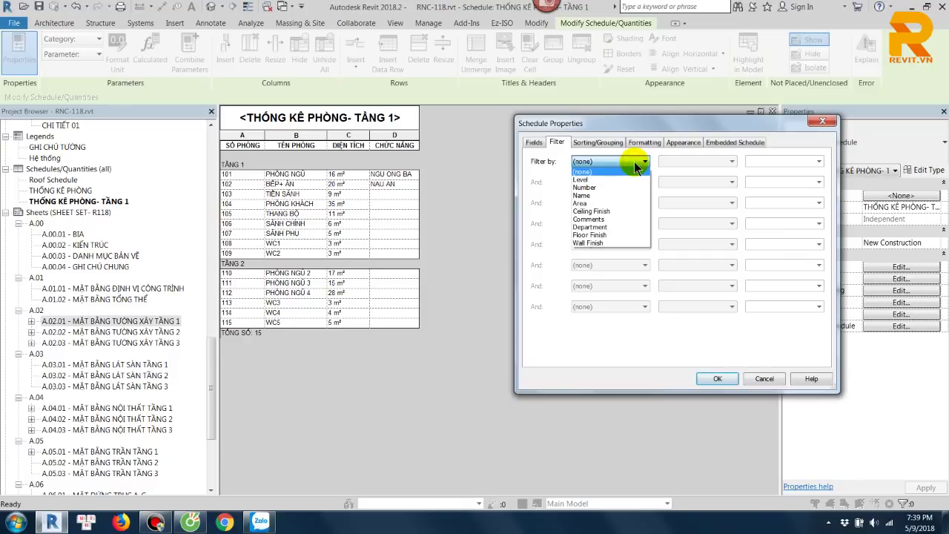
left_click(611, 179)
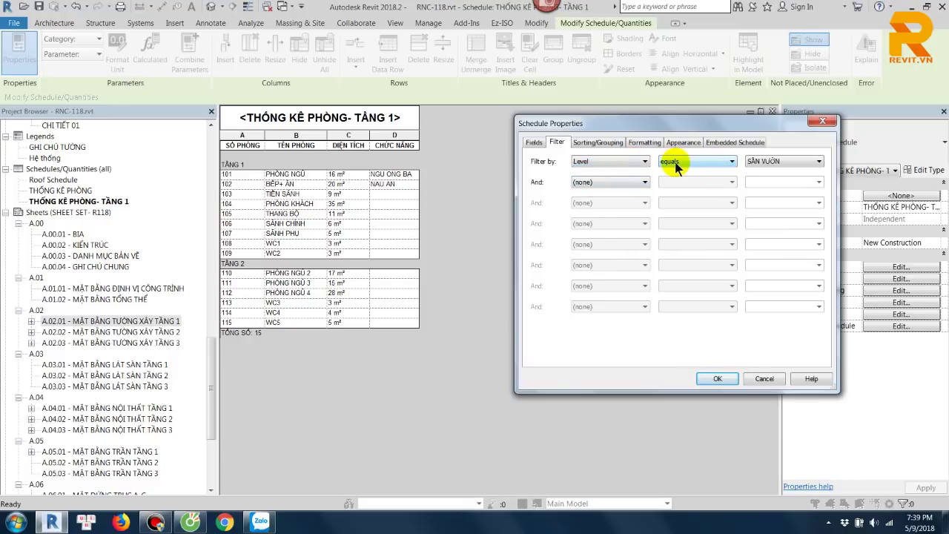
left_click(763, 161)
left_click(766, 181)
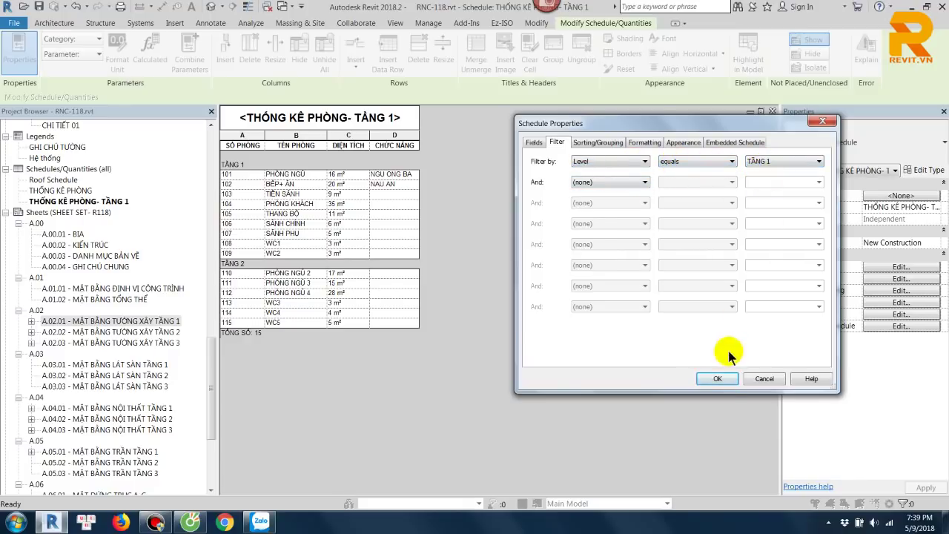
left_click(717, 378)
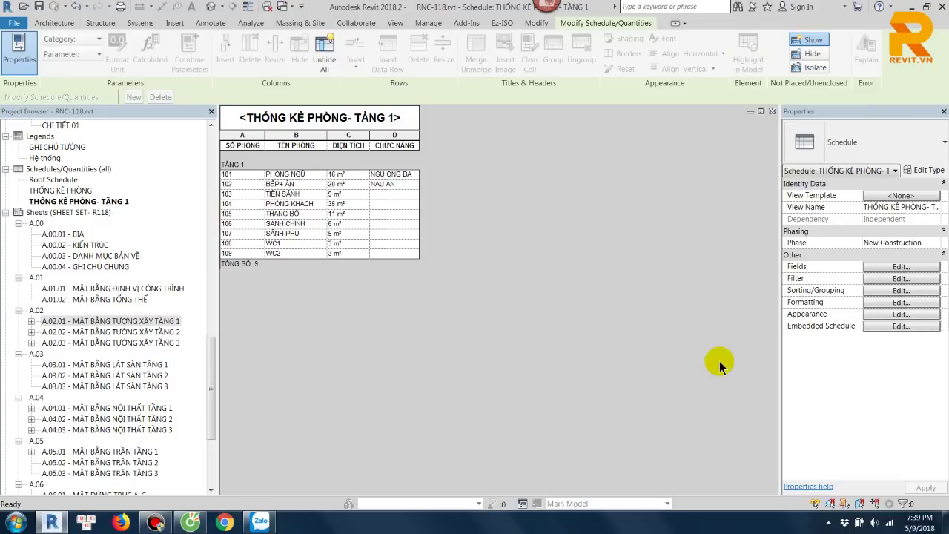
Step: Leave the TẦNG 1 schedule view and reopen sheet A.02.01
right_click(110, 201)
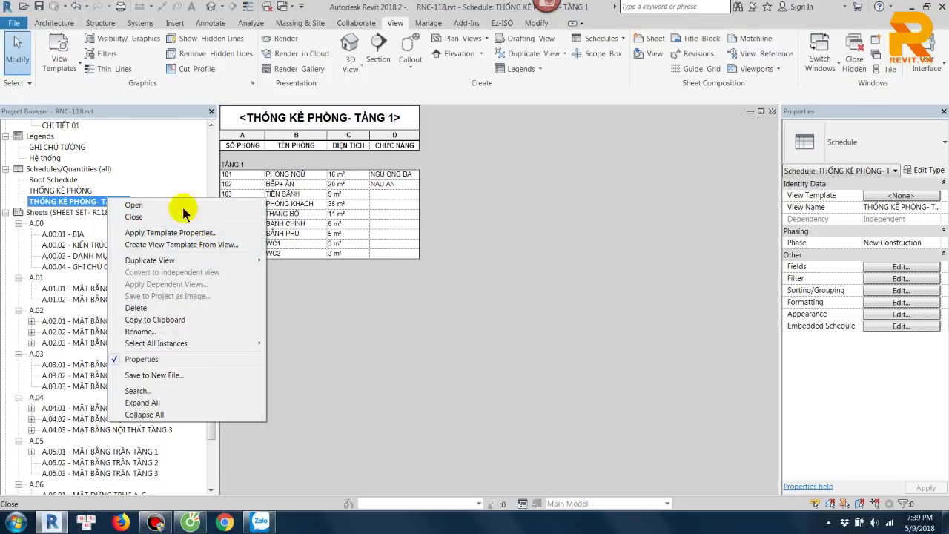
left_click(415, 329)
left_click(236, 228)
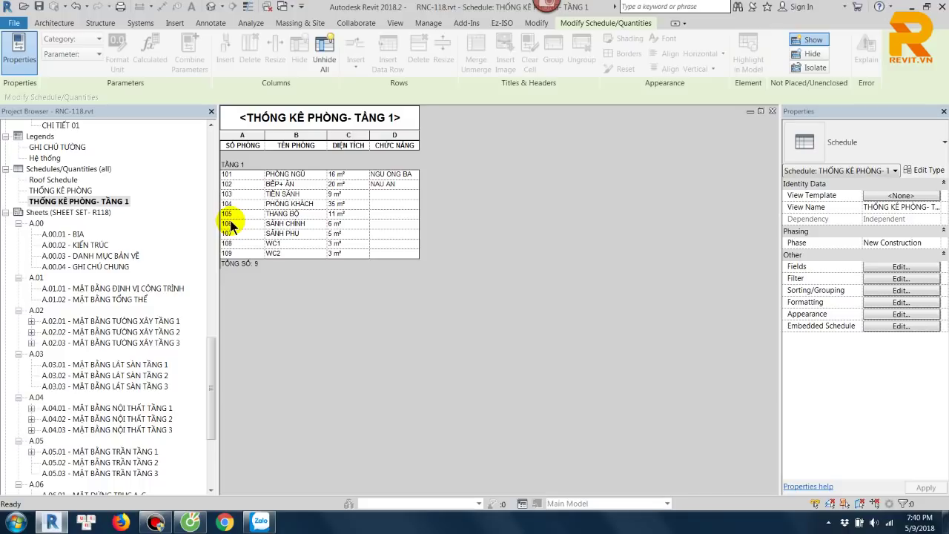
double_click(164, 322)
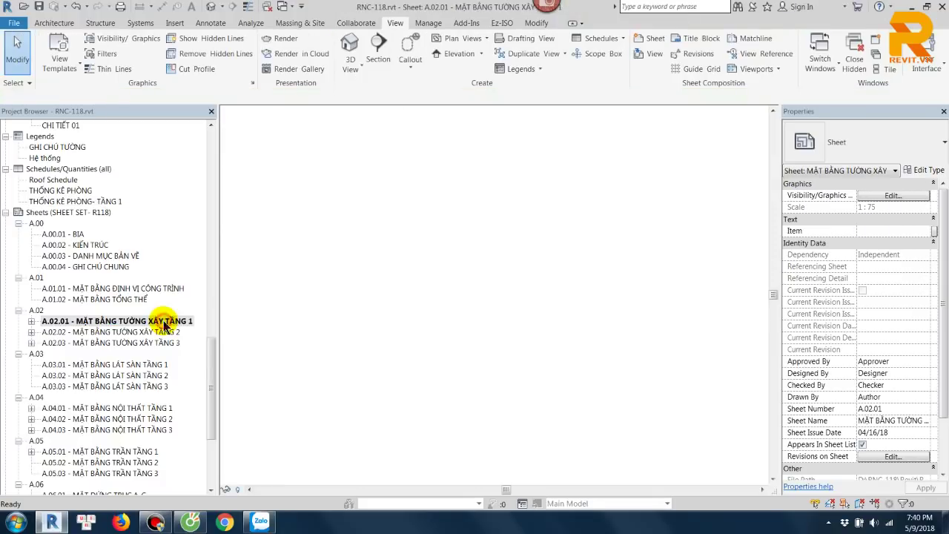
scroll(539, 300, "up", 3)
scroll(592, 272, "down", 3)
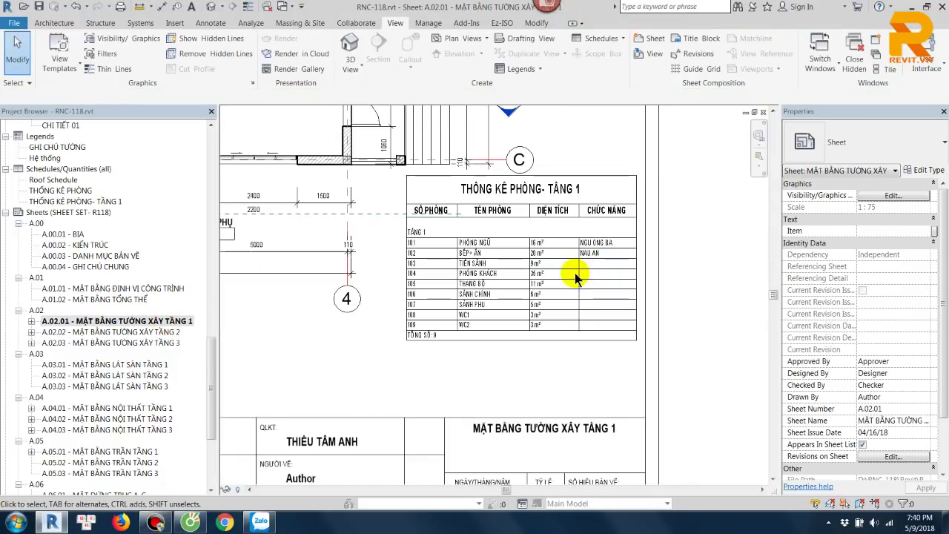
Step: Drag the TẦNG 1 room schedule to a new position on the sheet and deselect it
left_click(574, 273)
left_click_drag(575, 275, 580, 287)
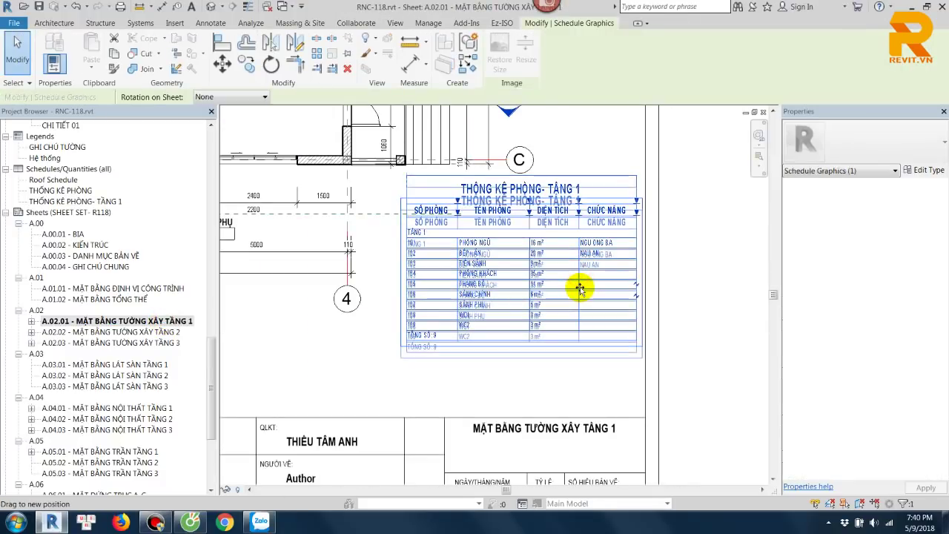
left_click(685, 267)
left_click(579, 280)
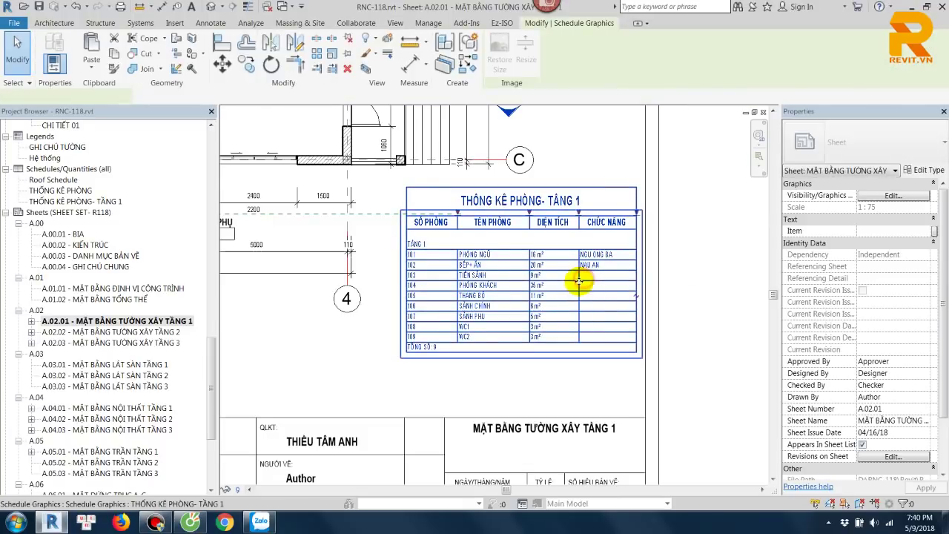
left_click_drag(581, 292, 589, 270)
left_click(591, 270)
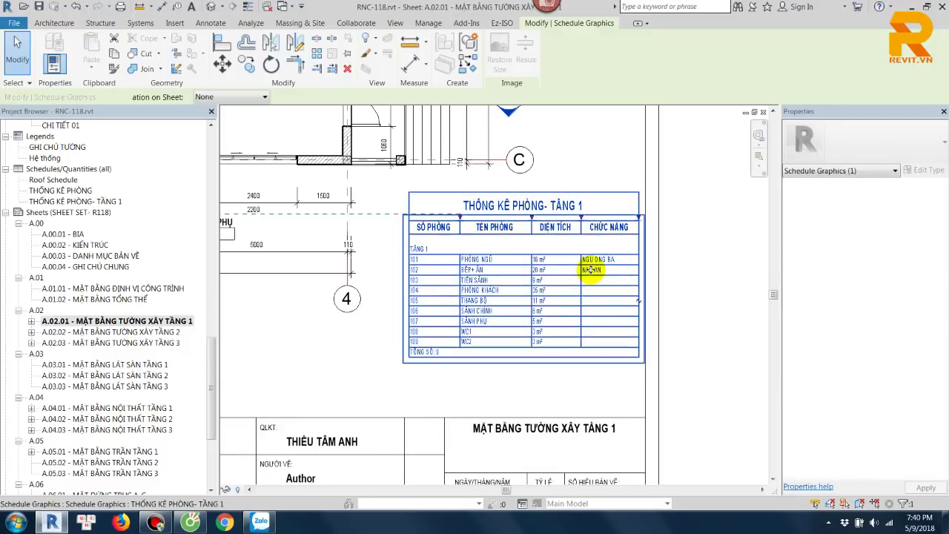
left_click(708, 272)
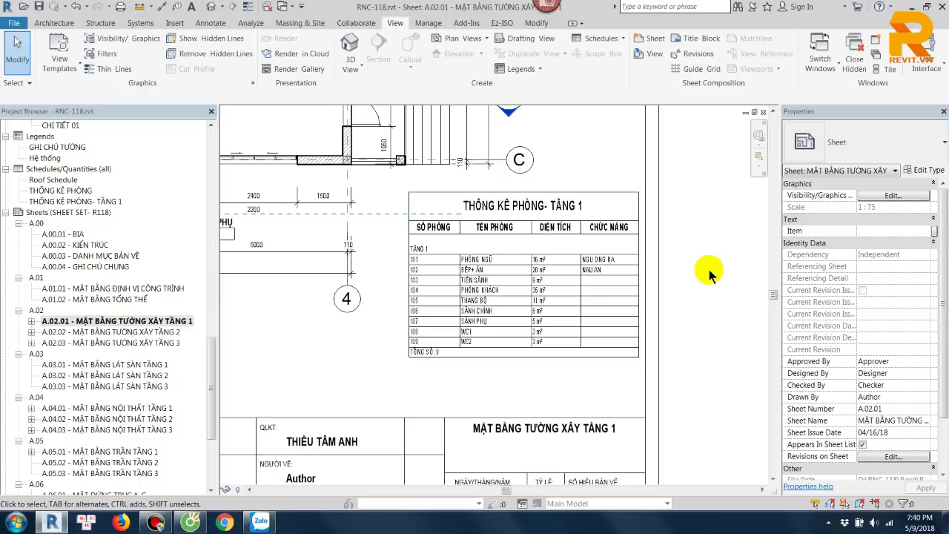
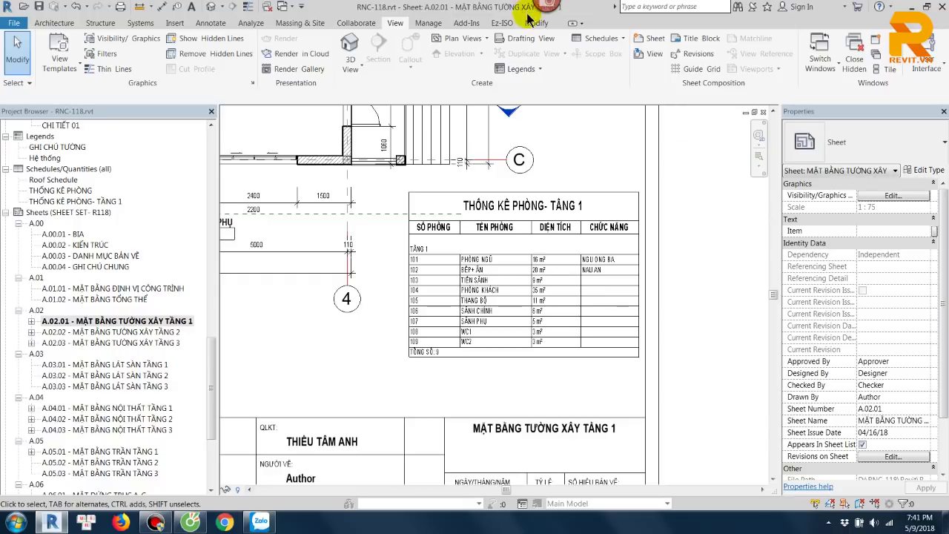
Step: Open the GHI CHÚ TƯỜNG view from the Project Browser's Legends list
scroll(556, 234, "down", 1)
scroll(549, 355, "down", 2)
scroll(571, 323, "down", 2)
scroll(571, 324, "up", 1)
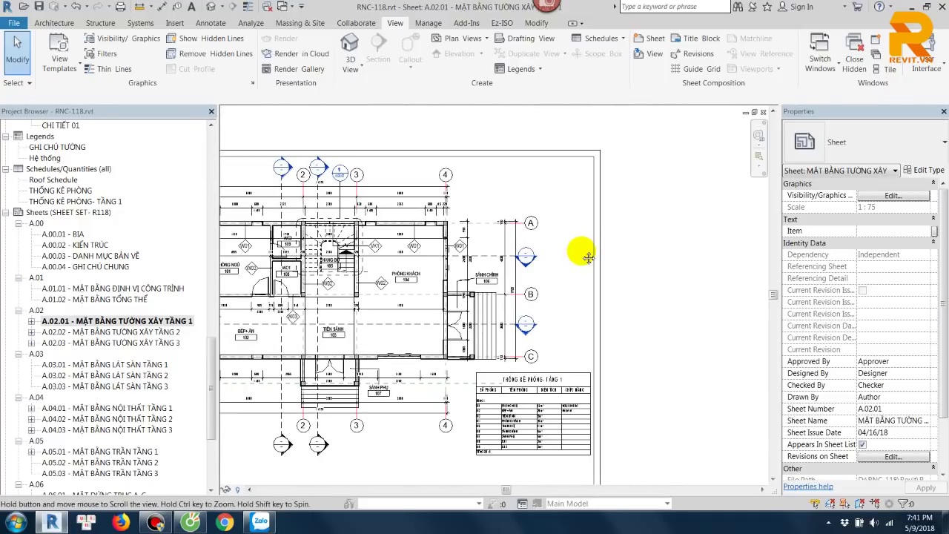
scroll(581, 250, "up", 1)
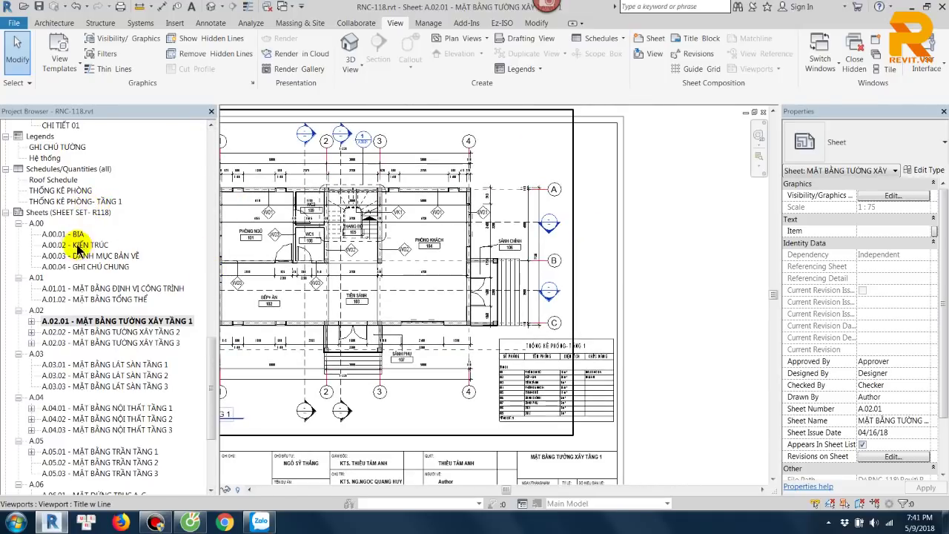
left_click(87, 202)
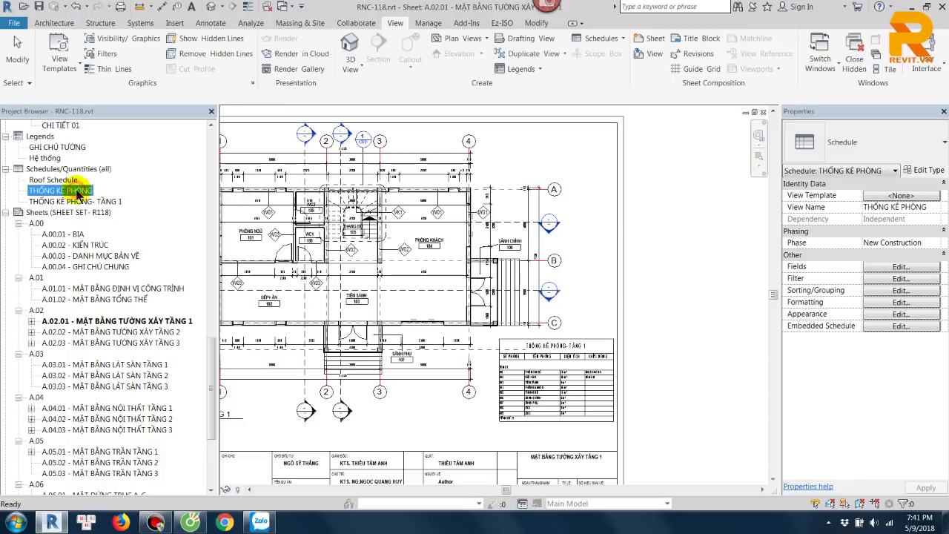
double_click(59, 147)
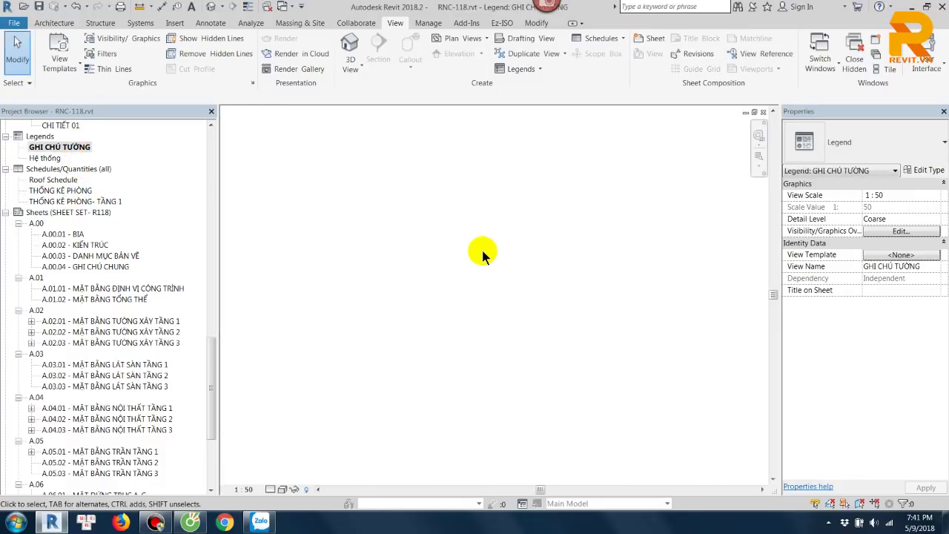
Step: Start a detail line in the legend, then cancel it
left_click(211, 23)
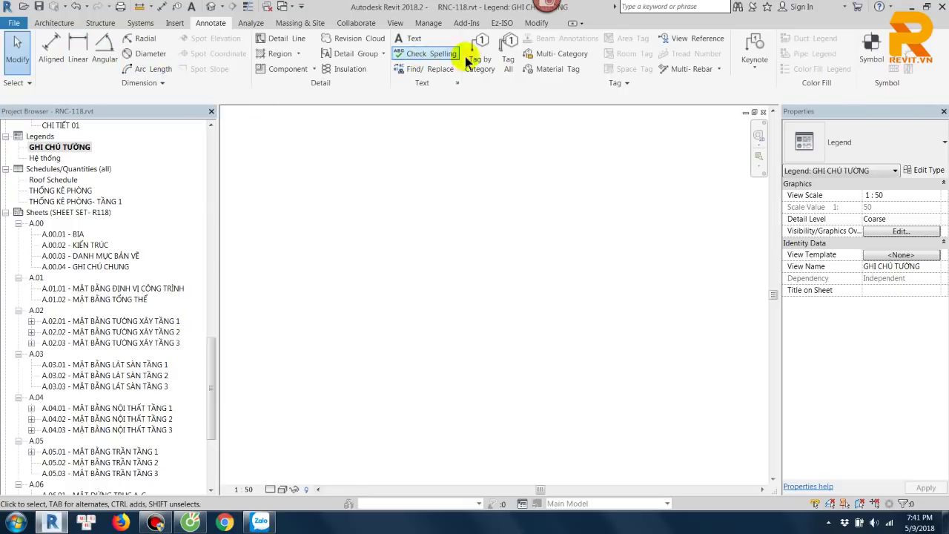
left_click(278, 38)
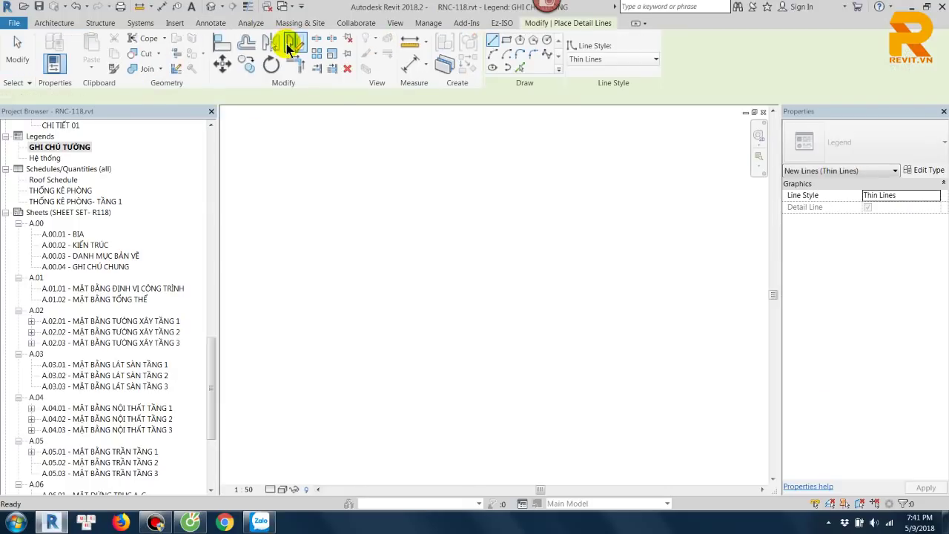
left_click(460, 218)
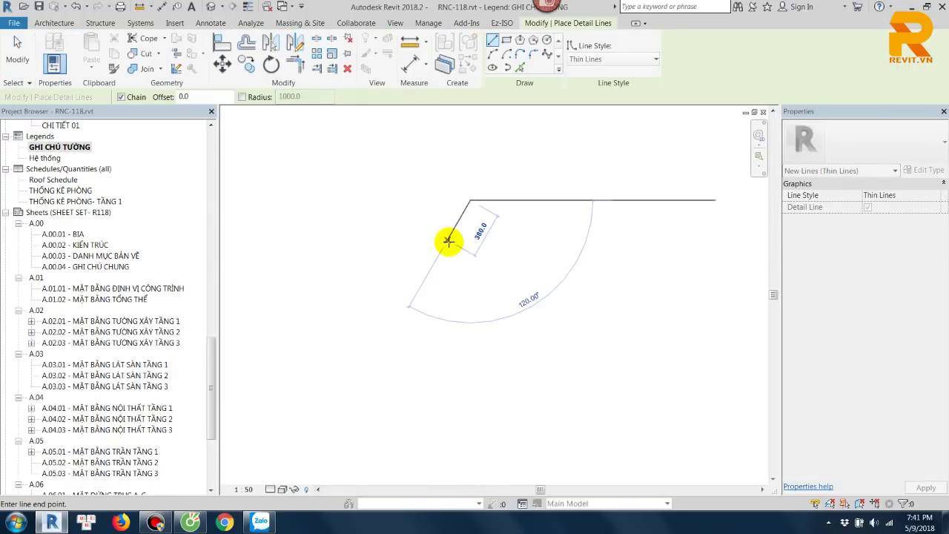
key("Escape")
key("Escape")
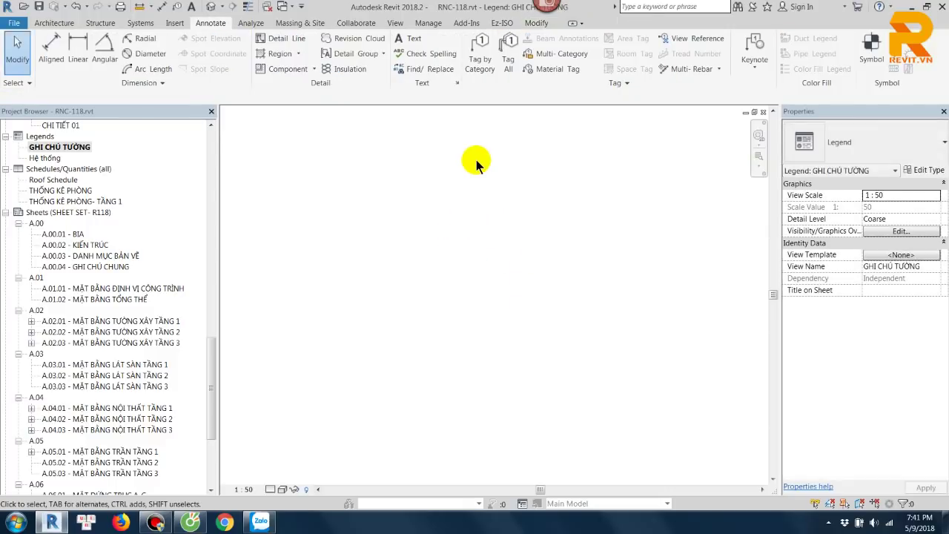
Step: Place one M_Wall Tag 10mm symbol reading 1t in the legend
left_click(880, 66)
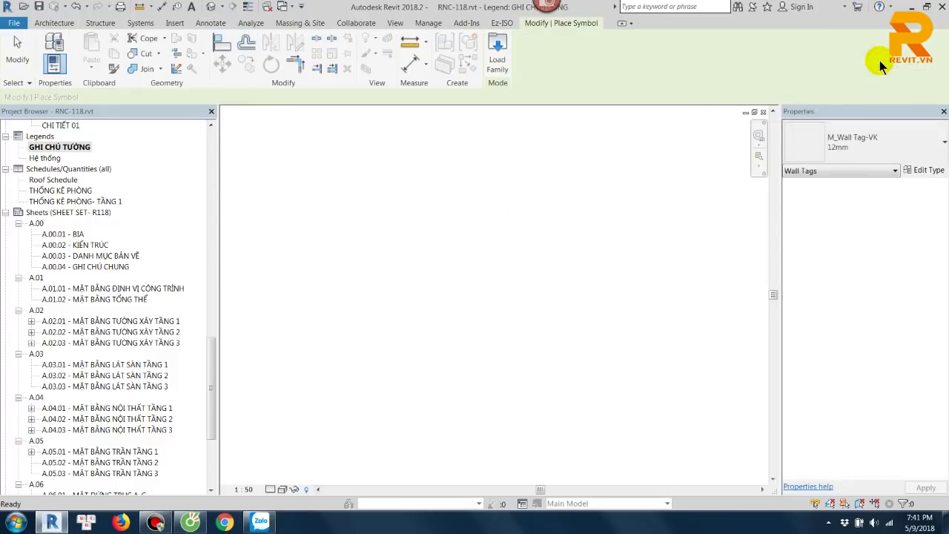
left_click(873, 148)
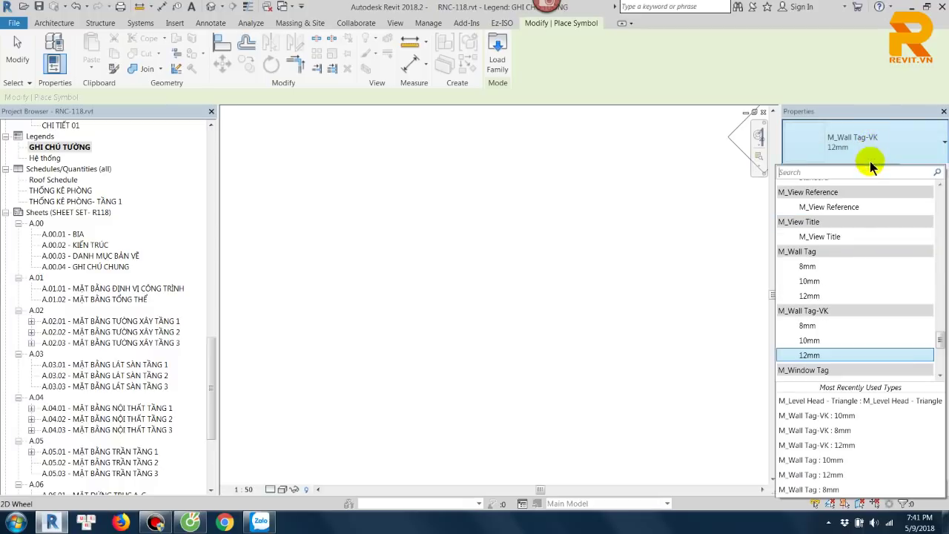
left_click(815, 282)
left_click(421, 262)
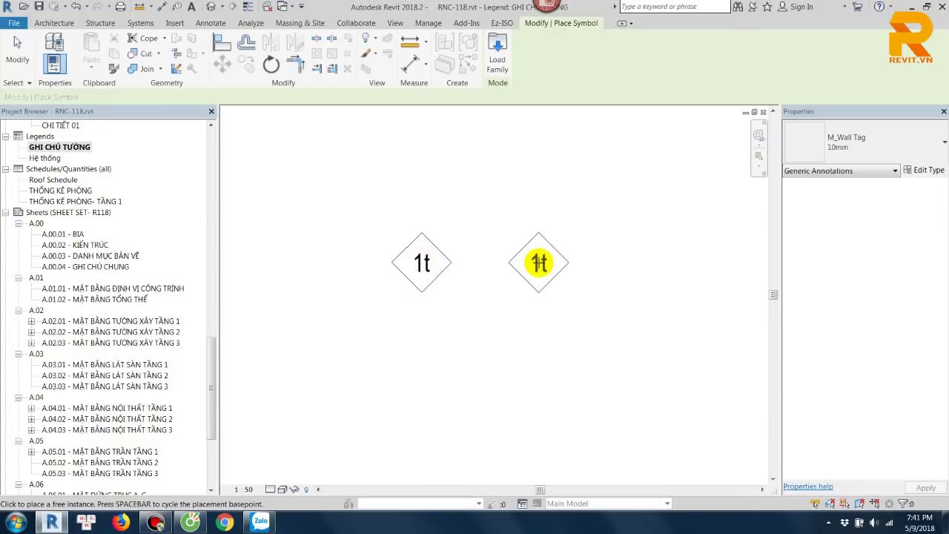
key("Escape")
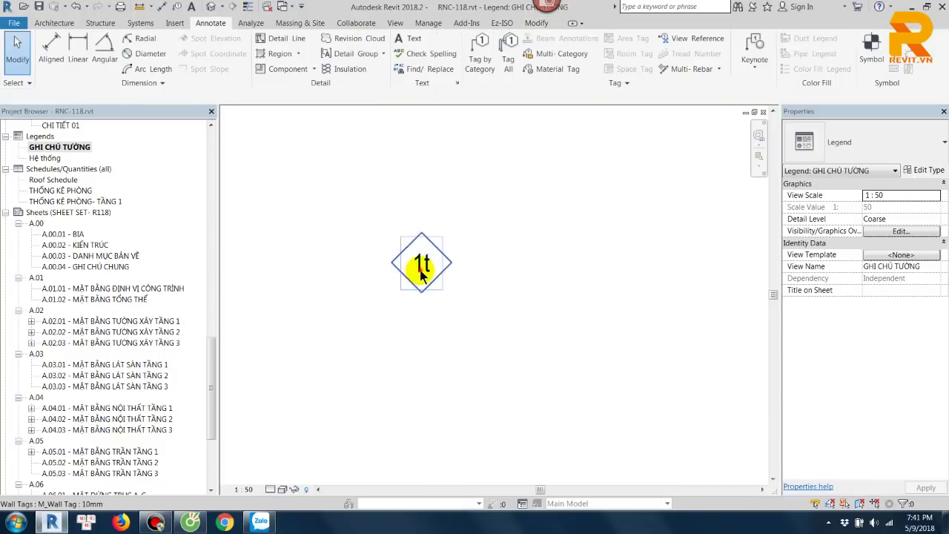
left_click(423, 262)
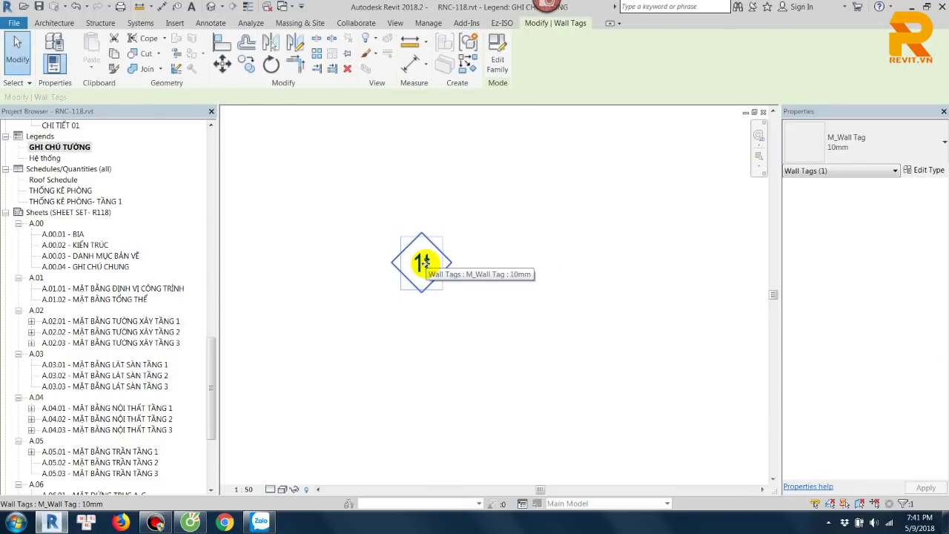
left_click(462, 265)
scroll(504, 258, "up", 5)
scroll(556, 273, "down", 3)
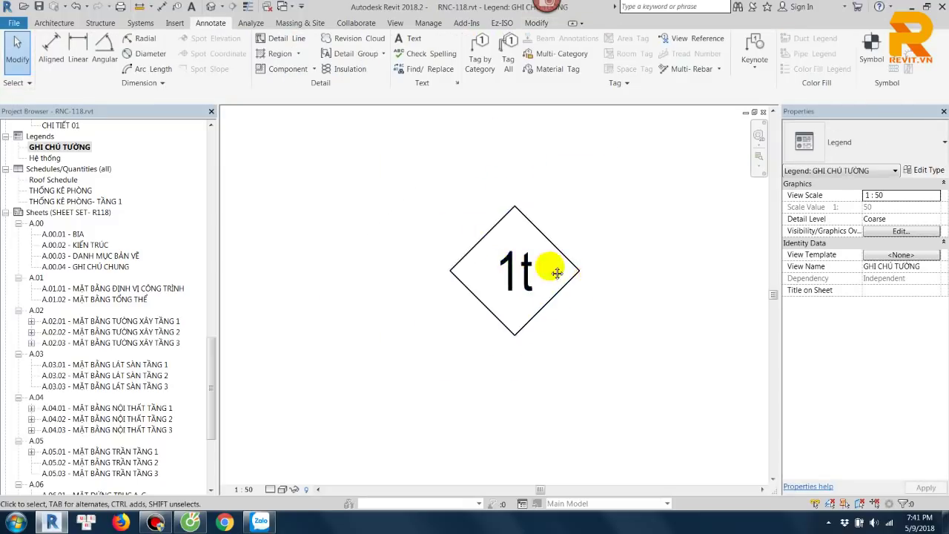
scroll(556, 273, "down", 4)
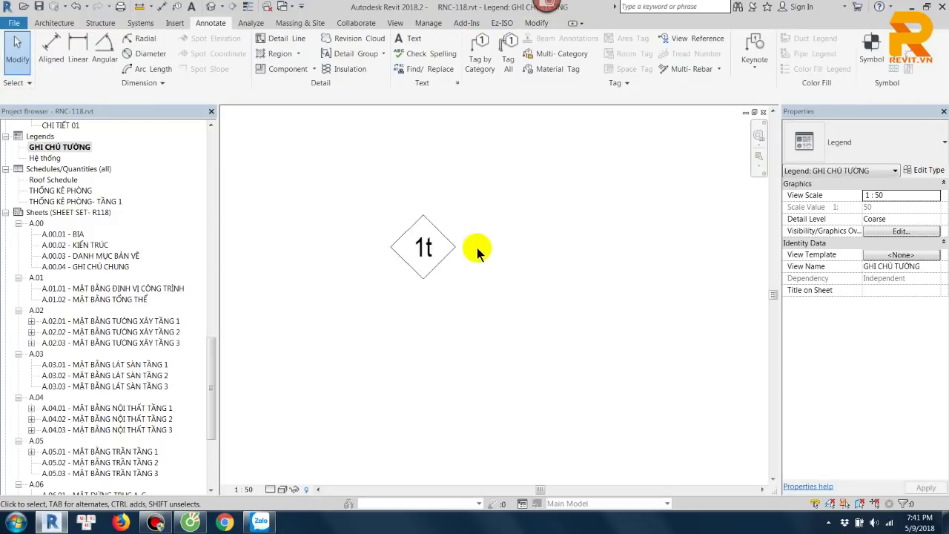
Step: Start a text note with a One Segment leader anchored at the 1t tag's corner
left_click(410, 39)
middle_click_drag(504, 245, 438, 239)
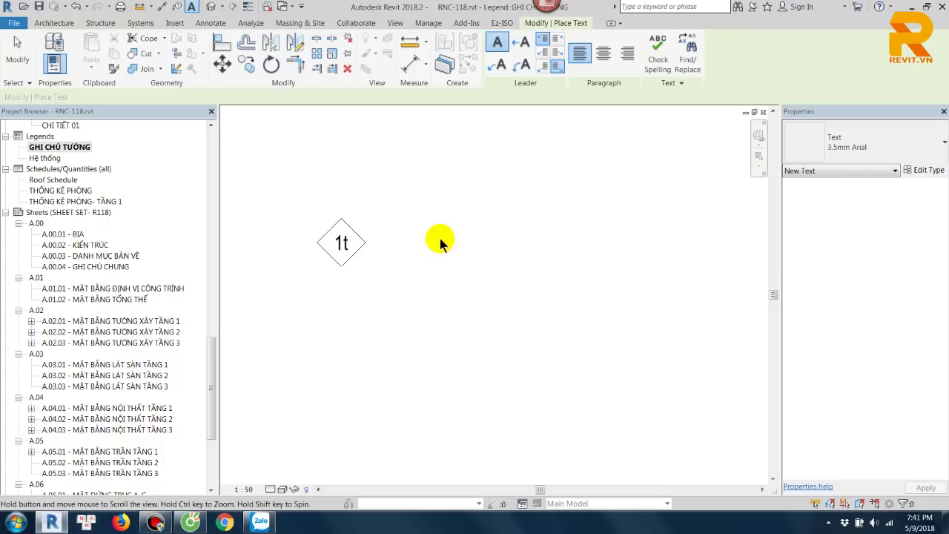
left_click(521, 45)
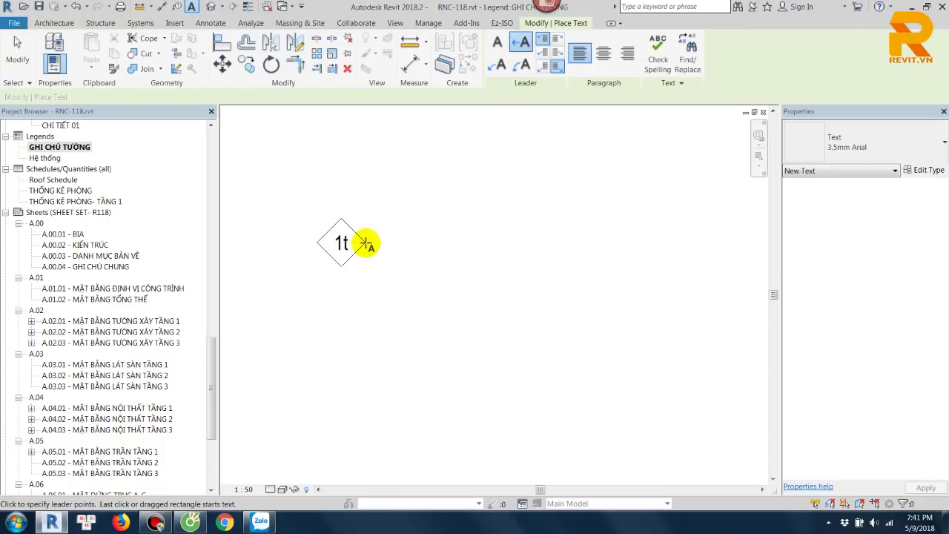
left_click(365, 244)
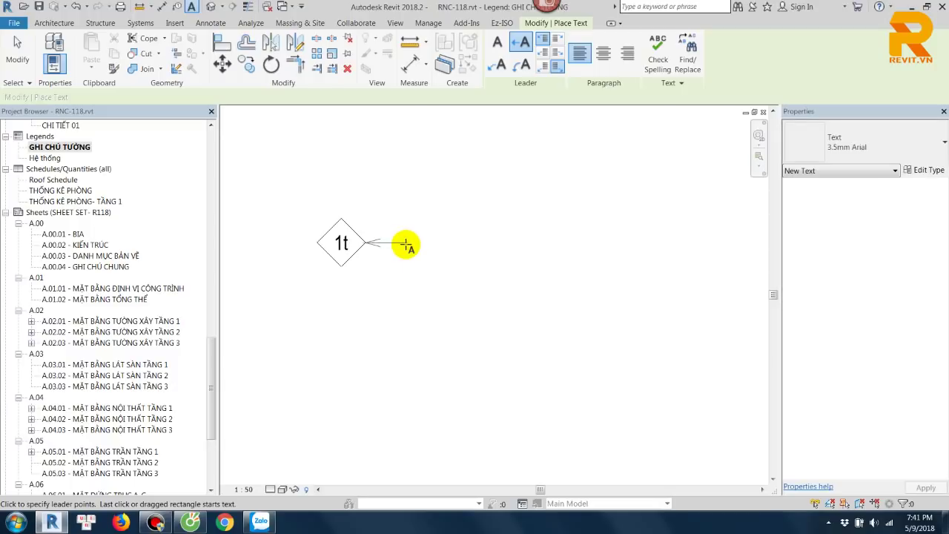
left_click(406, 245)
type("T")
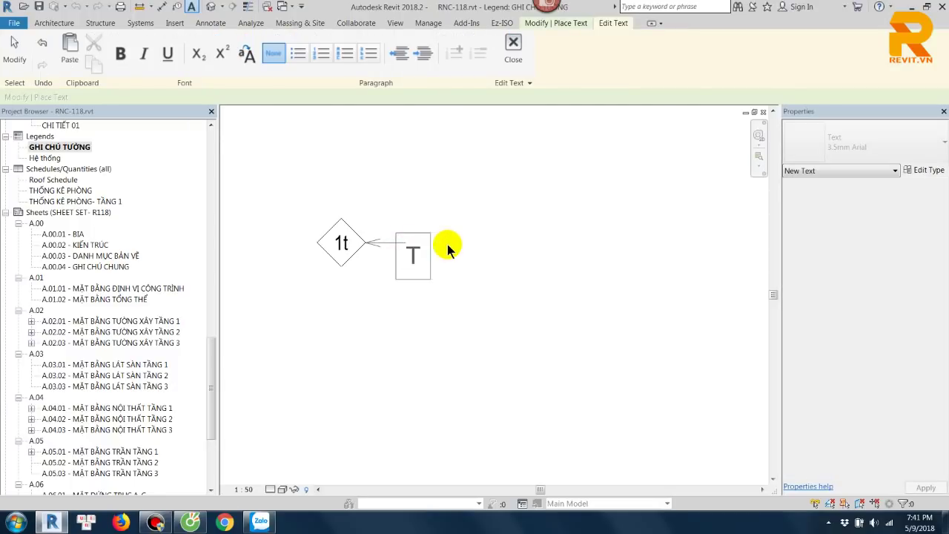
Step: Type the note 'TƯỜNG GẠCH NUNG DÀY 220 TRÁT HOÀN THIỆN 2 LỚP DÀY 15MM'
type("ƯỜN")
key("BackSpace")
key("BackSpace")
key("BackSpace")
type("TUƠN")
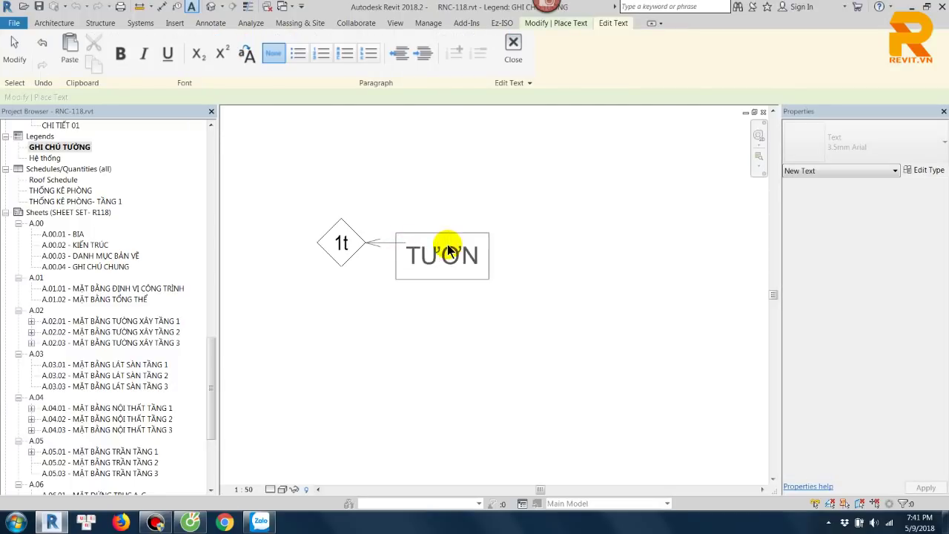
type("G 220")
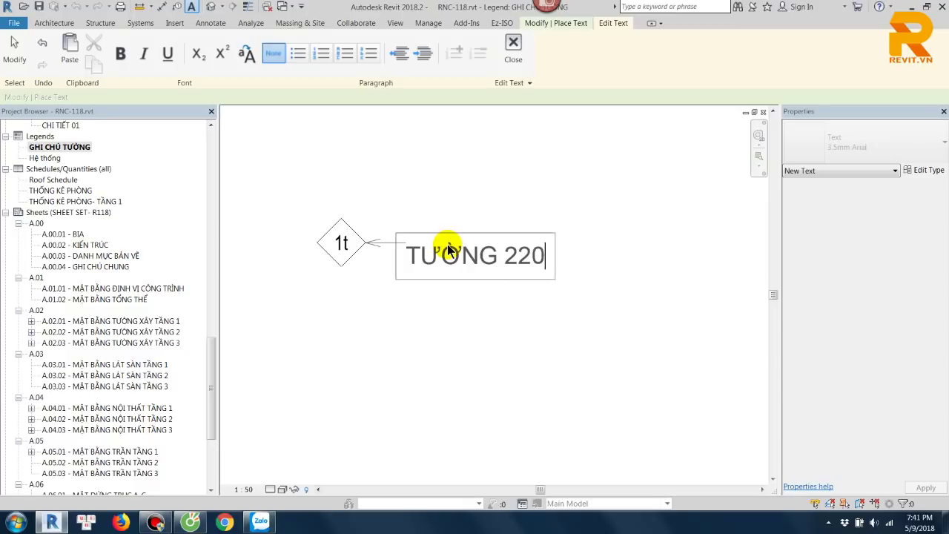
key("BackSpace")
key("BackSpace")
key("BackSpace")
type("GẠCH N")
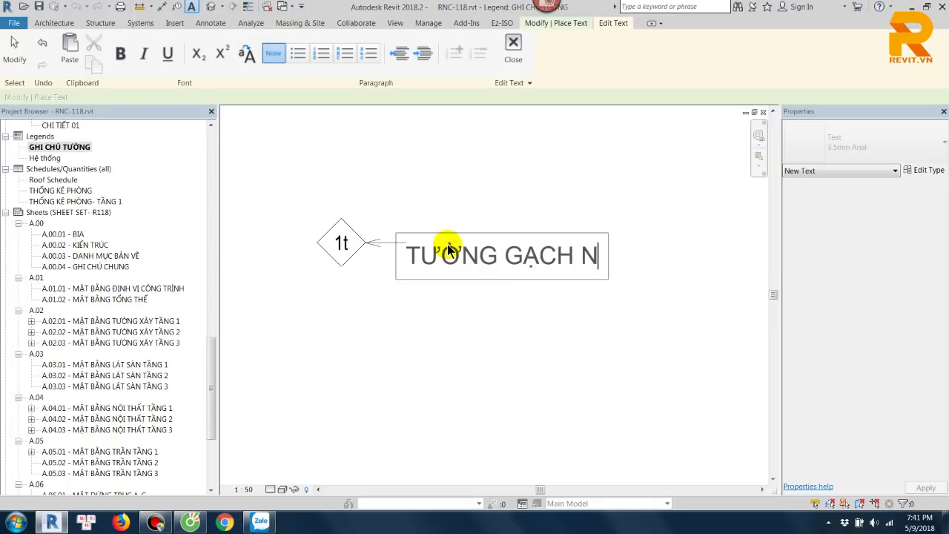
type("UNG ")
type("DAY")
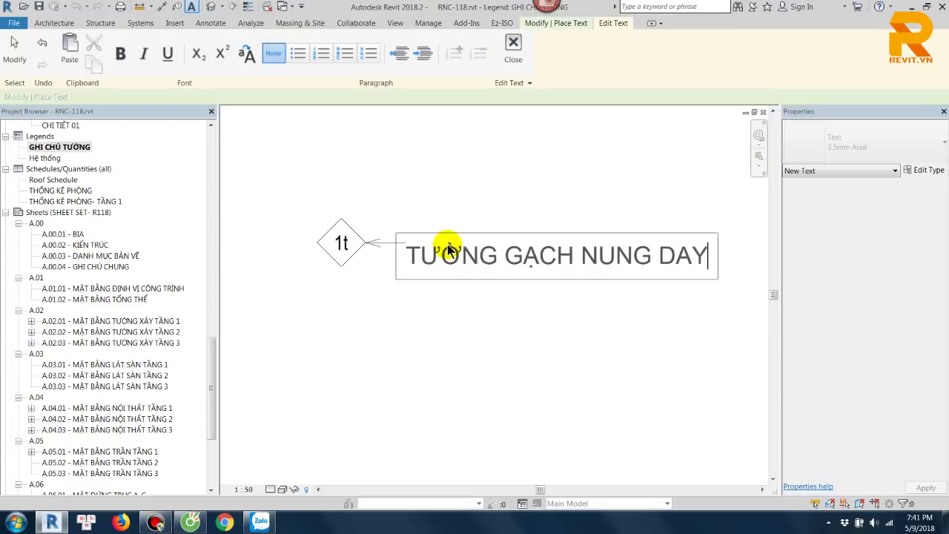
type("f ")
type("220")
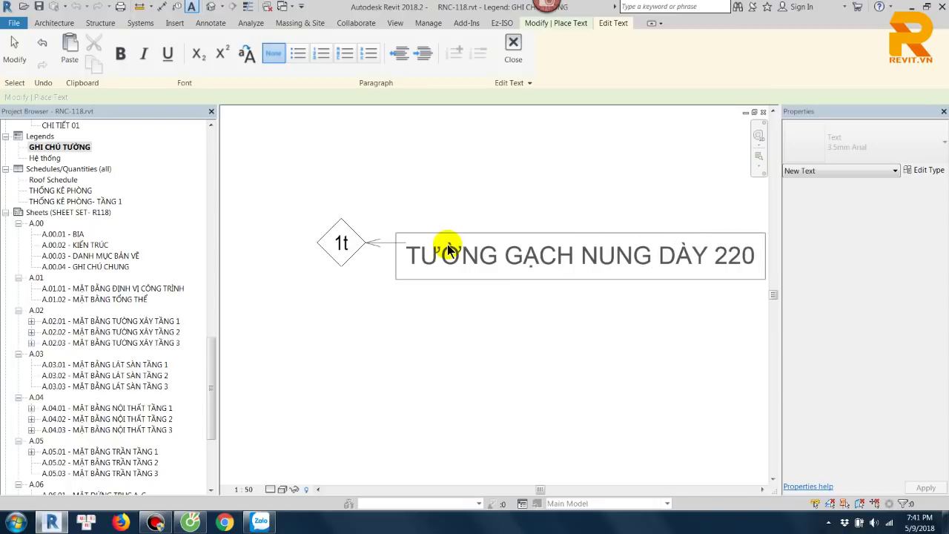
type(" T")
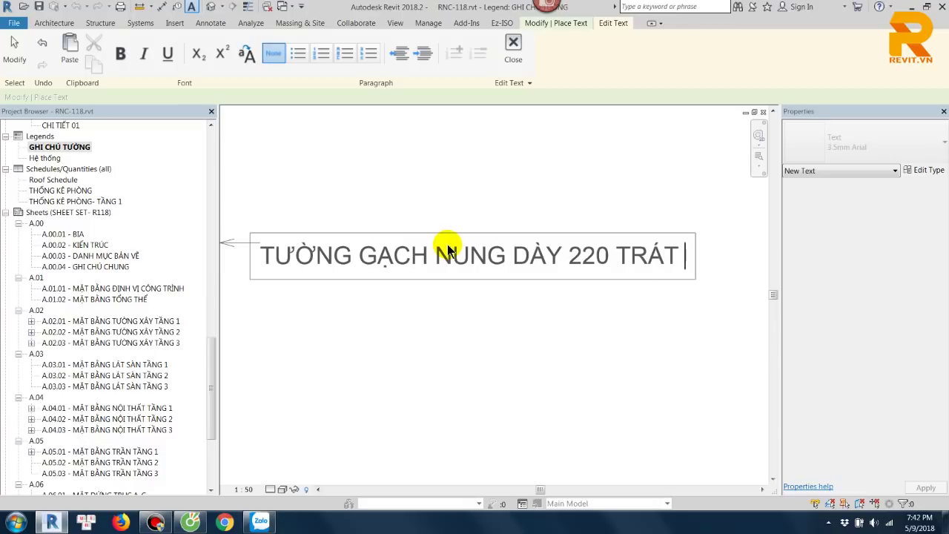
type("RATS HOANf T")
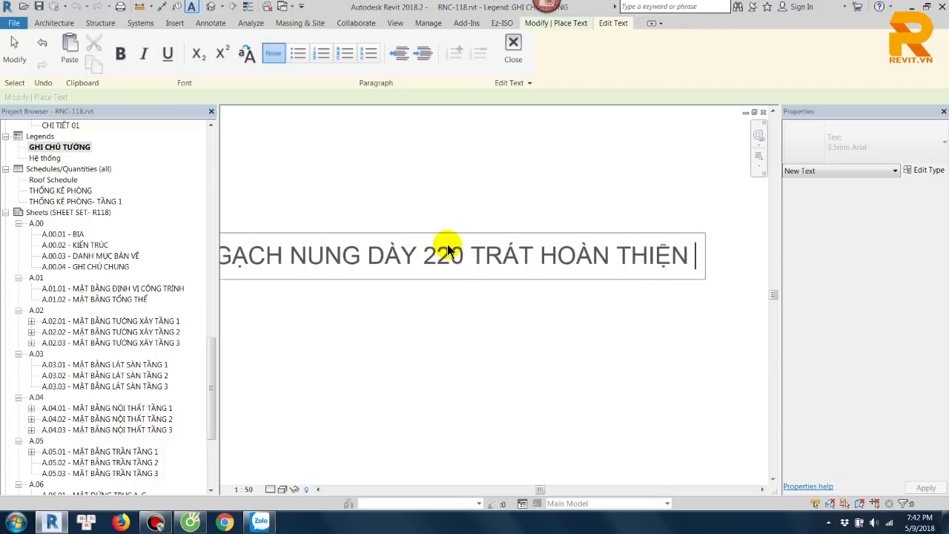
type("ỚP DÀY 15MM")
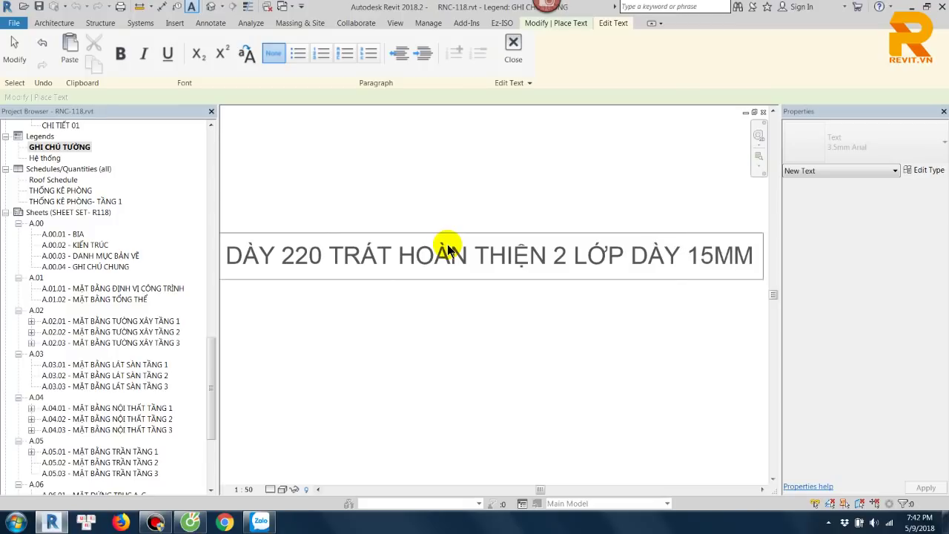
left_click(427, 320)
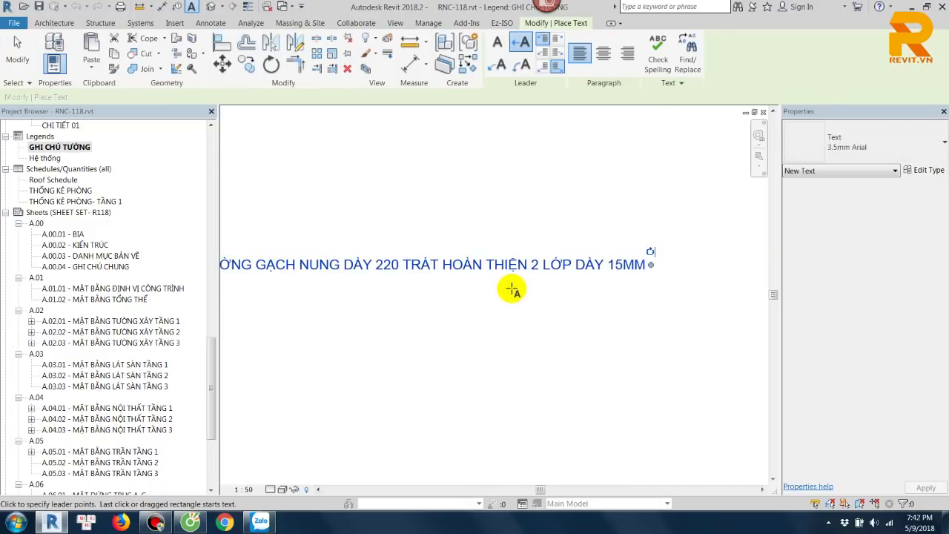
Step: Change the wall description note to the 2.2mm Arial- 1/75 text type
left_click(498, 266)
left_click(561, 266)
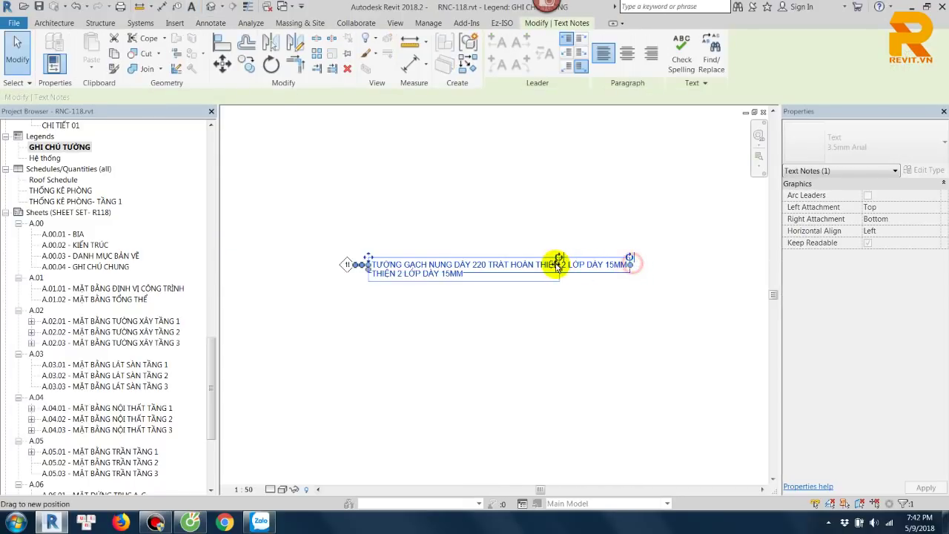
left_click(519, 311)
scroll(349, 256, "up", 3)
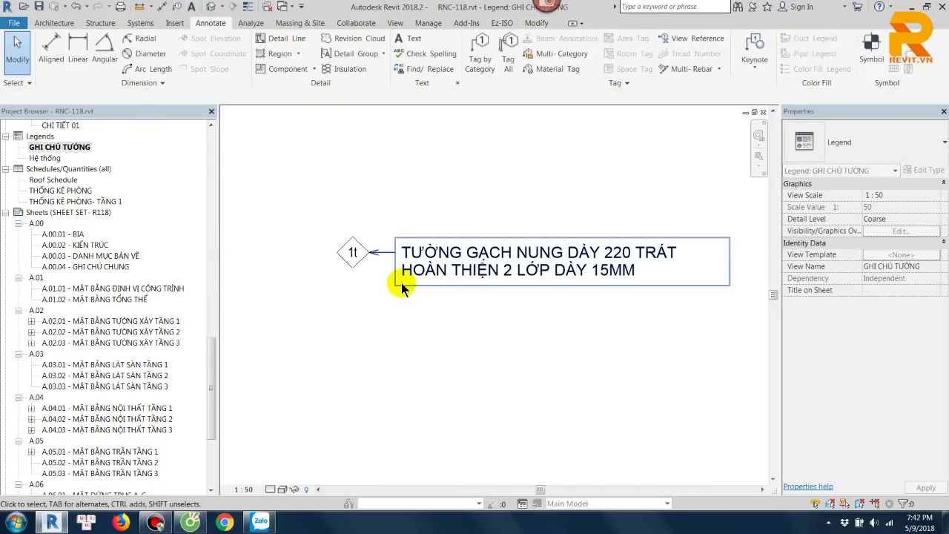
left_click(353, 261)
scroll(392, 265, "up", 2)
left_click(408, 301)
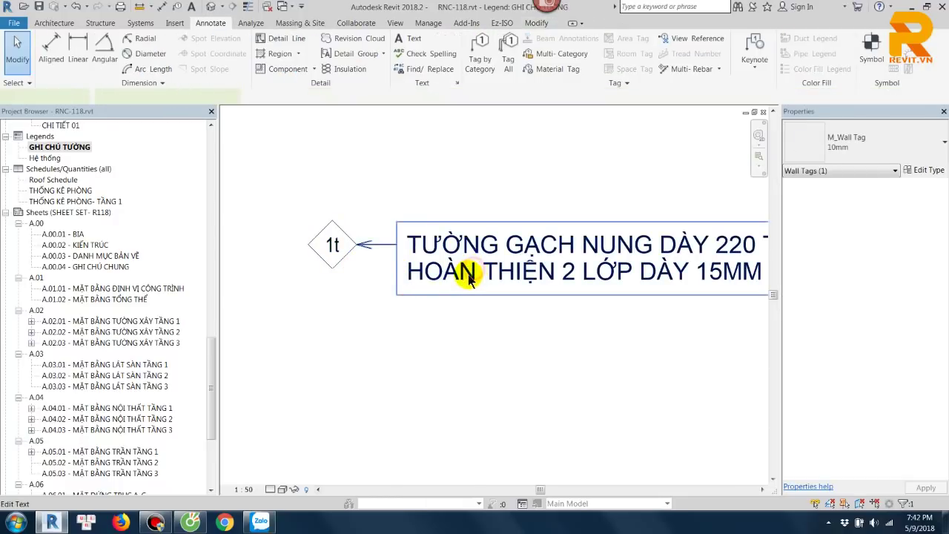
left_click(445, 271)
left_click(902, 143)
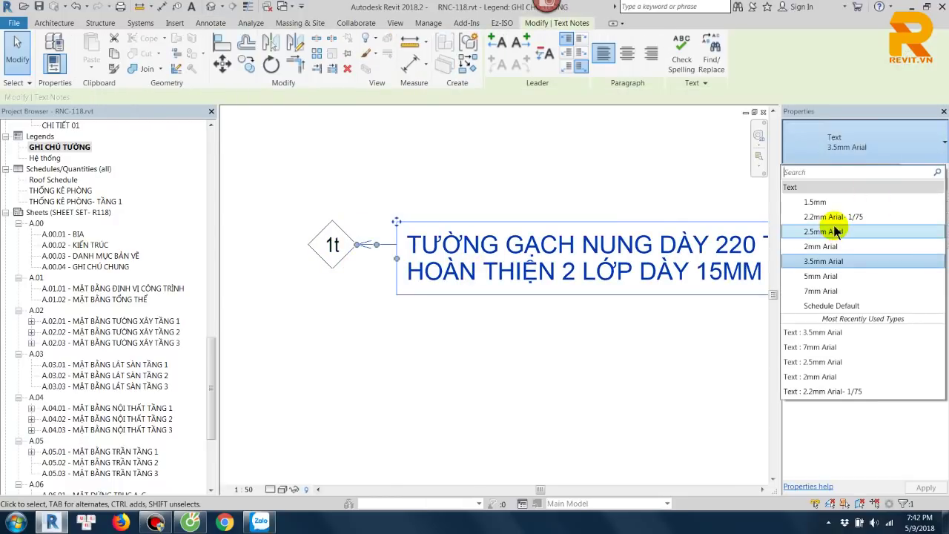
left_click(835, 217)
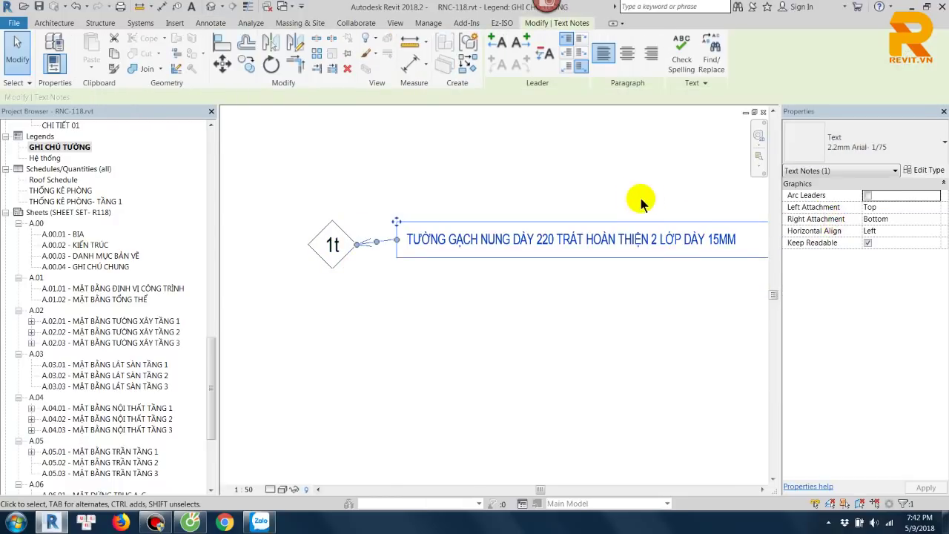
left_click(607, 195)
Step: Move the note beside the tag and set its leader arrowhead to Arrow 15 Degree
scroll(356, 251, "up", 2)
left_click(355, 250)
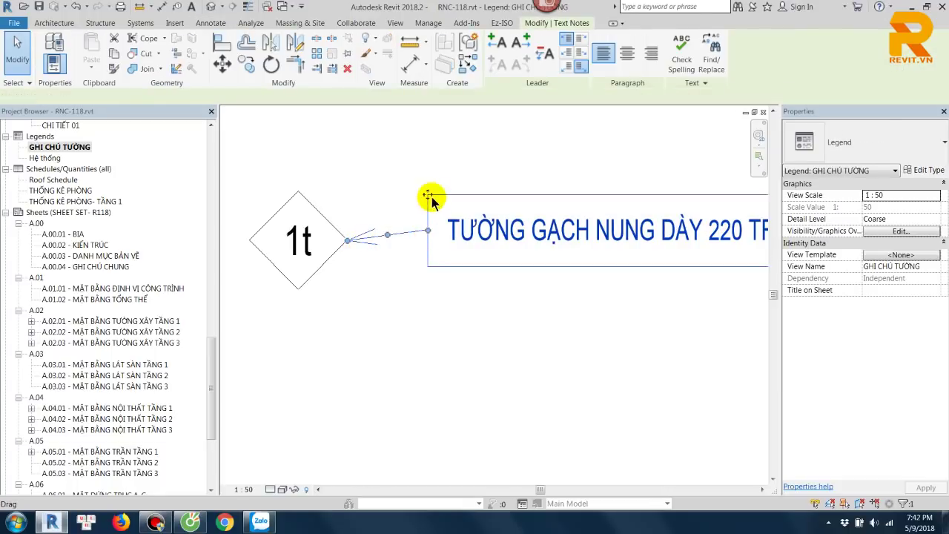
left_click_drag(427, 195, 427, 204)
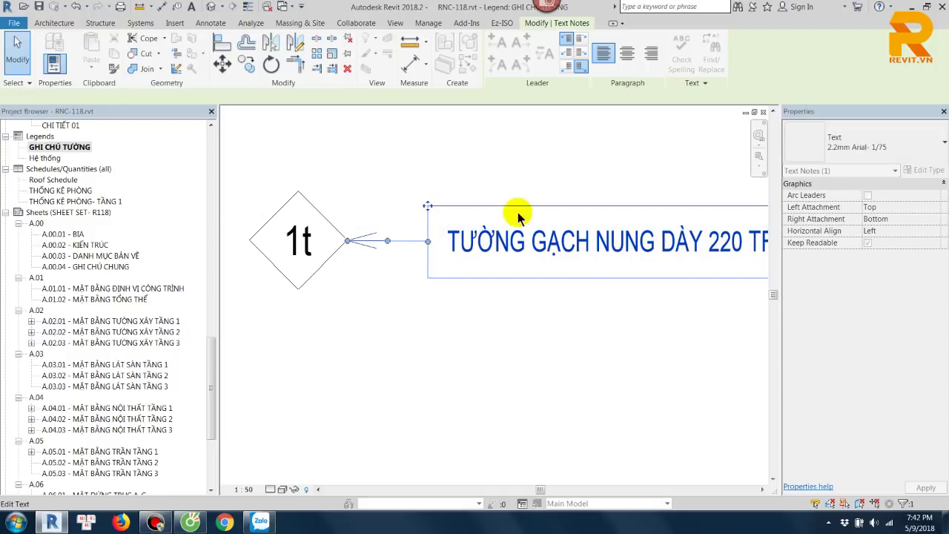
left_click(929, 171)
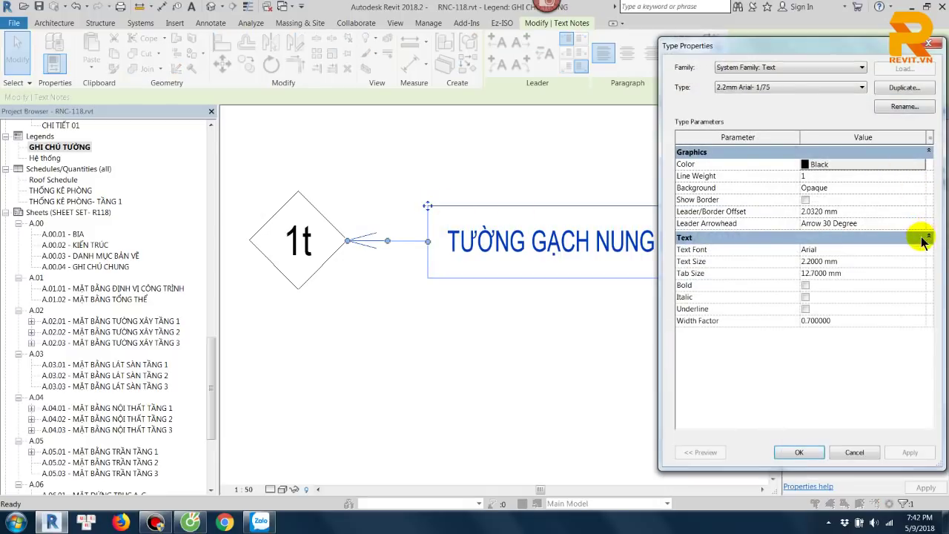
left_click(919, 224)
left_click(823, 239)
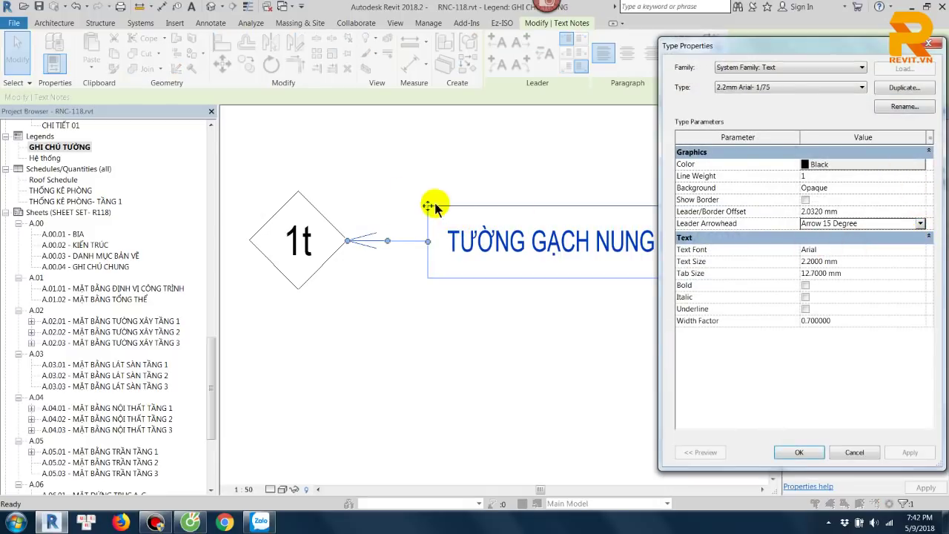
left_click(800, 453)
left_click(515, 345)
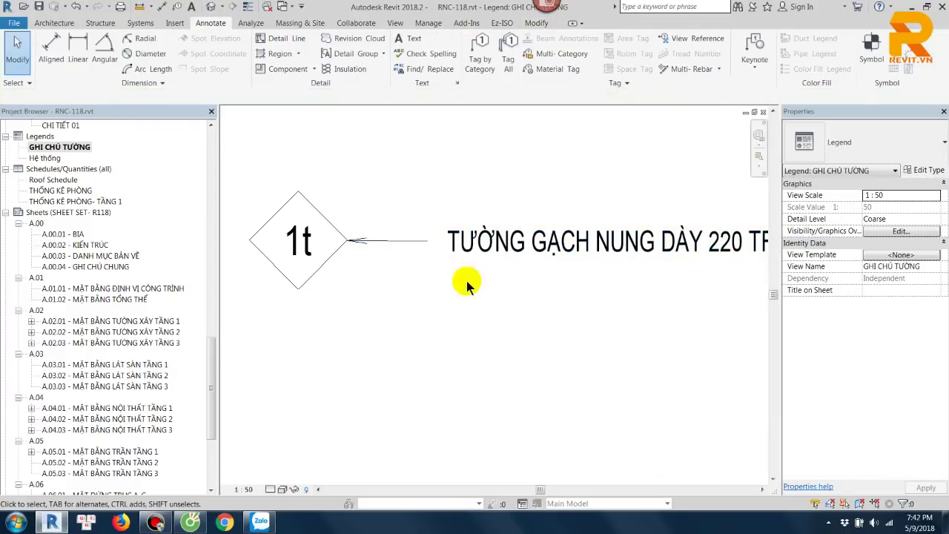
Step: Change the note type's leader arrowhead to Arrow Filled 15 Degree
left_click(748, 241)
left_click(925, 165)
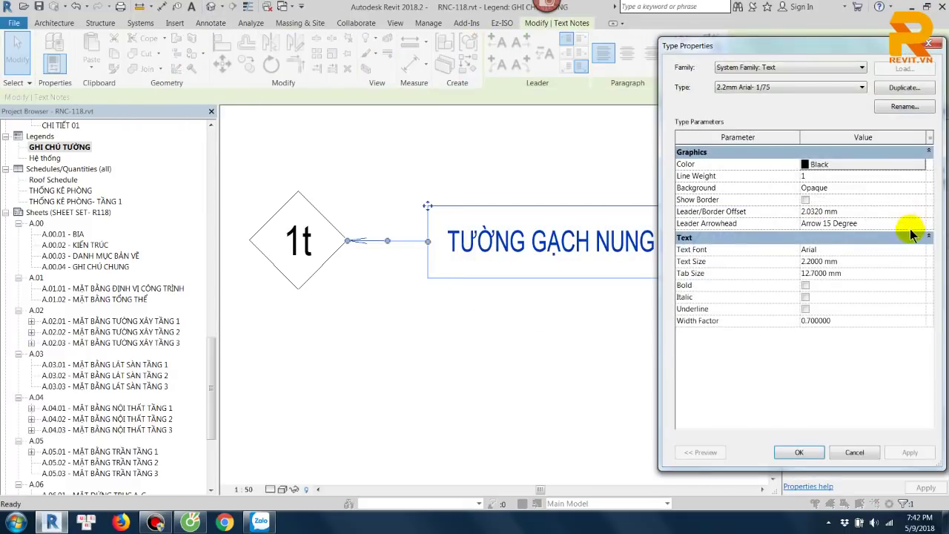
left_click(920, 223)
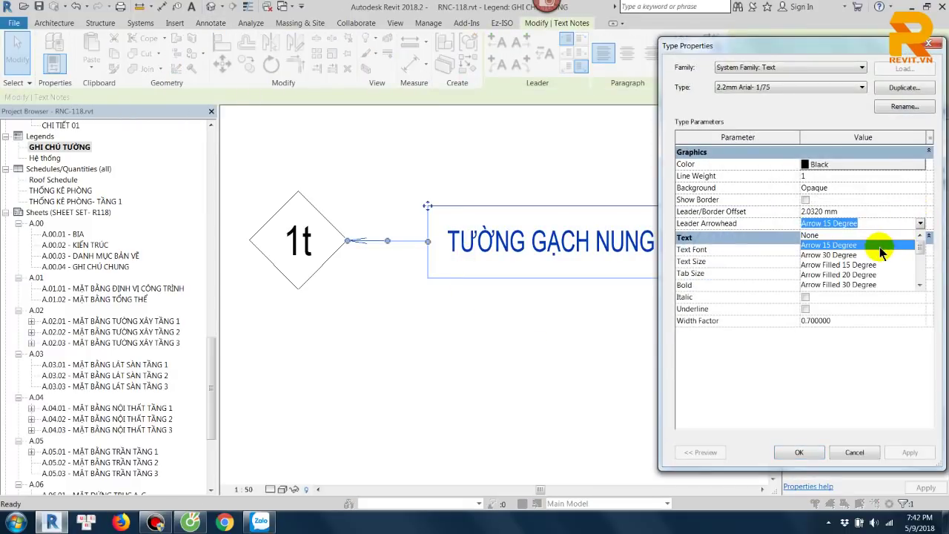
scroll(881, 252, "down", 1)
scroll(883, 263, "down", 2)
scroll(882, 263, "up", 5)
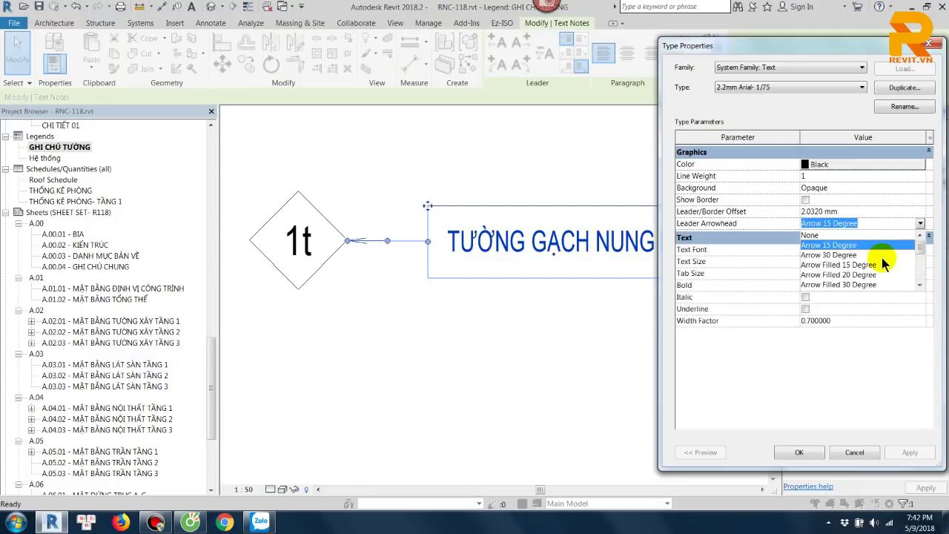
scroll(882, 264, "down", 1)
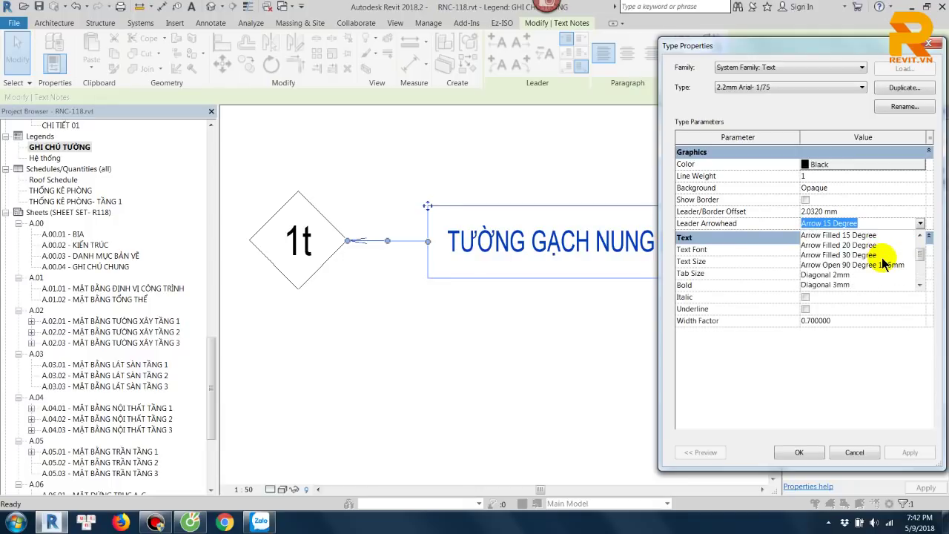
left_click(877, 245)
left_click(799, 453)
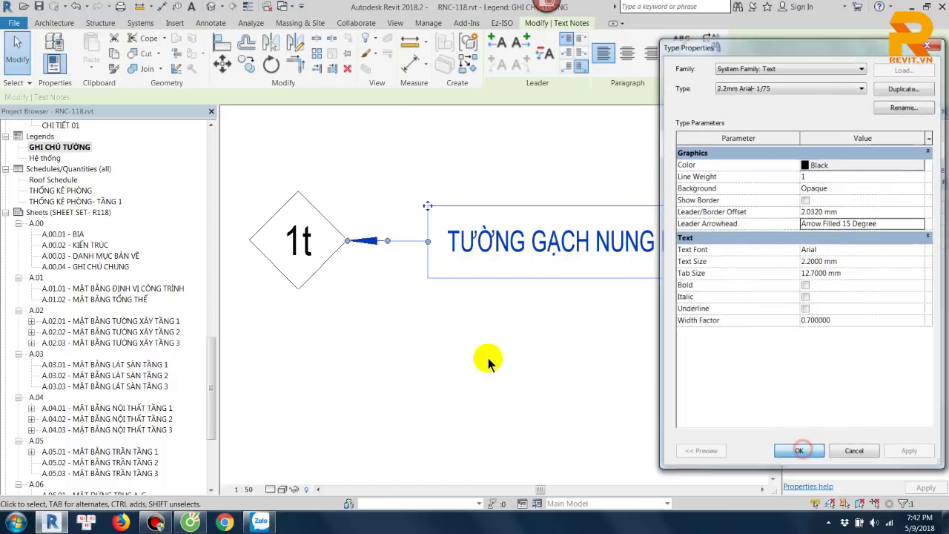
left_click(489, 355)
scroll(504, 259, "down", 2)
scroll(547, 248, "down", 1)
Step: Trace the tag's diamond outline with detail lines
scroll(509, 227, "down", 1)
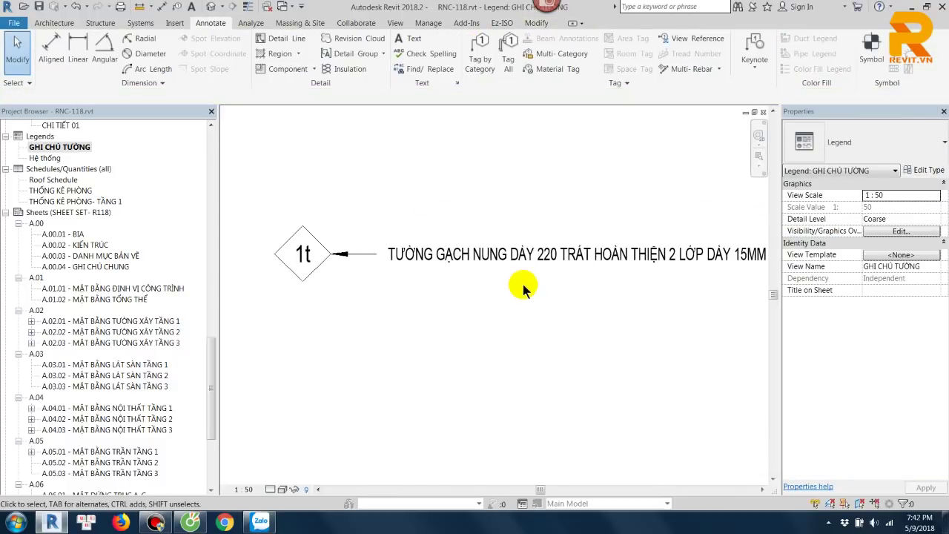
scroll(555, 281, "down", 1)
scroll(460, 259, "up", 2)
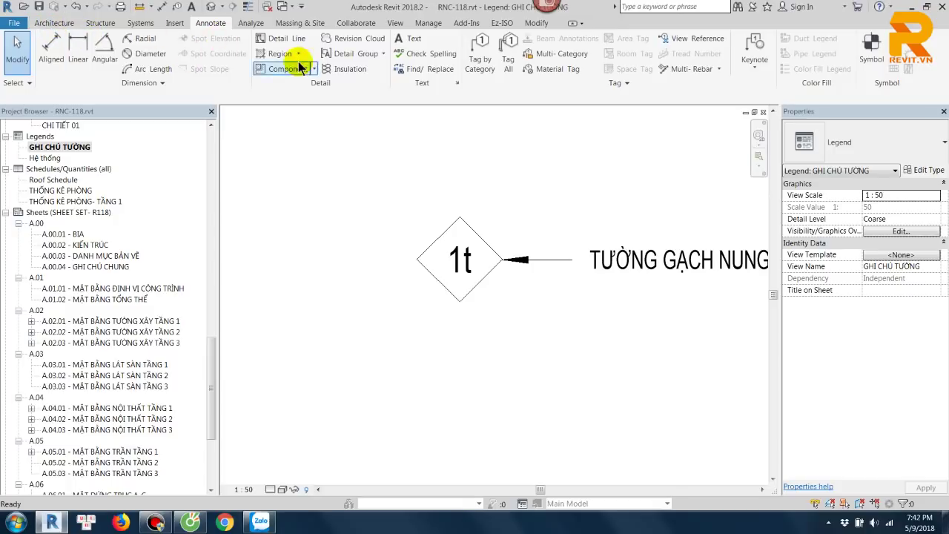
left_click(459, 217)
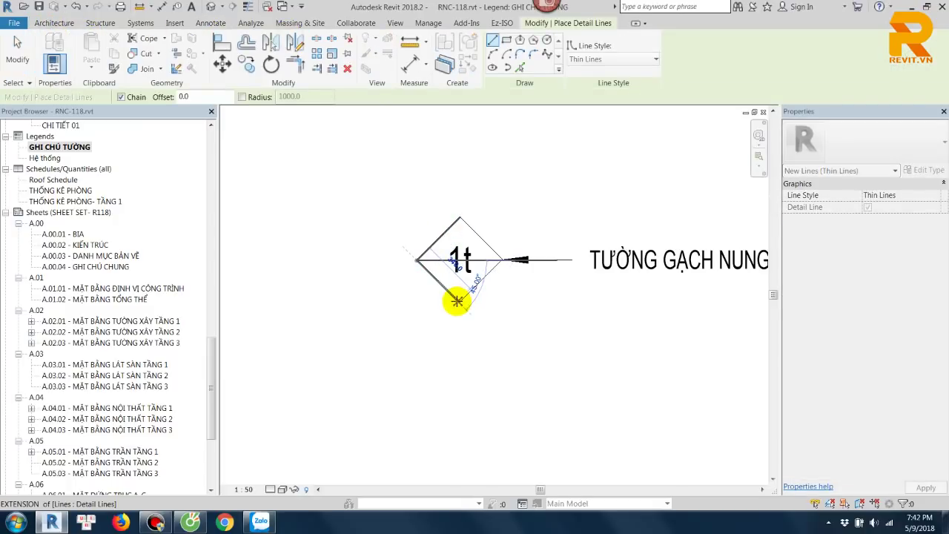
left_click(458, 301)
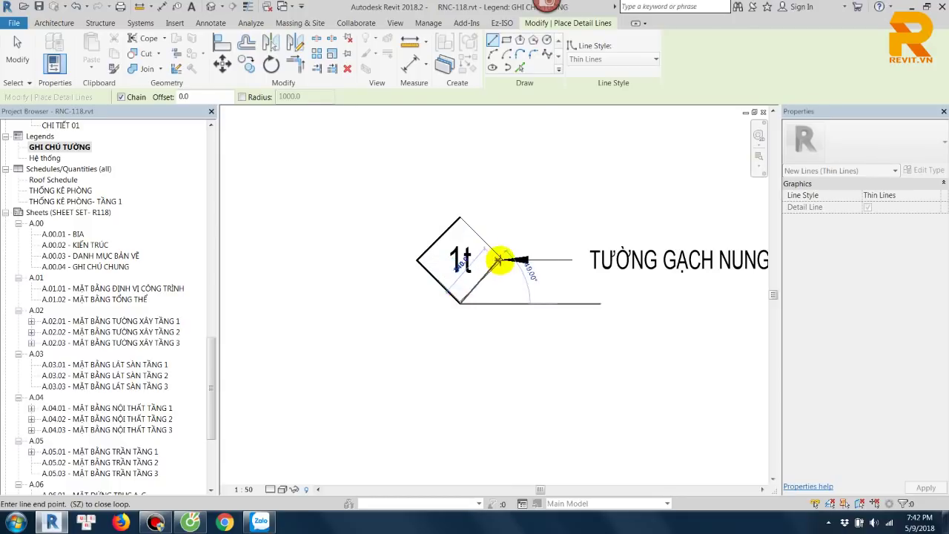
left_click(502, 260)
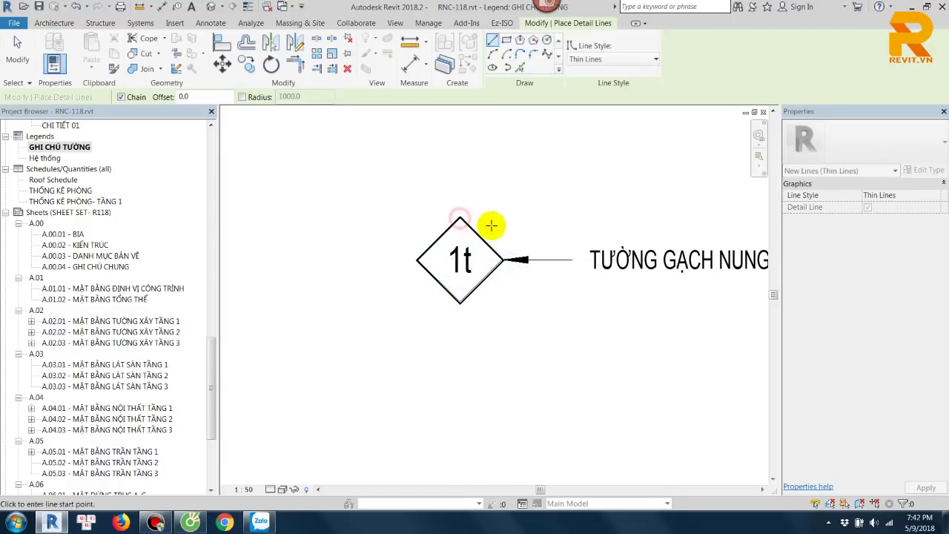
key("Escape")
key("Escape")
Step: Add a text note reading W1 inside the diamond
left_click(416, 39)
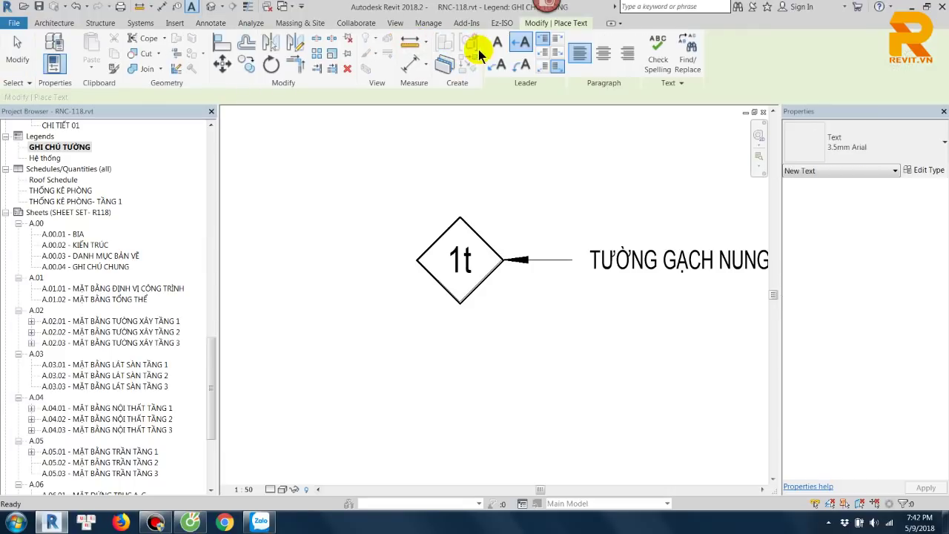
scroll(467, 254, "up", 2)
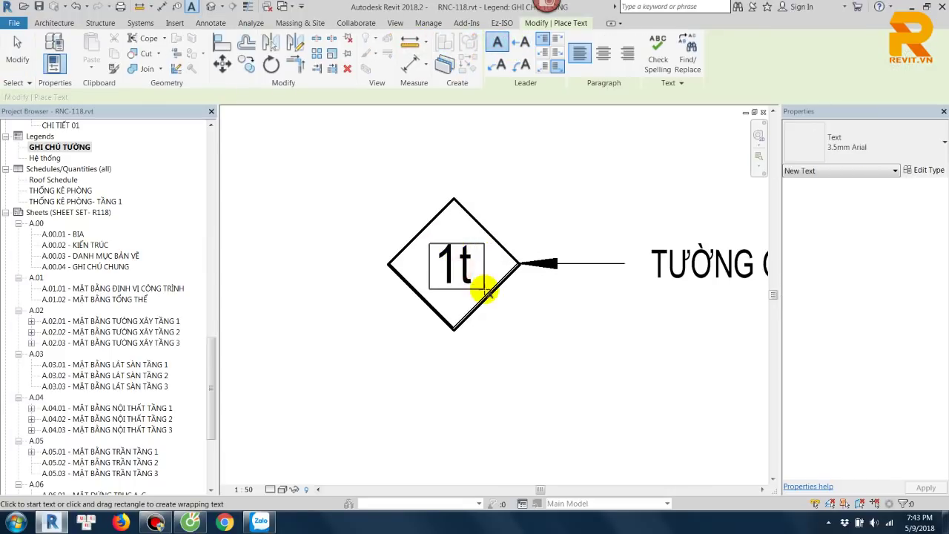
left_click(471, 276)
type("W")
key("Return")
type("1")
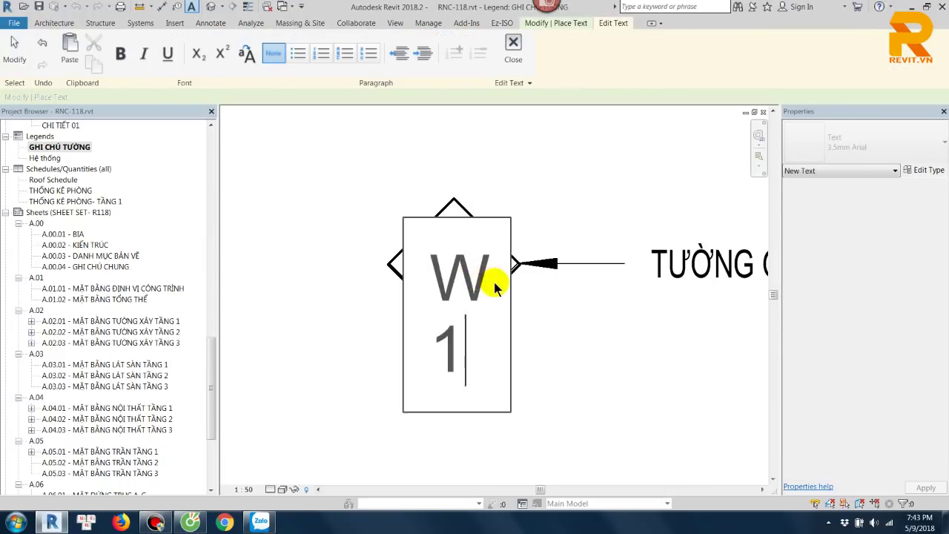
left_click(552, 330)
key("Escape")
Step: Put W1 on one line, set it to 2.5mm Arial, and centre it in the diamond
left_click(504, 311)
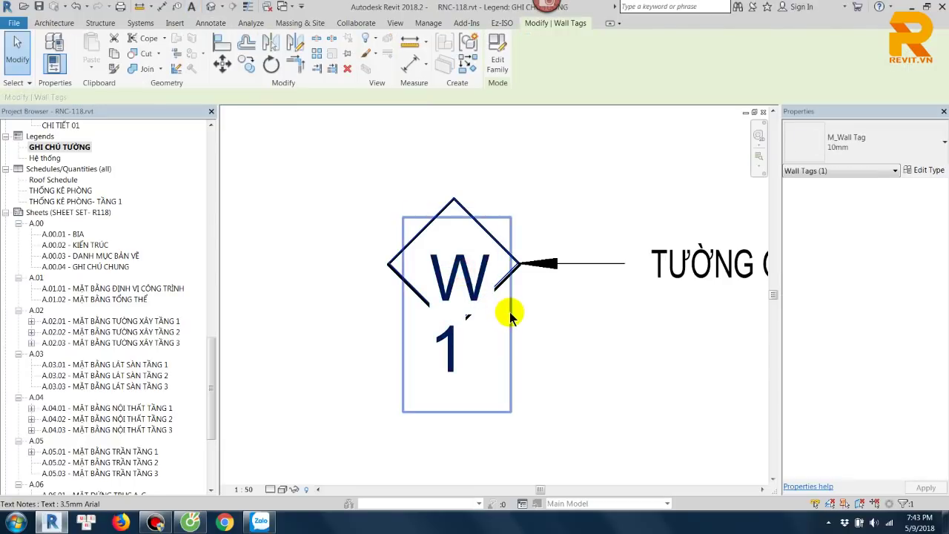
left_click(510, 319)
left_click_drag(511, 315, 608, 320)
left_click(857, 141)
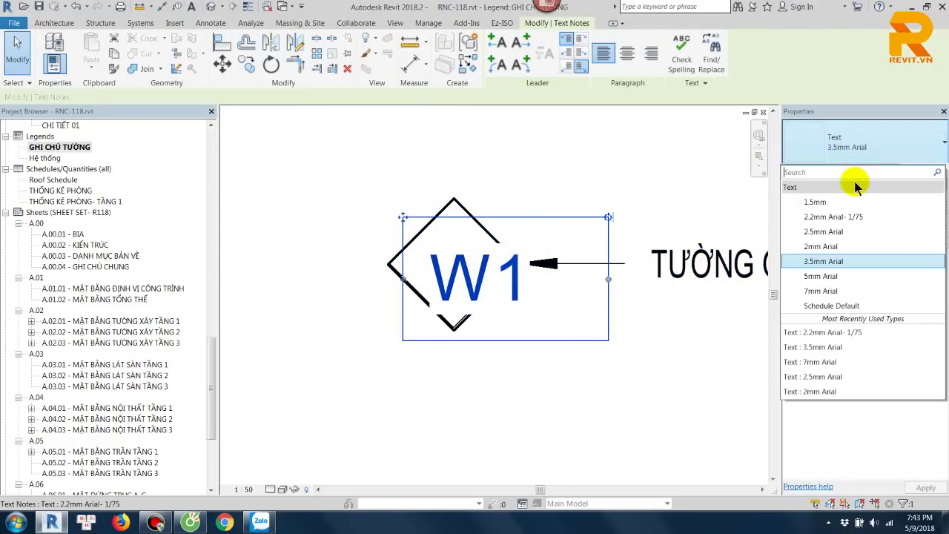
left_click(830, 219)
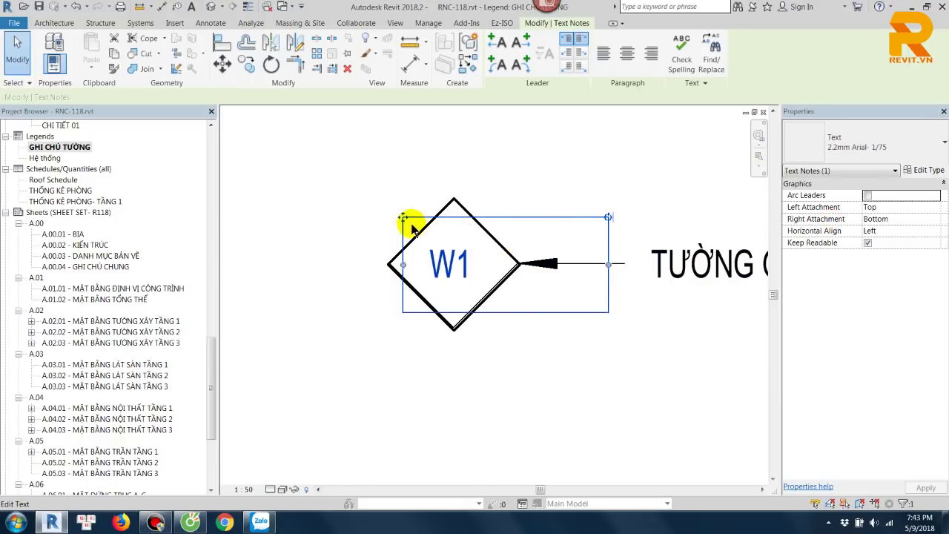
left_click_drag(402, 216, 407, 217)
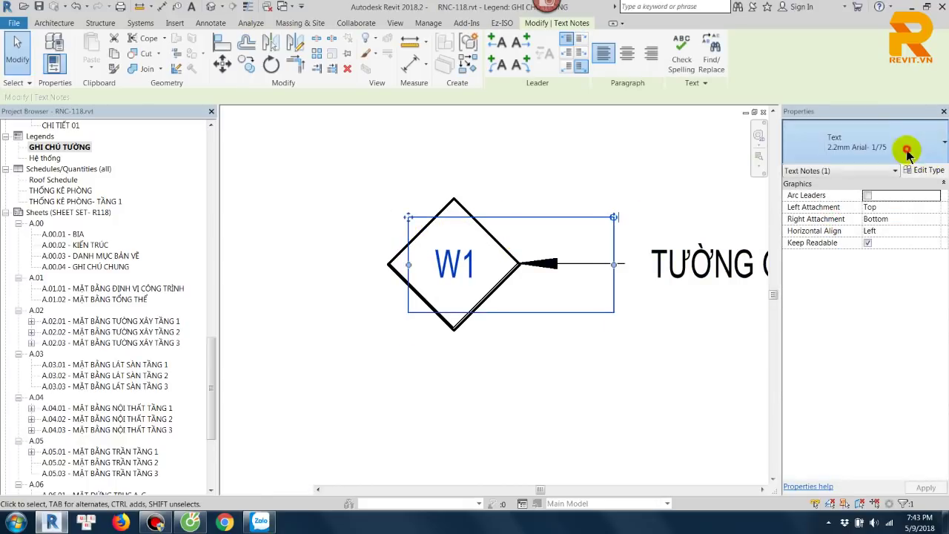
left_click(849, 145)
left_click(834, 170)
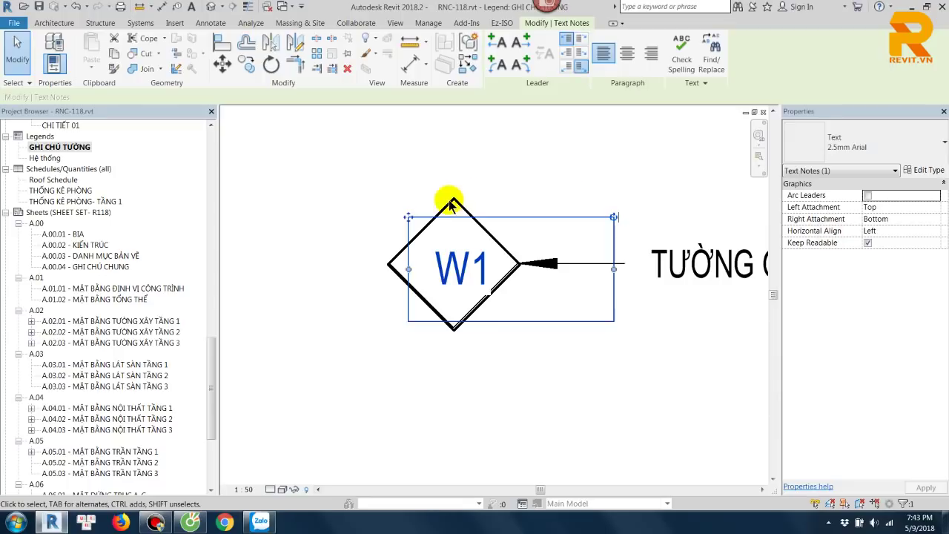
left_click_drag(407, 217, 404, 215)
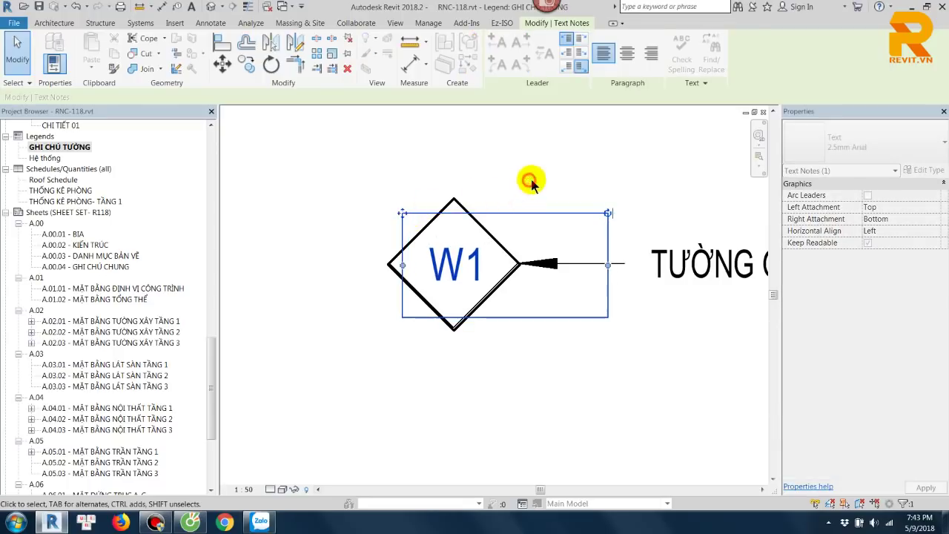
Step: Deselect W1 and select the wall description note for editing
left_click(561, 176)
scroll(564, 182, "down", 1)
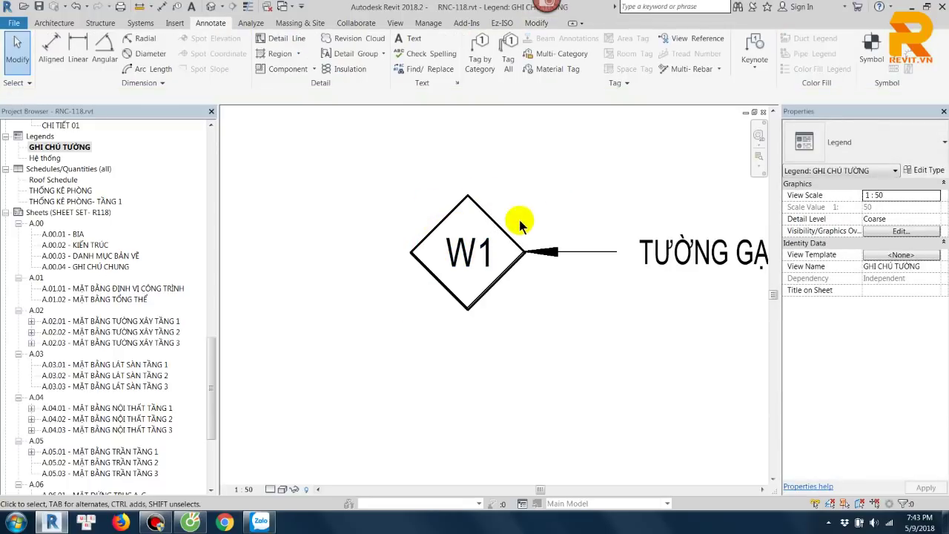
left_click(500, 273)
key("Escape")
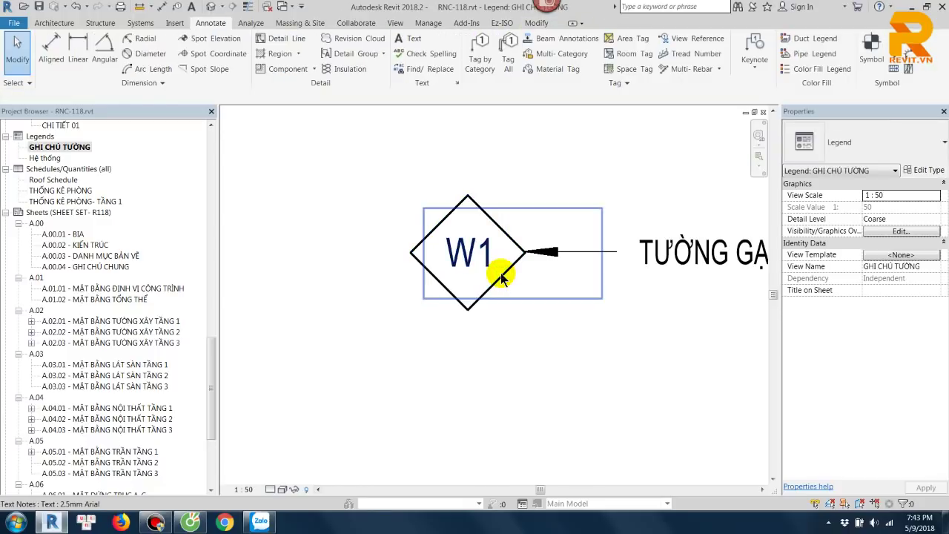
scroll(635, 271, "down", 2)
scroll(551, 333, "down", 2)
scroll(537, 333, "down", 1)
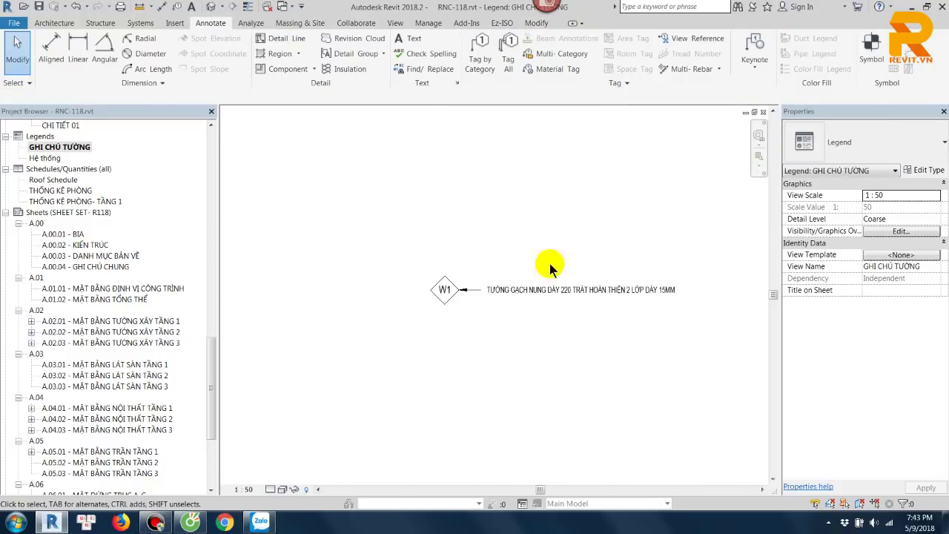
left_click(652, 282)
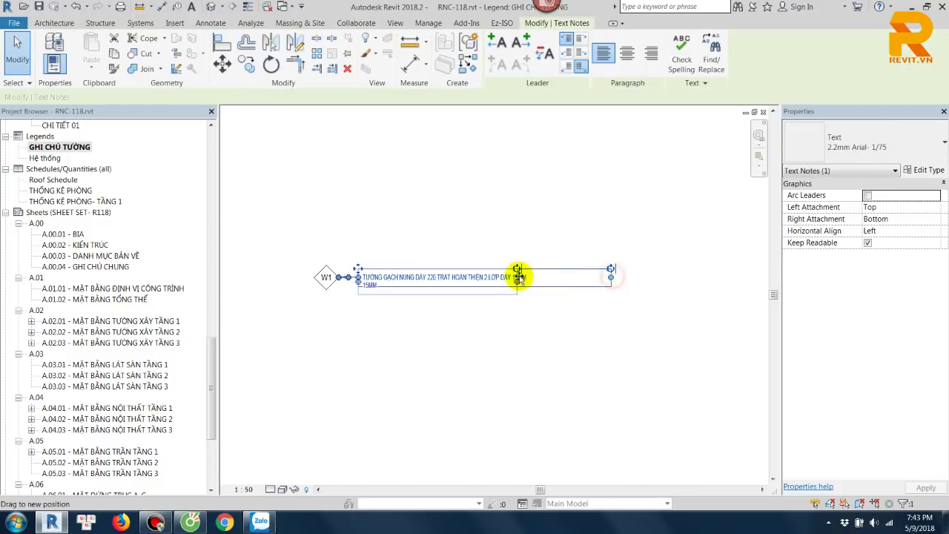
Step: Narrow the description note so it wraps, then window-select the W1 tag and note
left_click_drag(519, 277, 493, 277)
left_click(504, 316)
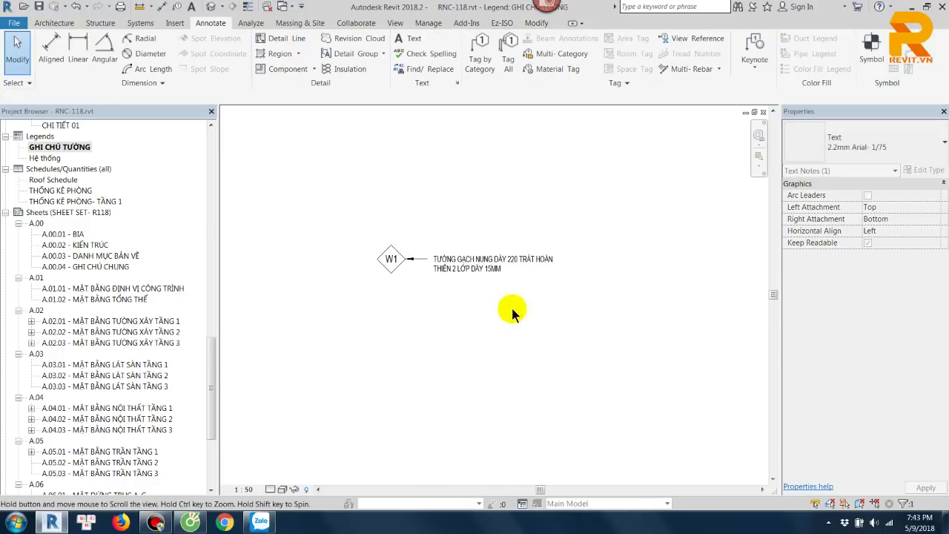
scroll(356, 297, "up", 2)
left_click_drag(353, 216, 676, 331)
scroll(667, 331, "down", 1)
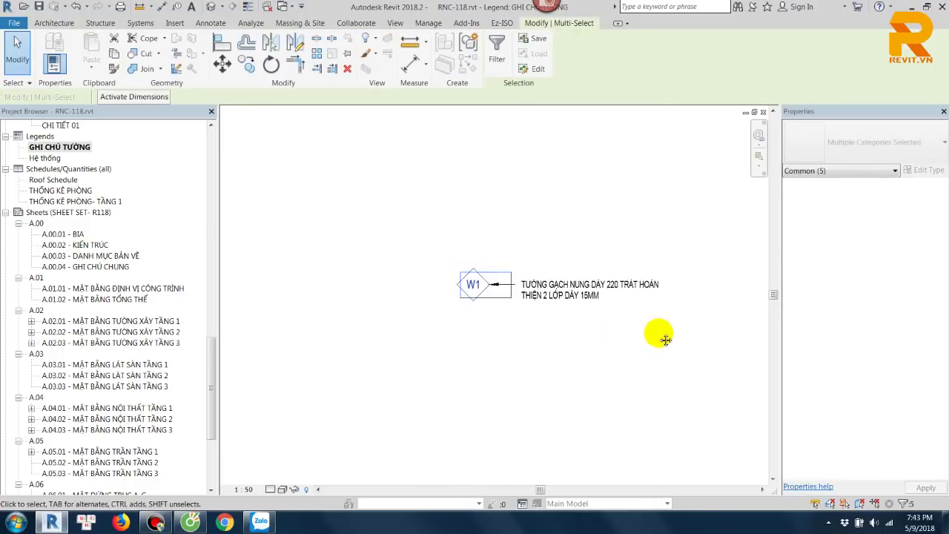
left_click(620, 332)
mouse_move(361, 227)
left_mouse_down()
mouse_move(622, 317)
mouse_move(686, 326)
left_mouse_up()
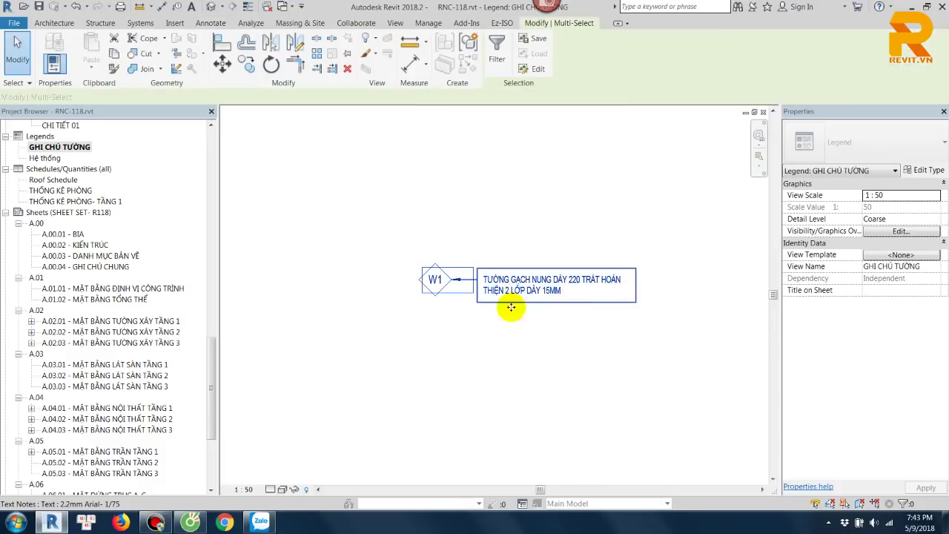
scroll(504, 251, "up", 2)
scroll(413, 239, "up", 1)
Step: Copy the W1 row downward several times, using Multiple for the later copies
key("o")
left_click(387, 214)
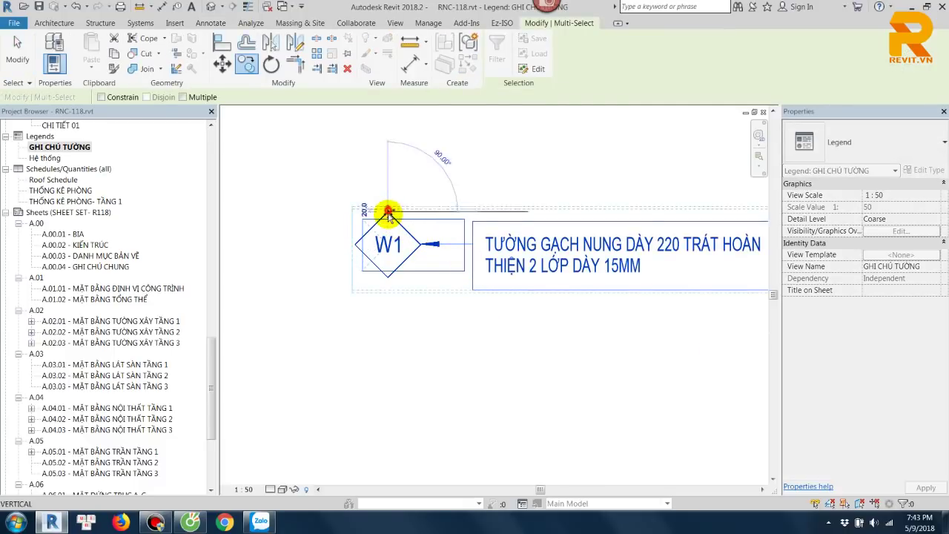
left_click(389, 303)
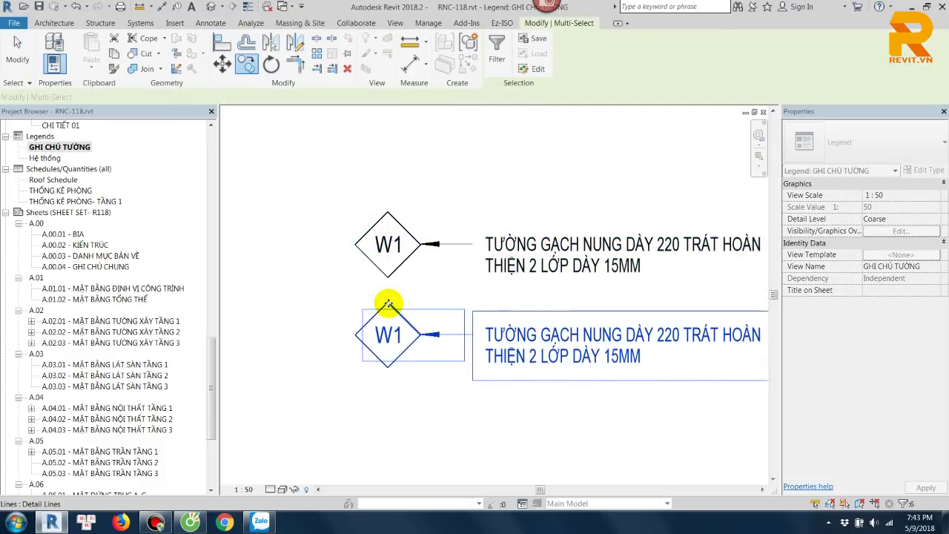
key("c")
key("o")
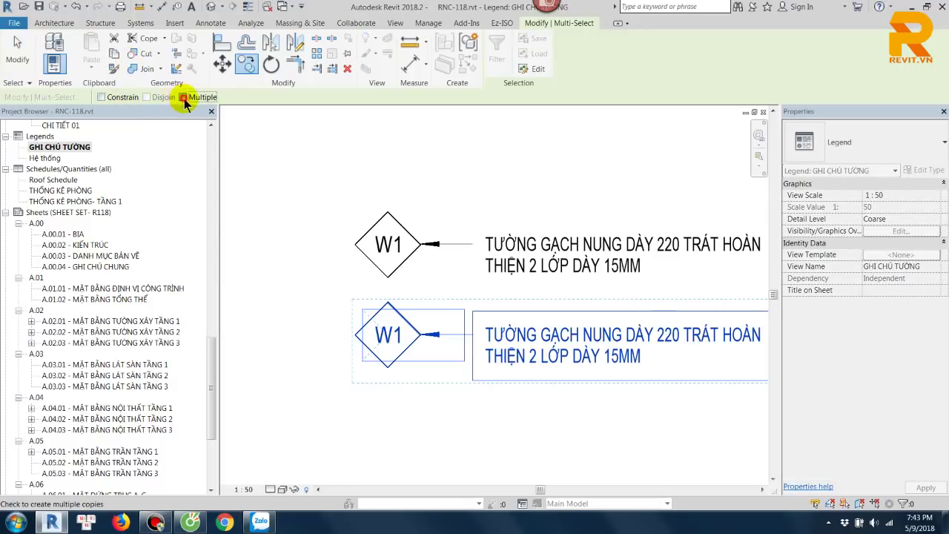
left_click(183, 97)
scroll(363, 239, "down", 1)
left_click(379, 221)
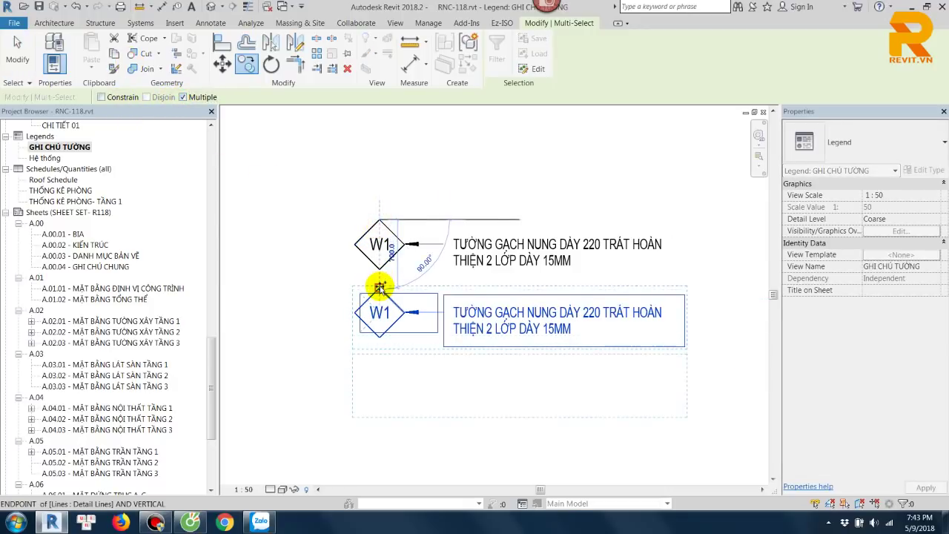
left_click(378, 287)
left_click(379, 356)
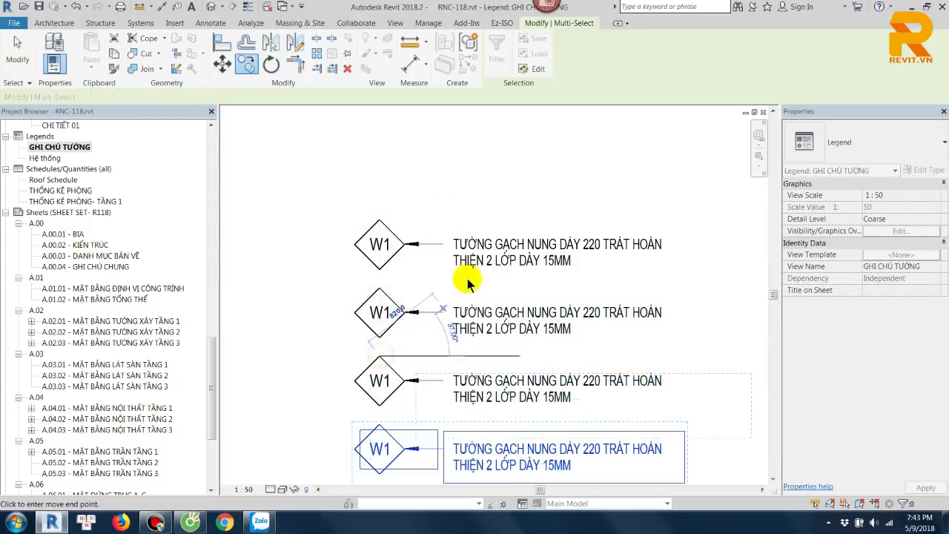
key("Escape")
Step: Nudge the copied rows up and delete the bottom two rows and stray lines
scroll(351, 265, "down", 1)
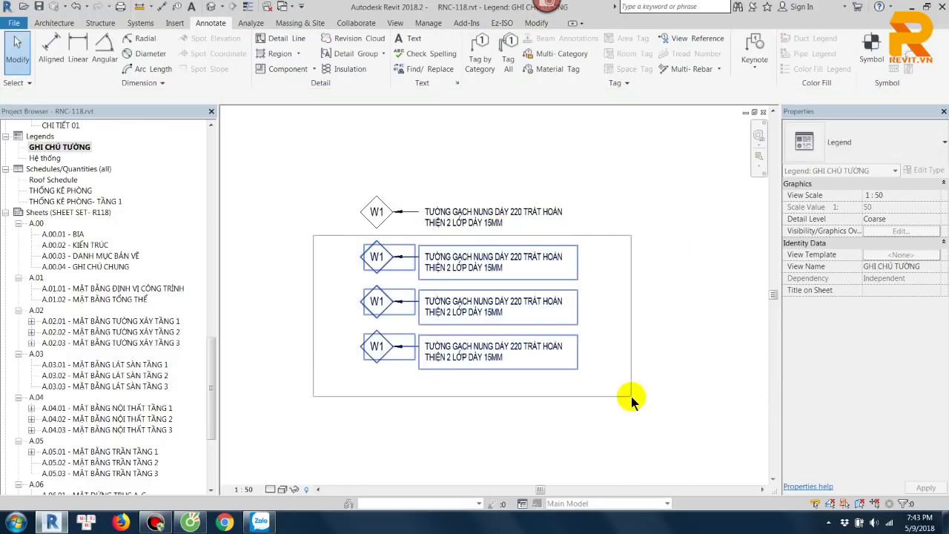
left_click_drag(570, 339, 631, 400)
key("Up")
key("Up")
key("Up")
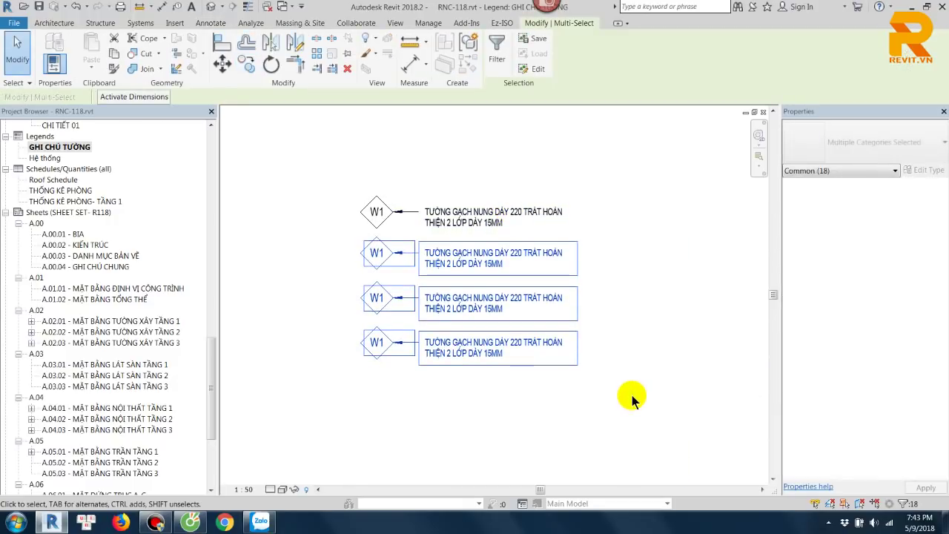
key("Up")
left_click(631, 395)
mouse_move(321, 274)
left_mouse_down()
mouse_move(595, 370)
mouse_move(373, 297)
left_mouse_up()
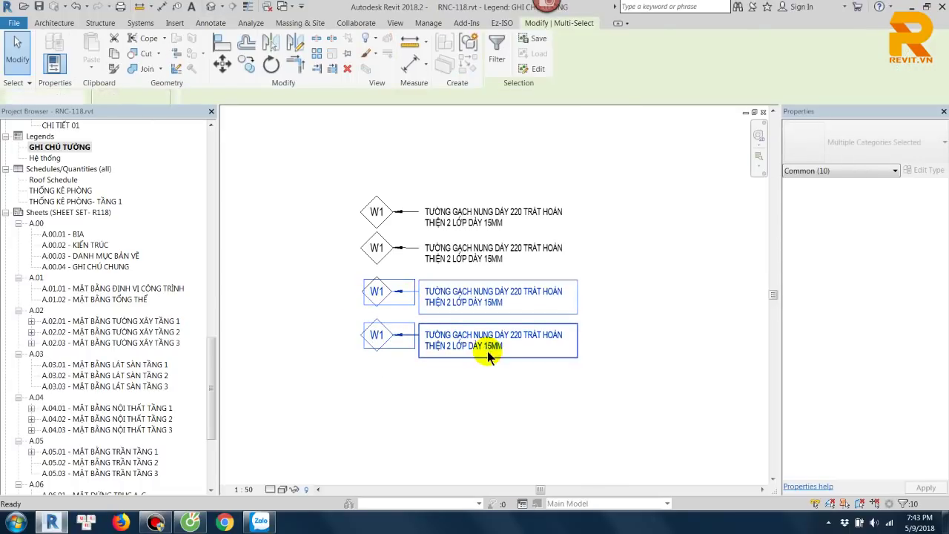
key("Delete")
left_click_drag(445, 323, 342, 267)
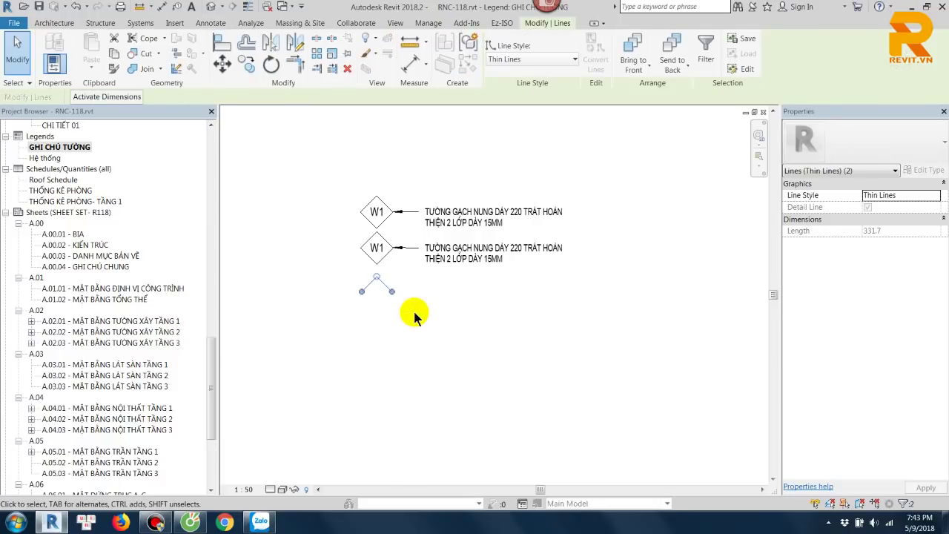
key("Delete")
Step: Copy the lower W1 row one row down to complete four rows
scroll(344, 245, "up", 3)
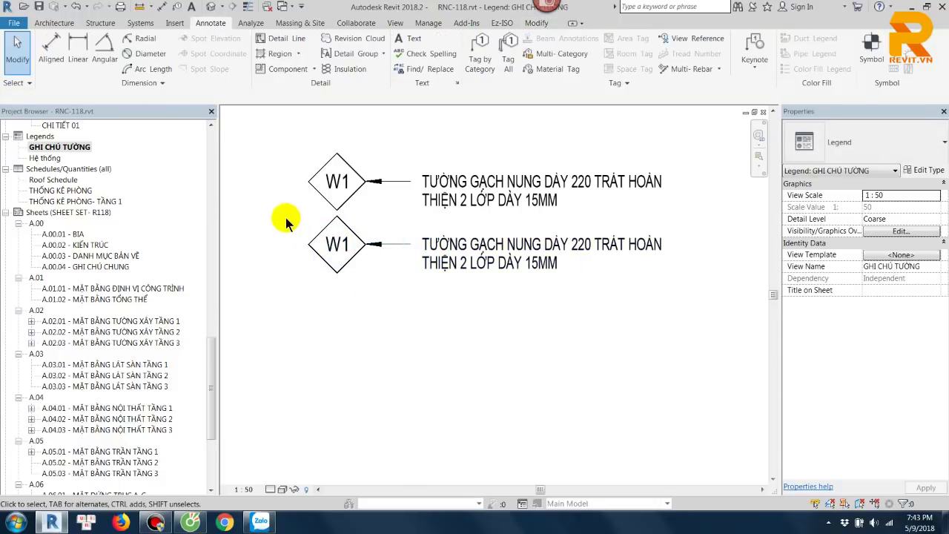
left_click_drag(292, 215, 716, 322)
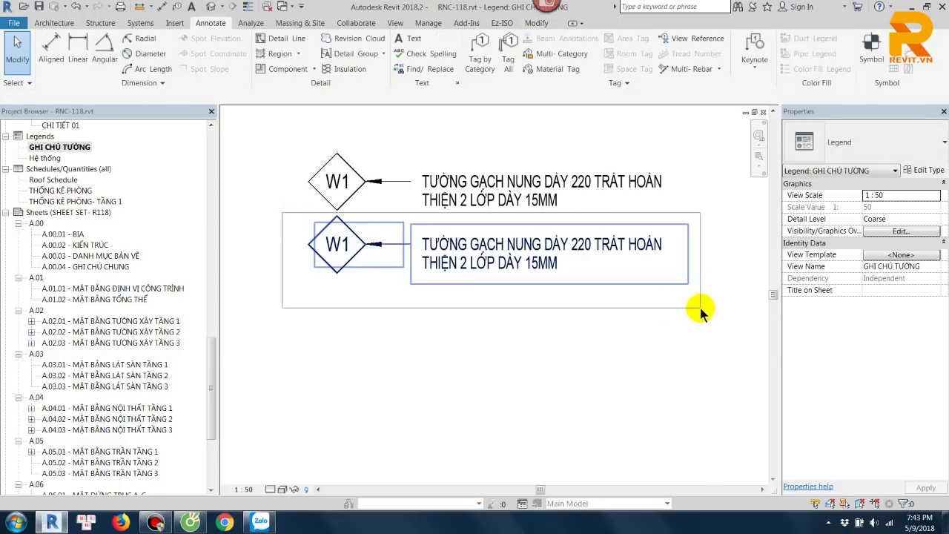
key("c")
key("o")
left_click(337, 220)
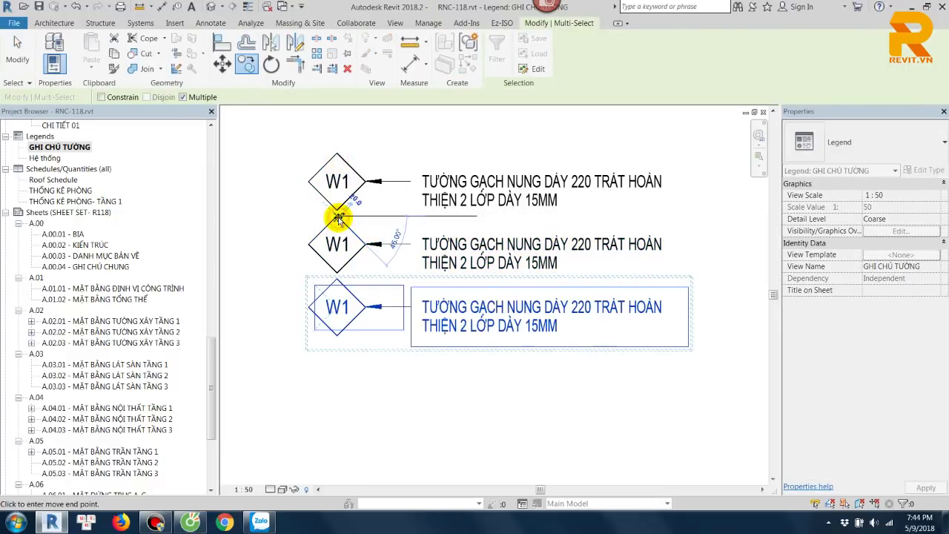
left_click(337, 278)
key("Escape")
key("Escape")
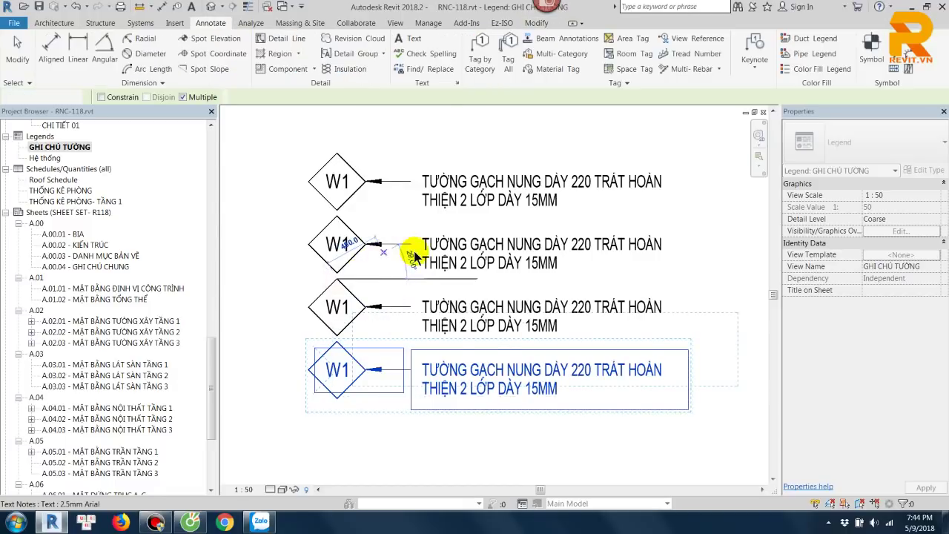
Step: Renumber the first two legend wall tags from W1 to W01 and W02, centring the W02 text
key("z")
key("f")
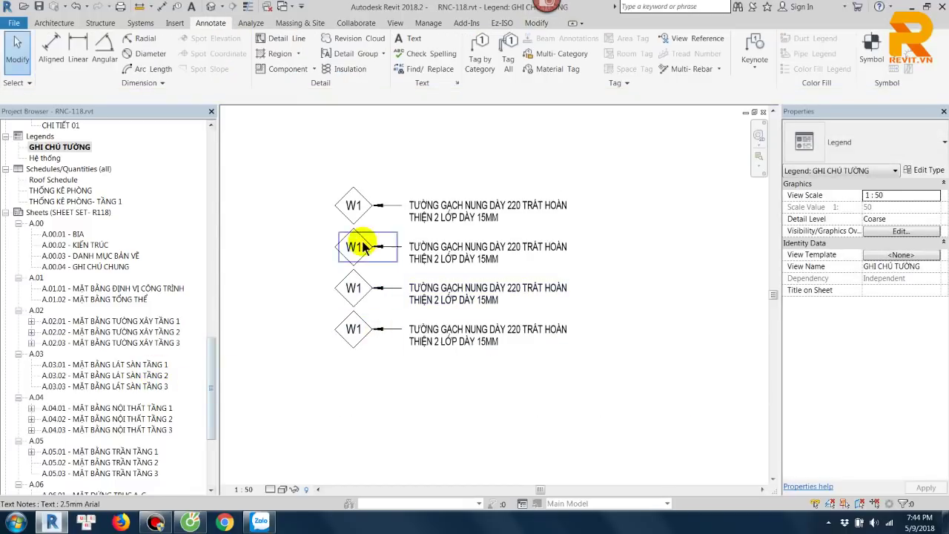
scroll(363, 247, "up", 3)
double_click(346, 182)
type("0")
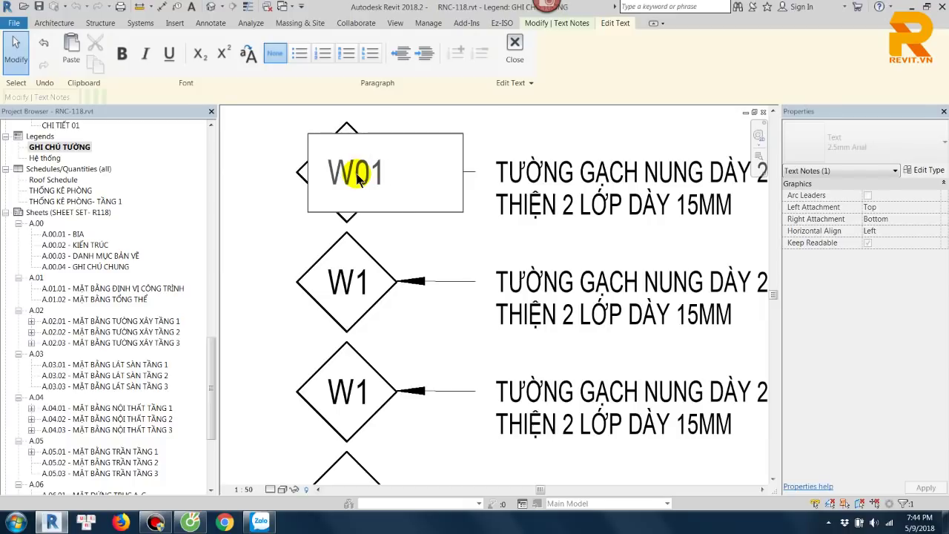
left_click(420, 243)
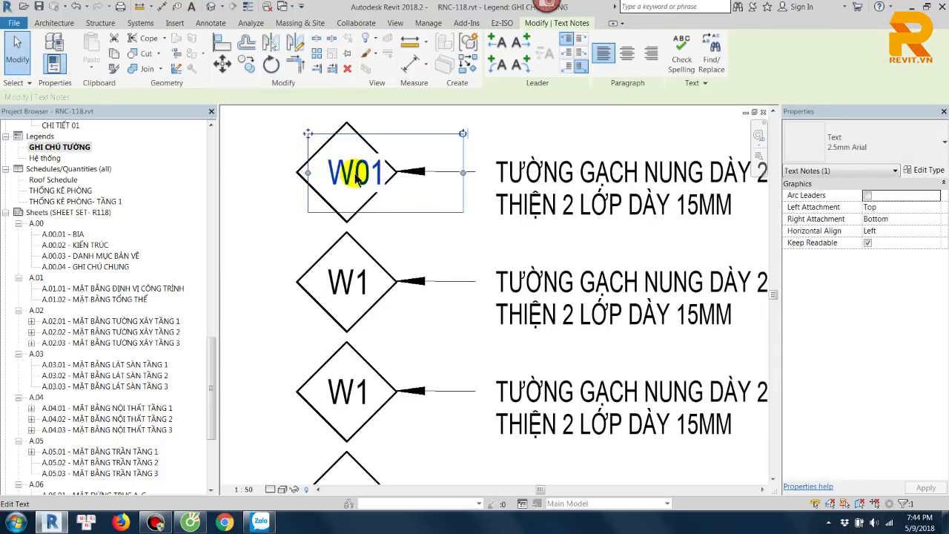
left_click(359, 285)
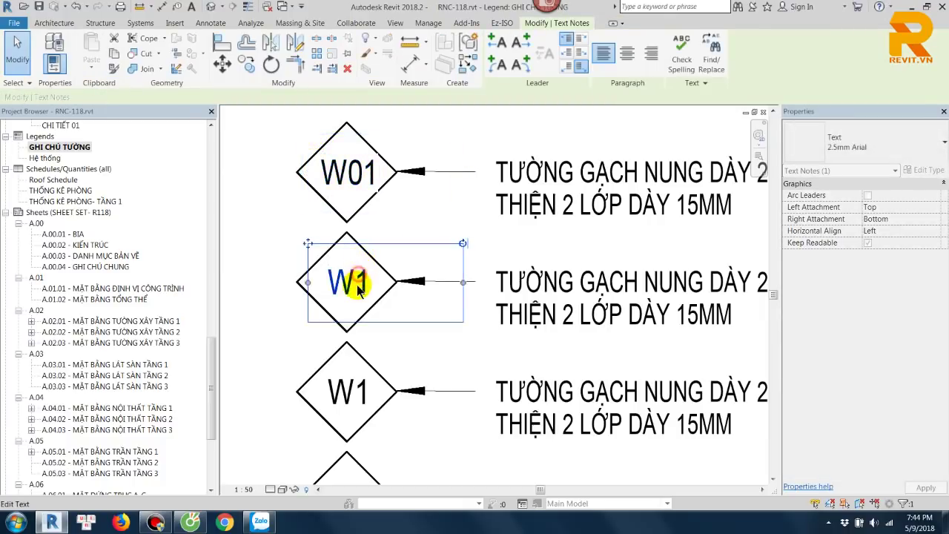
left_click(359, 290)
left_click_drag(355, 285, 373, 285)
type("02")
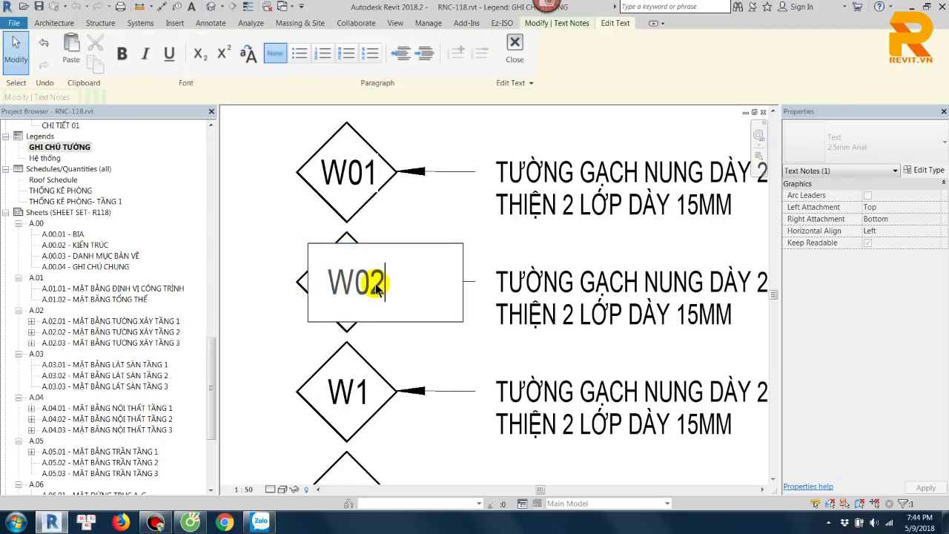
left_click(308, 243)
left_click_drag(309, 244, 299, 242)
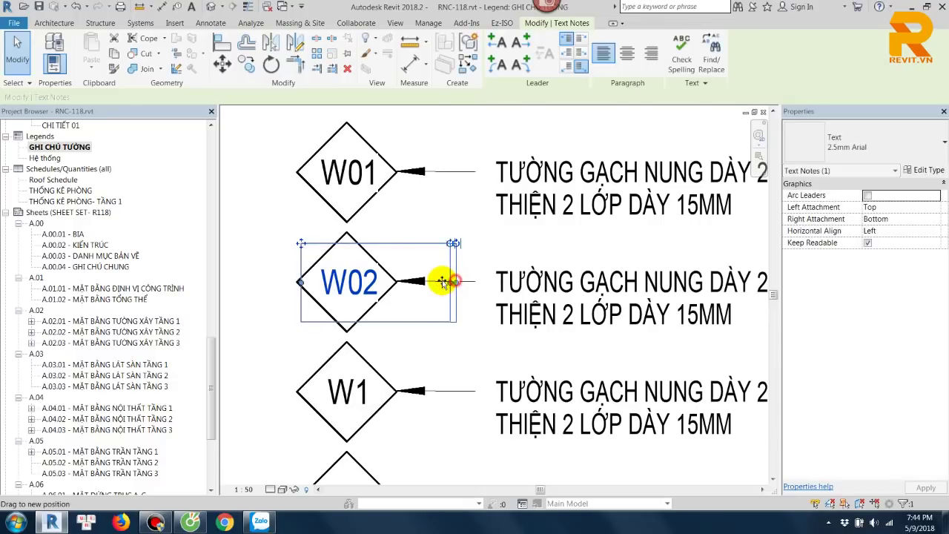
Step: Renumber the third and fourth legend wall tags to W03 and W04, then recentre the legend
left_click(444, 360)
middle_click_drag(388, 378, 380, 289)
left_click(356, 307)
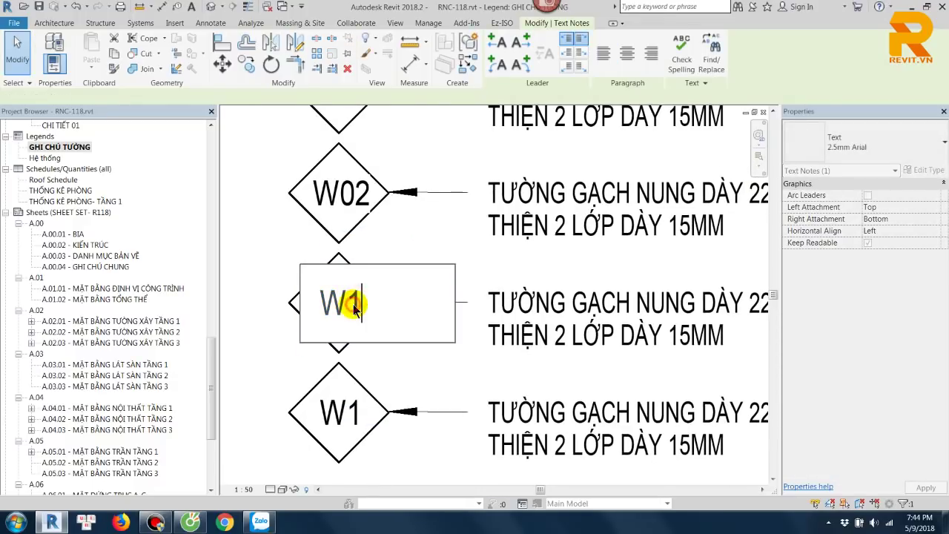
left_click(353, 305)
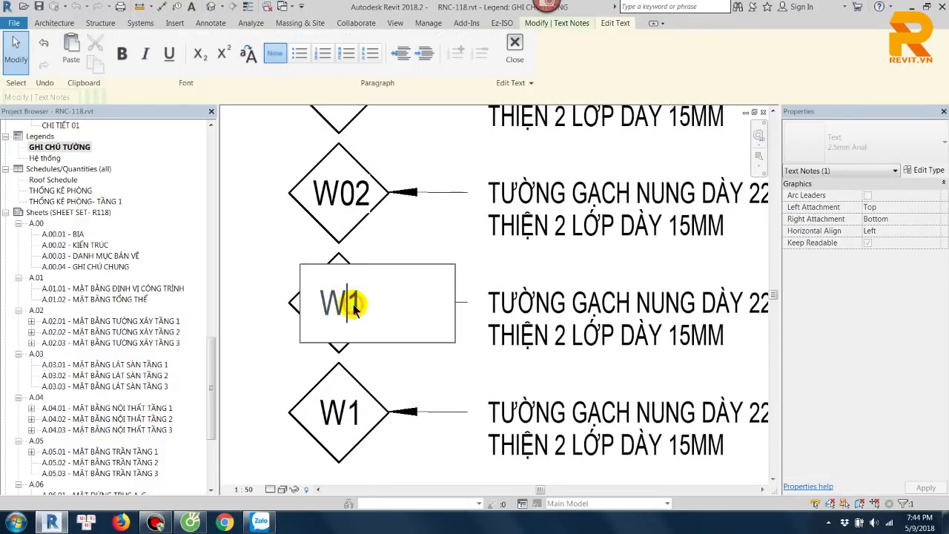
type("03")
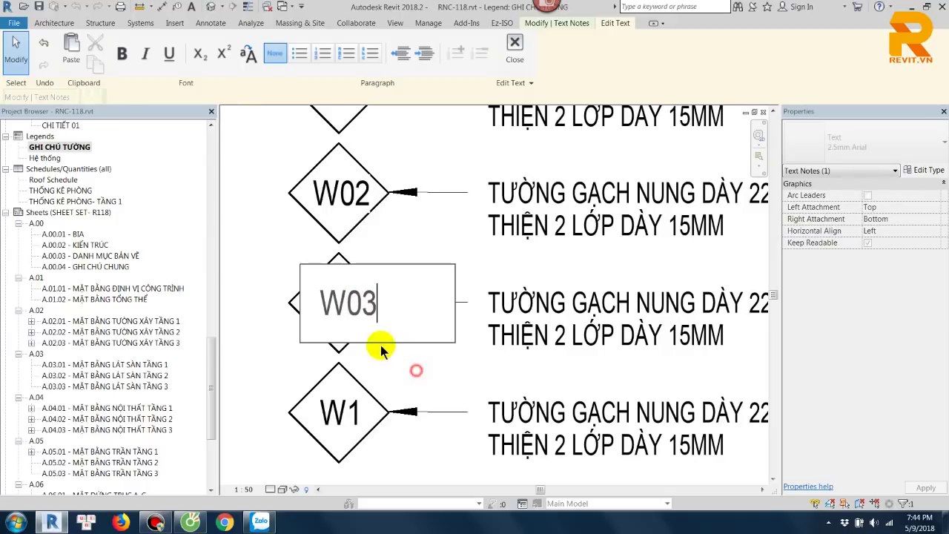
left_click(380, 350)
scroll(412, 300, "down", 2)
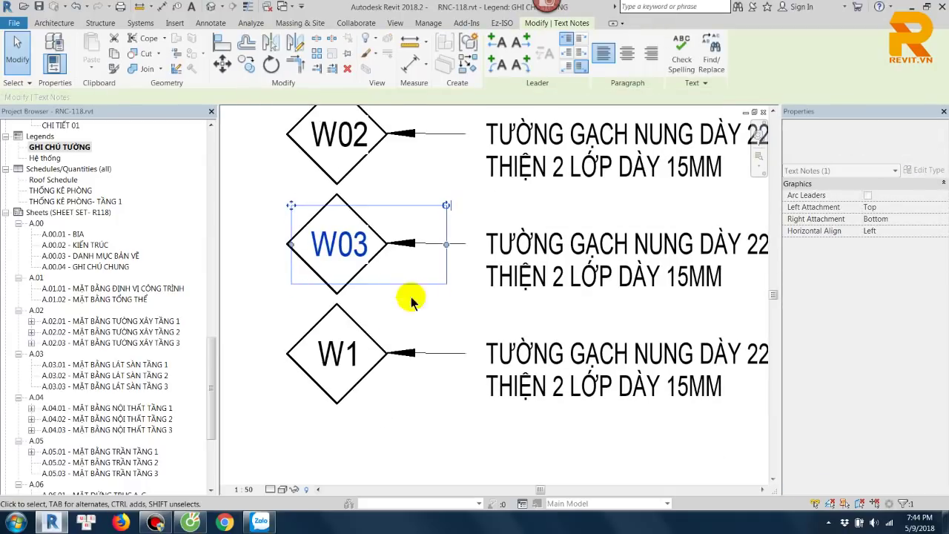
left_click(352, 341)
left_click(353, 345)
left_click_drag(354, 347, 362, 350)
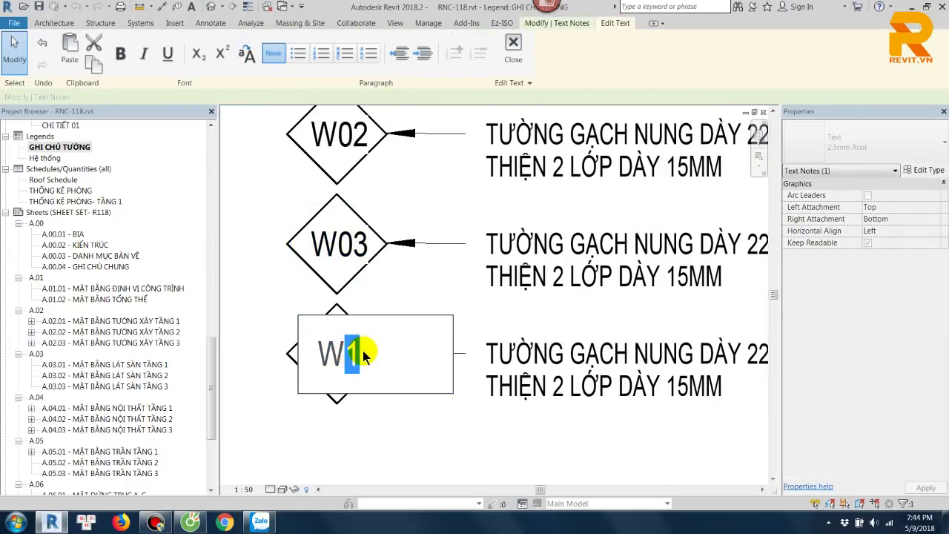
type("04")
left_click(415, 413)
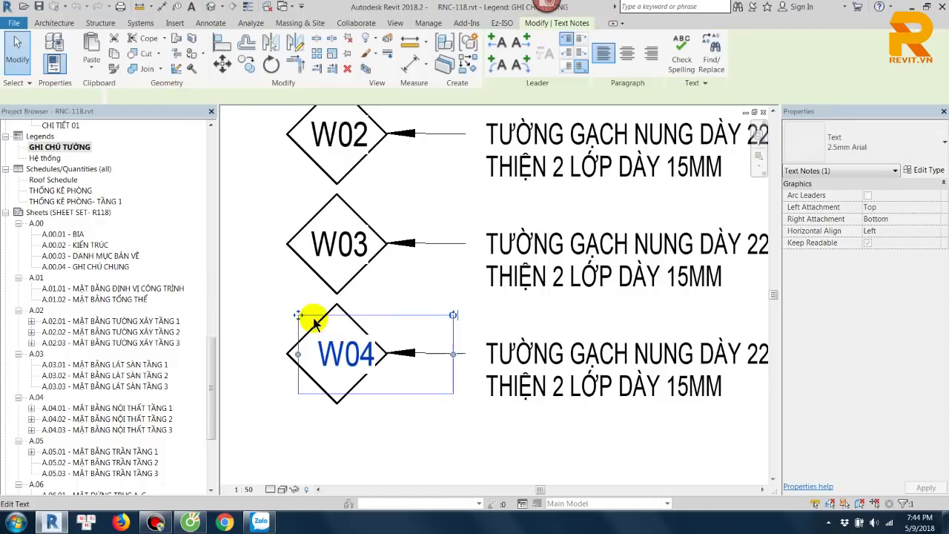
left_click(394, 423)
scroll(423, 409, "down", 2)
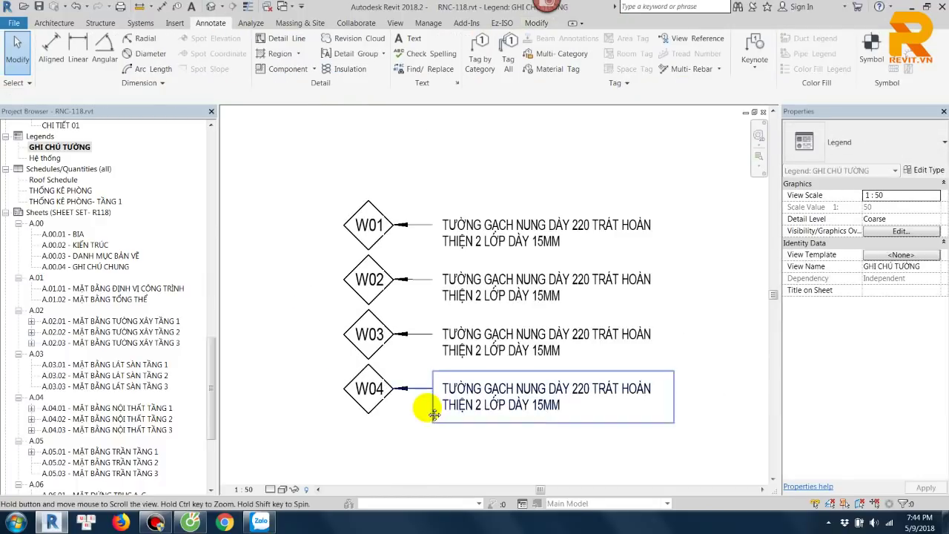
scroll(529, 421, "down", 1)
middle_click_drag(529, 421, 515, 395)
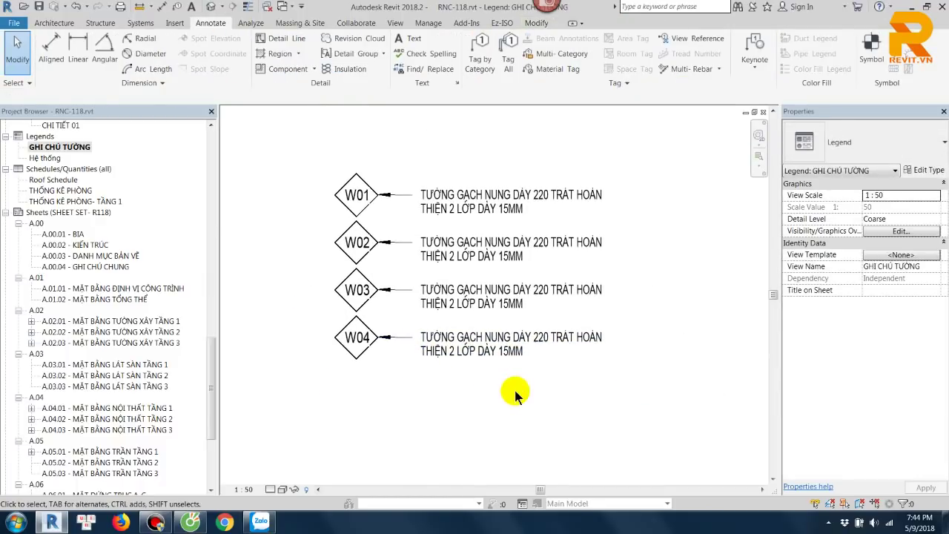
Step: Place the GHI CHÚ TƯỜNG legend on sheet A.02.01 with the No Title viewport type
double_click(173, 323)
left_click(63, 147)
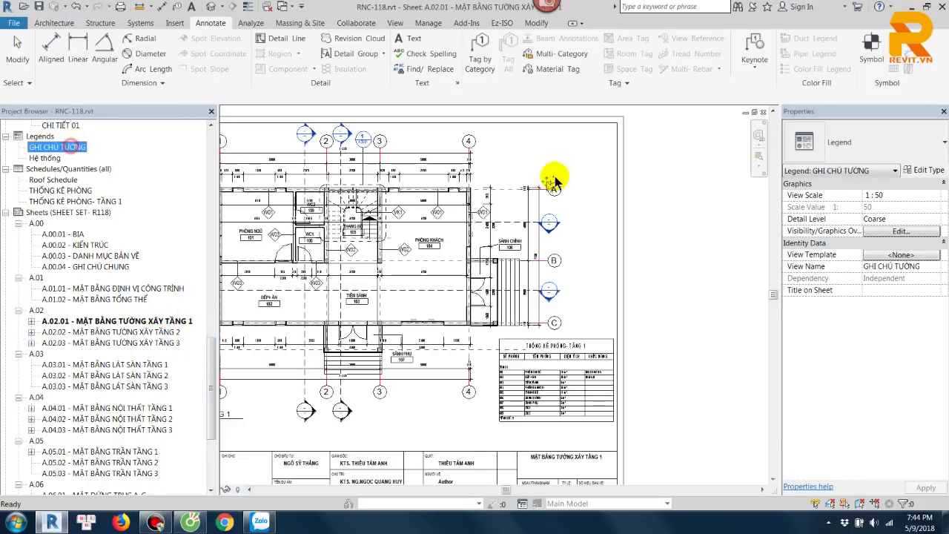
left_click_drag(554, 182, 556, 170)
left_click(552, 162)
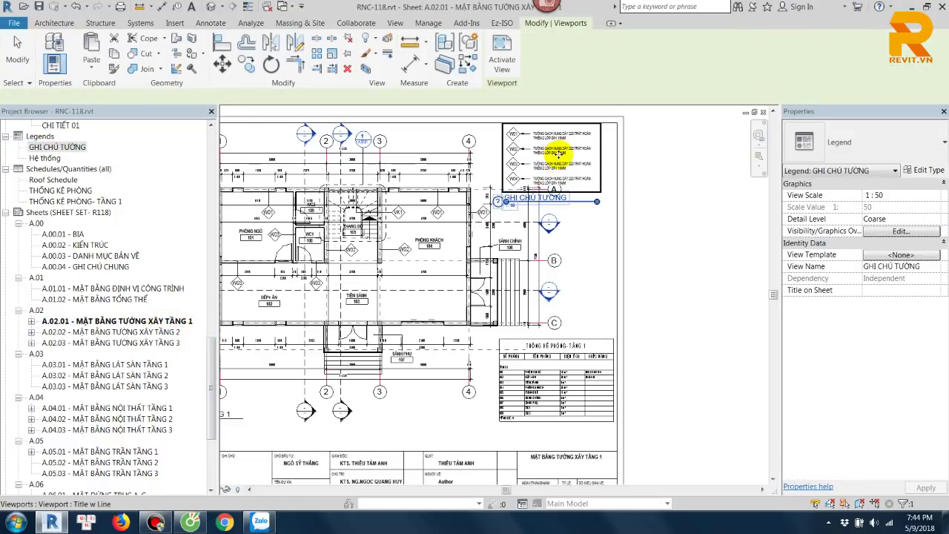
left_click(860, 134)
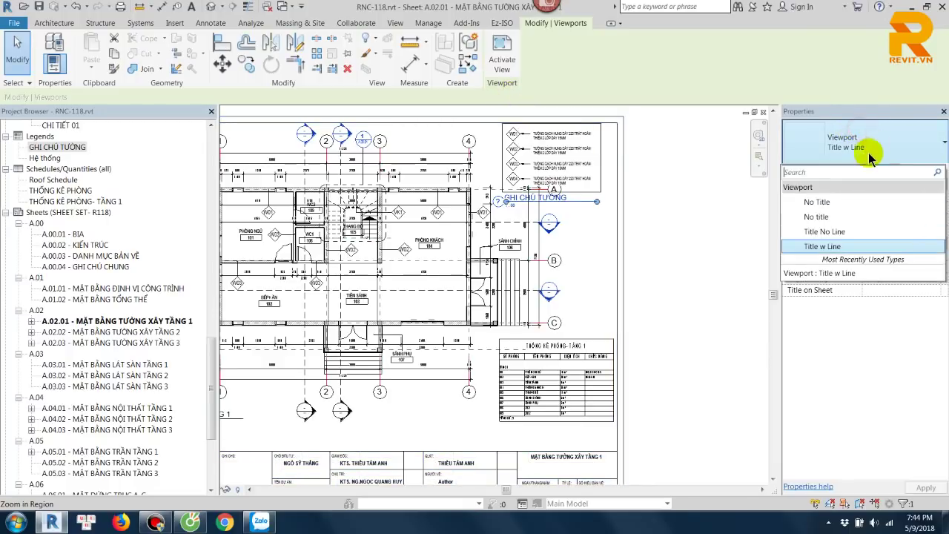
left_click(794, 198)
Step: Move the legend into the sheet border's upper-right corner and fine-tune it with the arrow keys
scroll(585, 141, "up", 3)
middle_click_drag(586, 140, 556, 240)
scroll(556, 239, "up", 1)
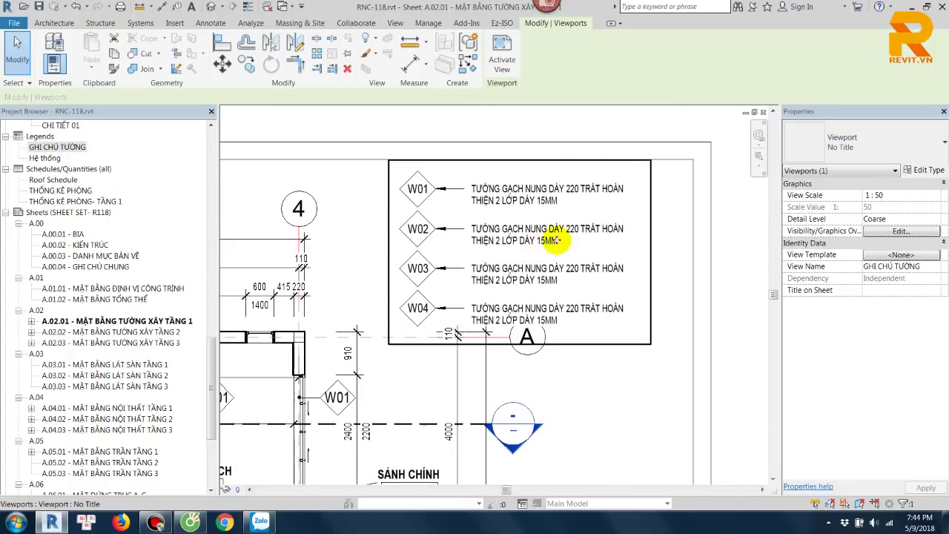
left_click_drag(505, 231, 526, 229)
scroll(527, 239, "down", 1)
left_click(576, 348)
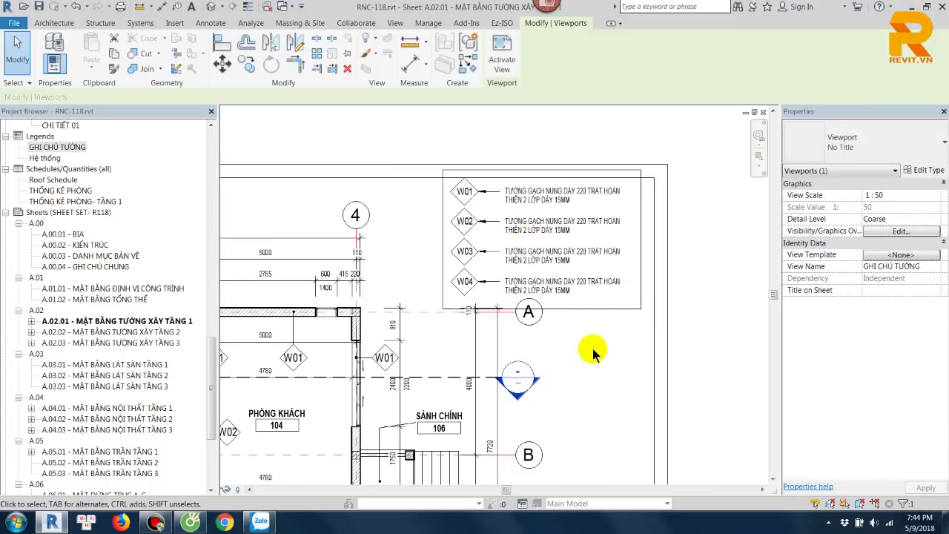
key("Right")
key("Right")
key("Right")
key("Right")
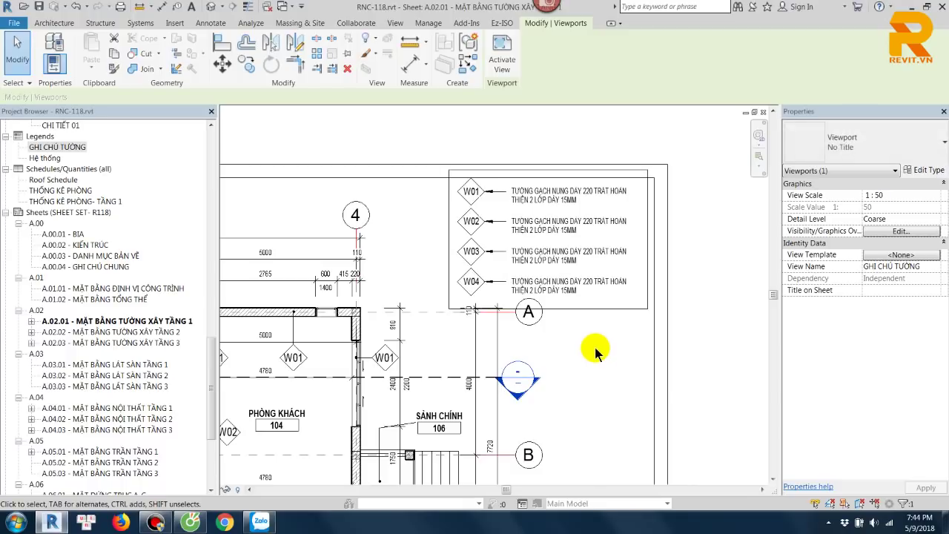
key("Down")
key("Down")
left_click(599, 355)
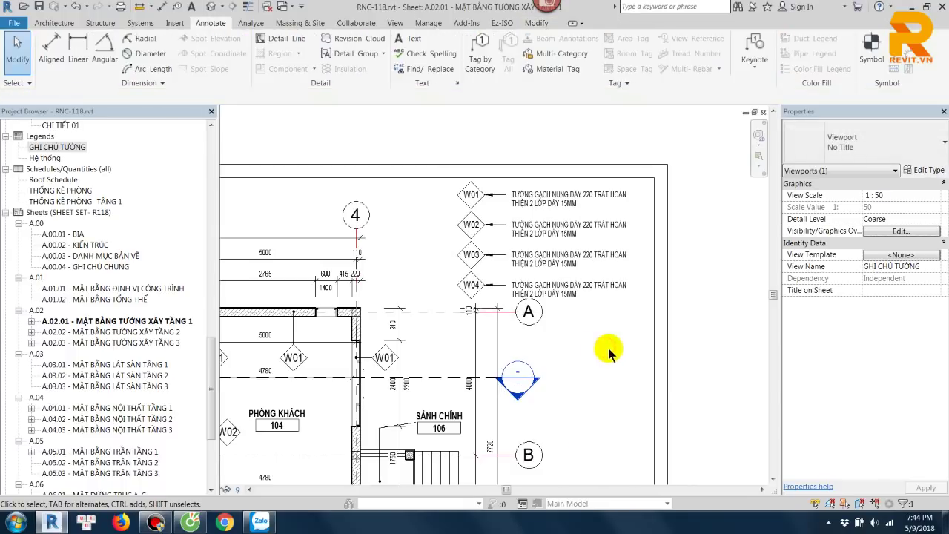
scroll(670, 310, "down", 3)
scroll(670, 308, "down", 2)
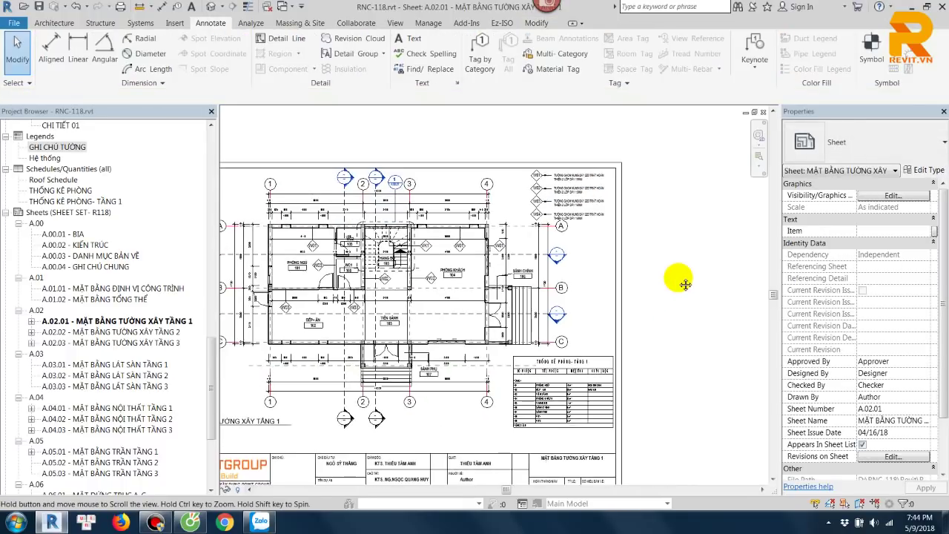
scroll(677, 273, "down", 1)
left_click(604, 208)
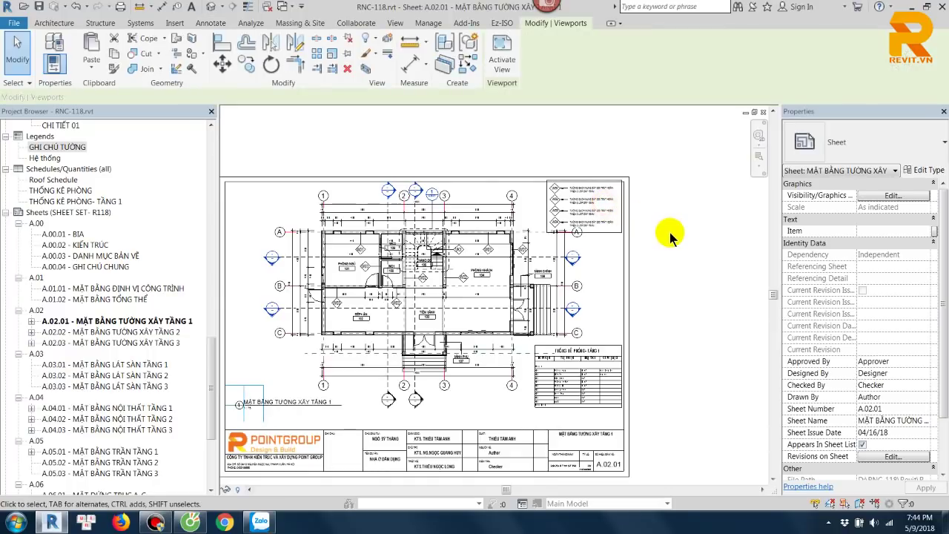
Step: Drop the GHI CHÚ TƯỜNG legend at the upper right of sheet A.02.02 as a No Title viewport
double_click(141, 332)
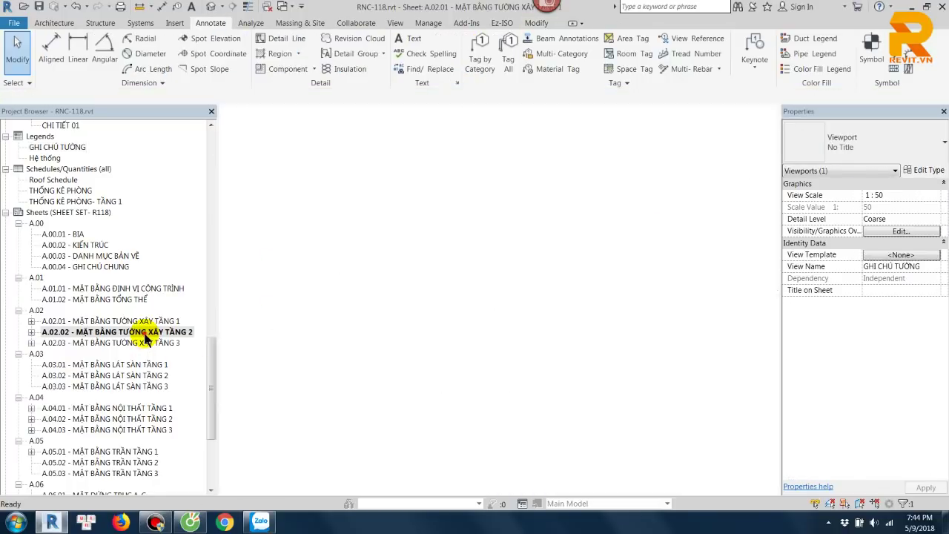
scroll(356, 282, "down", 3)
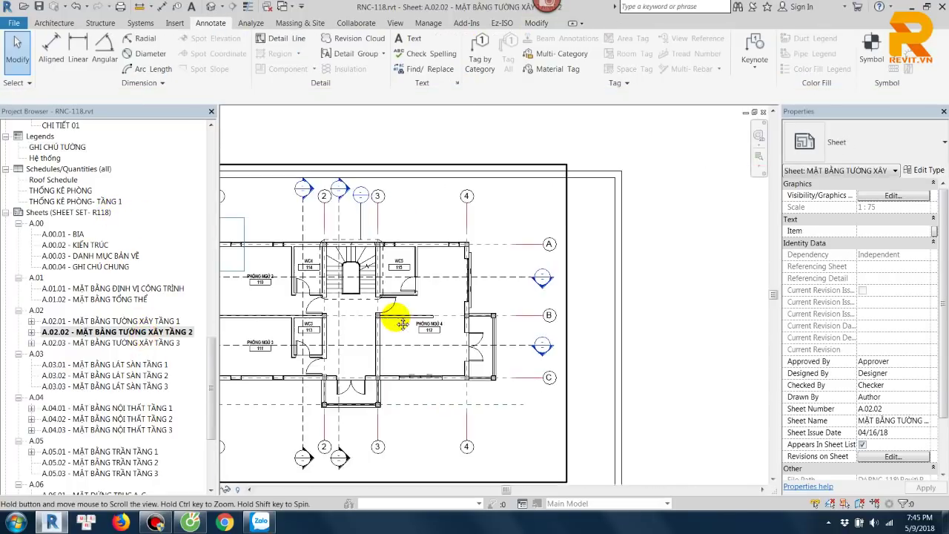
left_click_drag(57, 146, 547, 220)
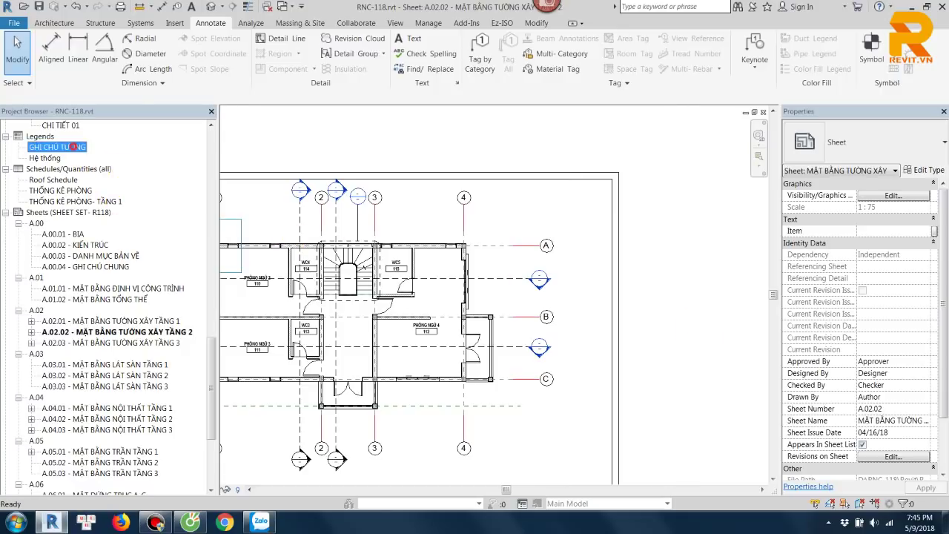
left_click(558, 218)
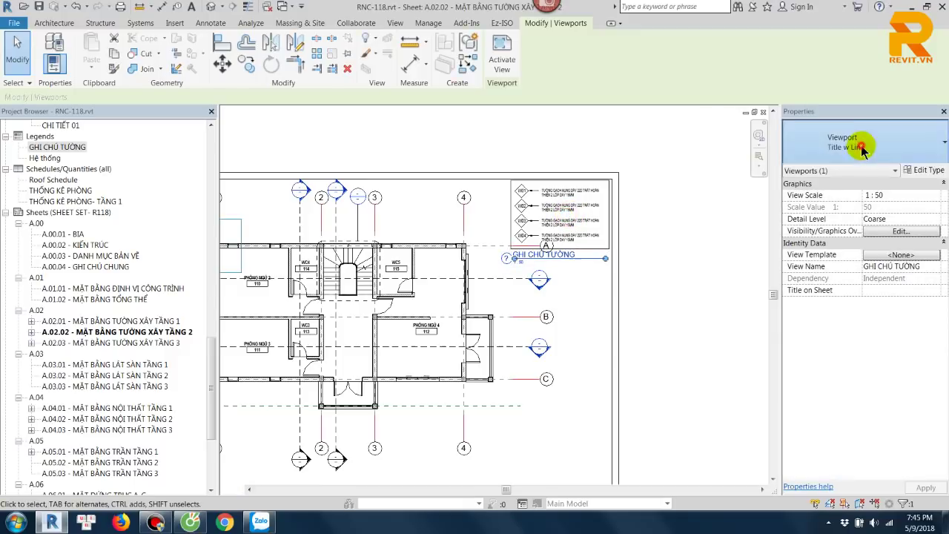
left_click(861, 146)
left_click(852, 201)
Step: Nudge the legend up twice so it sits above grid A
scroll(585, 220, "up", 3)
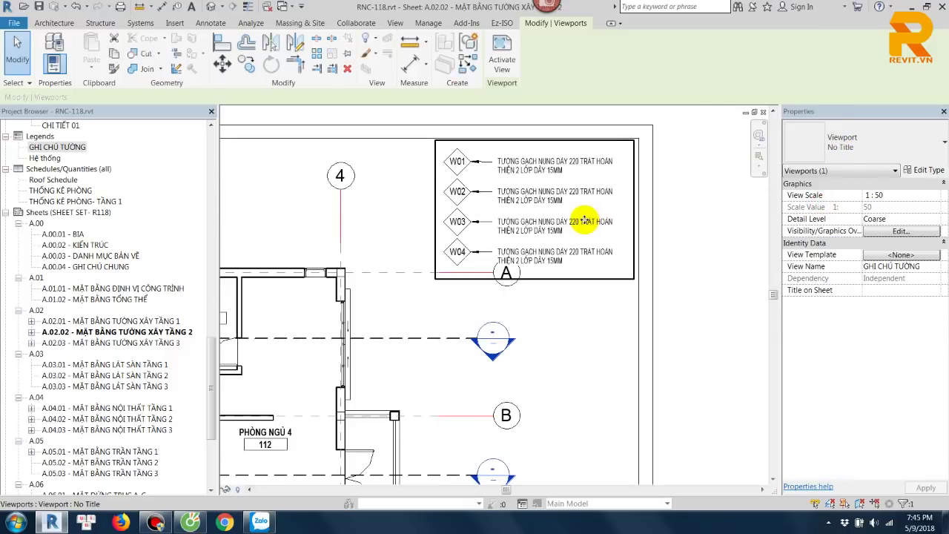
key("Up")
key("Up")
key("Up")
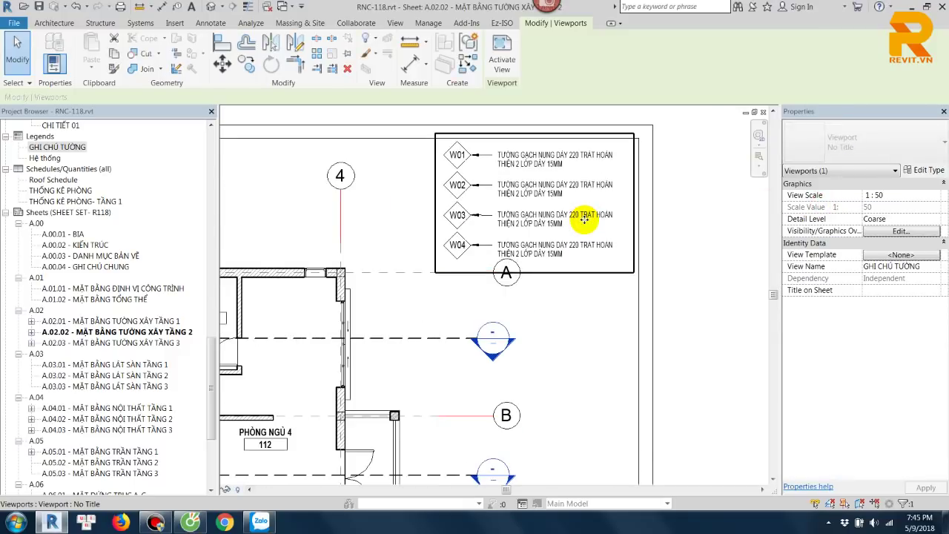
key("Up")
key("Up")
left_click(701, 270)
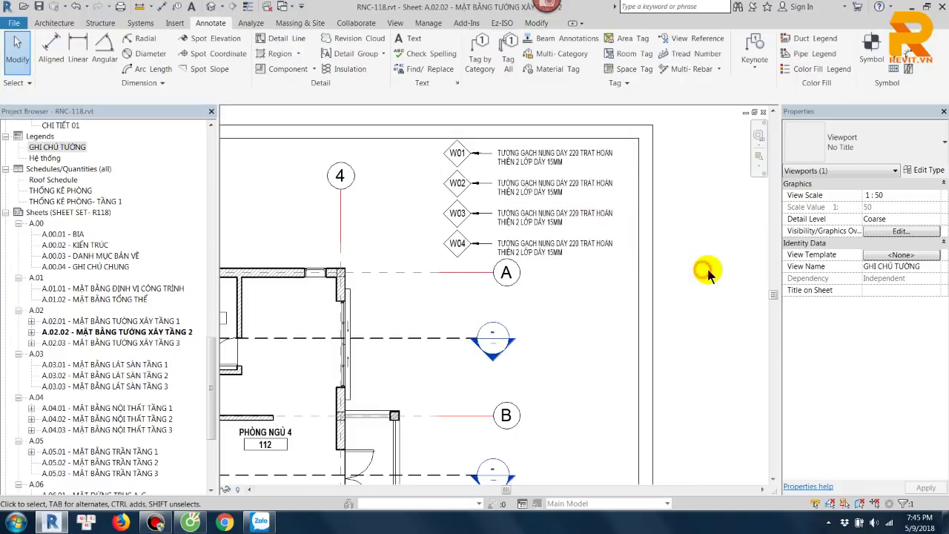
scroll(689, 272, "down", 3)
scroll(688, 272, "down", 2)
scroll(614, 164, "up", 2)
scroll(615, 233, "up", 2)
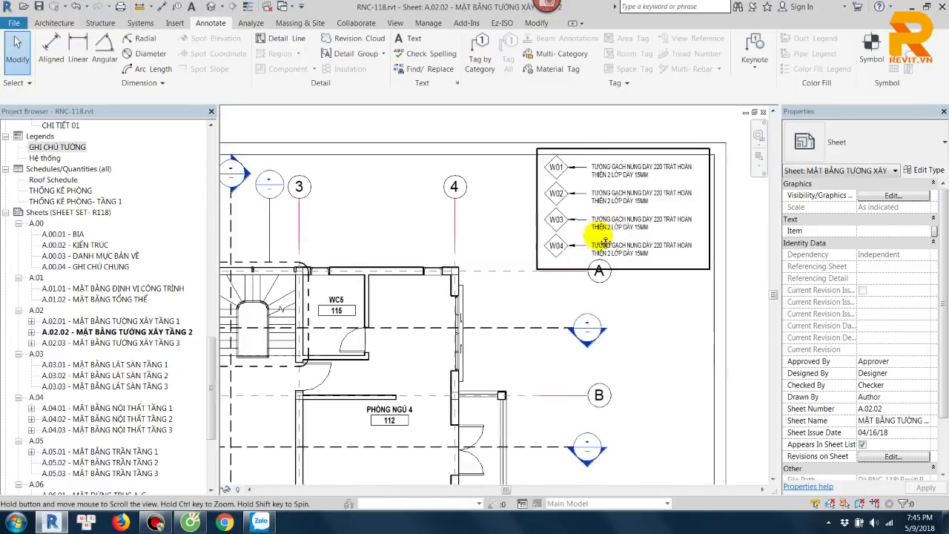
Step: Return to sheet A.02.01 and look over the placed wall legend
left_click(147, 322)
double_click(148, 327)
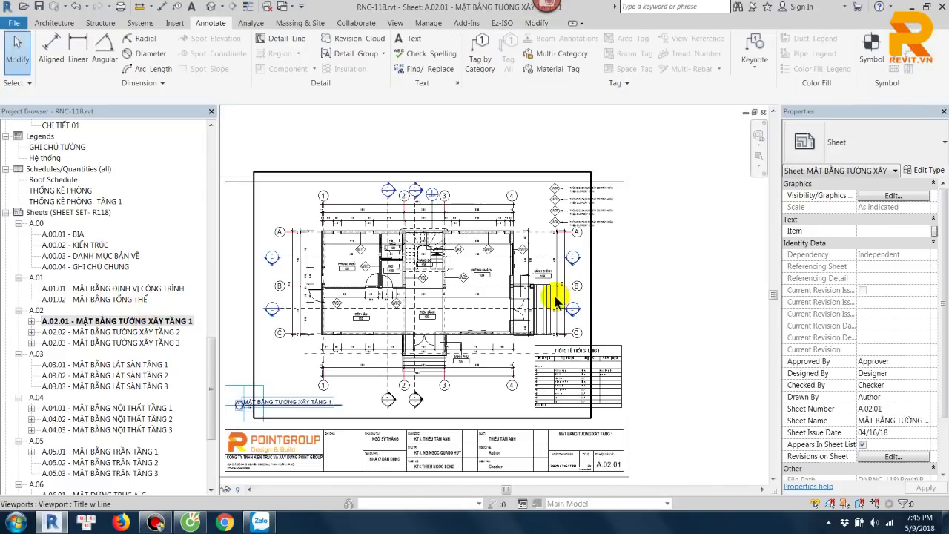
scroll(553, 239, "up", 2)
scroll(508, 243, "up", 2)
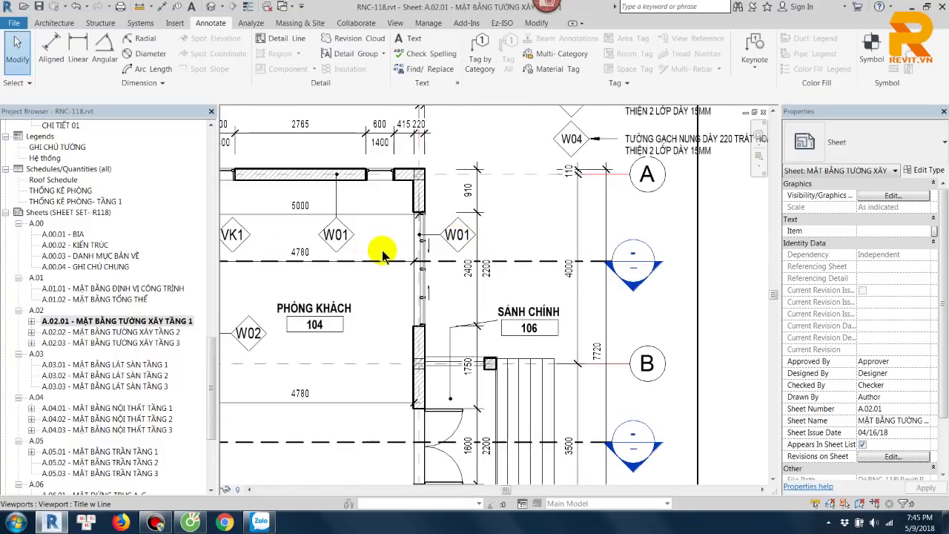
scroll(401, 252, "down", 2)
middle_click_drag(423, 250, 423, 253)
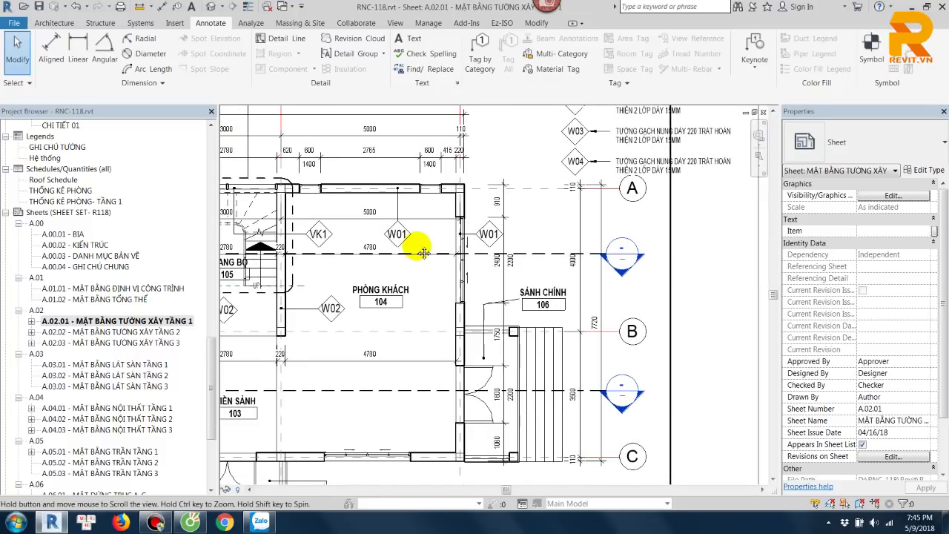
scroll(437, 248, "down", 2)
scroll(509, 223, "up", 1)
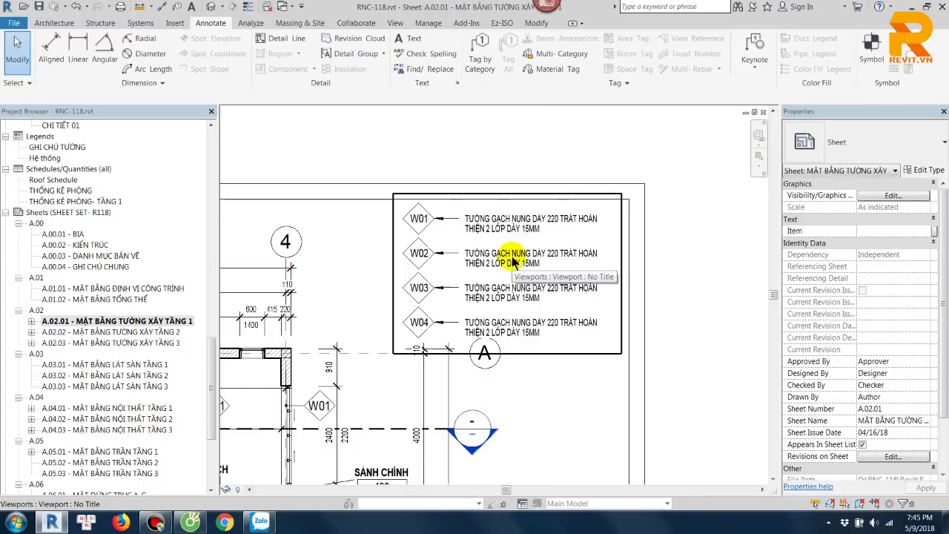
scroll(512, 260, "down", 2)
scroll(512, 195, "down", 2)
scroll(543, 352, "down", 1)
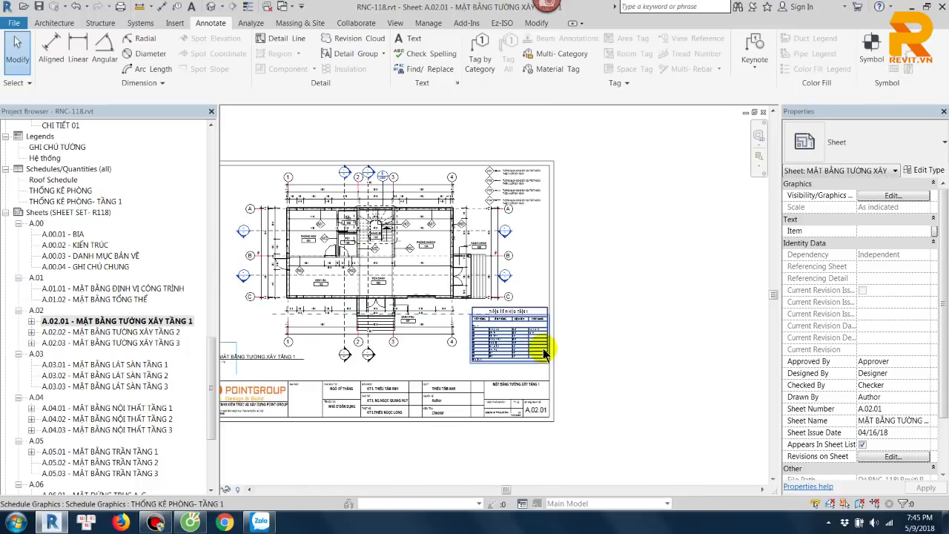
scroll(543, 352, "up", 3)
Step: Check the room schedule, then activate the TẦNG 1- MBTX floor plan viewport for editing
left_click(558, 332)
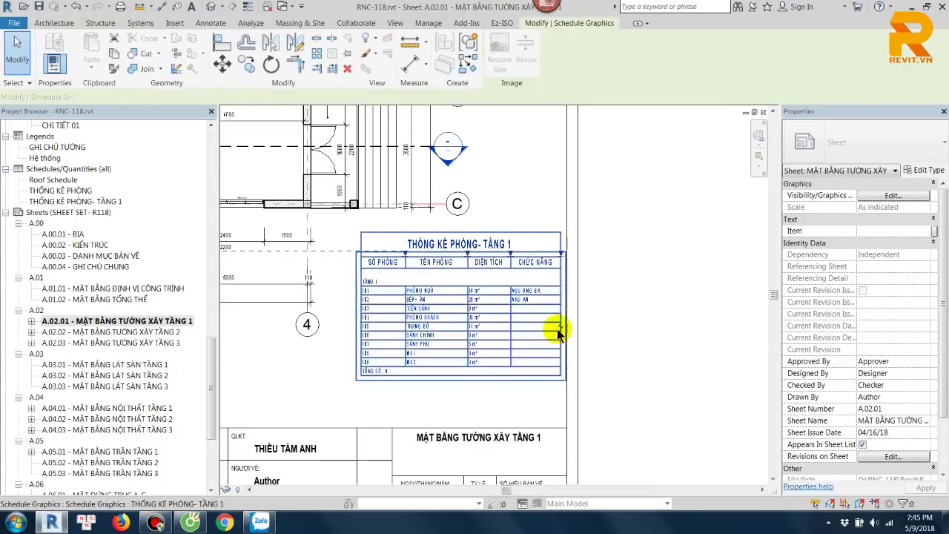
left_click(631, 321)
scroll(631, 319, "down", 2)
scroll(631, 304, "down", 1)
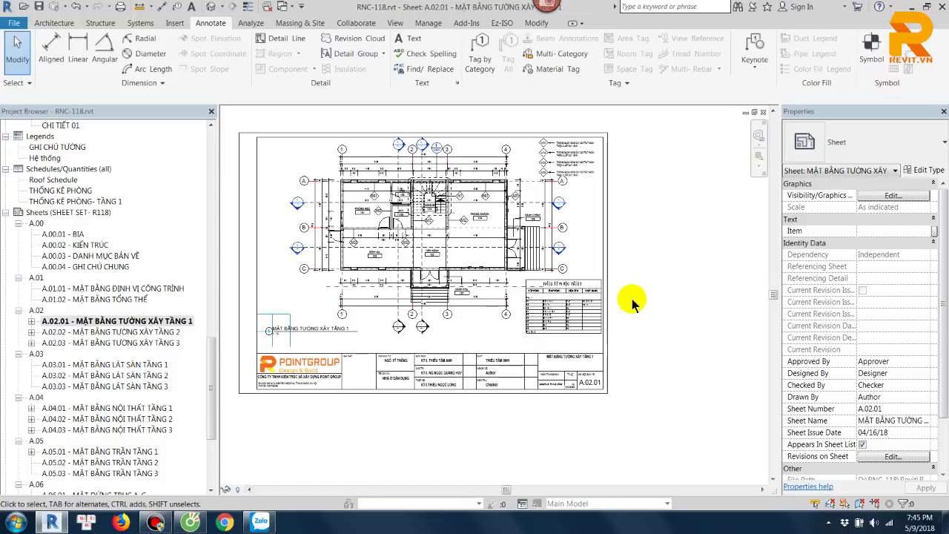
scroll(478, 207, "up", 5)
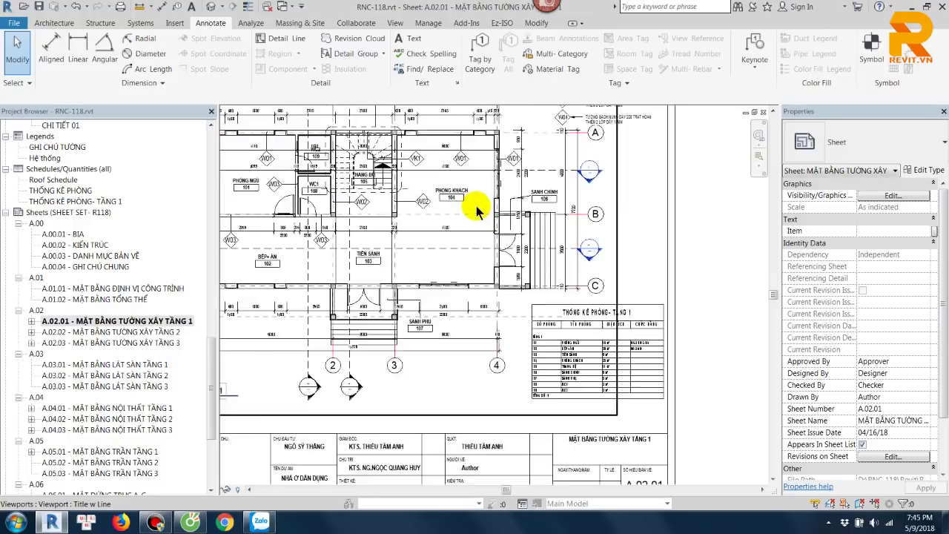
scroll(479, 208, "up", 4)
double_click(483, 213)
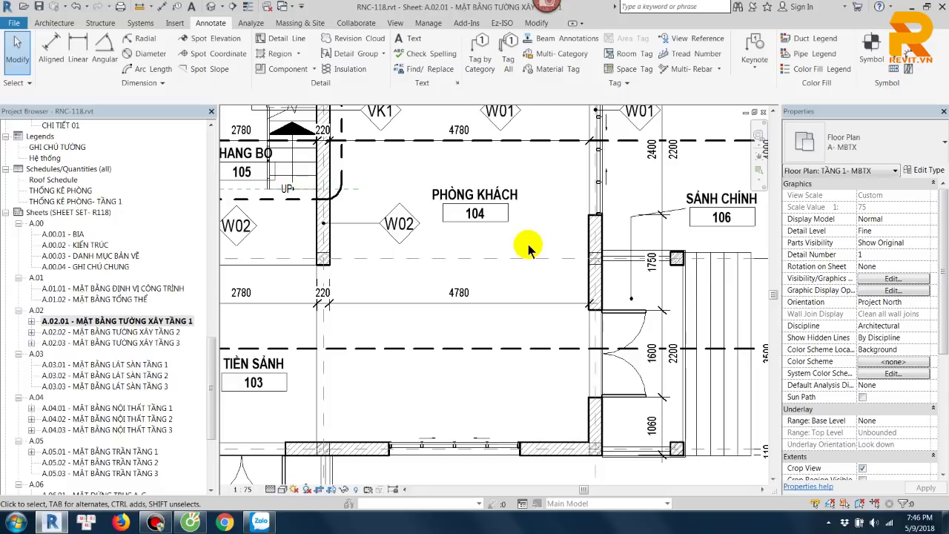
Step: Reposition the SẢNH CHÍNH 106 room tag nearer the entrance, keeping its leader, then deselect it
scroll(703, 210, "up", 2)
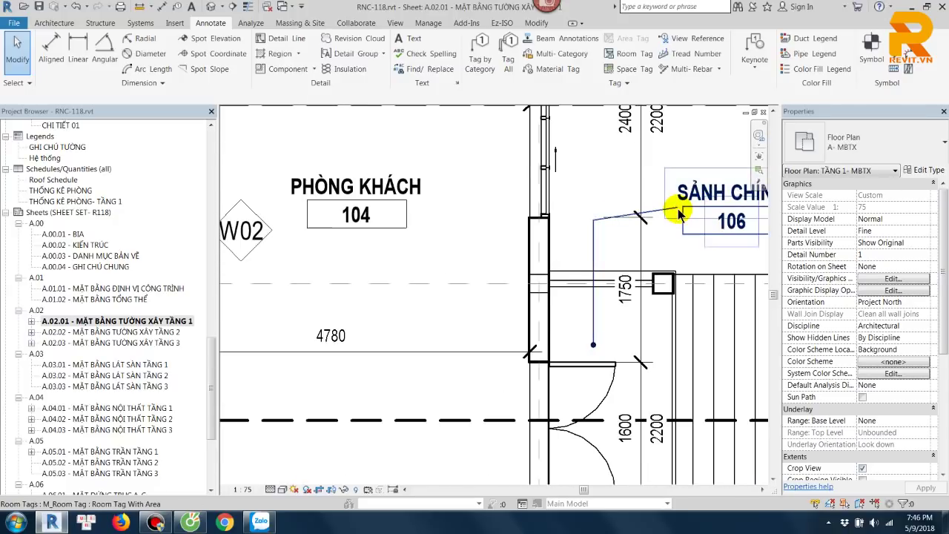
left_click(594, 221)
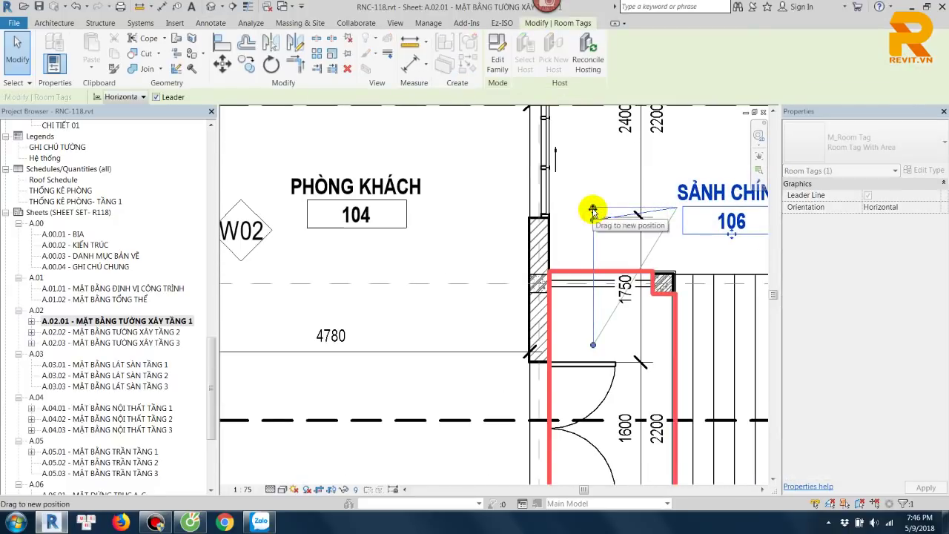
scroll(597, 222, "down", 1)
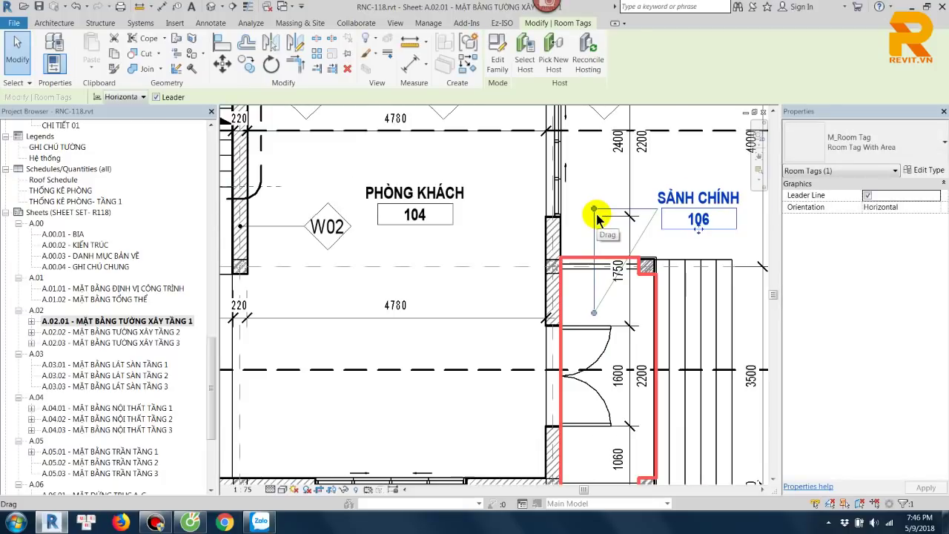
scroll(597, 218, "down", 2)
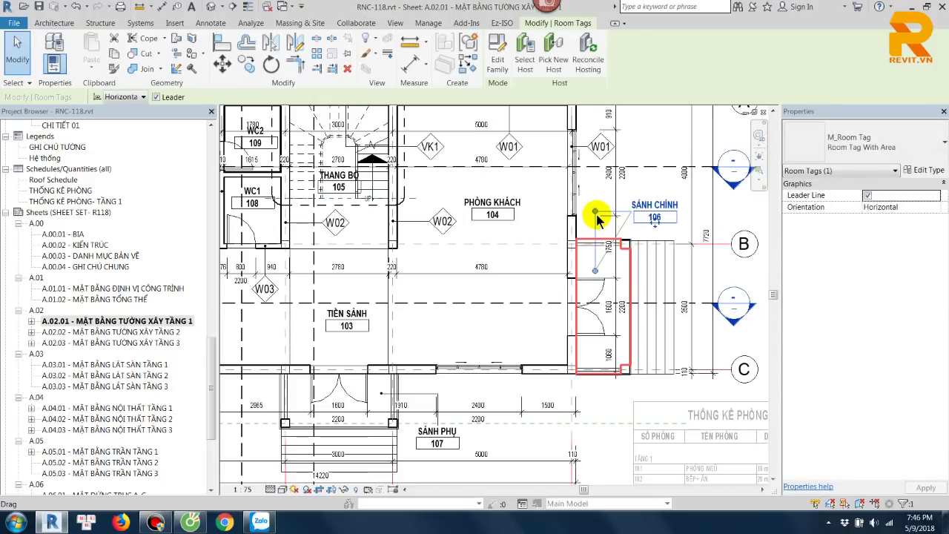
key("Escape")
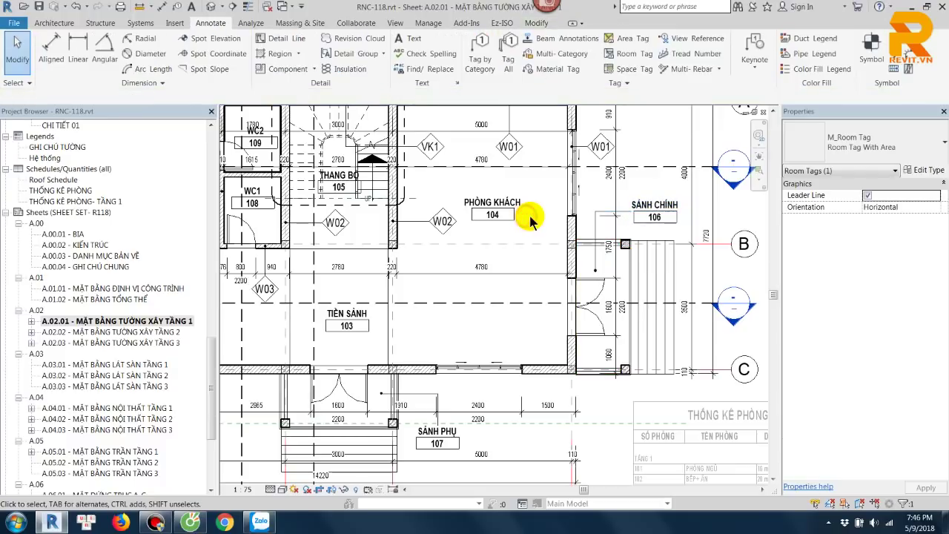
scroll(530, 230, "up", 1)
scroll(536, 241, "up", 1)
Step: Place a spot elevation reading 0 just below the PHÒNG KHÁCH 104 room tag
scroll(540, 245, "down", 1)
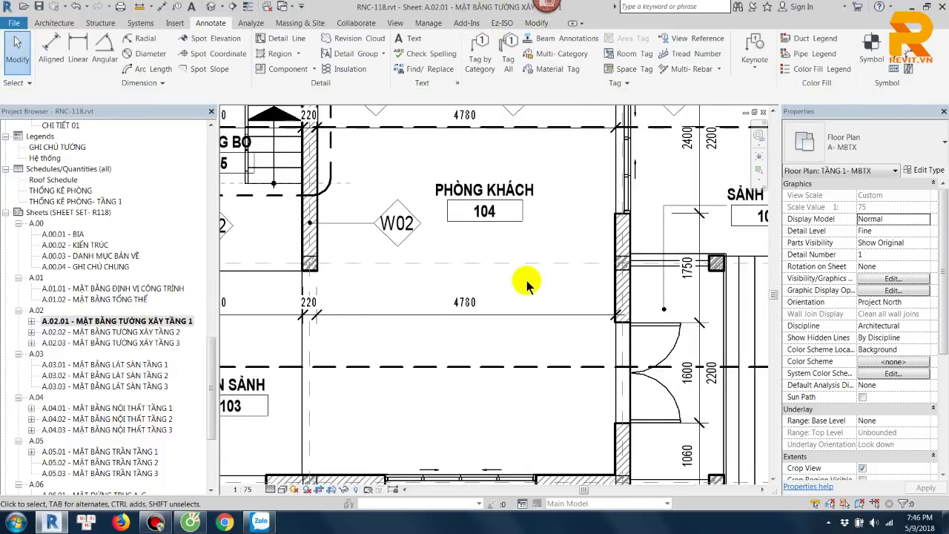
scroll(416, 171, "up", 2)
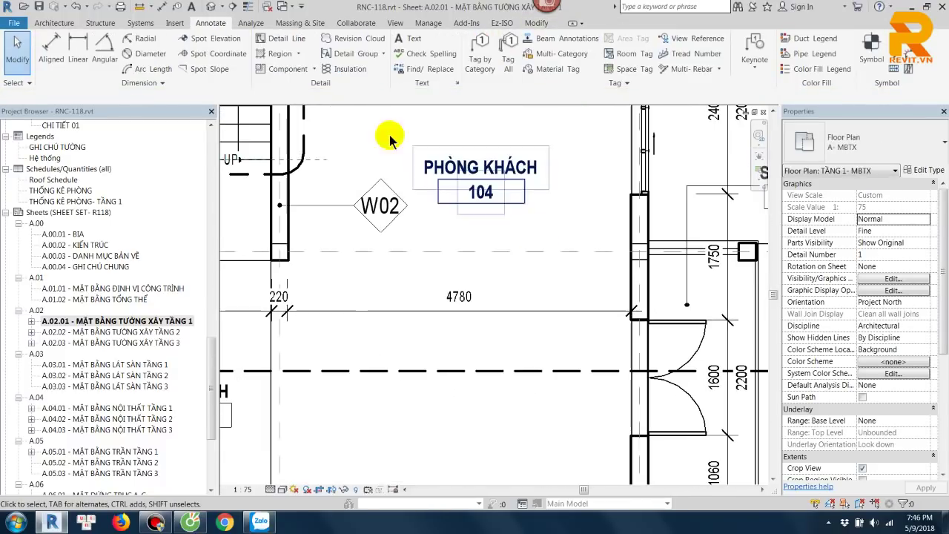
left_click(218, 38)
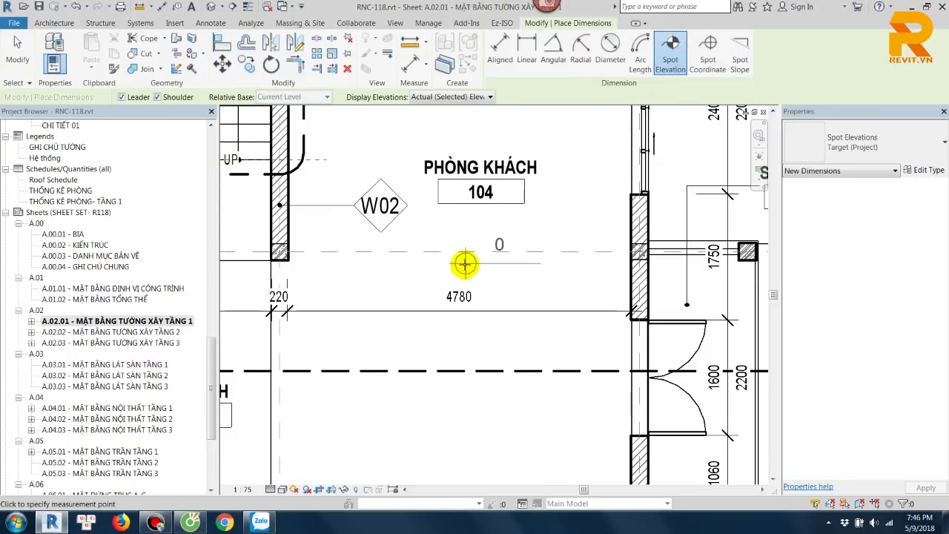
scroll(463, 263, "up", 2)
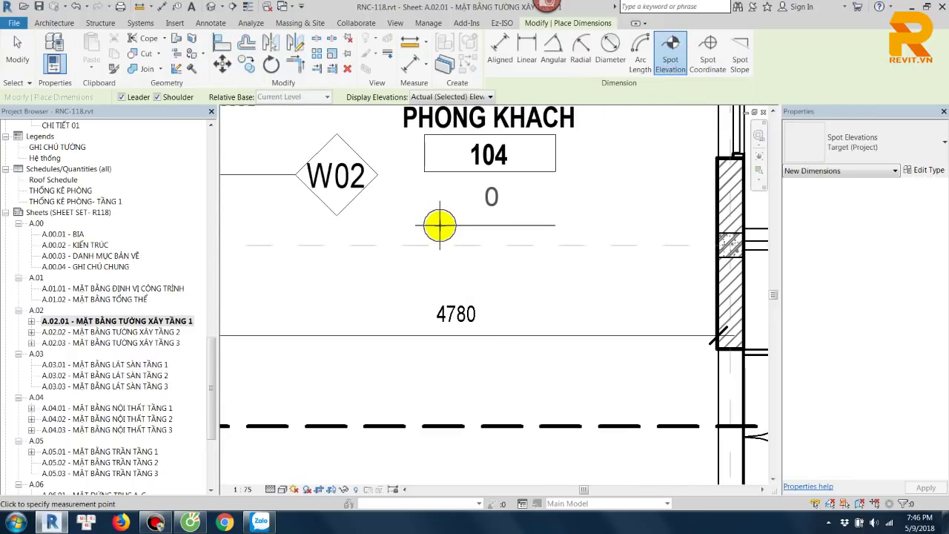
left_click(439, 226)
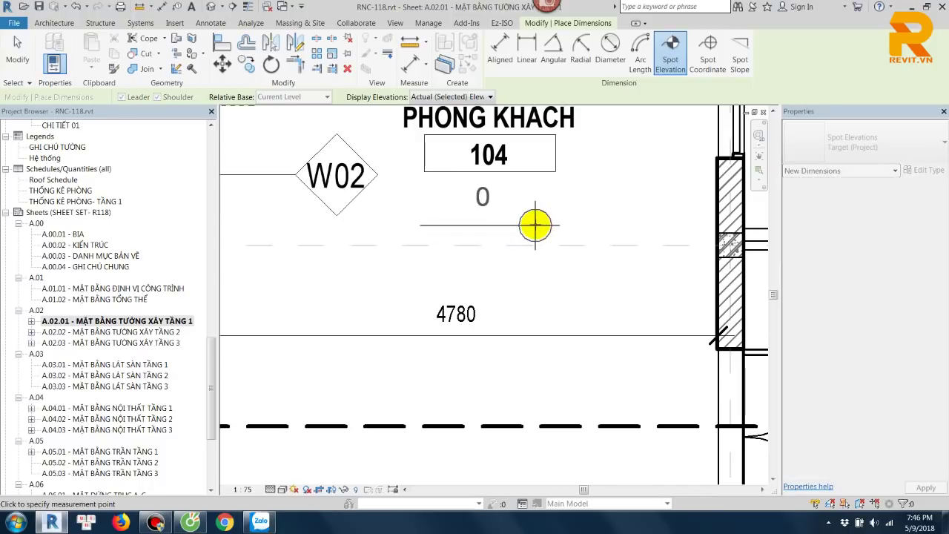
left_click(445, 222)
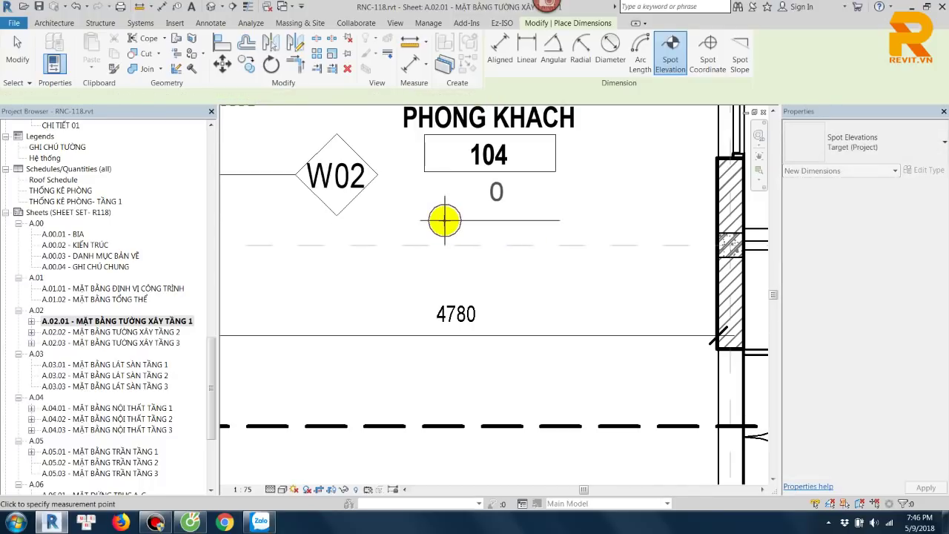
left_click(442, 222)
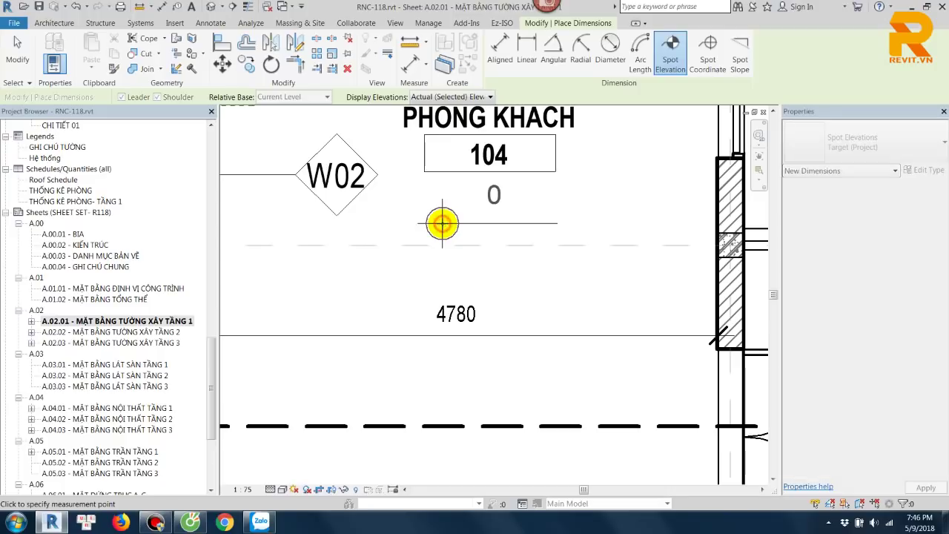
left_click(443, 222)
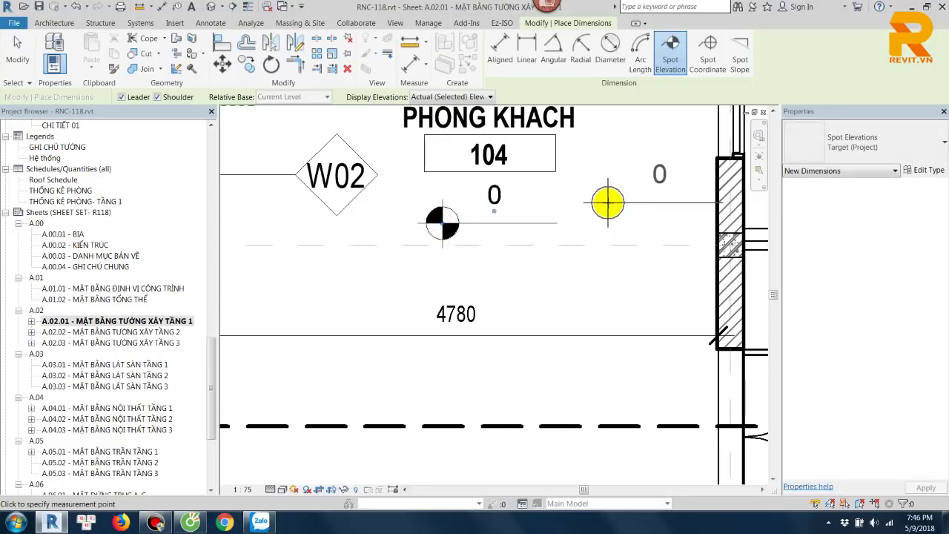
key("Escape")
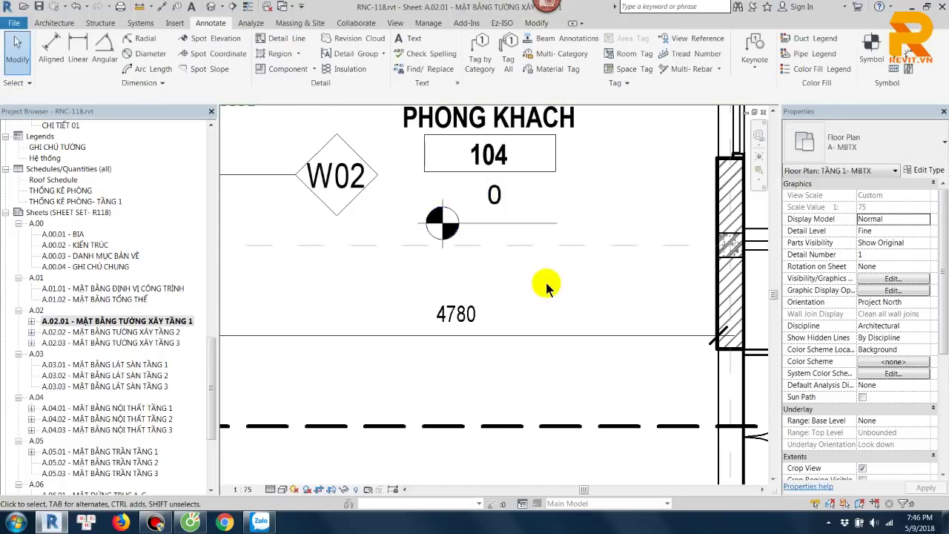
scroll(545, 270, "down", 1)
Step: Add a leadered spot elevation with EL, then delete it as unwanted
key("e")
key("l")
scroll(547, 284, "down", 1)
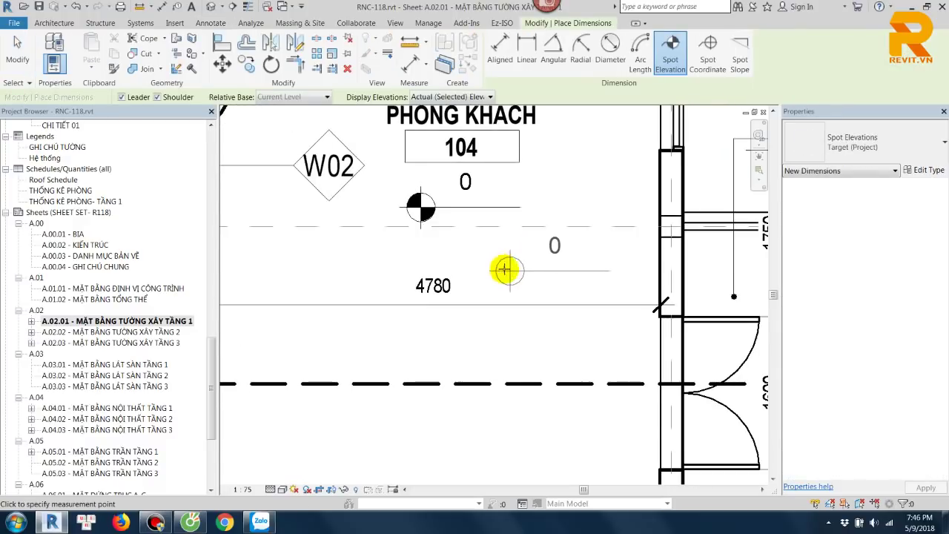
scroll(504, 271, "down", 1)
left_click(481, 334)
left_click(490, 276)
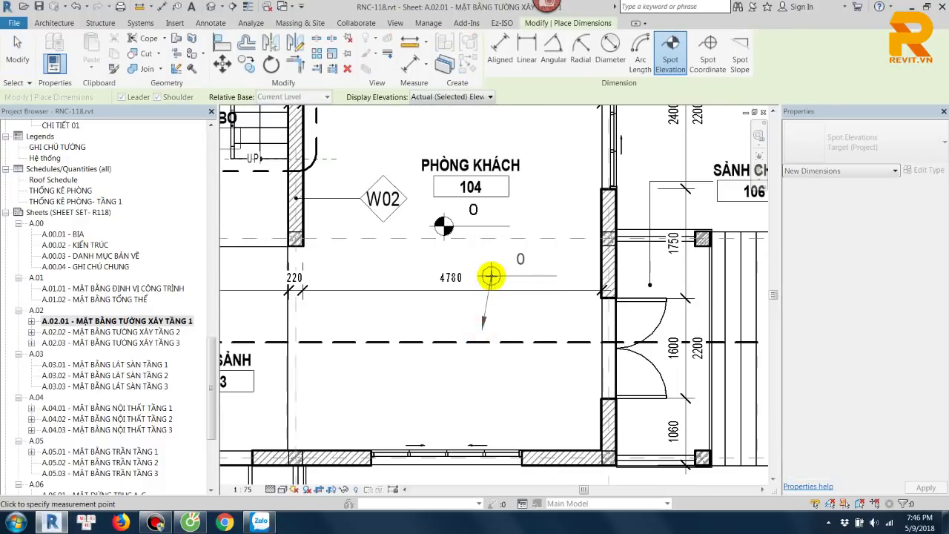
left_click(556, 276)
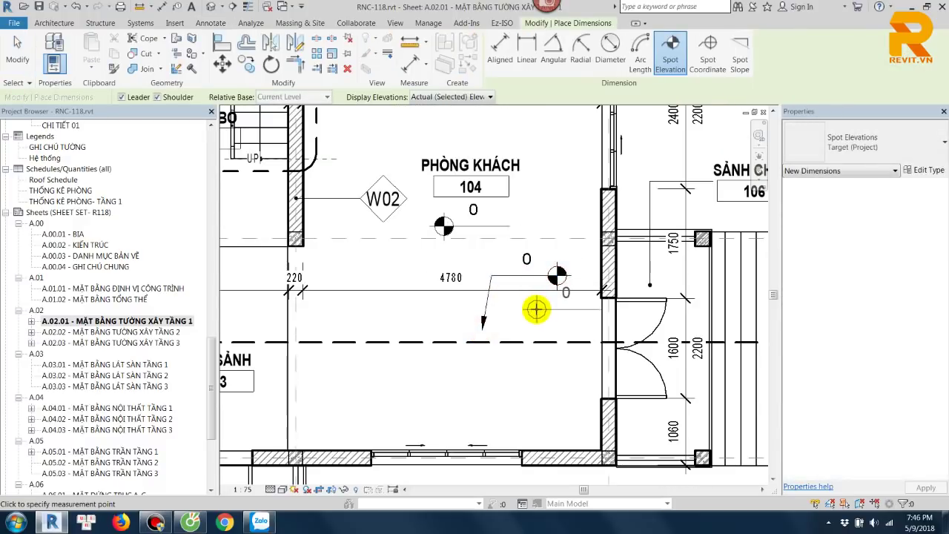
key("Escape")
key("Escape")
left_click(518, 278)
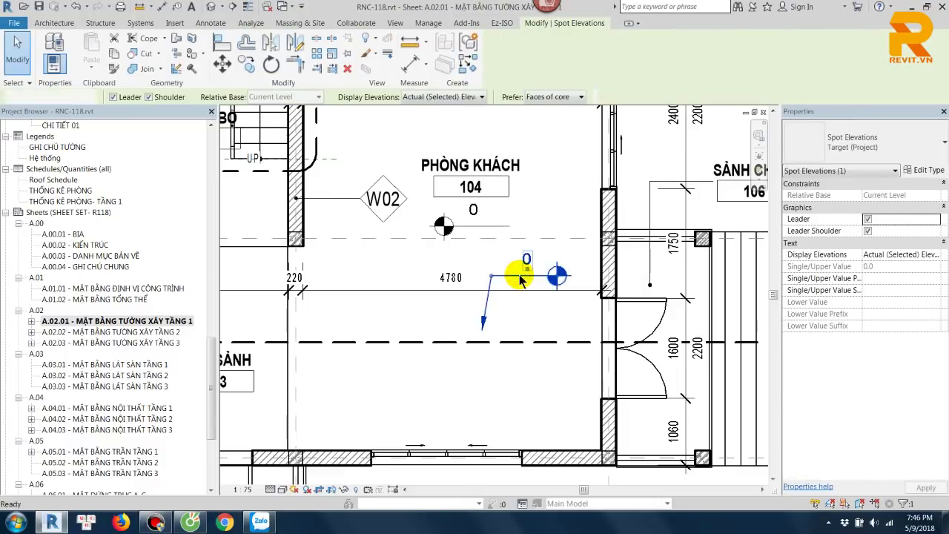
key("Delete")
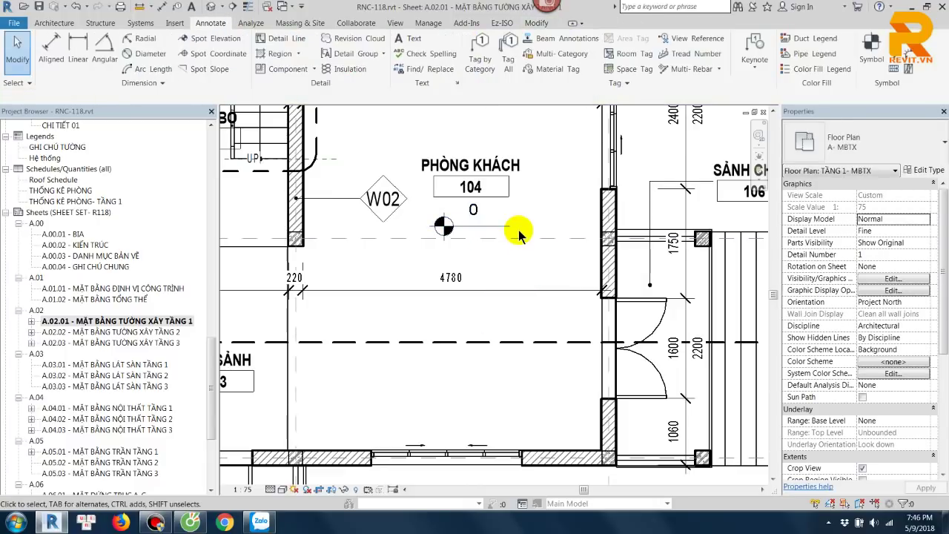
scroll(460, 218, "up", 2)
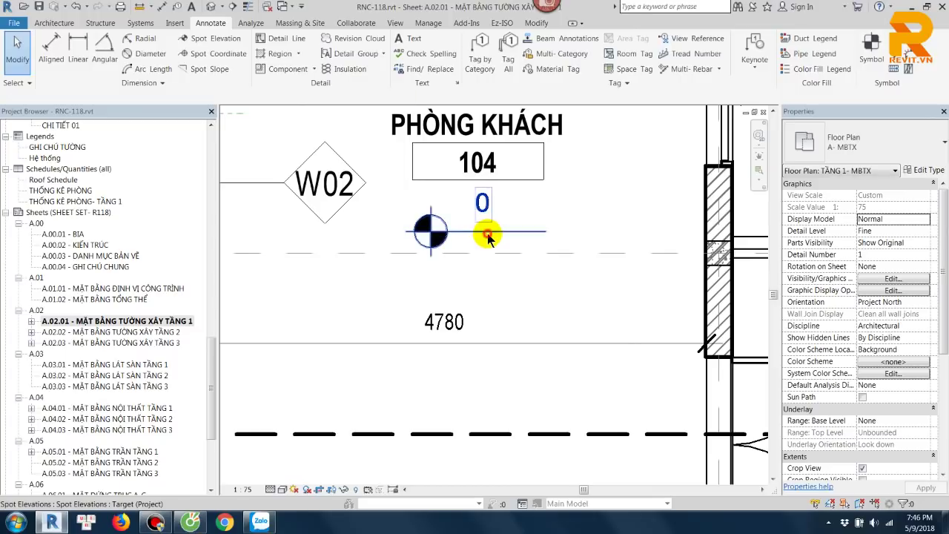
Step: Set the PHÒNG KHÁCH 104 spot elevation to Top & Bottom Elevations (0 over -50) and reposition it
left_click(487, 236)
left_click(893, 147)
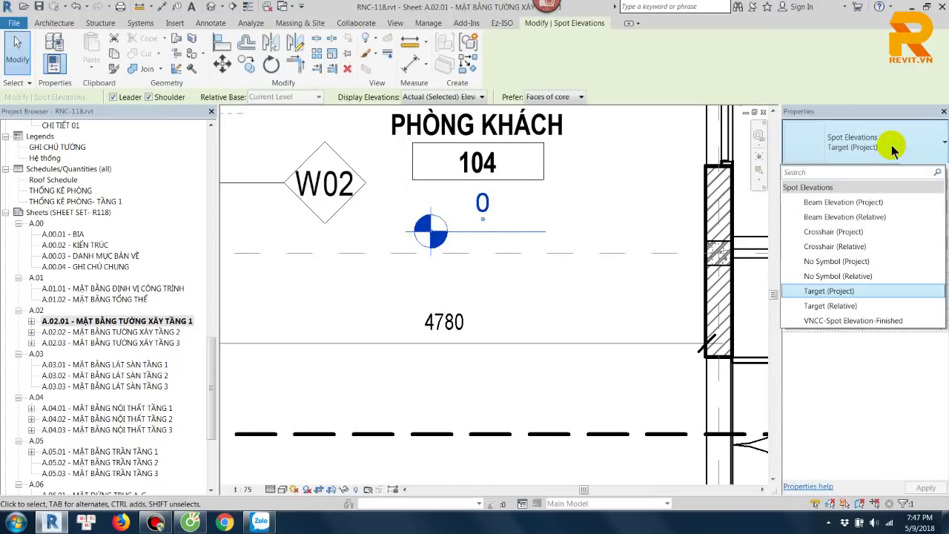
left_click(634, 126)
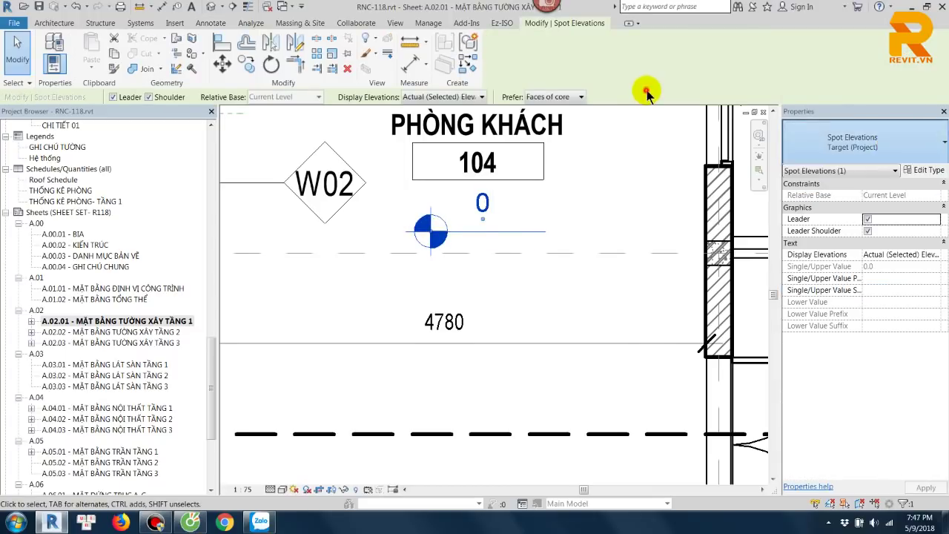
left_click(475, 97)
left_click(425, 119)
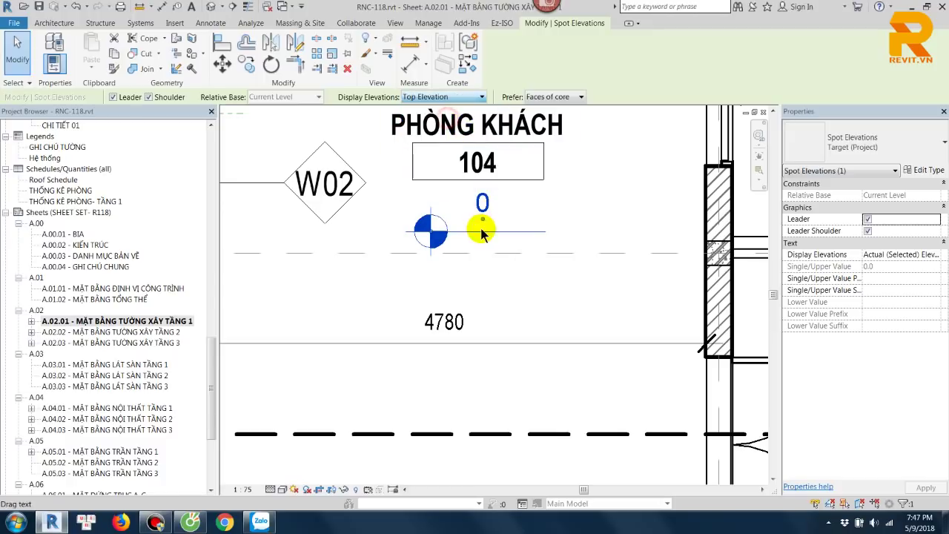
left_click(449, 97)
left_click(437, 128)
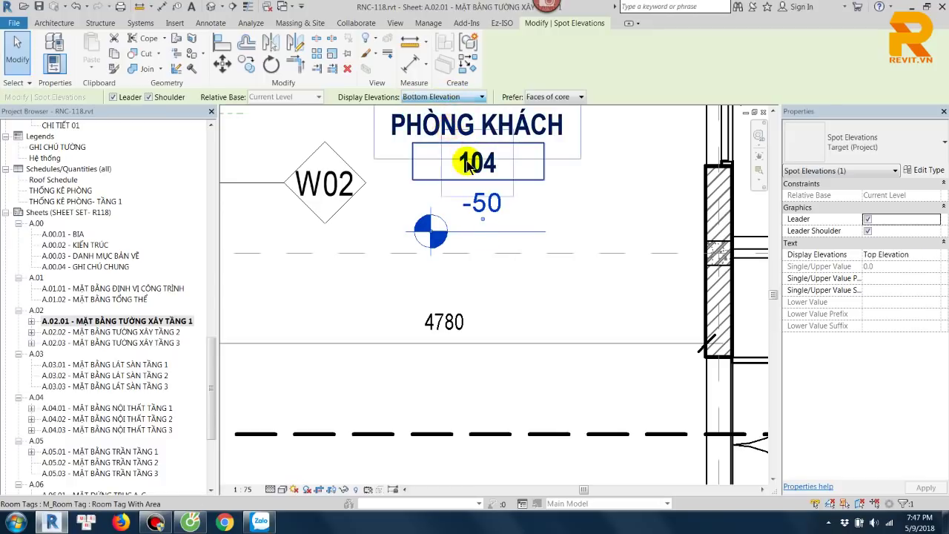
left_click(460, 97)
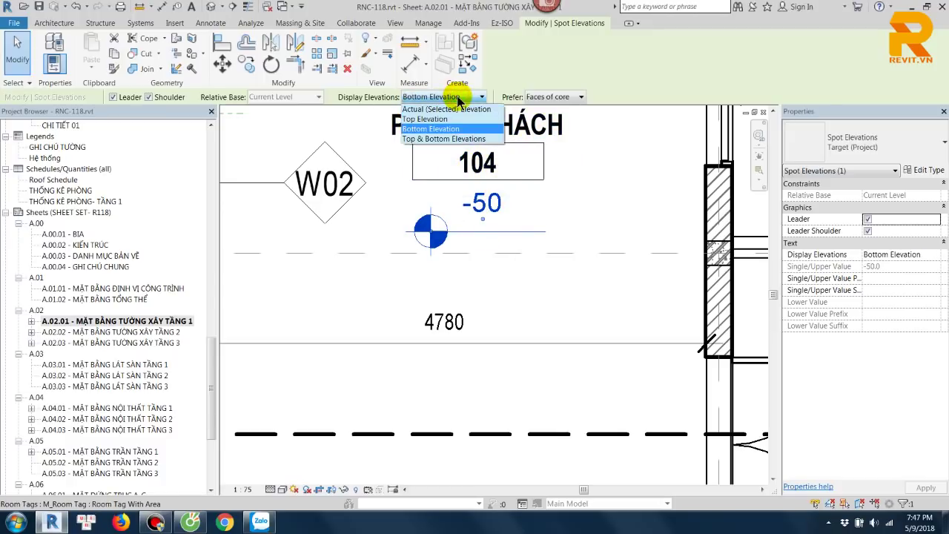
left_click(443, 140)
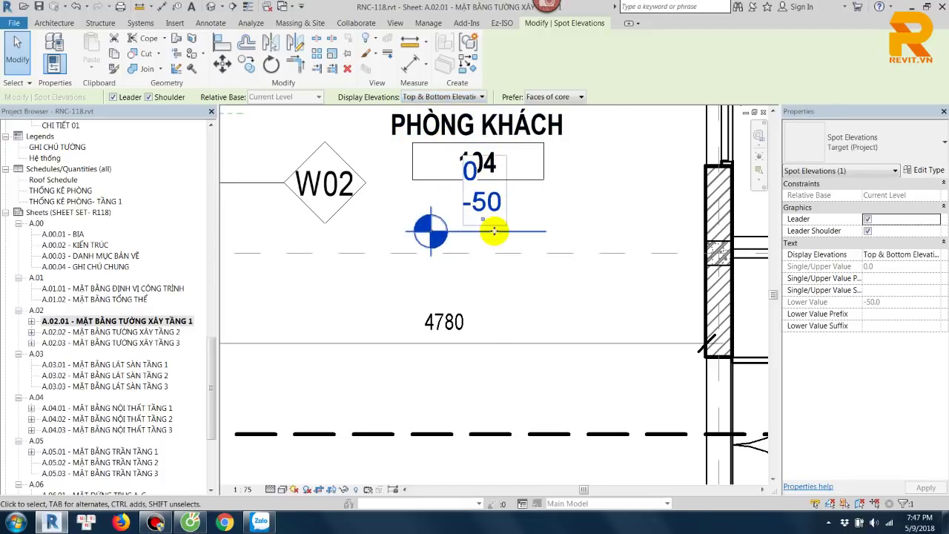
left_click_drag(493, 231, 570, 290)
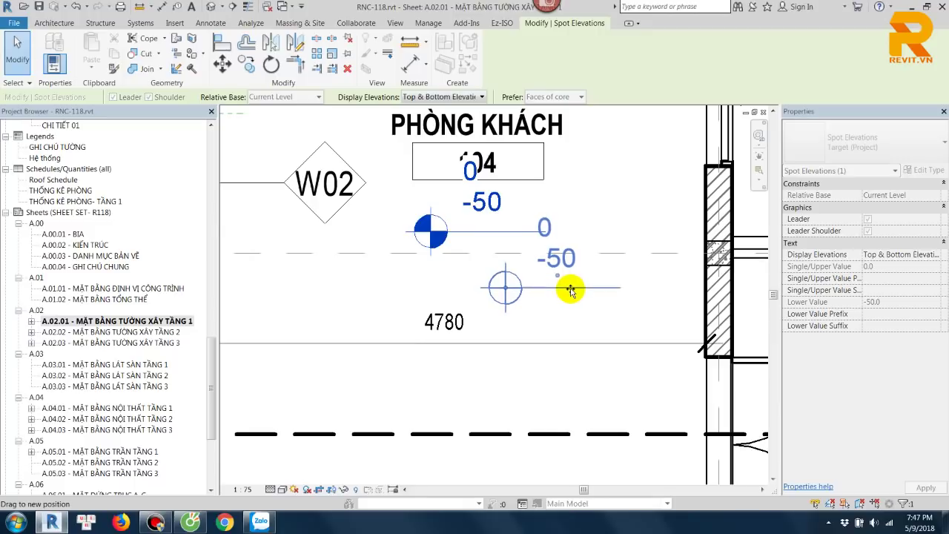
middle_click_drag(616, 244, 557, 205)
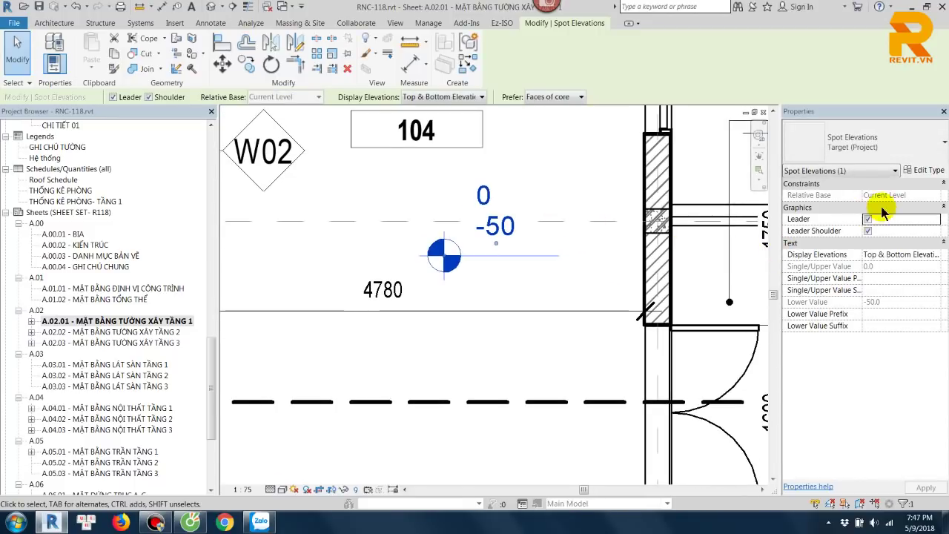
Step: Give the Target (Project) spot elevation type text size 2.5 mm, width factor 0.8, leader offset 0, then open Units Format
left_click(923, 170)
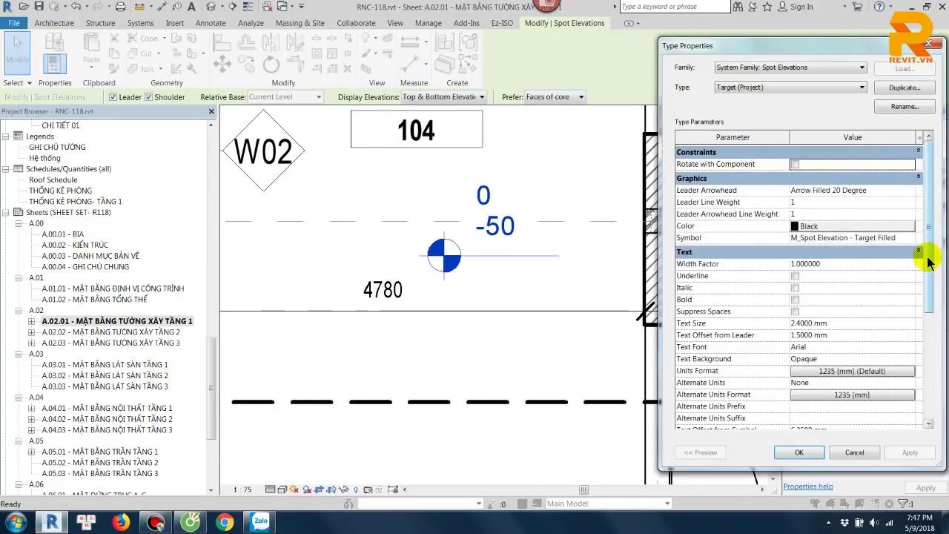
left_click(849, 323)
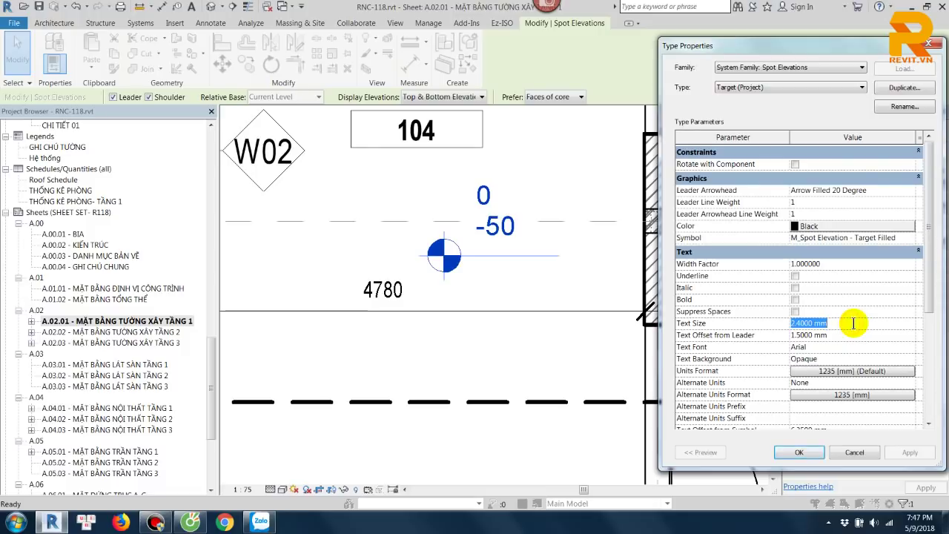
type("2.5")
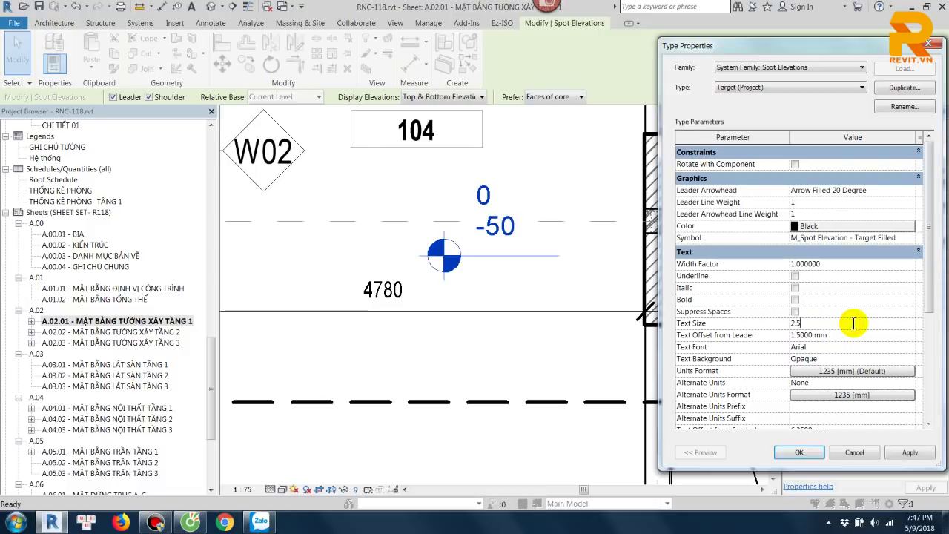
left_click(838, 264)
type("0.8")
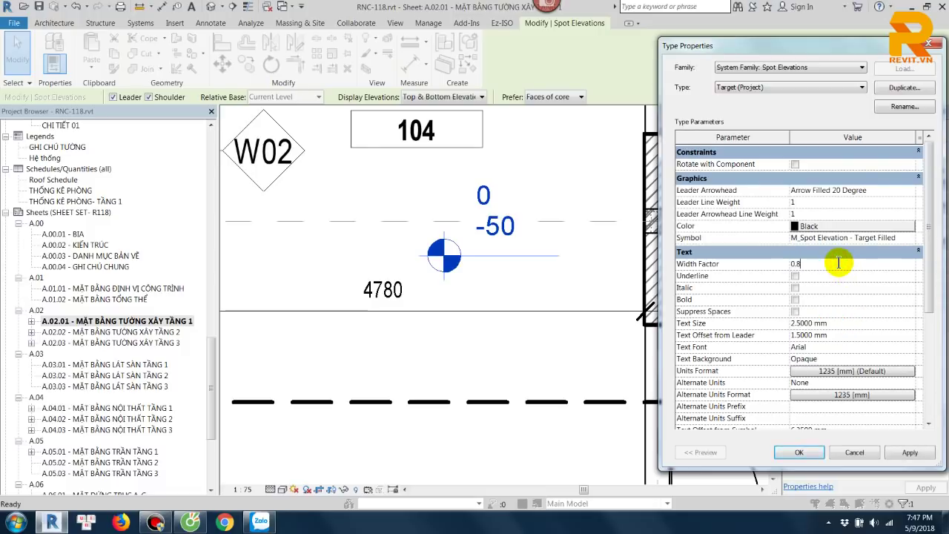
left_click(841, 335)
type("0")
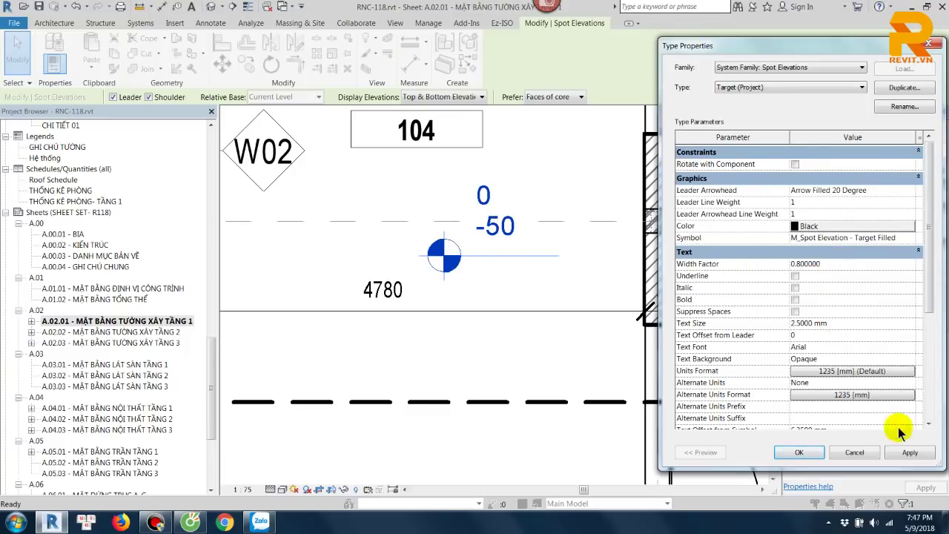
left_click(907, 453)
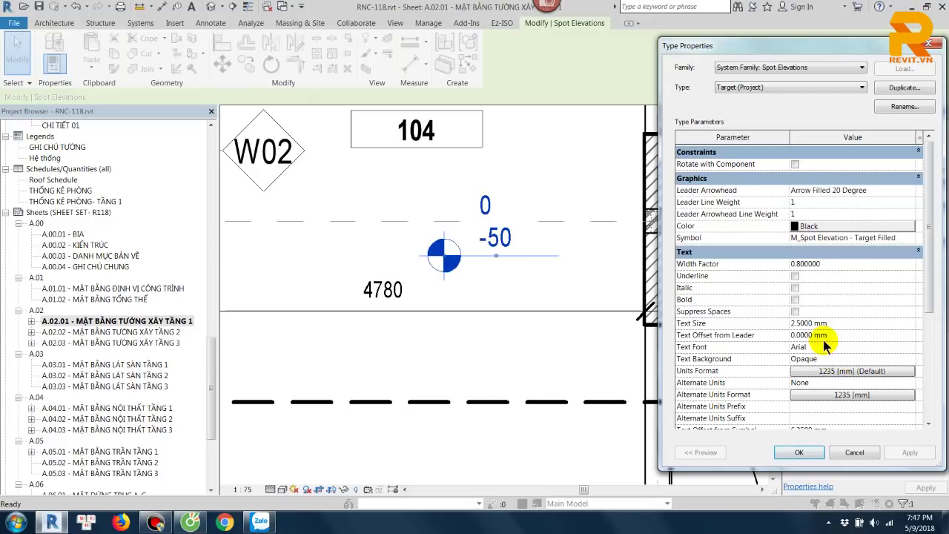
left_click_drag(927, 290, 931, 340)
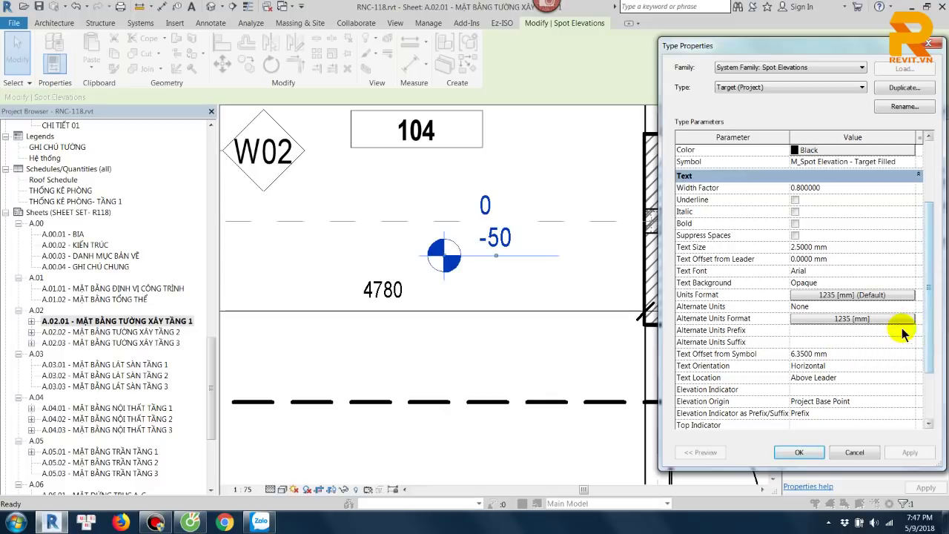
left_click_drag(923, 347, 925, 362)
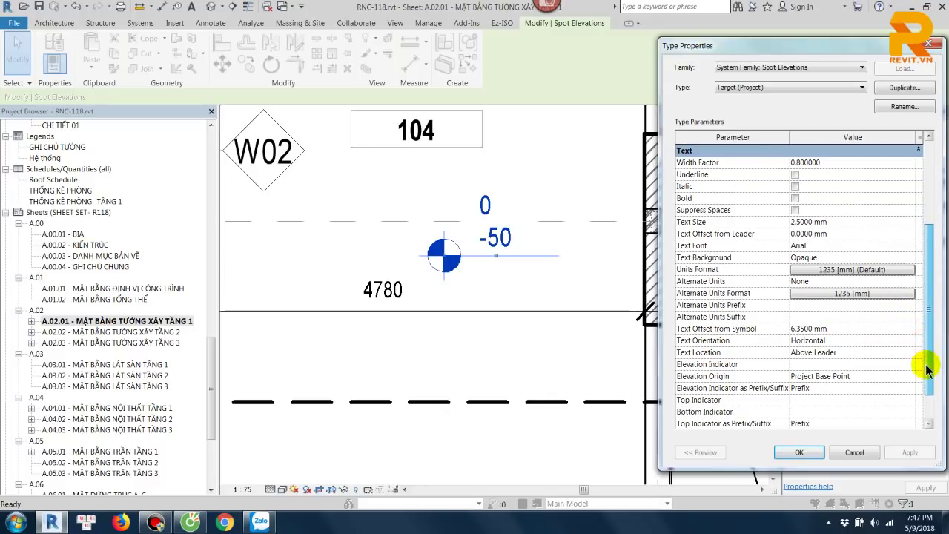
left_click(830, 270)
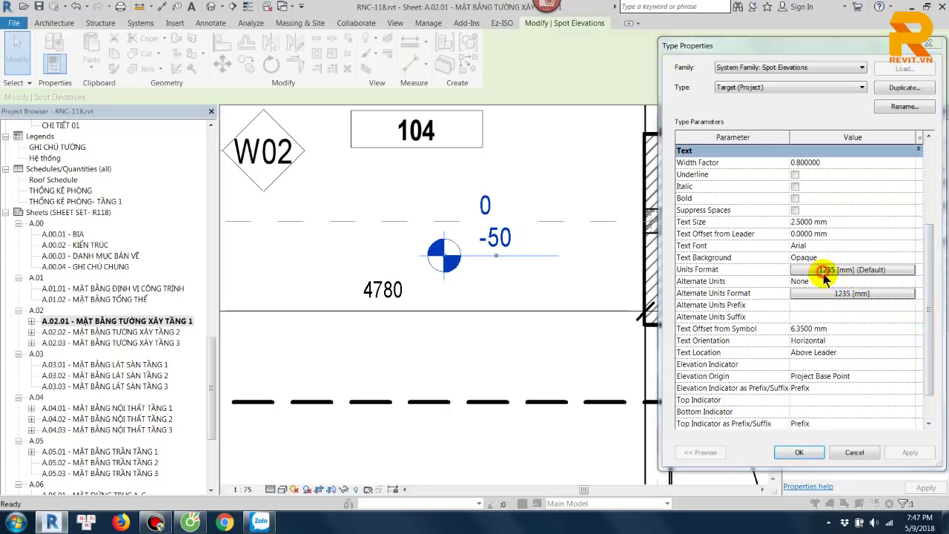
Step: Override project units for the spot elevation, show a + sign on positive values, and apply
left_click_drag(625, 136, 740, 136)
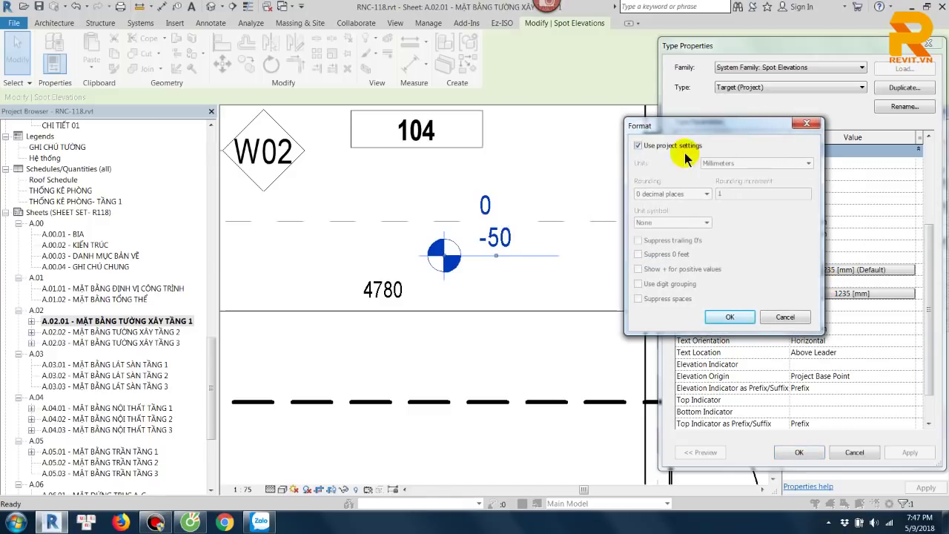
left_click(638, 146)
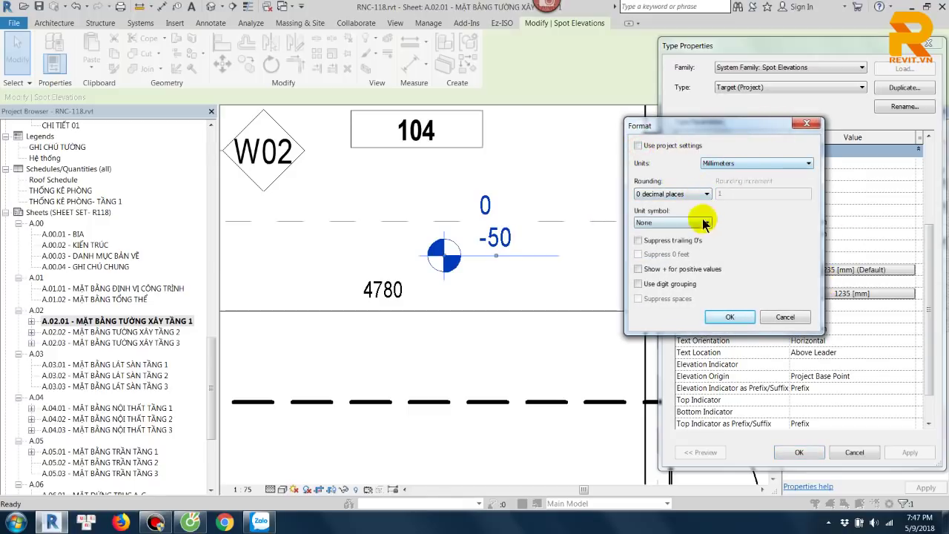
left_click(704, 195)
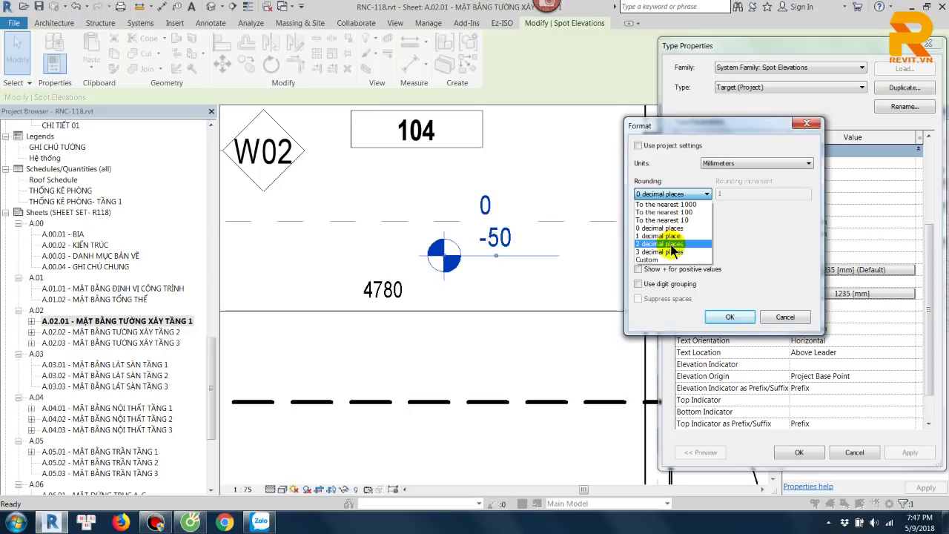
left_click(670, 244)
left_click(674, 194)
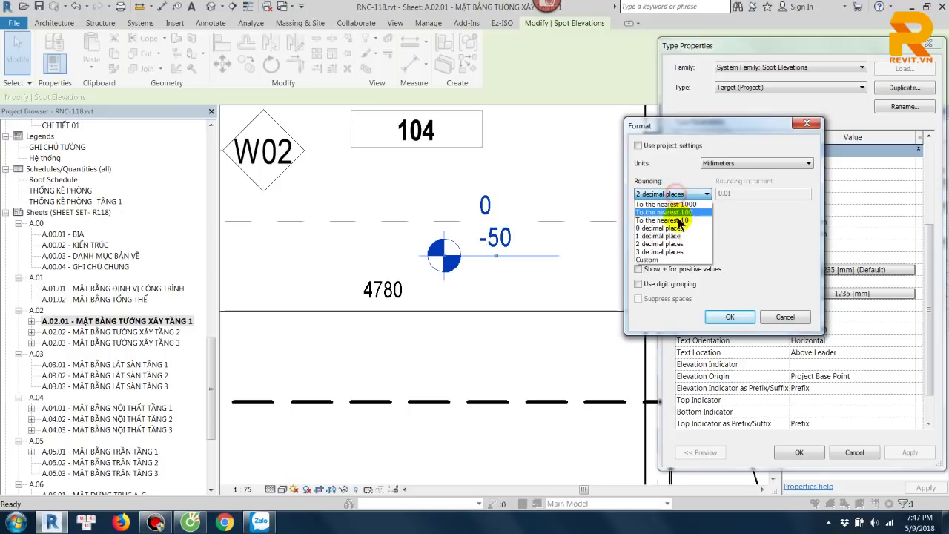
left_click(667, 252)
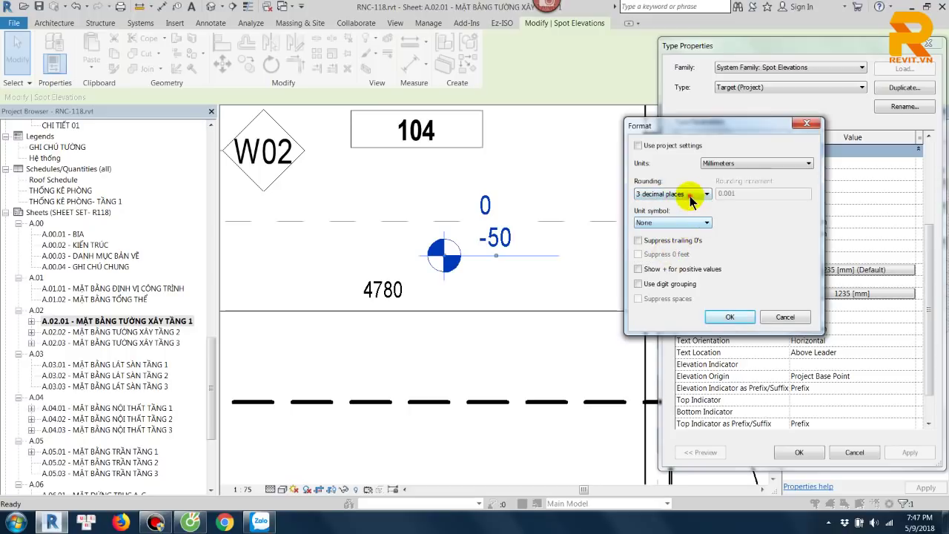
left_click(690, 194)
left_click(681, 244)
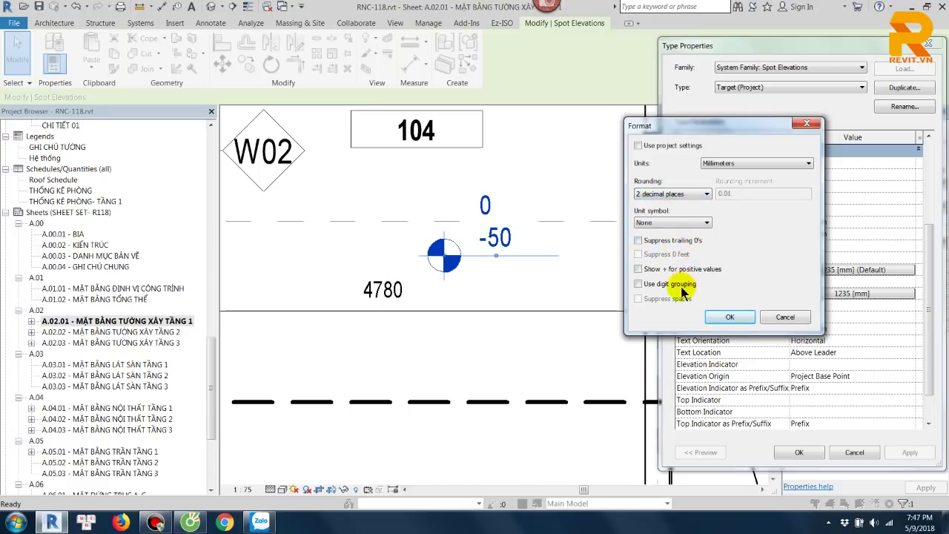
left_click(639, 269)
left_click(723, 317)
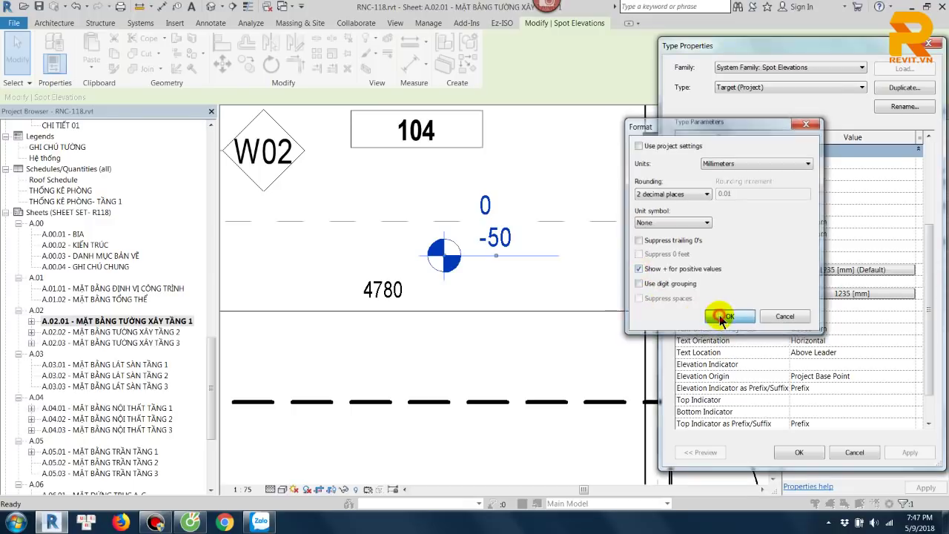
left_click(908, 452)
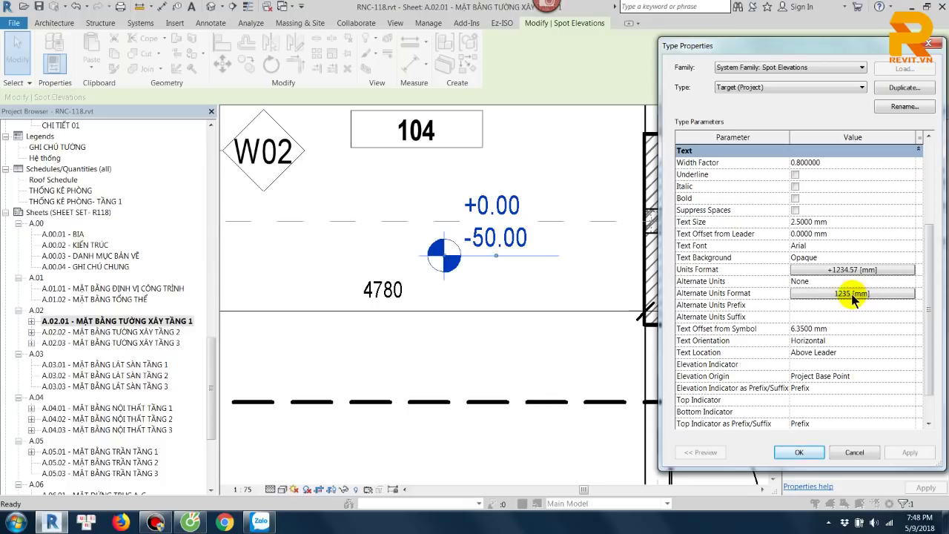
Step: Change the spot elevation rounding to 3 decimal places and apply it
left_click(824, 270)
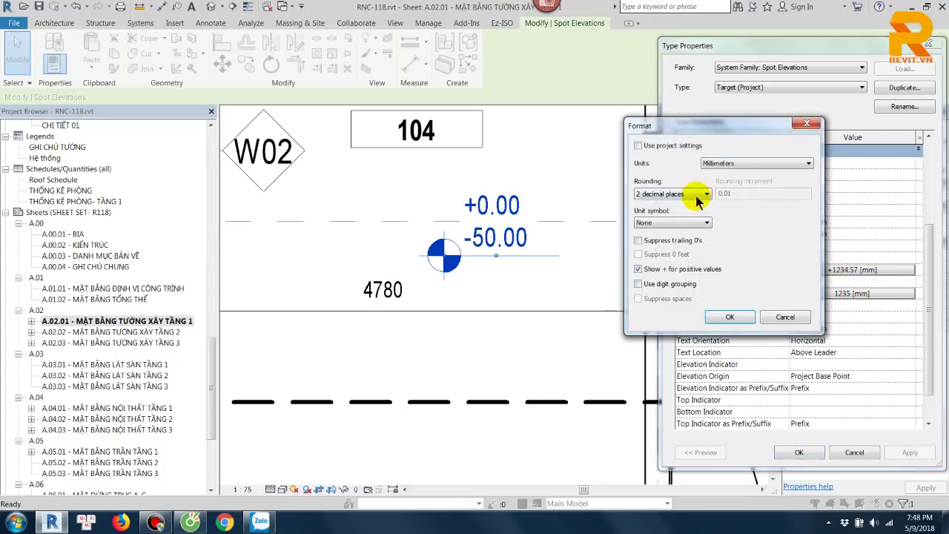
left_click(697, 194)
left_click(671, 252)
left_click(726, 318)
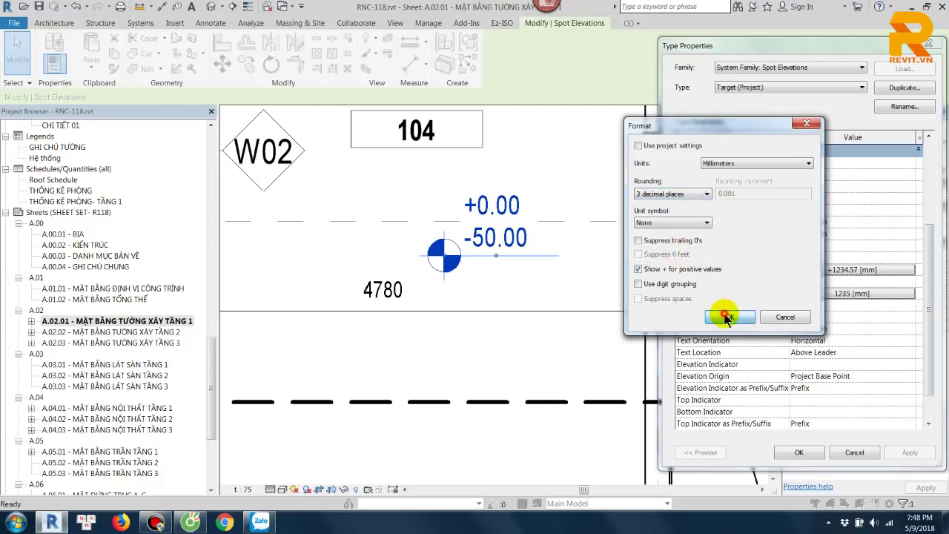
left_click(911, 453)
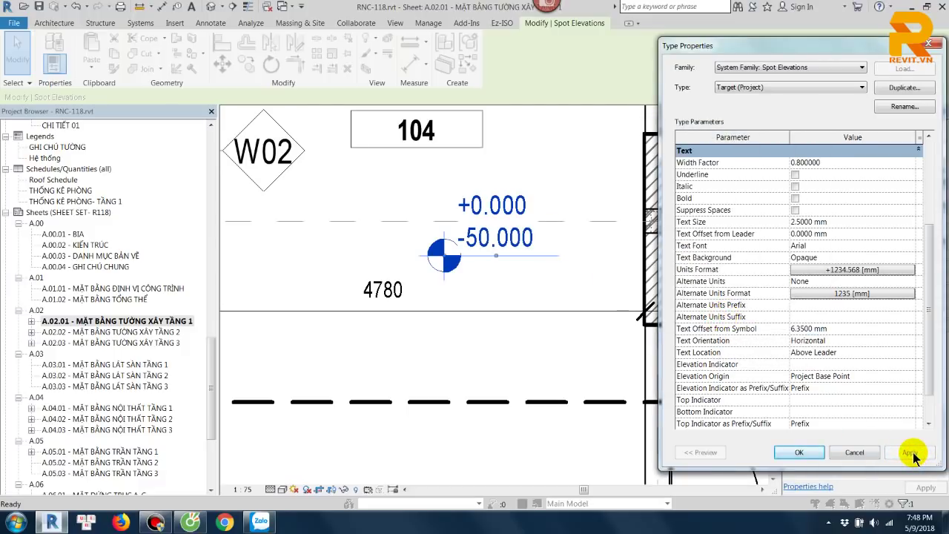
Step: Switch the spot elevation units to Meters and apply, so it reads +0.000 / -0.050
left_click(856, 295)
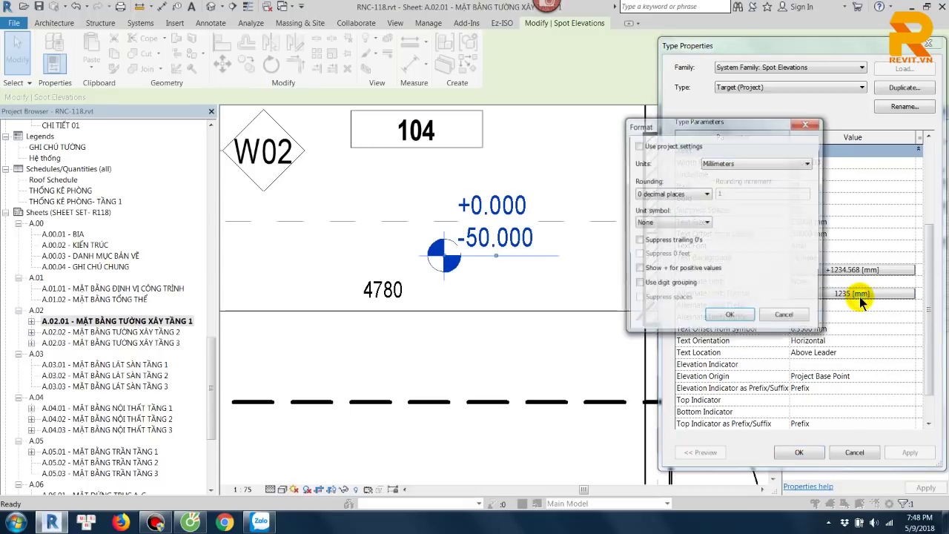
left_click(806, 123)
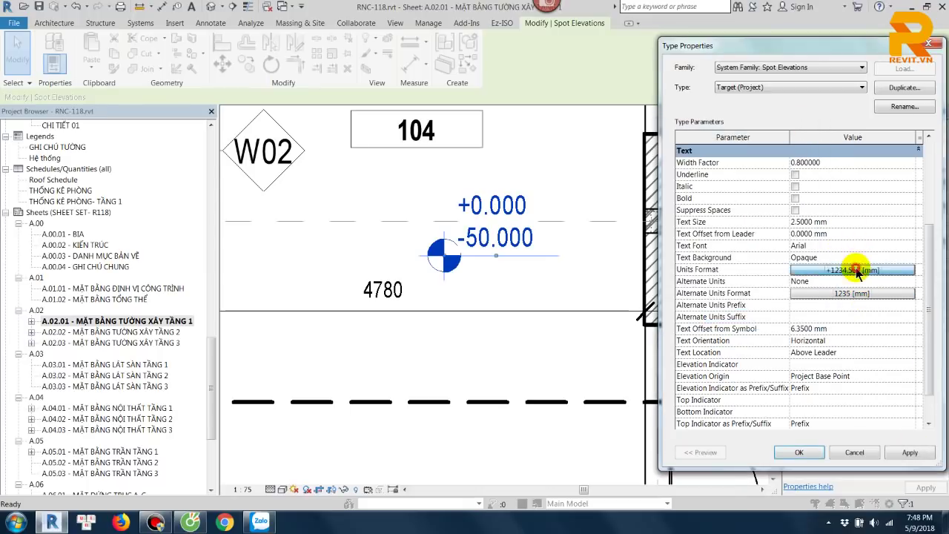
left_click(852, 270)
left_click(788, 164)
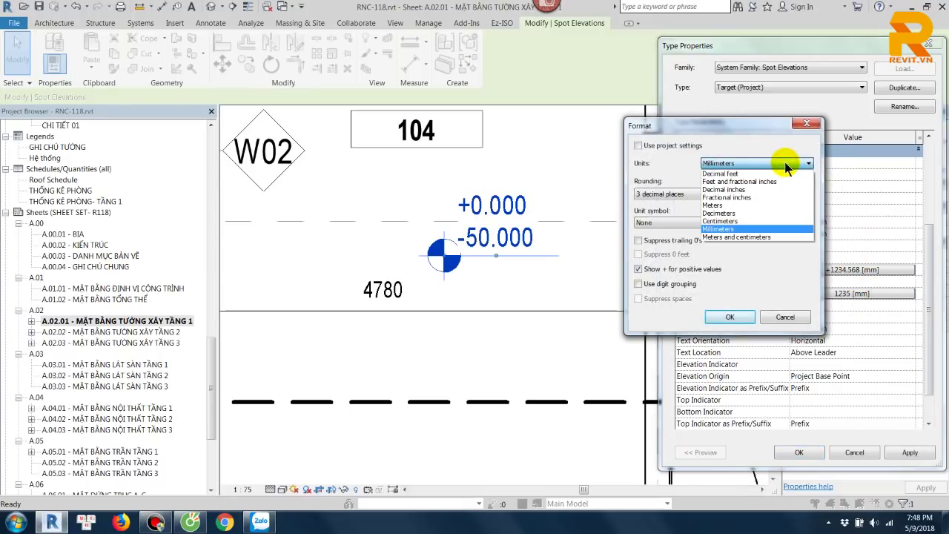
left_click(754, 206)
left_click(731, 316)
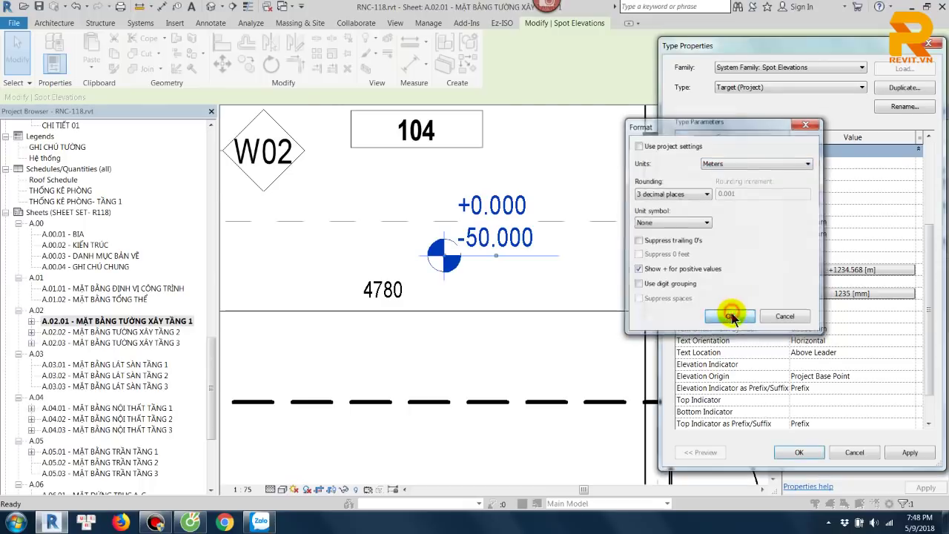
left_click(912, 452)
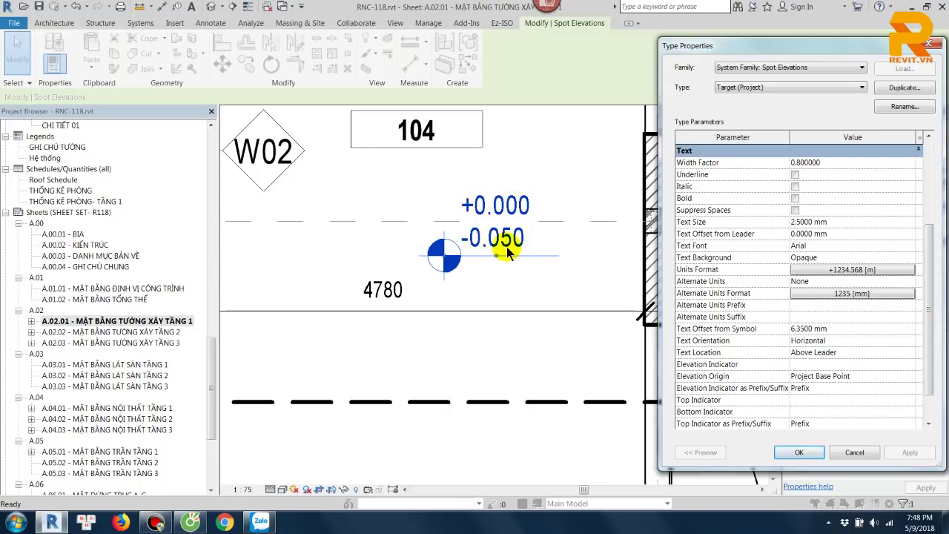
Step: Accept the type changes and move the spot elevation left under room tag 104
left_click(798, 453)
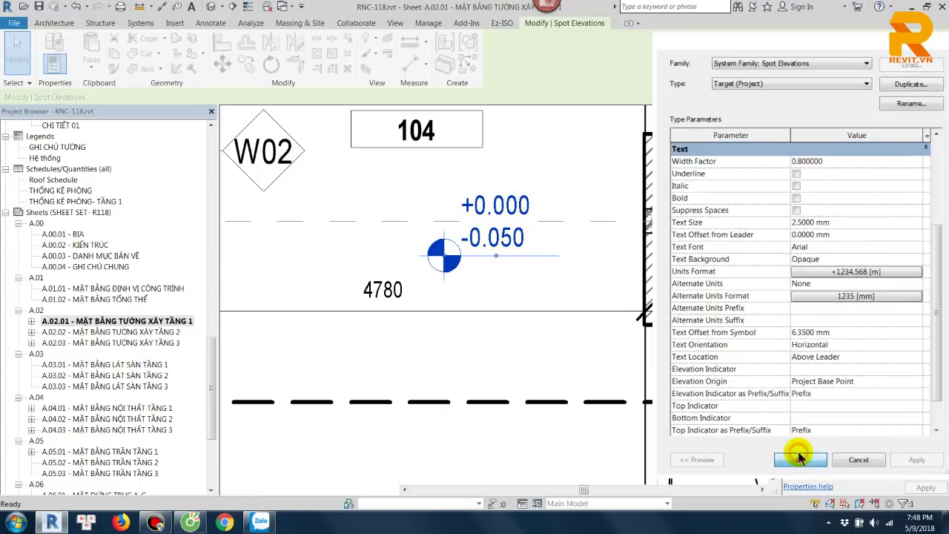
scroll(541, 288, "down", 3)
key("Escape")
left_click(535, 270)
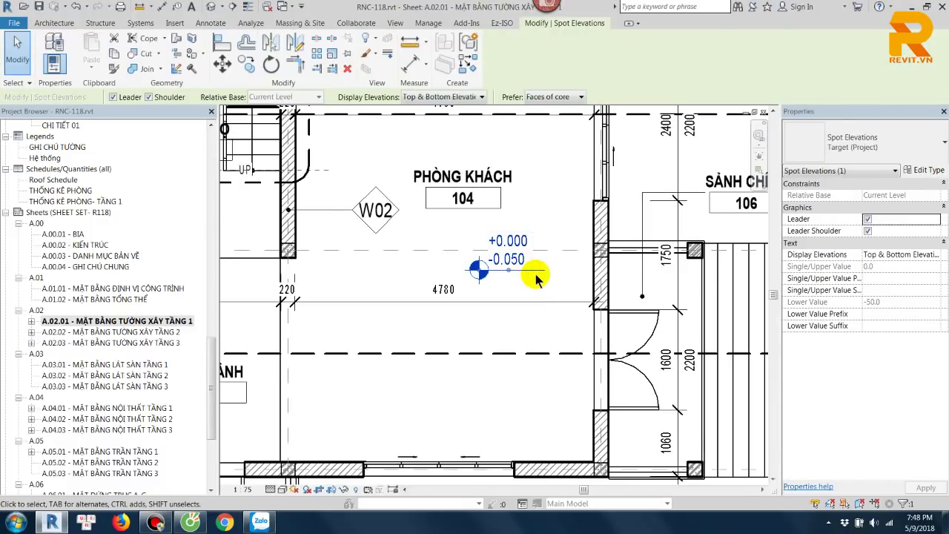
left_click_drag(538, 275, 493, 274)
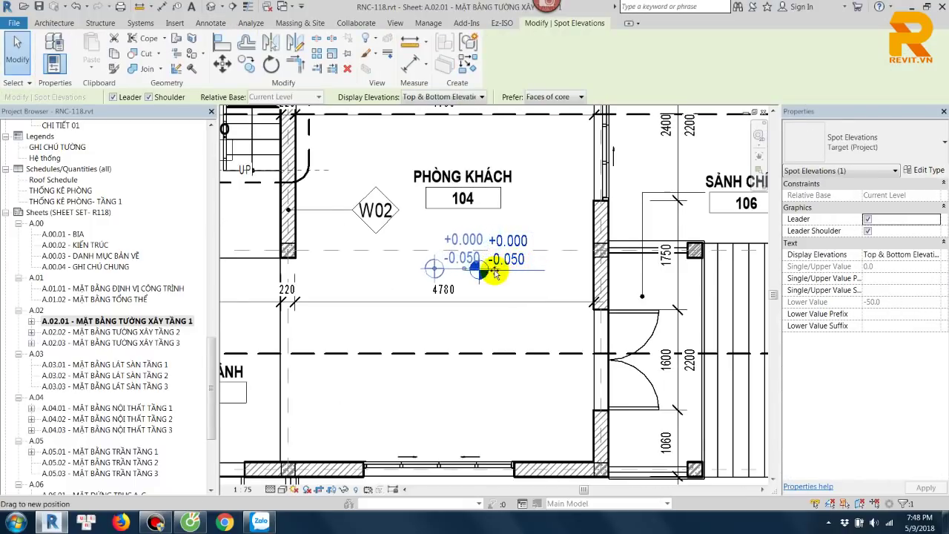
Step: Hide the room name in the room tag type so tags show only numbers
left_click(445, 202)
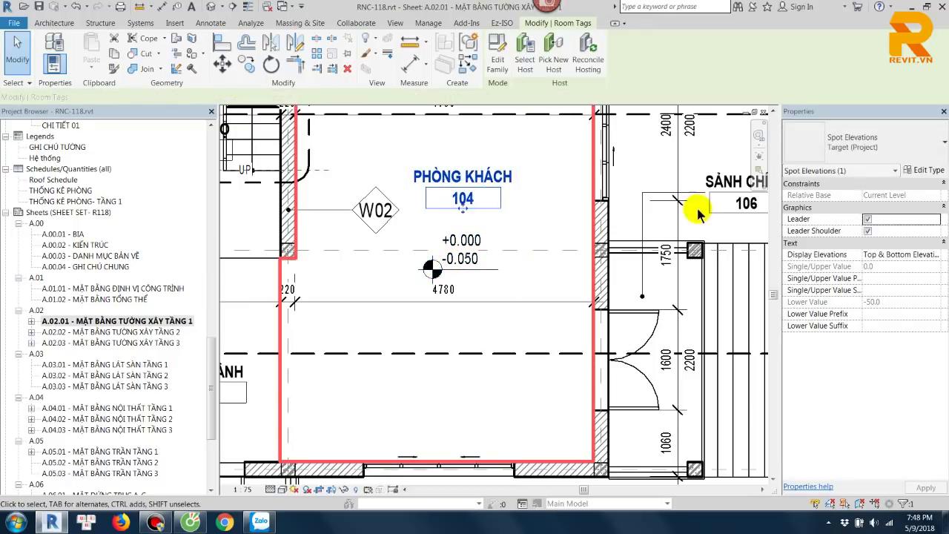
left_click(912, 174)
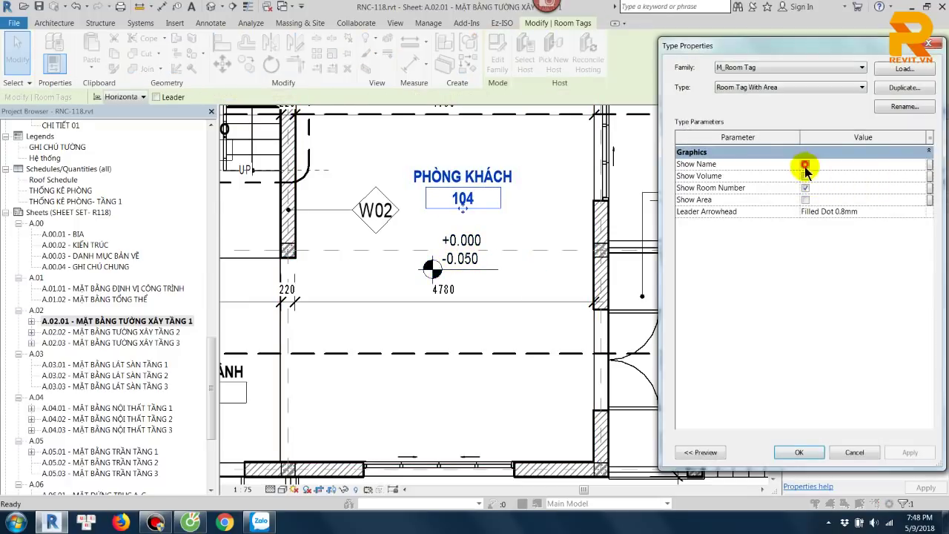
left_click(799, 452)
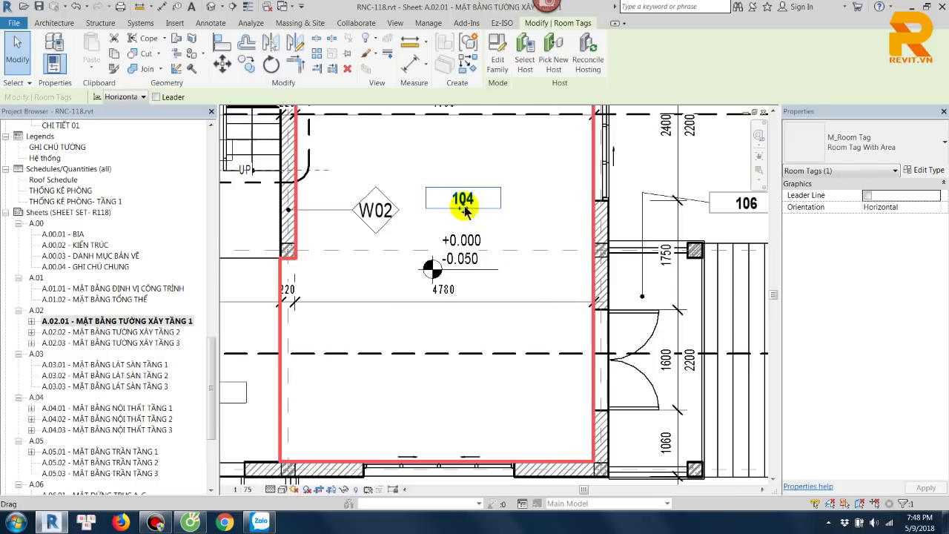
Step: Move room tag 104 down to sit just above the spot elevation
left_click_drag(464, 212, 464, 226)
middle_click_drag(472, 236, 450, 229)
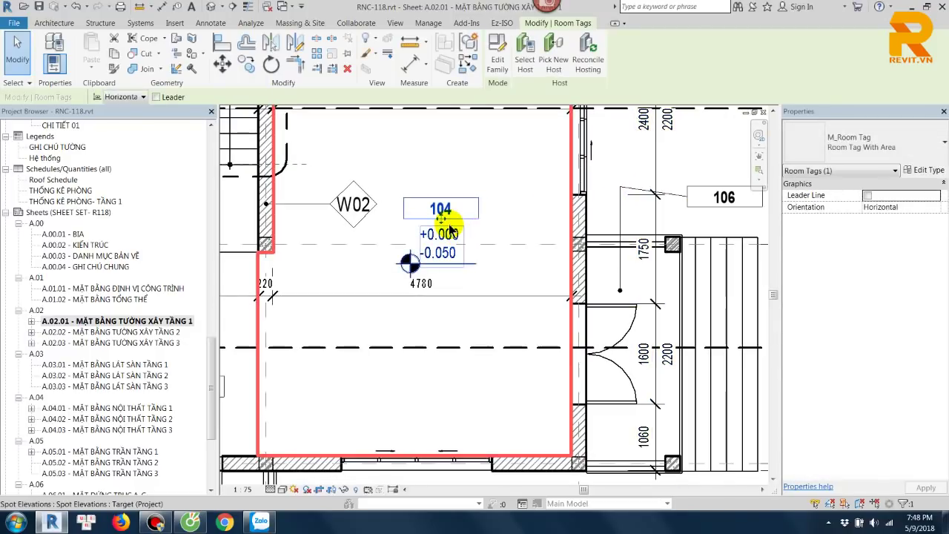
scroll(503, 181, "down", 2)
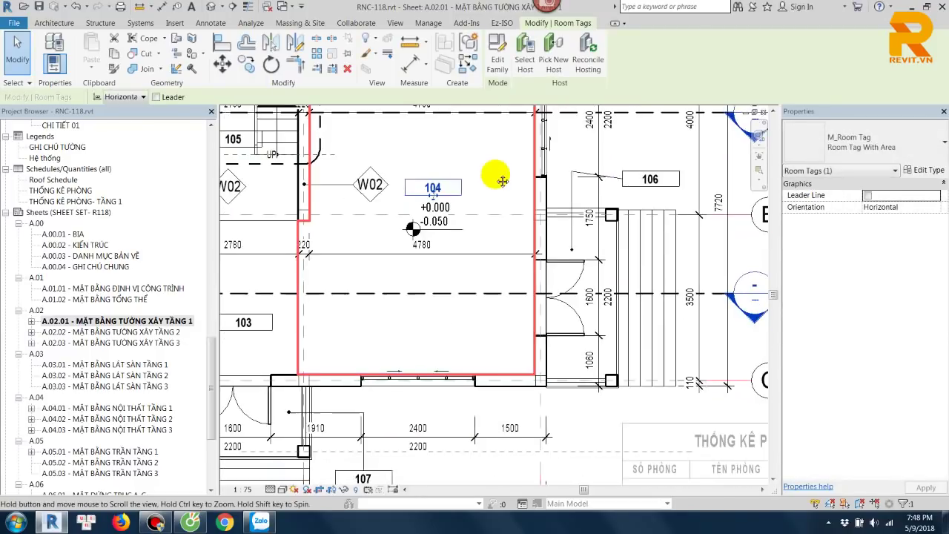
left_click(723, 243)
scroll(665, 226, "down", 2)
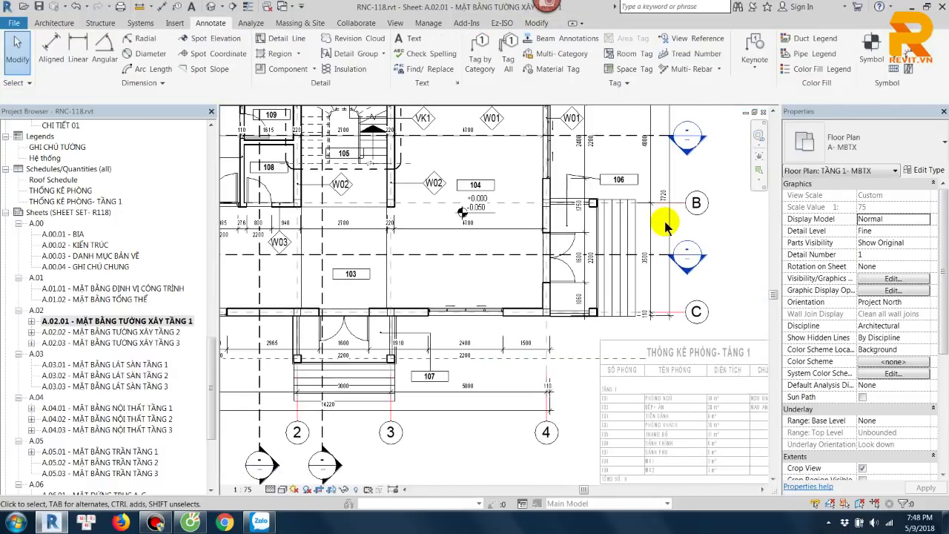
middle_click_drag(665, 226, 661, 233)
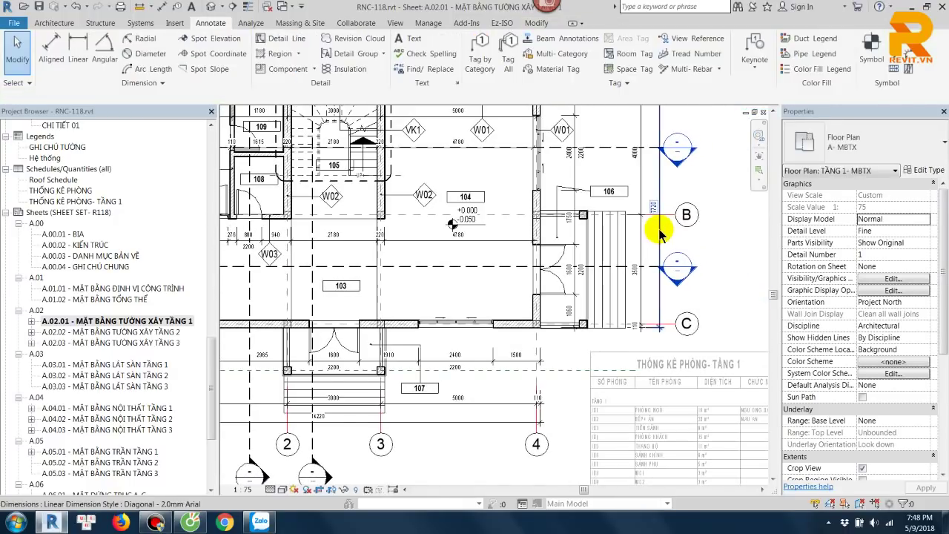
scroll(500, 205, "up", 1)
scroll(499, 197, "up", 2)
scroll(512, 197, "up", 1)
scroll(516, 280, "up", 2)
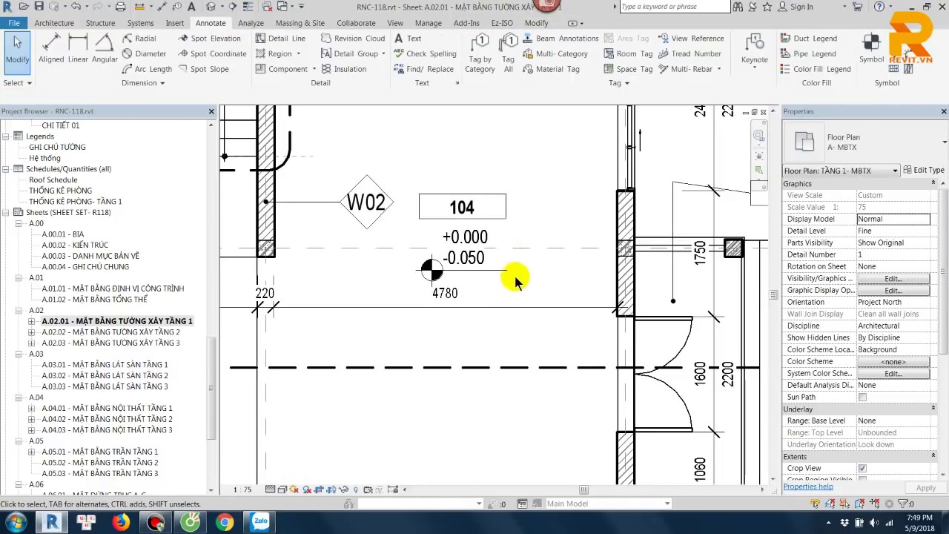
Step: Move the 220 / 4780 dimension string slightly lower
left_click(502, 307)
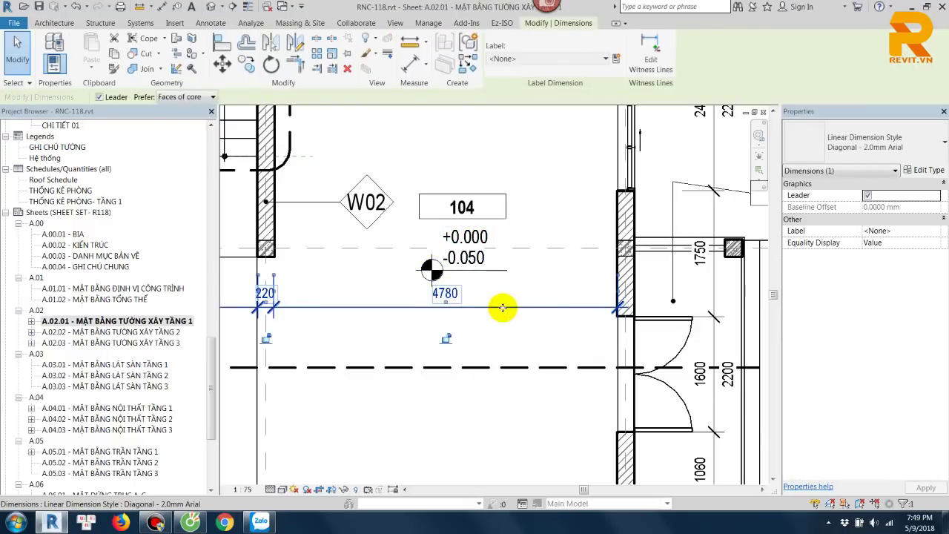
left_click_drag(502, 307, 502, 319)
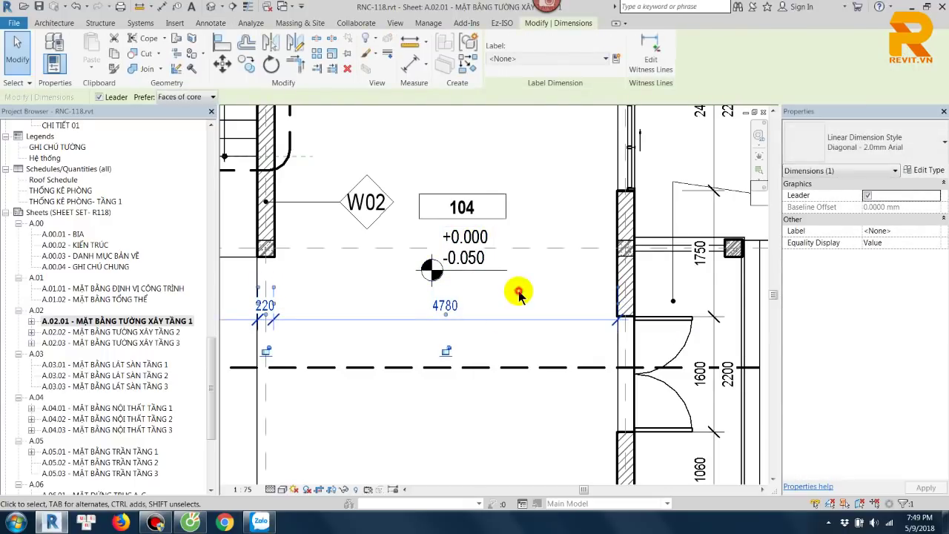
left_click(518, 293)
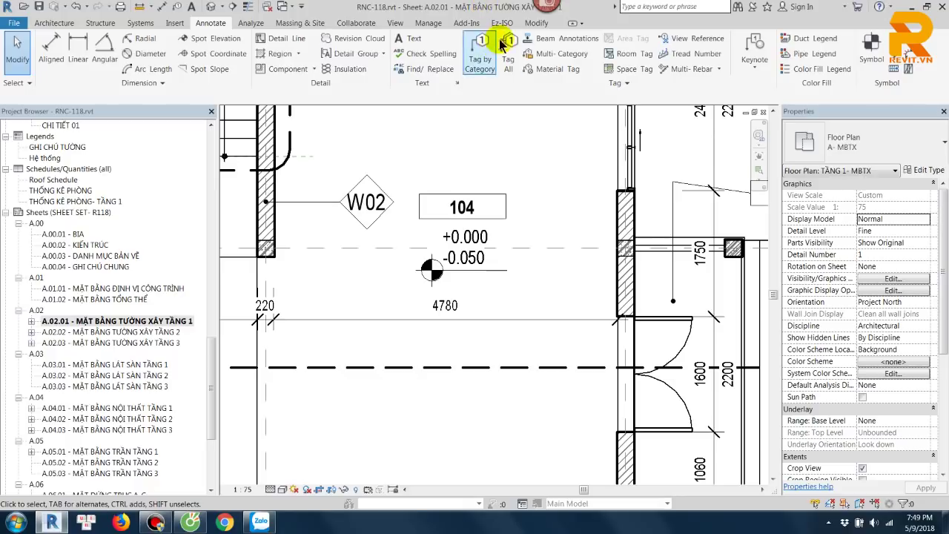
Step: Check the room 104 tag and its +0.000 / -0.050 spot elevation placement
left_click(493, 196)
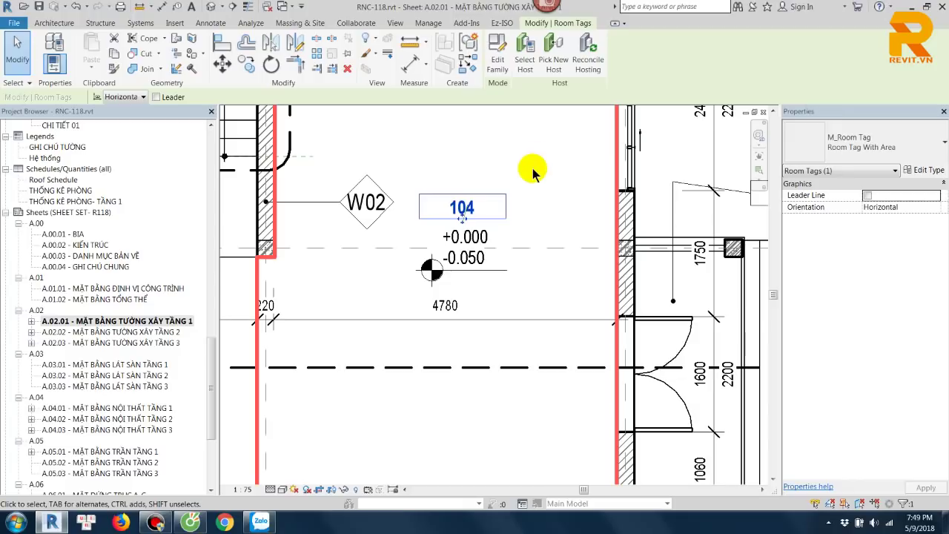
left_click(480, 263)
middle_click_drag(501, 254, 449, 249)
scroll(449, 250, "down", 1)
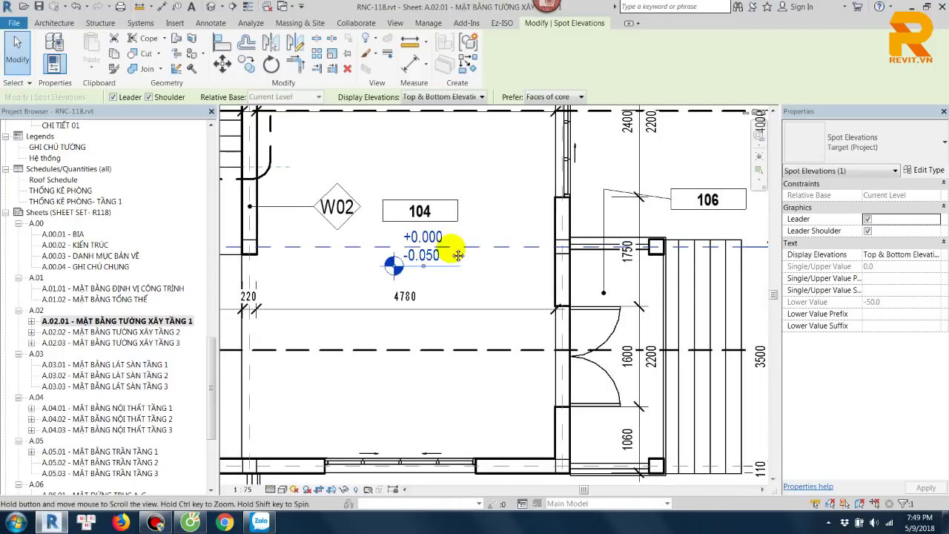
left_click(475, 186)
left_click(441, 224)
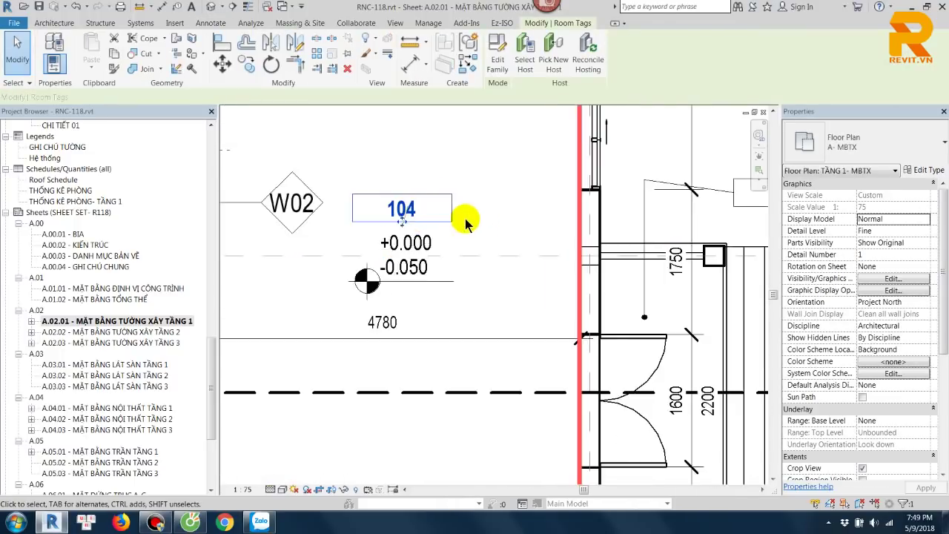
scroll(465, 218, "up", 2)
left_click(517, 227)
left_click(471, 273)
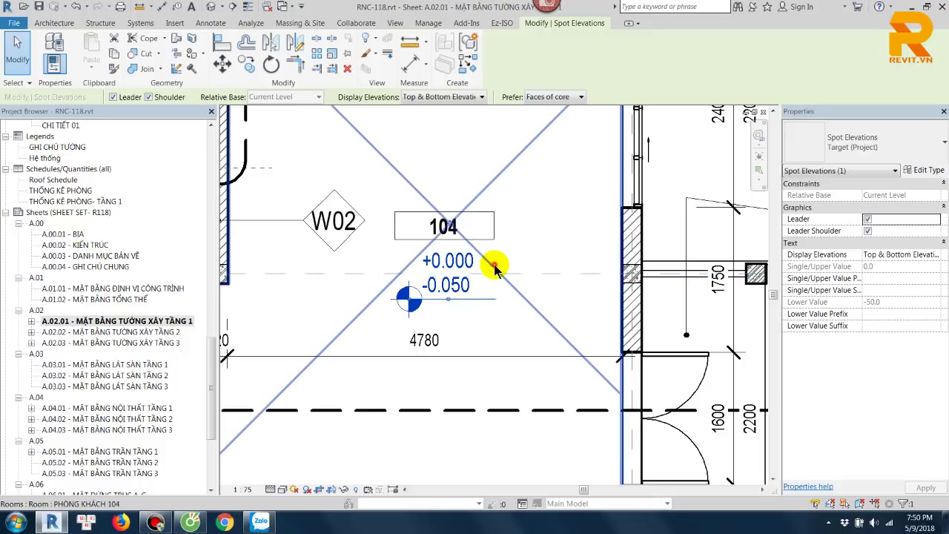
Step: Drag room 104's reference point higher up in the room
left_click(497, 236)
middle_click_drag(498, 236, 491, 275)
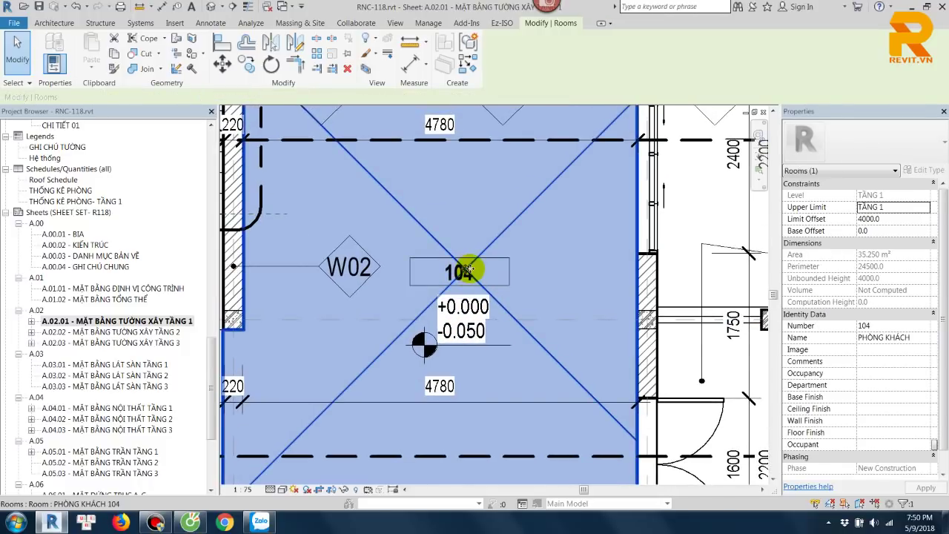
left_click_drag(465, 269, 461, 209)
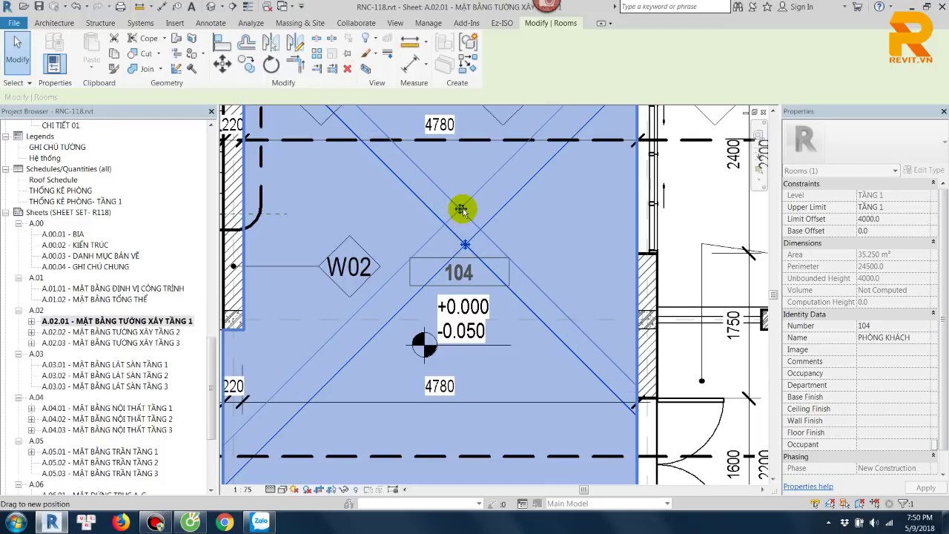
left_click_drag(461, 210, 474, 148)
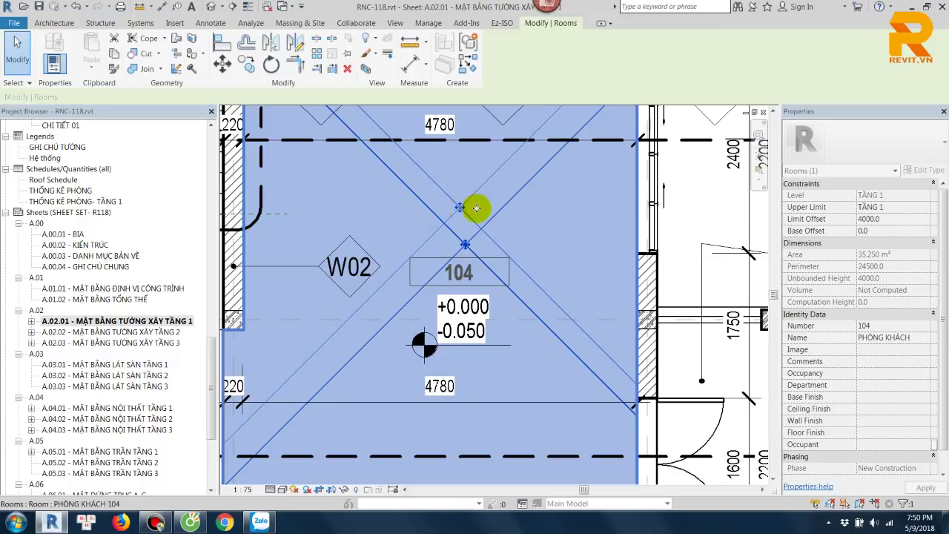
scroll(508, 159, "down", 2)
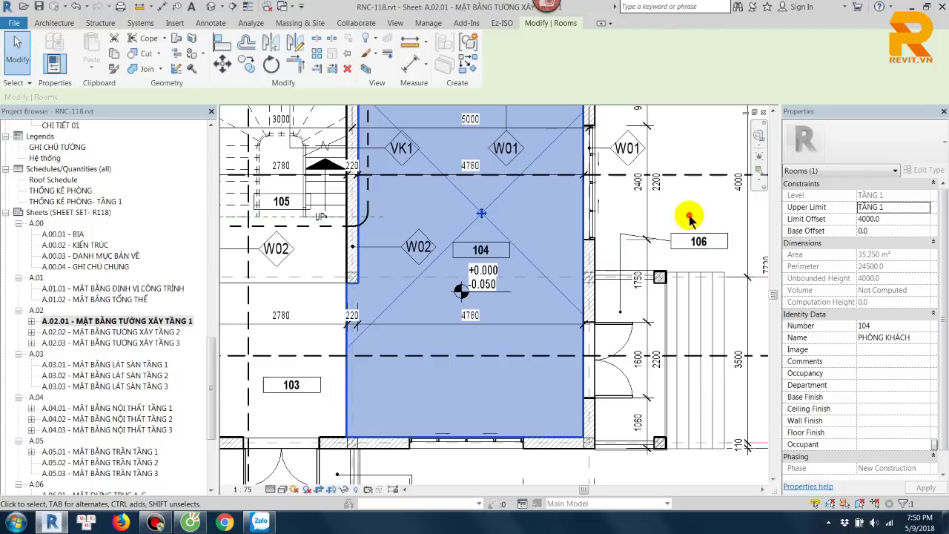
key("Escape")
Step: Nudge room tag 106 slightly upward near the entrance
left_click(629, 238)
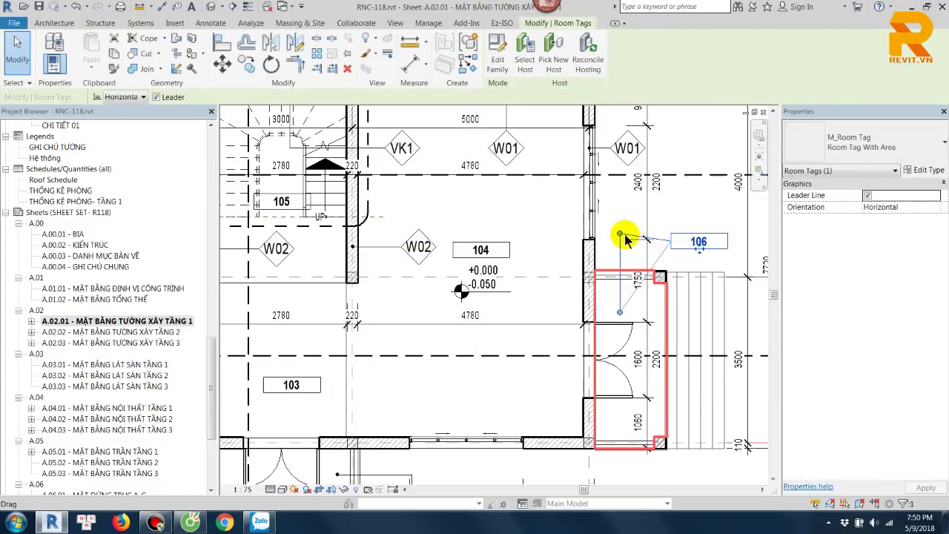
left_click_drag(696, 257, 698, 230)
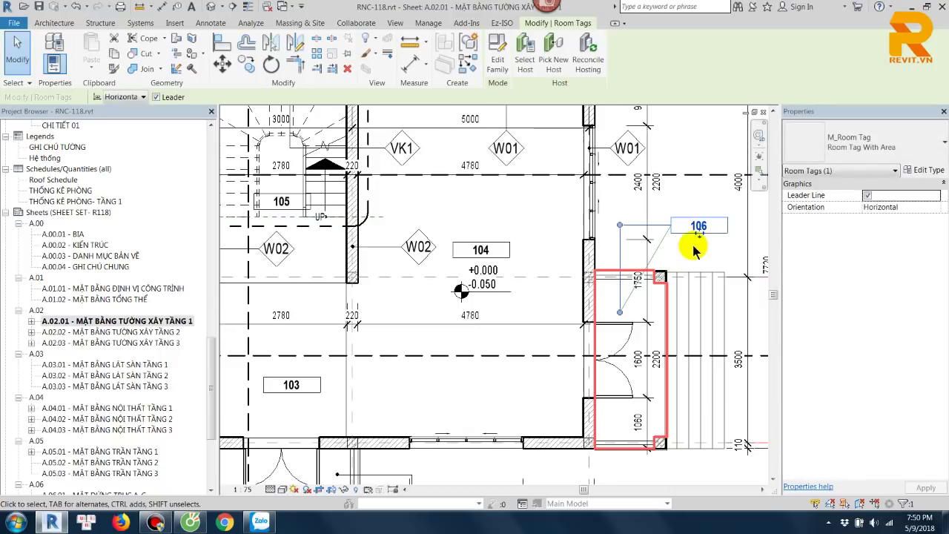
scroll(673, 180, "down", 2)
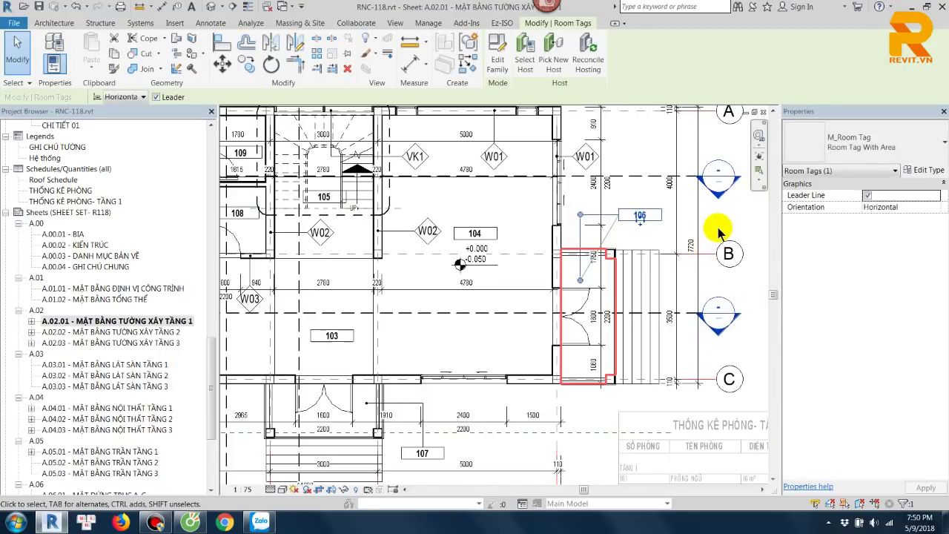
key("Escape")
scroll(530, 231, "up", 2)
scroll(496, 247, "up", 2)
Step: Start a spot elevation matching room 104's, with Display Elevations set to Top & Bottom
left_click(396, 268)
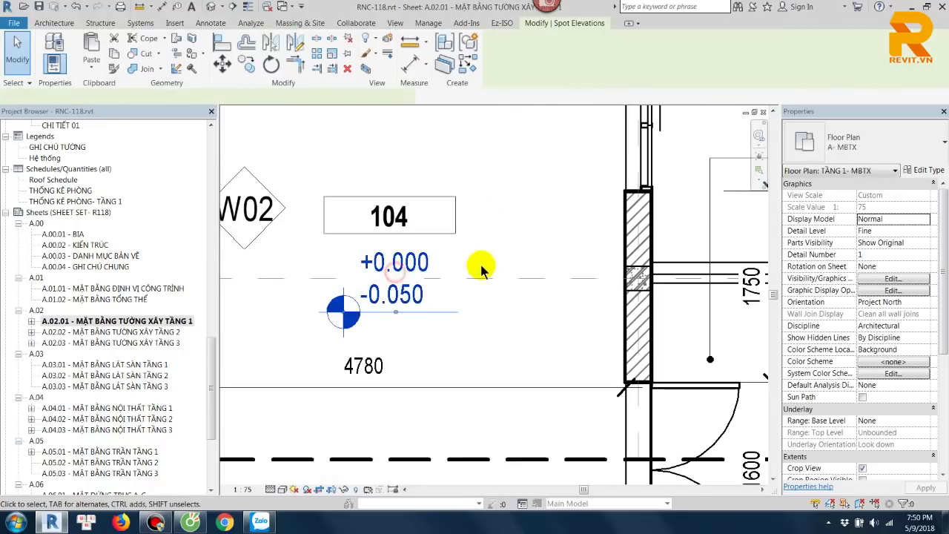
scroll(485, 276, "down", 3)
key("Escape")
scroll(507, 267, "down", 2)
scroll(512, 293, "up", 1)
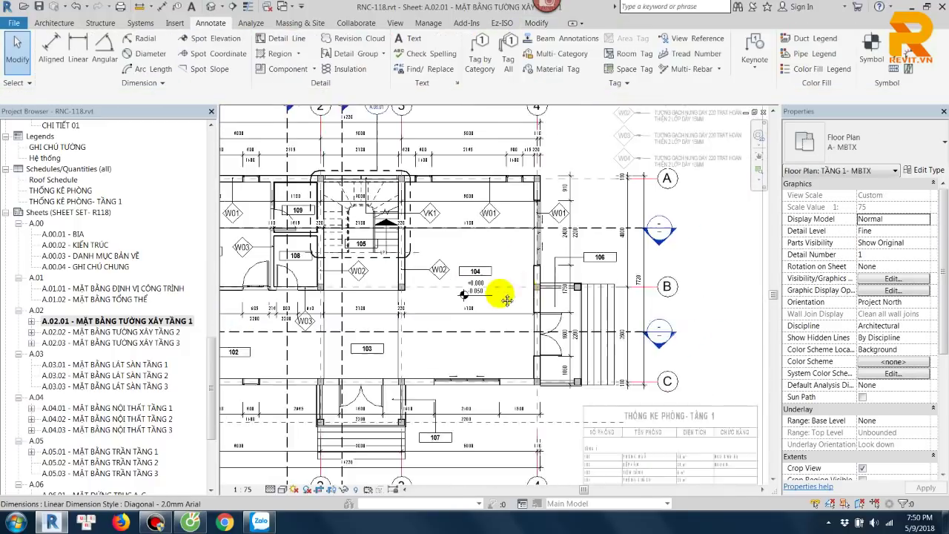
scroll(507, 300, "up", 1)
left_click(508, 277)
scroll(474, 189, "up", 1)
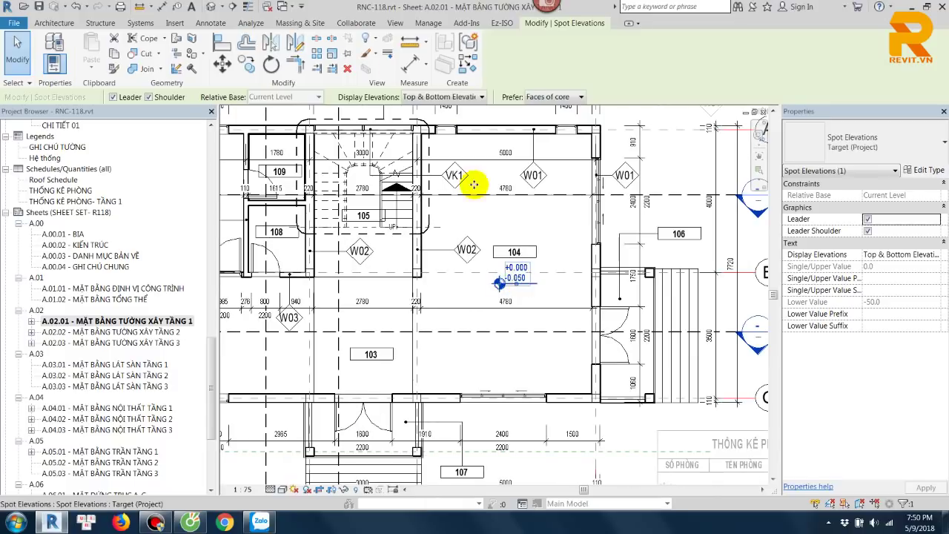
left_click(469, 67)
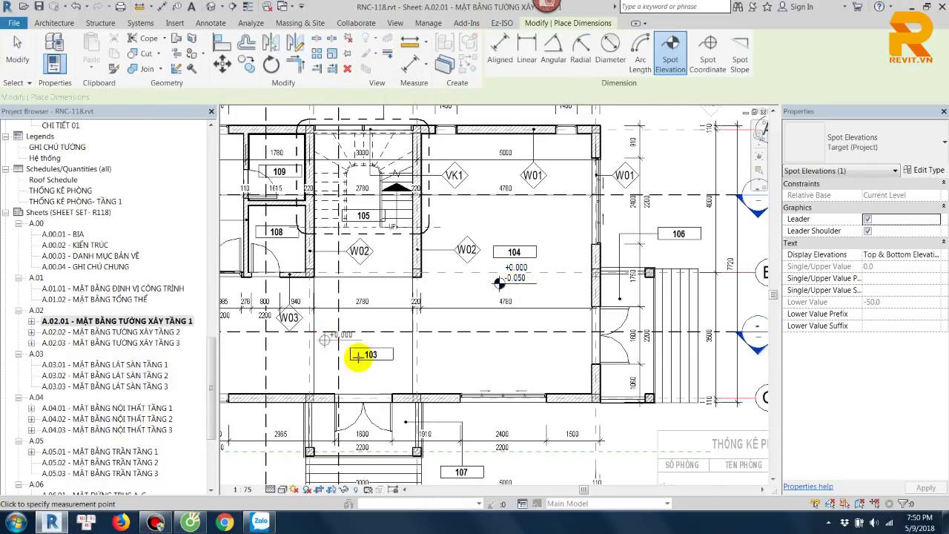
scroll(379, 385, "up", 2)
scroll(393, 341, "down", 1)
scroll(397, 312, "down", 1)
scroll(395, 317, "up", 1)
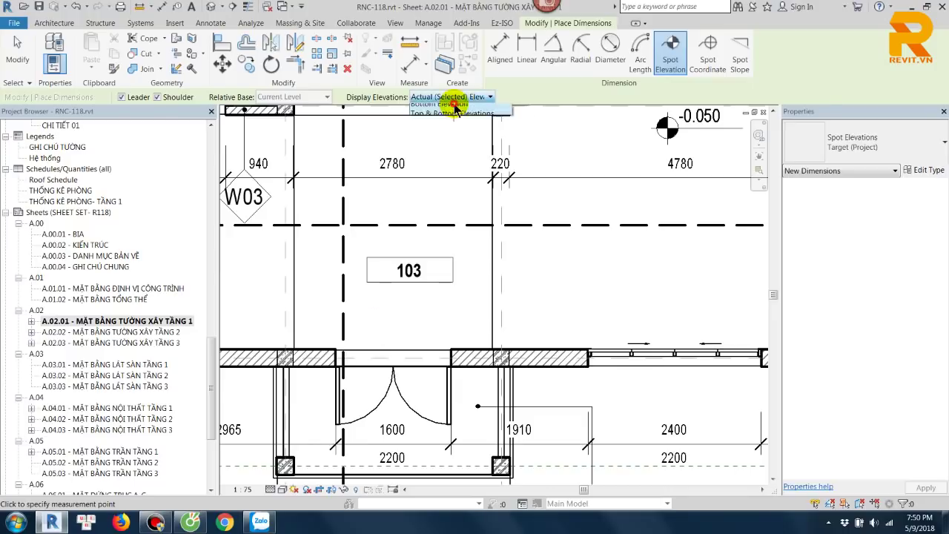
left_click(486, 97)
left_click(459, 139)
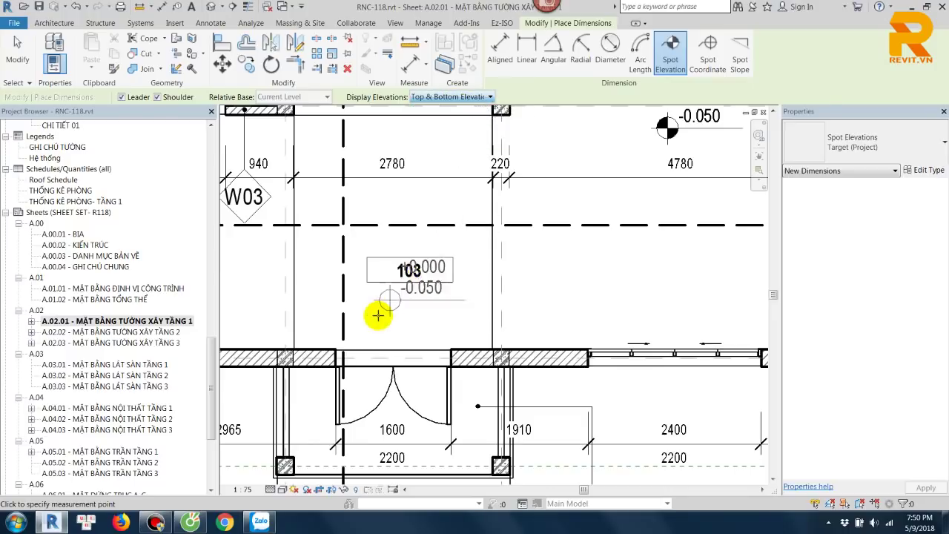
Step: Place +0.000 / -0.050 spot elevations in rooms 103, 101 and 102
left_click(376, 331)
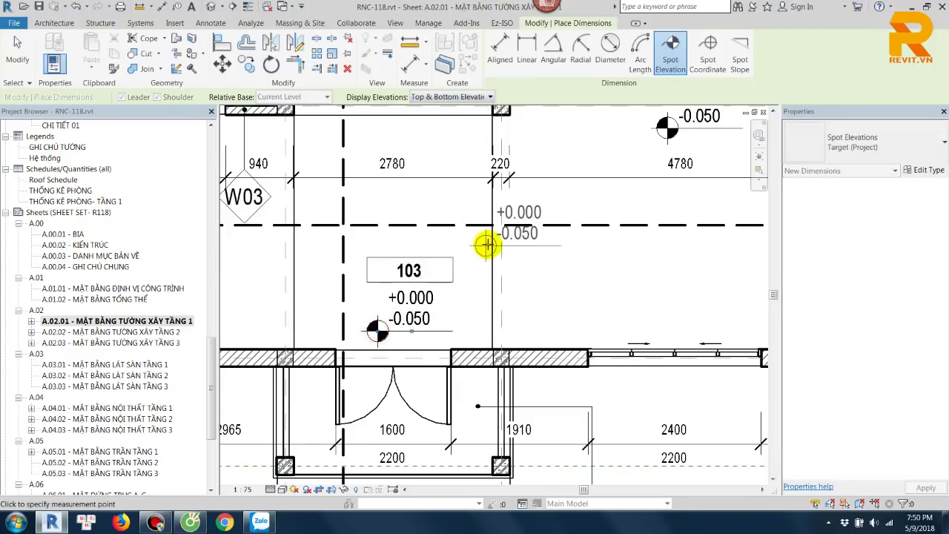
scroll(519, 243, "down", 2)
middle_click_drag(546, 241, 573, 298)
scroll(568, 398, "down", 2)
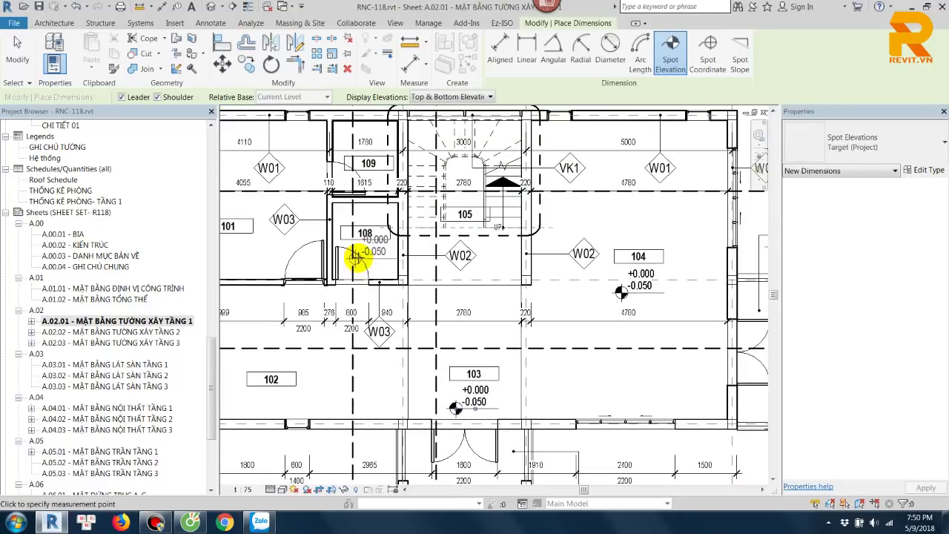
scroll(451, 271, "up", 1)
scroll(334, 273, "up", 2)
left_click(335, 274)
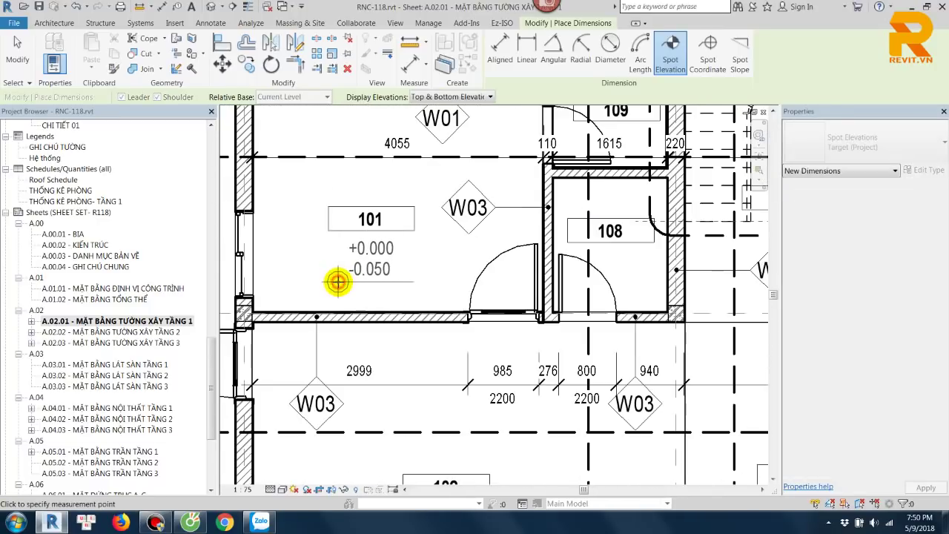
scroll(387, 268, "down", 2)
scroll(380, 267, "up", 2)
left_click(351, 282)
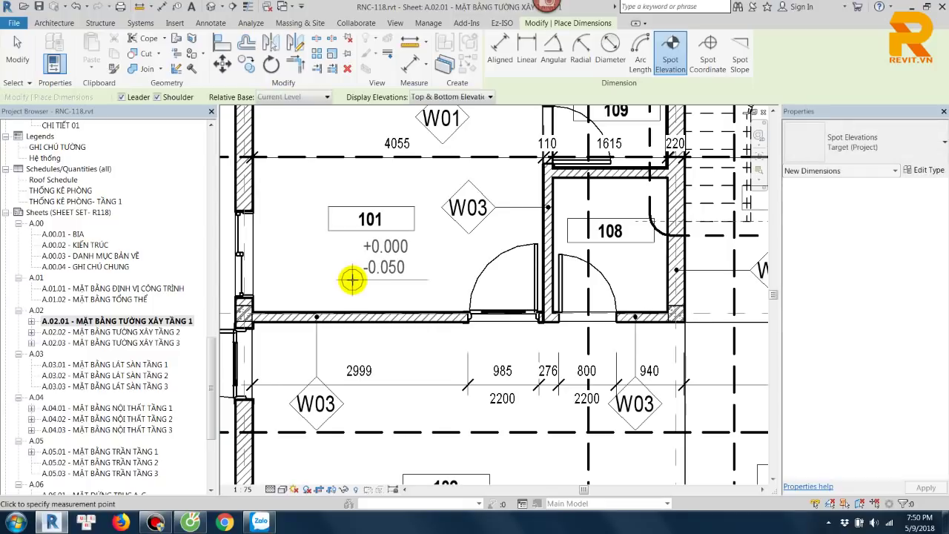
left_click(334, 279)
scroll(330, 175, "down", 2)
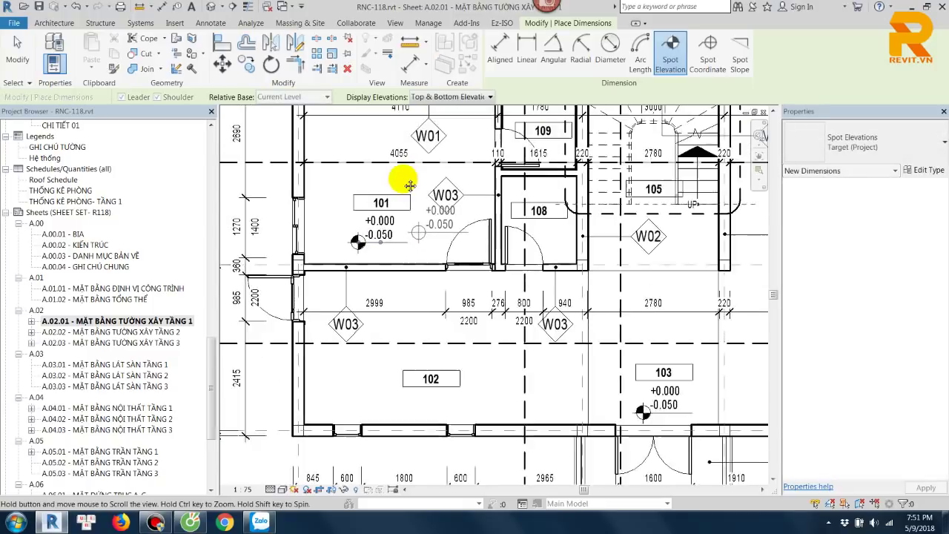
scroll(349, 330, "up", 1)
scroll(327, 343, "up", 1)
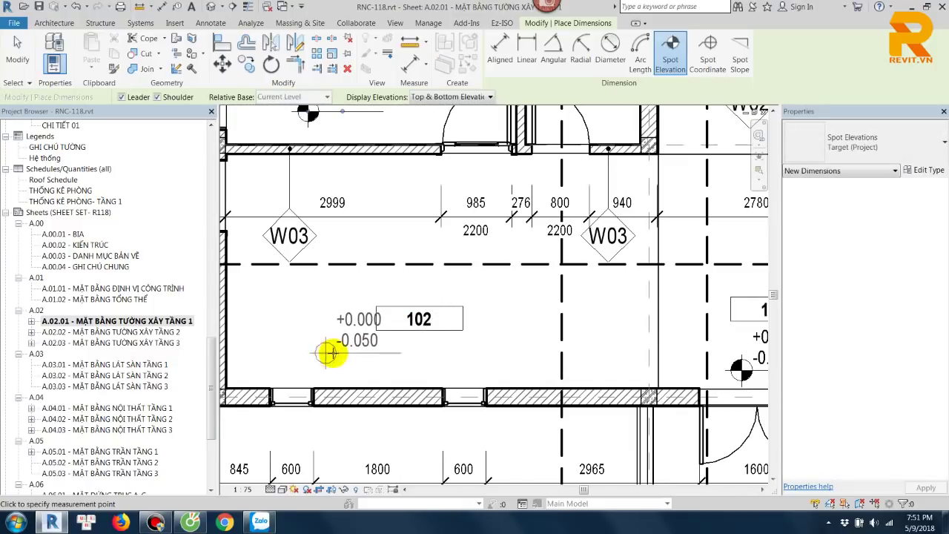
left_click(342, 350)
key("Escape")
key("Escape")
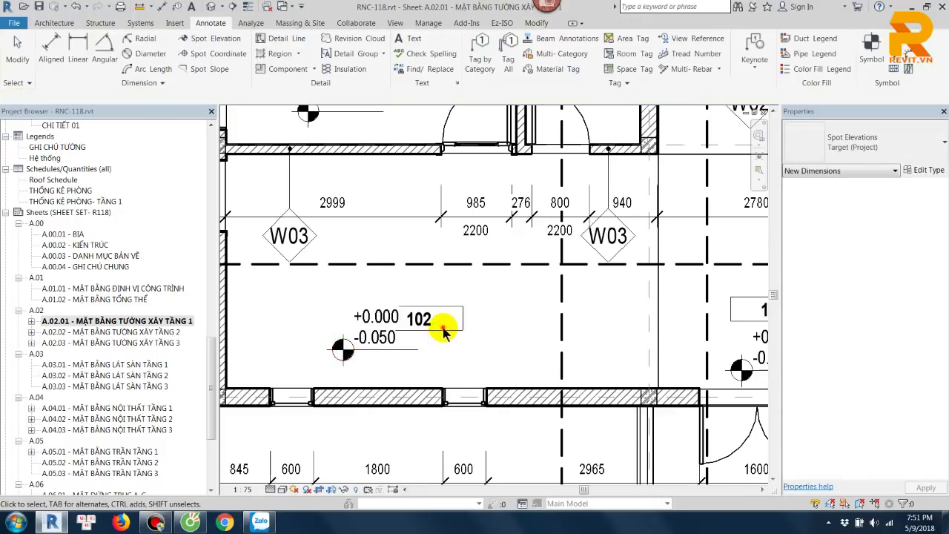
Step: Move the room 102 tag up above its spot elevation
left_click(418, 321)
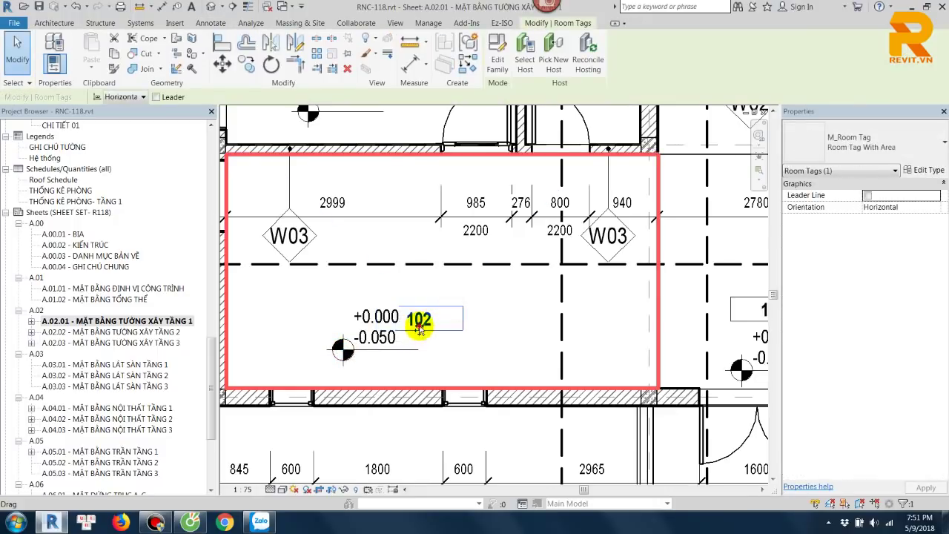
left_click_drag(419, 320, 378, 298)
left_click(409, 275)
Step: Zoom to the exterior stair beside room 106 and dismiss the save reminder
scroll(418, 233, "down", 2)
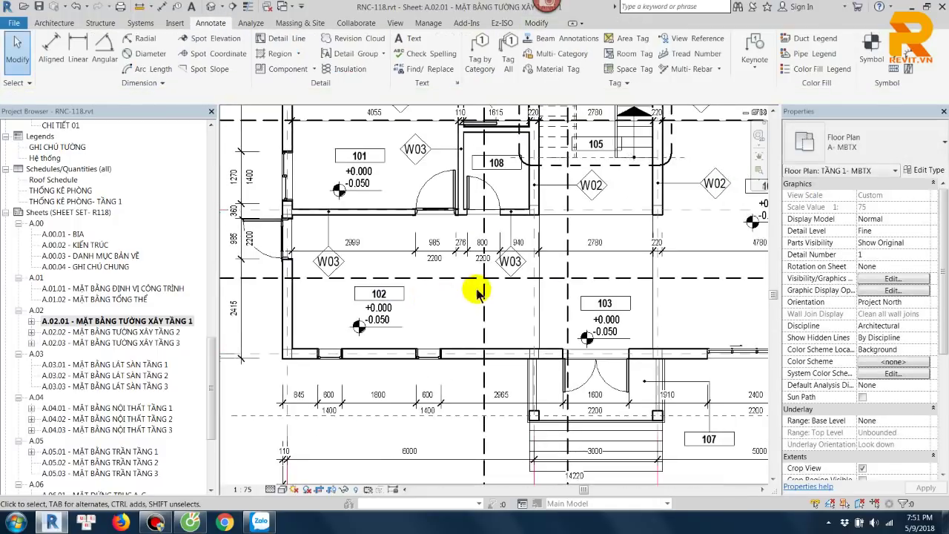
scroll(627, 180, "down", 2)
scroll(623, 206, "up", 3)
scroll(585, 183, "down", 1)
scroll(553, 185, "down", 3)
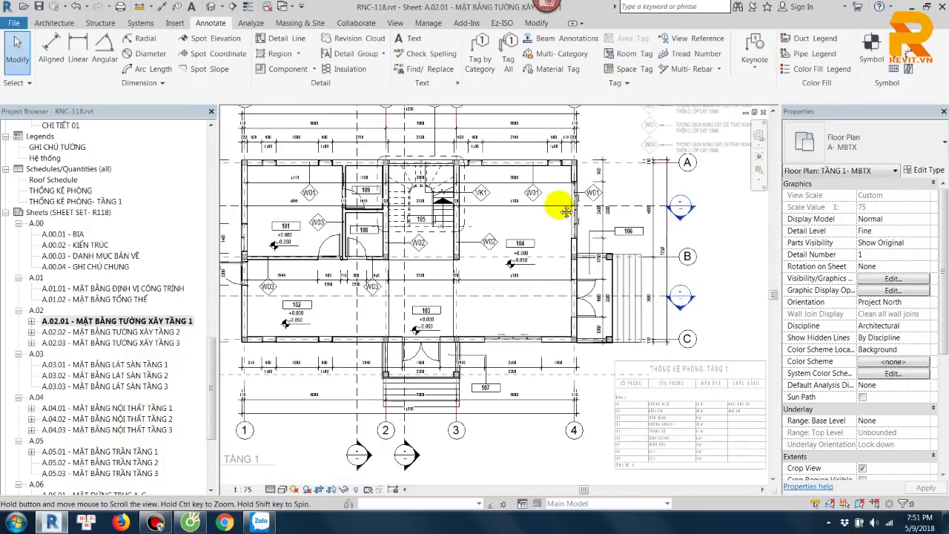
scroll(556, 205, "down", 1)
scroll(561, 208, "down", 2)
scroll(561, 206, "up", 1)
scroll(556, 212, "up", 1)
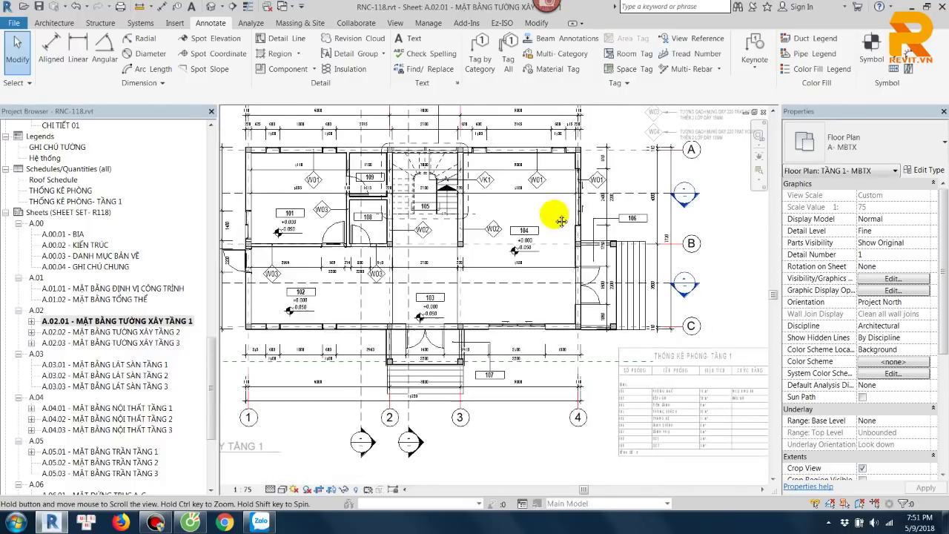
scroll(562, 214, "up", 1)
scroll(567, 230, "up", 1)
scroll(646, 269, "up", 1)
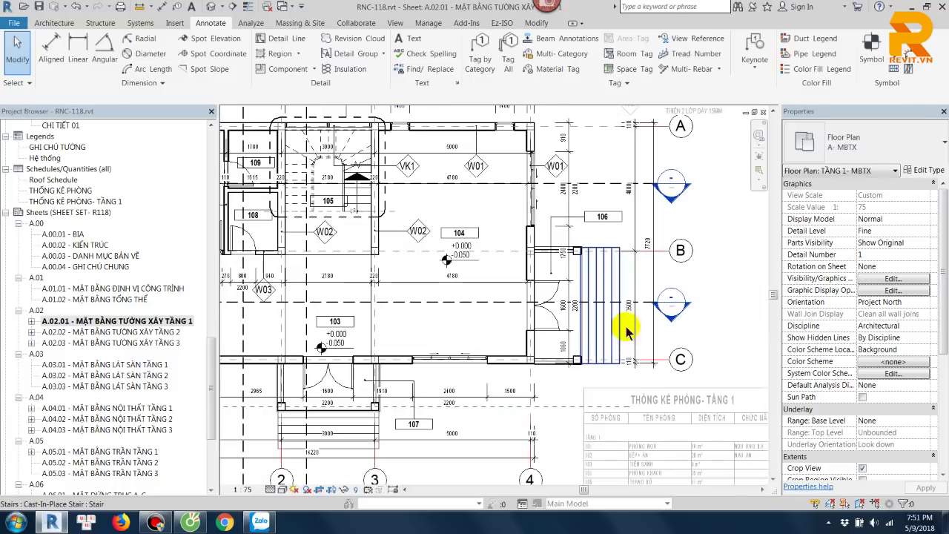
scroll(627, 385, "up", 1)
left_click(615, 291)
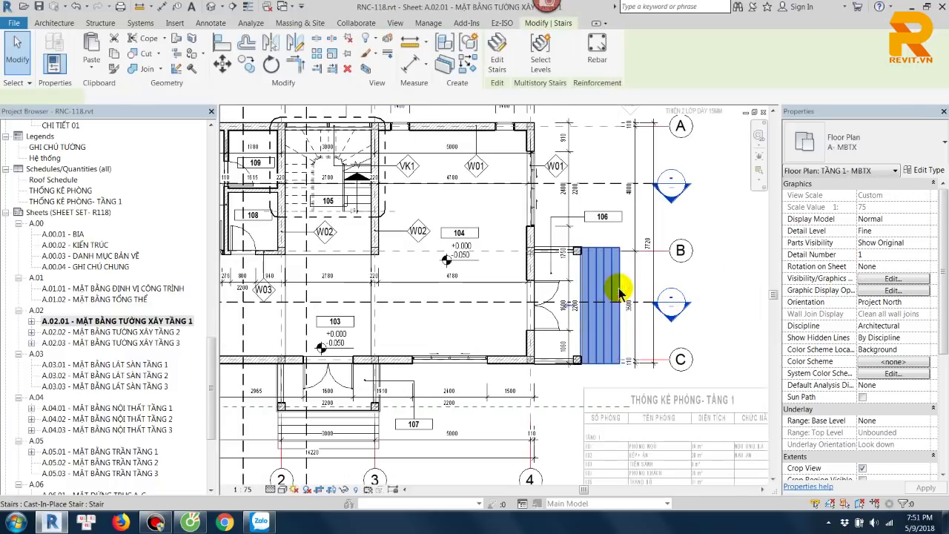
left_click(729, 252)
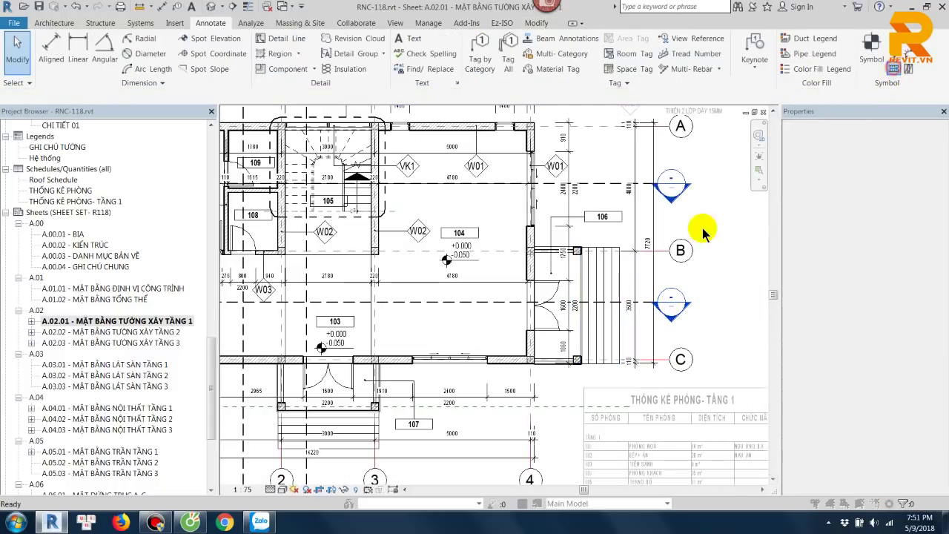
left_click(569, 306)
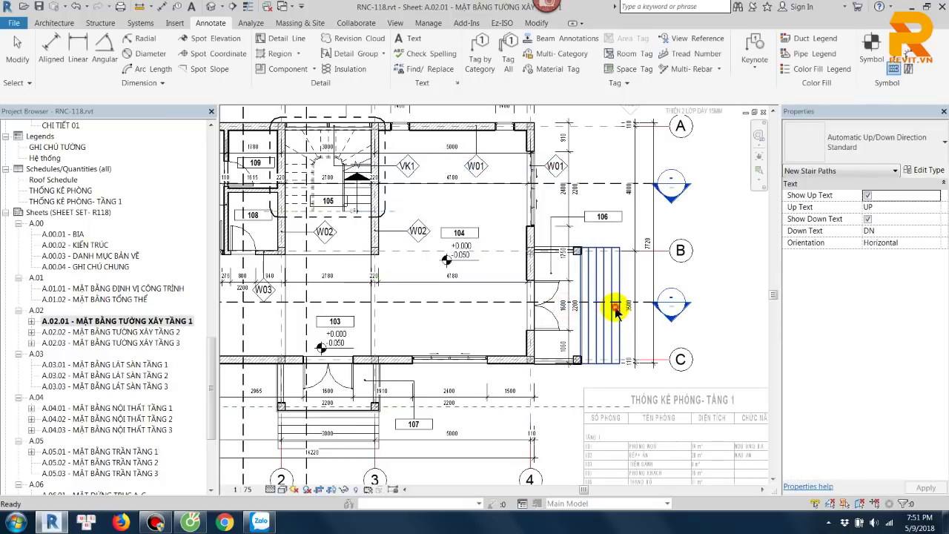
Step: Add an Automatic Up/Down Direction stair path arrow to the stair between grids B and C
left_click(615, 309)
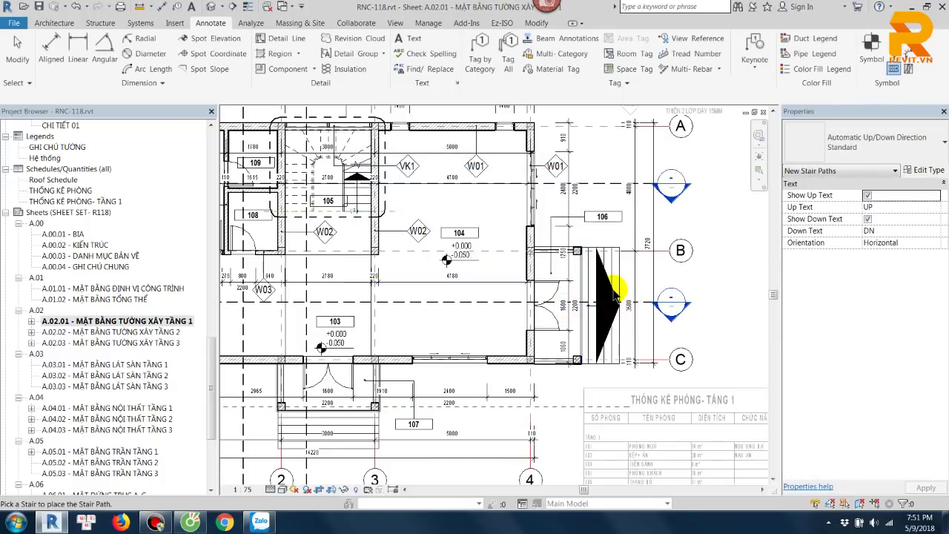
scroll(617, 298, "up", 3)
key("Escape")
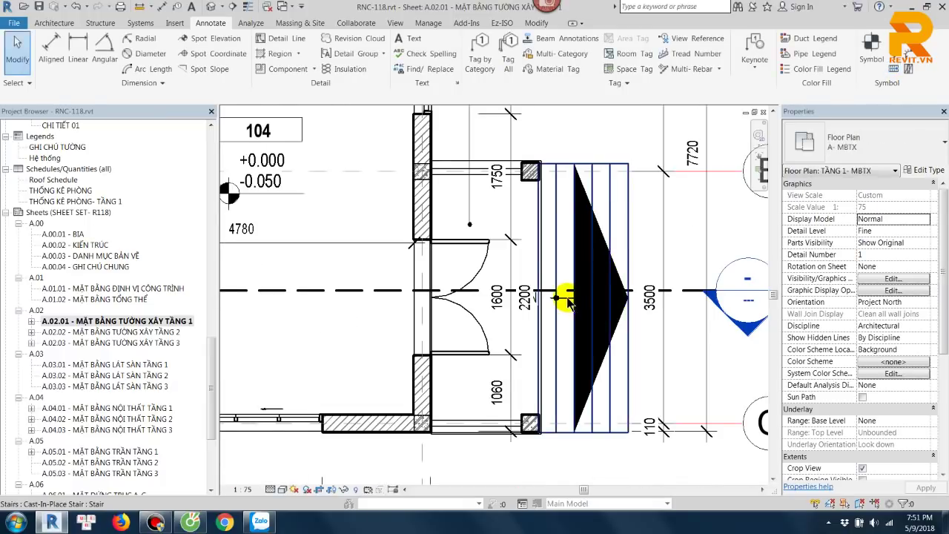
left_click(567, 298)
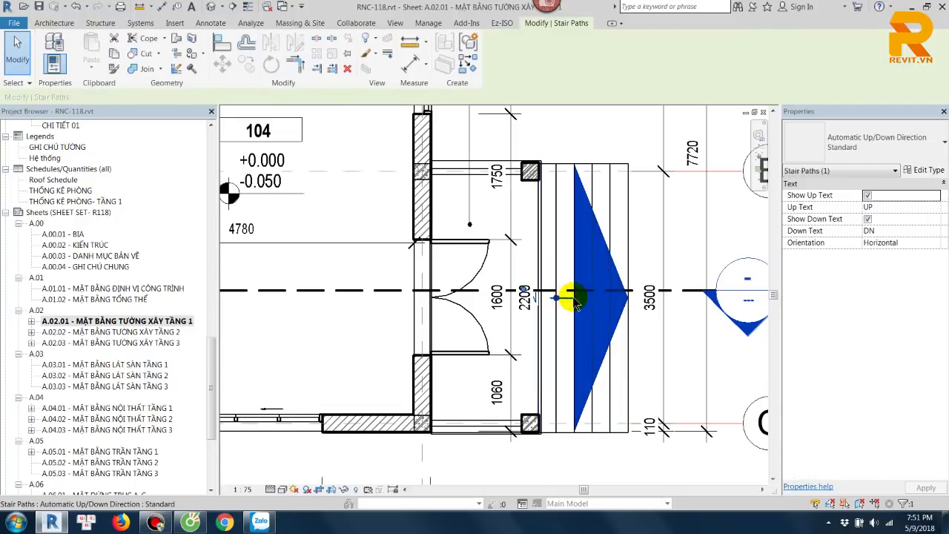
Step: Set the stair path type's arrowhead to Arrow 15 Degree and apply it
left_click(912, 170)
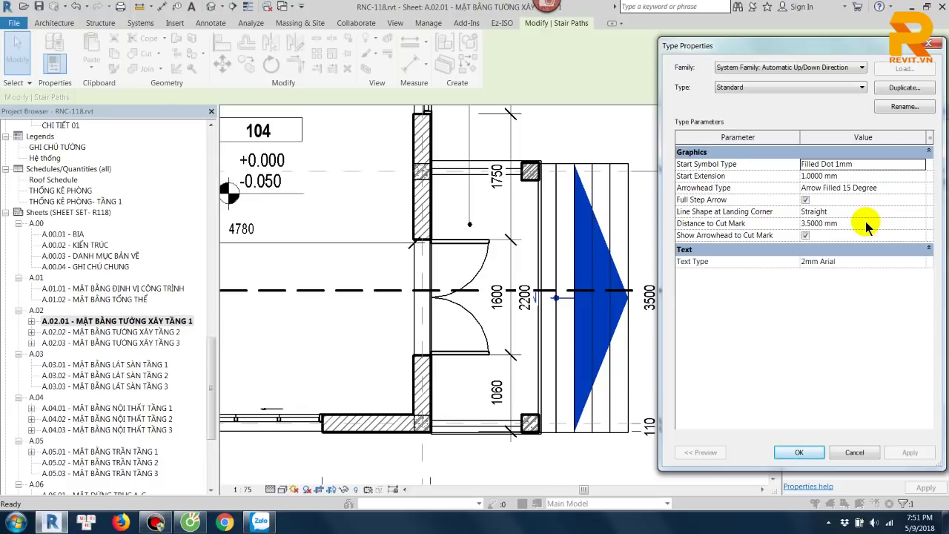
left_click(920, 188)
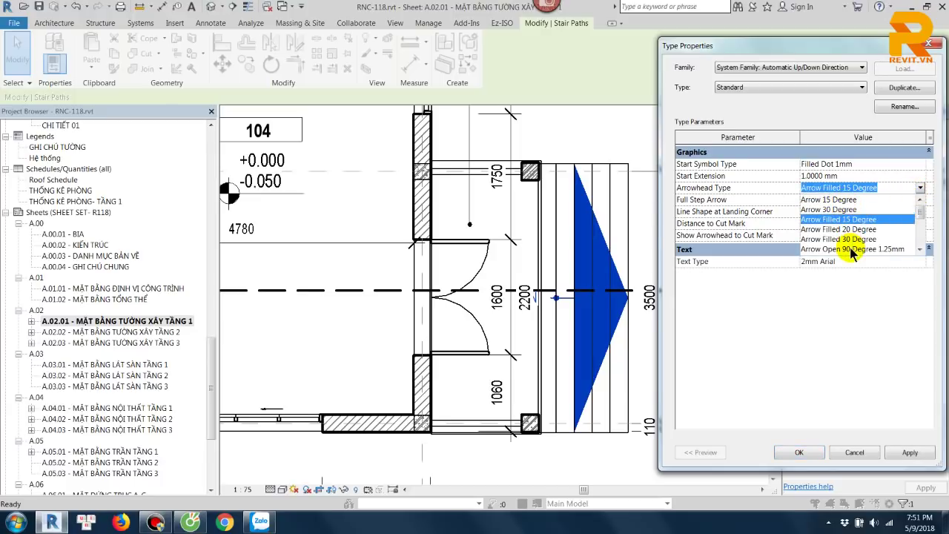
left_click(828, 200)
left_click(906, 452)
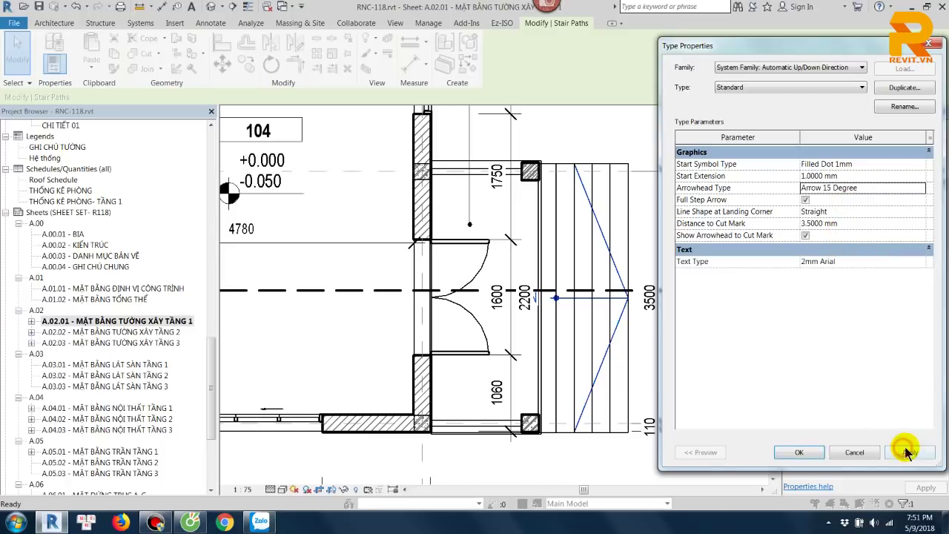
left_click(799, 451)
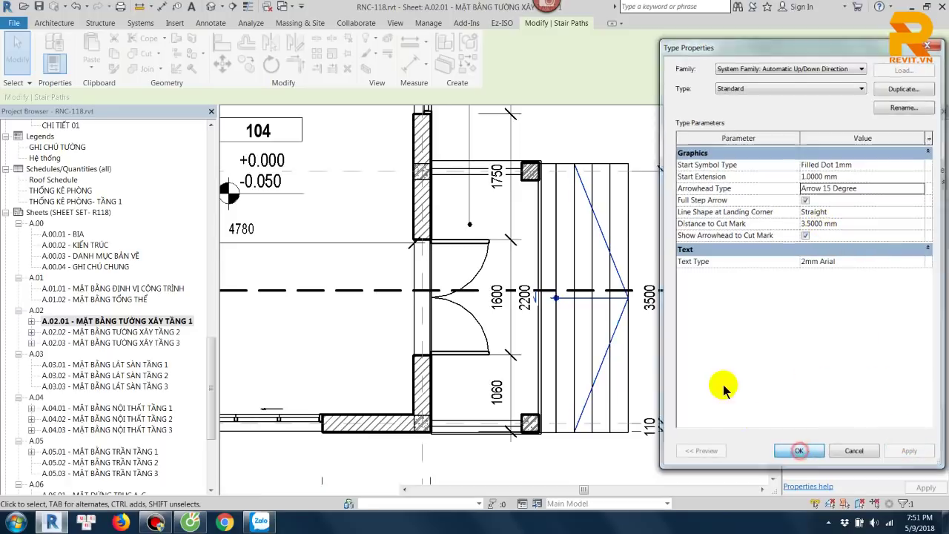
key("Escape")
scroll(686, 331, "down", 5)
Step: Deactivate the TẦNG 1 floor plan view to return to the A.02.01 sheet
scroll(686, 331, "up", 2)
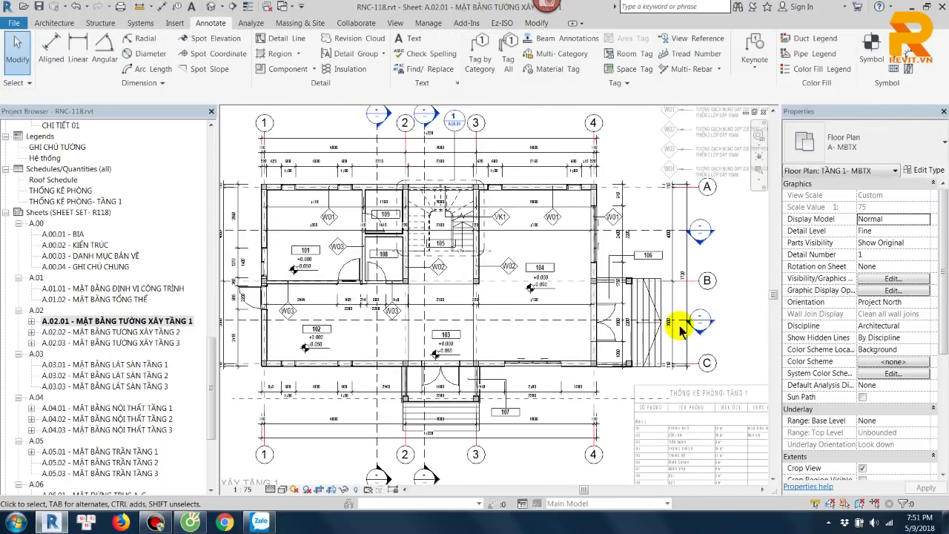
scroll(674, 315, "up", 1)
scroll(670, 302, "up", 2)
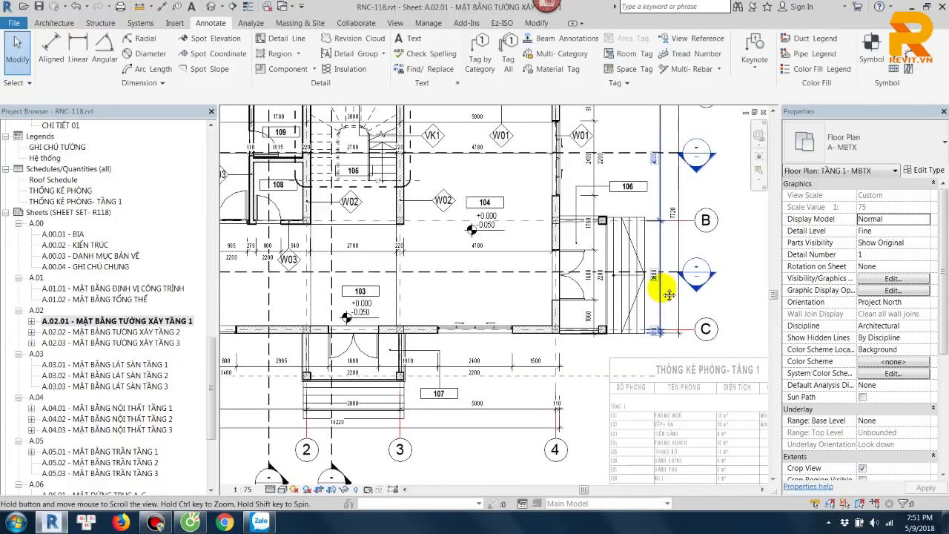
scroll(663, 260, "up", 1)
scroll(659, 287, "down", 2)
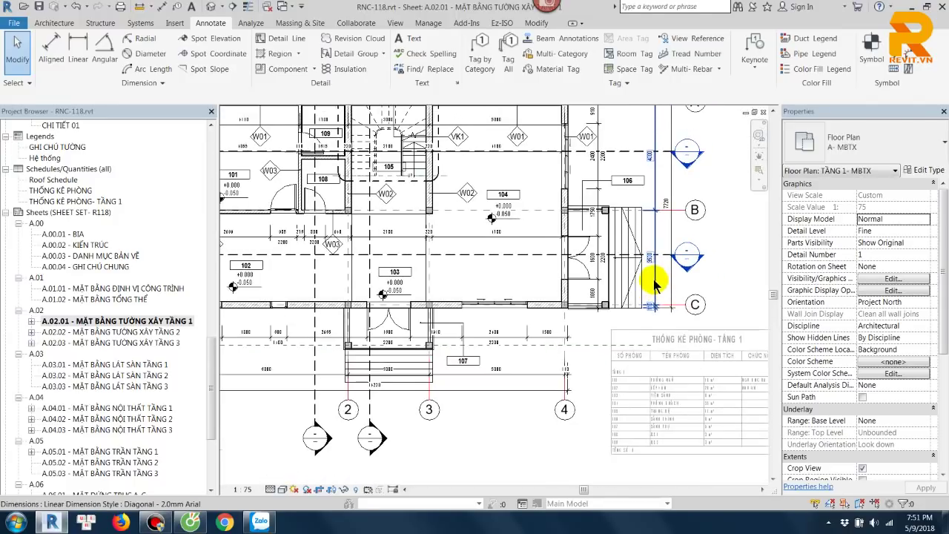
scroll(534, 263, "down", 2)
scroll(569, 276, "down", 1)
mouse_move(572, 281)
middle_mouse_down()
mouse_move(541, 292)
mouse_move(458, 292)
middle_mouse_up()
right_click(649, 235)
left_click(691, 284)
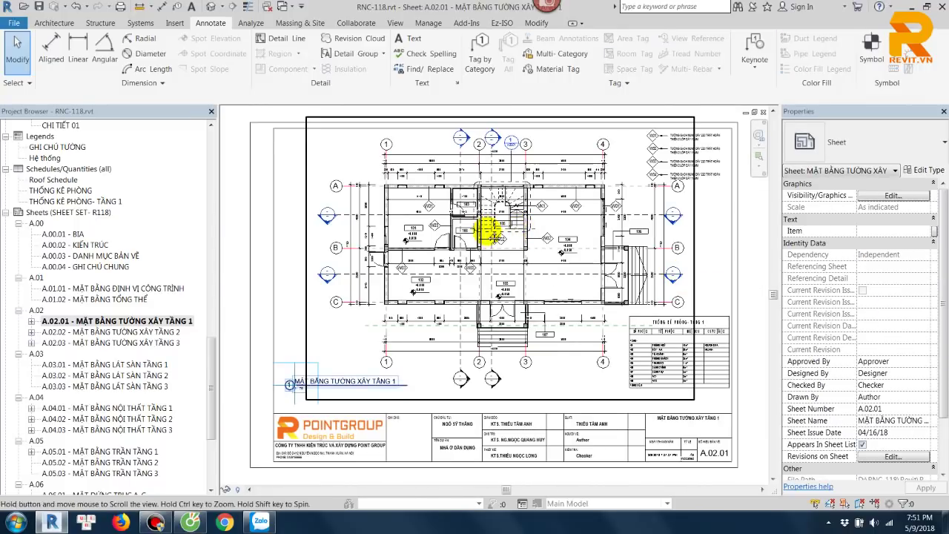
Step: Shift the floor plan viewport slightly left on the sheet, fine-tuning with the Left arrow key
scroll(563, 260, "down", 1)
left_click(673, 297)
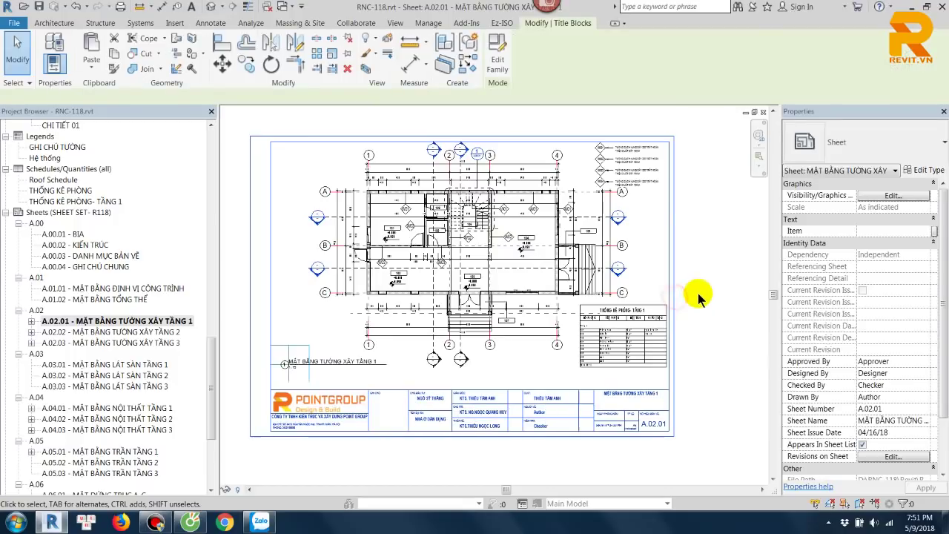
left_click(502, 238)
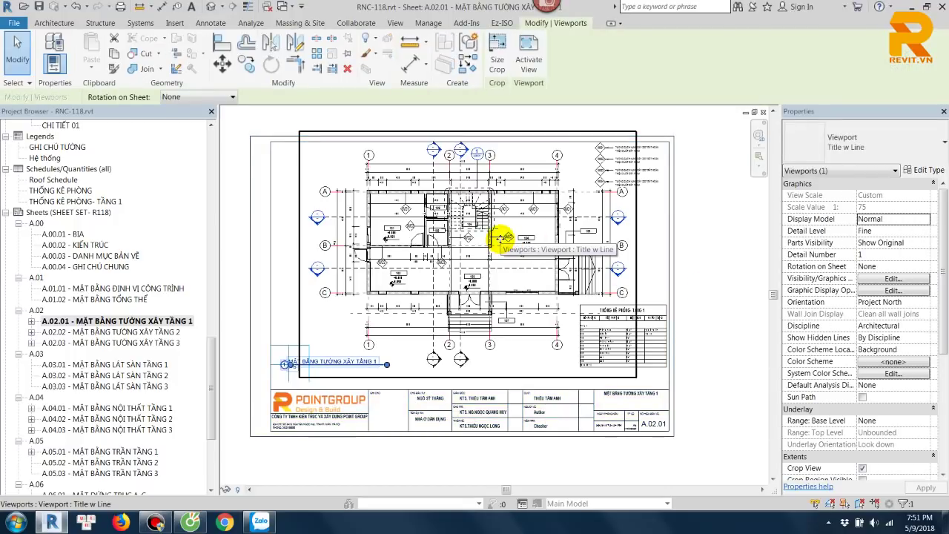
left_click_drag(502, 238, 432, 250)
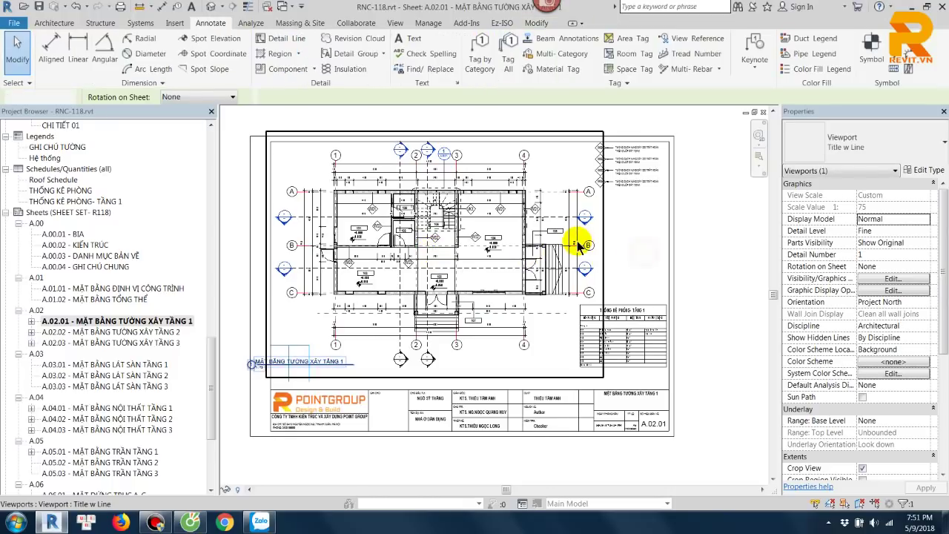
left_click_drag(579, 247, 574, 241)
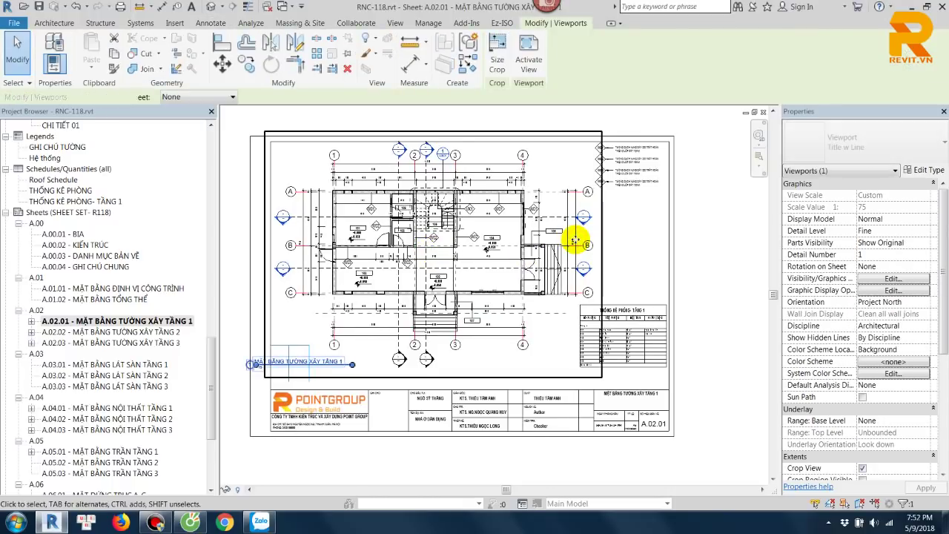
key("Left")
key("Left")
key("Left")
key("Left")
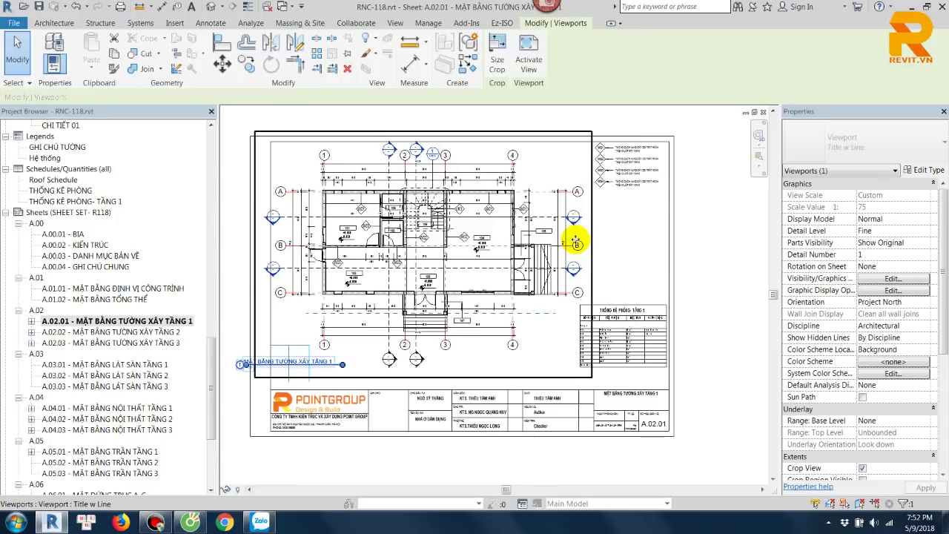
key("Left")
key("Left")
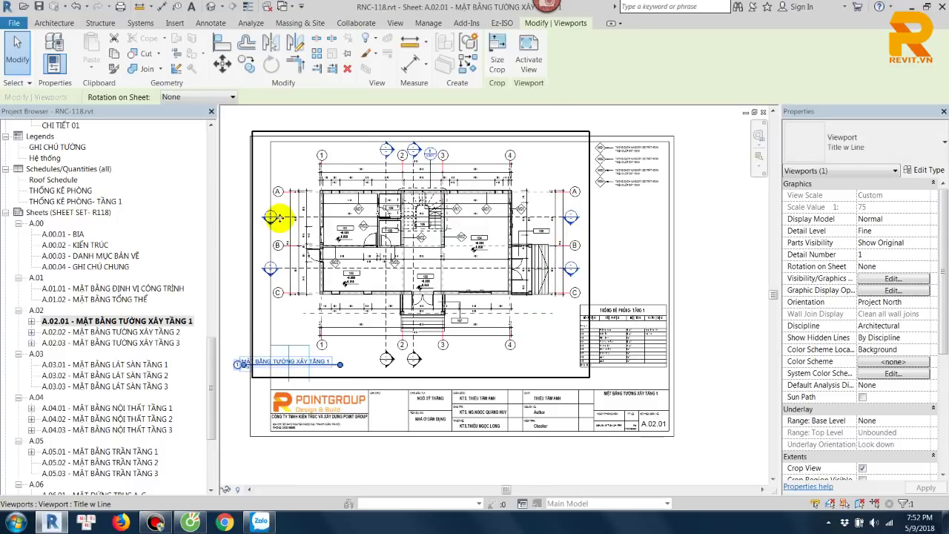
Step: Reactivate the plan and reposition the Section 3 and Section 2 heads on its left side
double_click(272, 216)
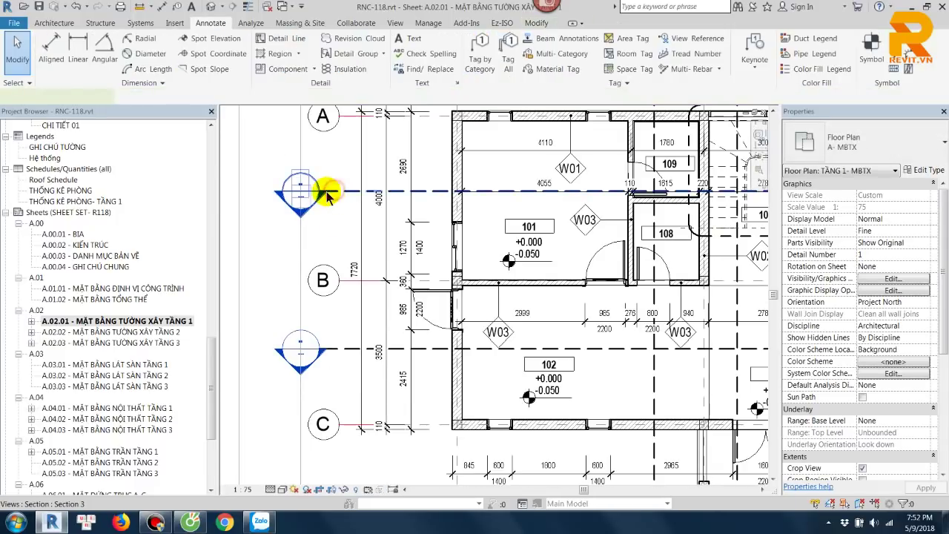
left_click(326, 195)
left_click_drag(339, 193, 343, 193)
left_click(322, 349)
left_click_drag(333, 349, 345, 250)
Step: Deactivate the floor plan view to return to editing the A.02.01 sheet
double_click(345, 250)
scroll(576, 212, "down", 3)
right_click(601, 260)
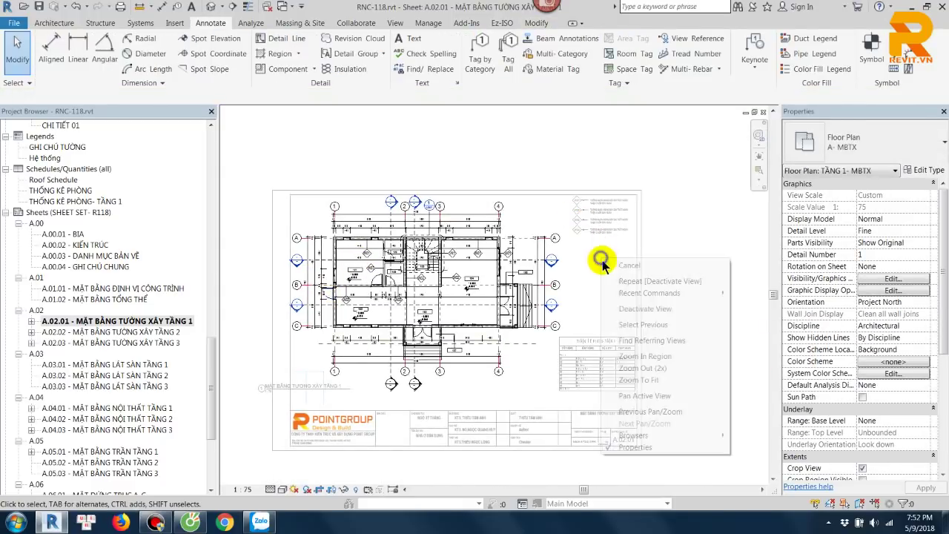
left_click(627, 262)
right_click(592, 274)
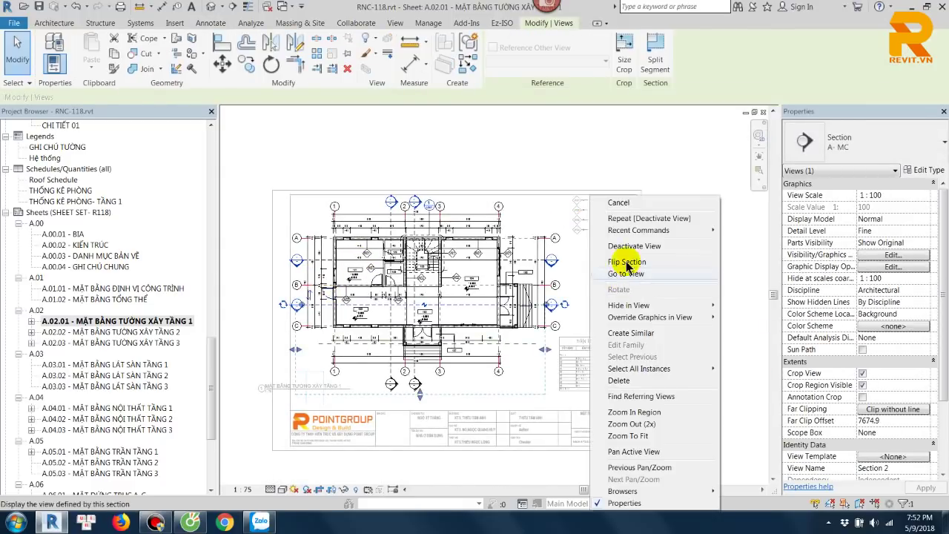
left_click(634, 246)
scroll(641, 306, "down", 2)
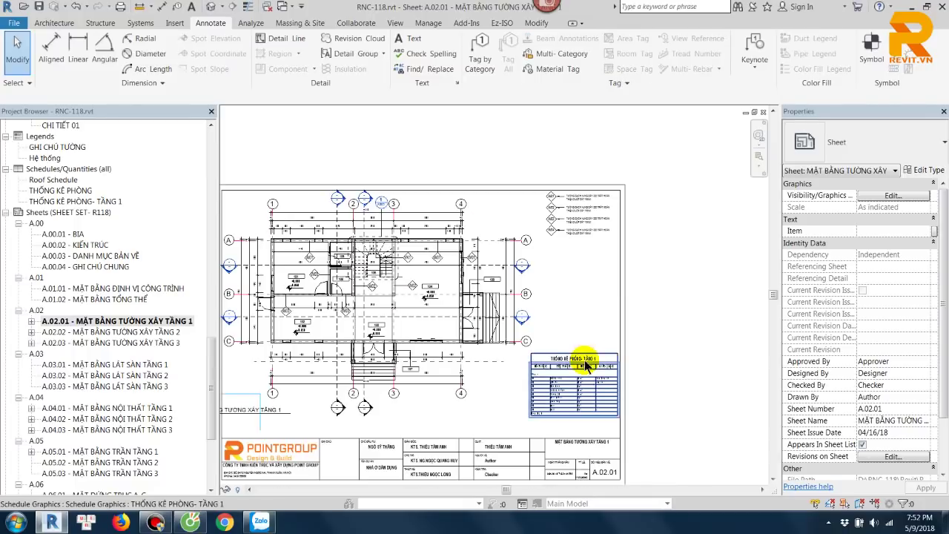
Step: Place the room schedule at the sheet's top right with the wall legend directly beneath it
left_click(585, 356)
left_click_drag(593, 239, 679, 283)
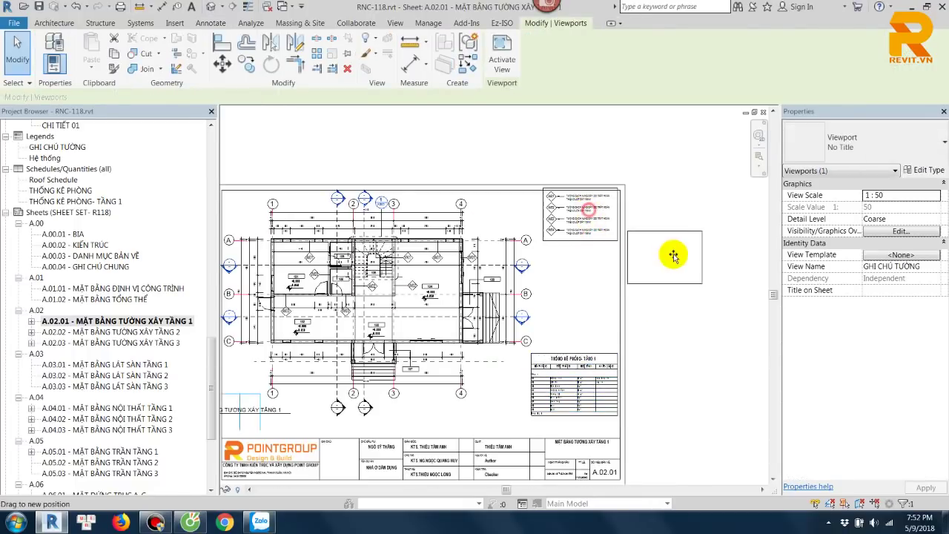
left_click(604, 358)
left_click_drag(604, 358, 603, 199)
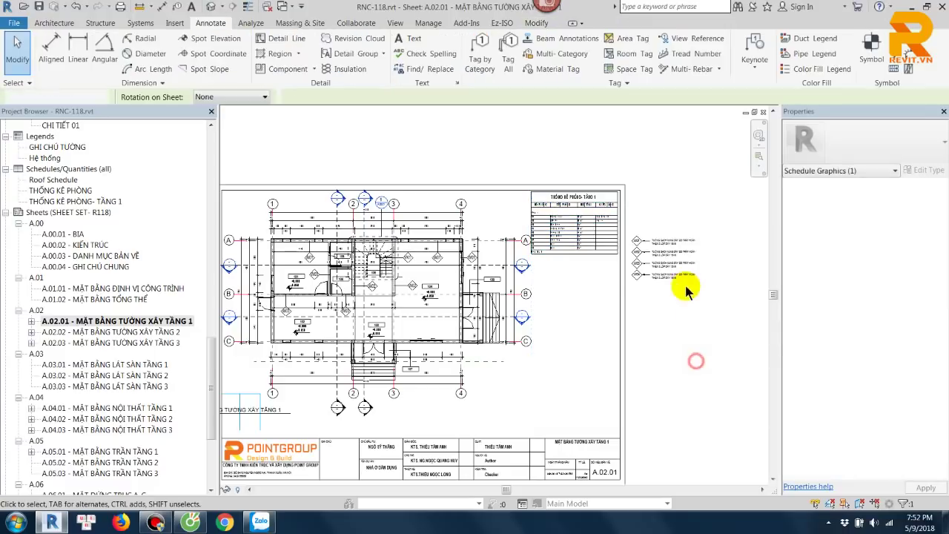
left_click_drag(672, 263, 586, 290)
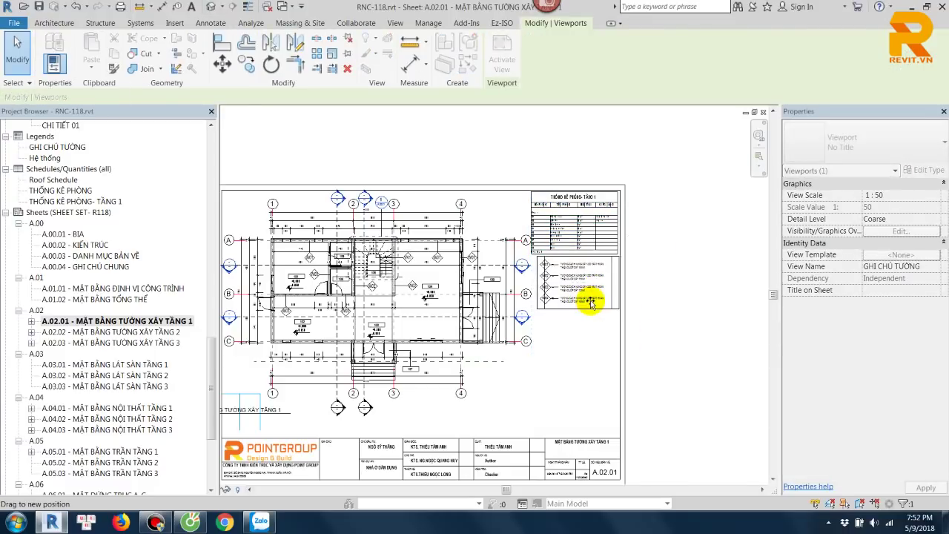
left_click(669, 289)
Step: Slide the floor plan's viewport title to the right
scroll(669, 331, "down", 1)
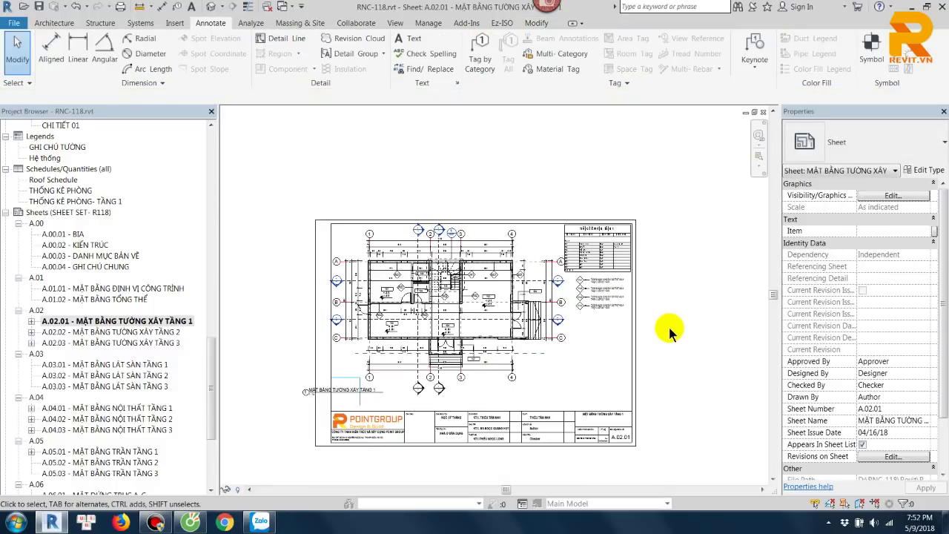
scroll(669, 332, "up", 2)
scroll(603, 297, "down", 1)
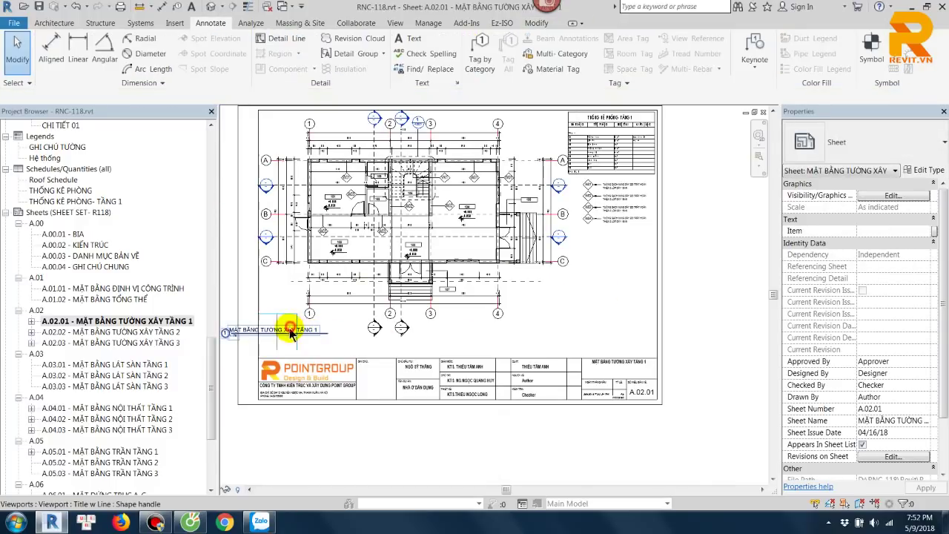
left_click_drag(290, 332, 328, 333)
scroll(635, 338, "down", 1)
left_click(695, 356)
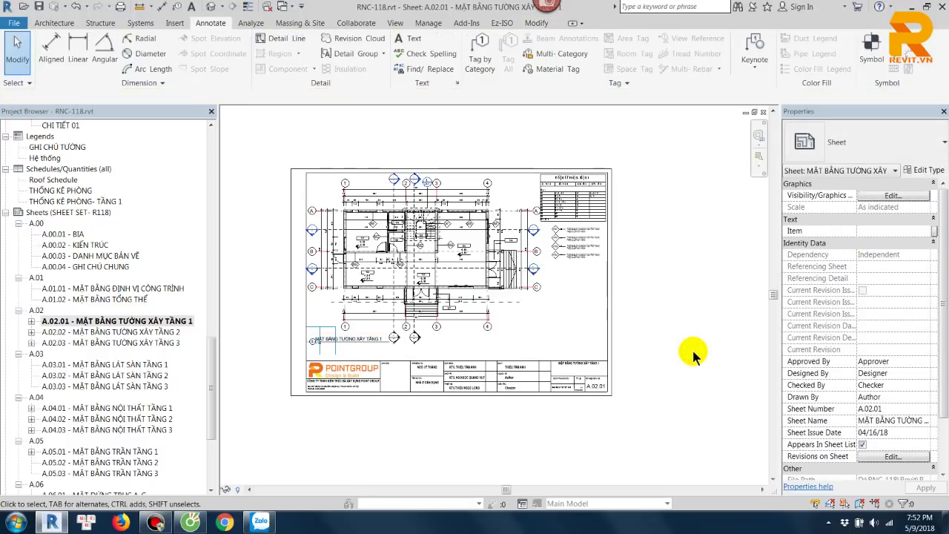
scroll(671, 347, "up", 1)
scroll(665, 341, "up", 1)
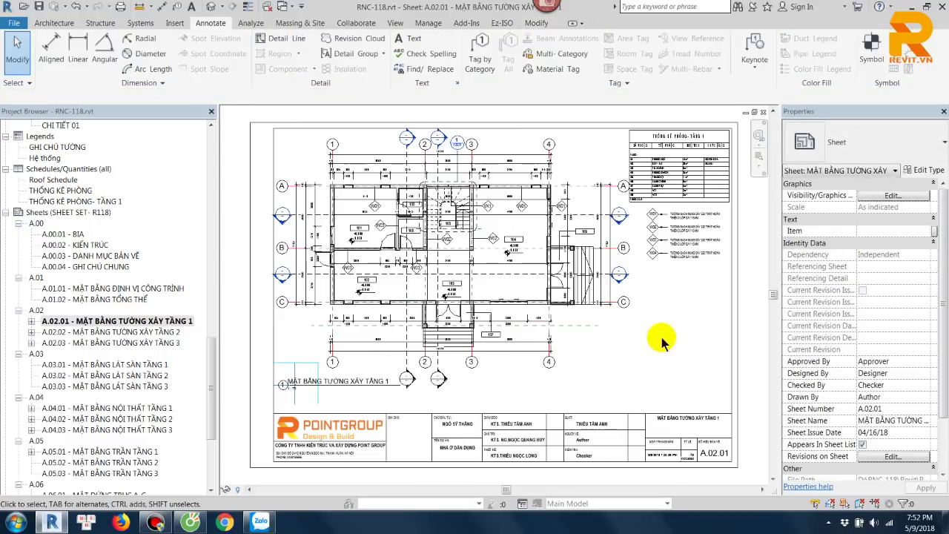
scroll(665, 341, "down", 1)
scroll(665, 341, "down", 1)
middle_click_drag(665, 341, 646, 344)
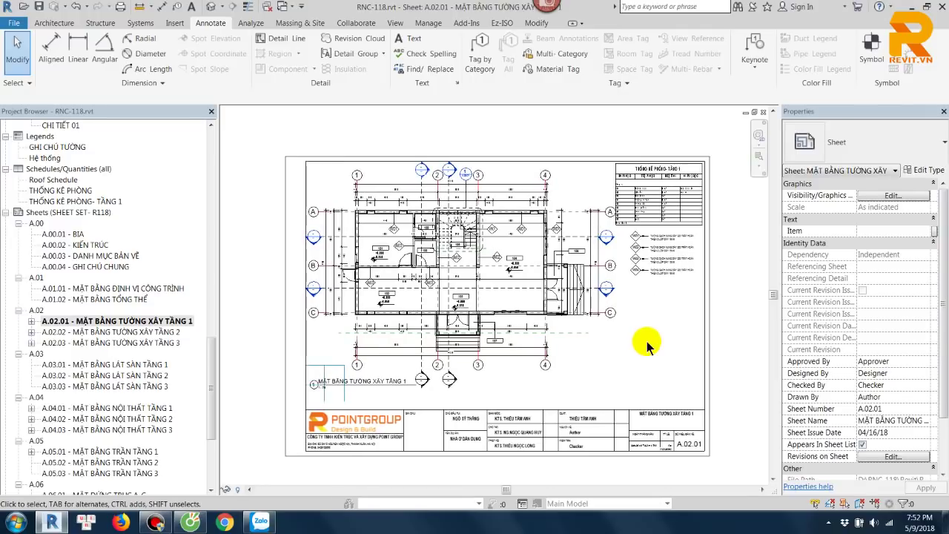